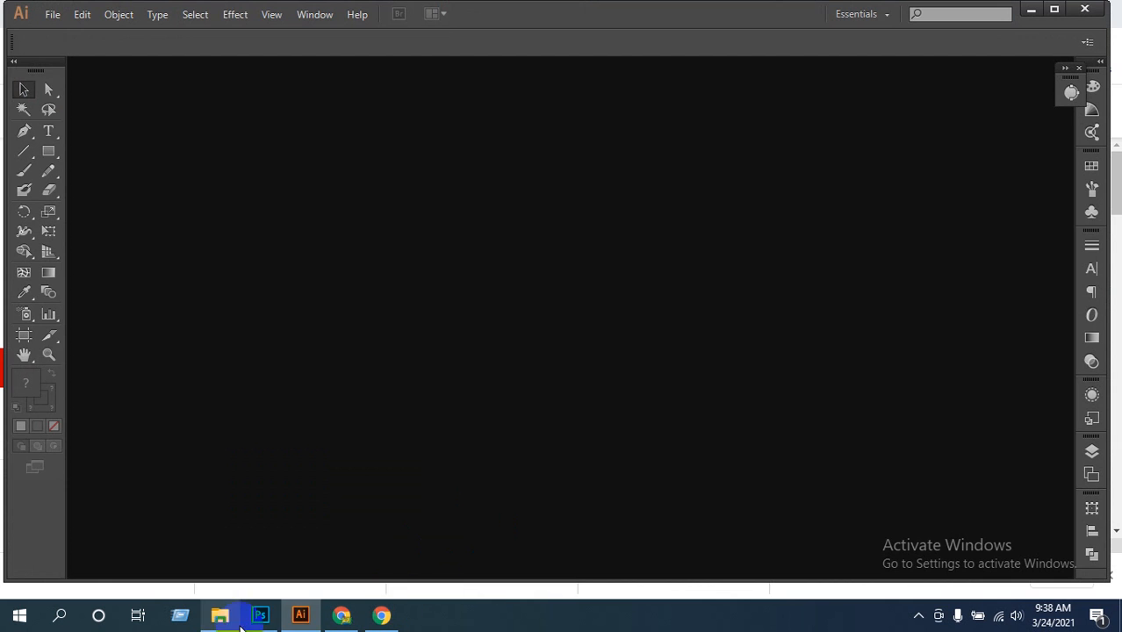
Switch to YouTube Studio in the browser and copy the shareable link of the video "Class 40,Din Gd B 6"
{"action": "left_click", "coordinate": [260, 615]}
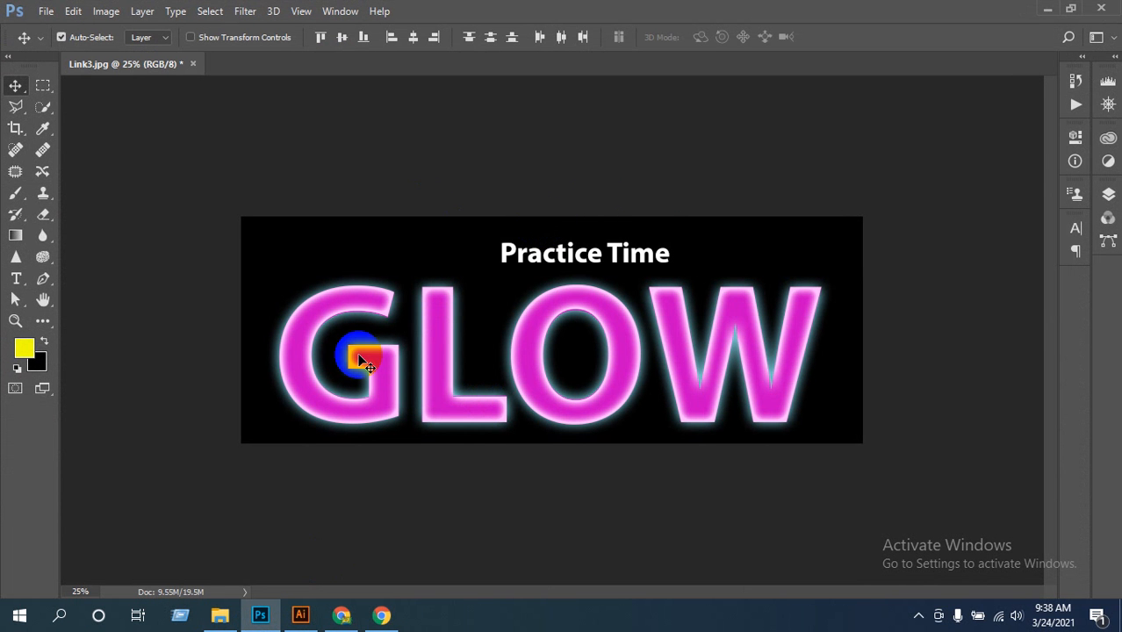
{"action": "left_click", "coordinate": [333, 624]}
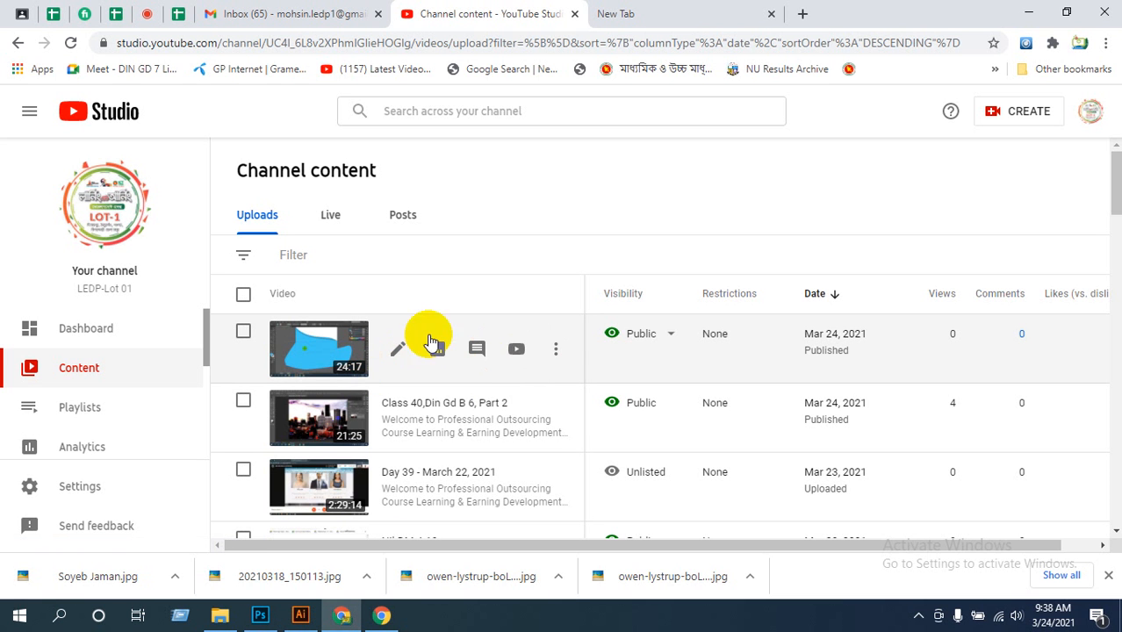
{"action": "left_click", "coordinate": [558, 350]}
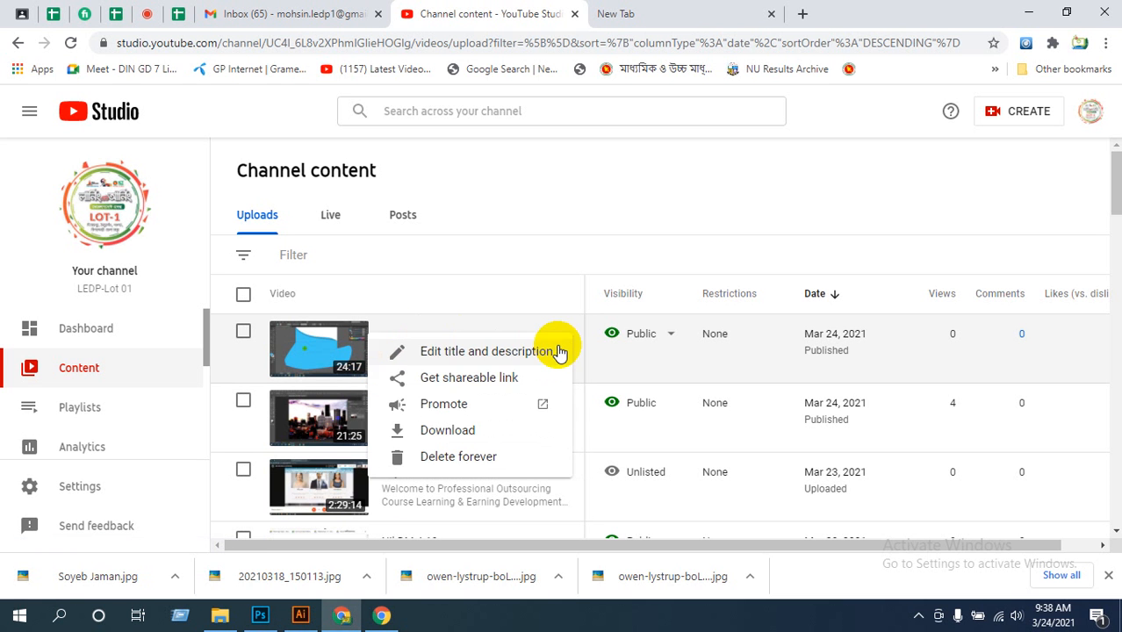
{"action": "left_click", "coordinate": [474, 380]}
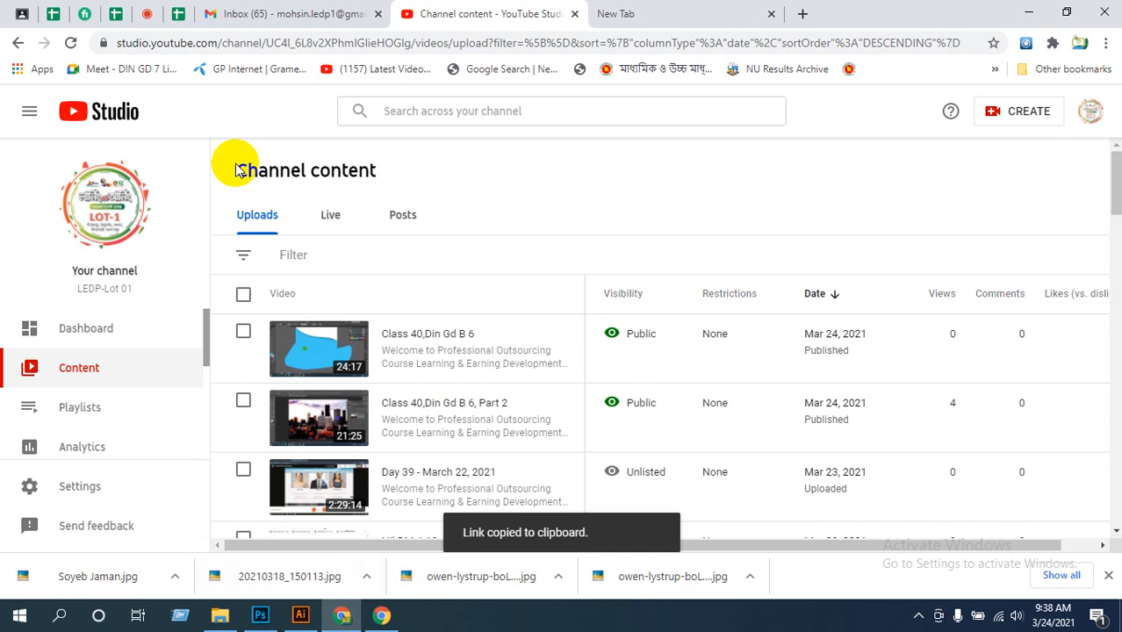
{"action": "left_click", "coordinate": [176, 19]}
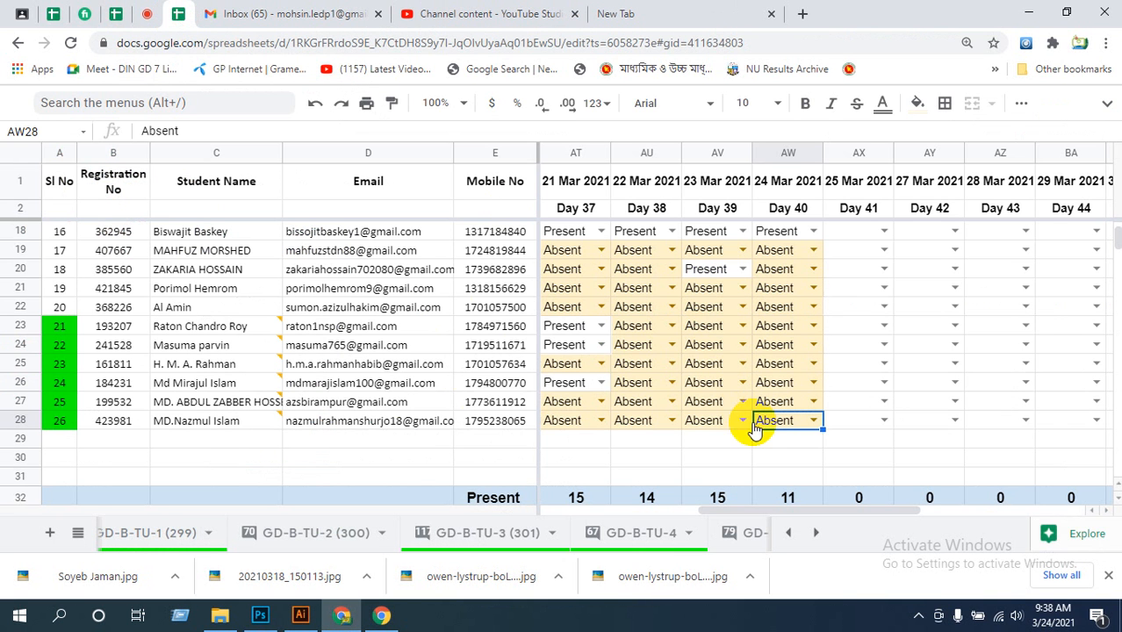
{"action": "left_click", "coordinate": [54, 16]}
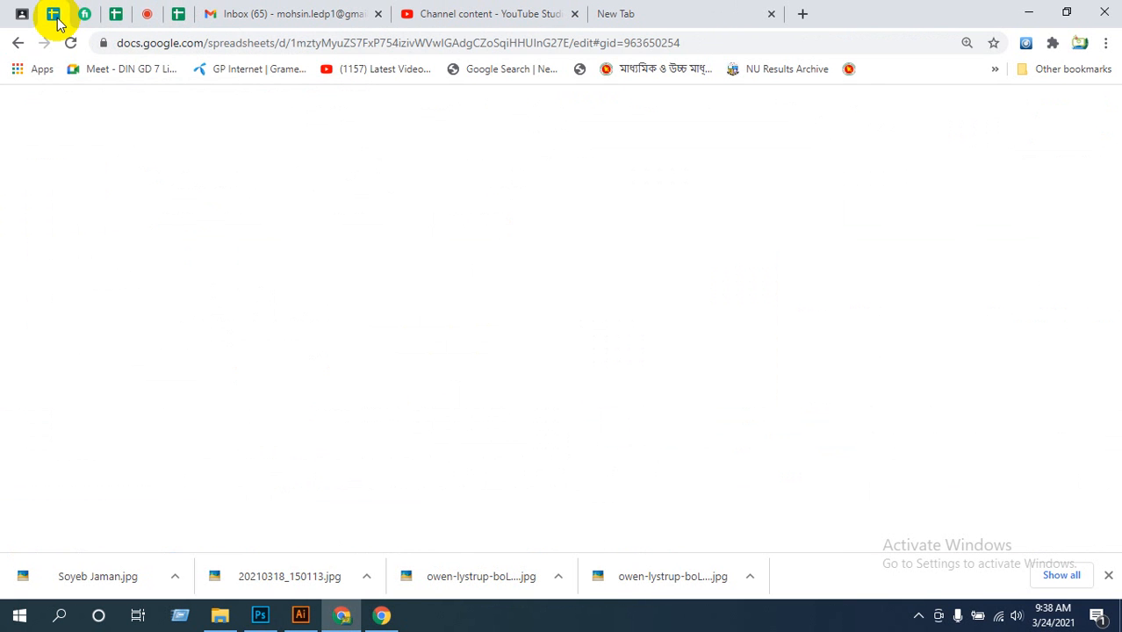
{"action": "left_click", "coordinate": [115, 16]}
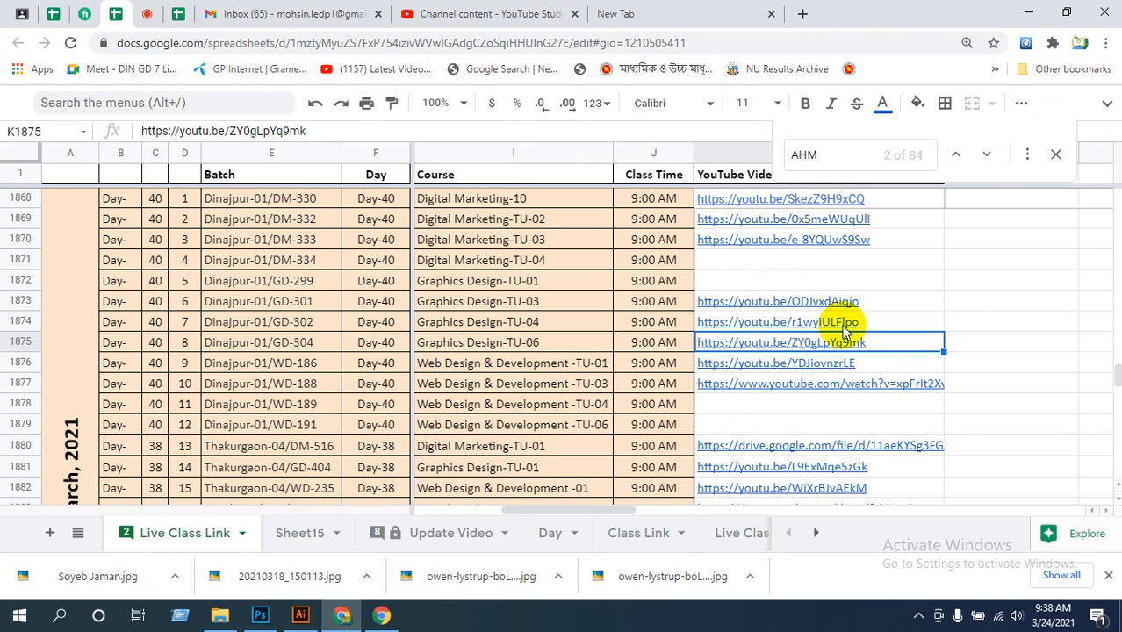
{"action": "double_click", "coordinate": [872, 343]}
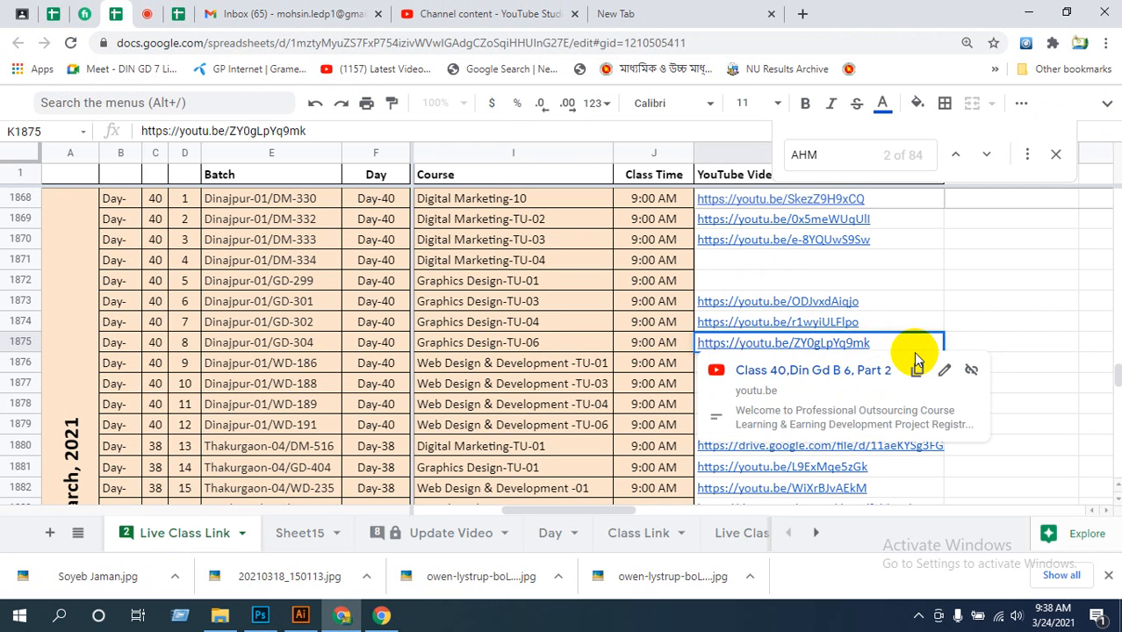
{"action": "key", "text": "Return"}
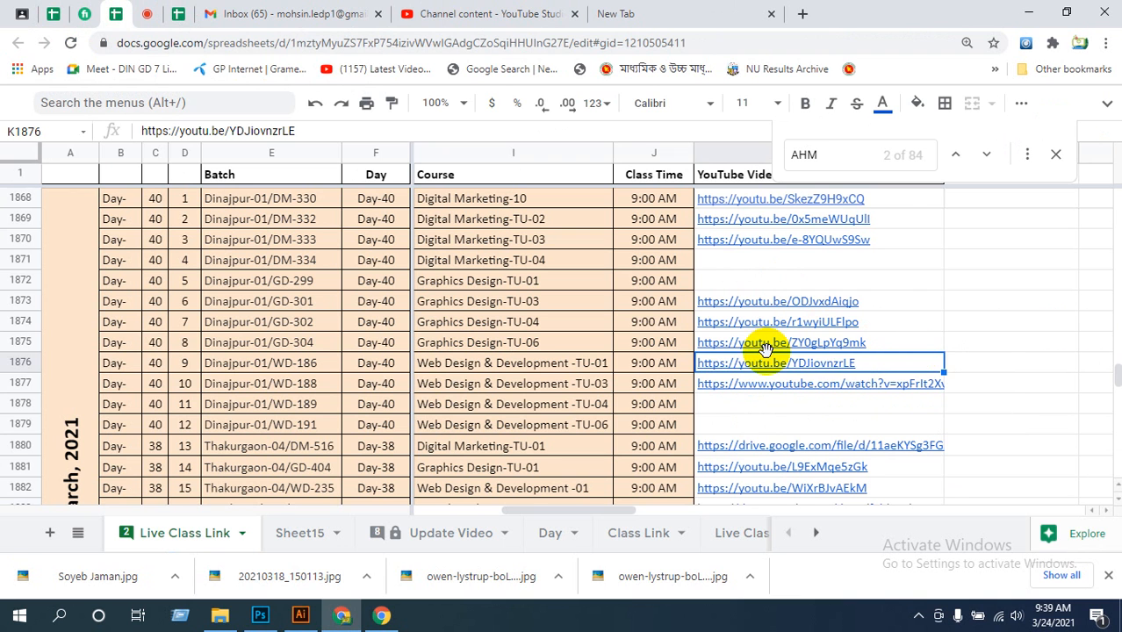
{"action": "mouse_move", "coordinate": [767, 348]}
{"action": "double_click", "coordinate": [880, 345]}
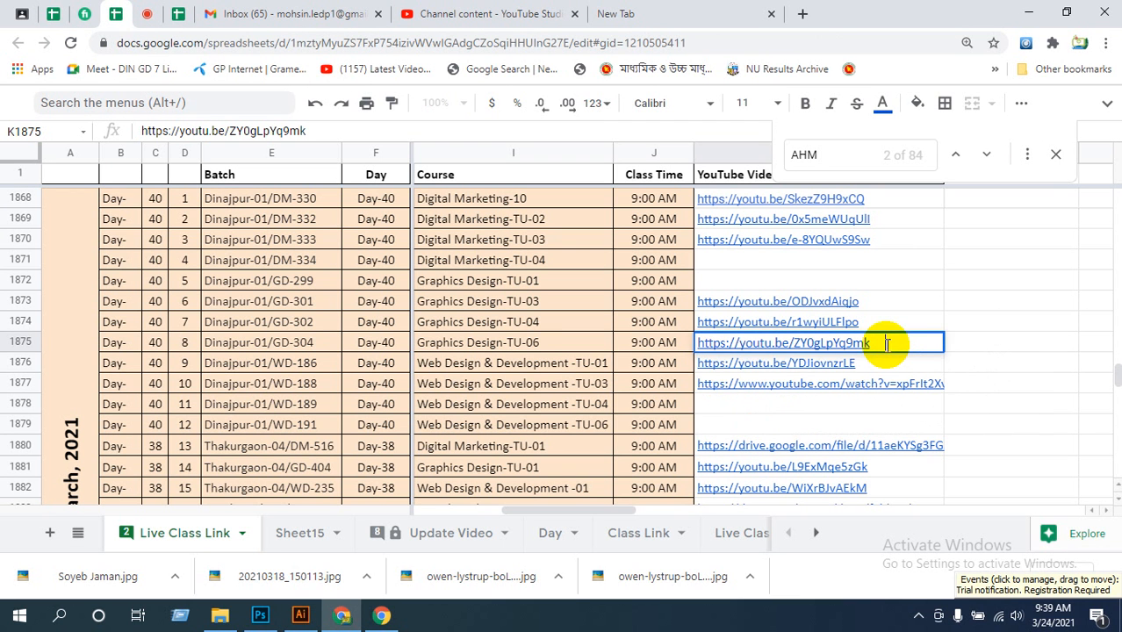
{"action": "key", "text": "ctrl+v"}
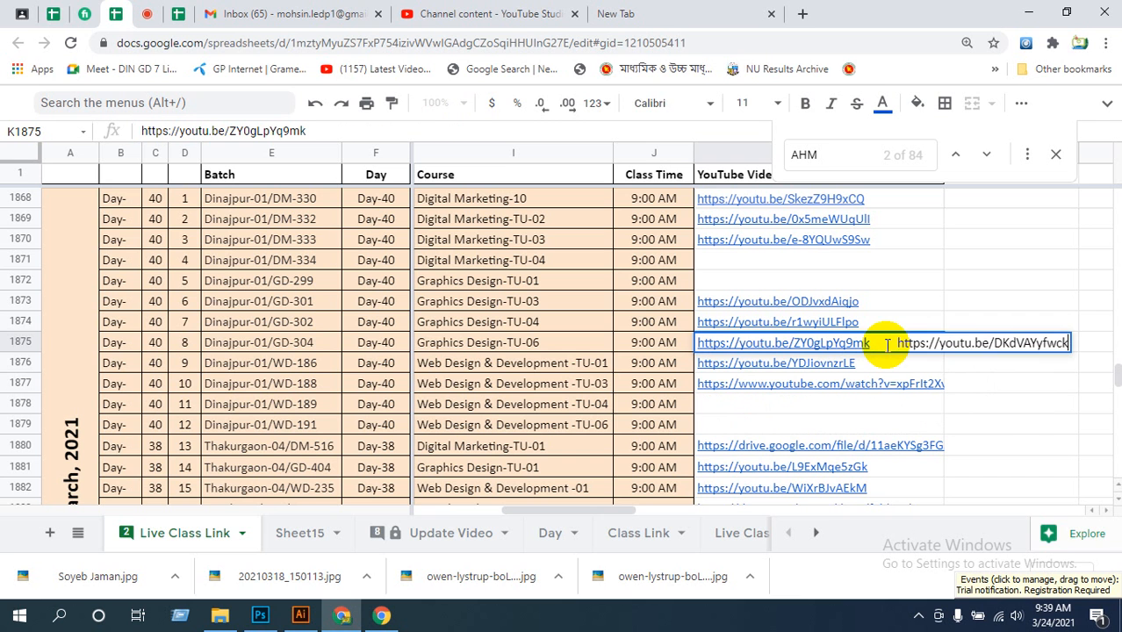
{"action": "key", "text": "Return"}
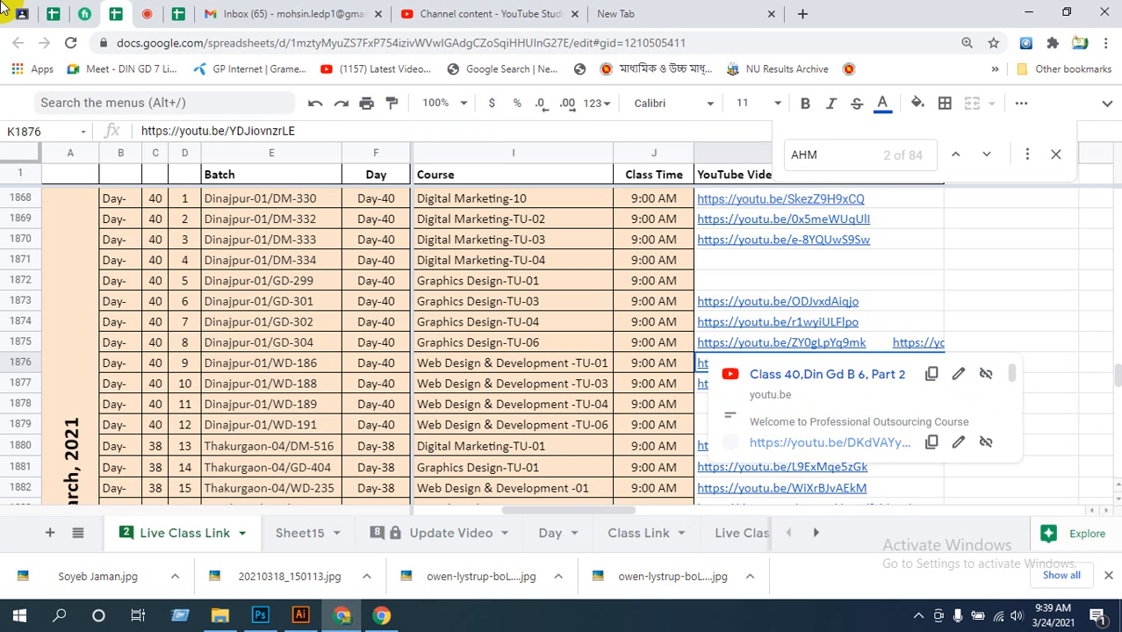
{"action": "left_click", "coordinate": [24, 14]}
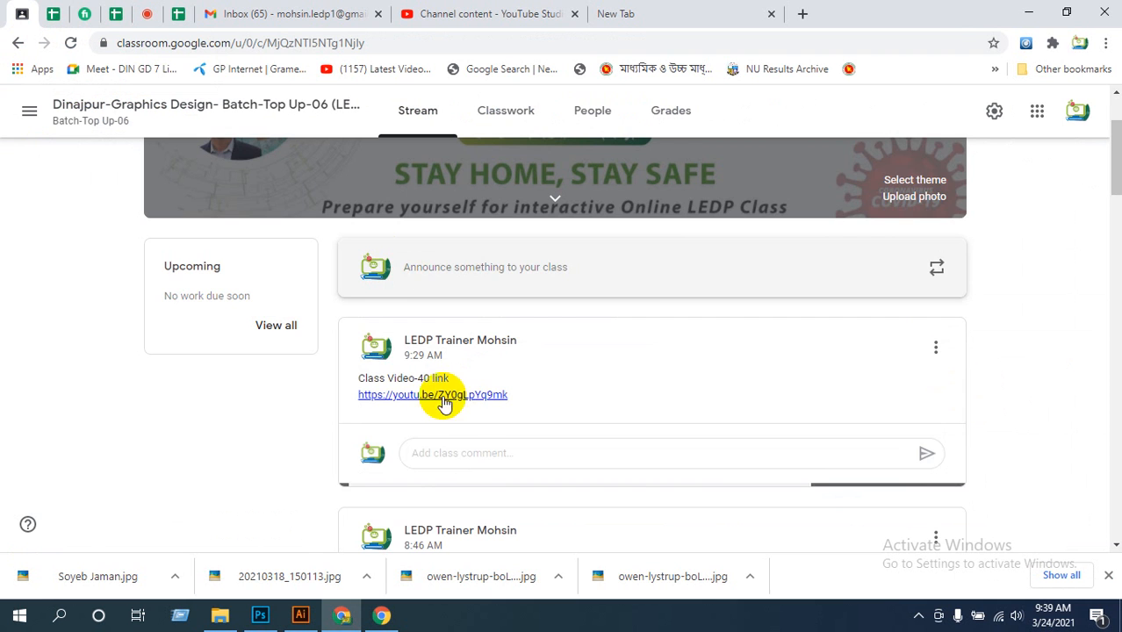
{"action": "scroll", "coordinate": [499, 415], "scroll_direction": "down", "scroll_amount": 1}
{"action": "scroll", "coordinate": [499, 415], "scroll_direction": "down", "scroll_amount": 1}
{"action": "scroll", "coordinate": [483, 395], "scroll_direction": "up", "scroll_amount": 2}
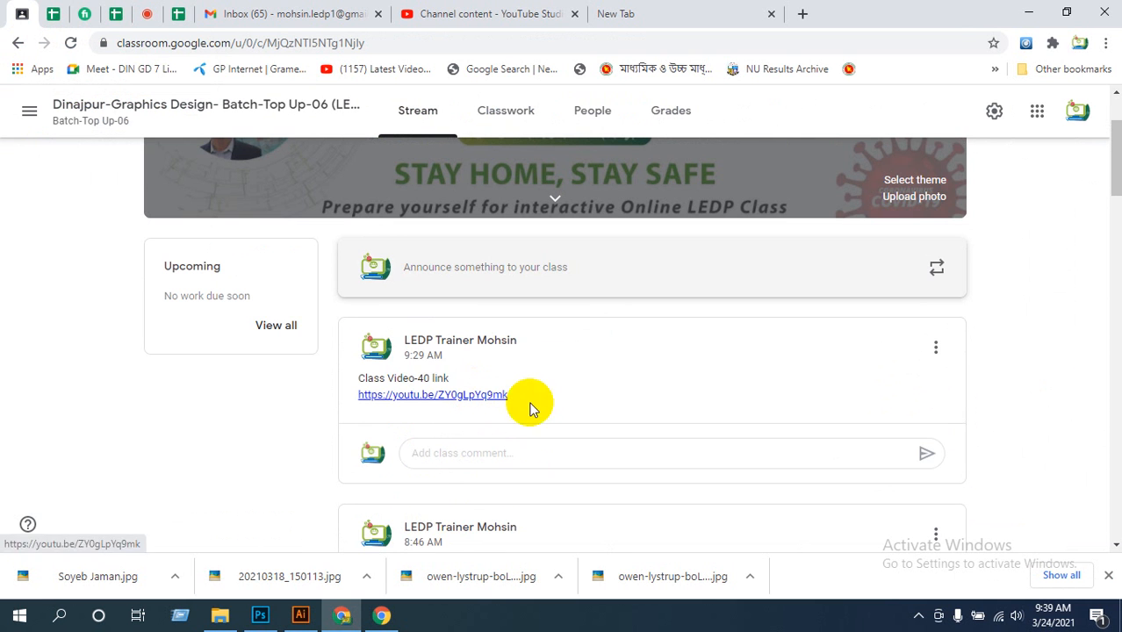
{"action": "left_click", "coordinate": [936, 348]}
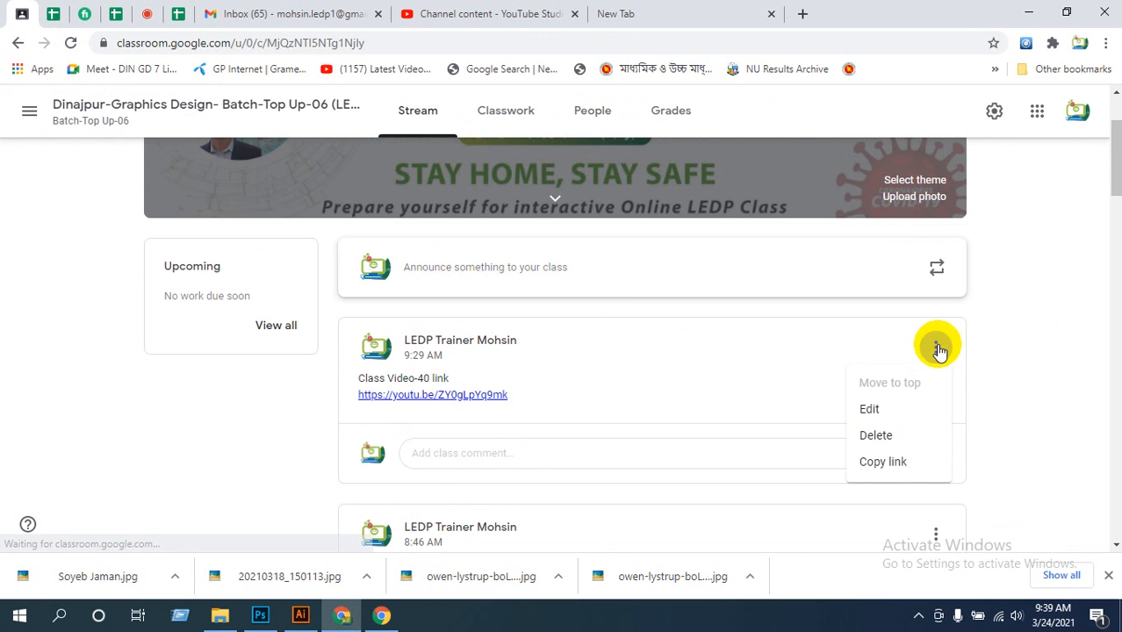
{"action": "left_click", "coordinate": [868, 410]}
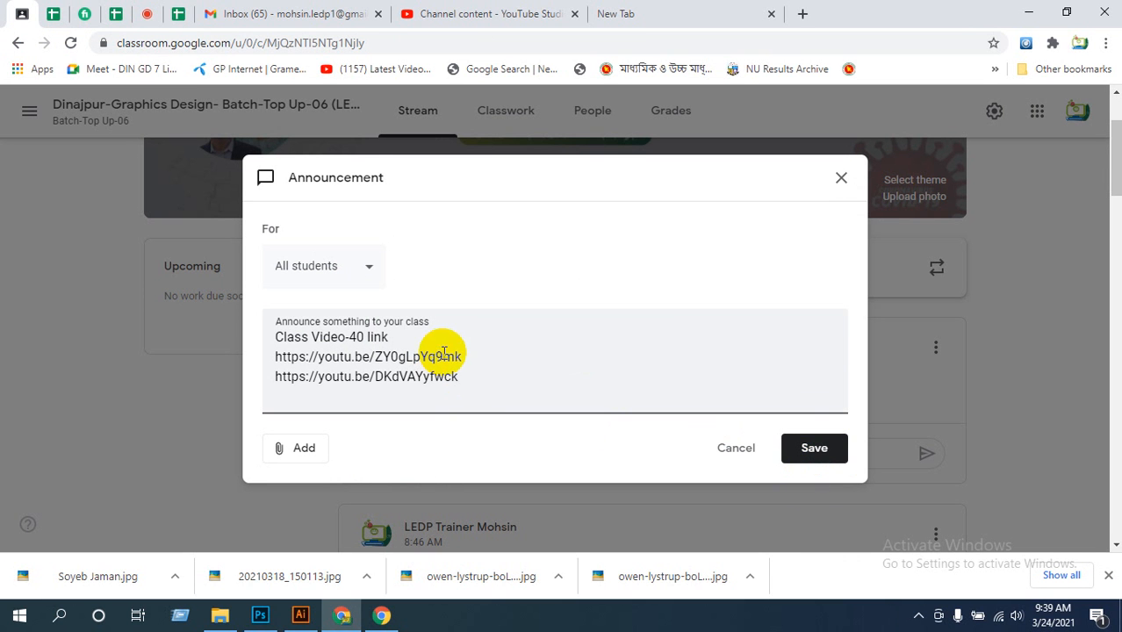
{"action": "left_click", "coordinate": [814, 451]}
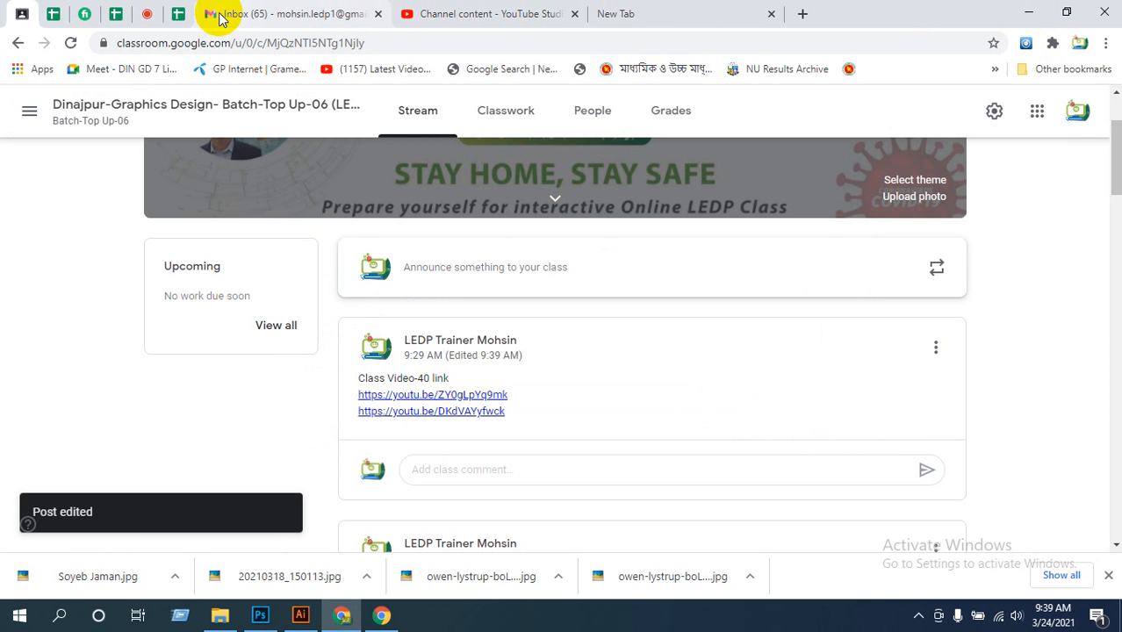
Switch to Illustrator and create a new CMYK document, 8 in wide and 10.5 in high
{"action": "left_click", "coordinate": [1032, 14]}
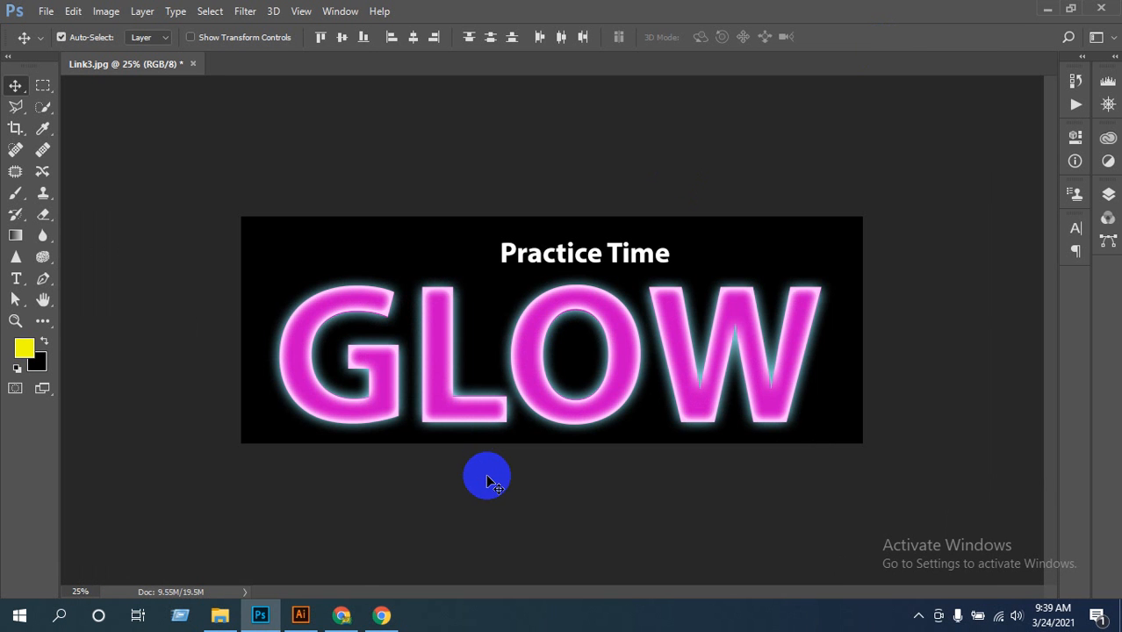
{"action": "left_click", "coordinate": [301, 614]}
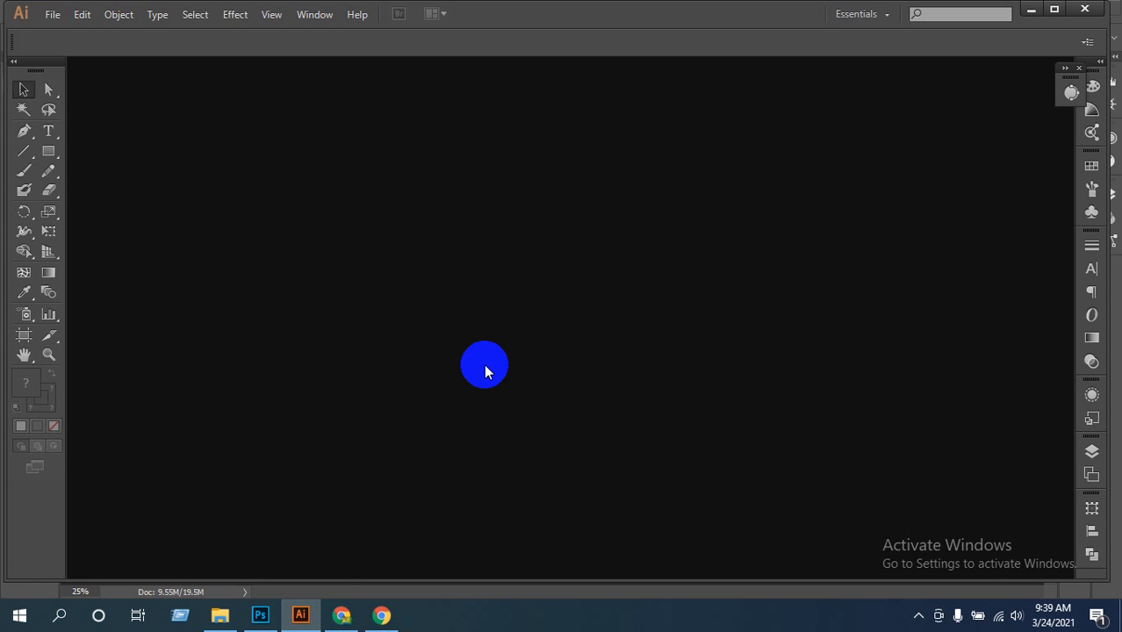
{"action": "key", "text": "ctrl+n"}
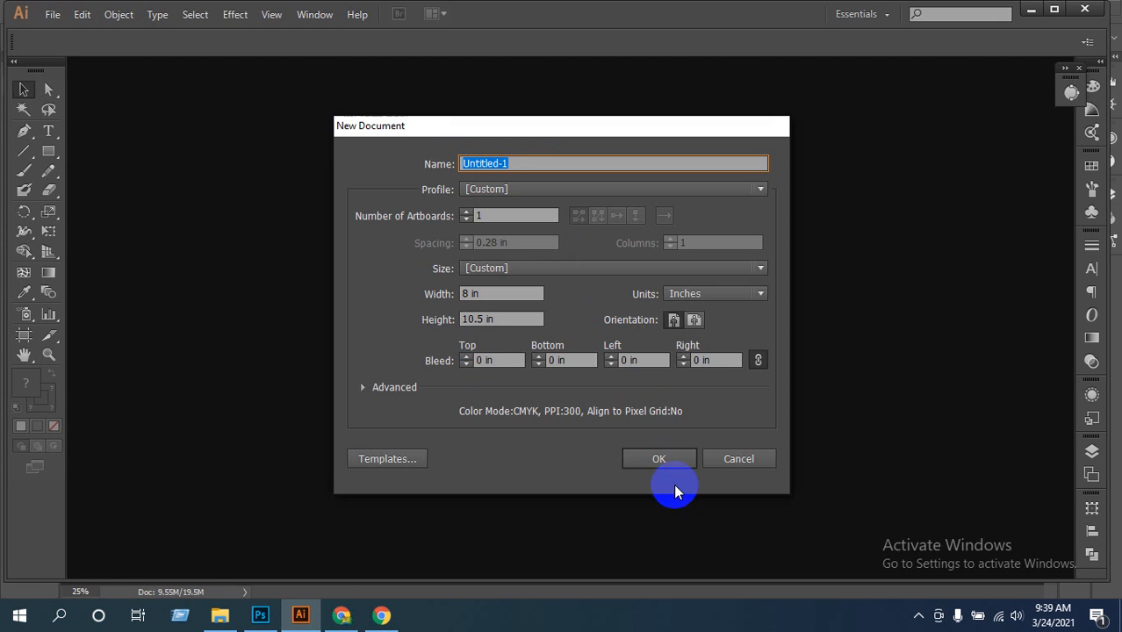
{"action": "left_click", "coordinate": [664, 466]}
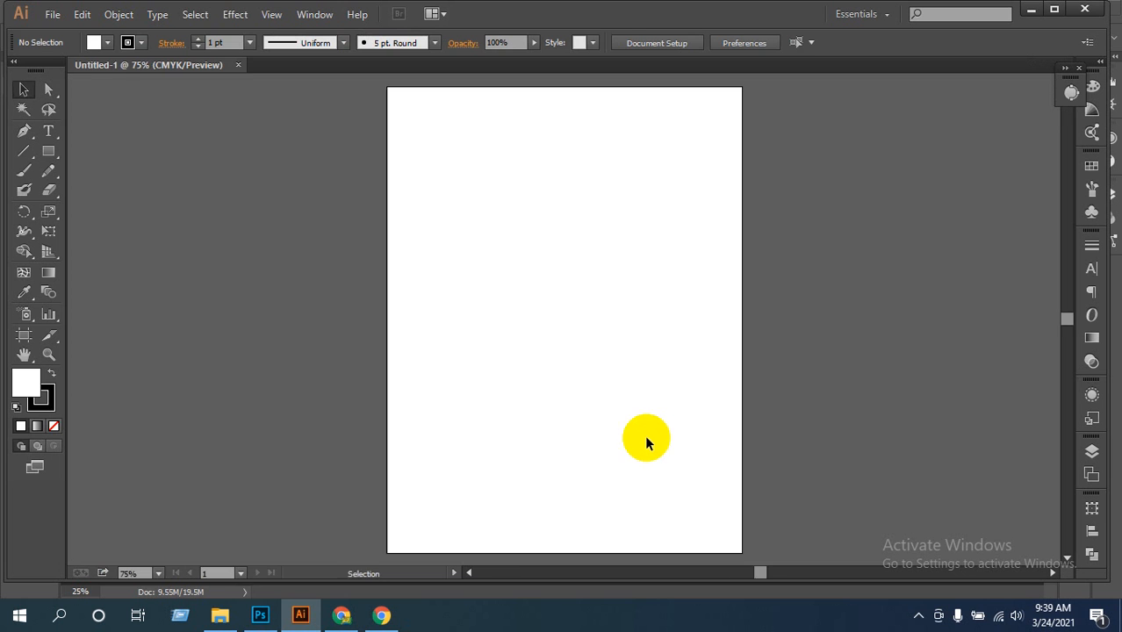
Draw a wide rectangle, about twice as wide as it is tall, in the middle of the artboard
{"action": "left_click", "coordinate": [610, 337], "text": "ctrl"}
{"action": "left_click", "coordinate": [608, 337], "text": "ctrl"}
{"action": "left_click", "coordinate": [607, 336], "text": "ctrl"}
{"action": "left_click", "coordinate": [605, 336], "text": "ctrl"}
{"action": "left_click_drag", "start_coordinate": [570, 325], "coordinate": [843, 302]}
{"action": "left_click", "coordinate": [48, 175]}
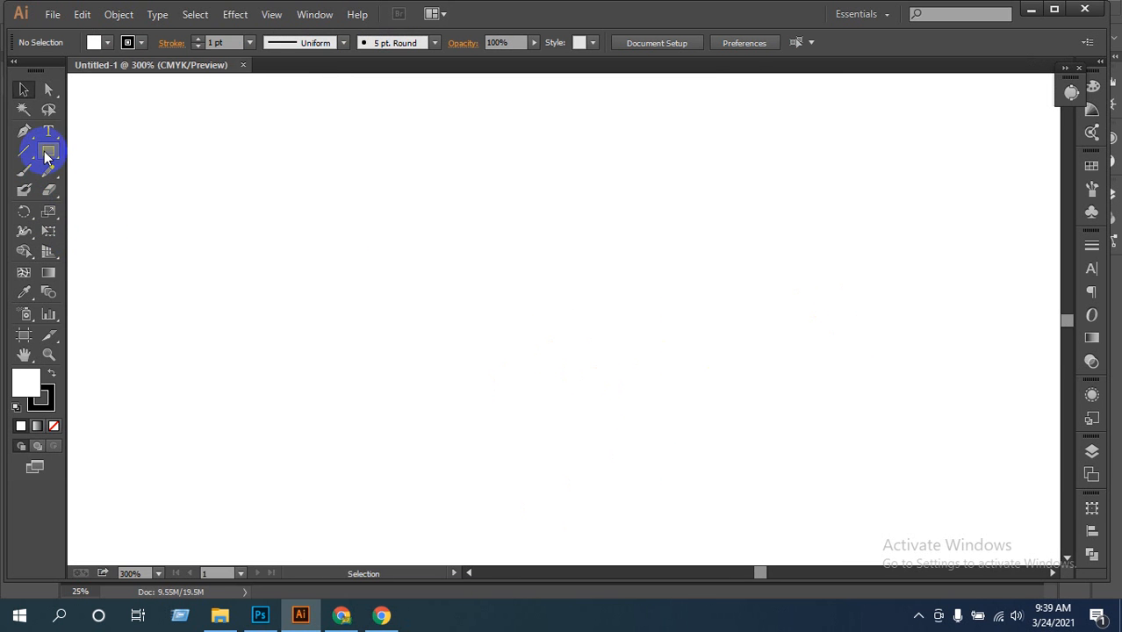
{"action": "left_click_drag", "start_coordinate": [181, 156], "coordinate": [957, 535]}
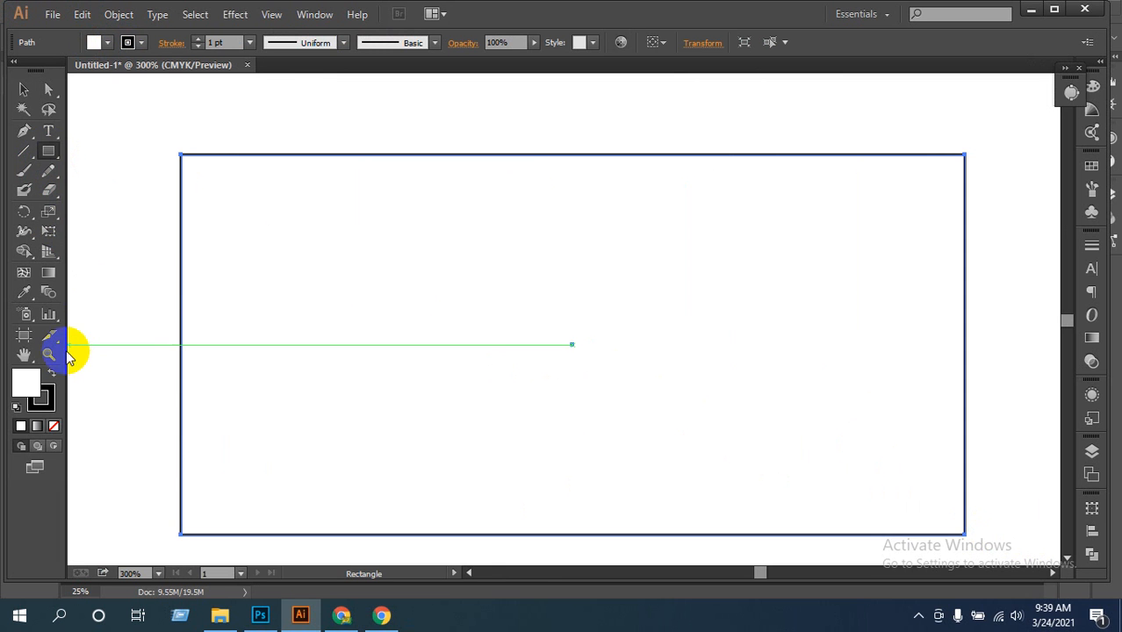
Give the rectangle a black fill and no stroke
{"action": "left_click", "coordinate": [49, 375]}
{"action": "left_click", "coordinate": [42, 404]}
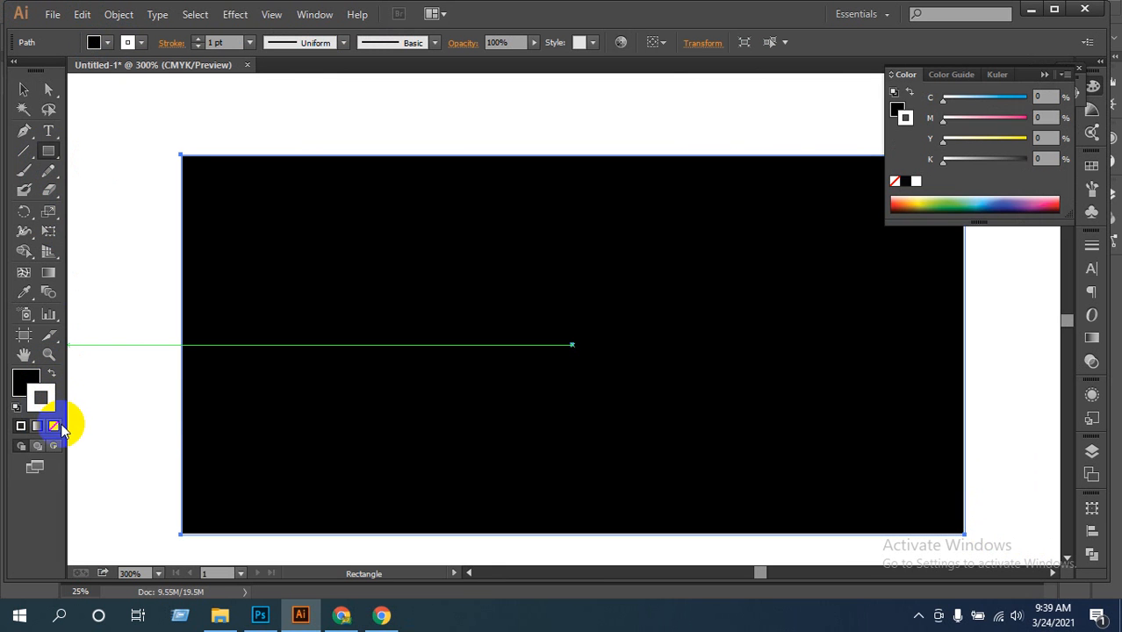
{"action": "left_click", "coordinate": [53, 426]}
{"action": "left_click", "coordinate": [23, 89]}
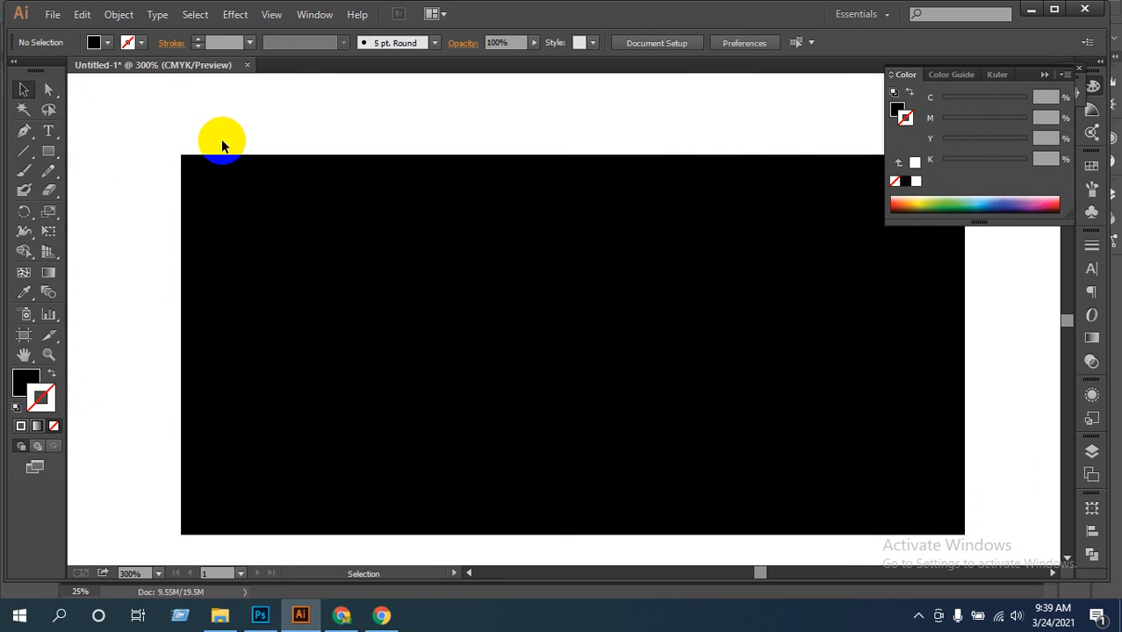
{"action": "left_click_drag", "start_coordinate": [220, 143], "coordinate": [524, 454]}
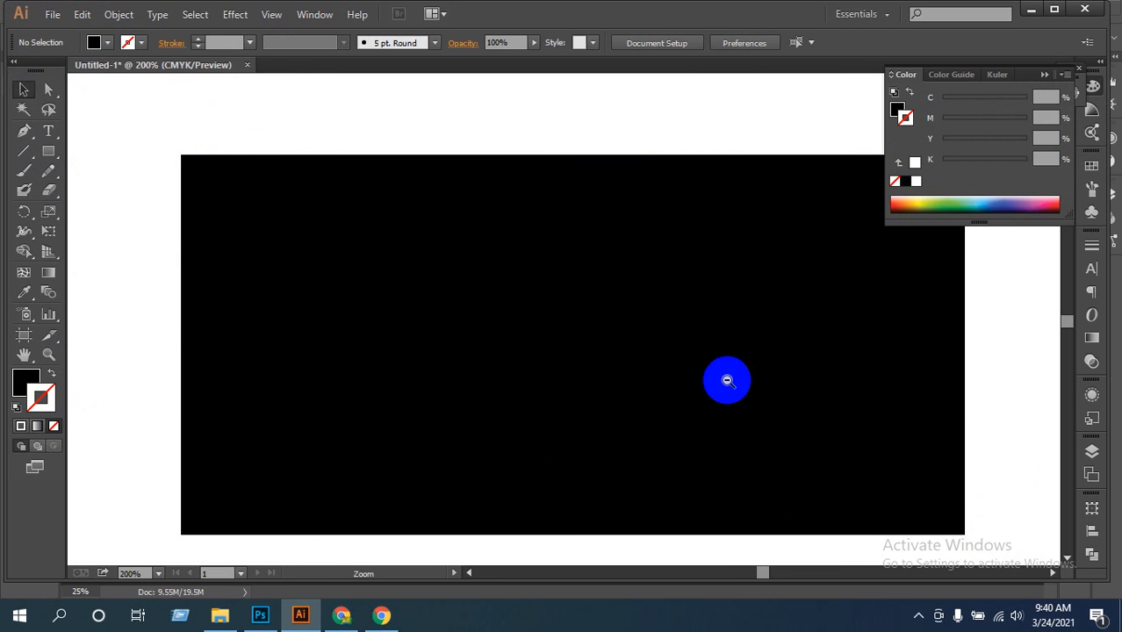
{"action": "key", "text": "ctrl+minus"}
{"action": "left_click", "coordinate": [1046, 75]}
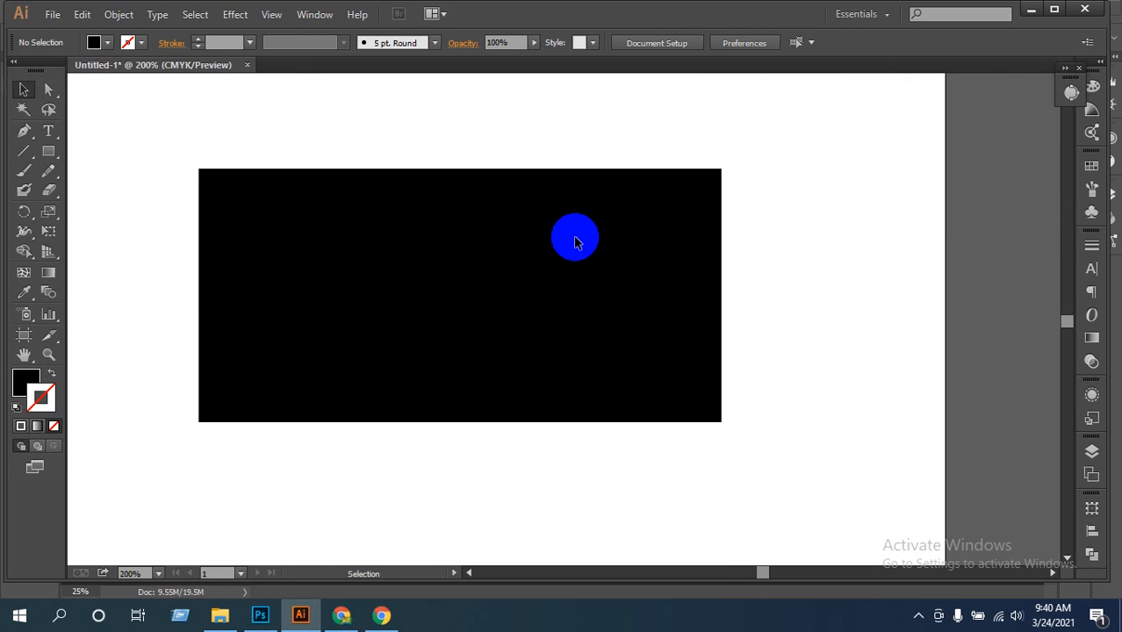
Add a line of Myriad Pro text on the black rectangle and enlarge it to 88 pt
{"action": "key", "text": "ctrl+plus"}
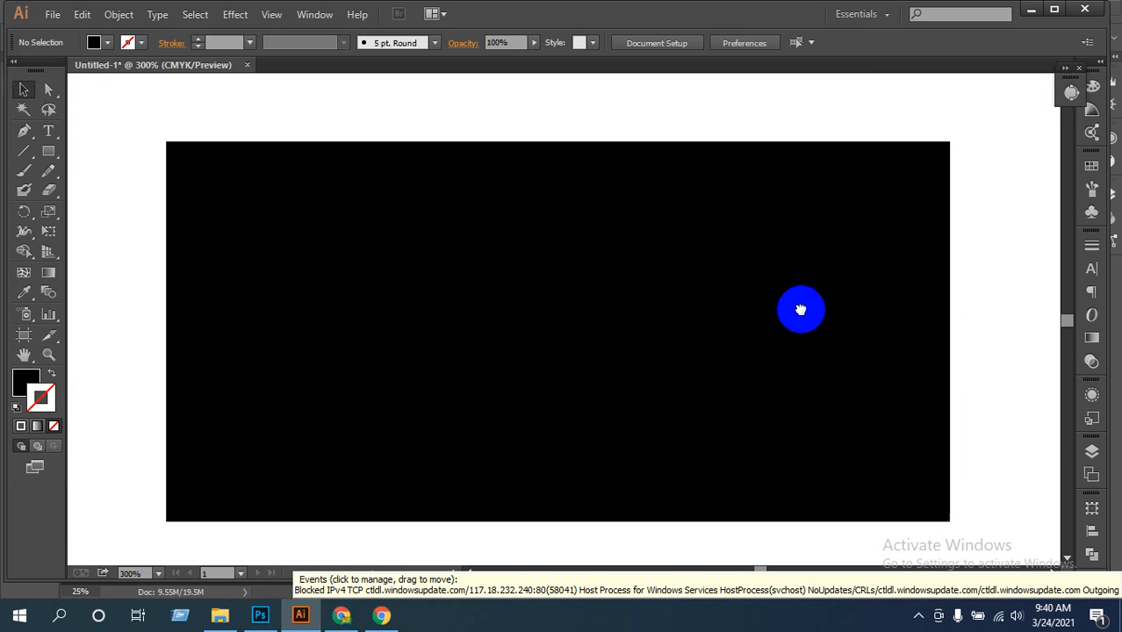
{"action": "left_click", "coordinate": [49, 133]}
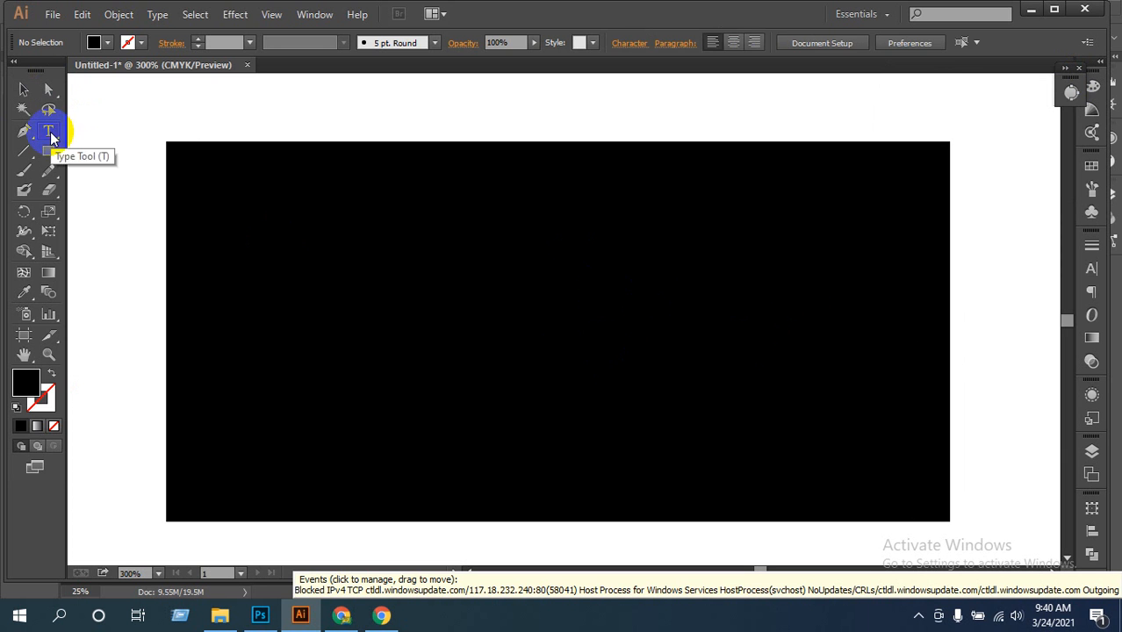
{"action": "left_click", "coordinate": [388, 318]}
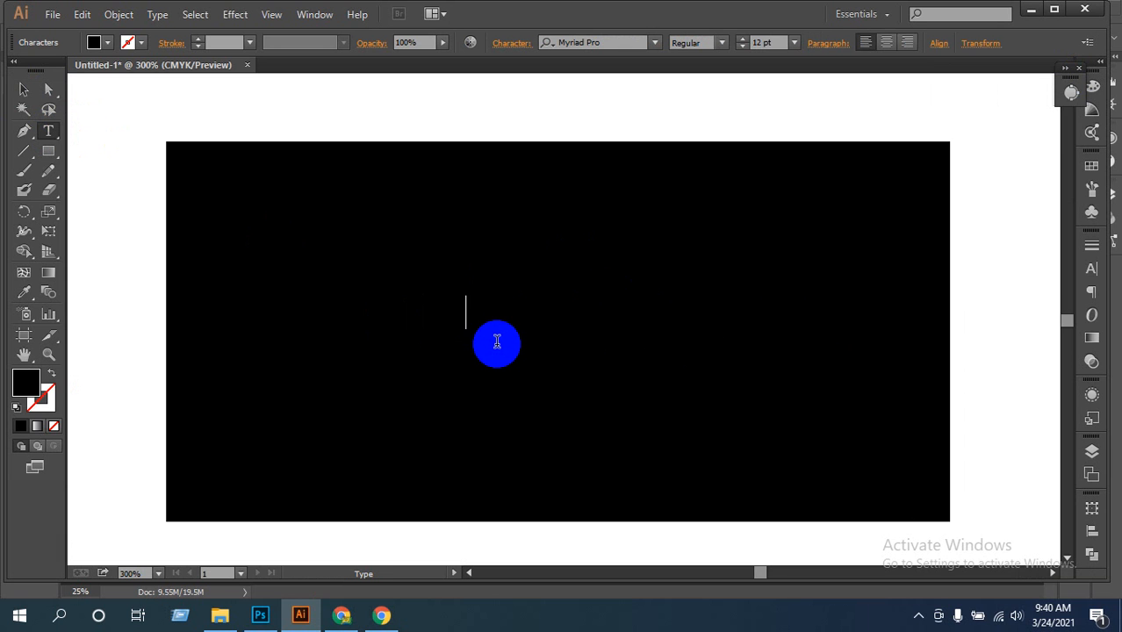
{"action": "key", "text": "ctrl+a"}
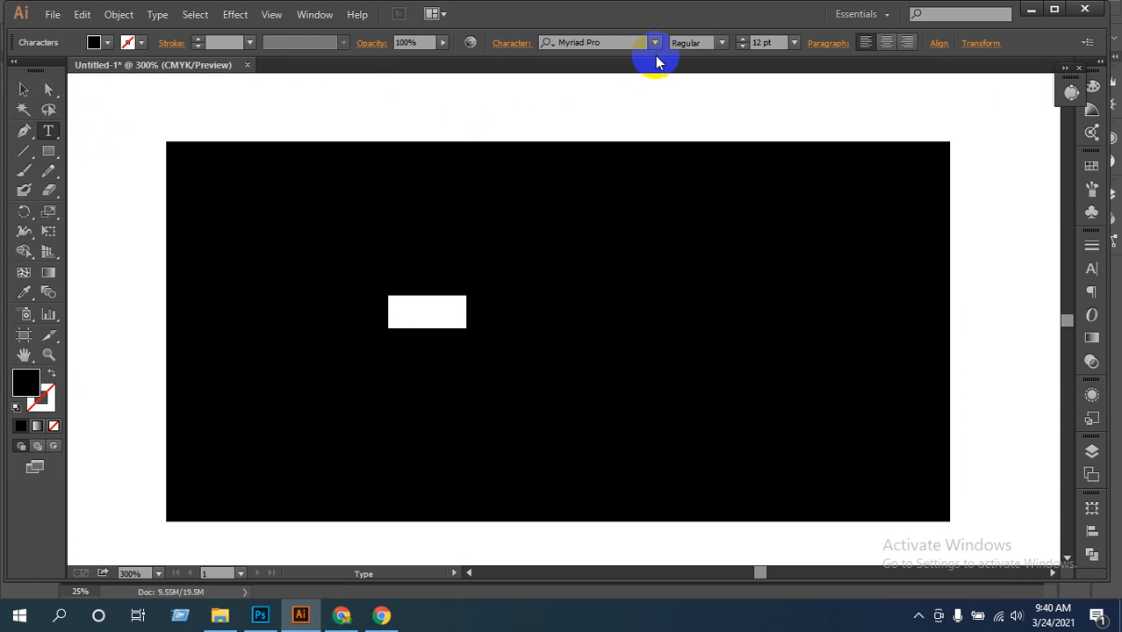
{"action": "key", "text": "ctrl+shift+period"}
{"action": "key", "text": "ctrl+shift+period"}
{"action": "key", "text": "ctrl+shift+period"}
{"action": "key", "text": "ctrl+shift+period"}
{"action": "key", "text": "ctrl+shift+period"}
{"action": "key", "text": "ctrl+shift+period"}
{"action": "key", "text": "ctrl+shift+period"}
{"action": "key", "text": "ctrl+shift+period"}
{"action": "key", "text": "ctrl+shift+period"}
{"action": "key", "text": "ctrl+shift+period"}
{"action": "key", "text": "ctrl+shift+period"}
{"action": "key", "text": "ctrl+shift+period"}
{"action": "key", "text": "ctrl+shift+period"}
{"action": "key", "text": "ctrl+shift+period"}
{"action": "key", "text": "ctrl+shift+period"}
{"action": "key", "text": "ctrl+shift+period"}
{"action": "key", "text": "ctrl+shift+period"}
{"action": "key", "text": "ctrl+shift+period"}
{"action": "key", "text": "ctrl+shift+period"}
{"action": "key", "text": "ctrl+shift+period"}
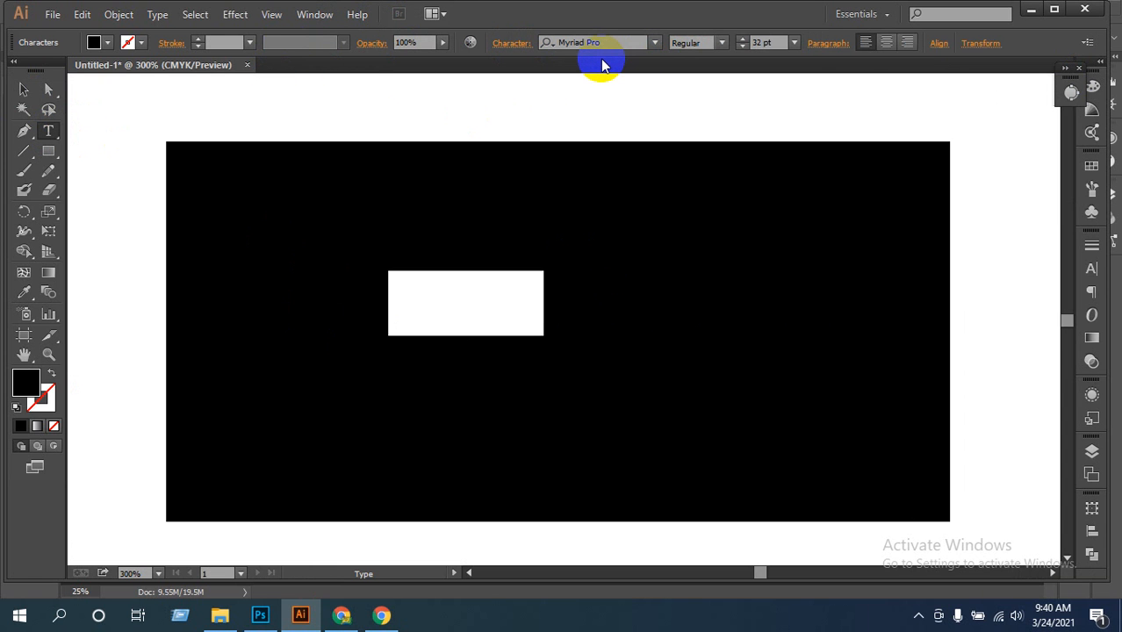
{"action": "key", "text": "ctrl+shift+period"}
{"action": "key", "text": "ctrl+shift+period"}
{"action": "key", "text": "ctrl+shift+period"}
{"action": "key", "text": "ctrl+shift+period"}
{"action": "key", "text": "ctrl+shift+period"}
{"action": "key", "text": "ctrl+shift+period"}
{"action": "key", "text": "ctrl+shift+period"}
{"action": "key", "text": "ctrl+shift+period"}
{"action": "key", "text": "ctrl+shift+period"}
{"action": "key", "text": "ctrl+shift+period"}
{"action": "key", "text": "ctrl+shift+period"}
{"action": "key", "text": "ctrl+shift+period"}
{"action": "key", "text": "ctrl+shift+period"}
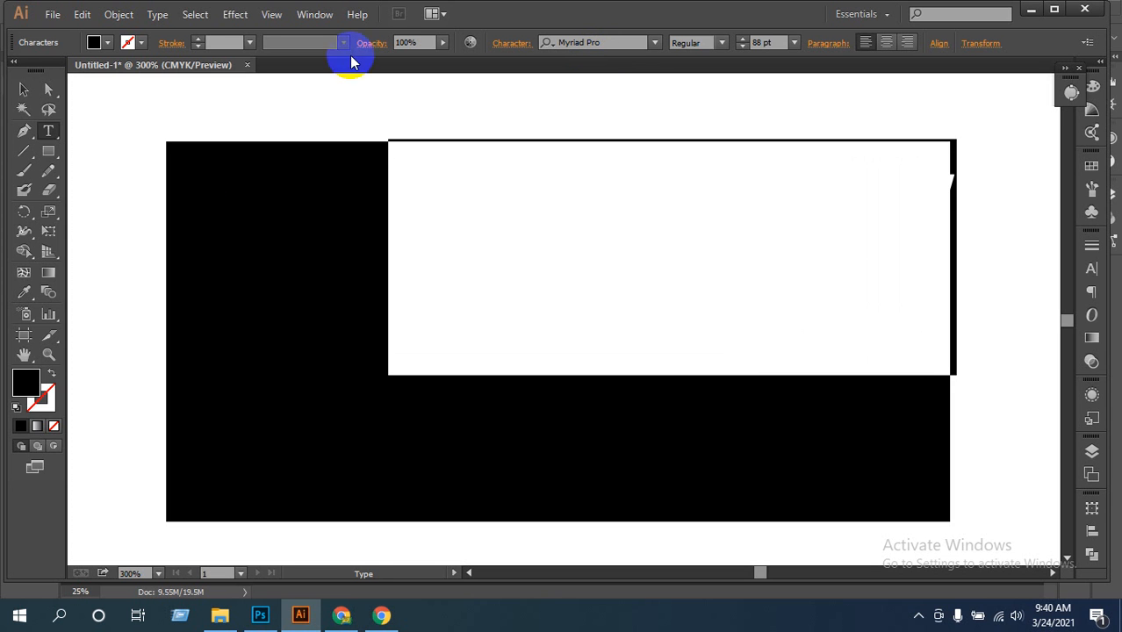
Move the GLOW text to the middle of the black rectangle and fill it with yellow (C 0, M 0, Y 100, K 0)
{"action": "left_click", "coordinate": [24, 91]}
{"action": "mouse_move", "coordinate": [596, 220]}
{"action": "left_mouse_down"}
{"action": "mouse_move", "coordinate": [467, 361]}
{"action": "mouse_move", "coordinate": [470, 317]}
{"action": "left_mouse_up"}
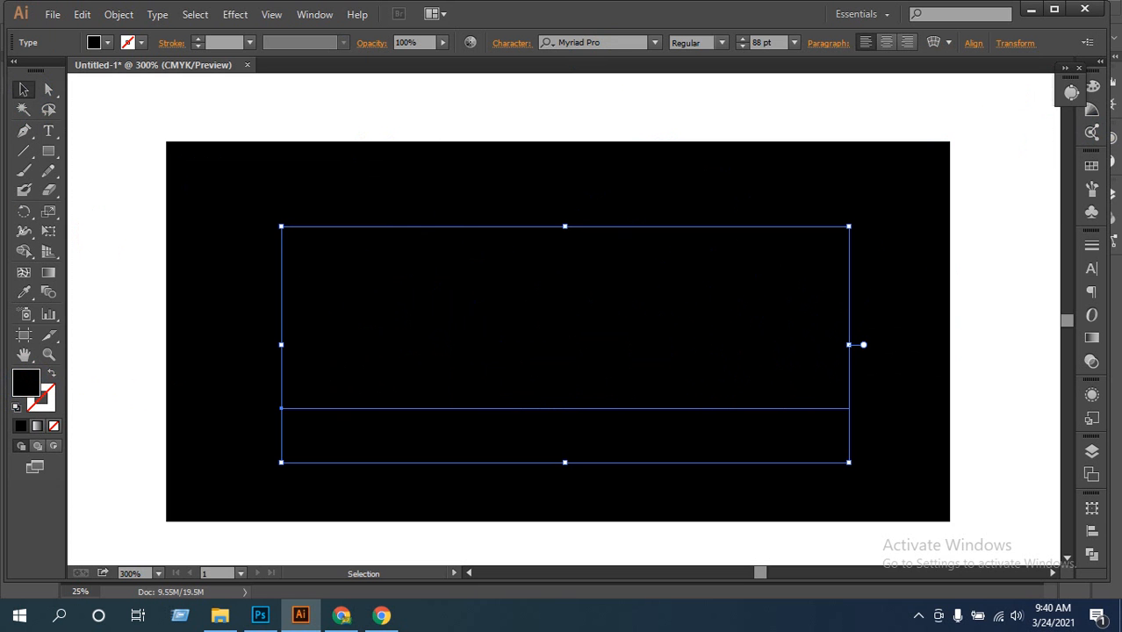
{"action": "left_click", "coordinate": [1094, 85]}
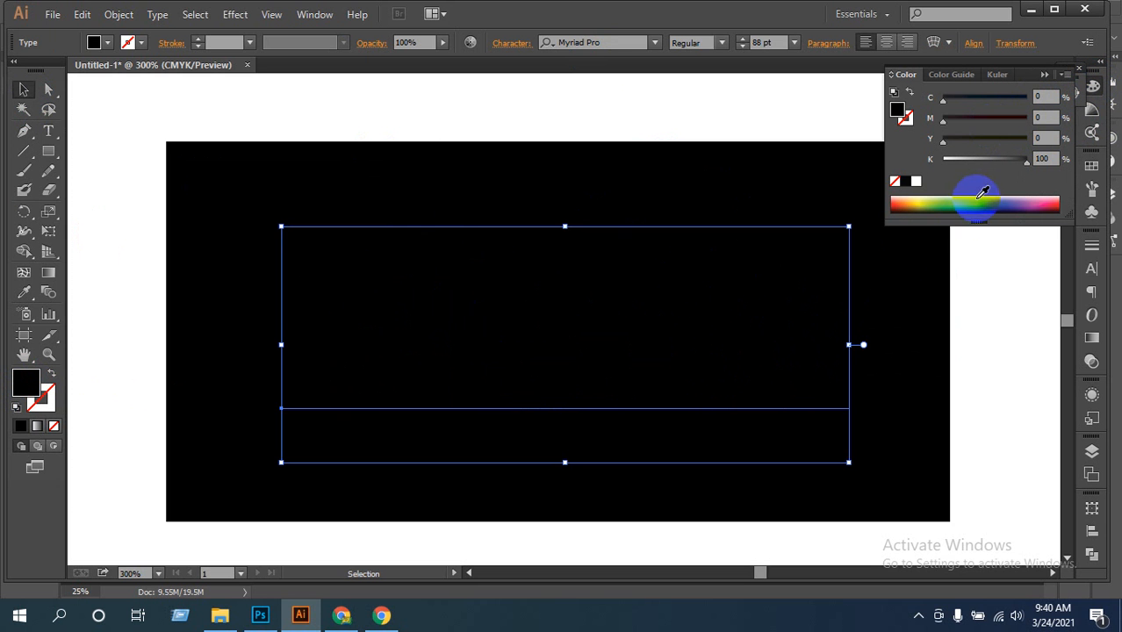
{"action": "left_click", "coordinate": [931, 202]}
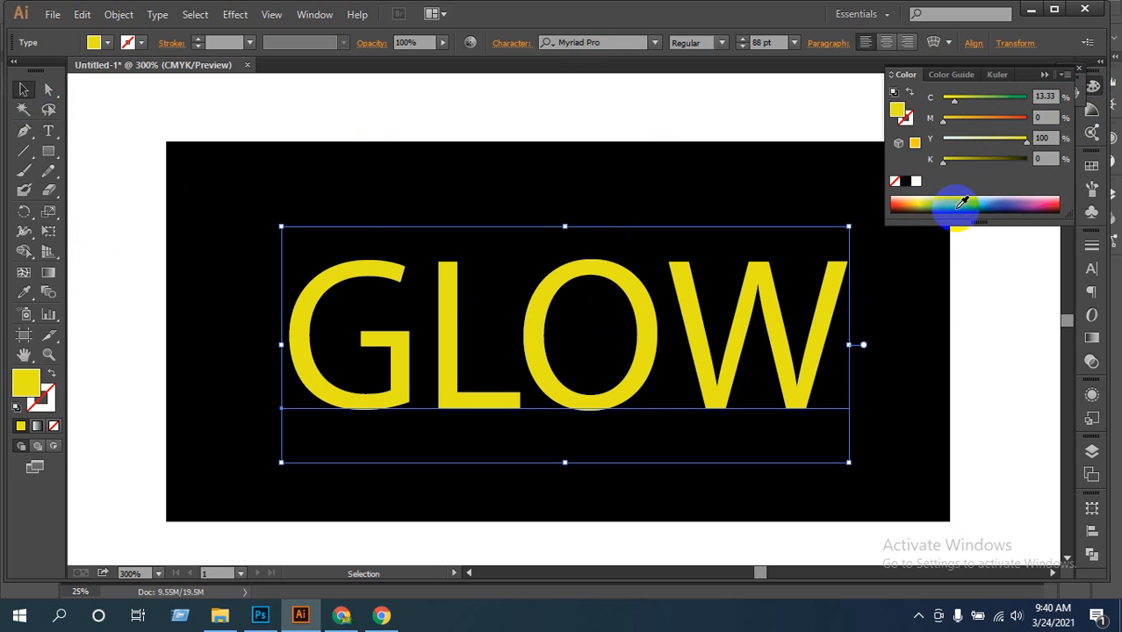
{"action": "left_click", "coordinate": [987, 202]}
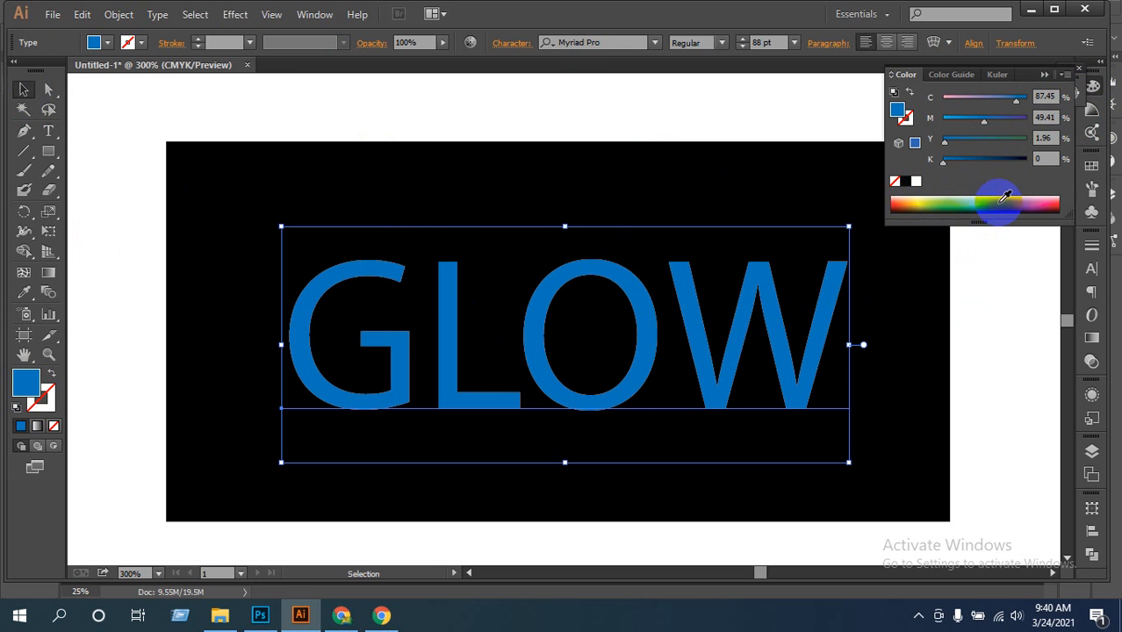
{"action": "left_click_drag", "start_coordinate": [1007, 195], "coordinate": [1050, 200]}
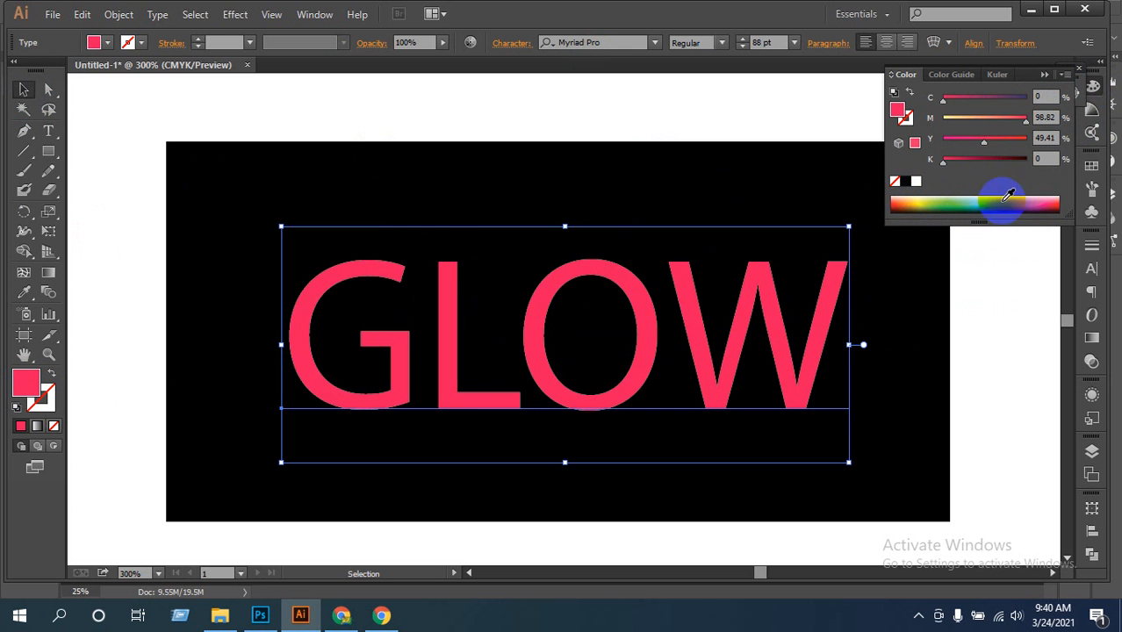
{"action": "left_click", "coordinate": [928, 200]}
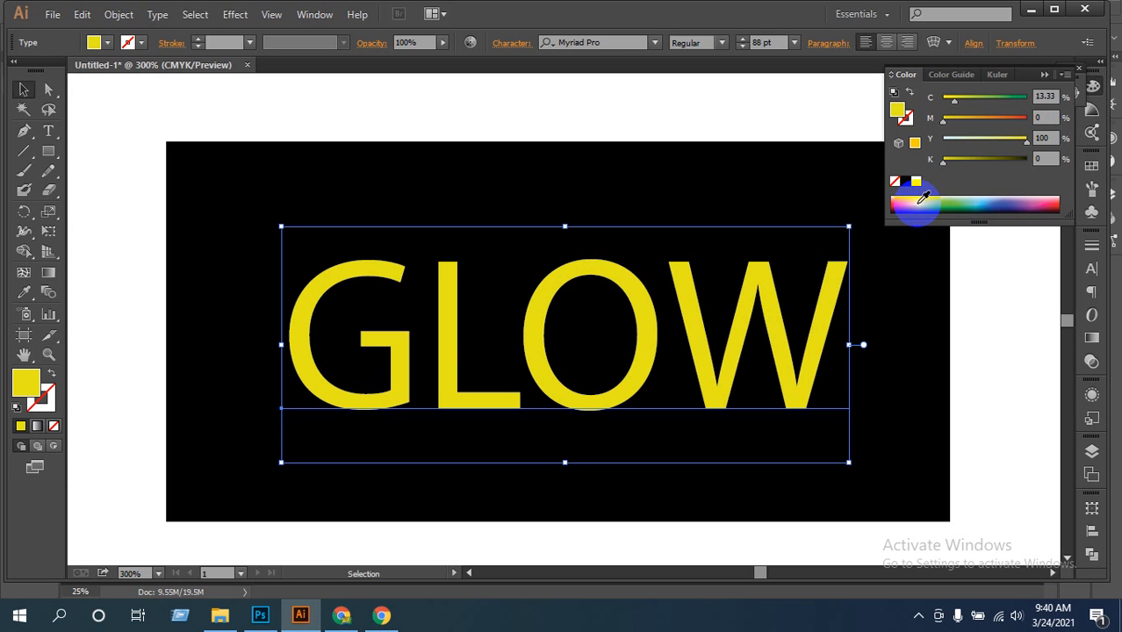
{"action": "mouse_move", "coordinate": [955, 103]}
{"action": "left_mouse_down"}
{"action": "mouse_move", "coordinate": [913, 105]}
{"action": "mouse_move", "coordinate": [972, 118]}
{"action": "left_mouse_up"}
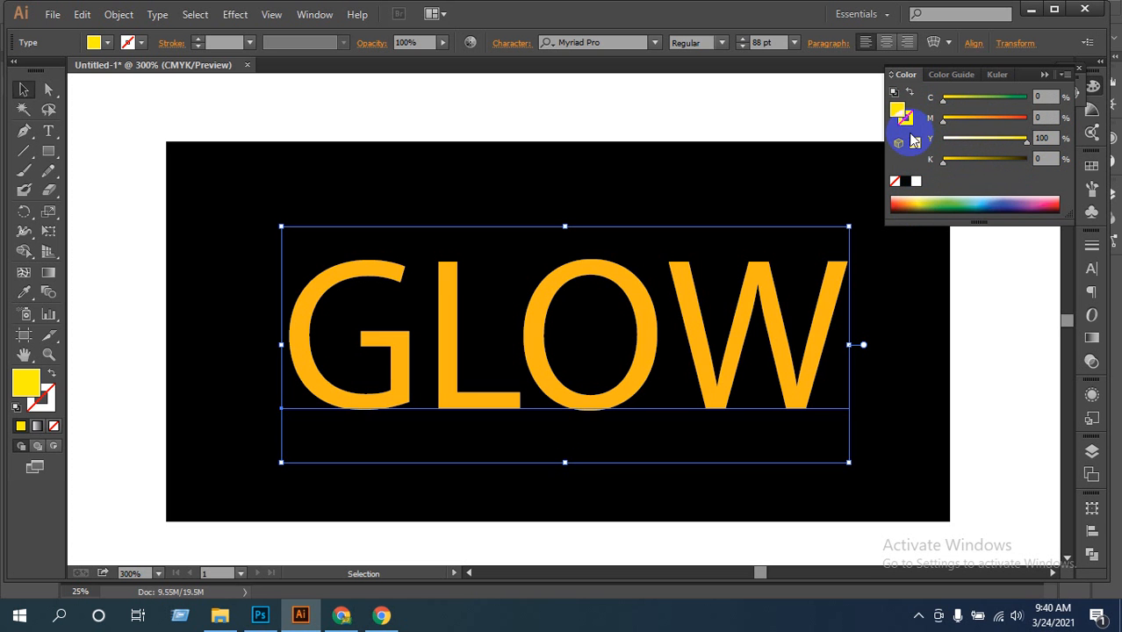
{"action": "left_click", "coordinate": [161, 110]}
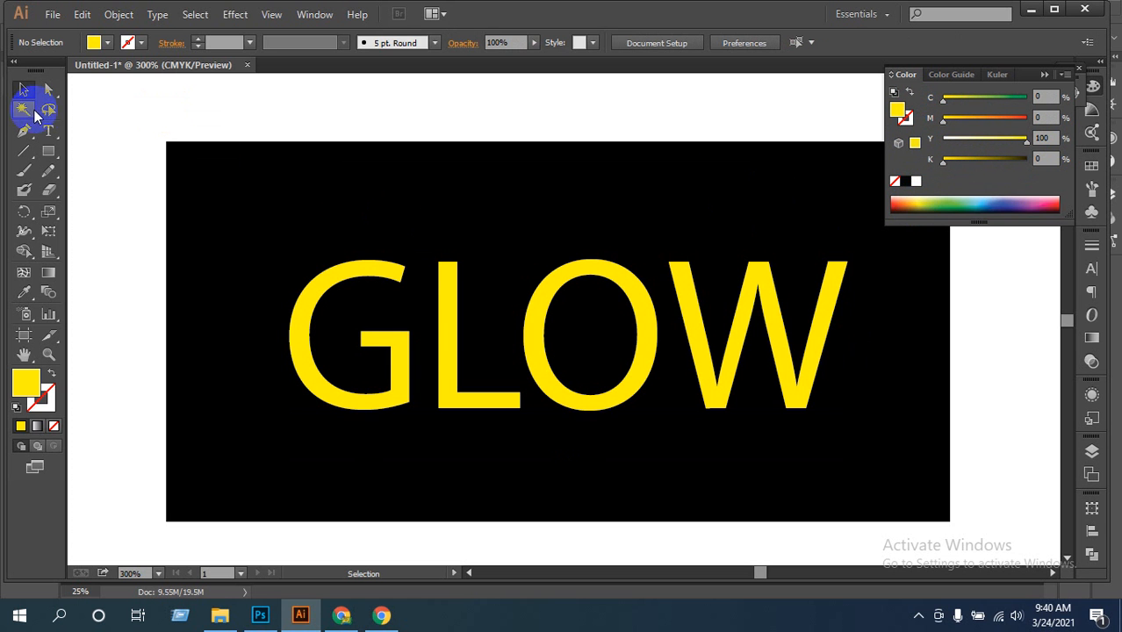
Shift the GLOW text slightly to the left and try the Mistral font on it
{"action": "left_click_drag", "start_coordinate": [561, 334], "coordinate": [530, 268]}
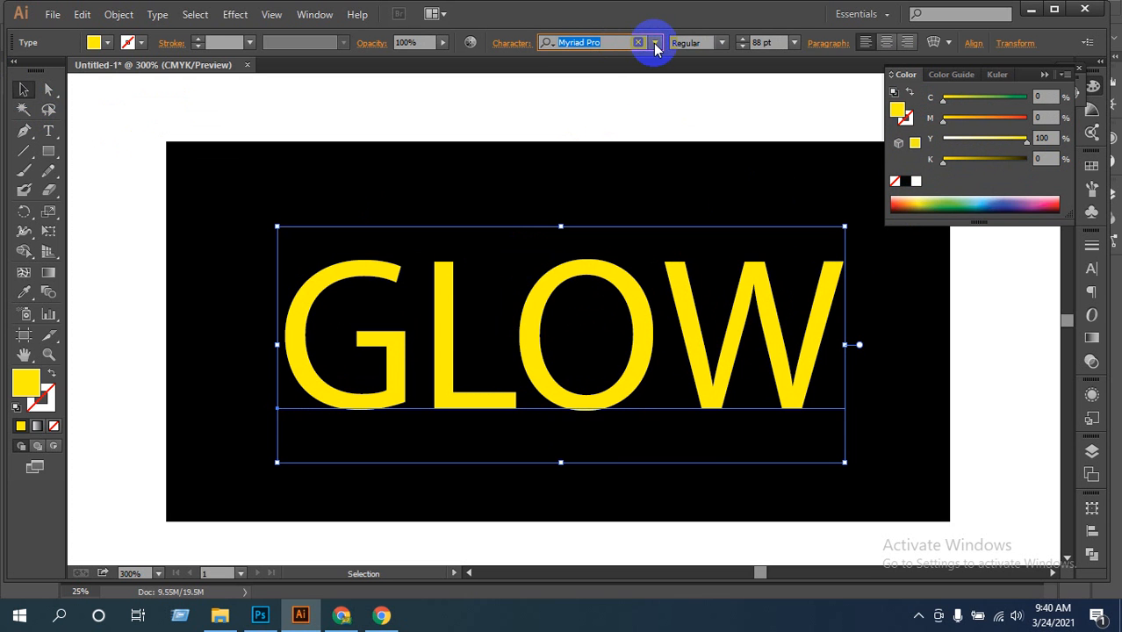
{"action": "left_click", "coordinate": [655, 46]}
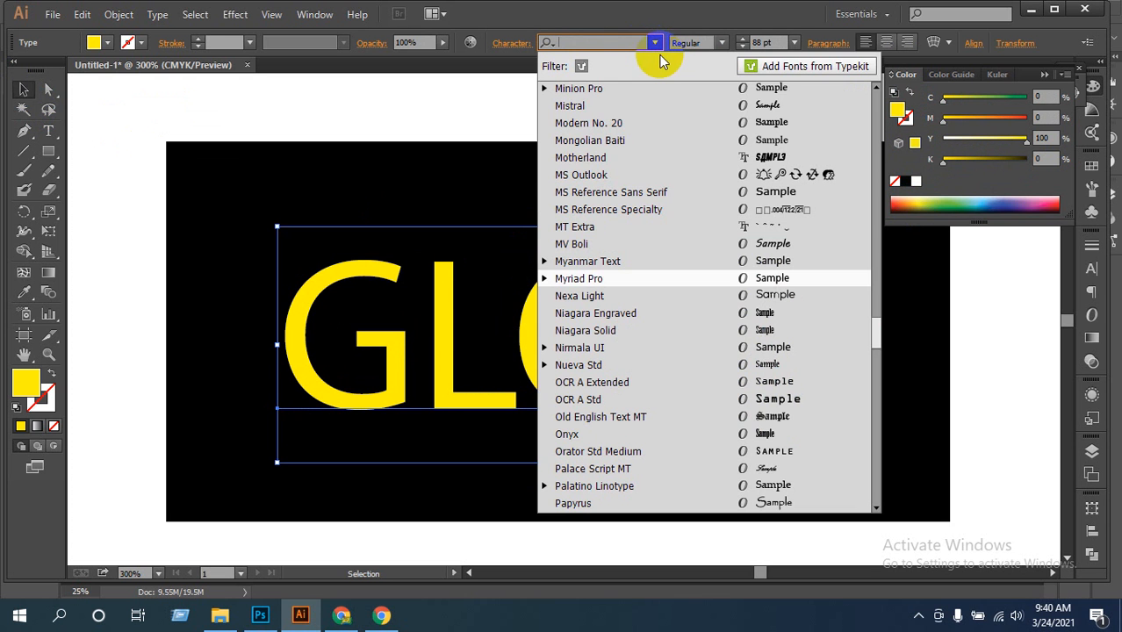
{"action": "left_click", "coordinate": [747, 107]}
{"action": "left_click", "coordinate": [688, 46]}
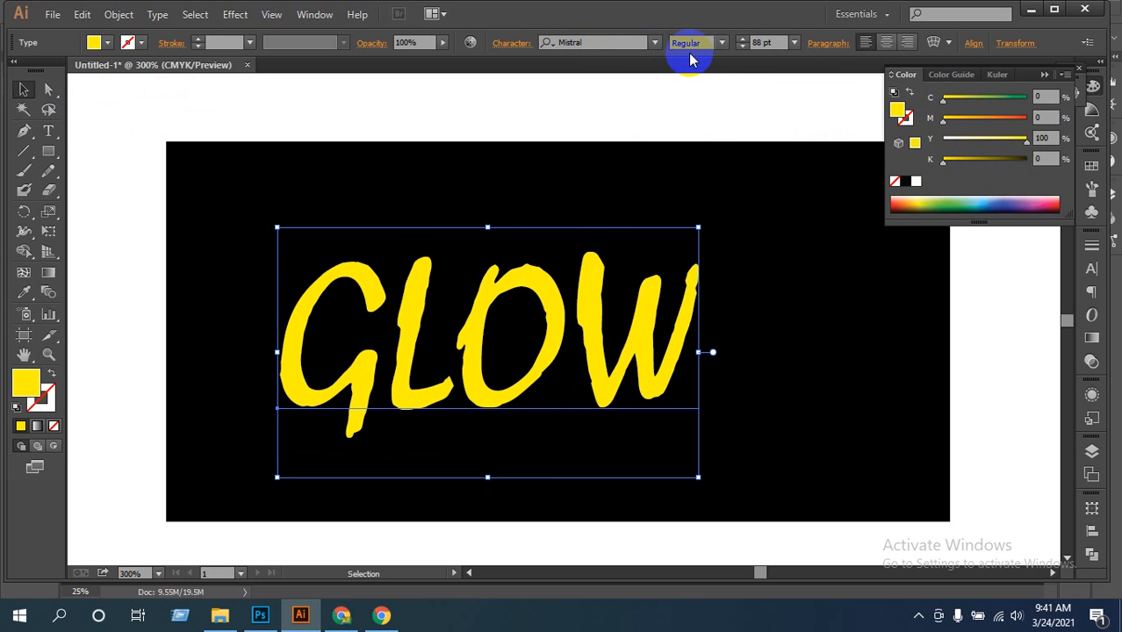
{"action": "left_click", "coordinate": [678, 46]}
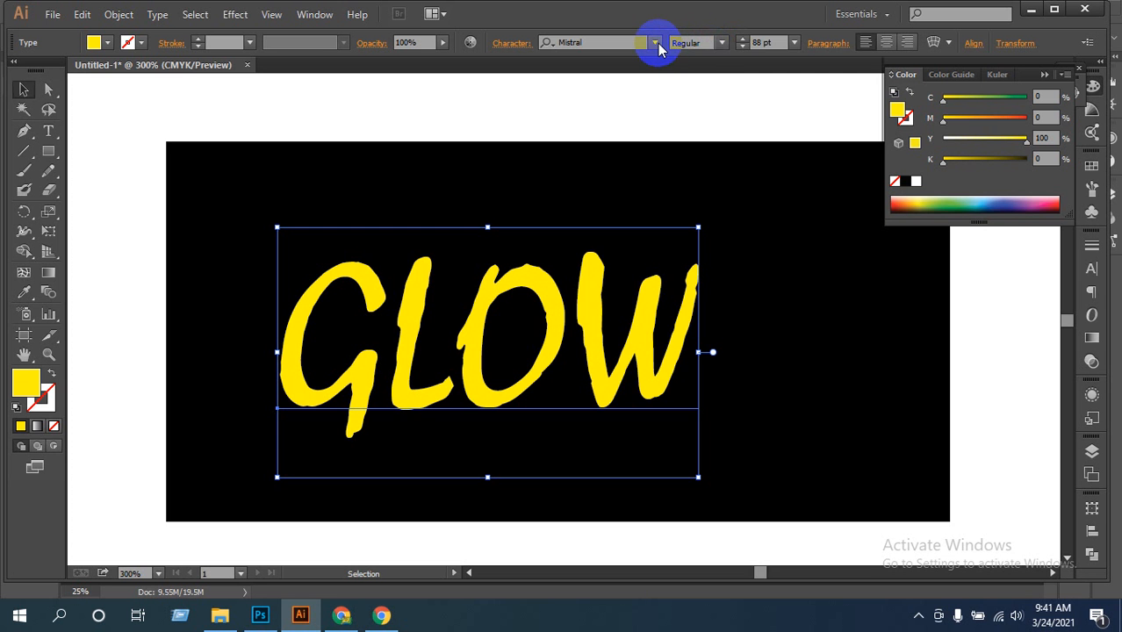
Try the Photograph Signature font on the GLOW text
{"action": "left_click", "coordinate": [657, 44]}
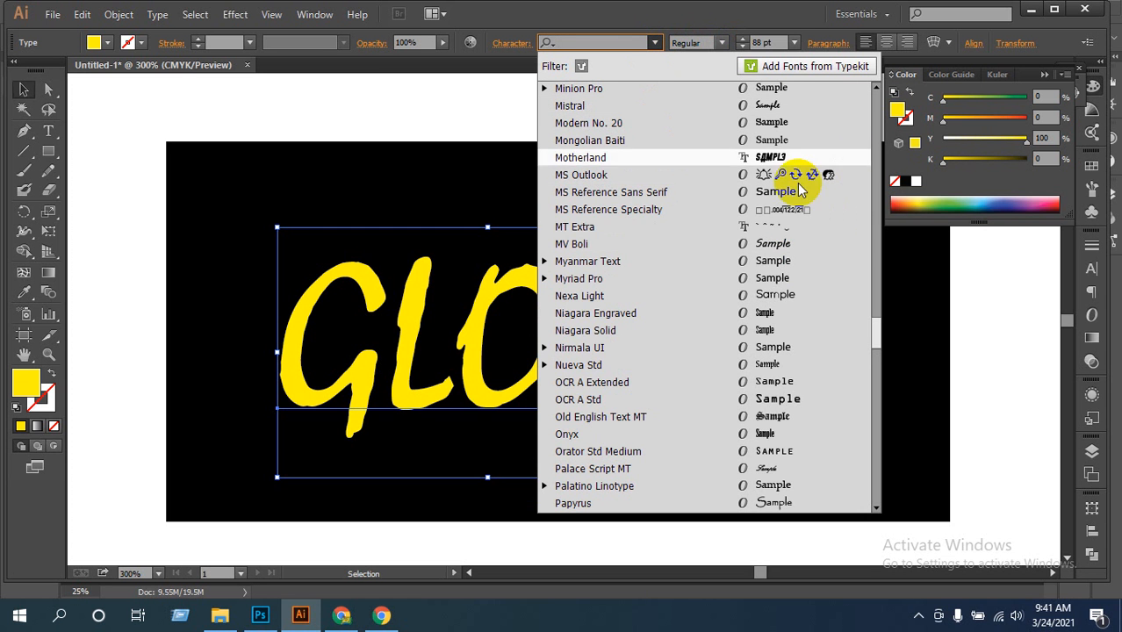
{"action": "scroll", "coordinate": [795, 233], "scroll_direction": "down", "scroll_amount": 2}
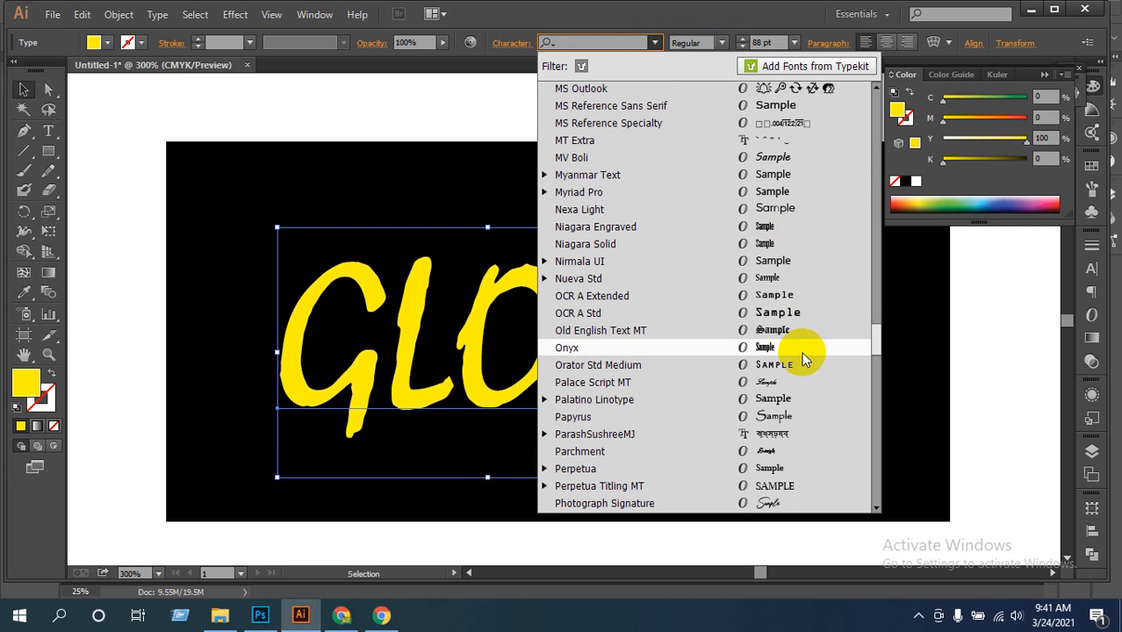
{"action": "scroll", "coordinate": [802, 354], "scroll_direction": "down", "scroll_amount": 4}
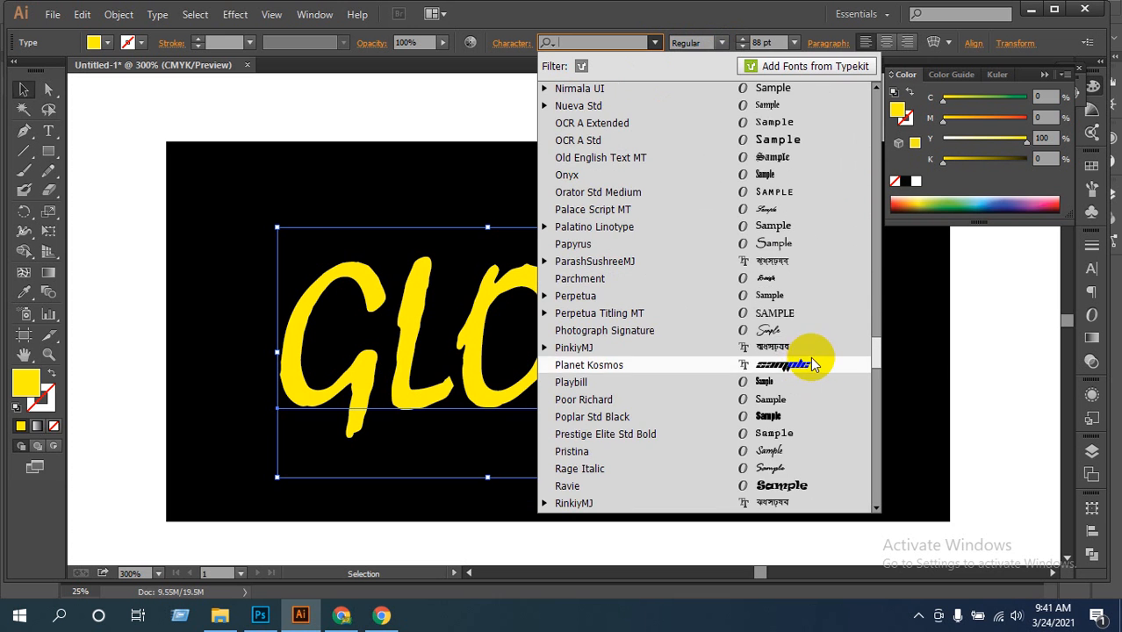
{"action": "left_click", "coordinate": [770, 331]}
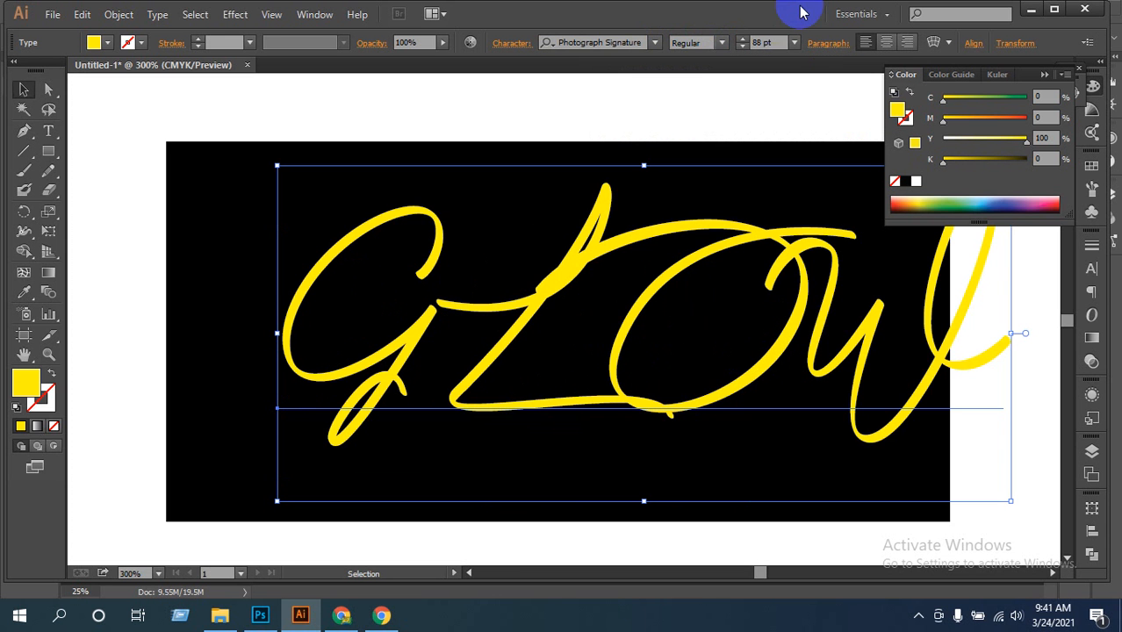
Try the Smiley font on the GLOW text
{"action": "left_click", "coordinate": [656, 43]}
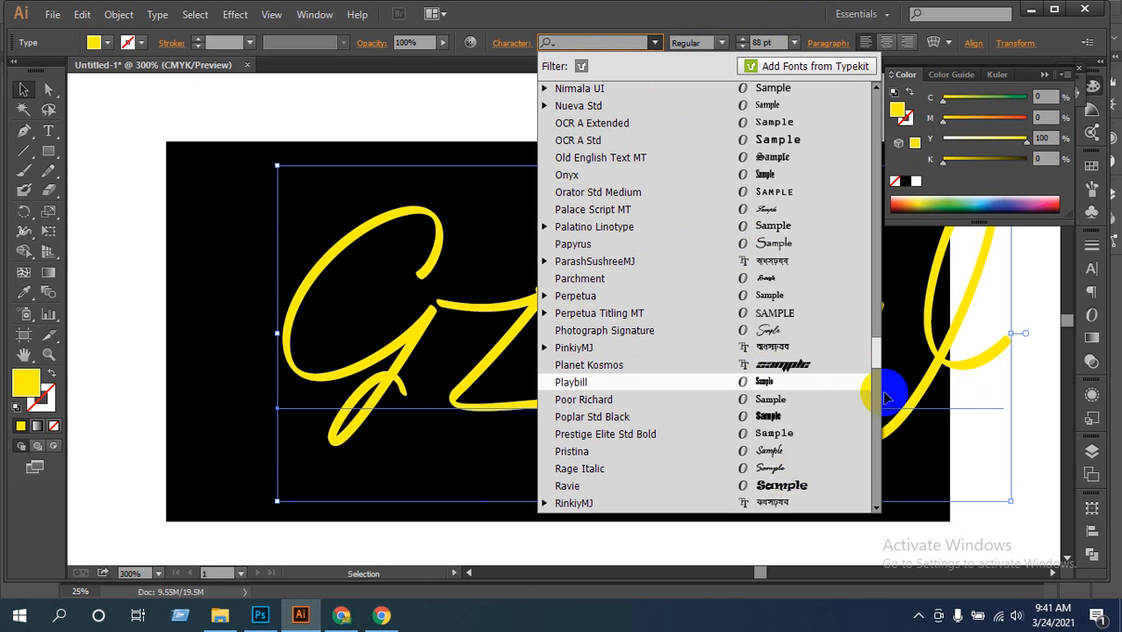
{"action": "scroll", "coordinate": [771, 376], "scroll_direction": "down", "scroll_amount": 5}
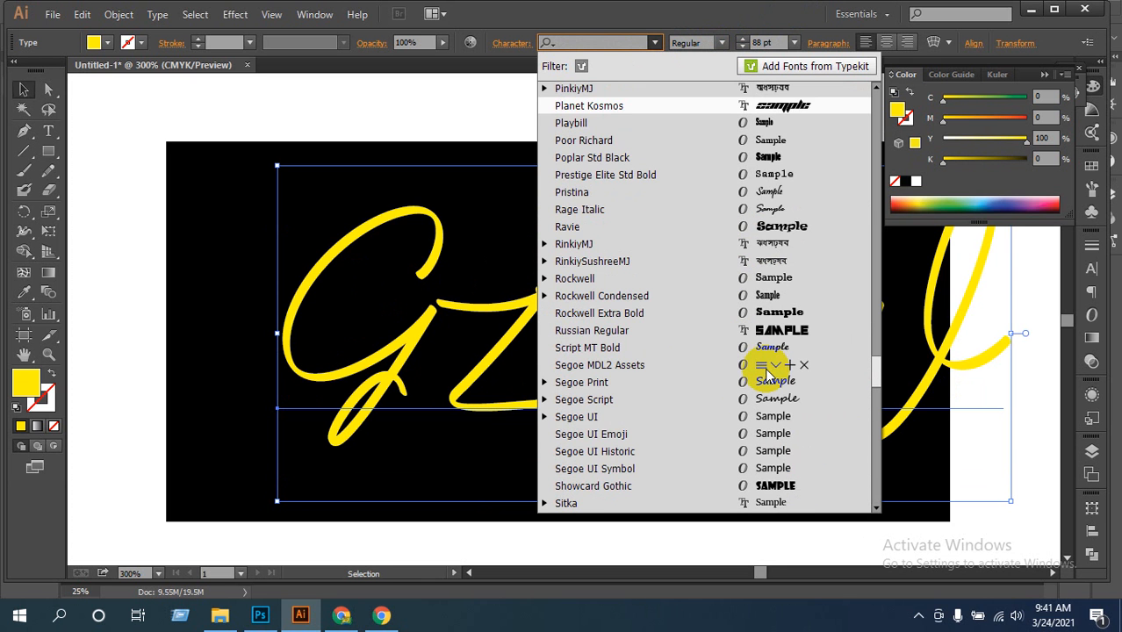
{"action": "scroll", "coordinate": [767, 373], "scroll_direction": "down", "scroll_amount": 3}
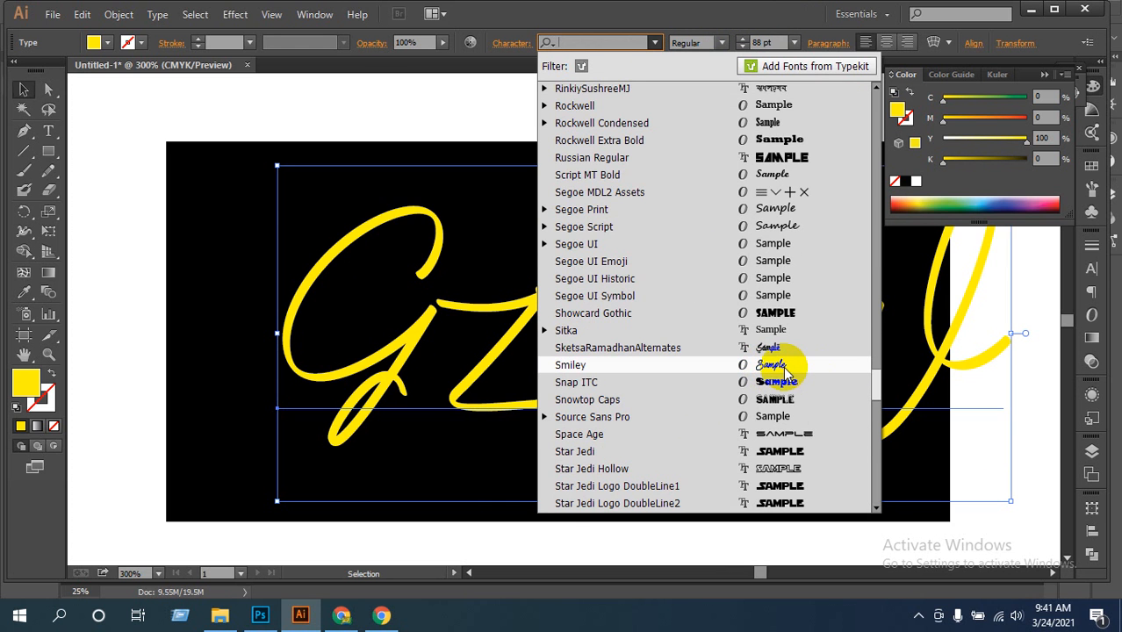
{"action": "left_click", "coordinate": [785, 369]}
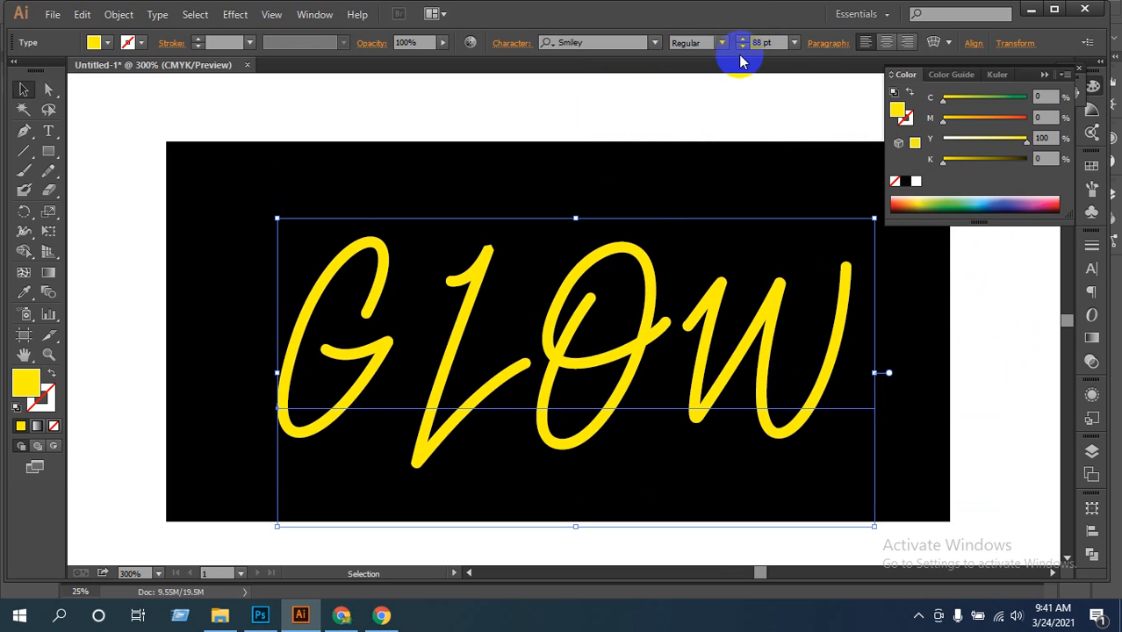
Set the GLOW text in the SketsaRamadhanAlternates font and move it right to the middle of the black rectangle
{"action": "left_click", "coordinate": [652, 44]}
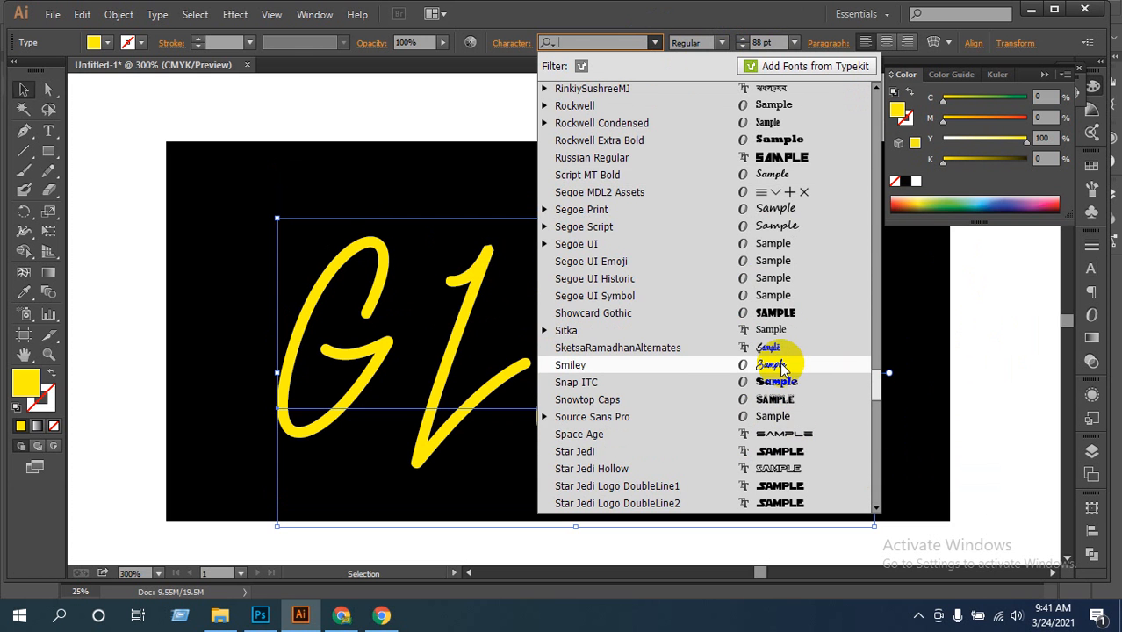
{"action": "scroll", "coordinate": [784, 369], "scroll_direction": "down", "scroll_amount": 2}
{"action": "left_click", "coordinate": [761, 260]}
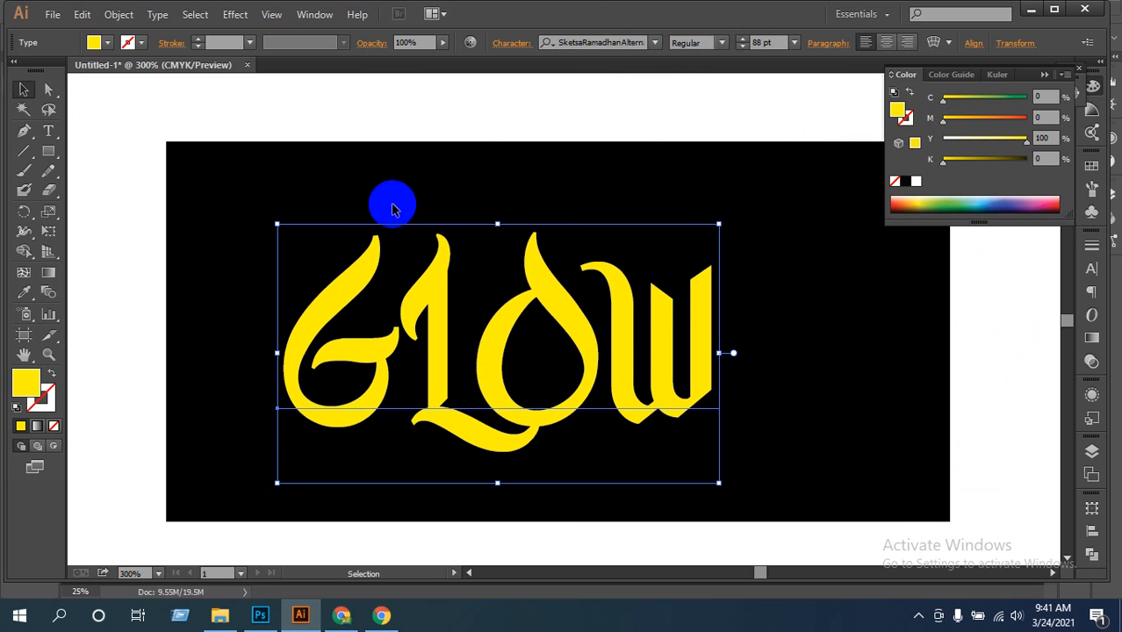
{"action": "left_click", "coordinate": [444, 171]}
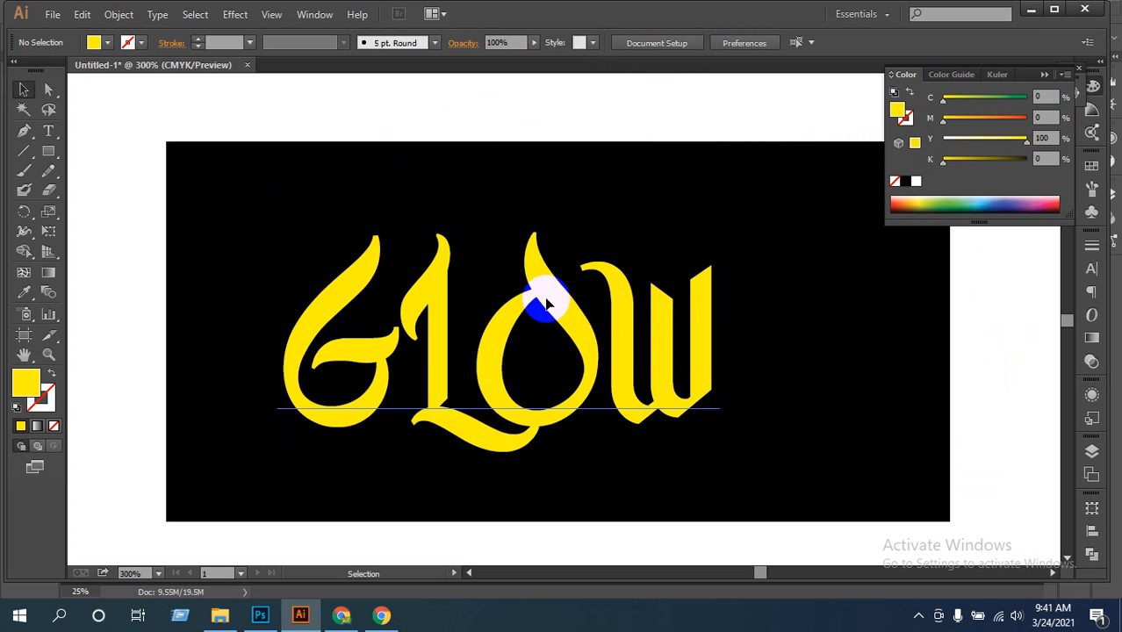
{"action": "left_click_drag", "start_coordinate": [544, 305], "coordinate": [606, 306]}
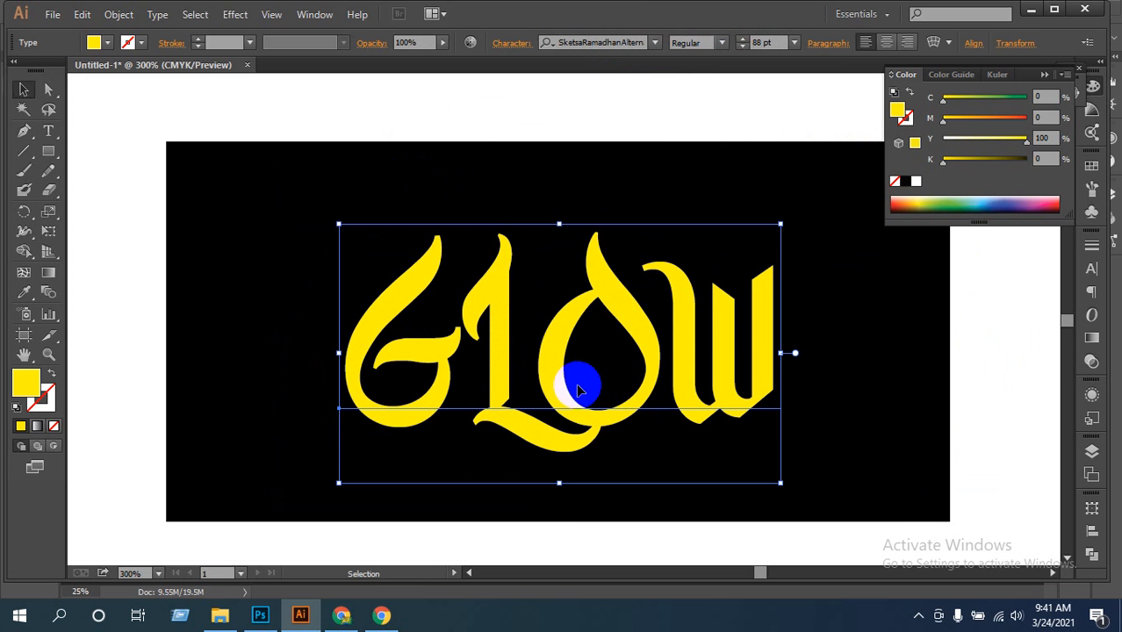
Try replacing the last three letters of the GLOW text with lowercase "low"
{"action": "double_click", "coordinate": [692, 369]}
{"action": "key", "text": "ctrl+a"}
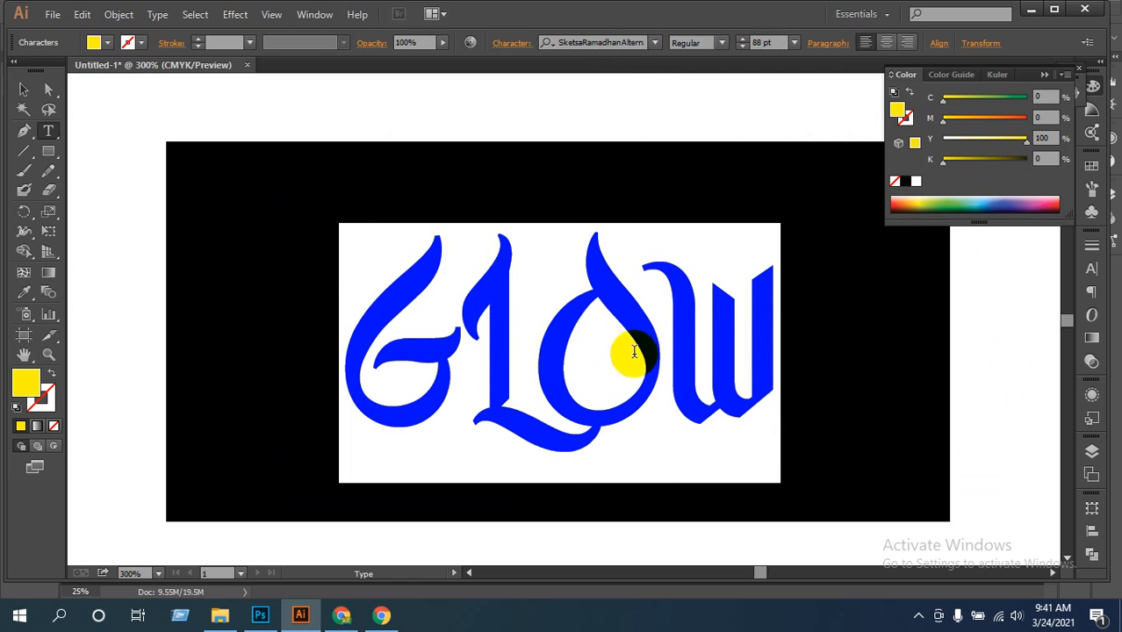
{"action": "left_click_drag", "start_coordinate": [765, 346], "coordinate": [477, 331]}
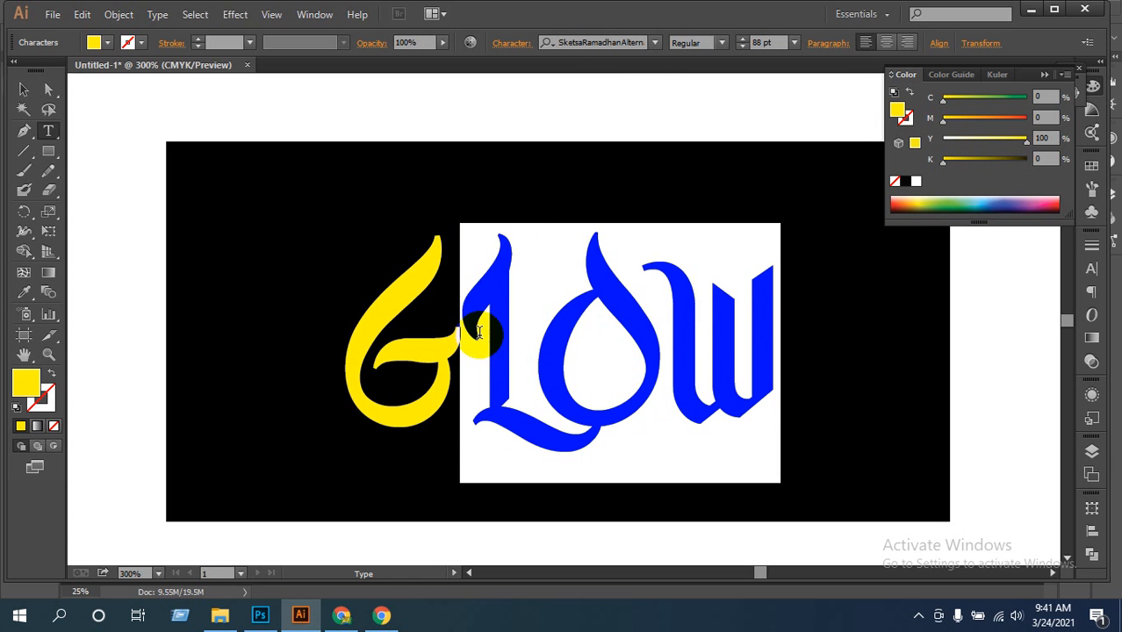
{"action": "type", "text": "l"}
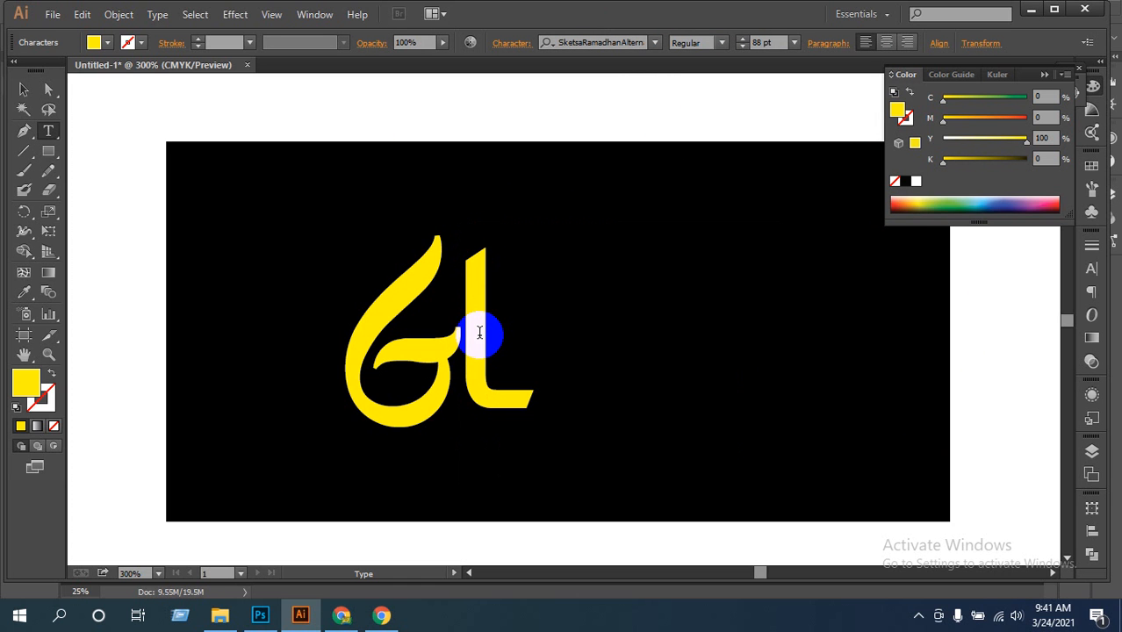
{"action": "type", "text": "ow"}
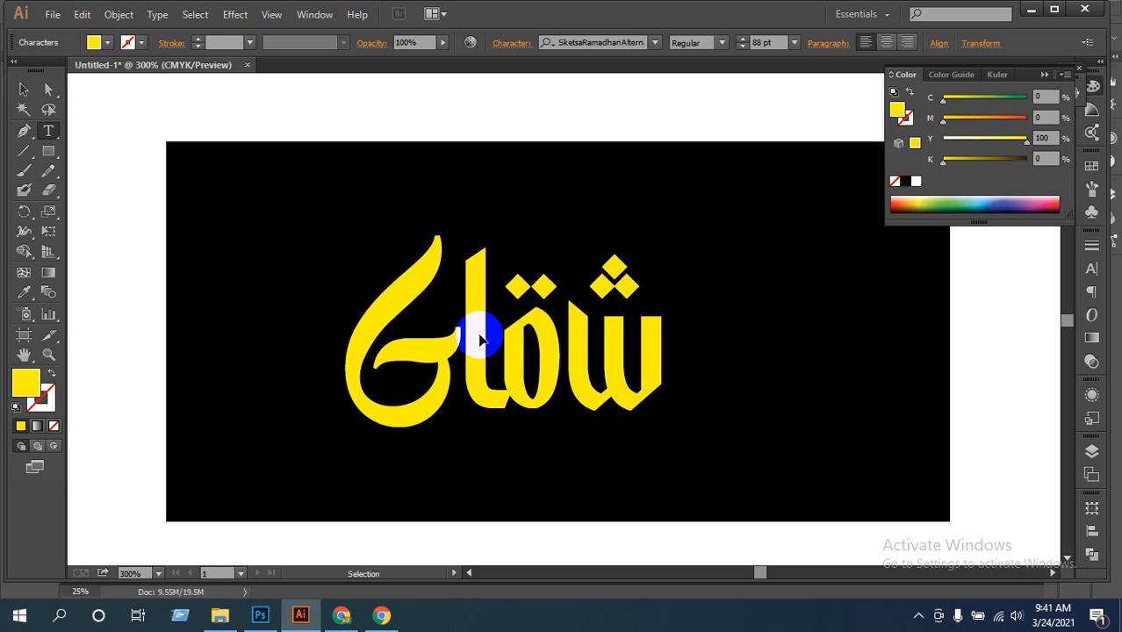
{"action": "key", "text": "Escape"}
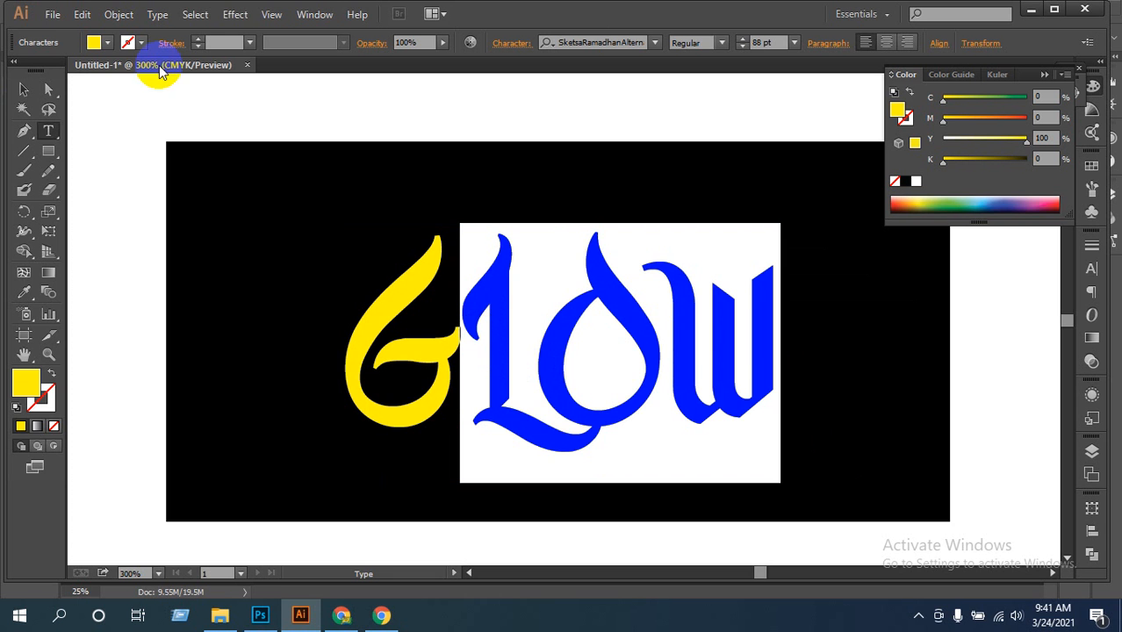
{"action": "left_click", "coordinate": [24, 89]}
{"action": "left_click", "coordinate": [872, 388]}
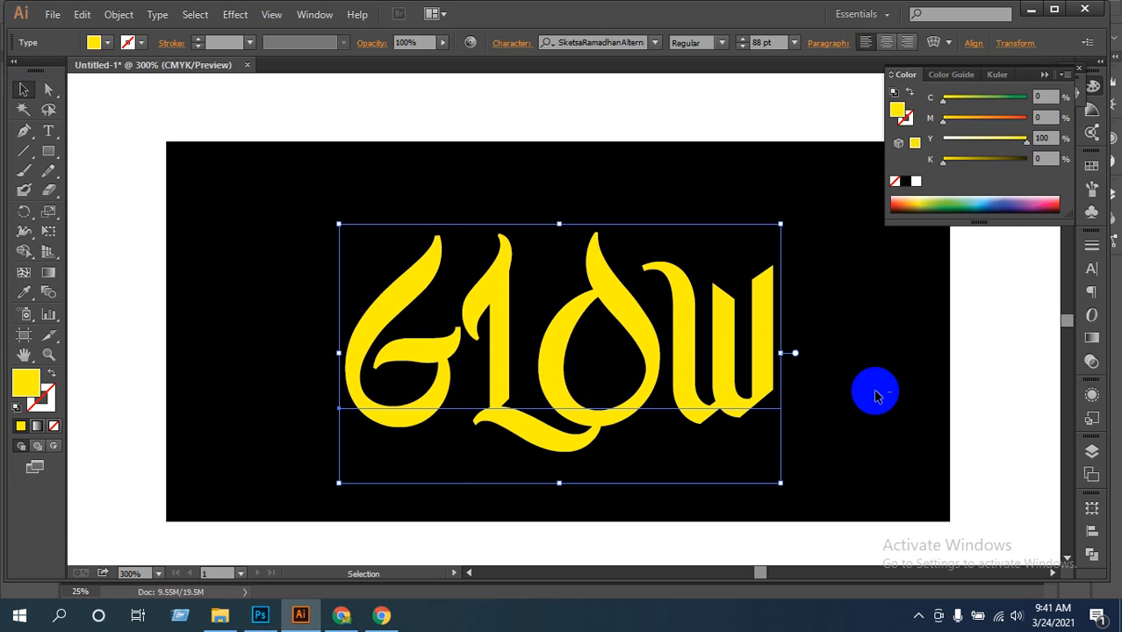
Nudge the GLOW text slightly upward to centre it on the black rectangle
{"action": "left_click_drag", "start_coordinate": [563, 357], "coordinate": [562, 352]}
{"action": "left_click_drag", "start_coordinate": [556, 350], "coordinate": [548, 347]}
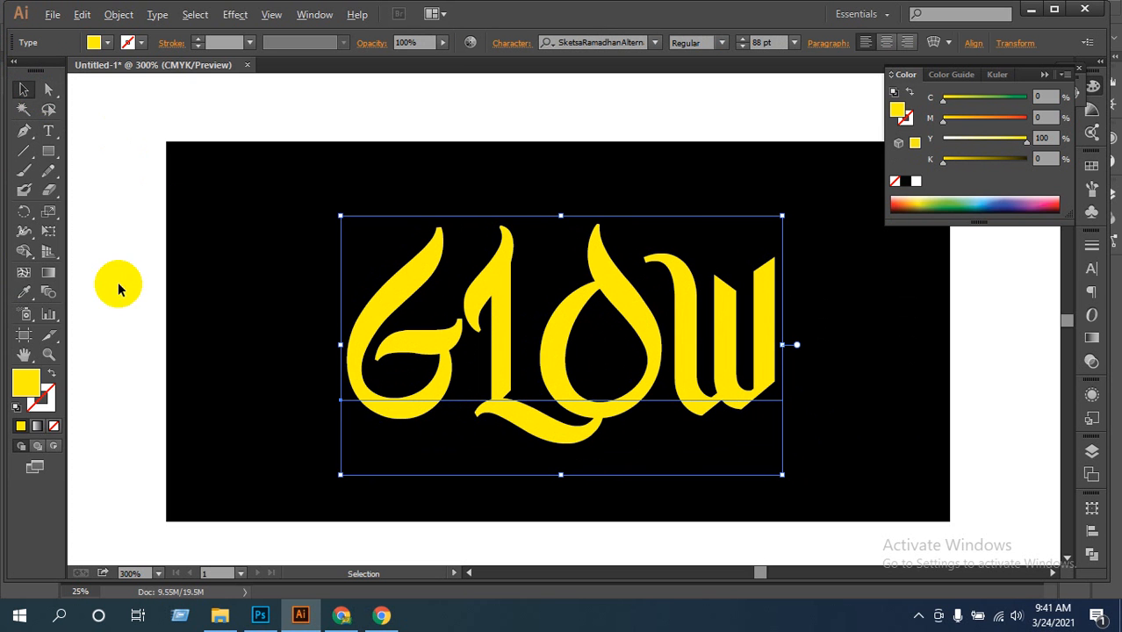
{"action": "left_click_drag", "start_coordinate": [378, 303], "coordinate": [30, 159]}
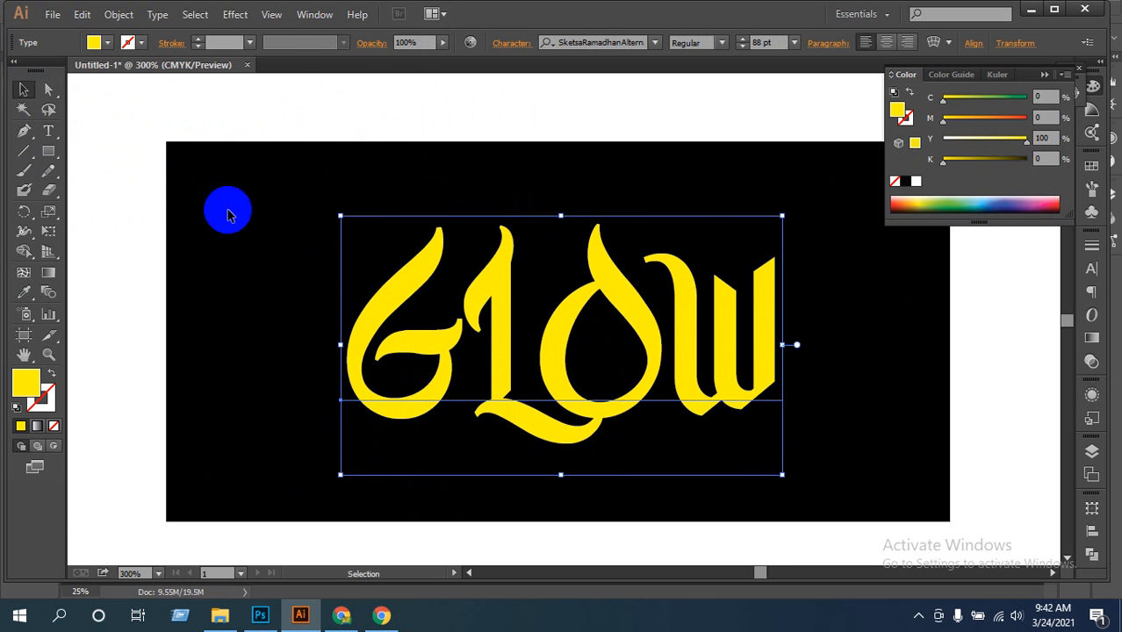
Place a copy of the GLOW text level with the original, just beyond the artboard's left edge
{"action": "left_click", "coordinate": [443, 300], "text": "ctrl+alt"}
{"action": "left_click", "coordinate": [482, 316], "text": "ctrl+alt"}
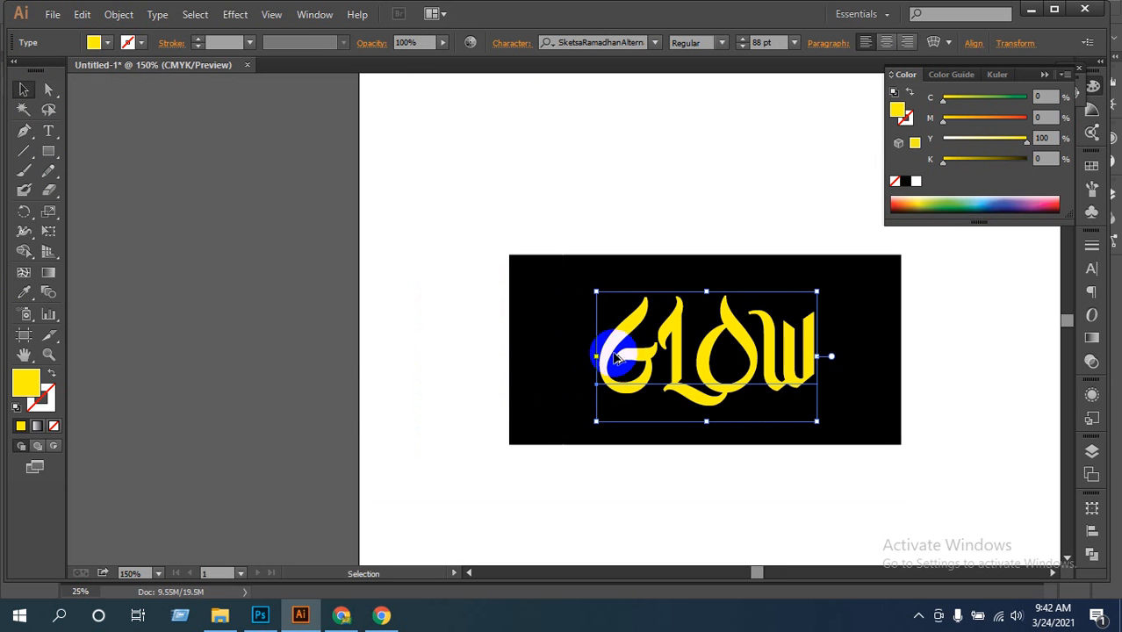
{"action": "left_click_drag", "start_coordinate": [604, 355], "coordinate": [180, 356]}
Select the original GLOW text on the black rectangle for further editing
{"action": "left_click", "coordinate": [671, 376]}
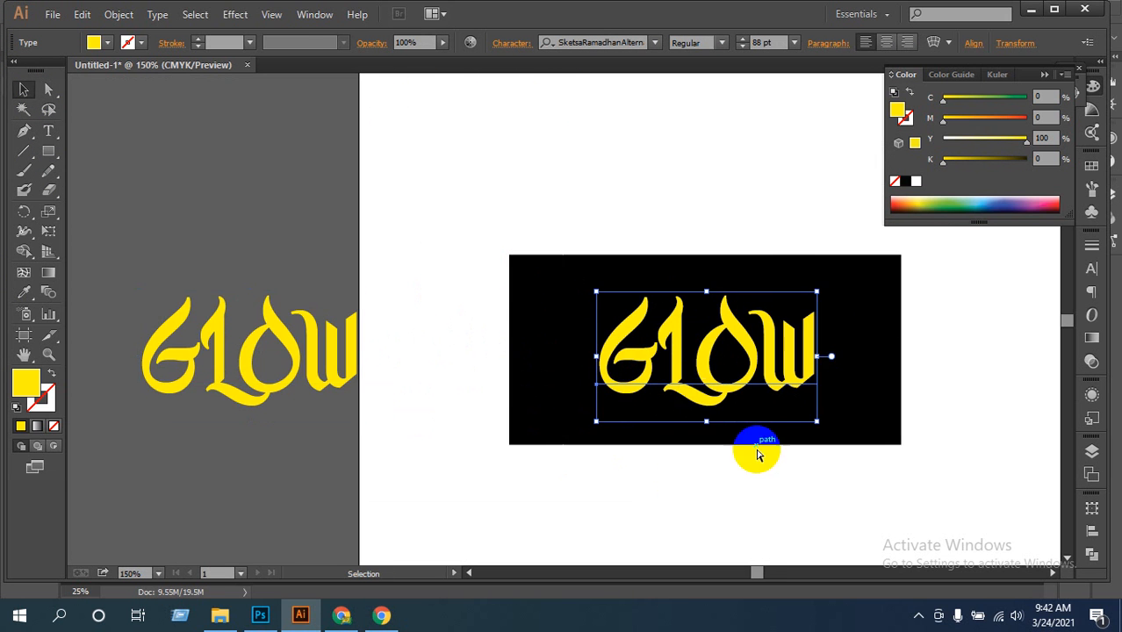
{"action": "left_click", "coordinate": [752, 451], "text": "ctrl"}
{"action": "left_click", "coordinate": [575, 278], "text": "ctrl"}
{"action": "left_click_drag", "start_coordinate": [538, 370], "coordinate": [691, 366]}
{"action": "left_click", "coordinate": [681, 364]}
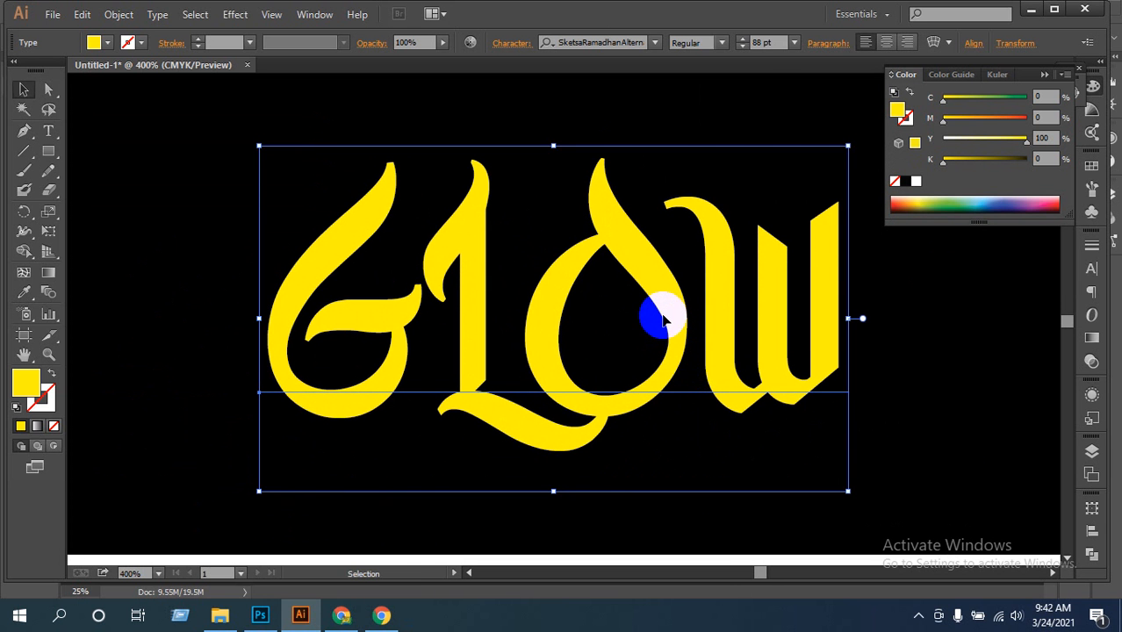
Convert the GLOW text on the black rectangle to outlines, copy the outlines, and keep the original selected
{"action": "key", "text": "ctrl+shift+o"}
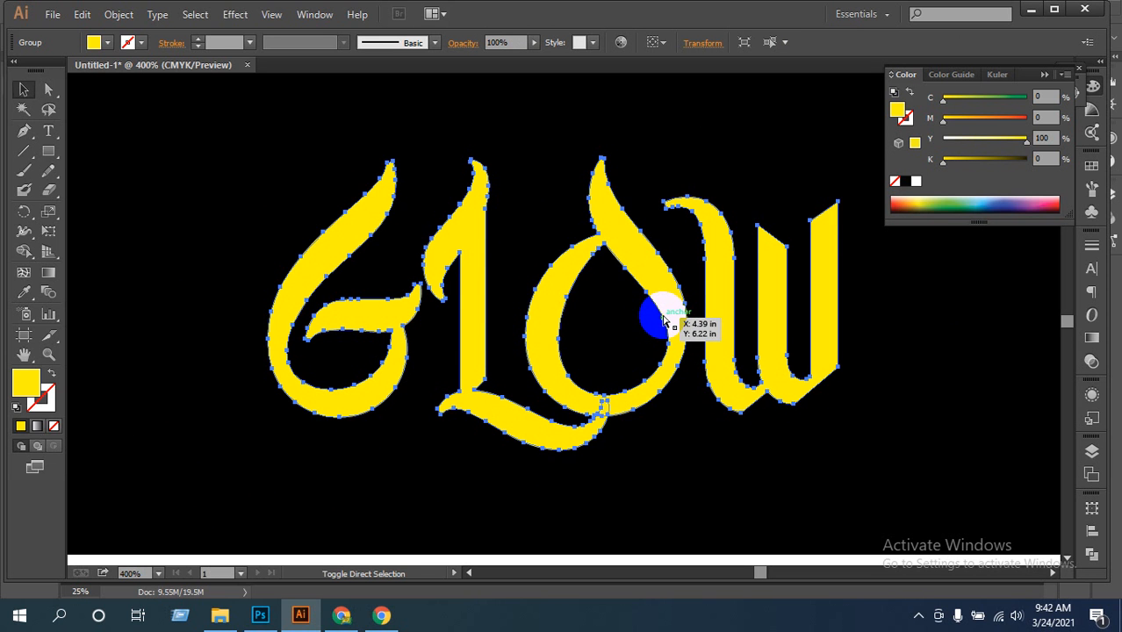
{"action": "key", "text": "ctrl+c"}
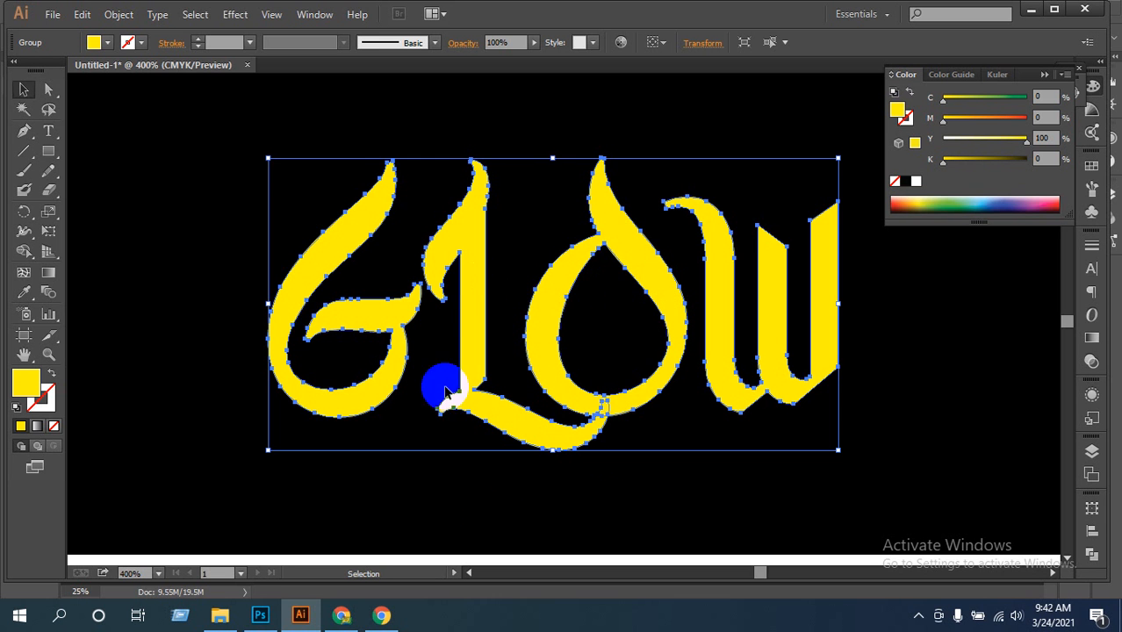
{"action": "left_click", "coordinate": [466, 503]}
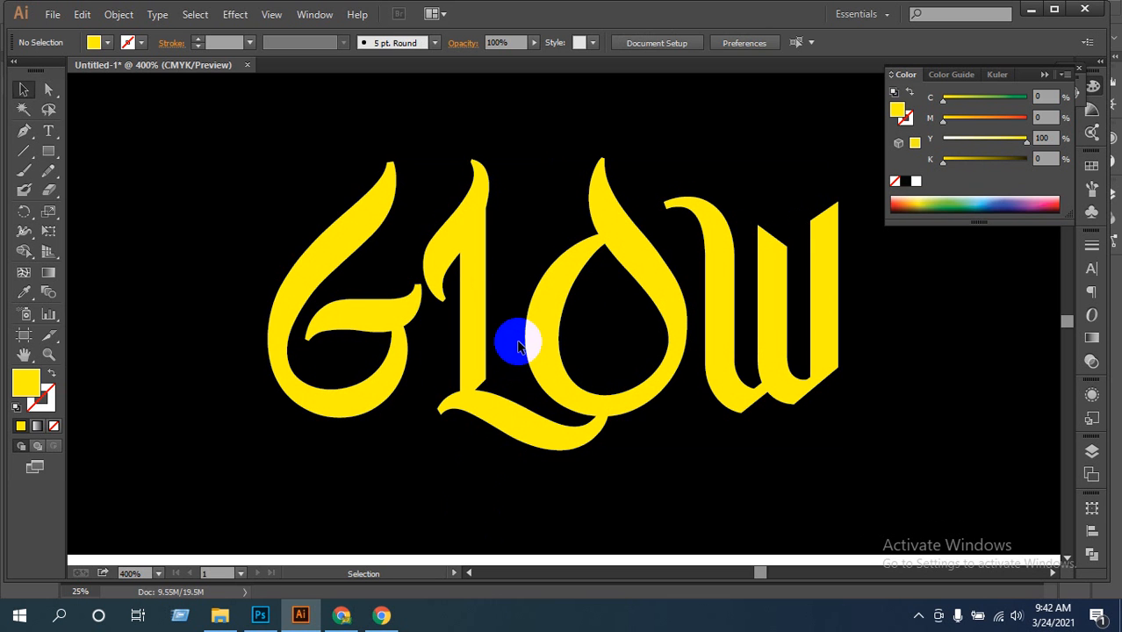
{"action": "left_click", "coordinate": [466, 344]}
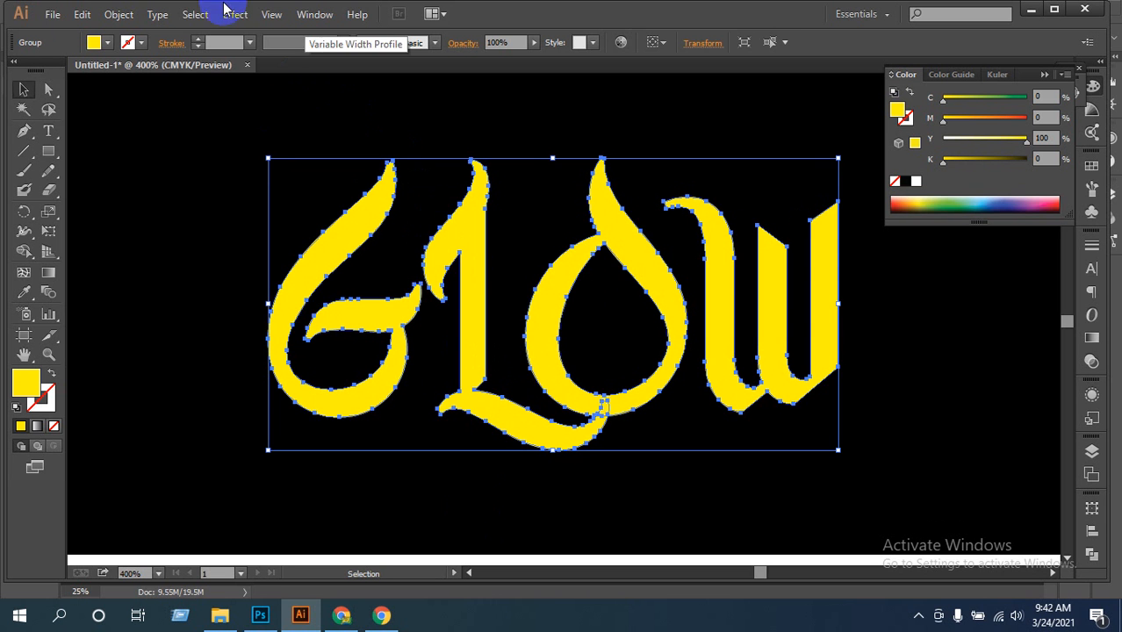
Try a Feather effect with a 0.07 in radius on the outlined GLOW letters
{"action": "left_click", "coordinate": [237, 15]}
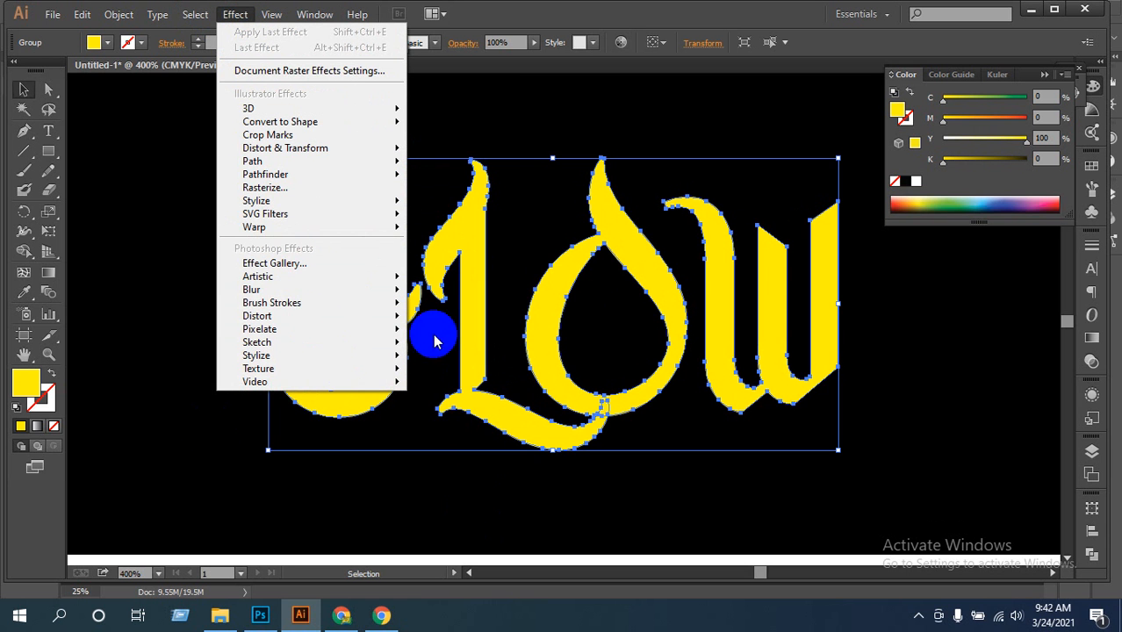
{"action": "mouse_move", "coordinate": [359, 222]}
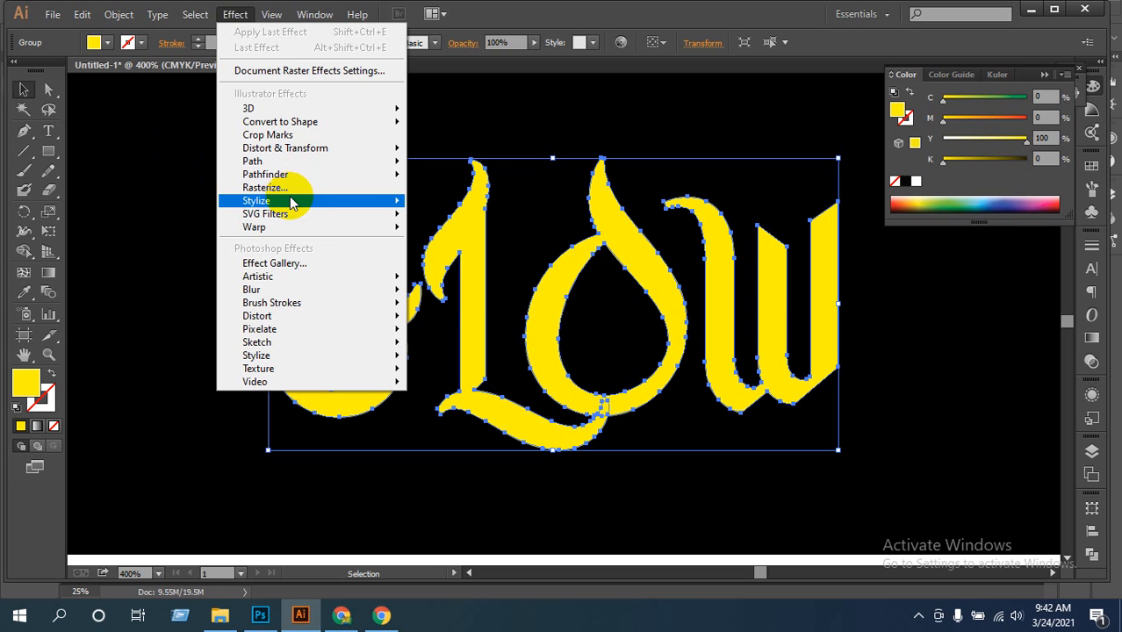
{"action": "mouse_move", "coordinate": [291, 200]}
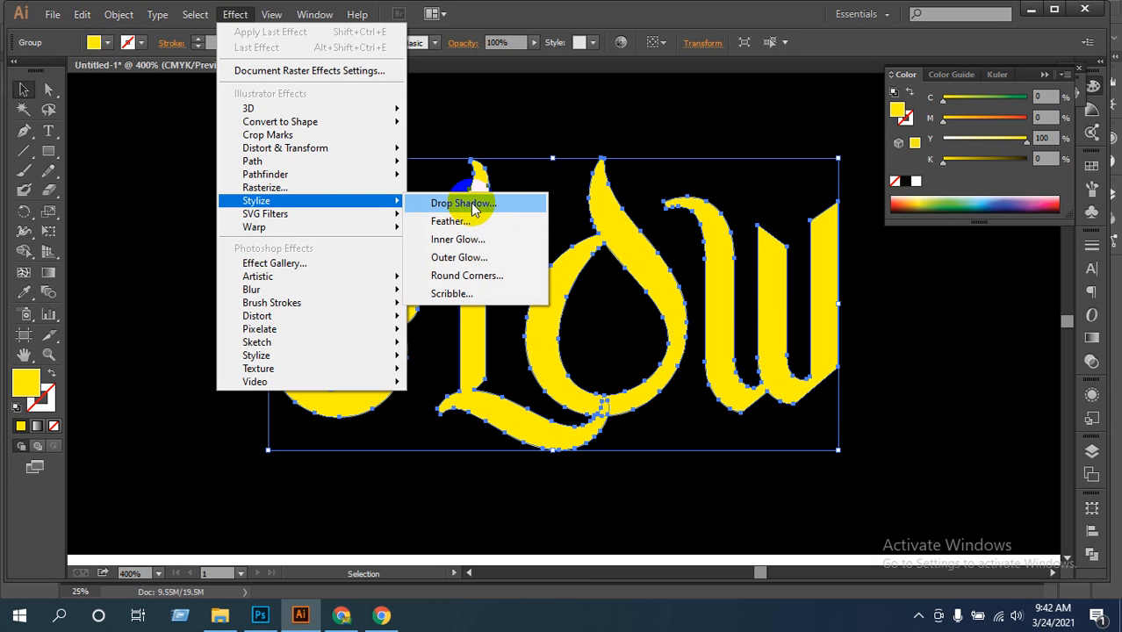
{"action": "left_click", "coordinate": [446, 221]}
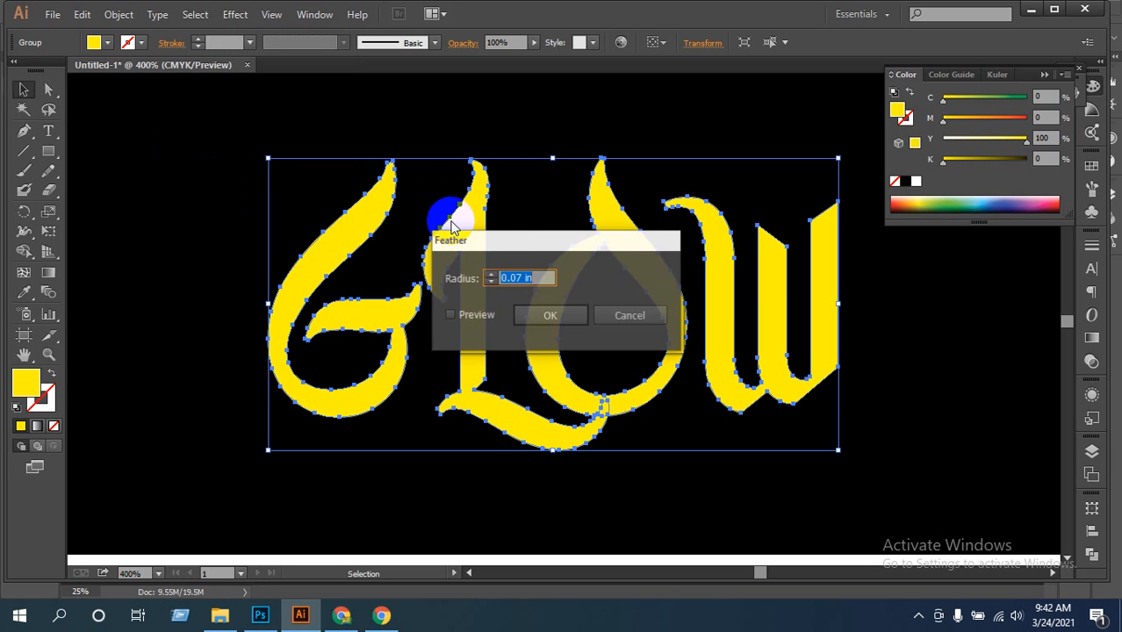
{"action": "left_click", "coordinate": [451, 316]}
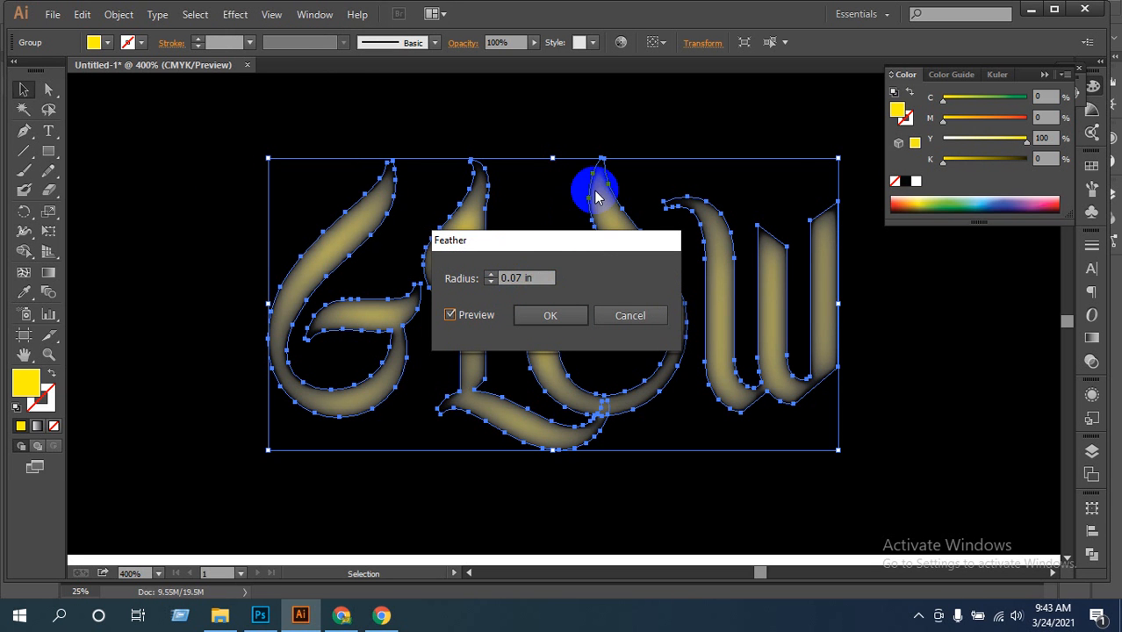
{"action": "left_click", "coordinate": [550, 315]}
{"action": "left_click", "coordinate": [453, 502]}
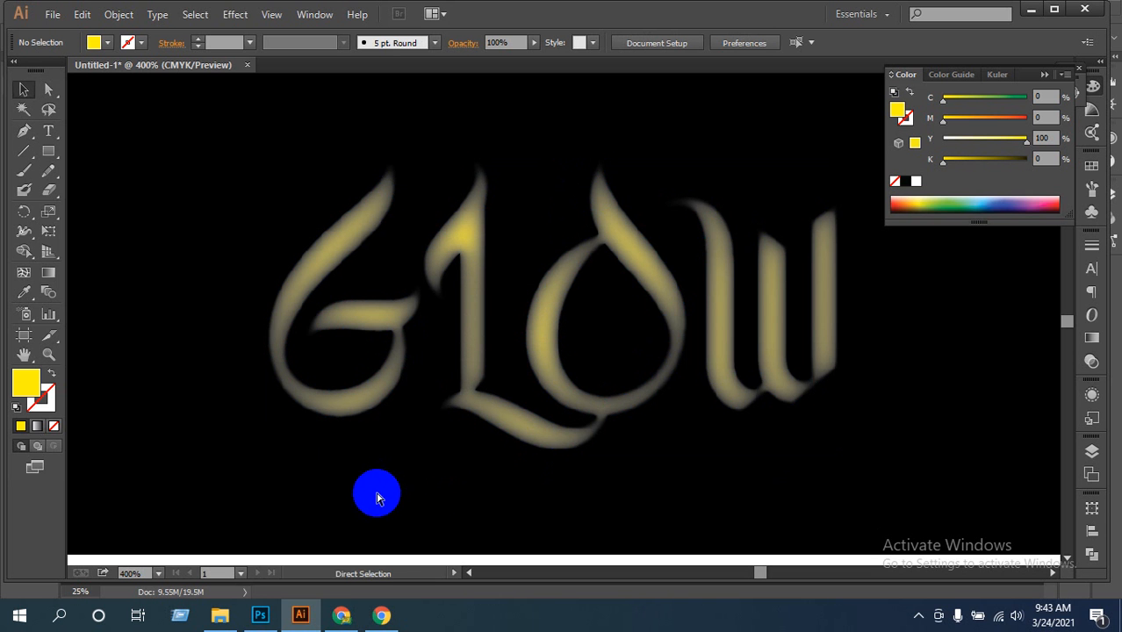
{"action": "key", "text": "ctrl+z"}
Bring up the Feather effect for the GLOW outlines with the live preview on
{"action": "left_click", "coordinate": [234, 15]}
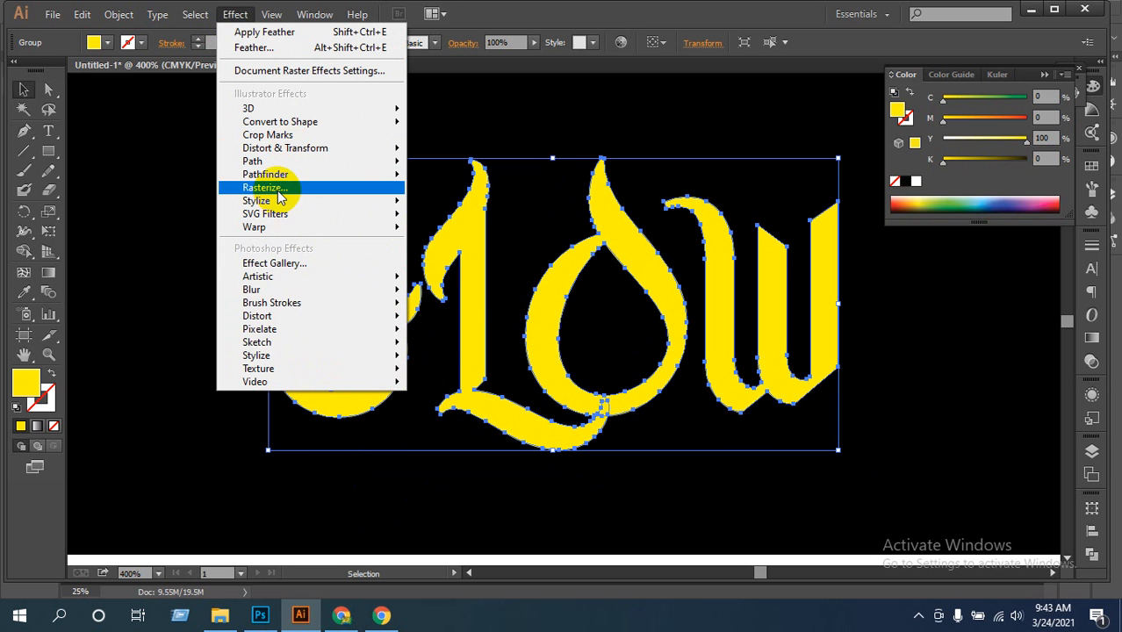
{"action": "left_click", "coordinate": [449, 221]}
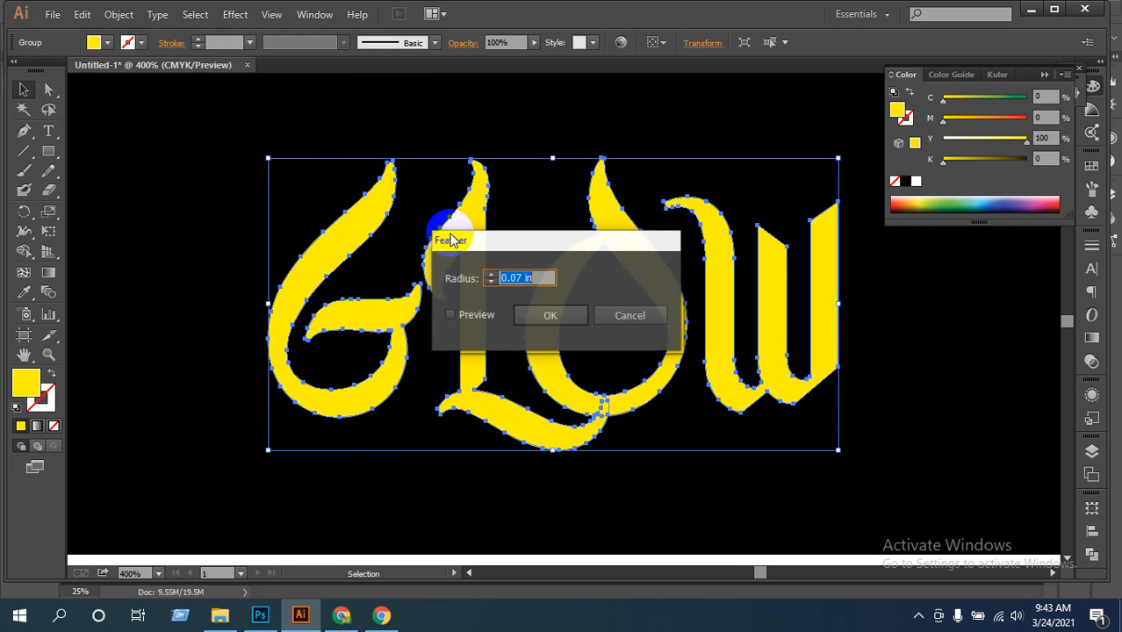
{"action": "left_click", "coordinate": [450, 315]}
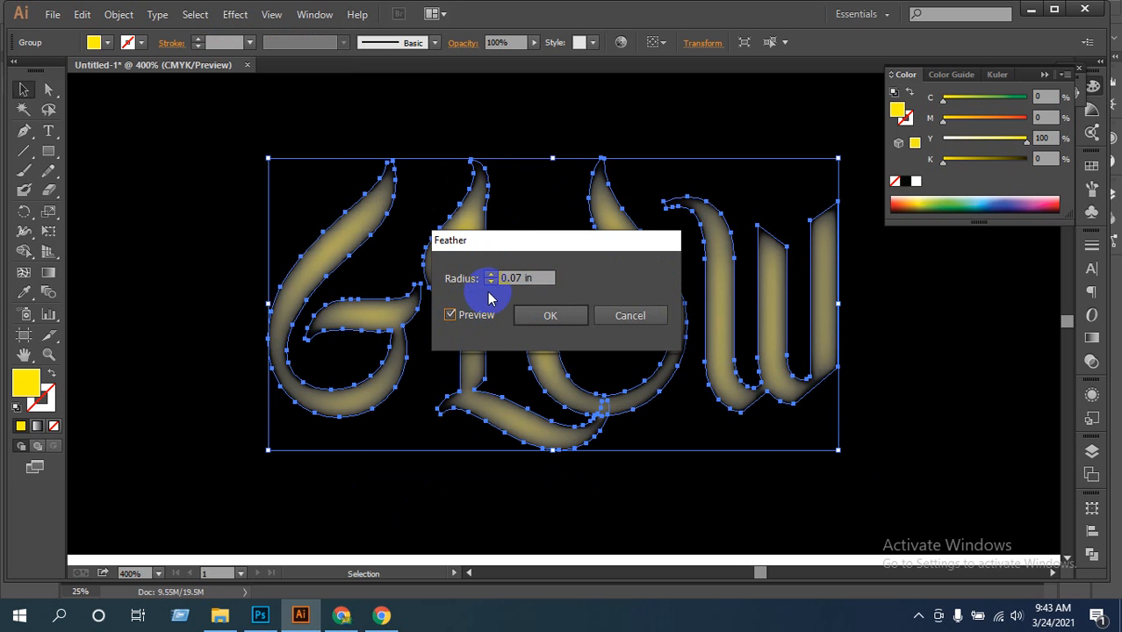
Compare feather radii of 0.01 in and 0.1 in on the GLOW outlines
{"action": "left_click", "coordinate": [490, 282]}
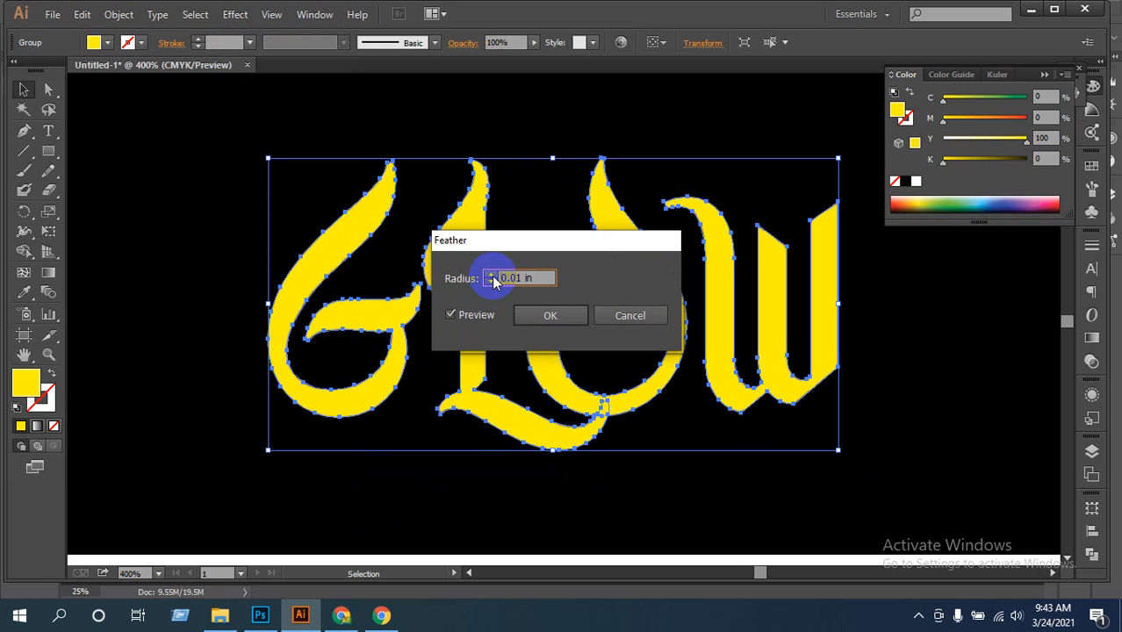
{"action": "left_click", "coordinate": [492, 275]}
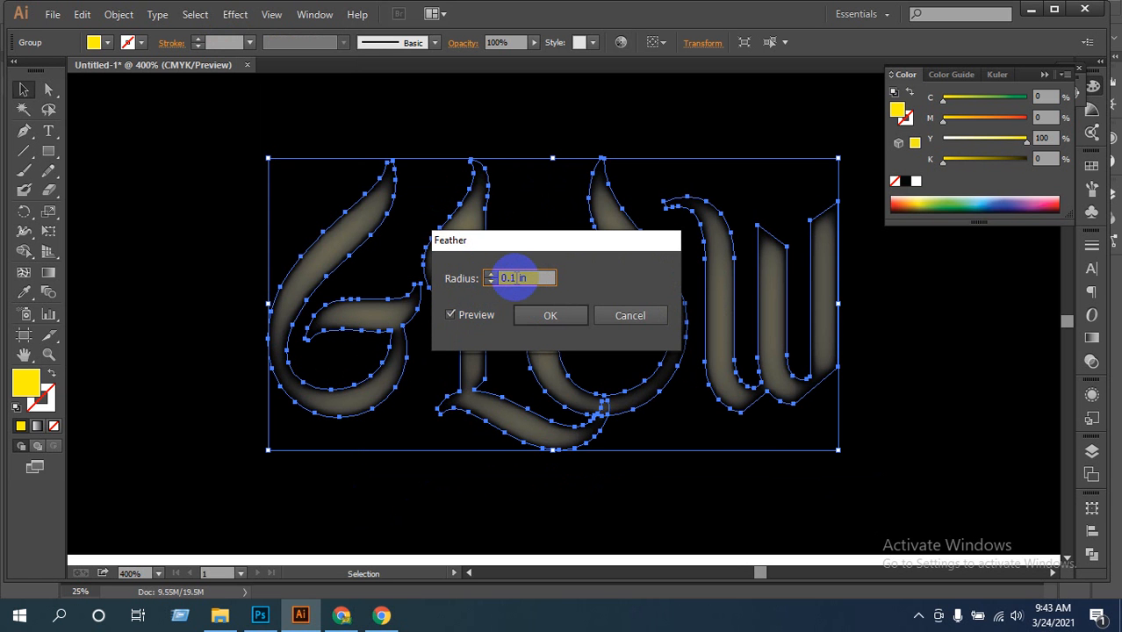
{"action": "left_click", "coordinate": [493, 279]}
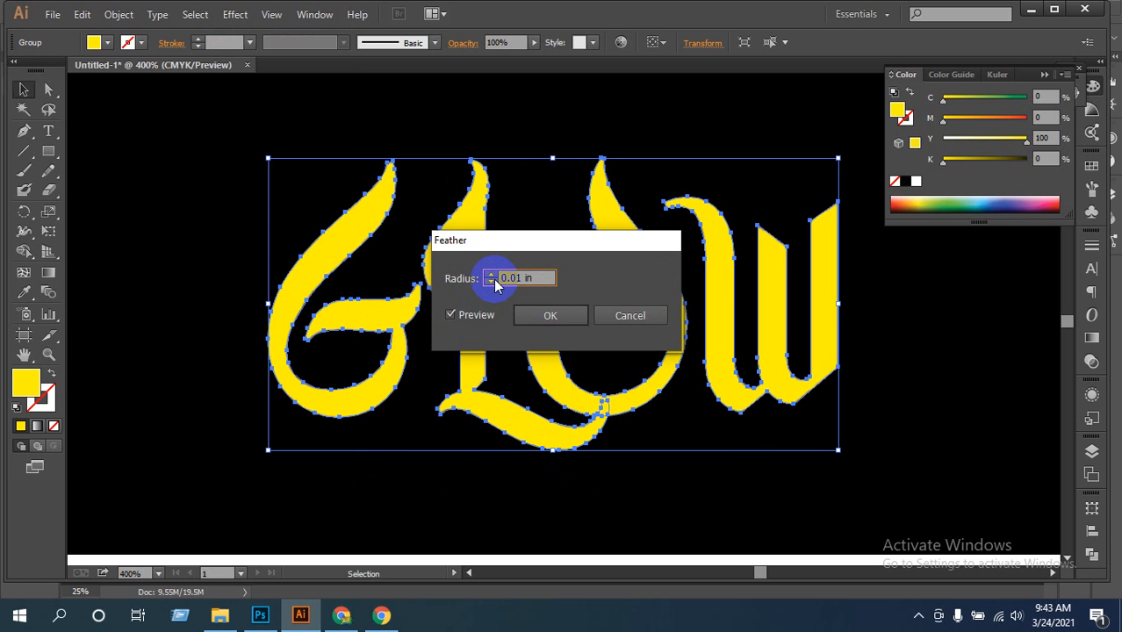
{"action": "left_click", "coordinate": [492, 276]}
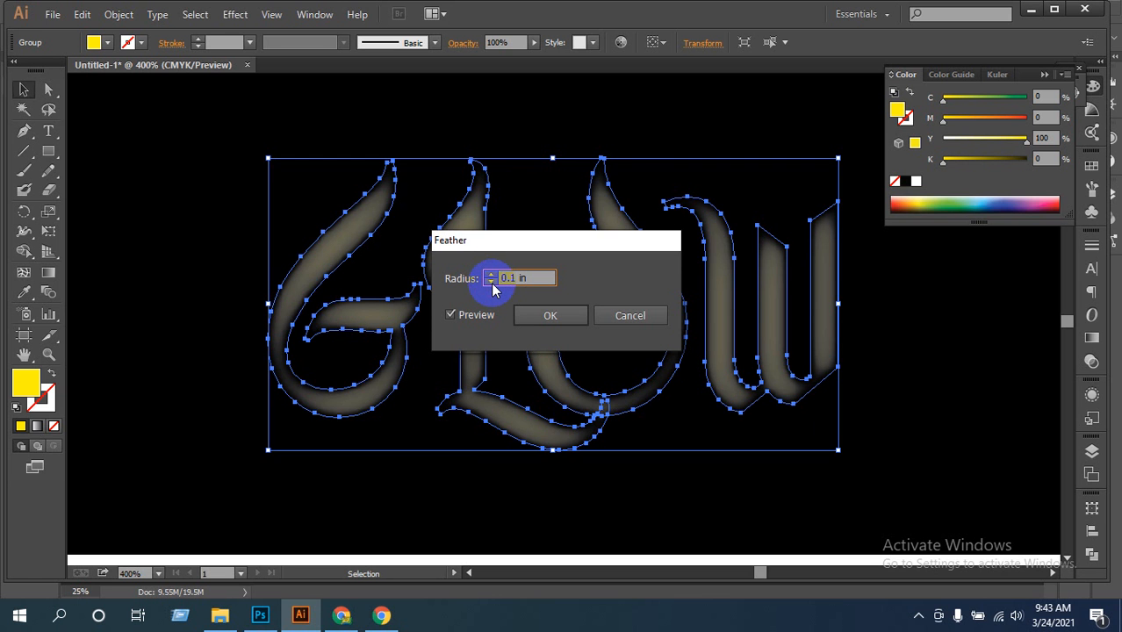
{"action": "left_click", "coordinate": [490, 282]}
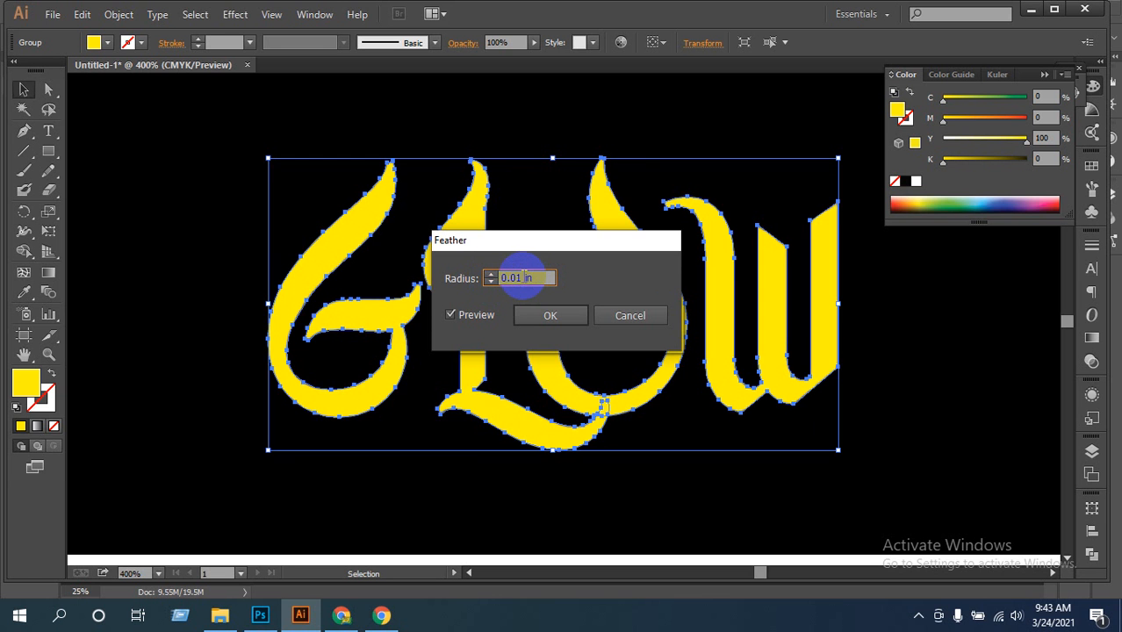
Set the feather radius to 0.03 in, apply it to the GLOW outlines, and deselect them
{"action": "left_click_drag", "start_coordinate": [519, 277], "coordinate": [543, 296]}
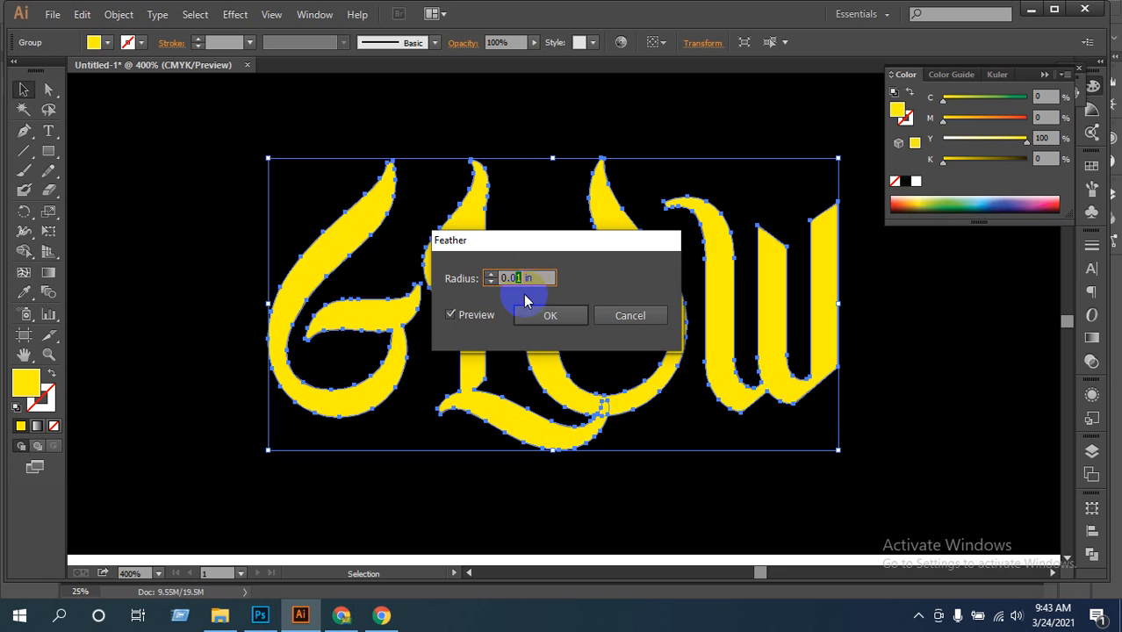
{"action": "type", "text": "3"}
{"action": "left_click", "coordinate": [449, 315]}
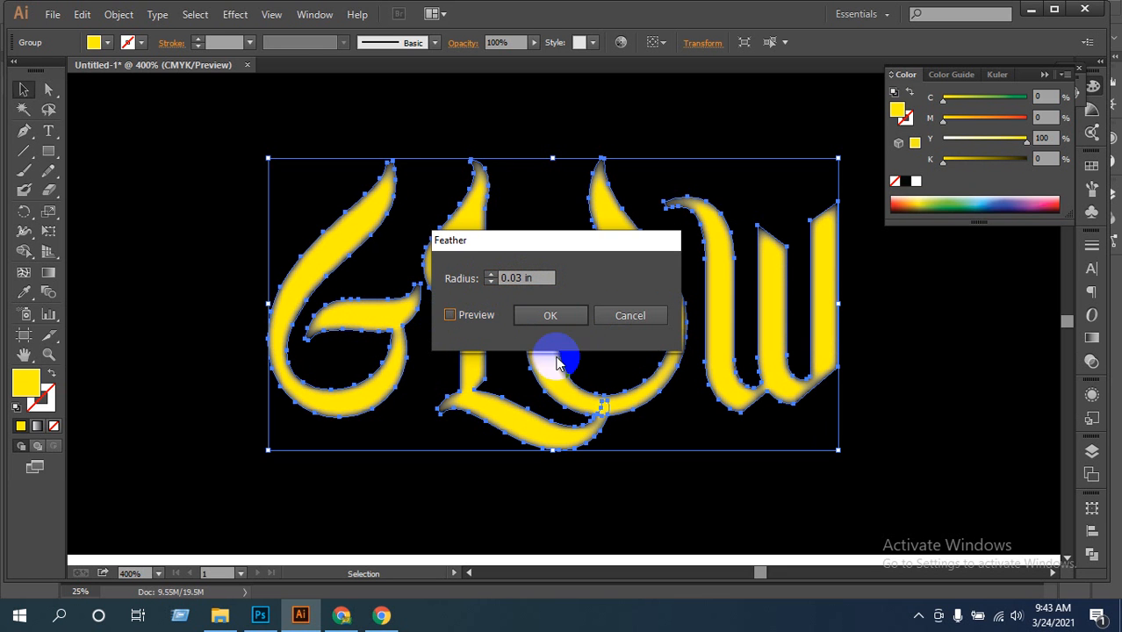
{"action": "left_click", "coordinate": [566, 319]}
{"action": "left_click", "coordinate": [683, 517]}
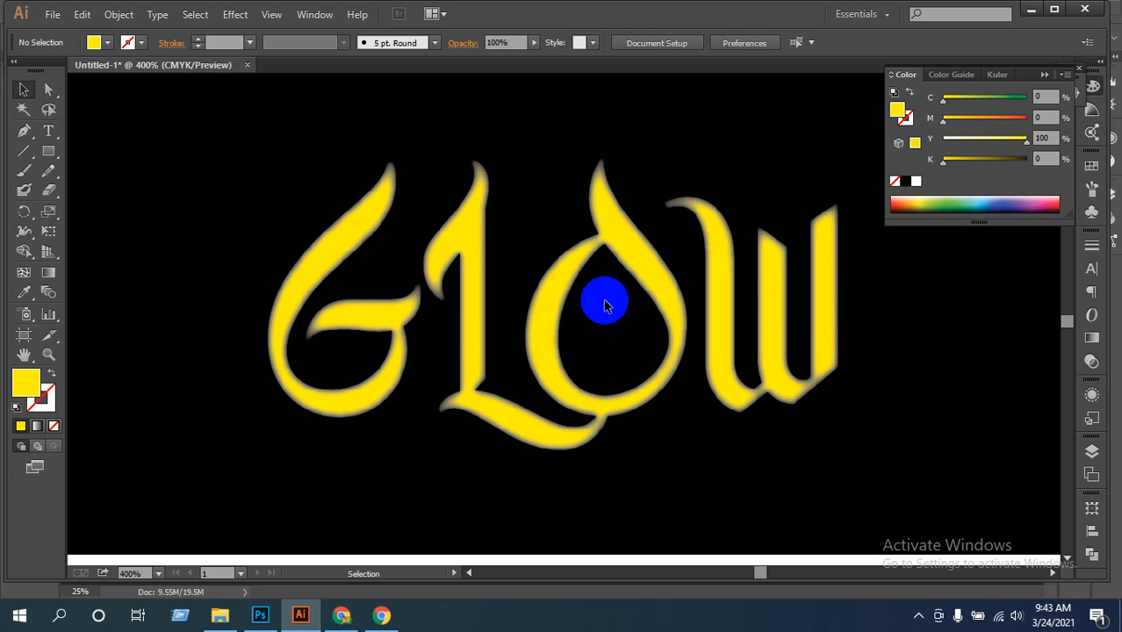
Paste the copied sharp-edged GLOW outlines directly in front of the feathered letters
{"action": "key", "text": "a"}
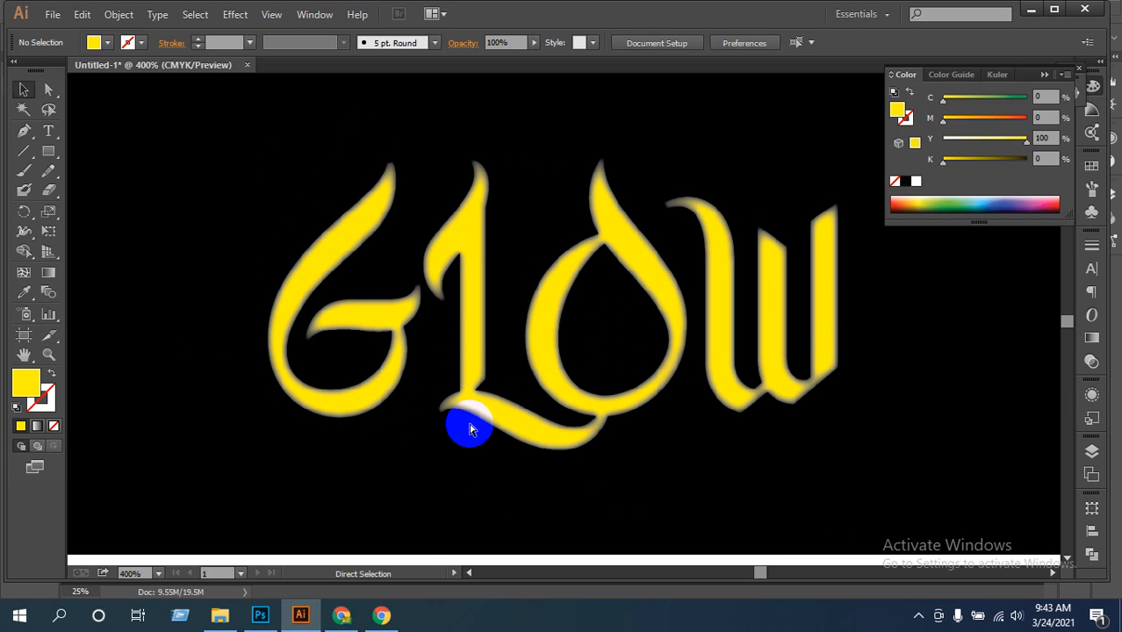
{"action": "left_click", "coordinate": [468, 427], "text": "ctrl+alt"}
{"action": "left_click", "coordinate": [468, 427], "text": "ctrl+alt"}
{"action": "left_click_drag", "start_coordinate": [707, 294], "coordinate": [521, 422]}
{"action": "left_click_drag", "start_coordinate": [714, 408], "coordinate": [501, 323]}
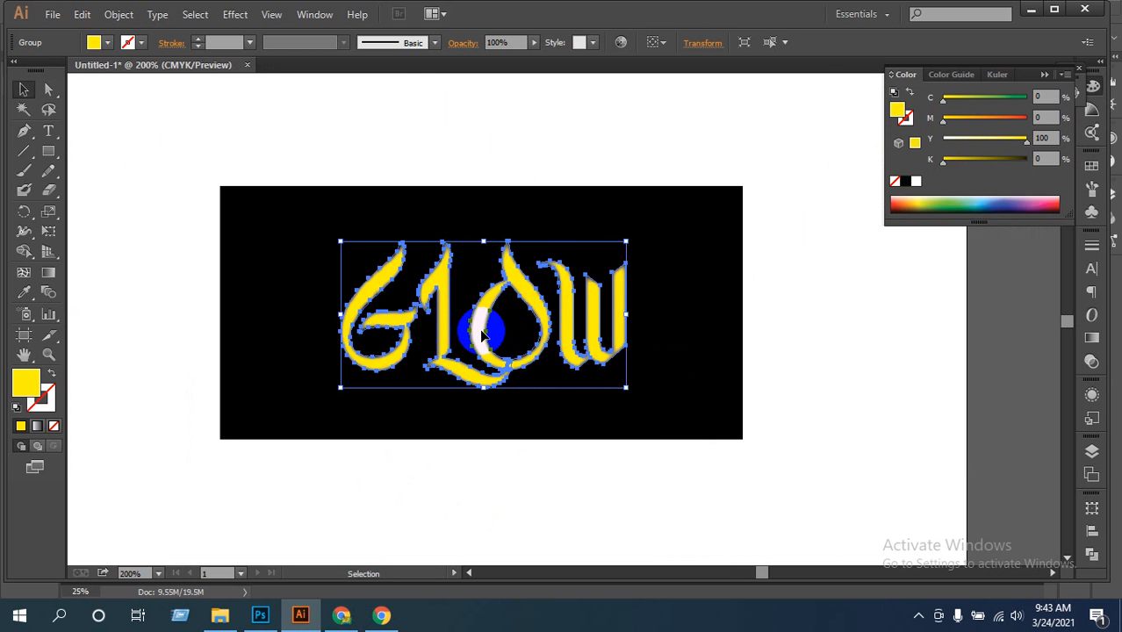
{"action": "key", "text": "ctrl+c"}
{"action": "key", "text": "ctrl+f"}
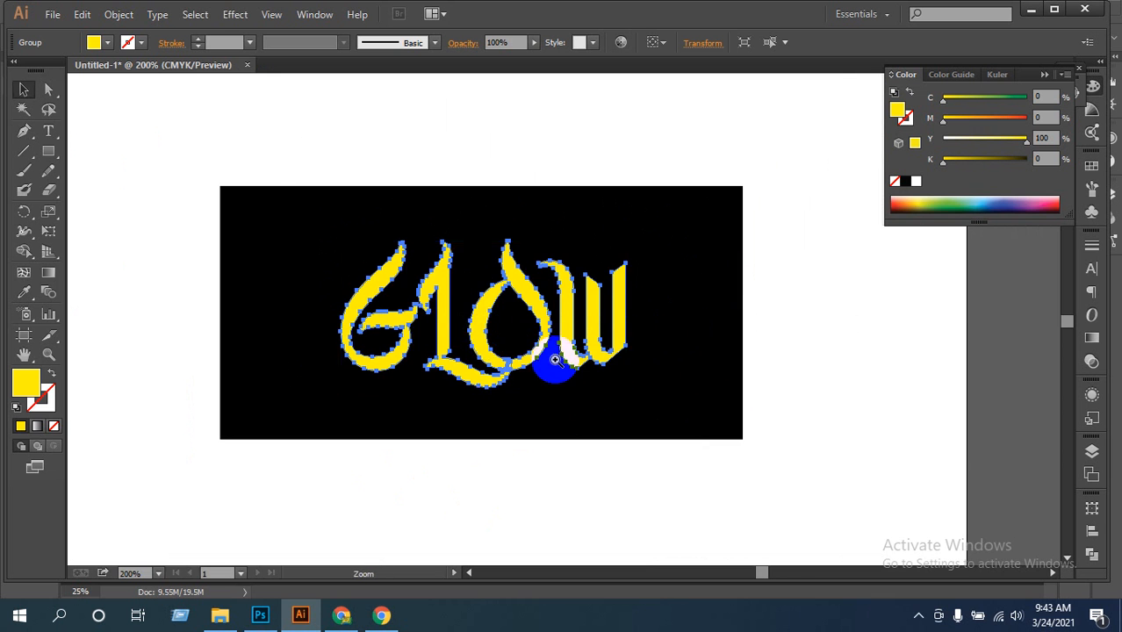
Bring up the Inner Glow effect for the front GLOW copy with live preview on and the letters uncovered
{"action": "left_click", "coordinate": [555, 360], "text": "ctrl"}
{"action": "left_click", "coordinate": [552, 360], "text": "ctrl"}
{"action": "left_click_drag", "start_coordinate": [475, 204], "coordinate": [580, 409]}
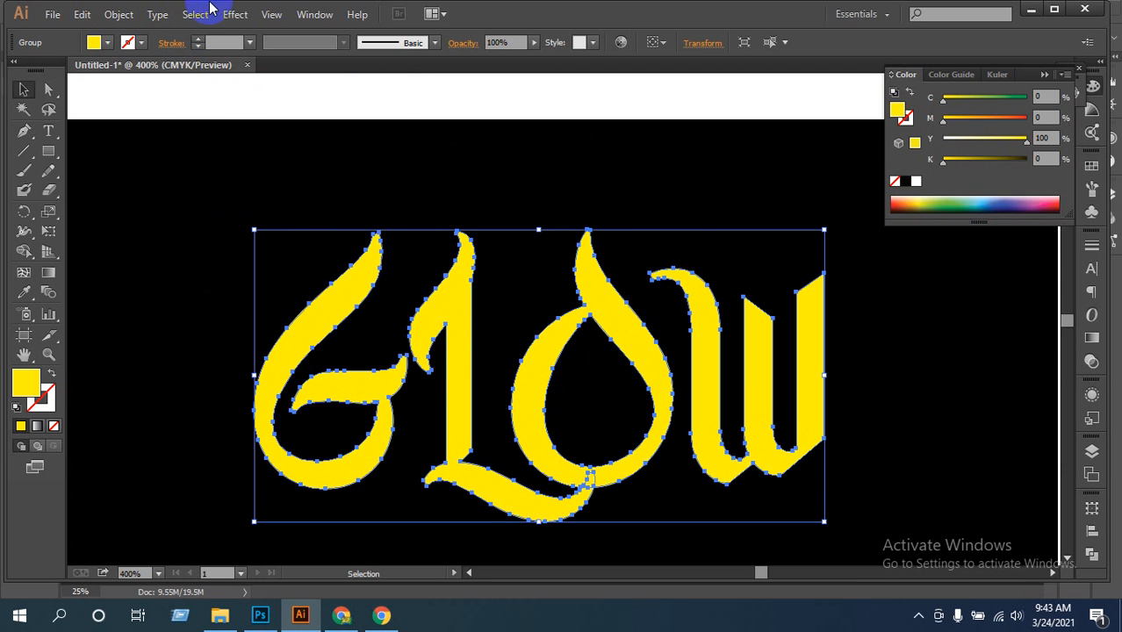
{"action": "left_click", "coordinate": [234, 14]}
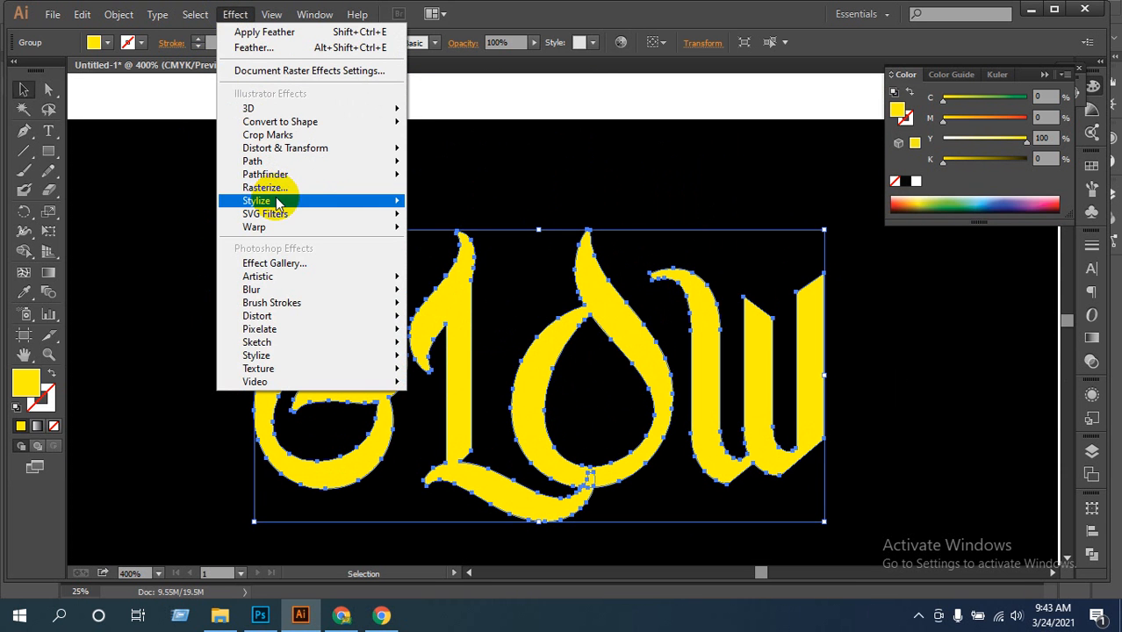
{"action": "mouse_move", "coordinate": [288, 200]}
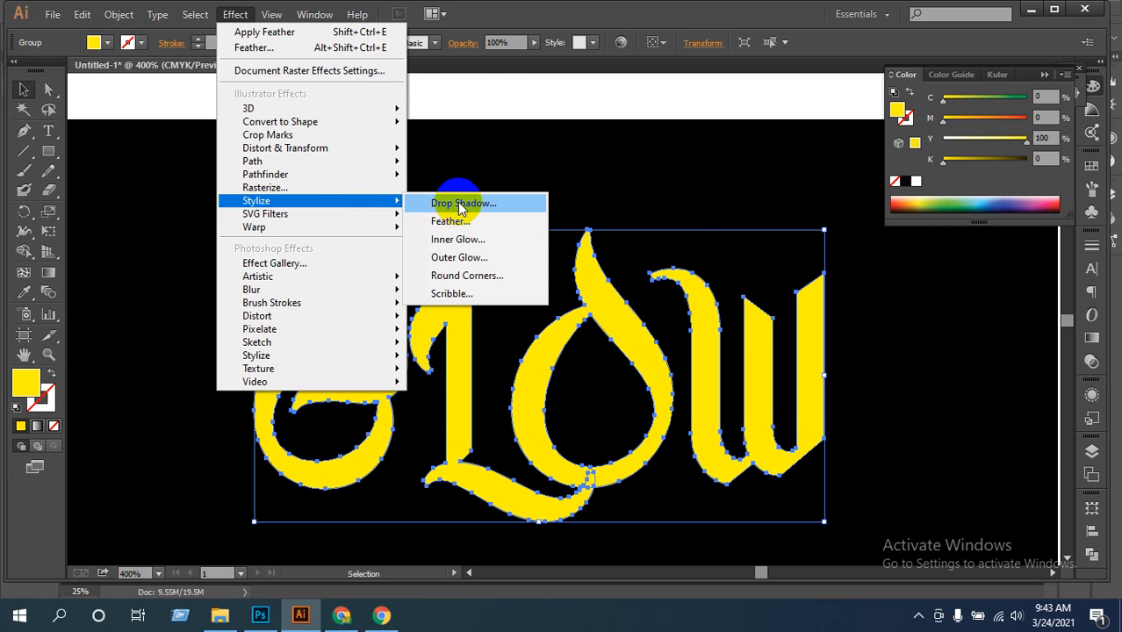
{"action": "left_click", "coordinate": [461, 242]}
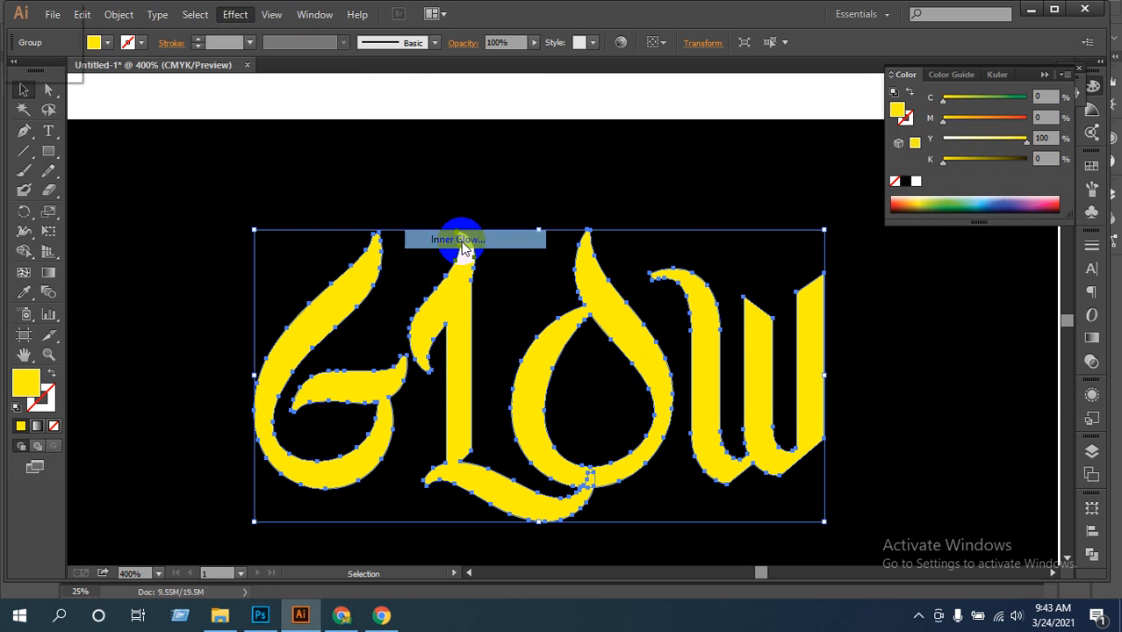
{"action": "left_click", "coordinate": [449, 350]}
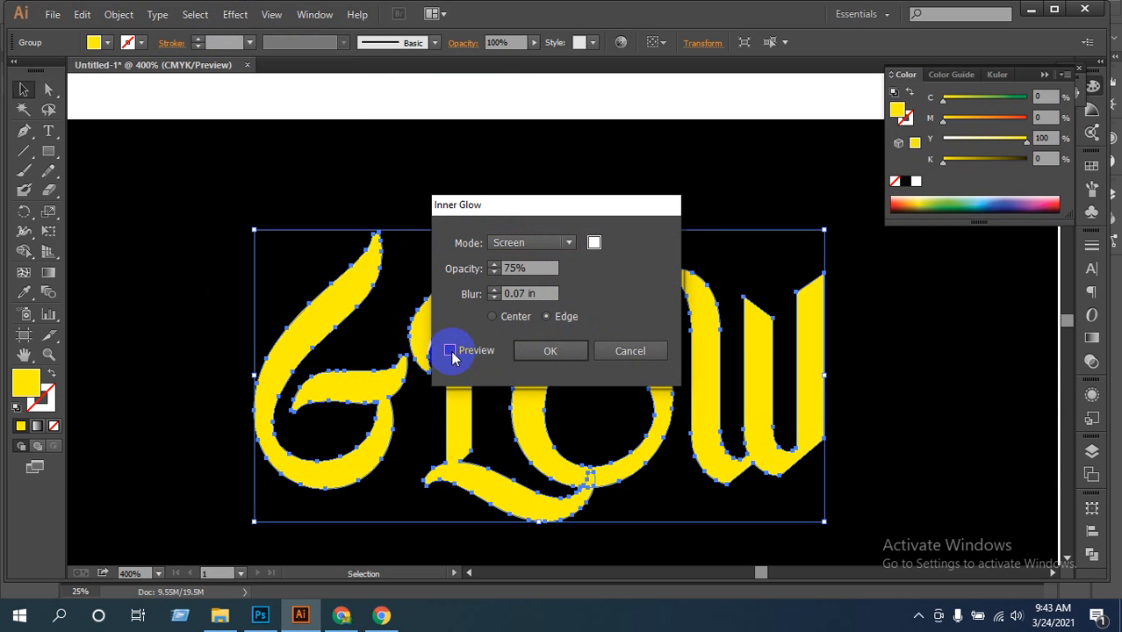
{"action": "left_click_drag", "start_coordinate": [527, 207], "coordinate": [721, 162]}
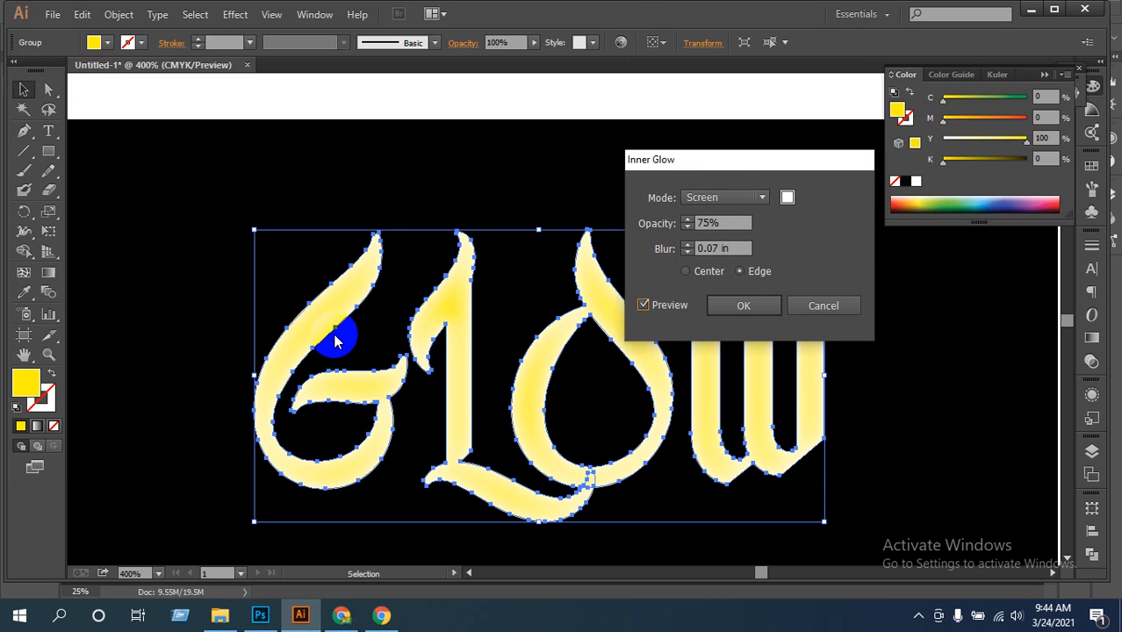
{"action": "left_click", "coordinate": [788, 198]}
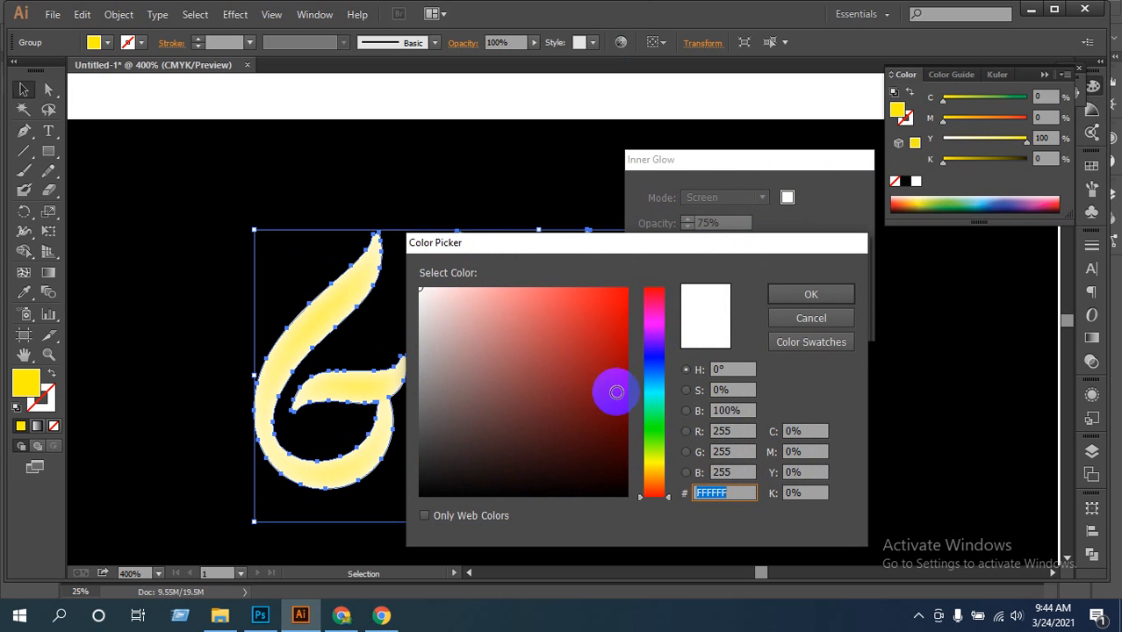
{"action": "left_click", "coordinate": [654, 463]}
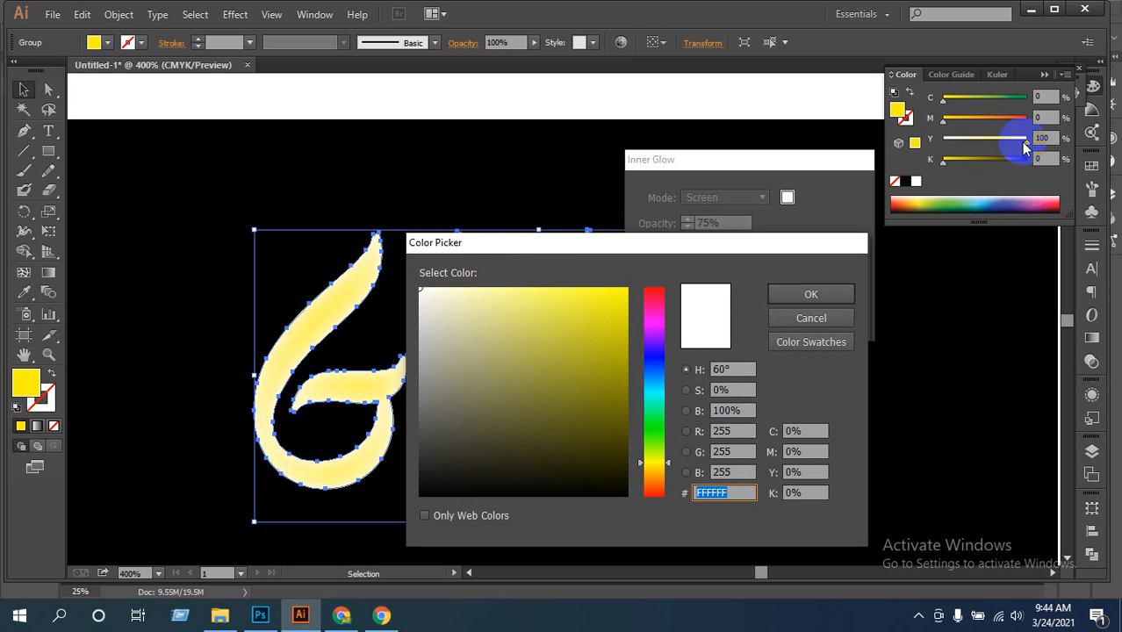
{"action": "left_click", "coordinate": [810, 320]}
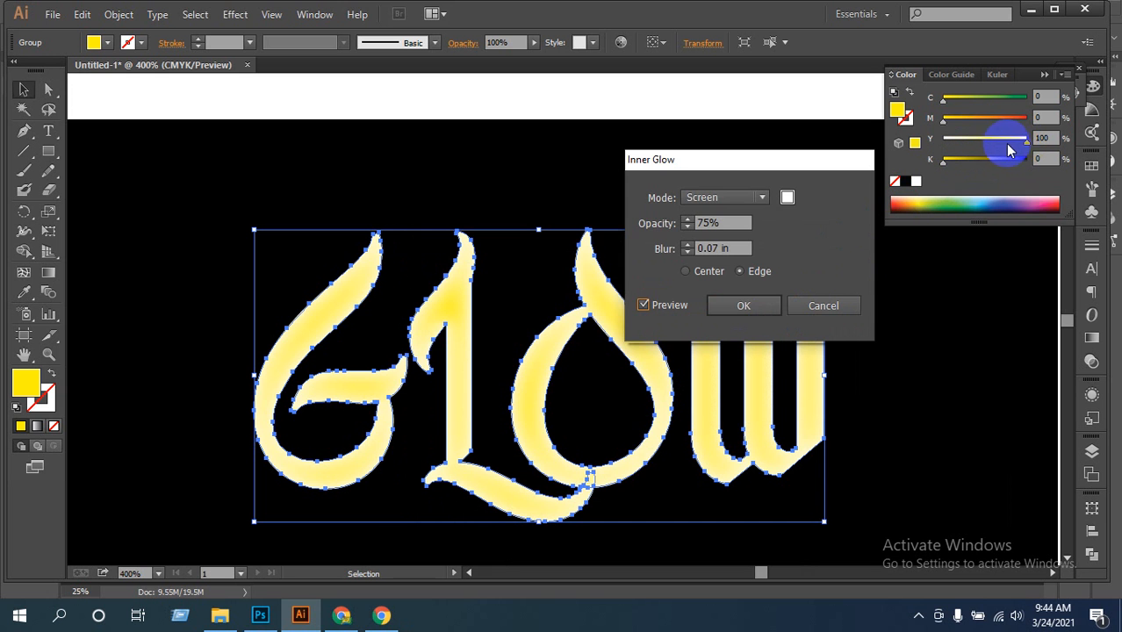
Set the Inner Glow colour of the front GLOW copy to pale yellow FEFFCC
{"action": "left_click", "coordinate": [788, 198]}
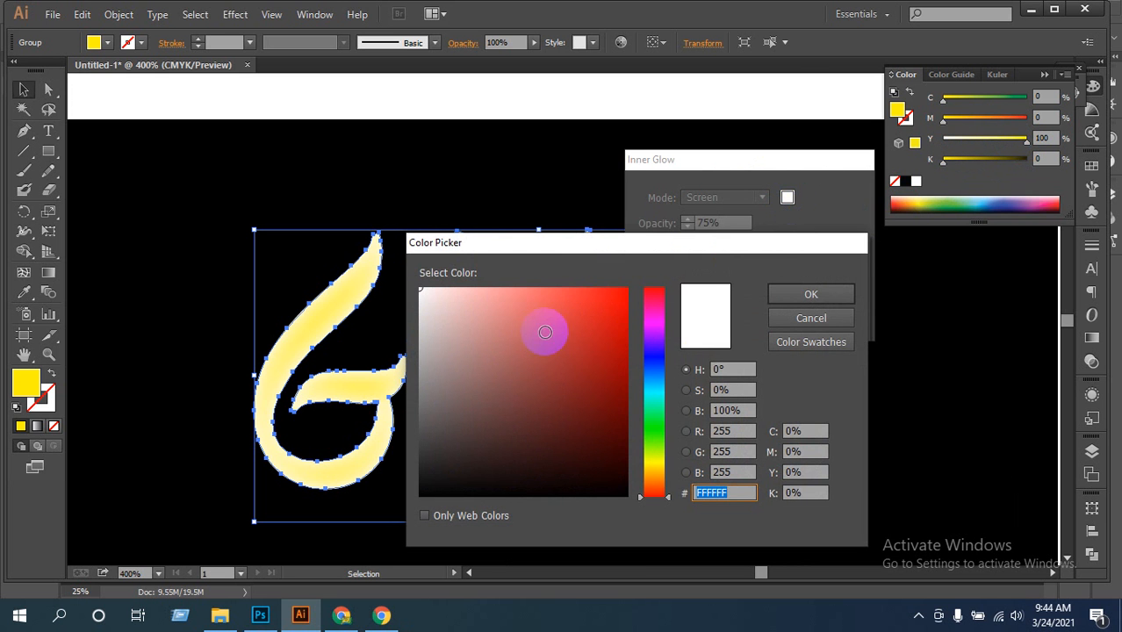
{"action": "left_click", "coordinate": [658, 458]}
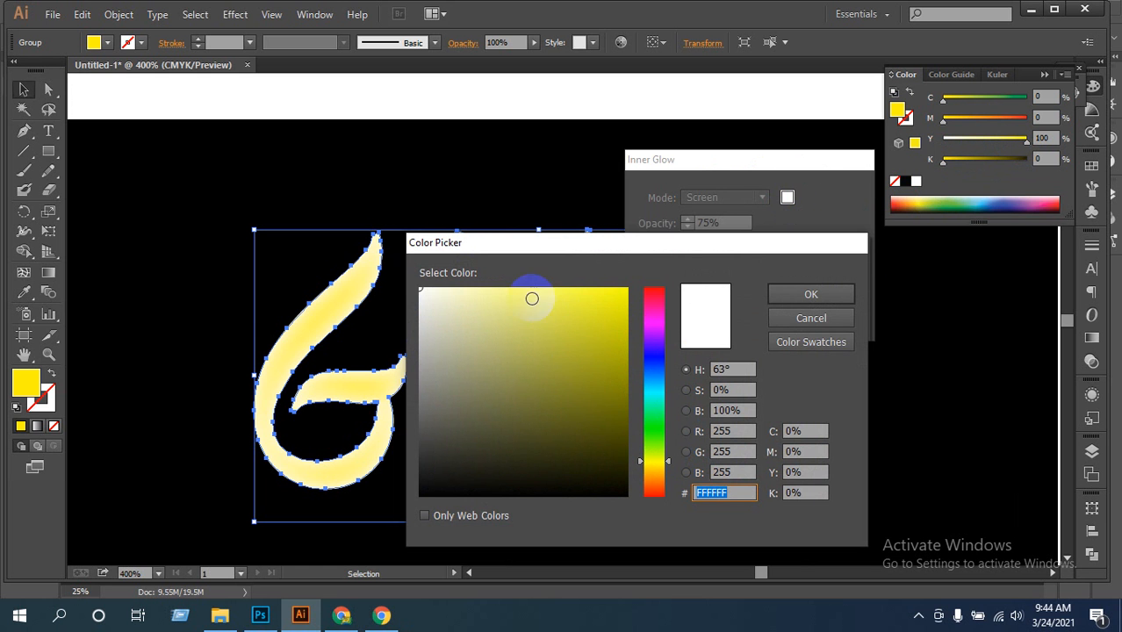
{"action": "left_click", "coordinate": [460, 288]}
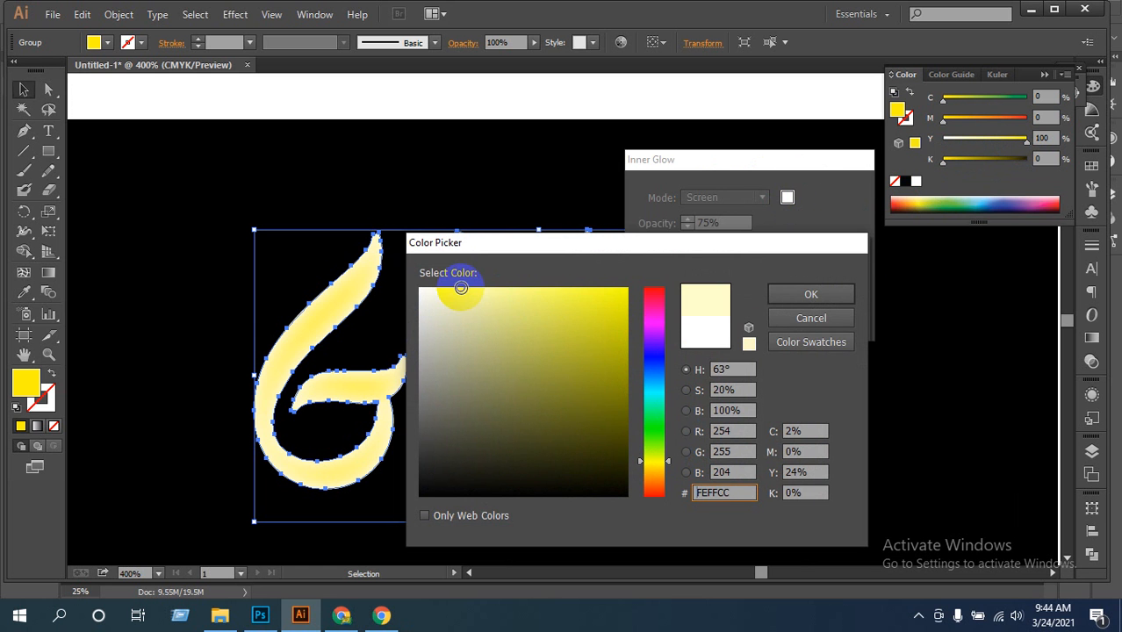
{"action": "left_click", "coordinate": [799, 297]}
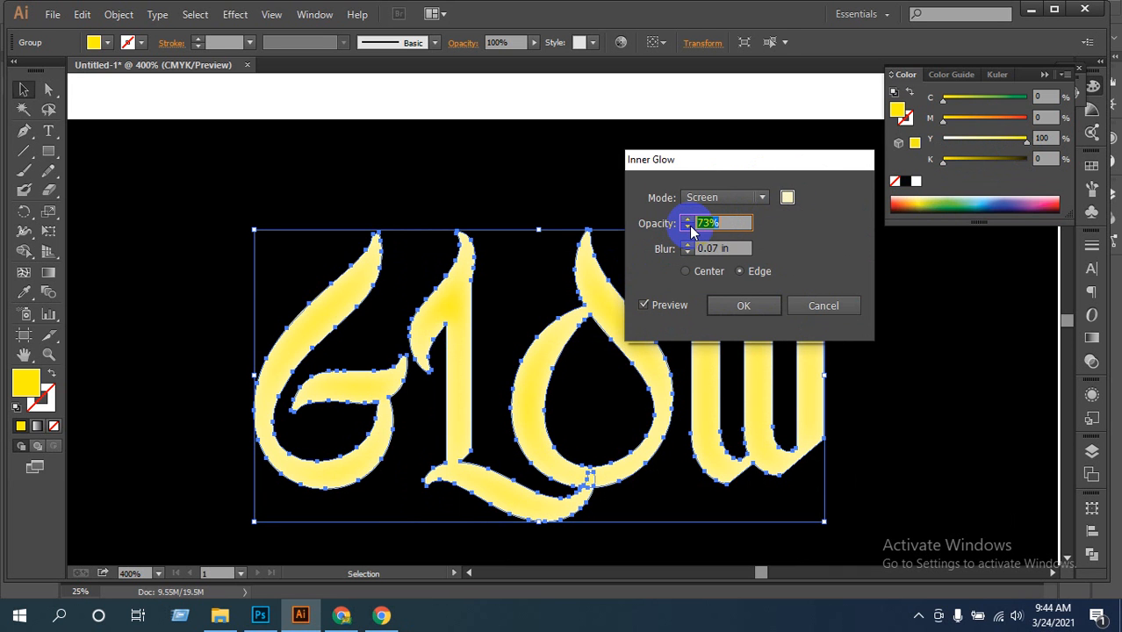
Lower the Inner Glow opacity to 63% and compare the Center source with Edge
{"action": "left_click", "coordinate": [689, 226]}
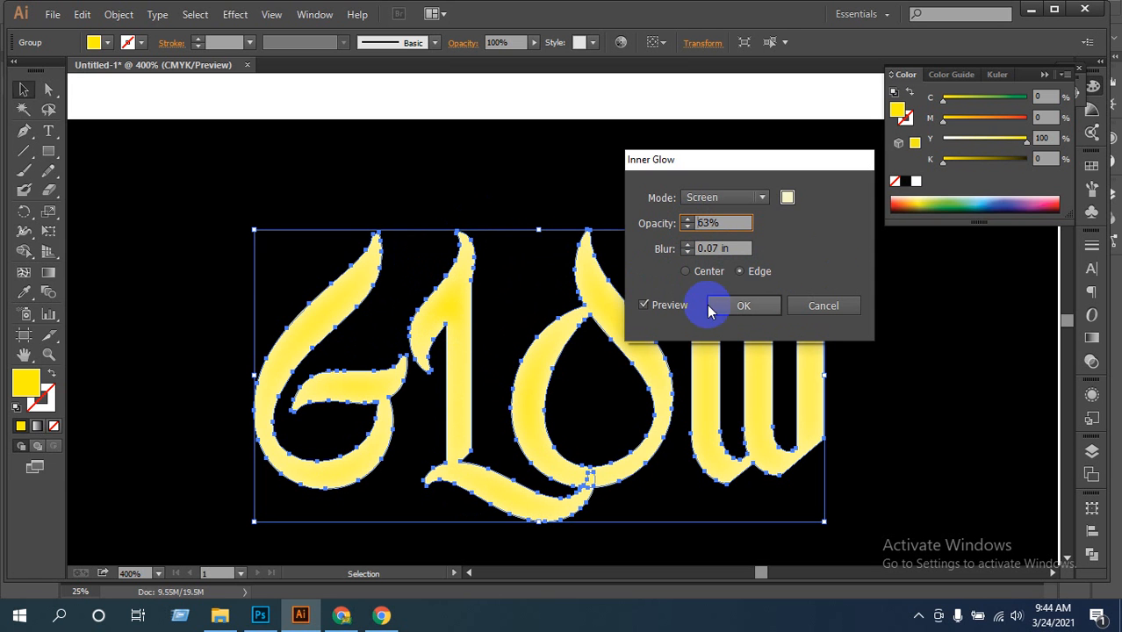
{"action": "left_click", "coordinate": [686, 272]}
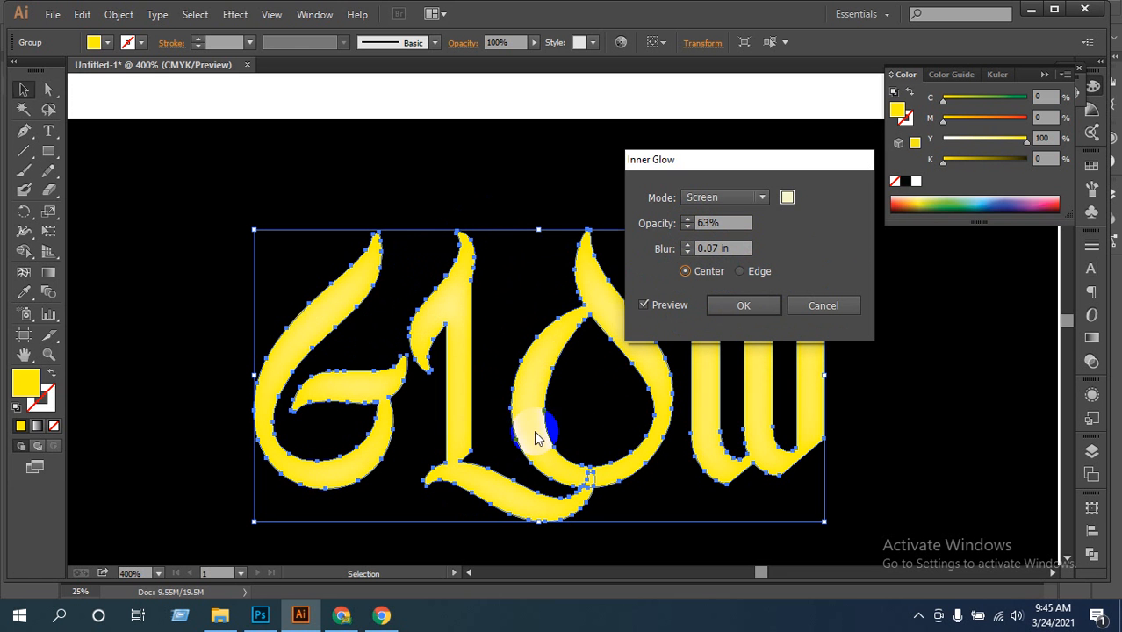
{"action": "left_click", "coordinate": [739, 273]}
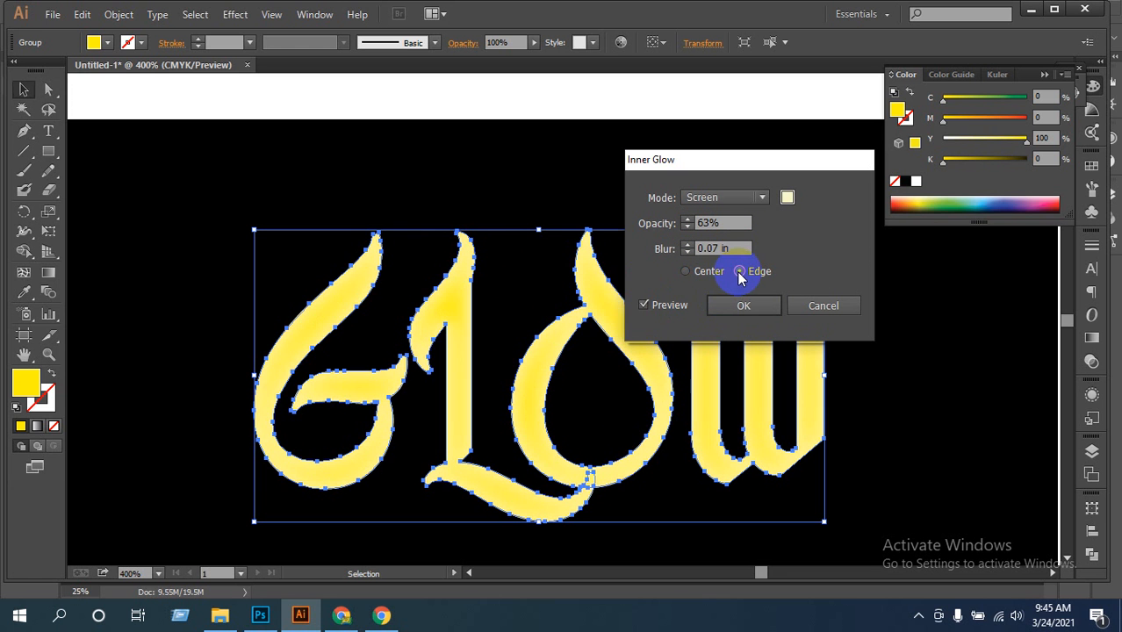
Try much larger Inner Glow blur values on the letters, including 0.2 in, 0.8 in and 1.1 in
{"action": "left_click", "coordinate": [688, 252]}
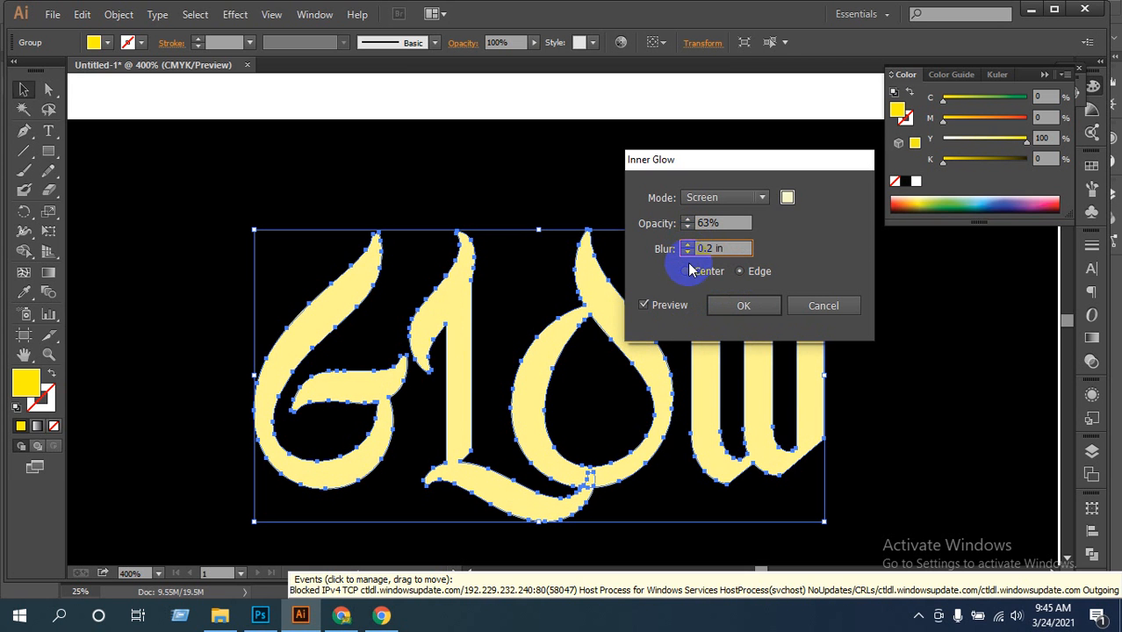
{"action": "left_click", "coordinate": [689, 254]}
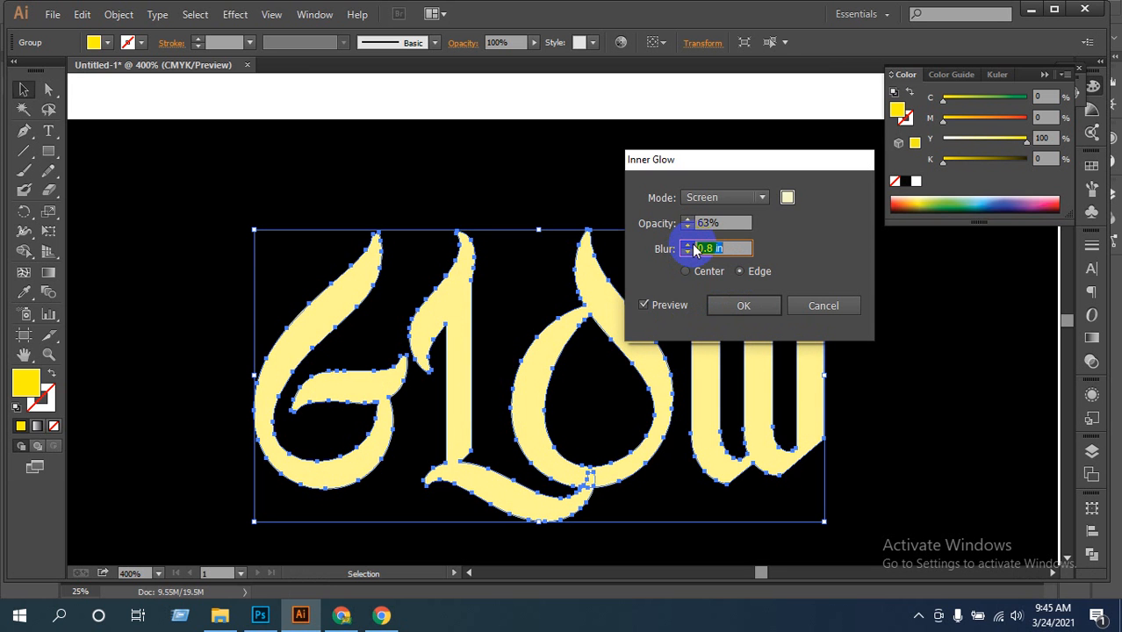
{"action": "left_click", "coordinate": [690, 247]}
{"action": "left_click", "coordinate": [722, 217]}
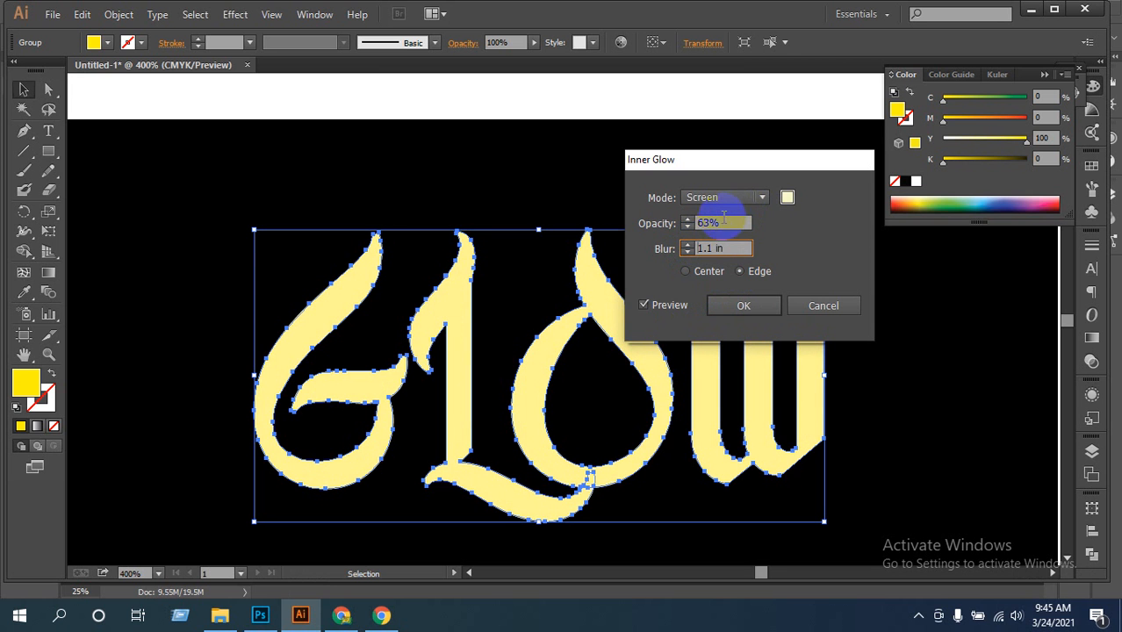
{"action": "left_click", "coordinate": [692, 252]}
{"action": "left_click", "coordinate": [689, 247]}
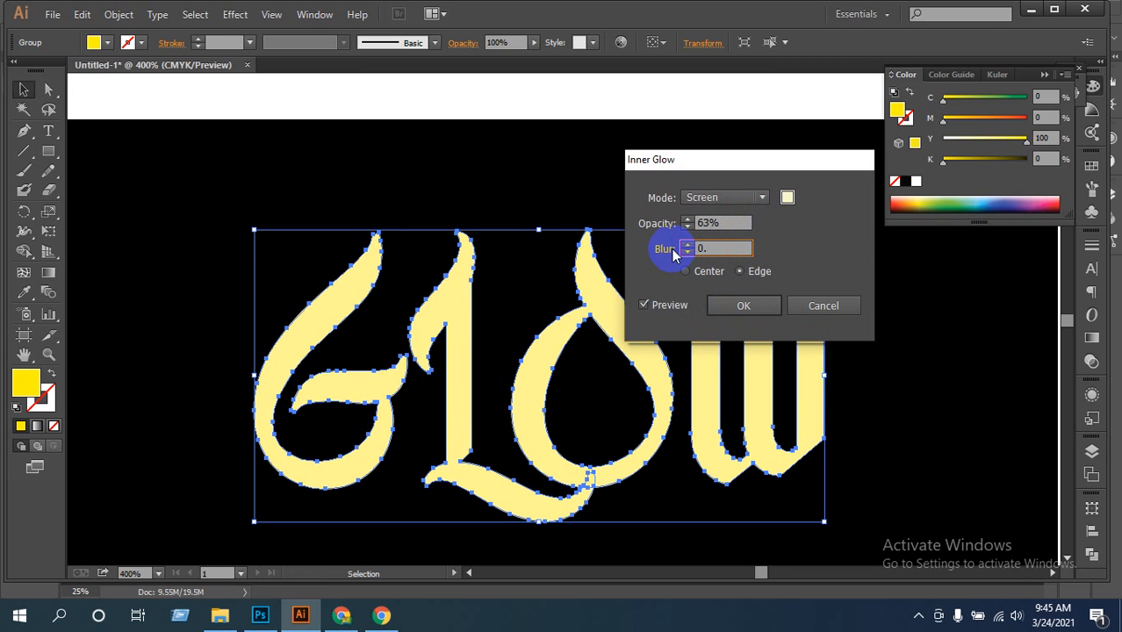
Compare Inner Glow blur values of 0.03 in and 0.04 in on the letters
{"action": "type", "text": "0.03"}
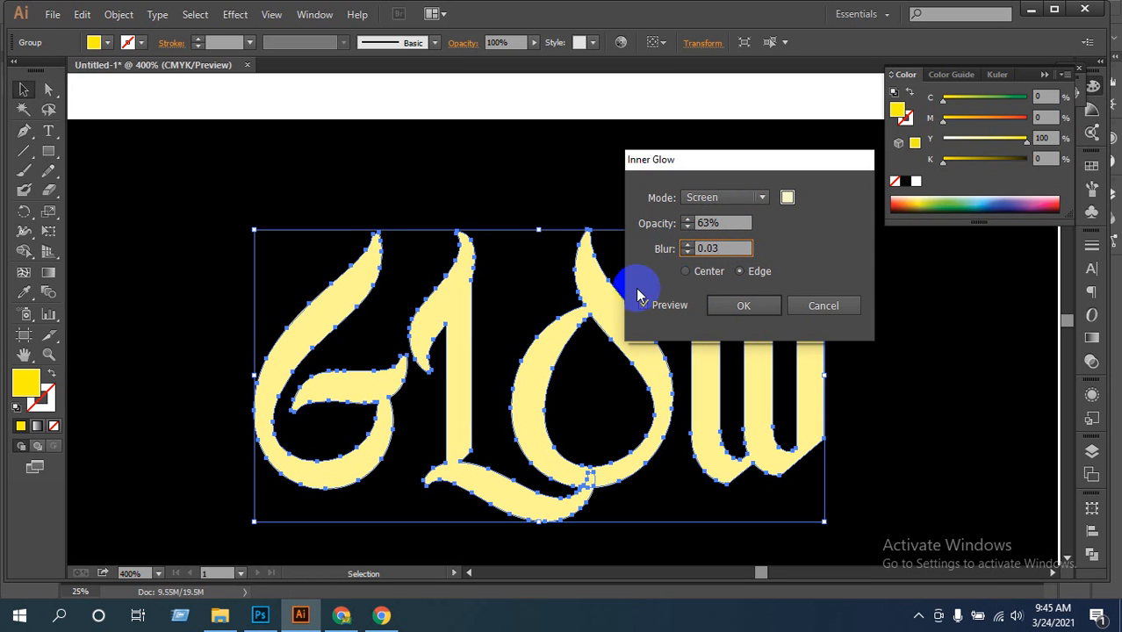
{"action": "left_click", "coordinate": [644, 306]}
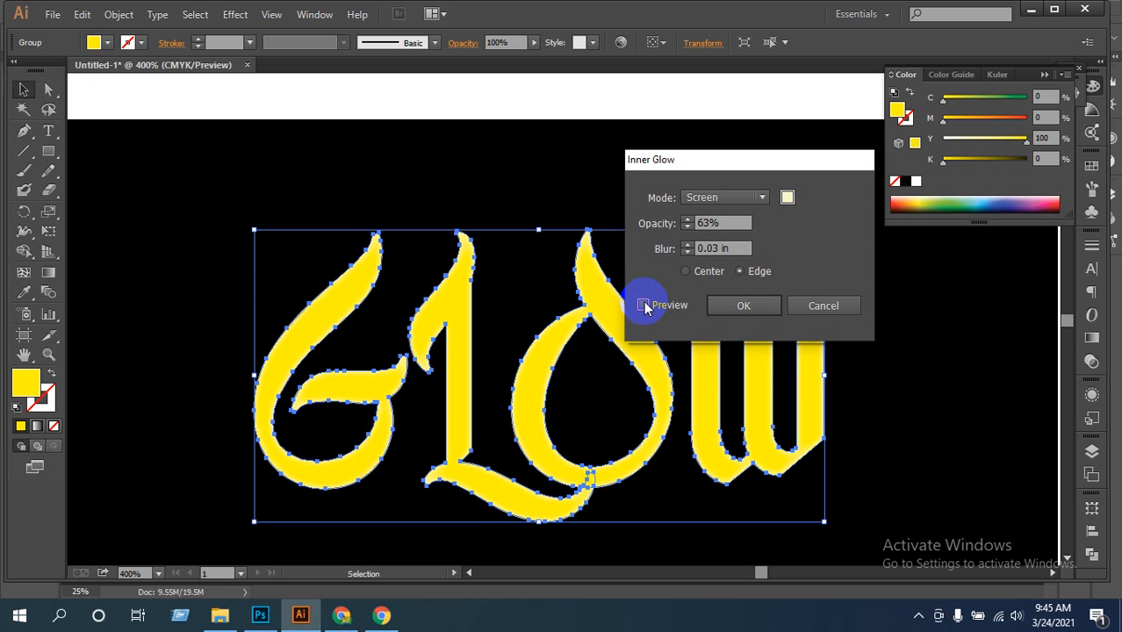
{"action": "double_click", "coordinate": [709, 249]}
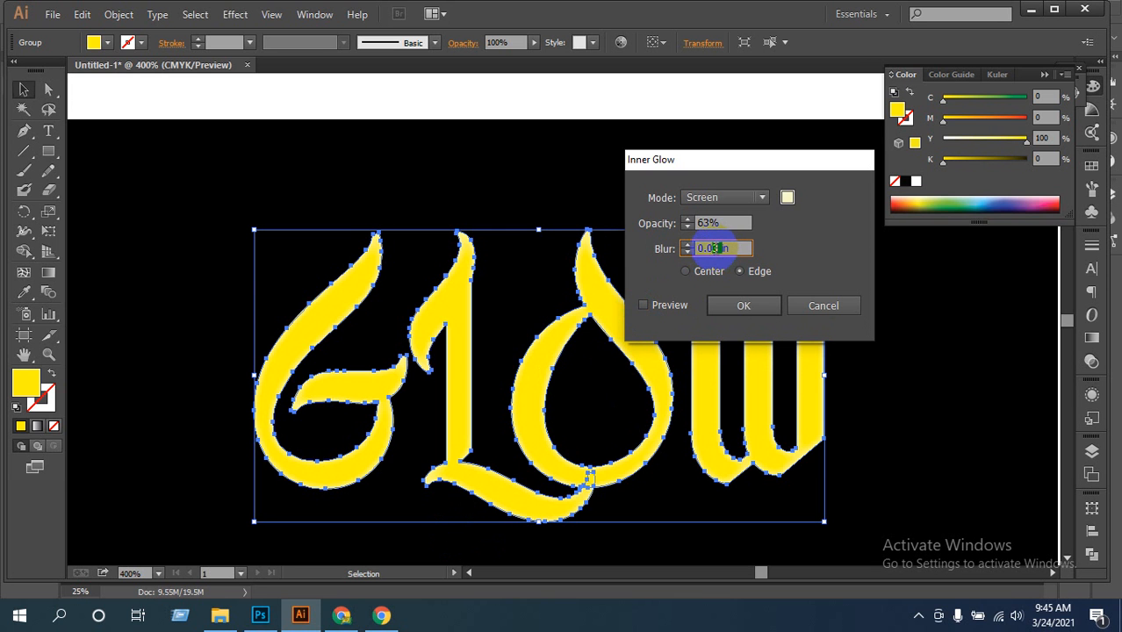
{"action": "left_click", "coordinate": [658, 306]}
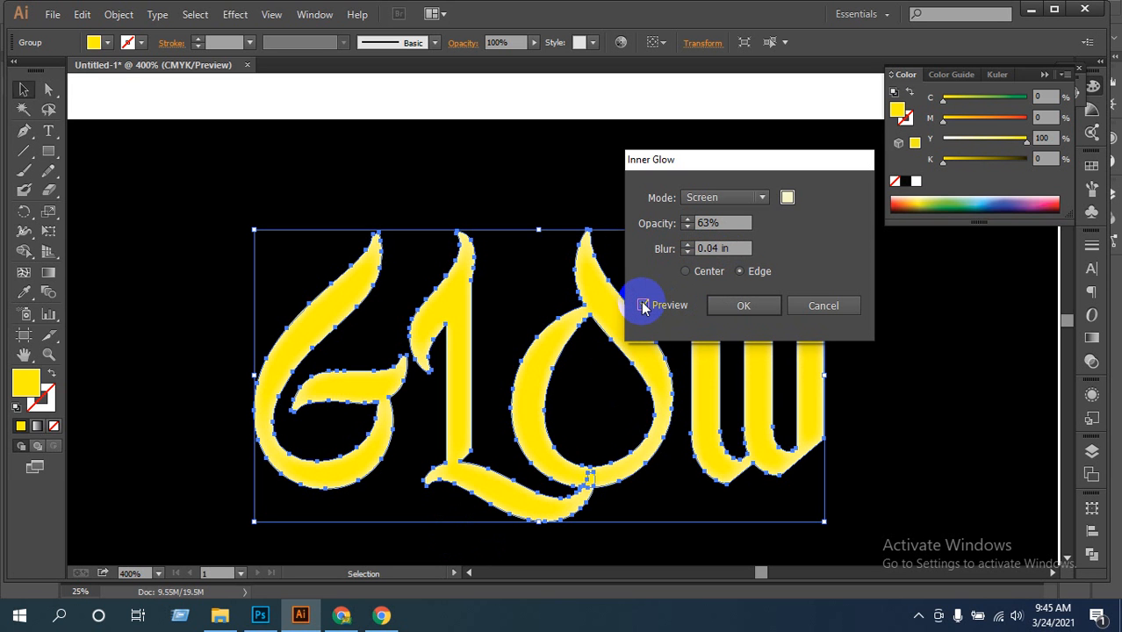
{"action": "left_click", "coordinate": [748, 247]}
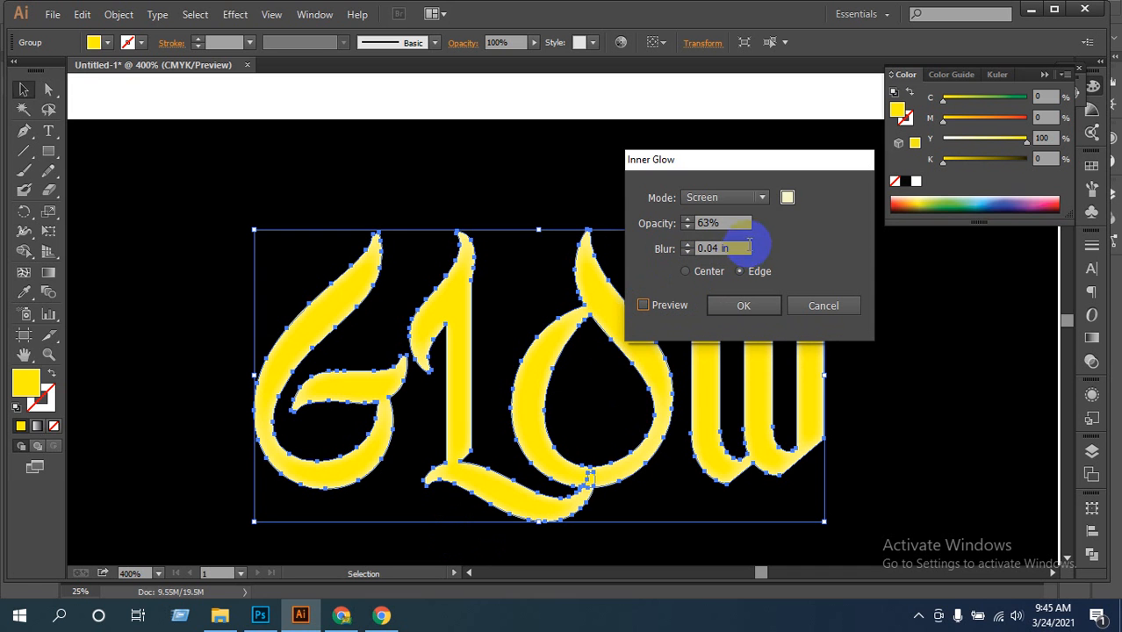
Raise the Inner Glow opacity to 100% and turn the live preview back on
{"action": "left_click", "coordinate": [688, 221]}
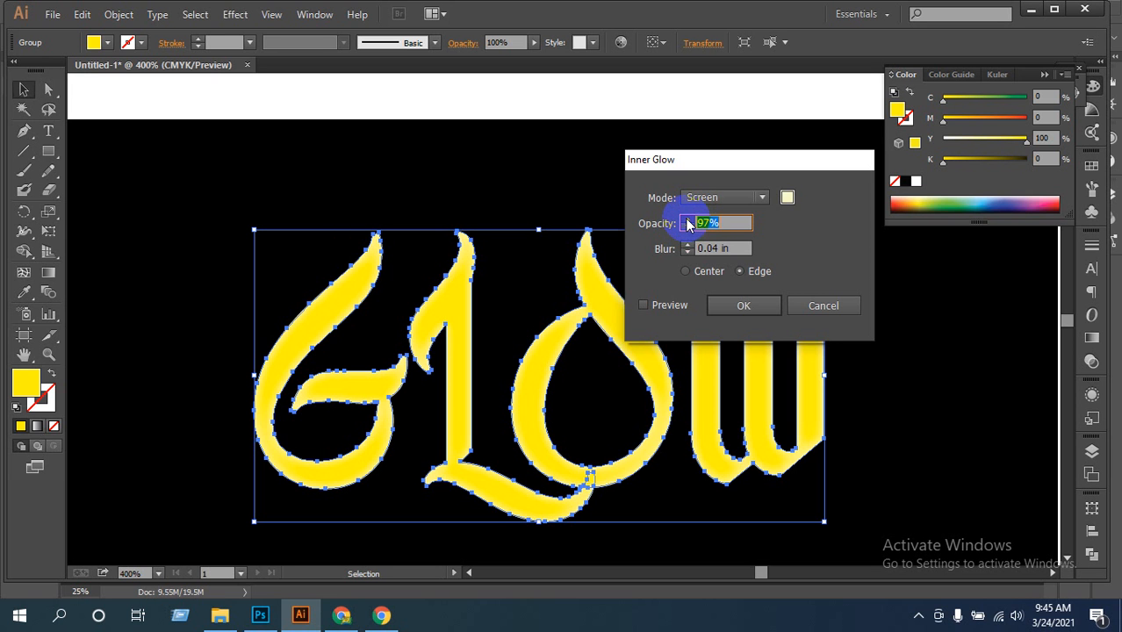
{"action": "left_click", "coordinate": [689, 221]}
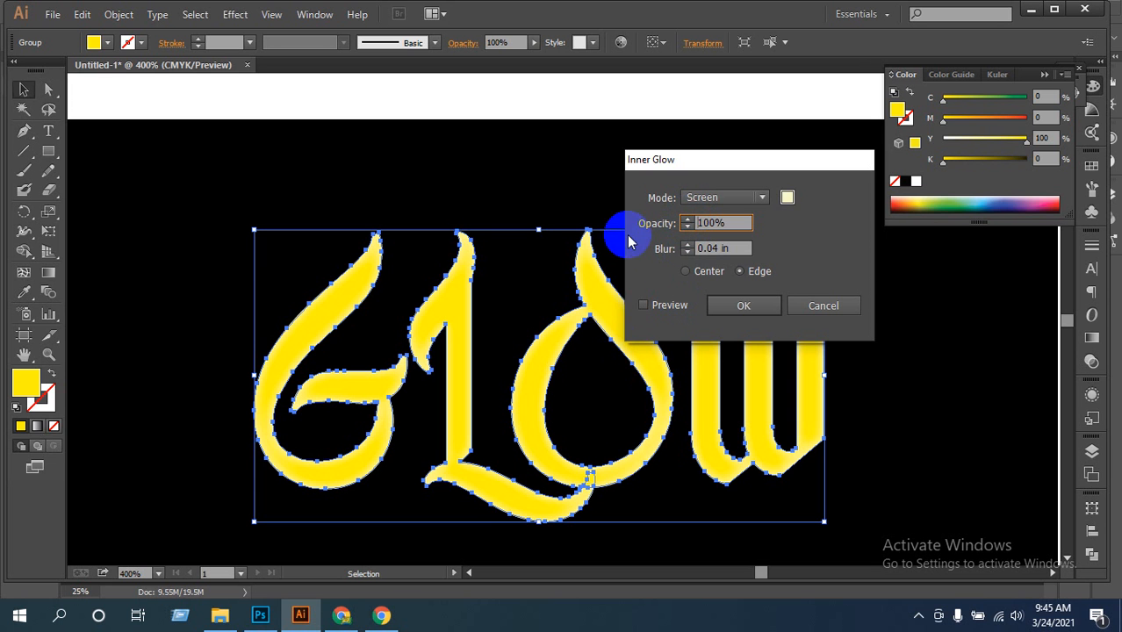
{"action": "left_click", "coordinate": [644, 306]}
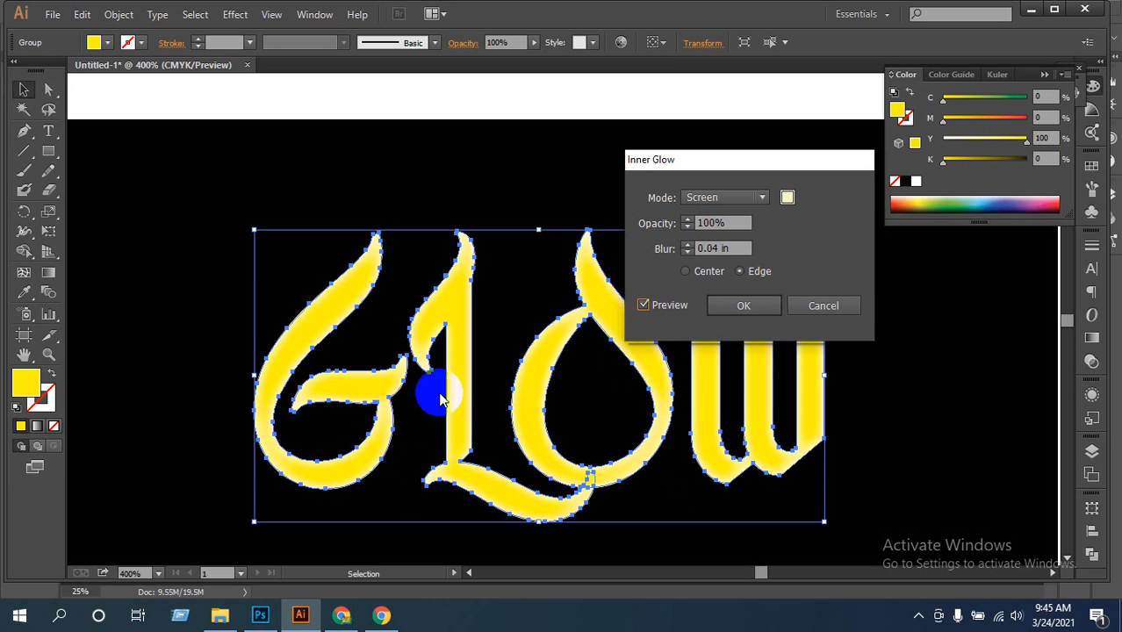
Try an Inner Glow blur of 0.05 in and refresh the preview of the letters
{"action": "left_click", "coordinate": [734, 250]}
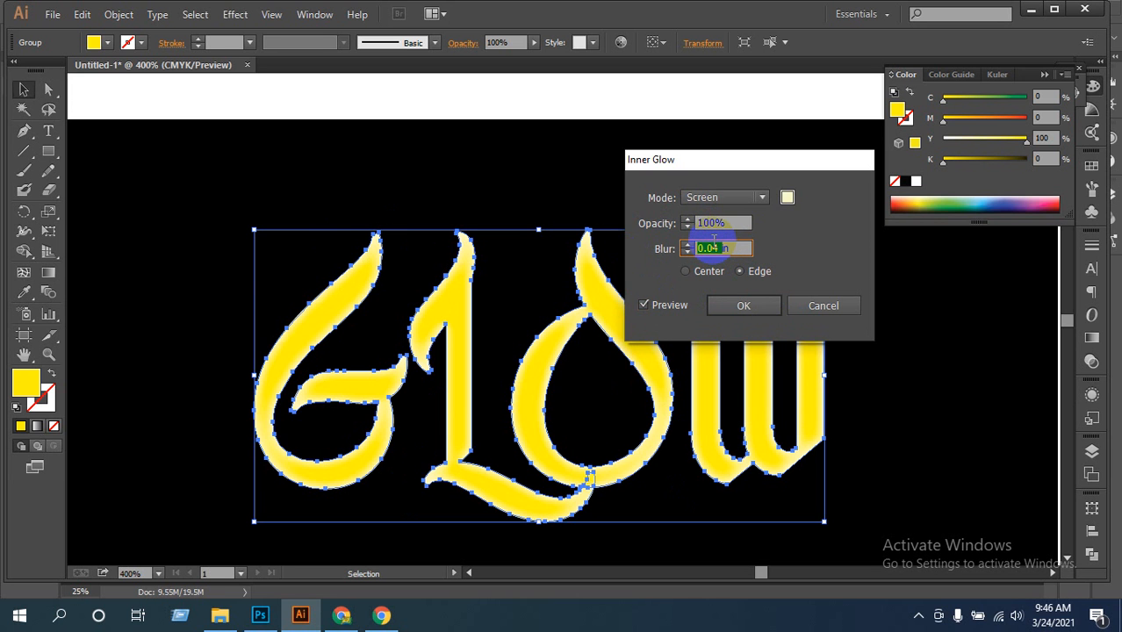
{"action": "left_click", "coordinate": [748, 273]}
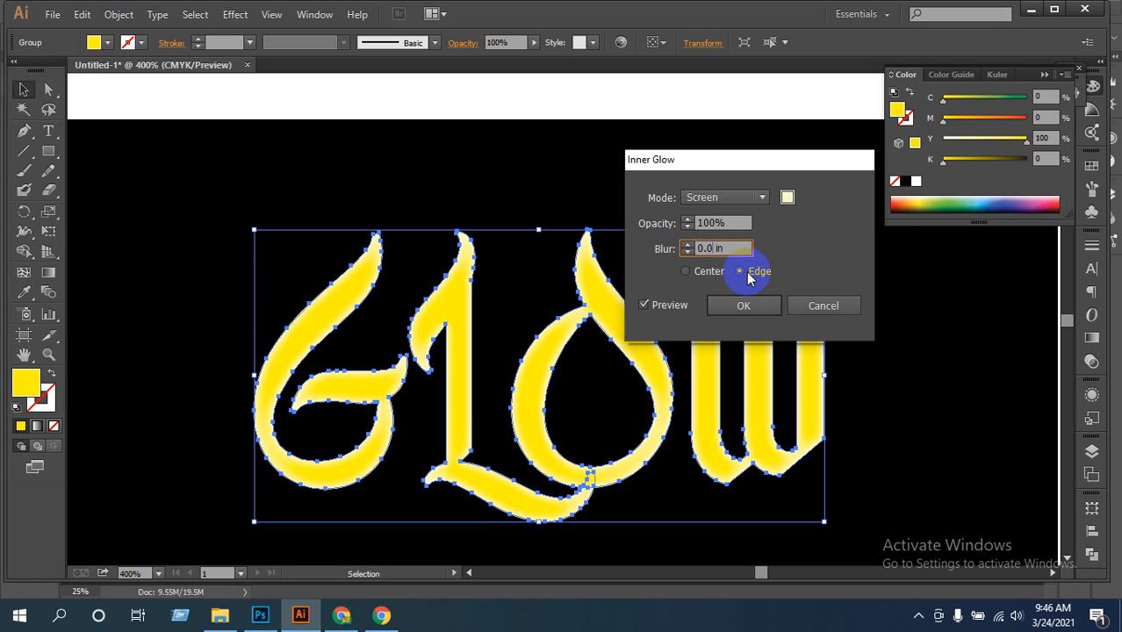
{"action": "left_click", "coordinate": [646, 306]}
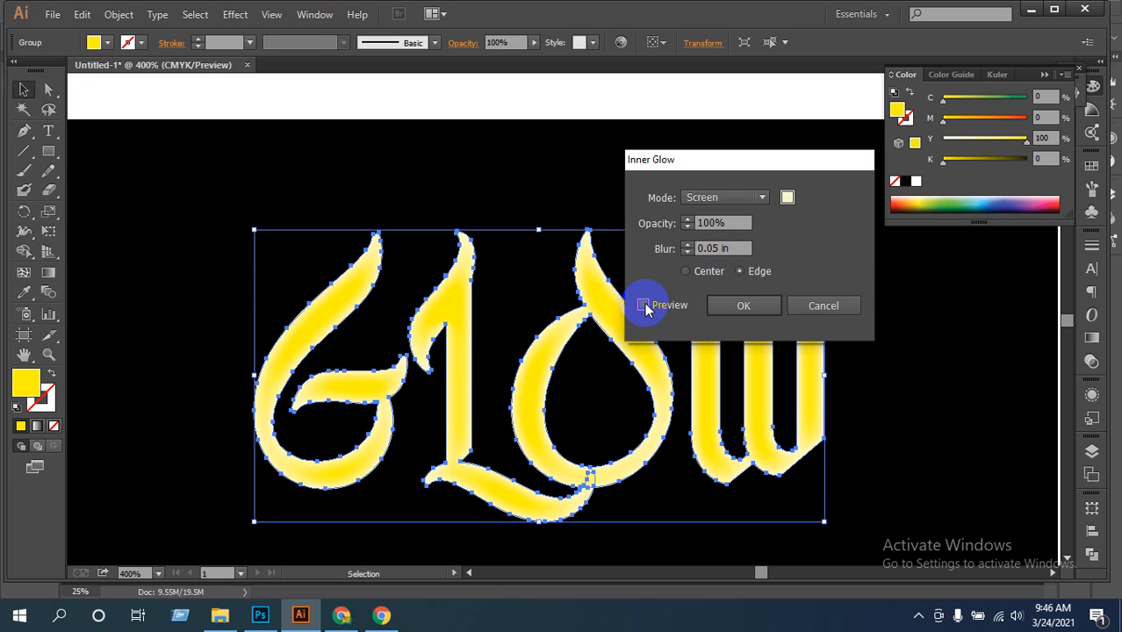
{"action": "left_click", "coordinate": [645, 306]}
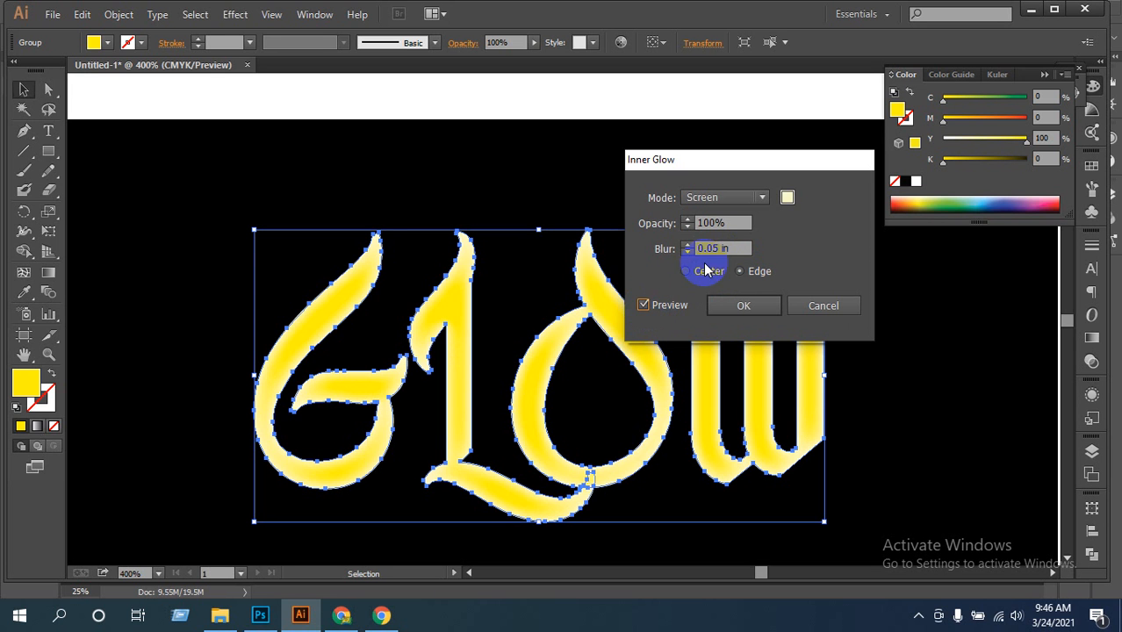
Set the Inner Glow blur to 0.03 in, apply the effect to the front GLOW copy, and deselect it
{"action": "left_click", "coordinate": [718, 253]}
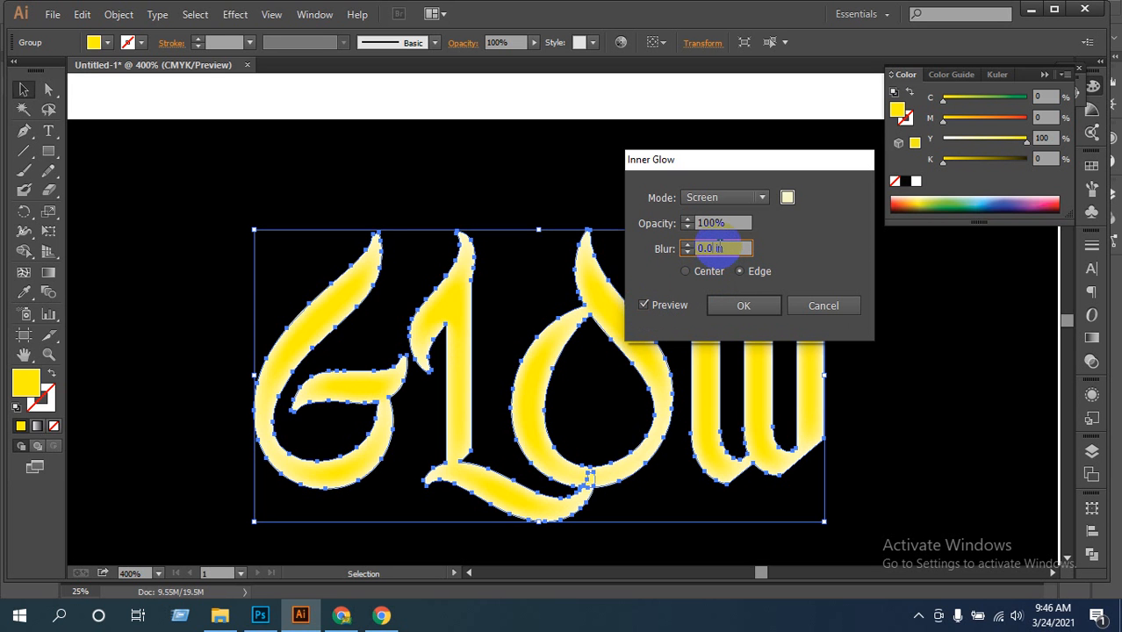
{"action": "left_click", "coordinate": [646, 306]}
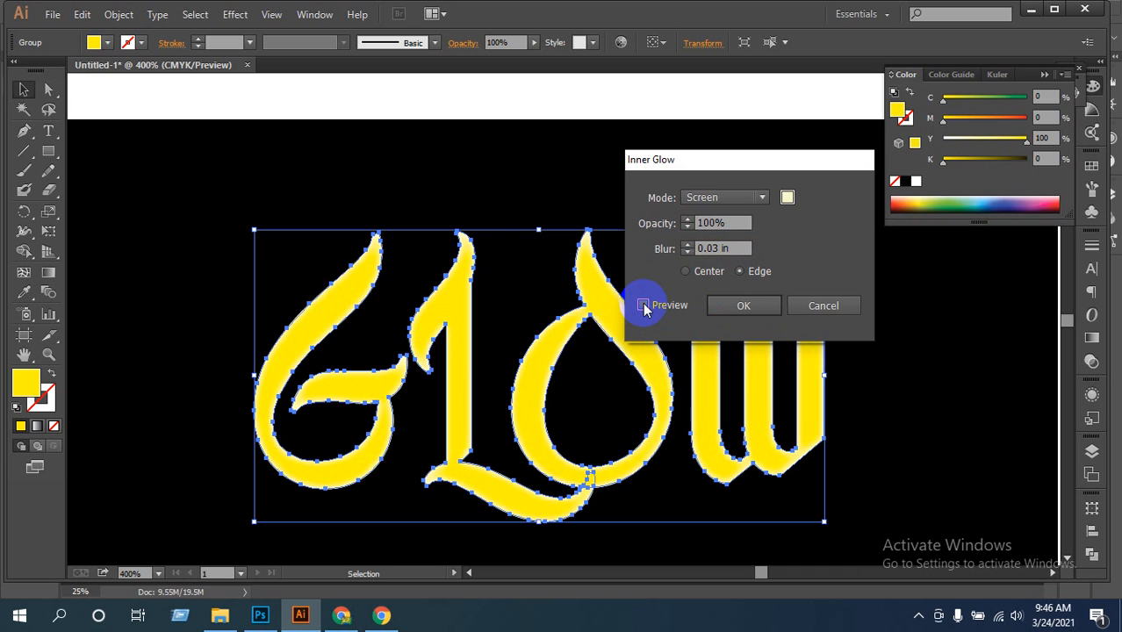
{"action": "left_click", "coordinate": [742, 305]}
{"action": "left_click", "coordinate": [960, 363]}
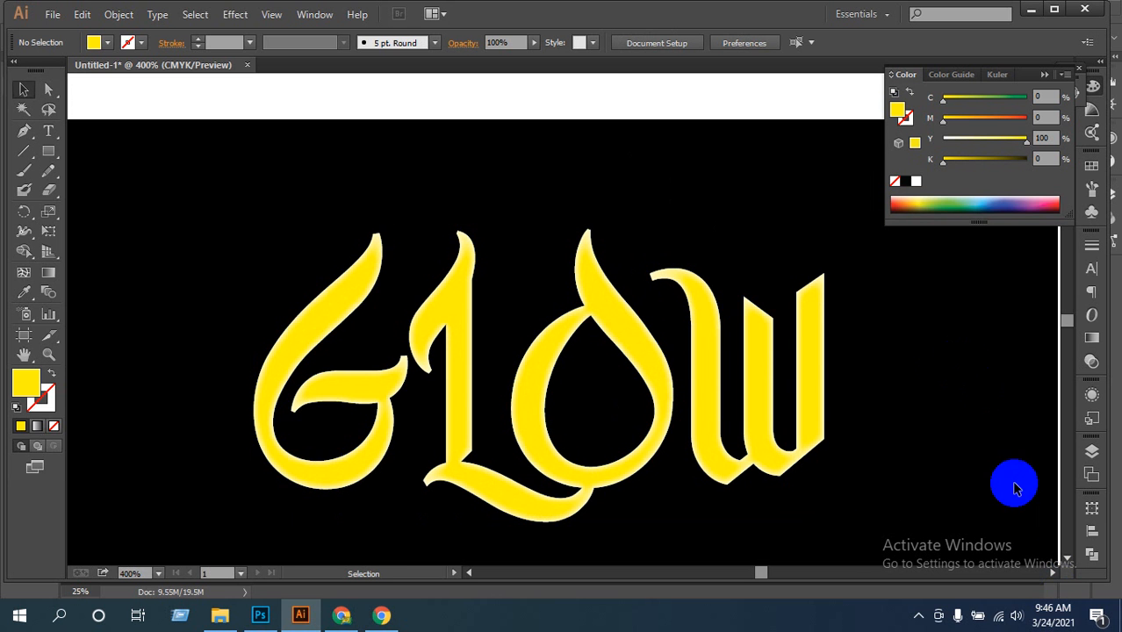
Examine the inner-glow edges of the GLOW letters up close
{"action": "key", "text": "z"}
{"action": "left_click", "coordinate": [532, 413]}
{"action": "left_click", "coordinate": [526, 369]}
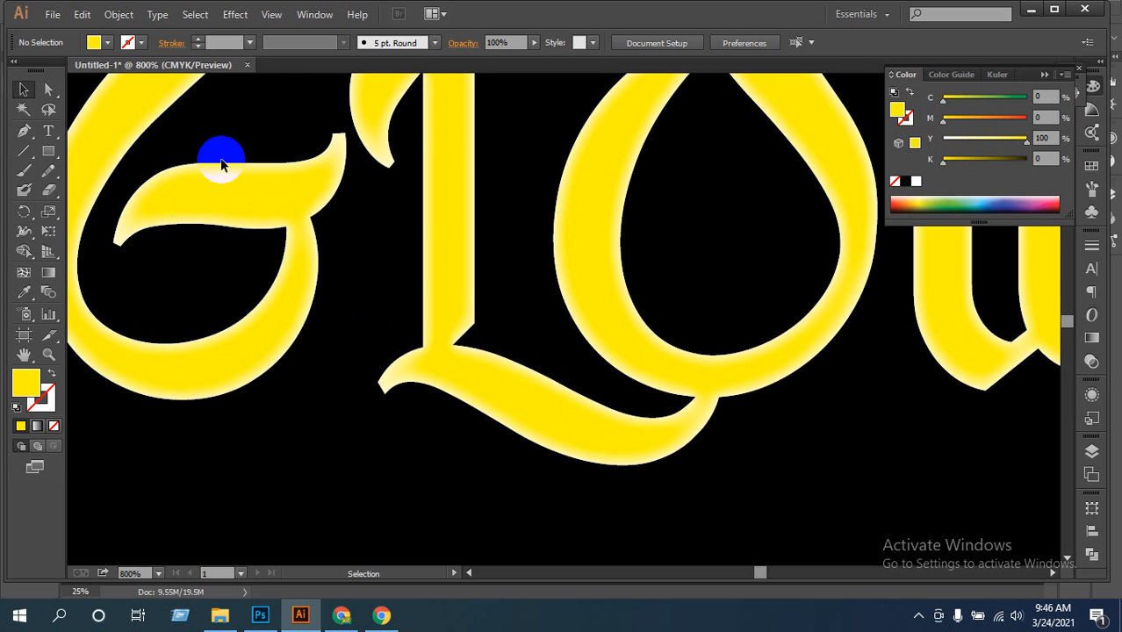
{"action": "left_click", "coordinate": [498, 215], "text": "ctrl+alt"}
{"action": "left_click", "coordinate": [498, 215], "text": "ctrl+alt"}
{"action": "left_click", "coordinate": [499, 215], "text": "ctrl+alt"}
Move the feathered GLOW letters onto the white area above the black rectangle and place the front copy alone on the rectangle
{"action": "left_click_drag", "start_coordinate": [872, 544], "coordinate": [606, 325]}
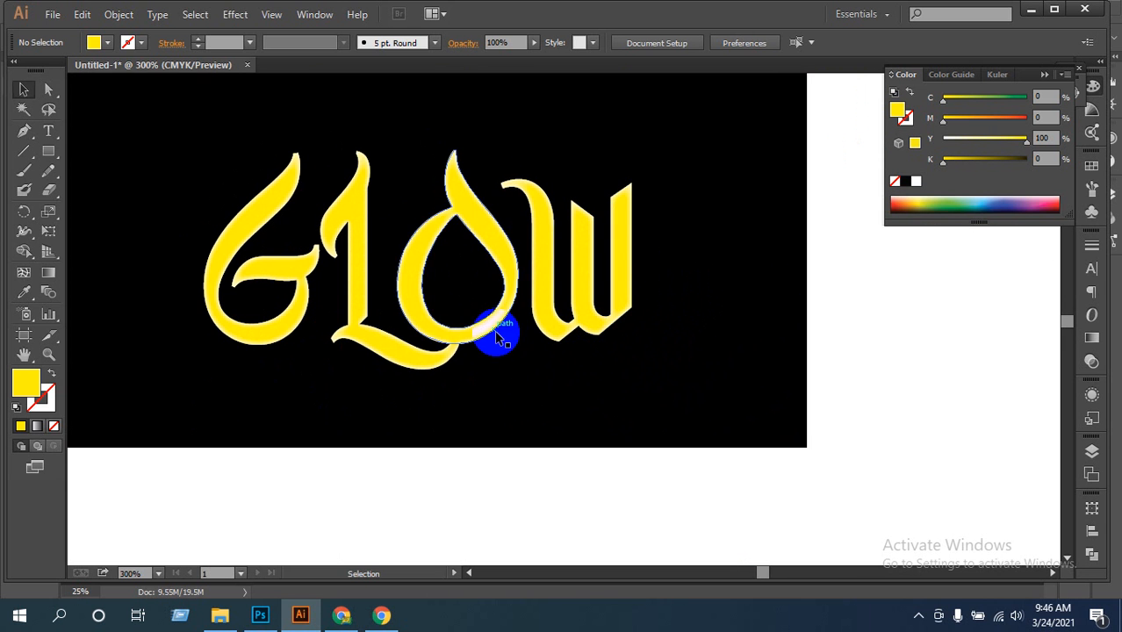
{"action": "left_click_drag", "start_coordinate": [453, 246], "coordinate": [879, 299]}
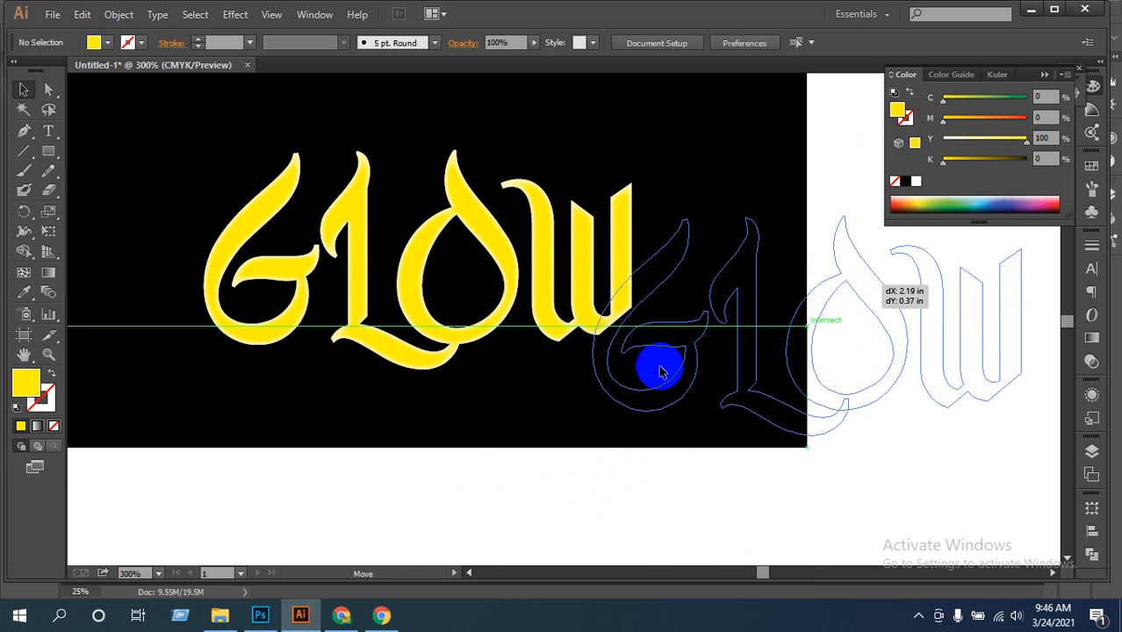
{"action": "left_click_drag", "start_coordinate": [634, 326], "coordinate": [668, 533]}
{"action": "left_click_drag", "start_coordinate": [511, 427], "coordinate": [545, 137]}
{"action": "left_click_drag", "start_coordinate": [647, 507], "coordinate": [193, 452]}
{"action": "left_click_drag", "start_coordinate": [561, 518], "coordinate": [698, 507]}
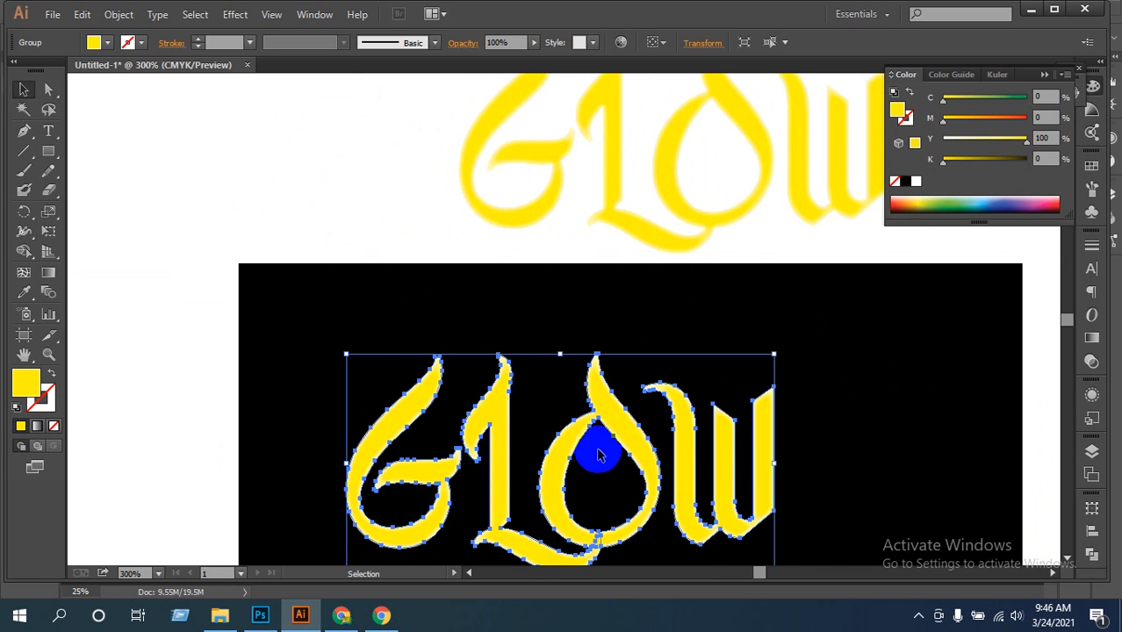
{"action": "left_click_drag", "start_coordinate": [537, 471], "coordinate": [602, 467]}
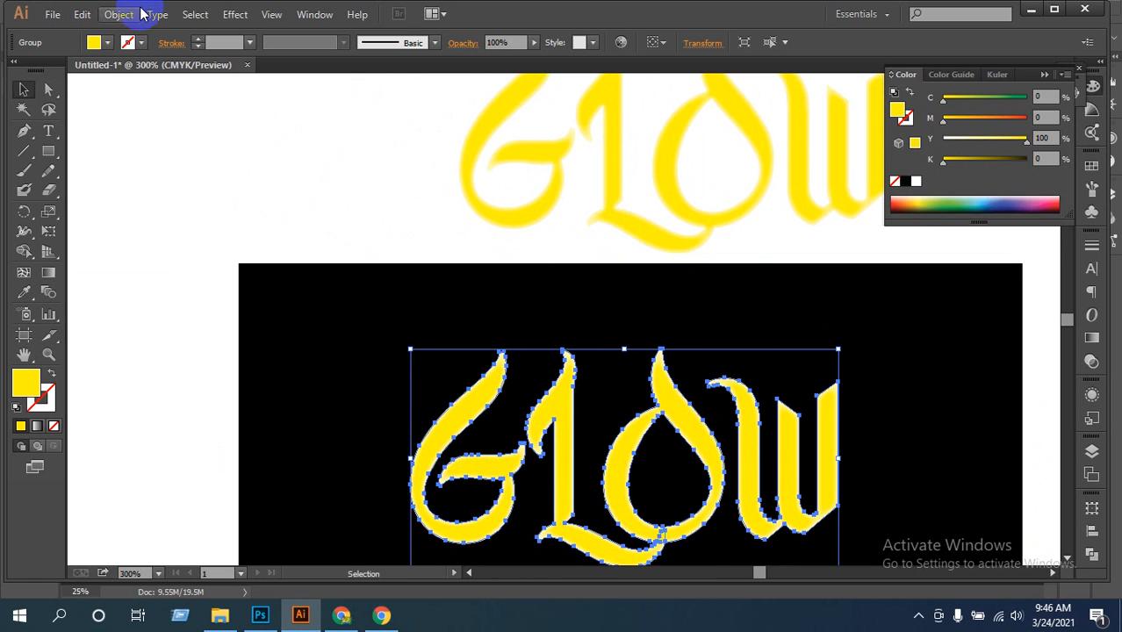
Start an Outer Glow on the front GLOW copy with glow colour E0FF00 and preview it on the letters
{"action": "left_click", "coordinate": [233, 15]}
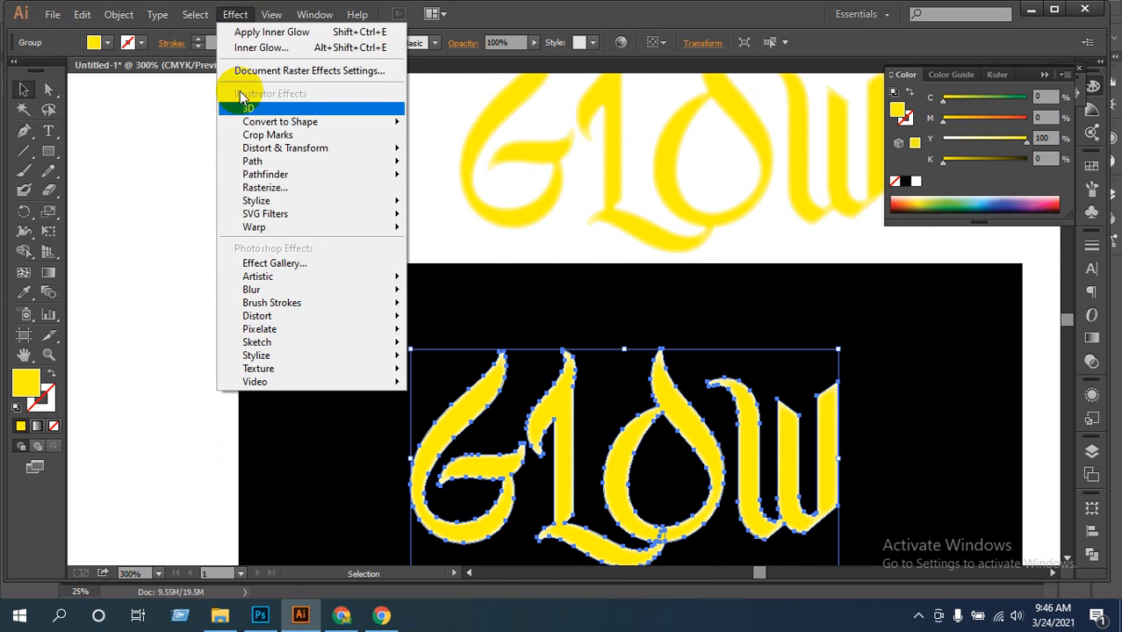
{"action": "mouse_move", "coordinate": [267, 205]}
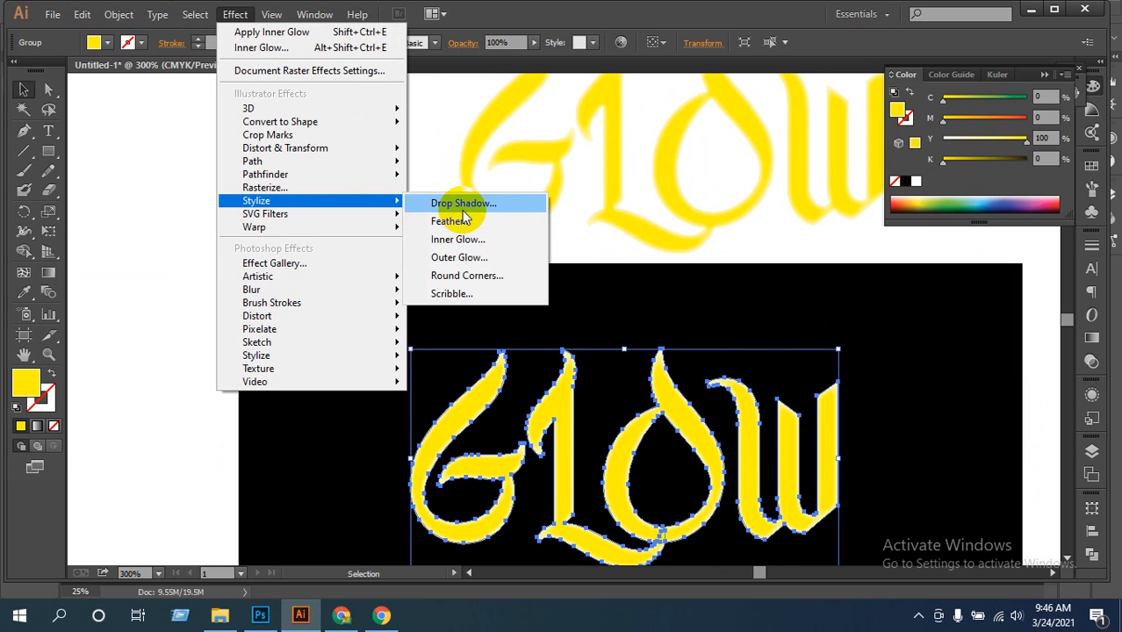
{"action": "left_click", "coordinate": [458, 259]}
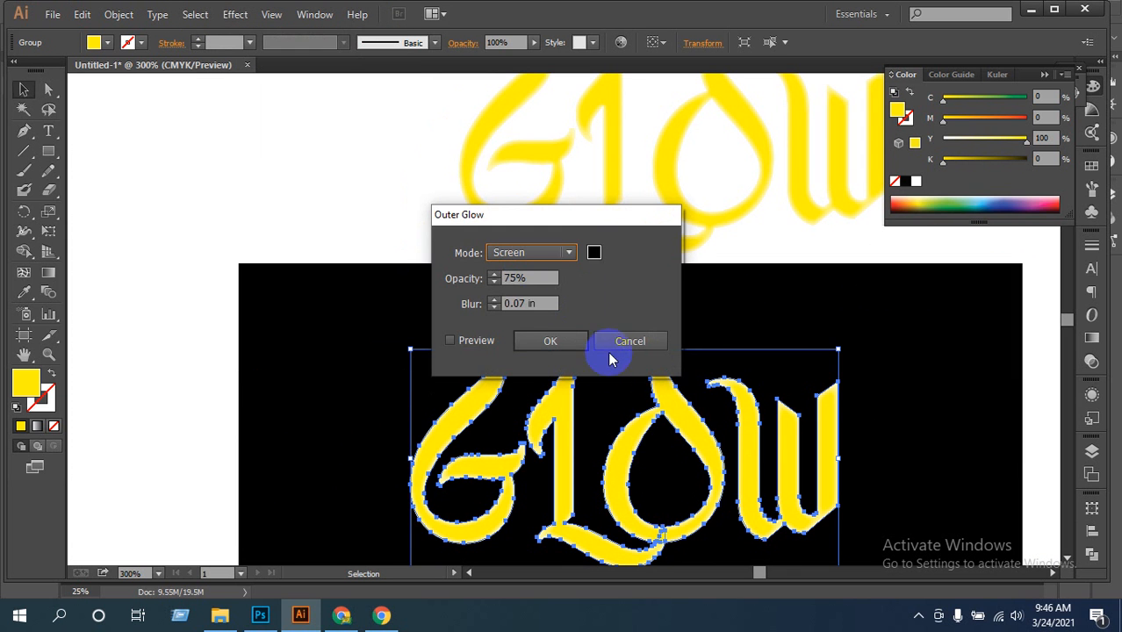
{"action": "left_click", "coordinate": [594, 254]}
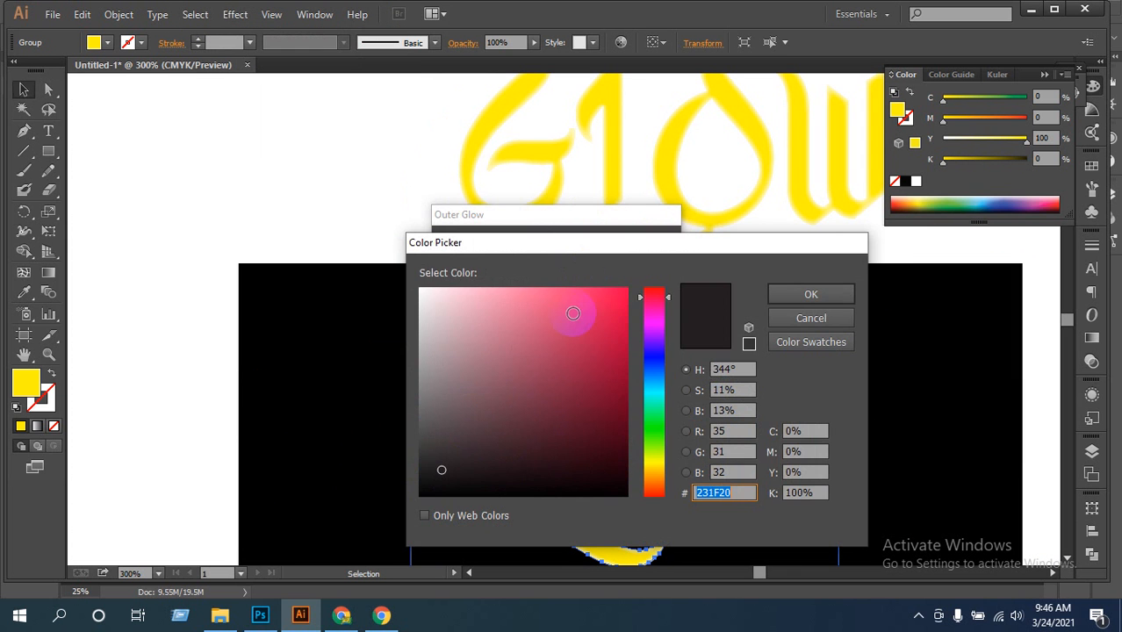
{"action": "left_click", "coordinate": [654, 457]}
{"action": "mouse_move", "coordinate": [593, 393]}
{"action": "left_mouse_down"}
{"action": "mouse_move", "coordinate": [413, 281]}
{"action": "mouse_move", "coordinate": [569, 300]}
{"action": "mouse_move", "coordinate": [646, 281]}
{"action": "left_mouse_up"}
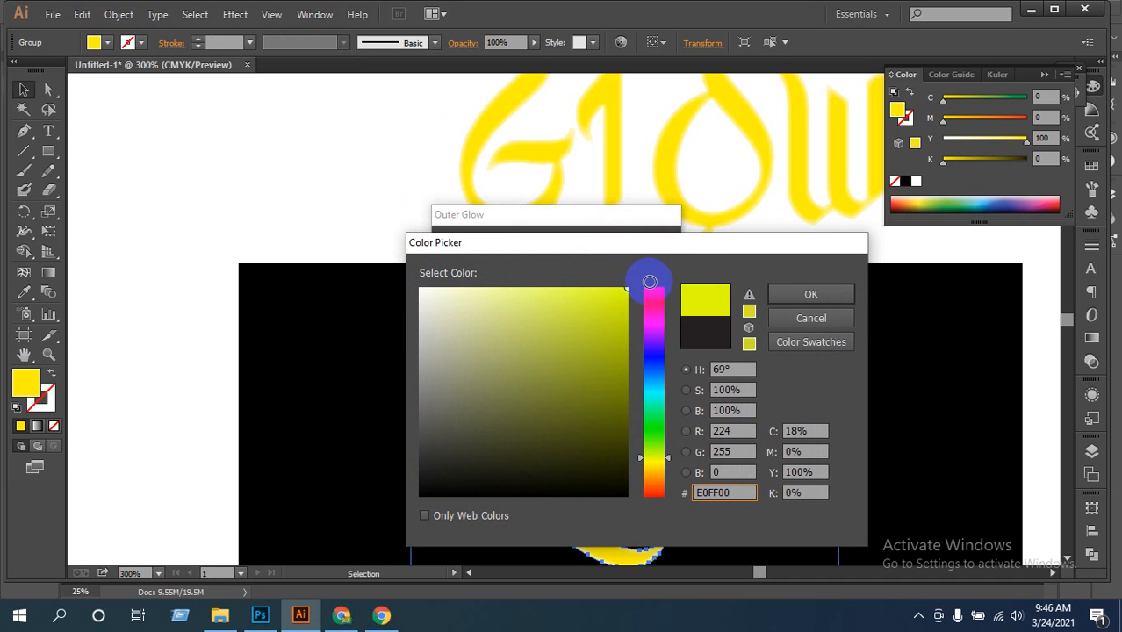
{"action": "left_click", "coordinate": [796, 294]}
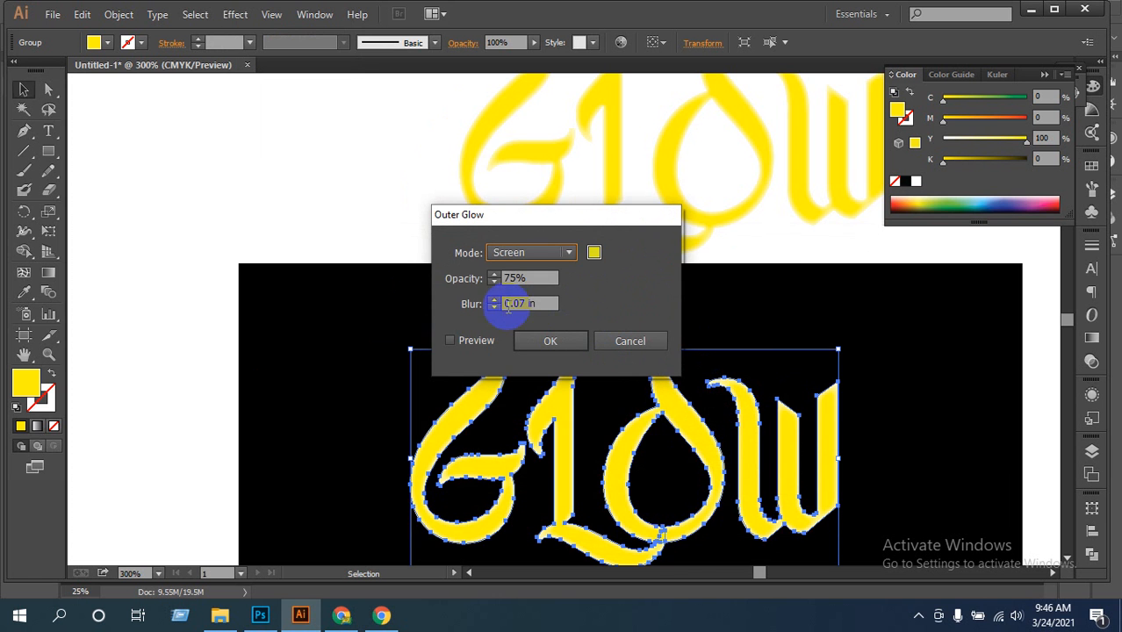
{"action": "left_click", "coordinate": [448, 343]}
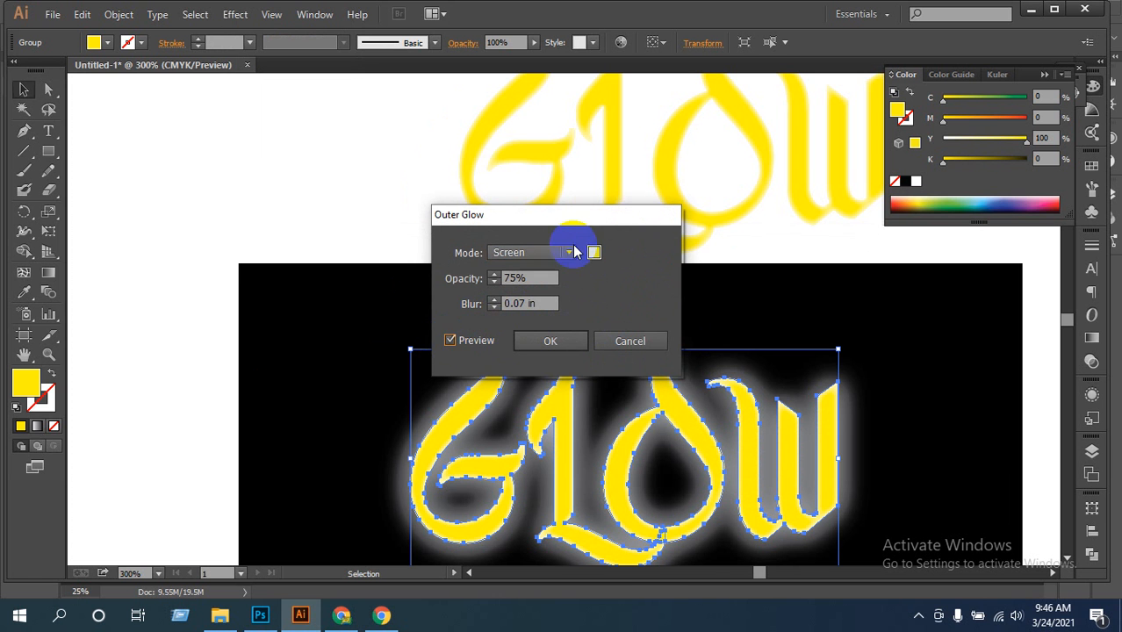
{"action": "left_click_drag", "start_coordinate": [575, 214], "coordinate": [850, 239]}
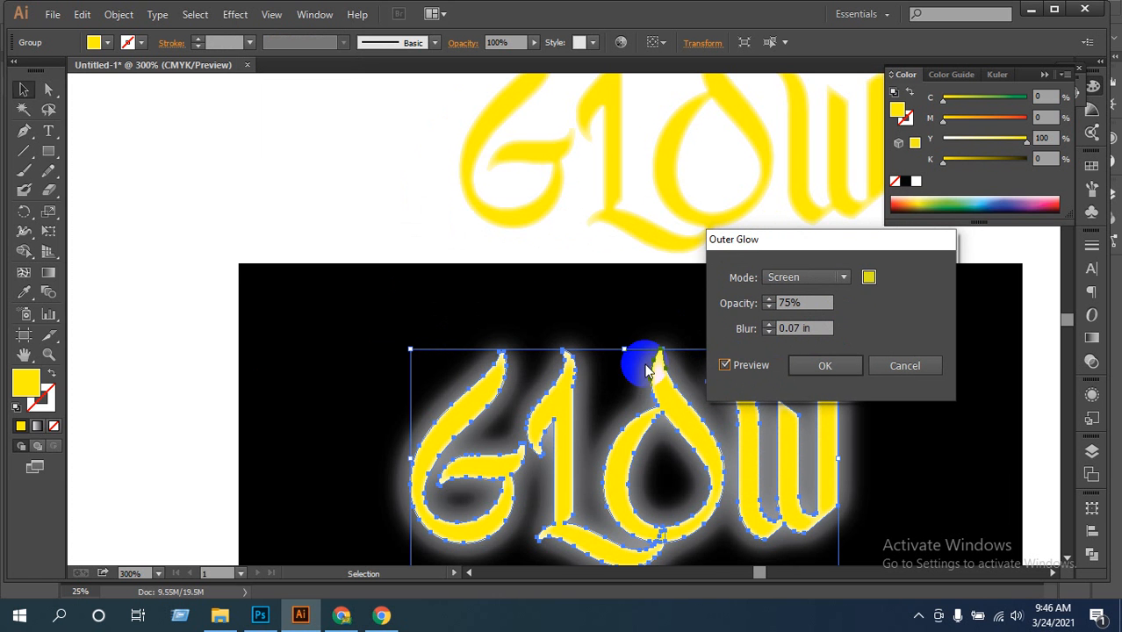
Change the Outer Glow colour to red FF1800 and refresh the preview
{"action": "left_click", "coordinate": [874, 280]}
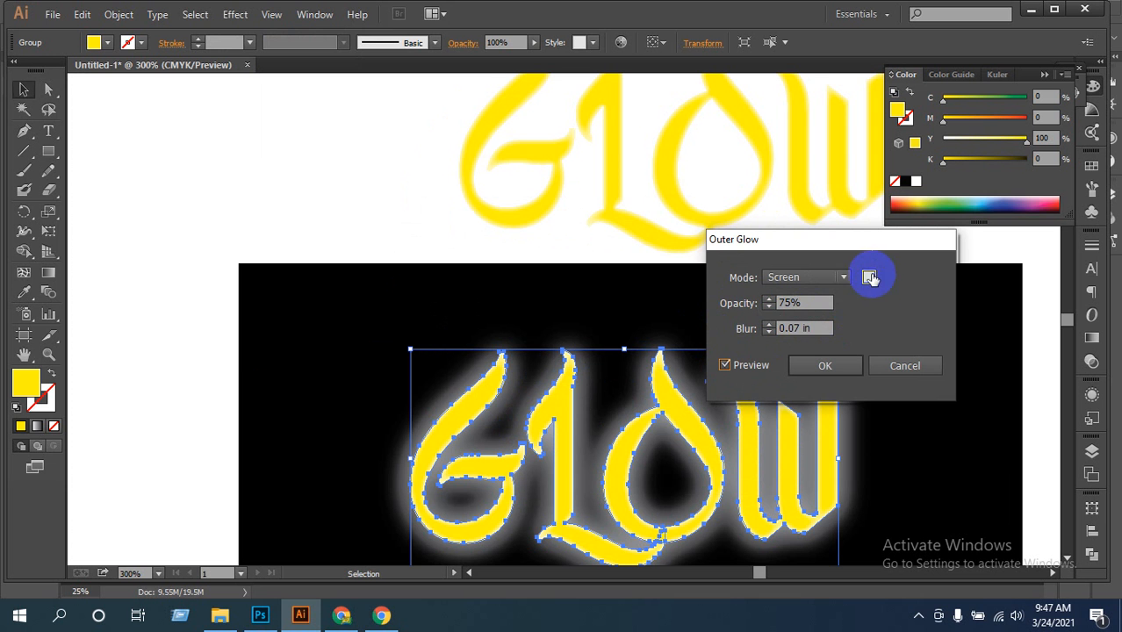
{"action": "left_click", "coordinate": [868, 277]}
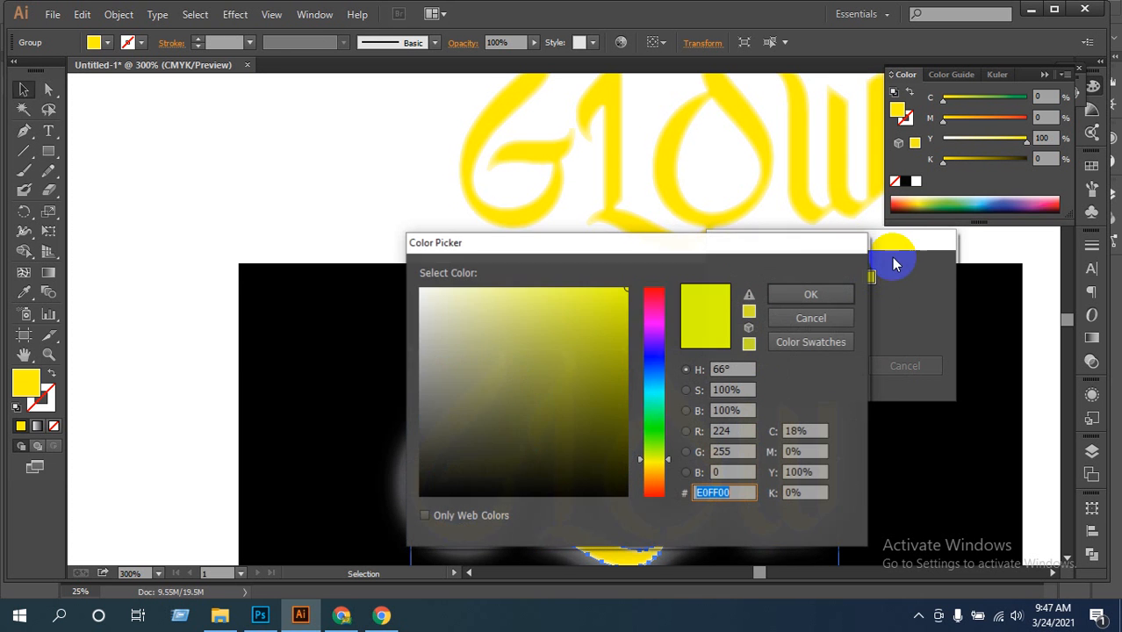
{"action": "left_click", "coordinate": [654, 317]}
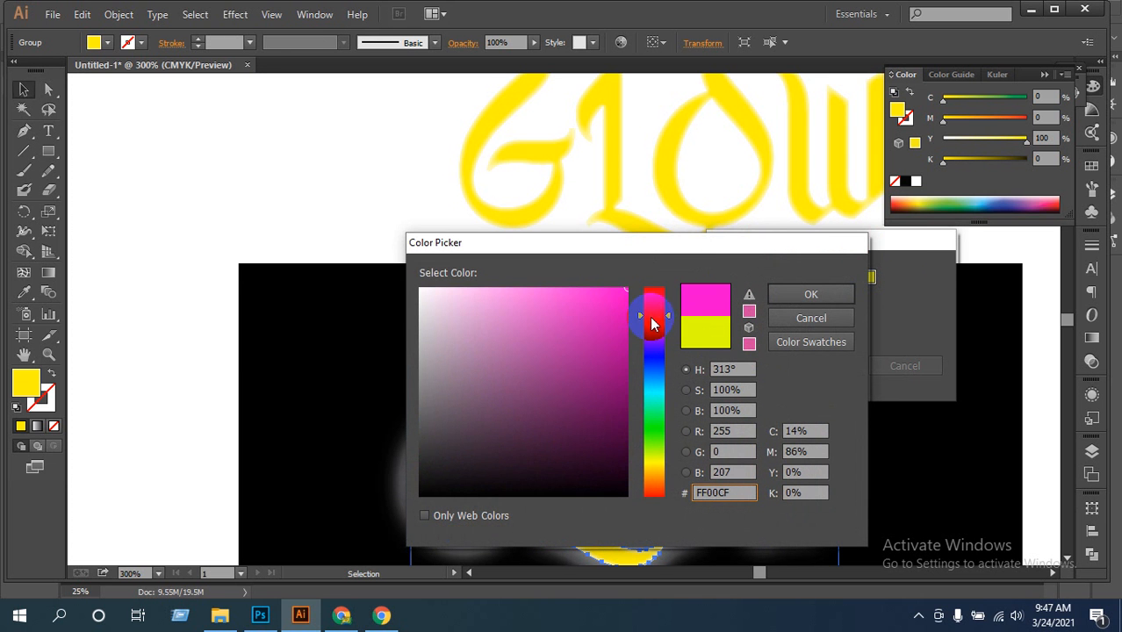
{"action": "left_click", "coordinate": [654, 490]}
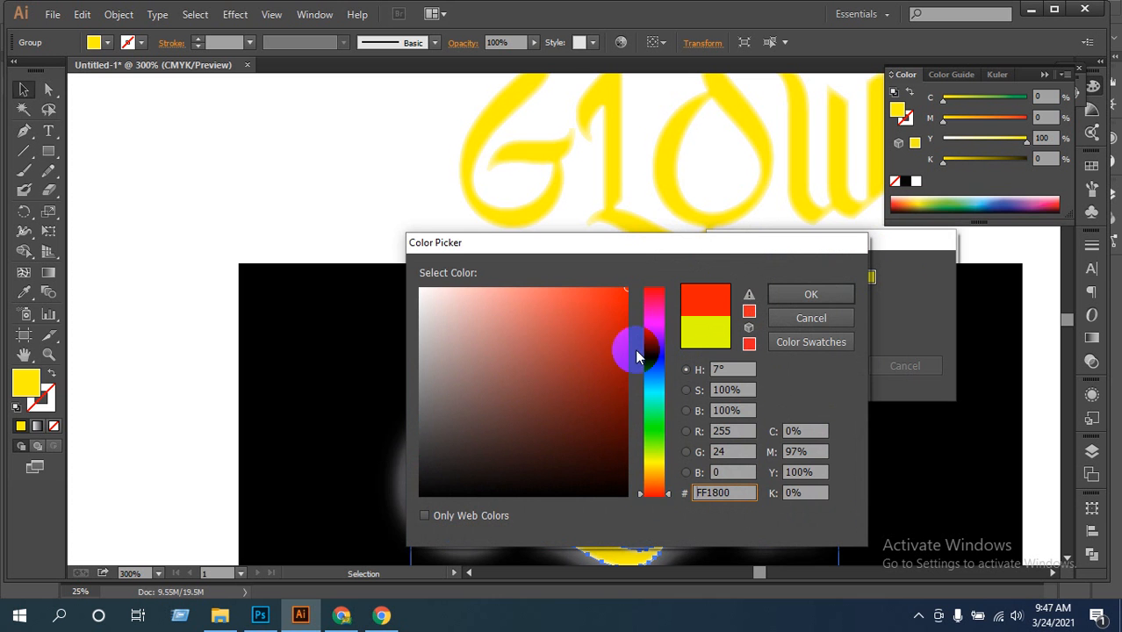
{"action": "left_click", "coordinate": [810, 294]}
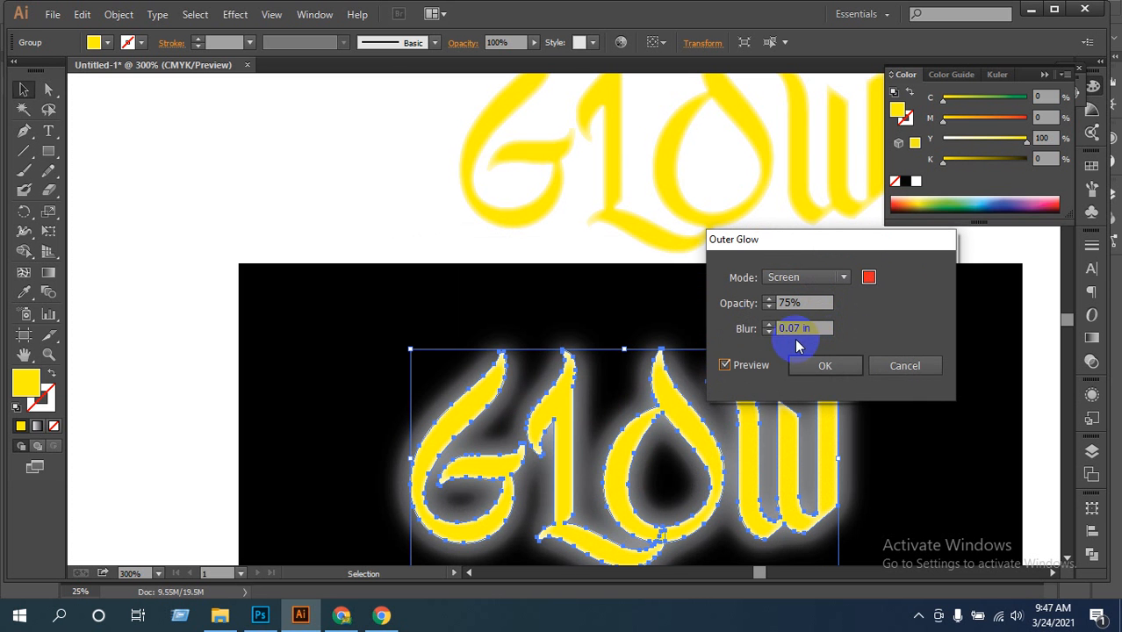
{"action": "left_click", "coordinate": [725, 365]}
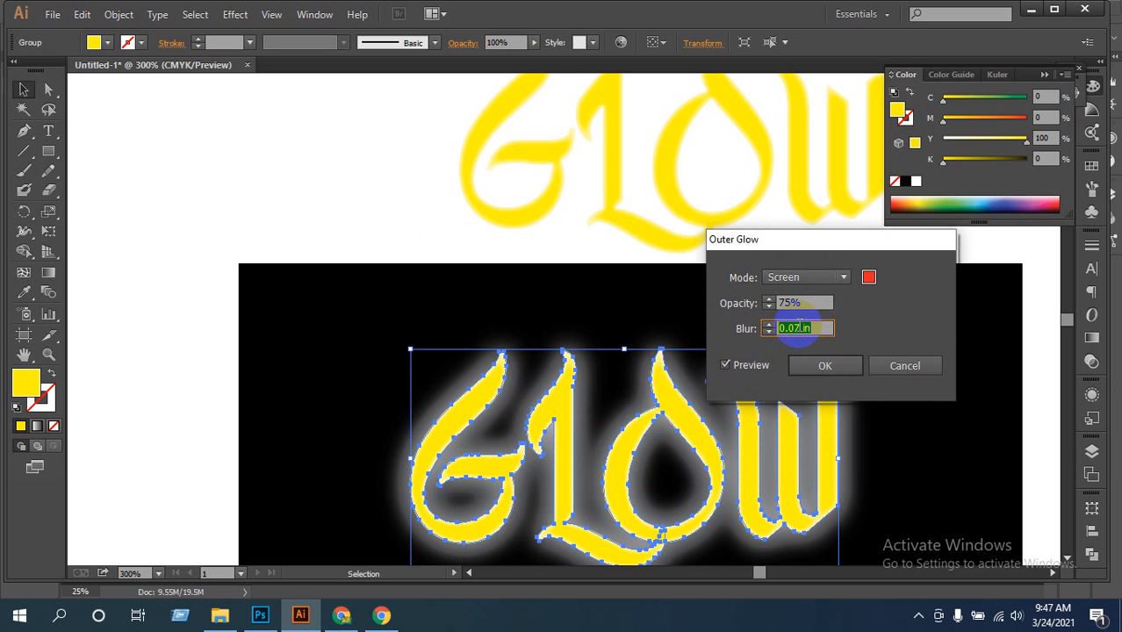
Set the Outer Glow opacity to 67% and the blur to 0.03 in, and refresh the preview
{"action": "triple_click", "coordinate": [800, 327]}
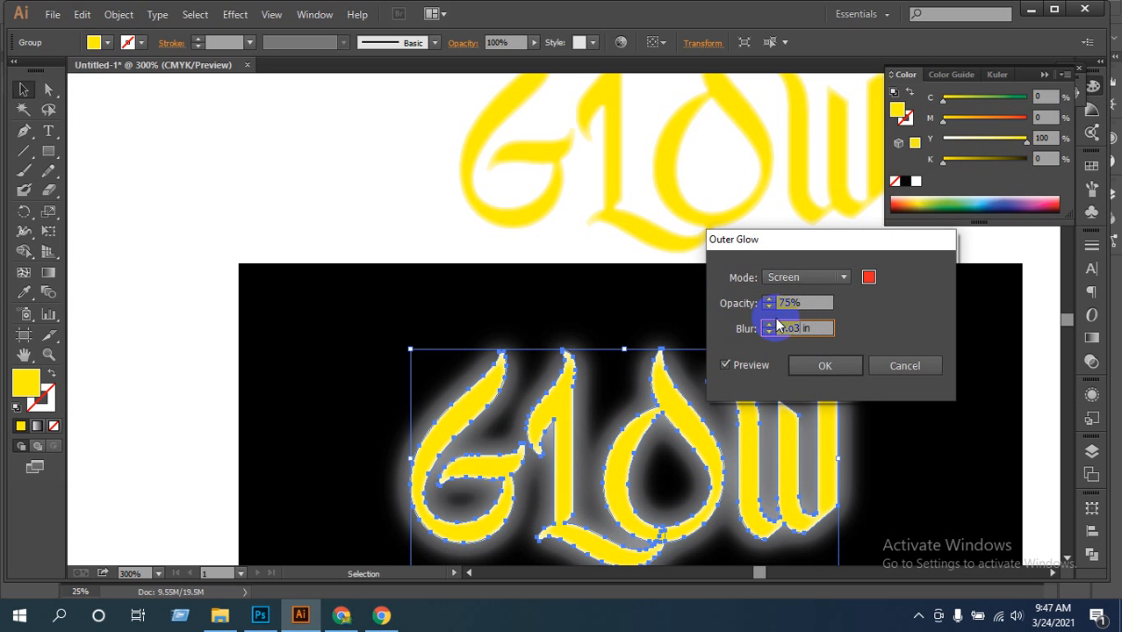
{"action": "left_click", "coordinate": [768, 307]}
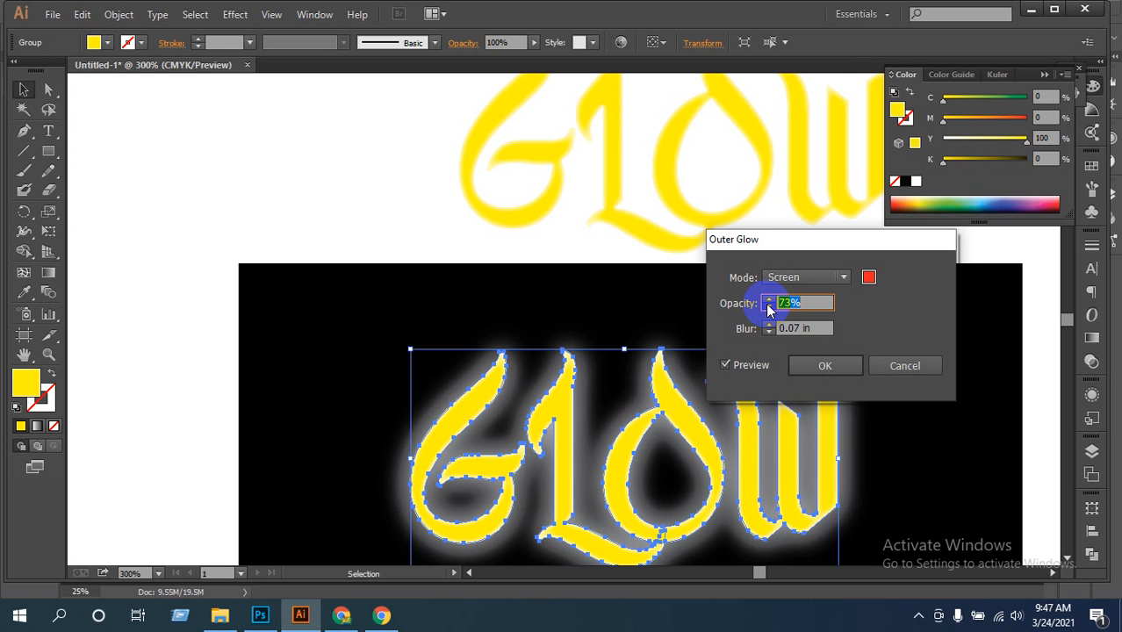
{"action": "left_click", "coordinate": [768, 307]}
{"action": "left_click", "coordinate": [768, 307]}
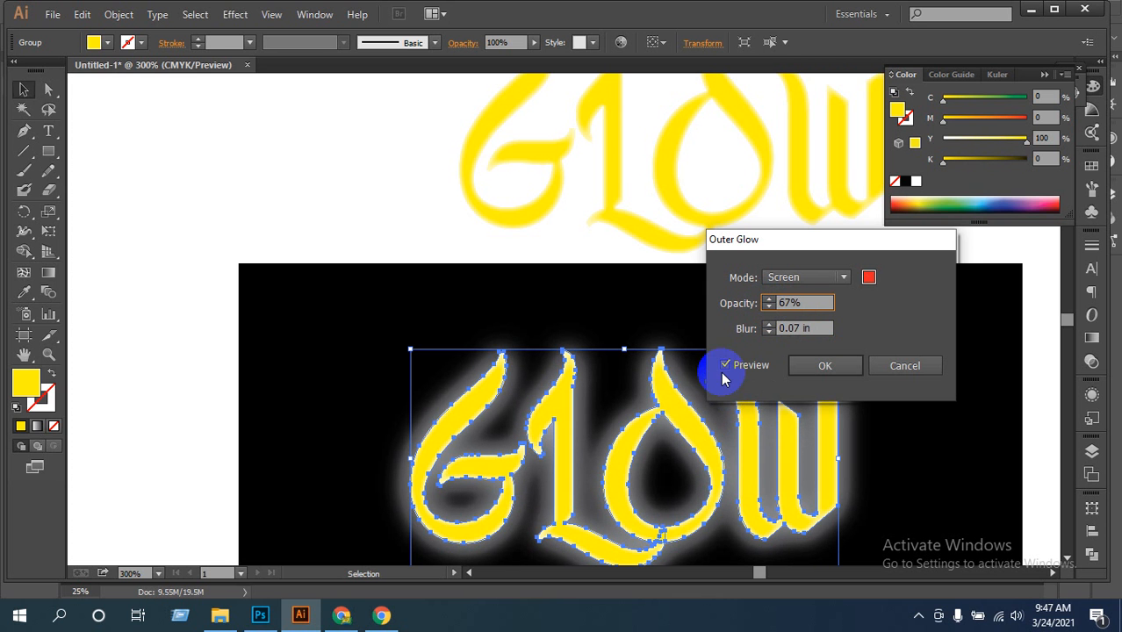
{"action": "left_click", "coordinate": [723, 366]}
{"action": "left_click", "coordinate": [816, 361]}
{"action": "left_click", "coordinate": [800, 330]}
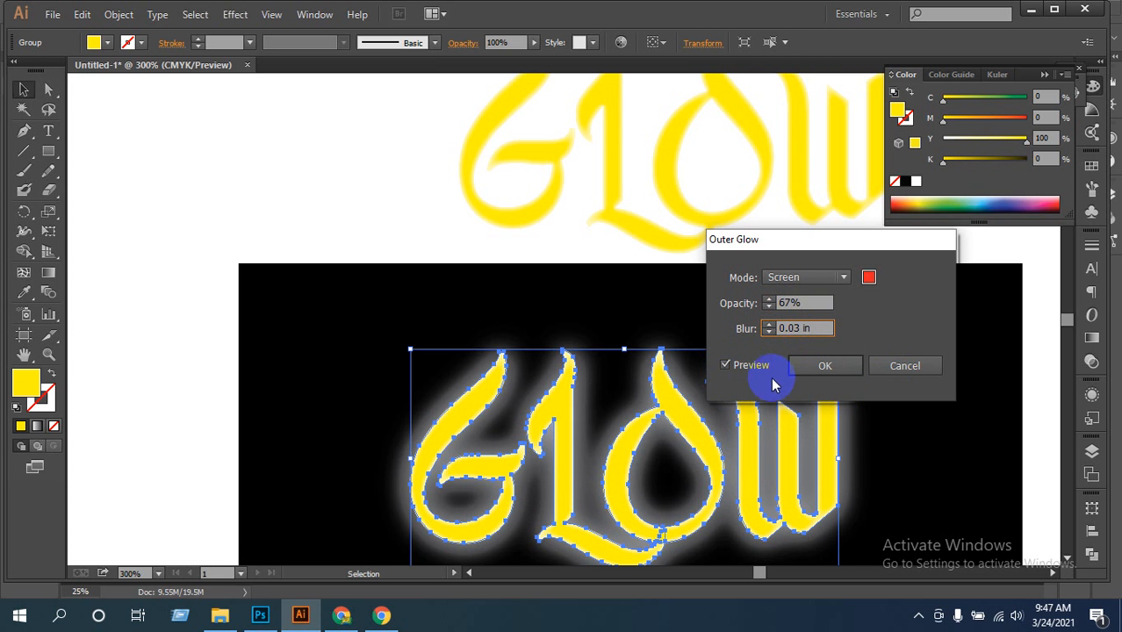
{"action": "left_click", "coordinate": [724, 366]}
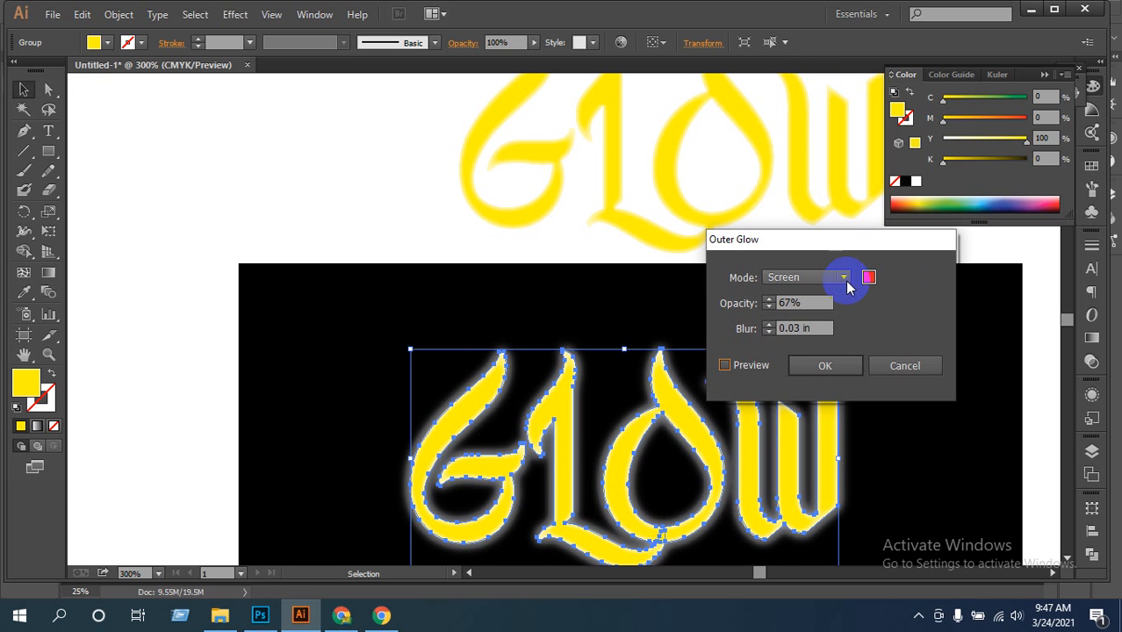
Try the Overlay and Color Burn blend modes for the Outer Glow
{"action": "left_click", "coordinate": [843, 281]}
{"action": "left_click", "coordinate": [799, 355]}
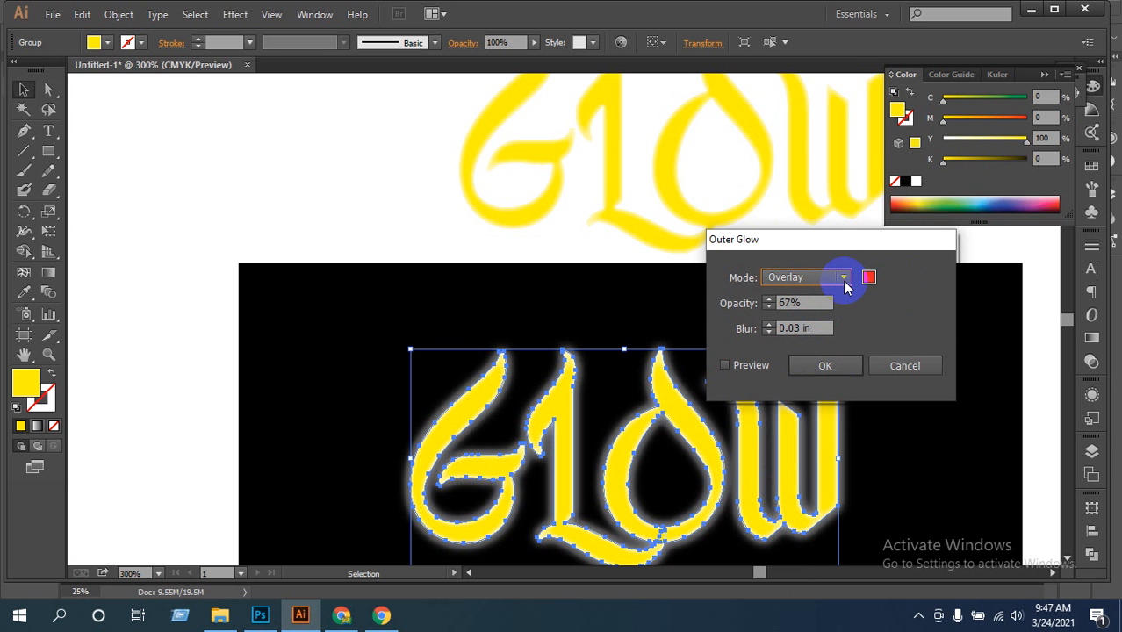
{"action": "left_click", "coordinate": [844, 280]}
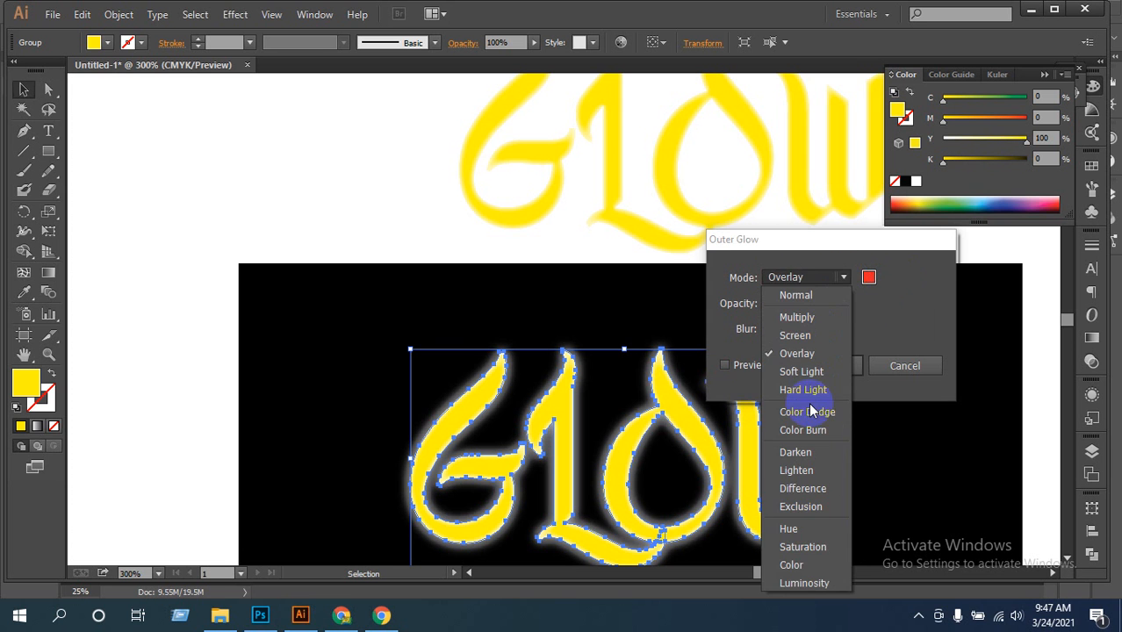
{"action": "left_click", "coordinate": [801, 432]}
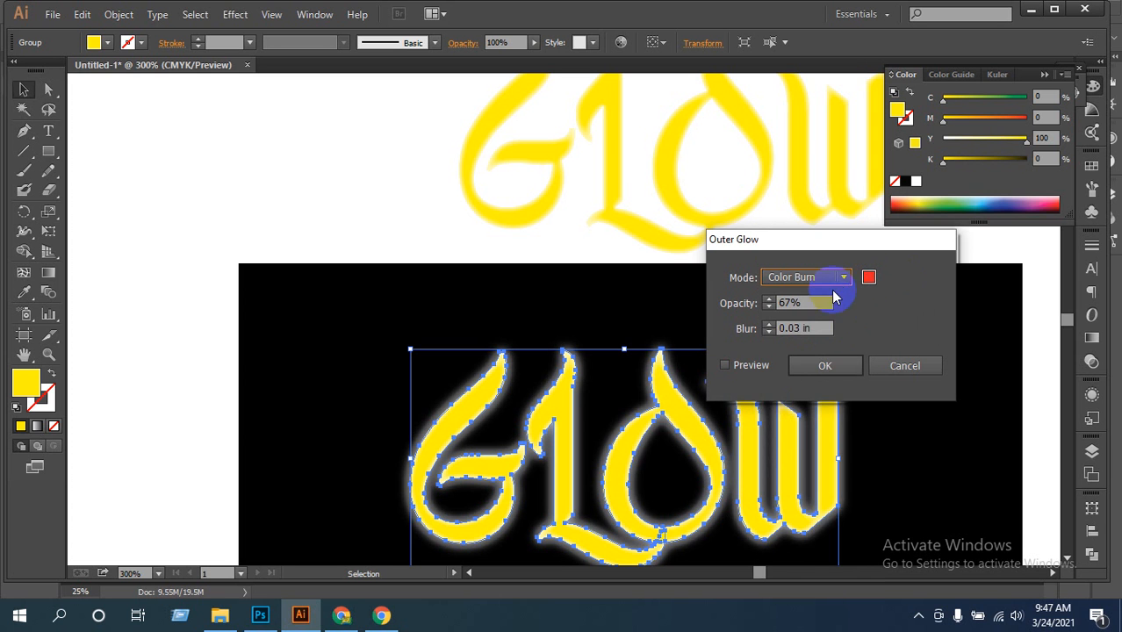
Set the Outer Glow blend mode to Screen, apply the effect to the front GLOW copy, and deselect it
{"action": "left_click", "coordinate": [843, 278]}
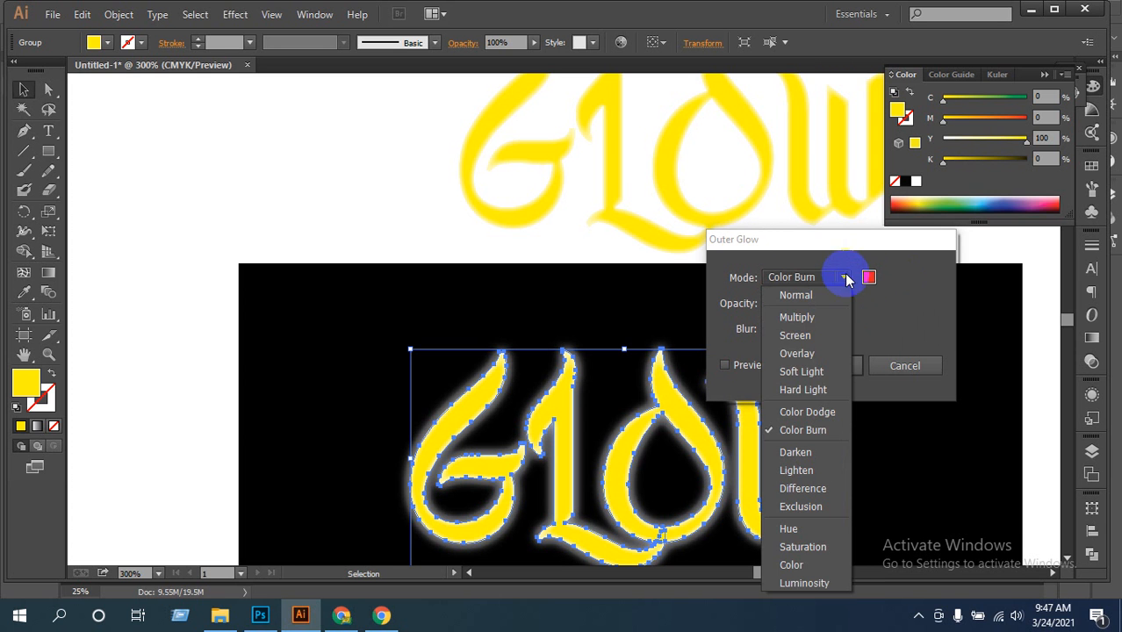
{"action": "left_click", "coordinate": [803, 337]}
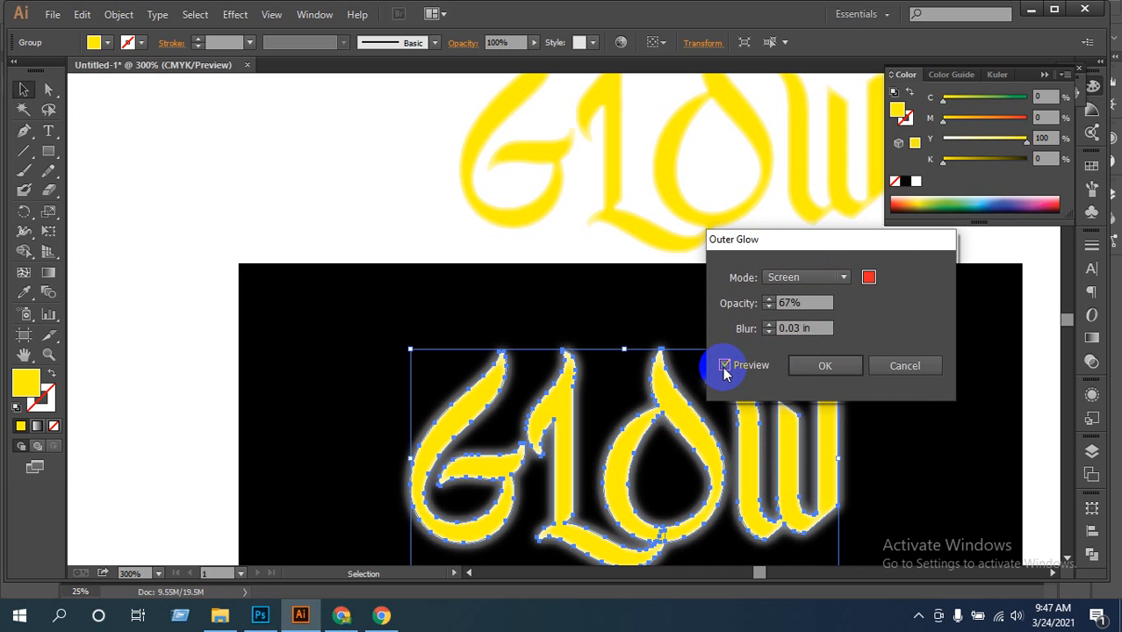
{"action": "left_click", "coordinate": [825, 366]}
{"action": "left_click", "coordinate": [922, 456]}
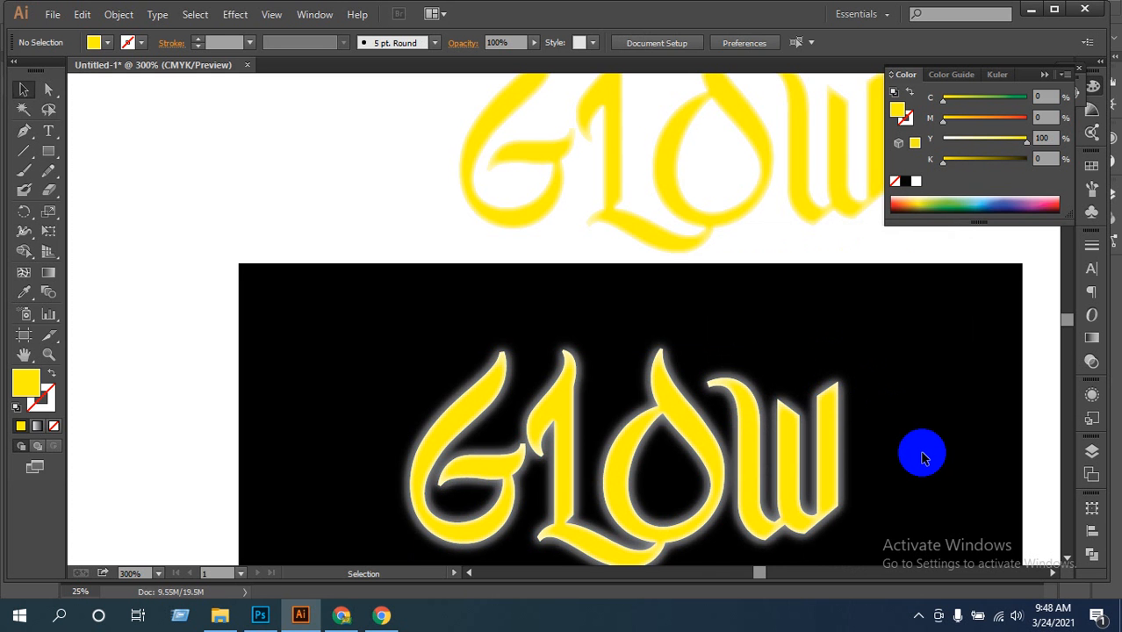
Move the feathered GLOW letters from the white area back onto the black rectangle, aligned with the outer-glow copy
{"action": "scroll", "coordinate": [856, 413], "scroll_direction": "down", "scroll_amount": 1}
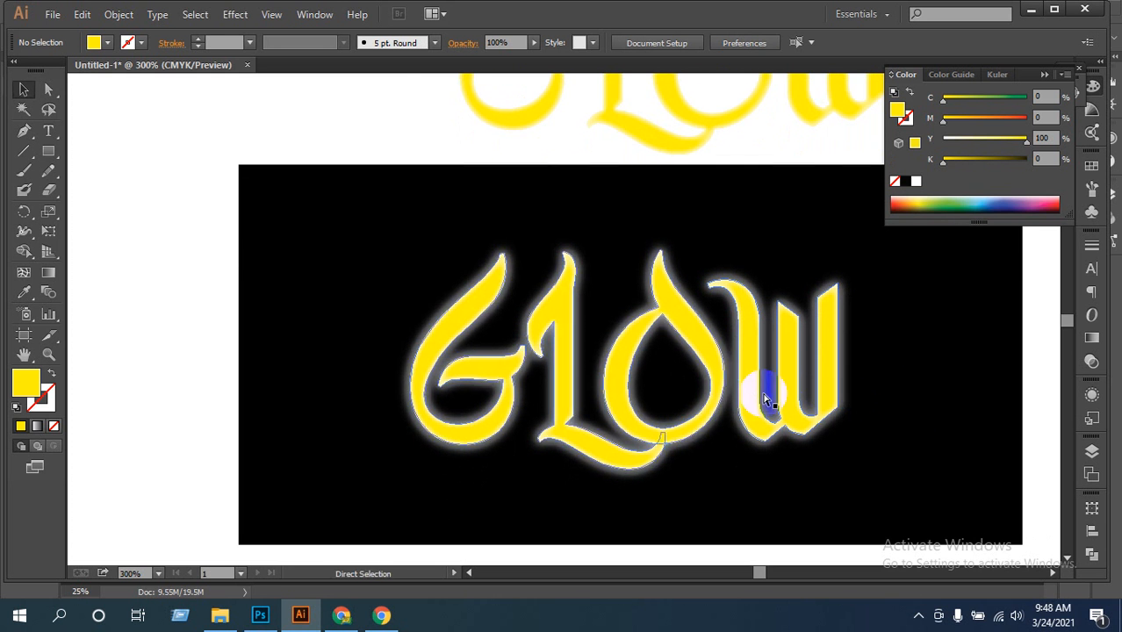
{"action": "key", "text": "ctrl+minus"}
{"action": "left_click_drag", "start_coordinate": [653, 406], "coordinate": [802, 488]}
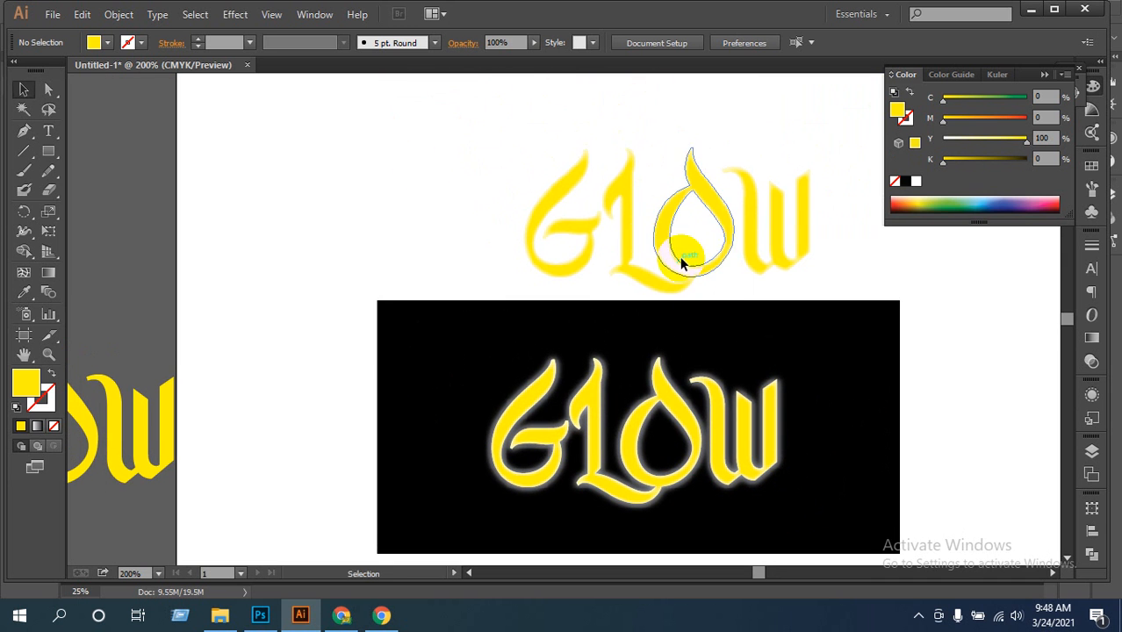
{"action": "left_click_drag", "start_coordinate": [621, 239], "coordinate": [584, 446]}
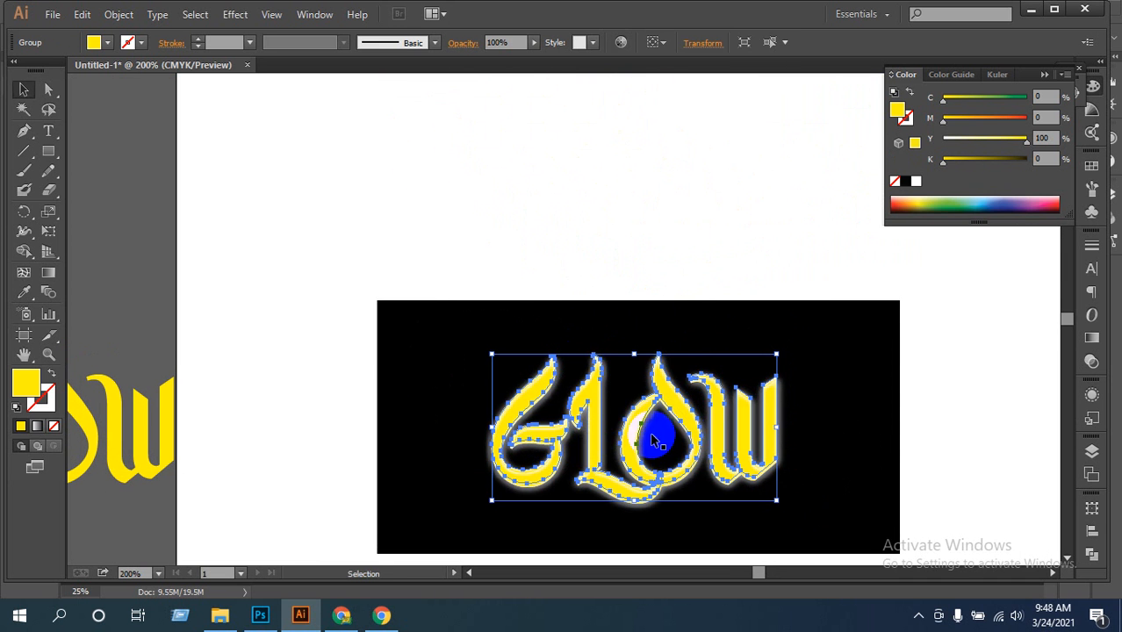
Separate the outer-glow copy from the feathered letters, shift both so they sit side by side across the black rectangle, and deselect them
{"action": "left_click_drag", "start_coordinate": [782, 425], "coordinate": [1023, 410]}
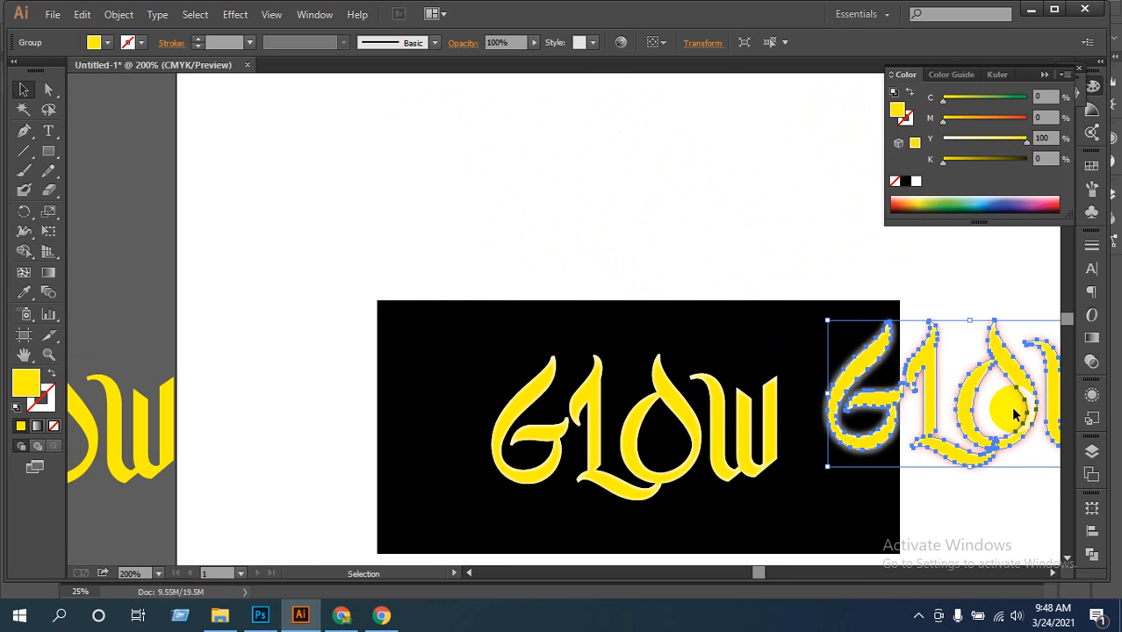
{"action": "left_click_drag", "start_coordinate": [726, 491], "coordinate": [795, 418]}
{"action": "scroll", "coordinate": [740, 428], "scroll_direction": "down", "scroll_amount": 1}
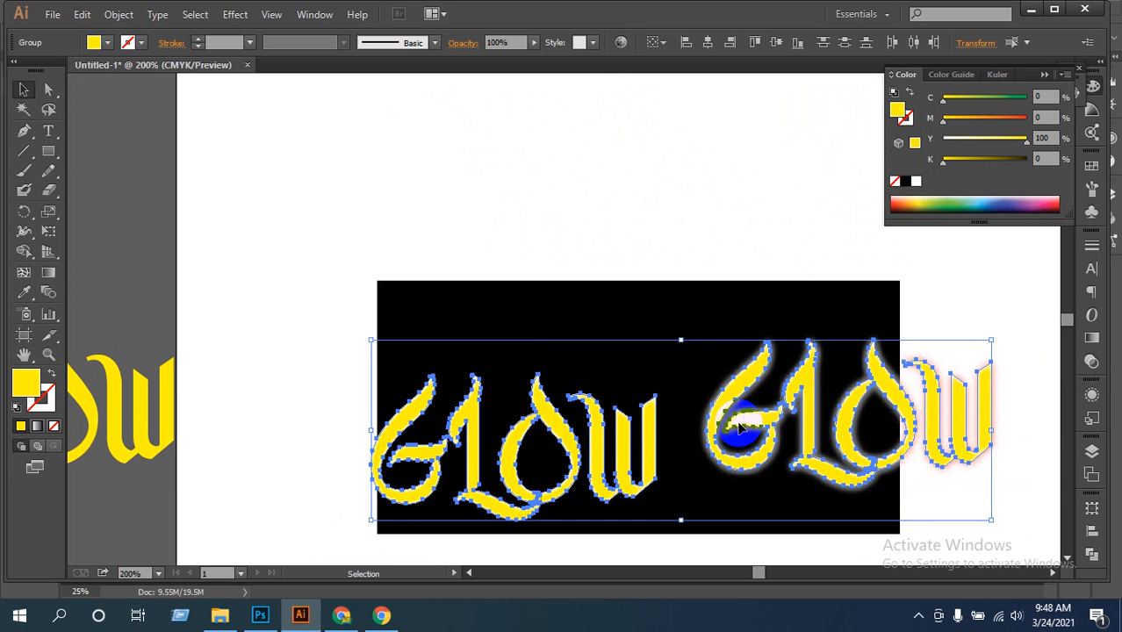
{"action": "scroll", "coordinate": [741, 428], "scroll_direction": "down", "scroll_amount": 1}
{"action": "left_click", "coordinate": [626, 320]}
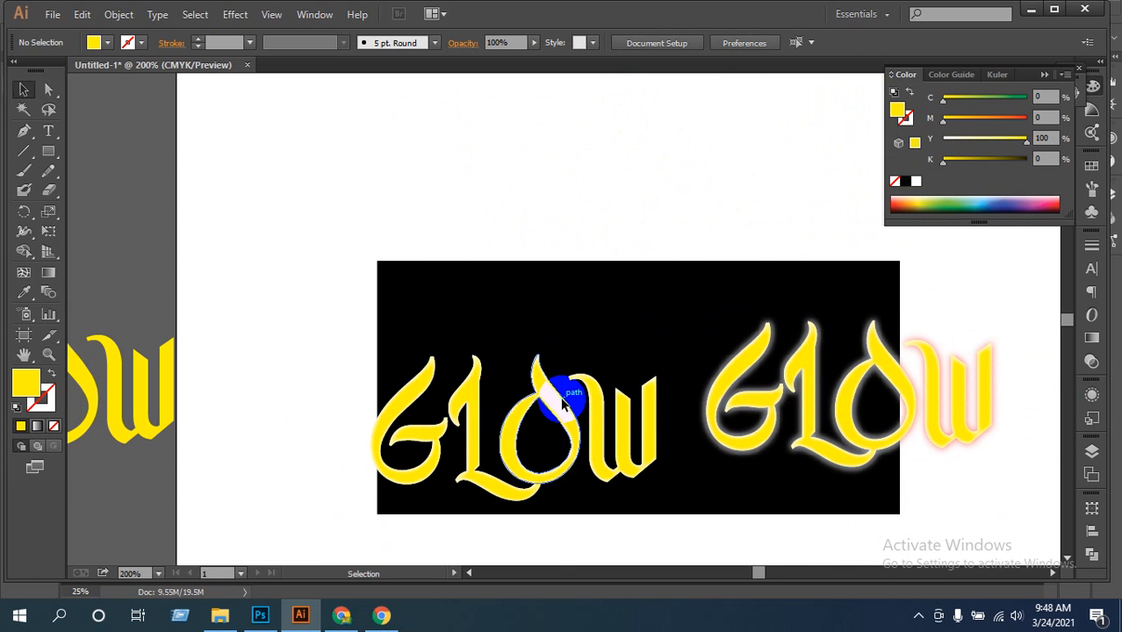
Move the feathered GLOW letters off the black rectangle to the artboard's edge, and centre the outer-glow copy alone on the rectangle
{"action": "left_click_drag", "start_coordinate": [563, 402], "coordinate": [252, 164]}
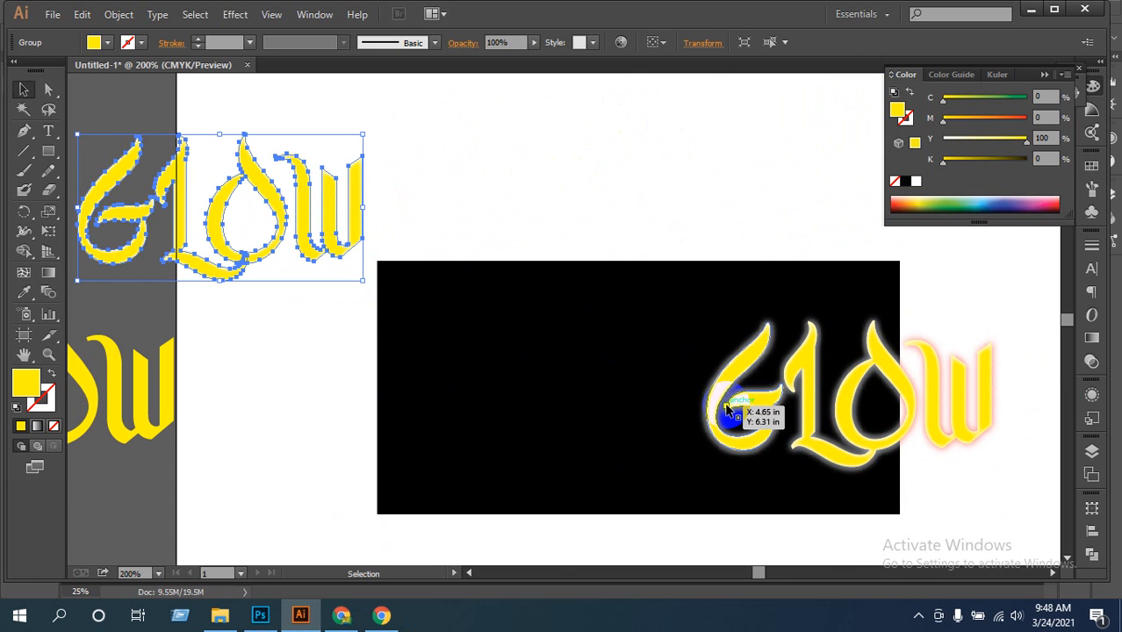
{"action": "left_click", "coordinate": [727, 409]}
{"action": "left_click_drag", "start_coordinate": [874, 396], "coordinate": [676, 381]}
{"action": "left_click", "coordinate": [881, 438]}
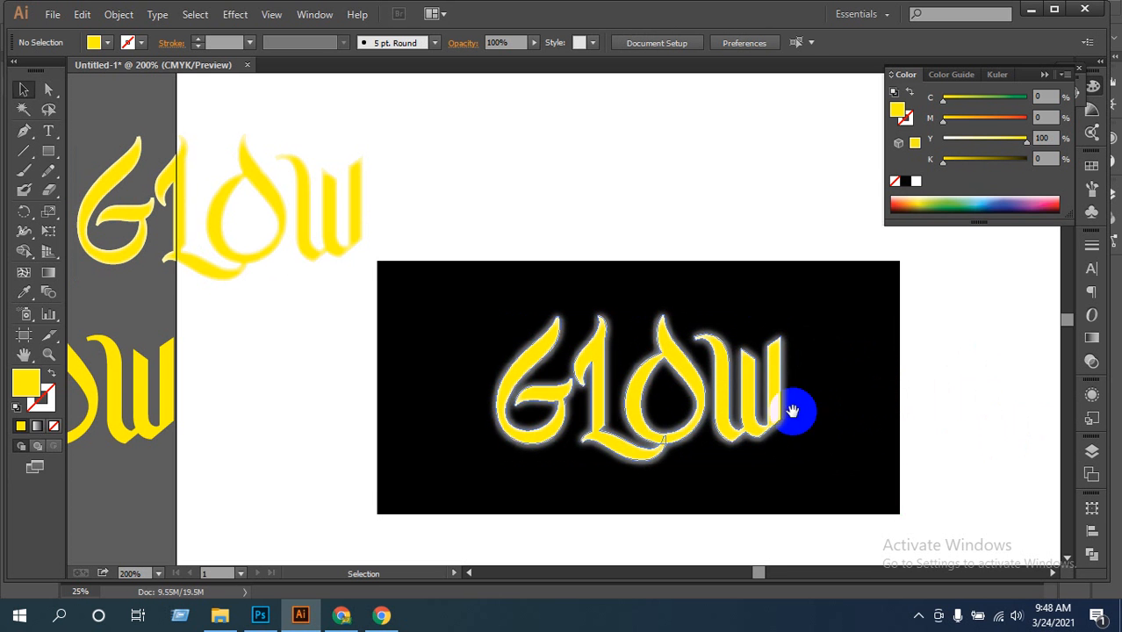
Draw a rectangle below the black rectangle and fill it with red: M 99.22%, Y 62.75%
{"action": "left_click_drag", "start_coordinate": [753, 401], "coordinate": [849, 329]}
{"action": "left_click_drag", "start_coordinate": [560, 363], "coordinate": [636, 279]}
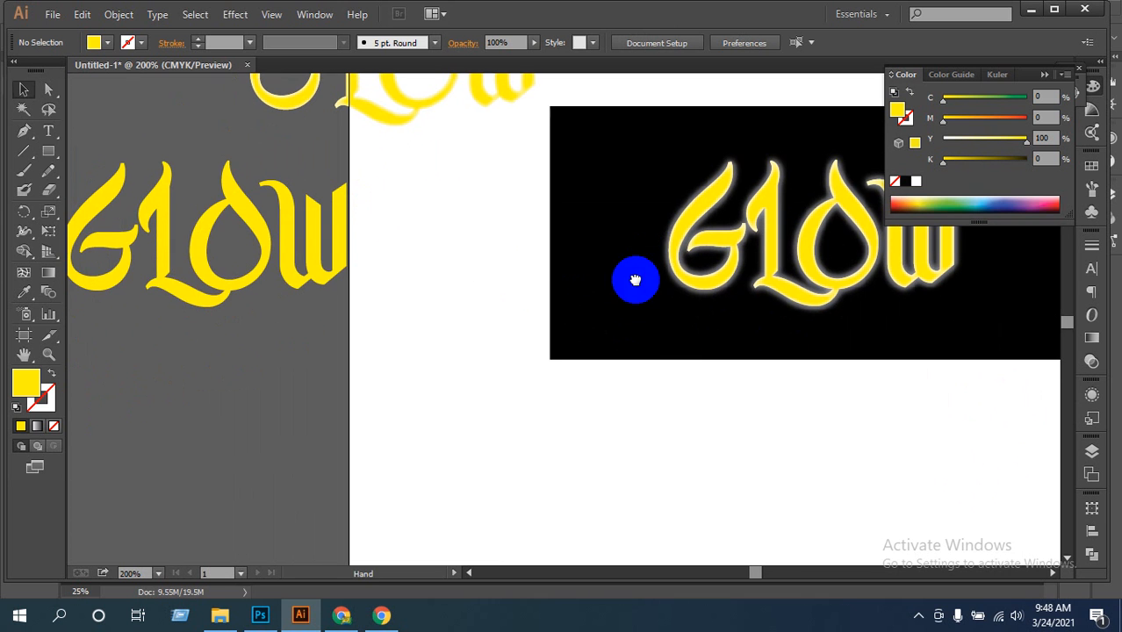
{"action": "left_click", "coordinate": [48, 150]}
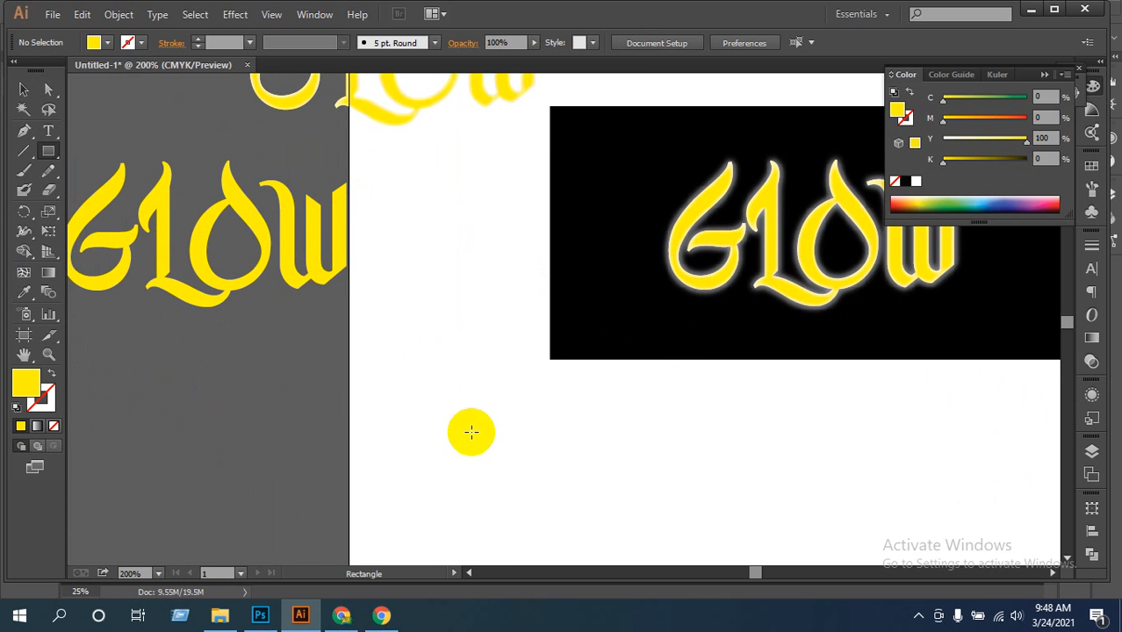
{"action": "scroll", "coordinate": [468, 431], "scroll_direction": "down", "scroll_amount": 2}
{"action": "left_click_drag", "start_coordinate": [441, 348], "coordinate": [728, 512]}
{"action": "left_click_drag", "start_coordinate": [717, 501], "coordinate": [758, 513]}
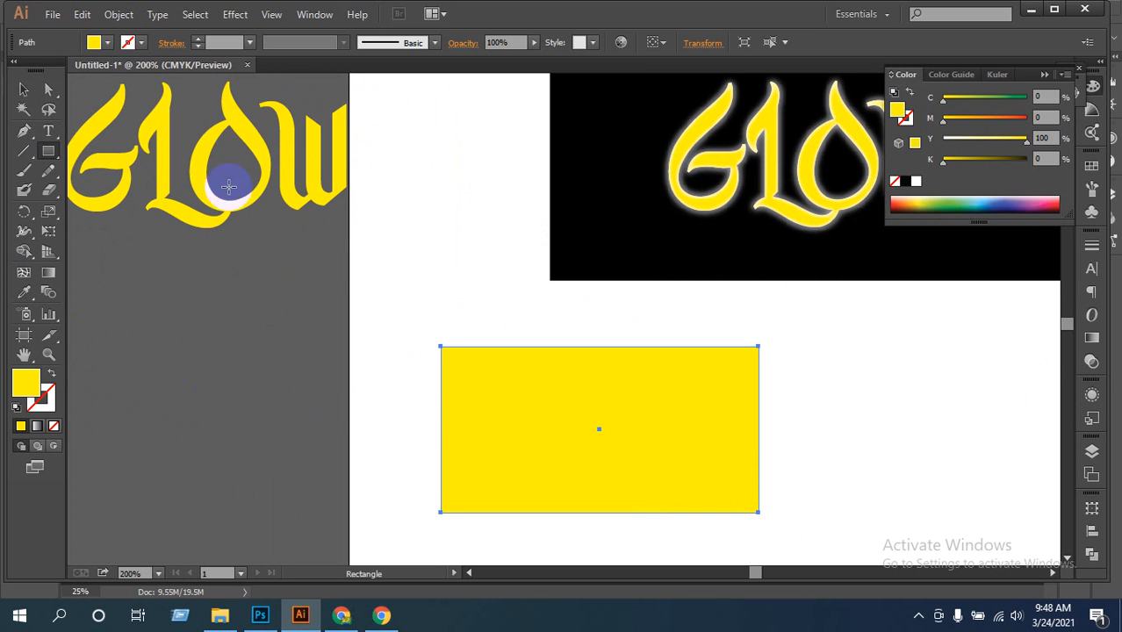
{"action": "left_click", "coordinate": [1056, 197]}
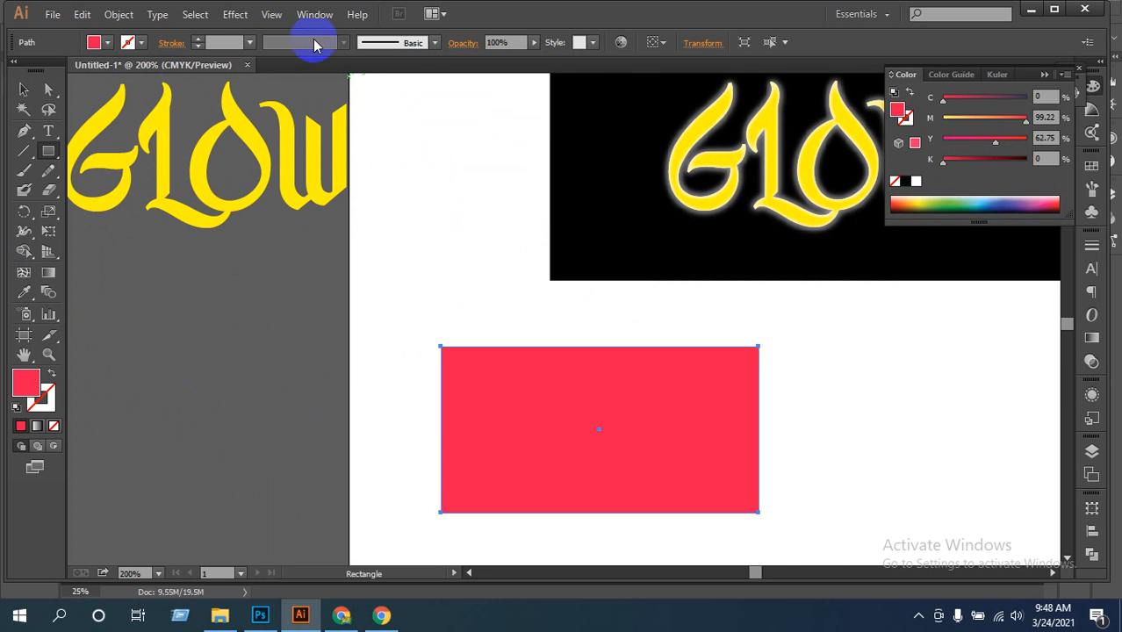
Preview the Round Corners effect on the red rectangle with a 0.139 in radius, and cancel it
{"action": "left_click", "coordinate": [232, 15]}
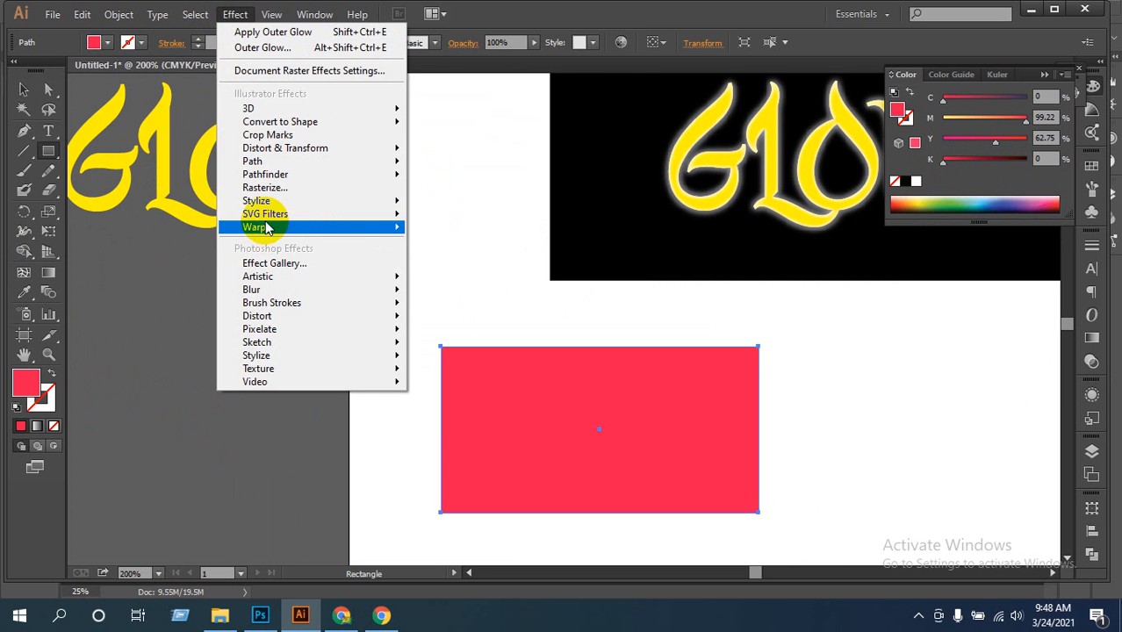
{"action": "mouse_move", "coordinate": [279, 201]}
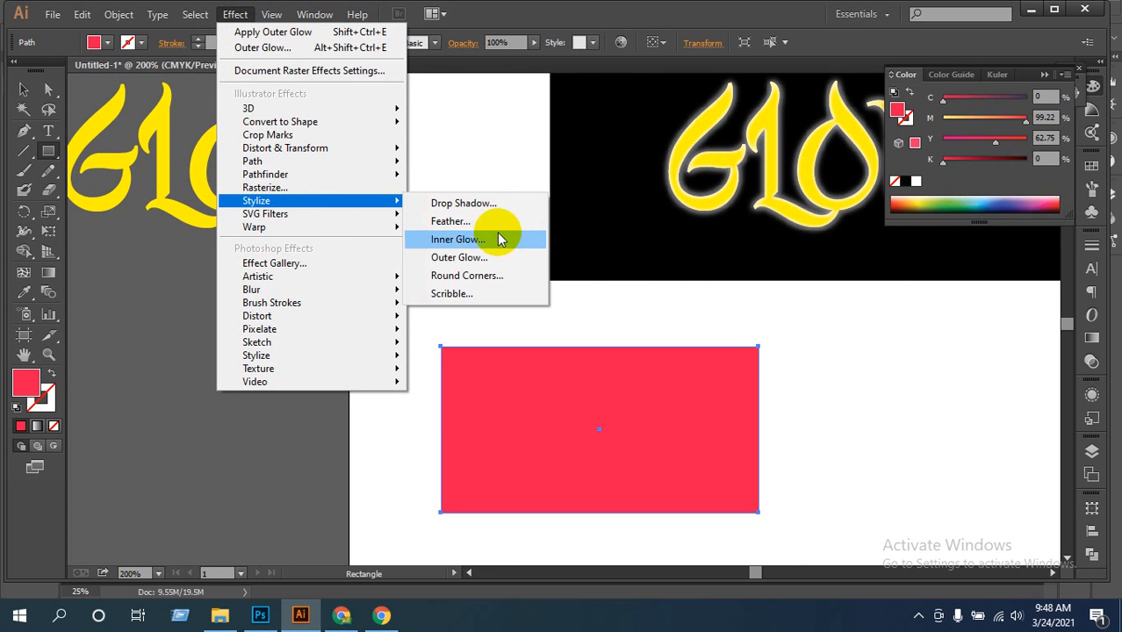
{"action": "left_click", "coordinate": [490, 279]}
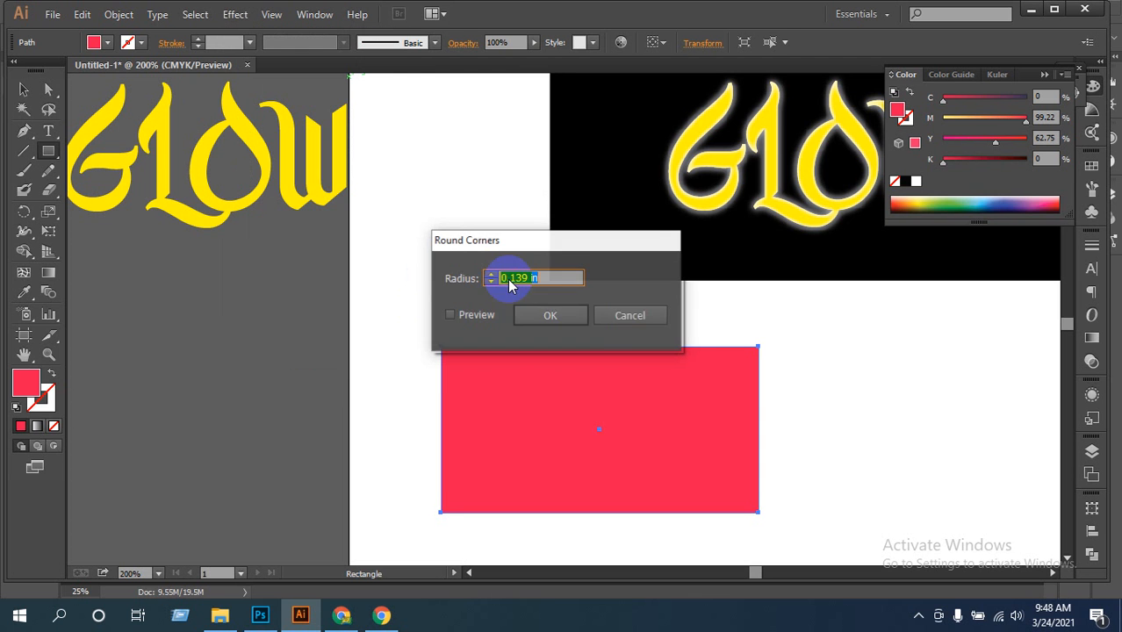
{"action": "left_click", "coordinate": [449, 314]}
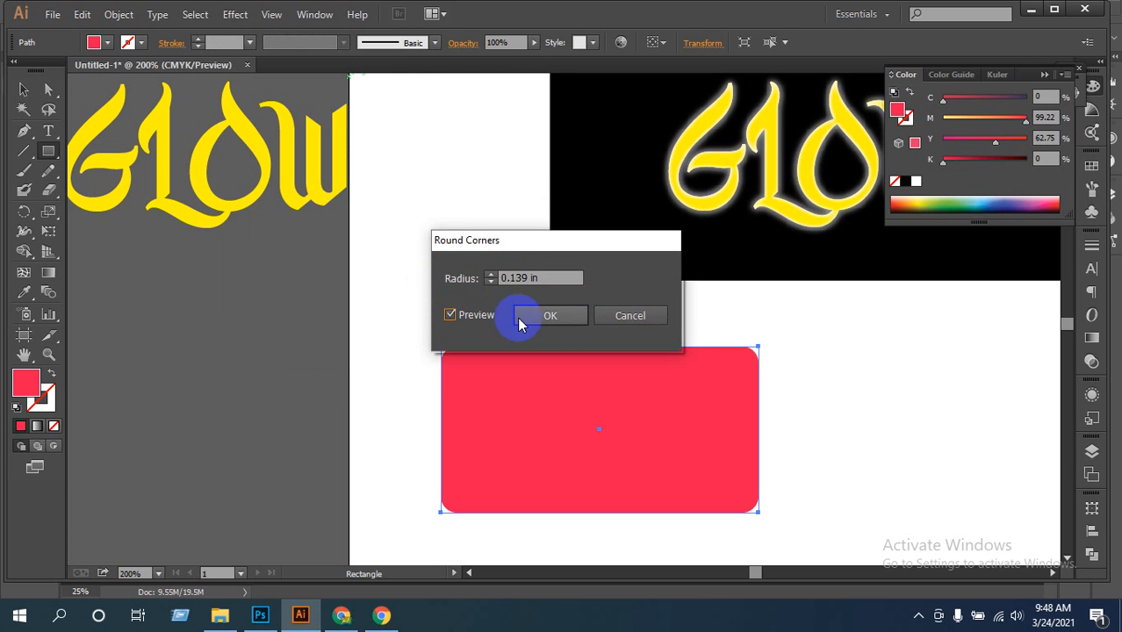
{"action": "left_click", "coordinate": [638, 321]}
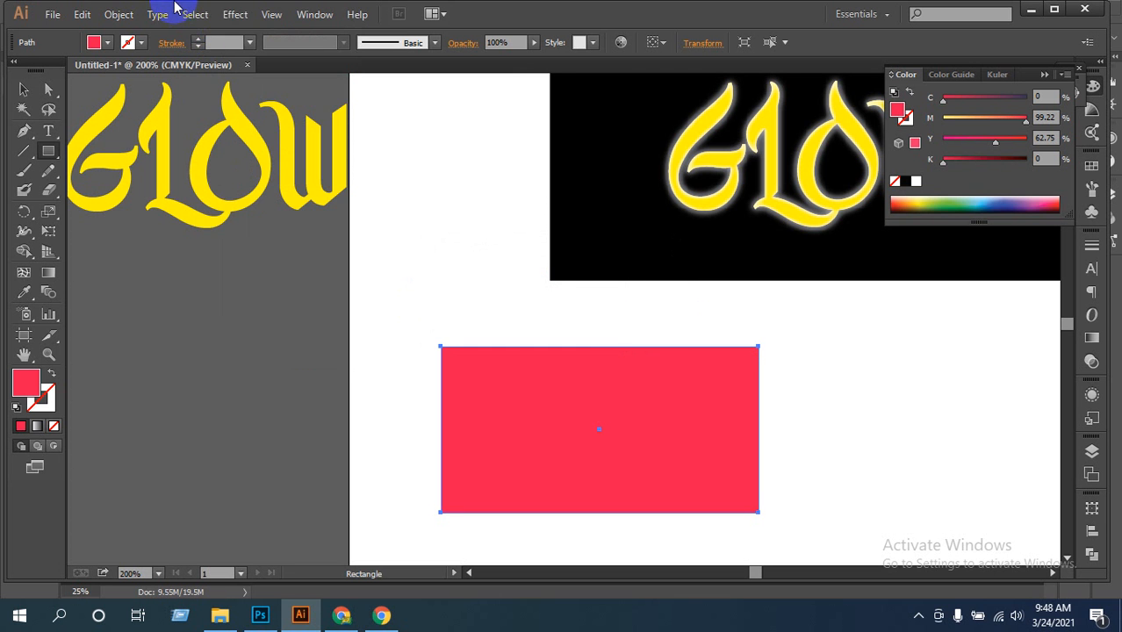
Open the Scribble effect for the red rectangle and preview its Default preset with the options dialog clear of the shape
{"action": "left_click", "coordinate": [233, 14]}
{"action": "mouse_move", "coordinate": [266, 219]}
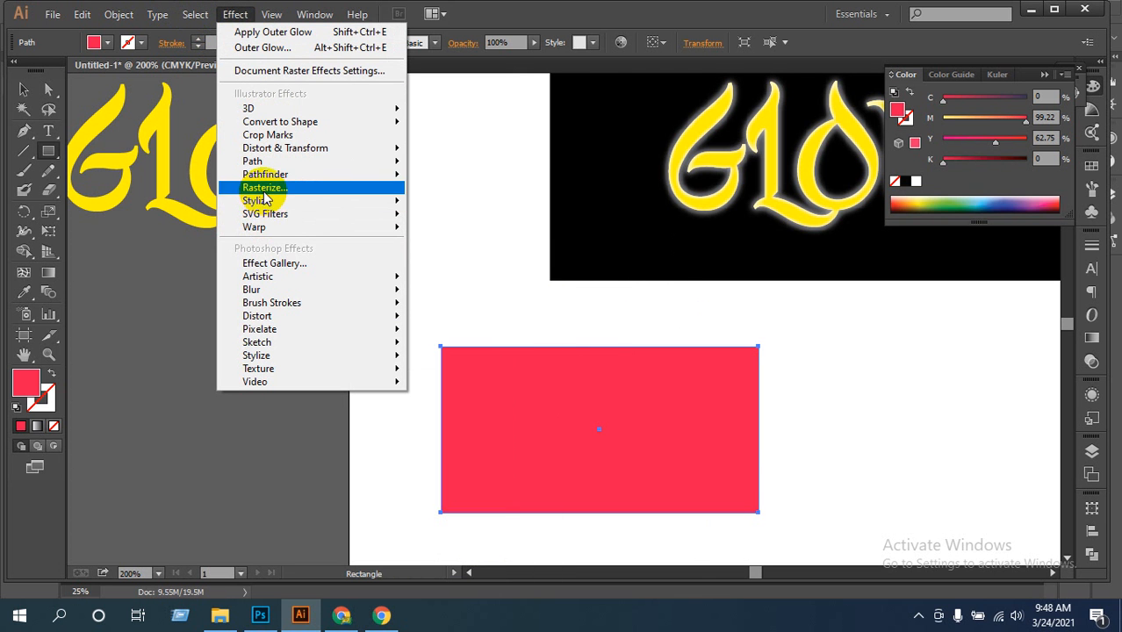
{"action": "mouse_move", "coordinate": [347, 202]}
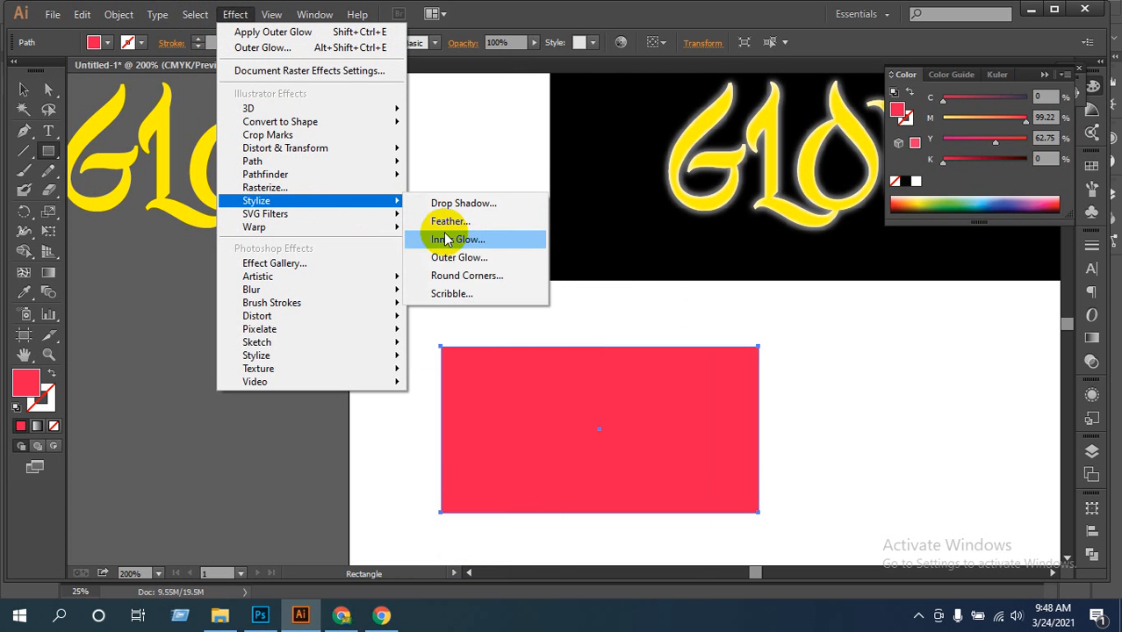
{"action": "left_click", "coordinate": [451, 294]}
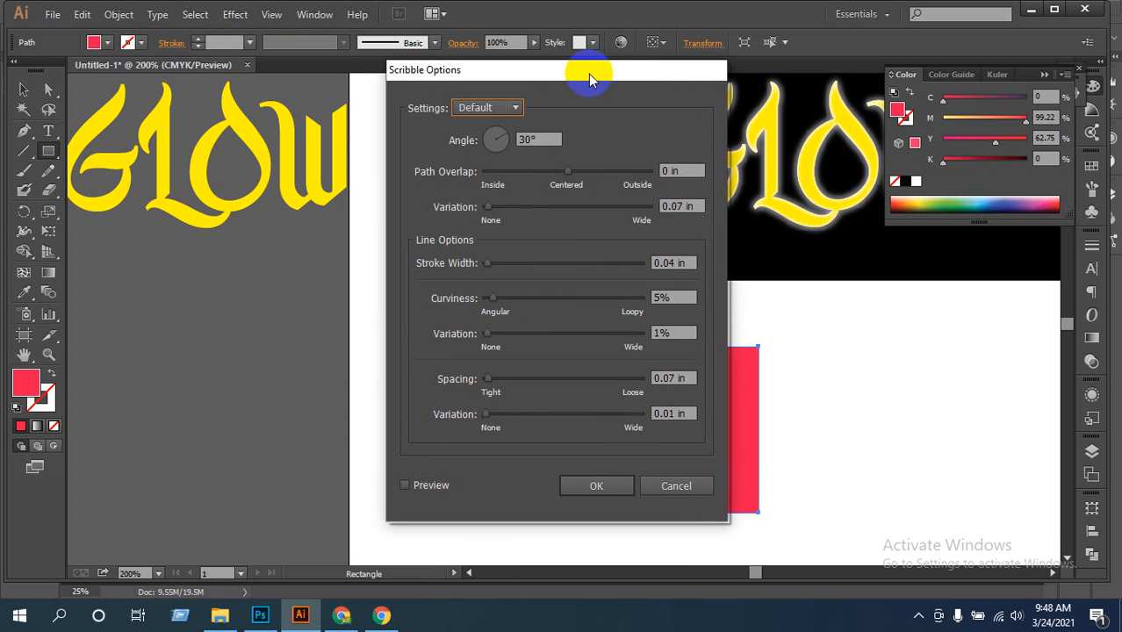
{"action": "mouse_move", "coordinate": [589, 72]}
{"action": "left_mouse_down"}
{"action": "mouse_move", "coordinate": [902, 66]}
{"action": "mouse_move", "coordinate": [886, 64]}
{"action": "left_mouse_up"}
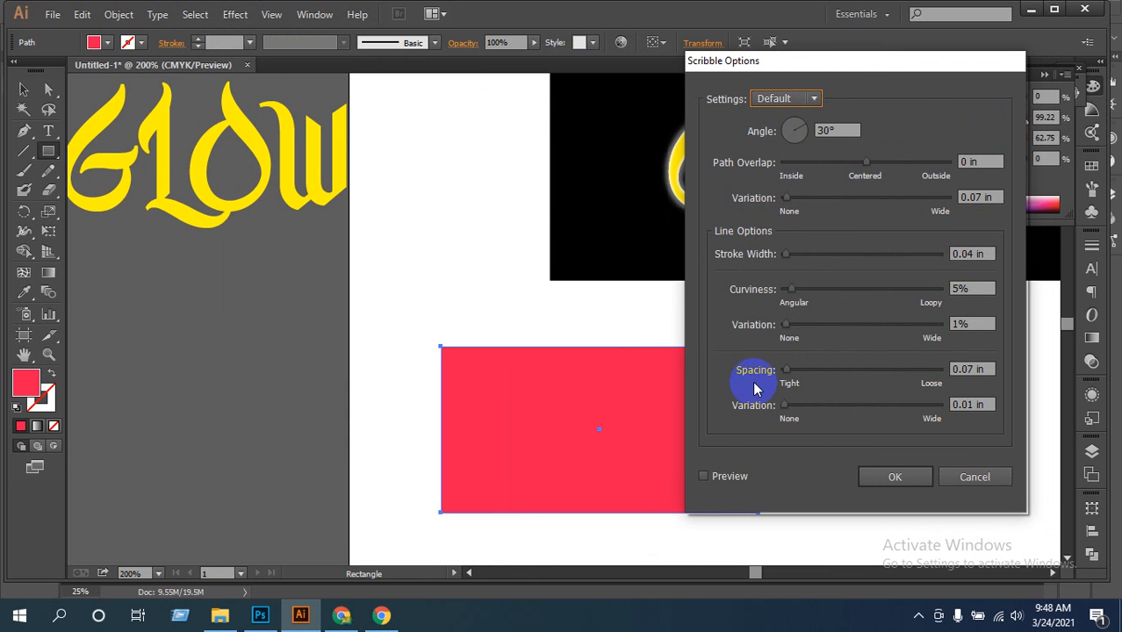
{"action": "left_click", "coordinate": [704, 477]}
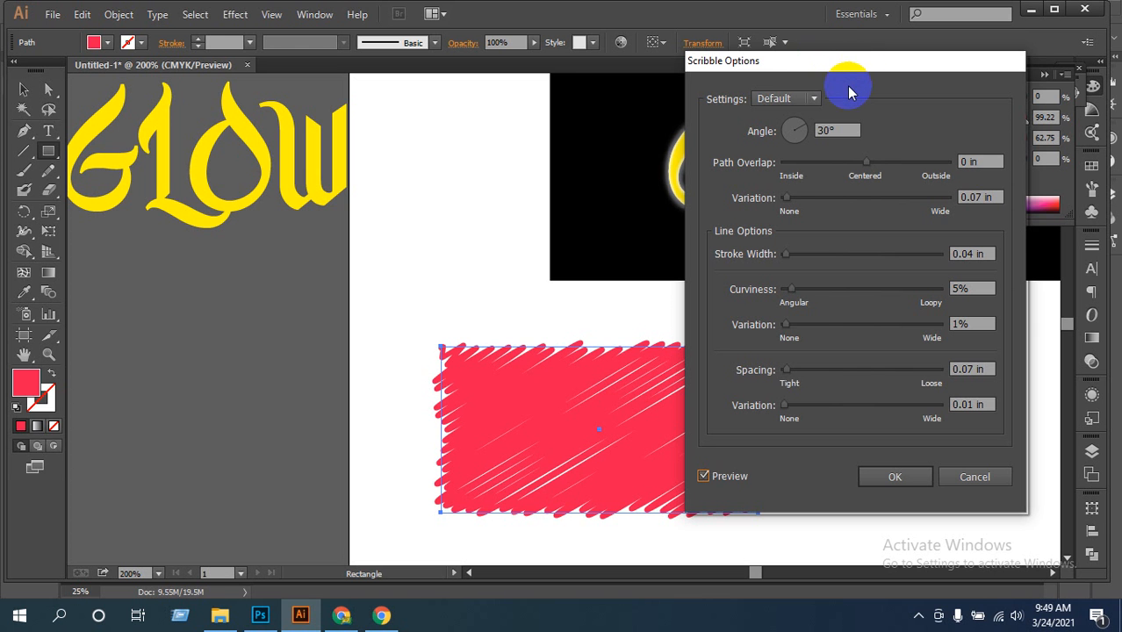
{"action": "left_click_drag", "start_coordinate": [802, 58], "coordinate": [861, 43]}
Try the Childlike Scribble preset on the red rectangle, and apply the Dense preset instead
{"action": "left_click", "coordinate": [880, 84]}
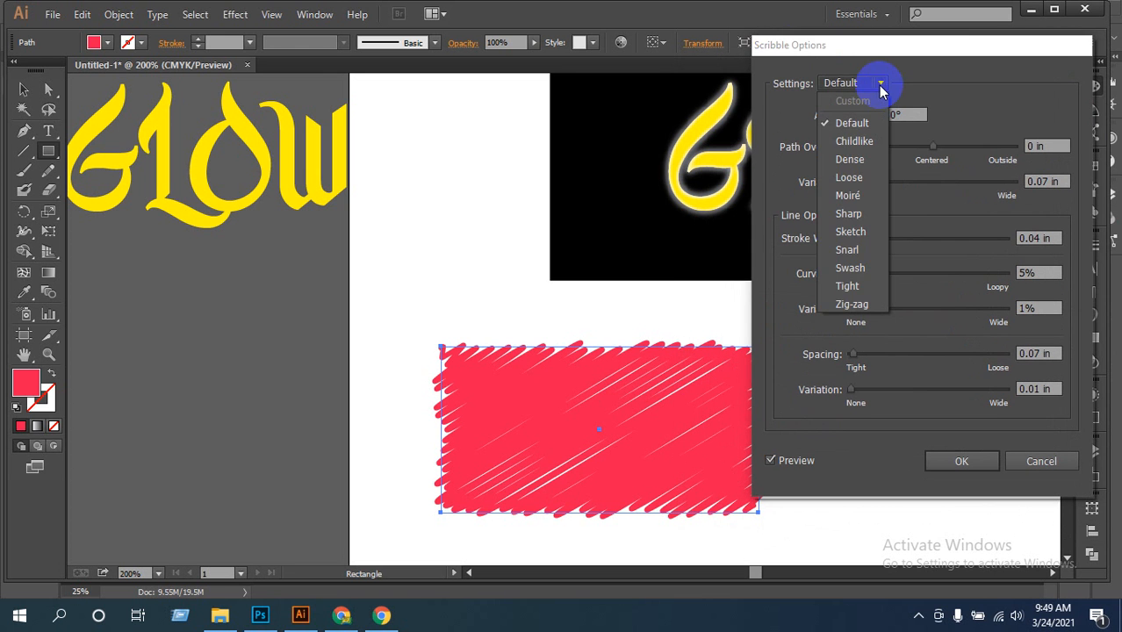
{"action": "left_click", "coordinate": [851, 141]}
{"action": "left_click", "coordinate": [881, 85]}
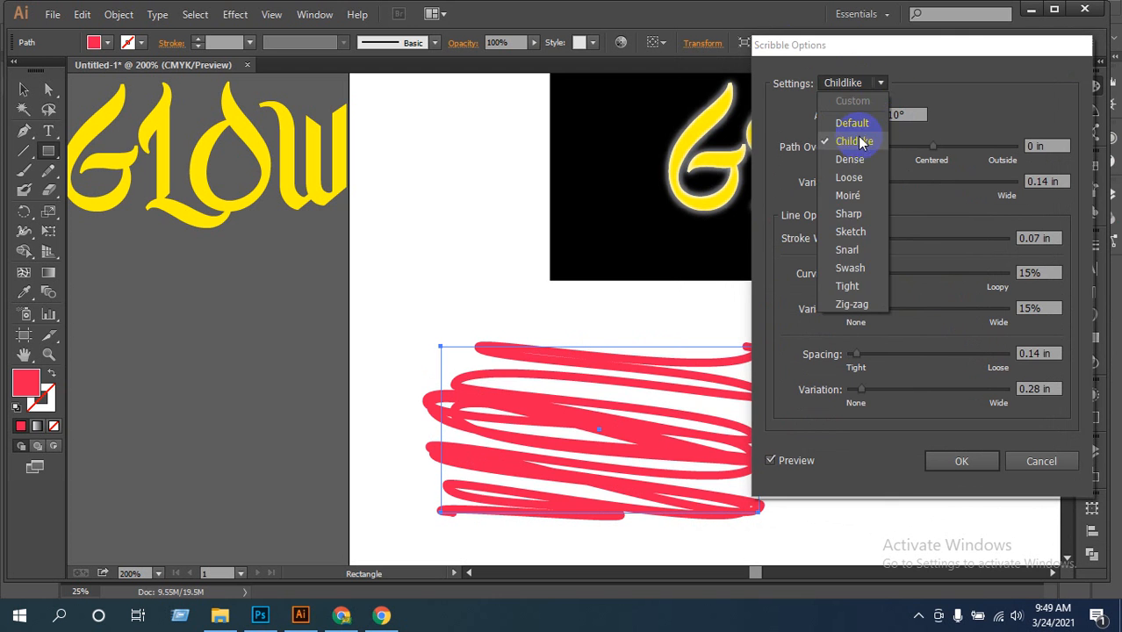
{"action": "left_click", "coordinate": [848, 150]}
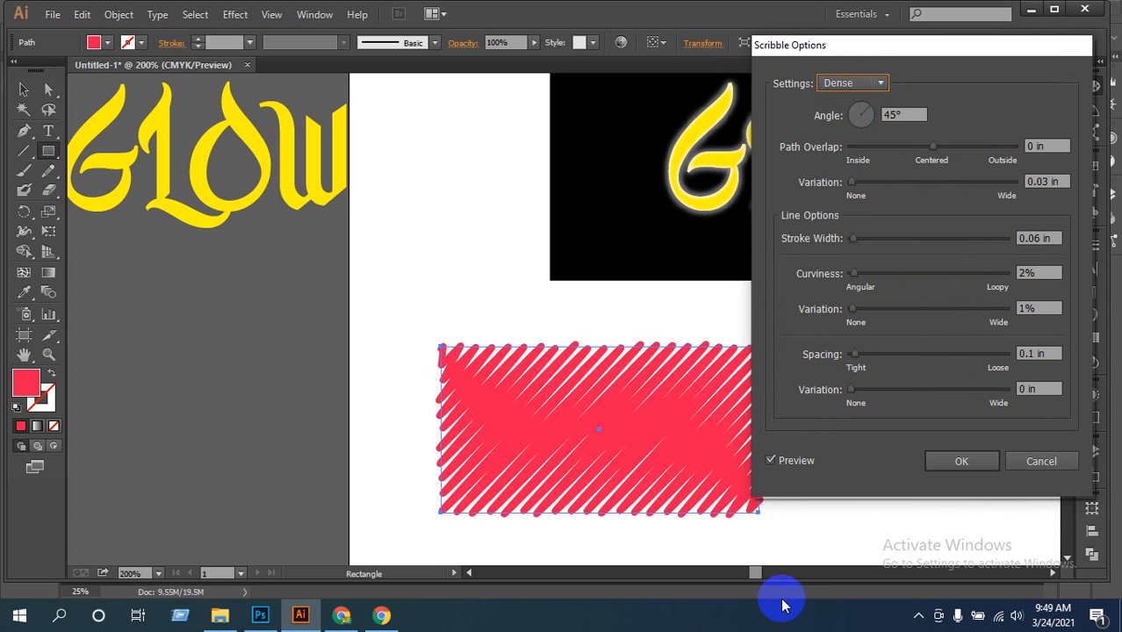
{"action": "left_click", "coordinate": [962, 461]}
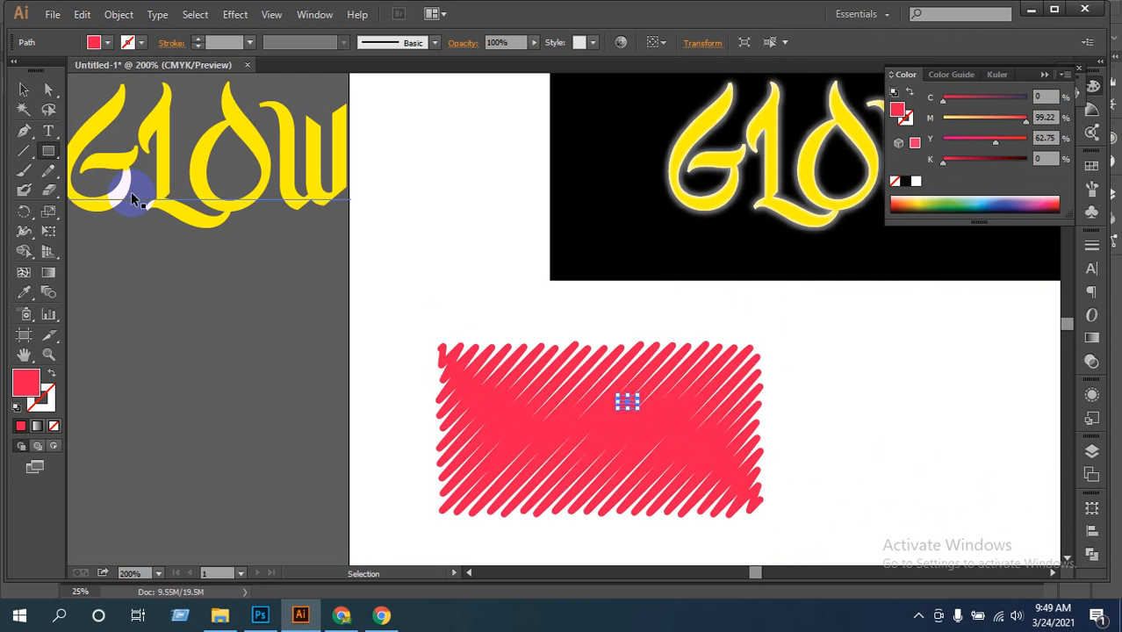
Move the scribbled rectangle sideways across the artboard's edge, below the plain yellow GLOW text
{"action": "left_click", "coordinate": [24, 89]}
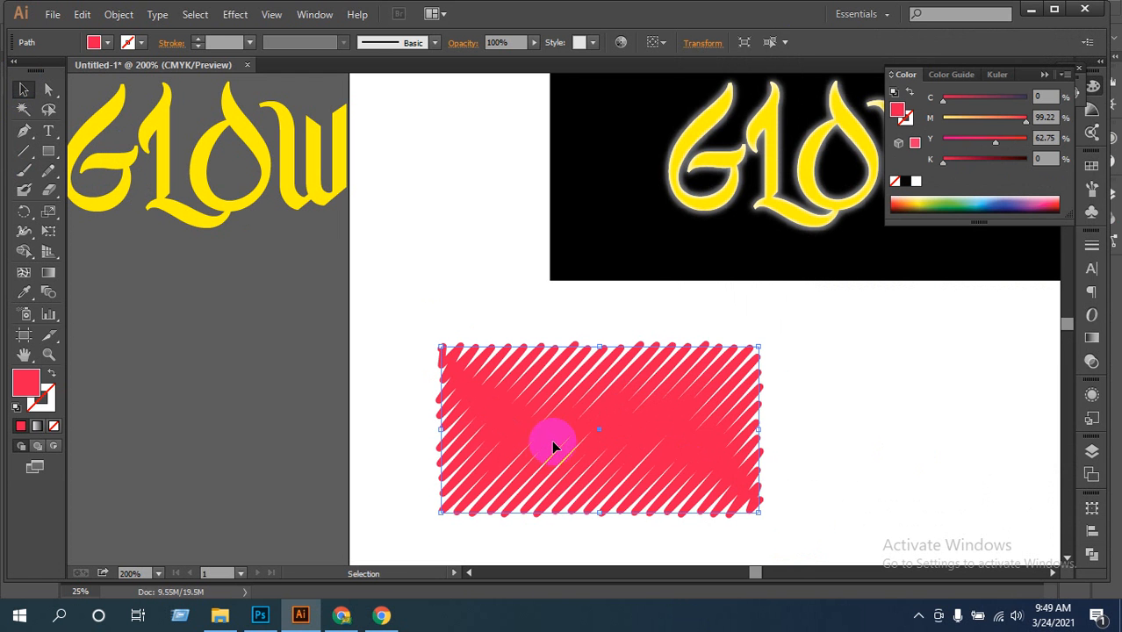
{"action": "mouse_move", "coordinate": [568, 409]}
{"action": "left_mouse_down"}
{"action": "mouse_move", "coordinate": [249, 388]}
{"action": "mouse_move", "coordinate": [346, 431]}
{"action": "mouse_move", "coordinate": [309, 412]}
{"action": "left_mouse_up"}
{"action": "left_click", "coordinate": [633, 462]}
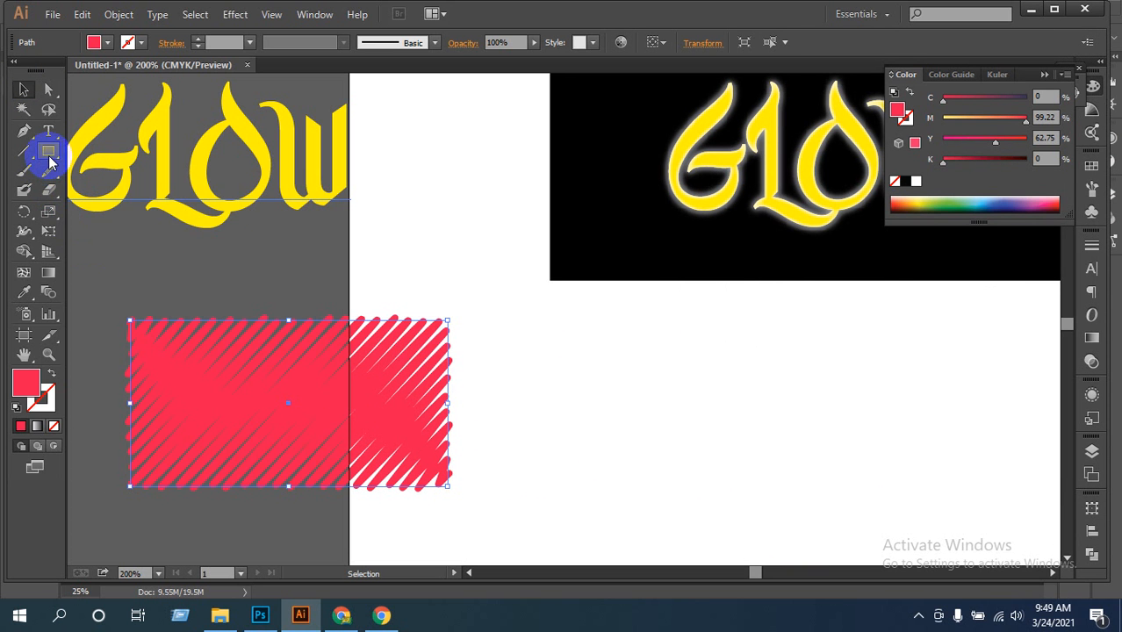
Draw a red hexagon below the black rectangle and open the Scribble effect for it
{"action": "left_click_drag", "start_coordinate": [50, 156], "coordinate": [106, 215]}
{"action": "left_click_drag", "start_coordinate": [631, 380], "coordinate": [707, 340]}
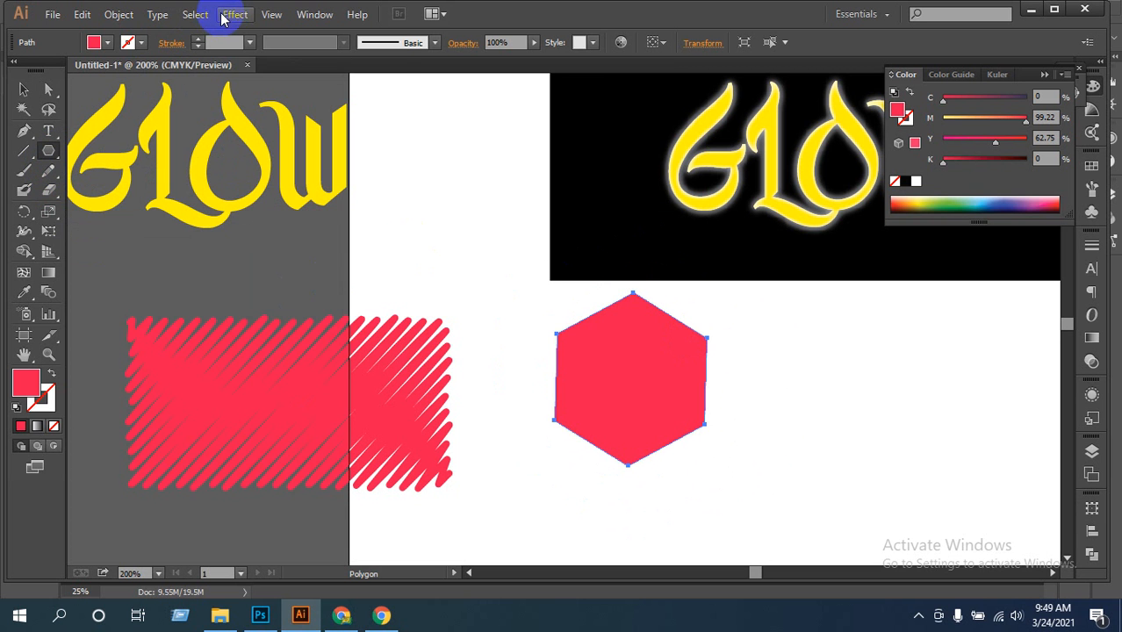
{"action": "left_click", "coordinate": [235, 15]}
{"action": "mouse_move", "coordinate": [255, 149]}
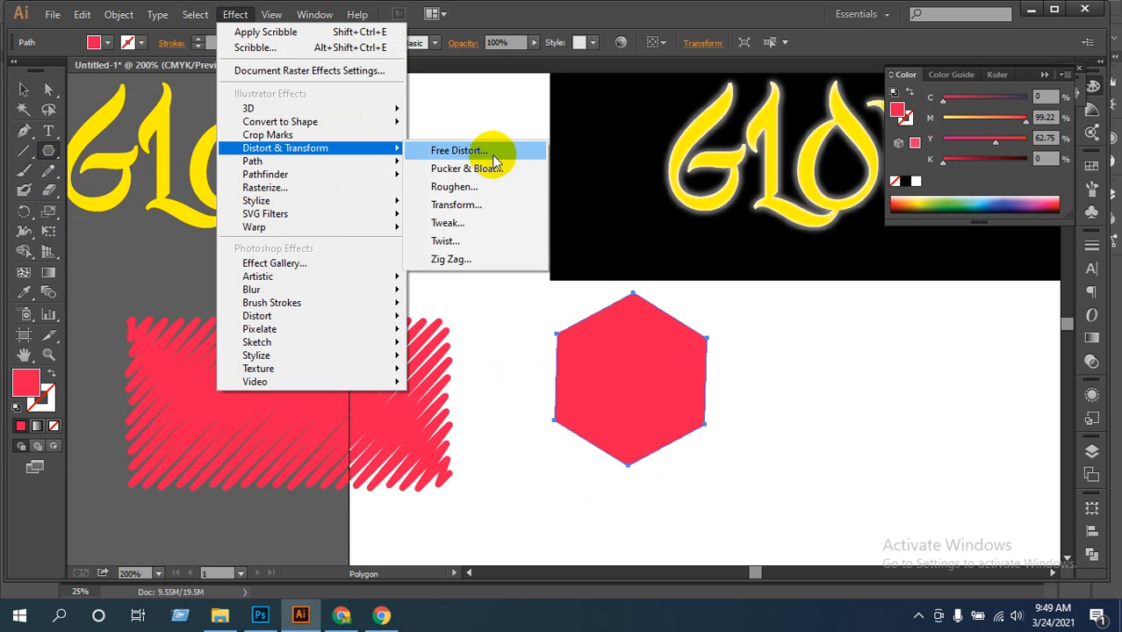
{"action": "mouse_move", "coordinate": [354, 203]}
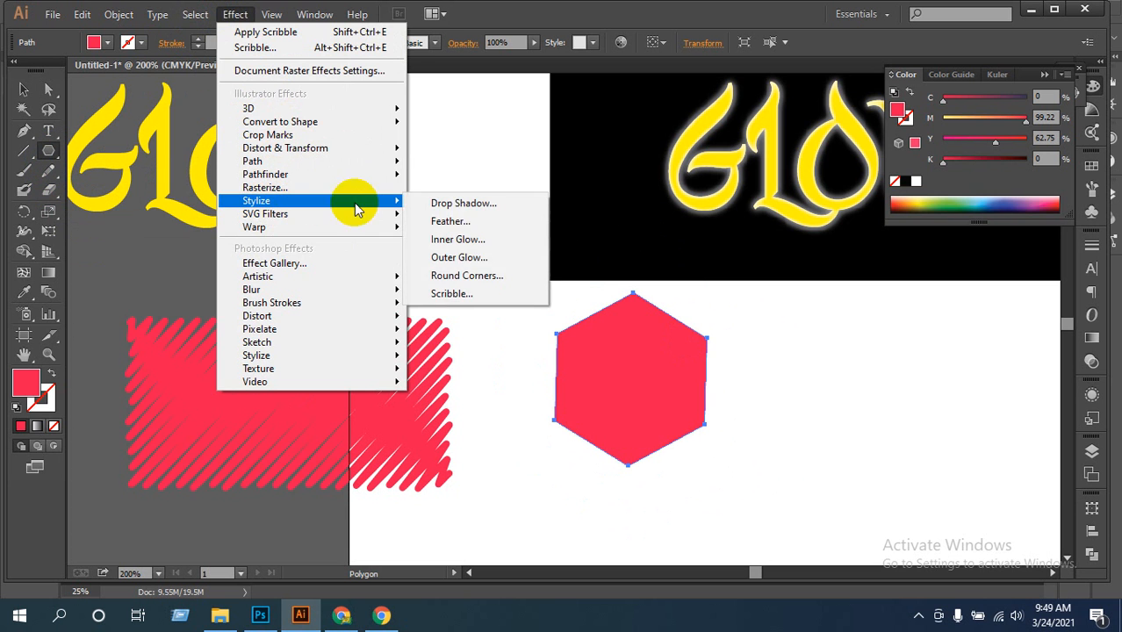
{"action": "left_click", "coordinate": [460, 294]}
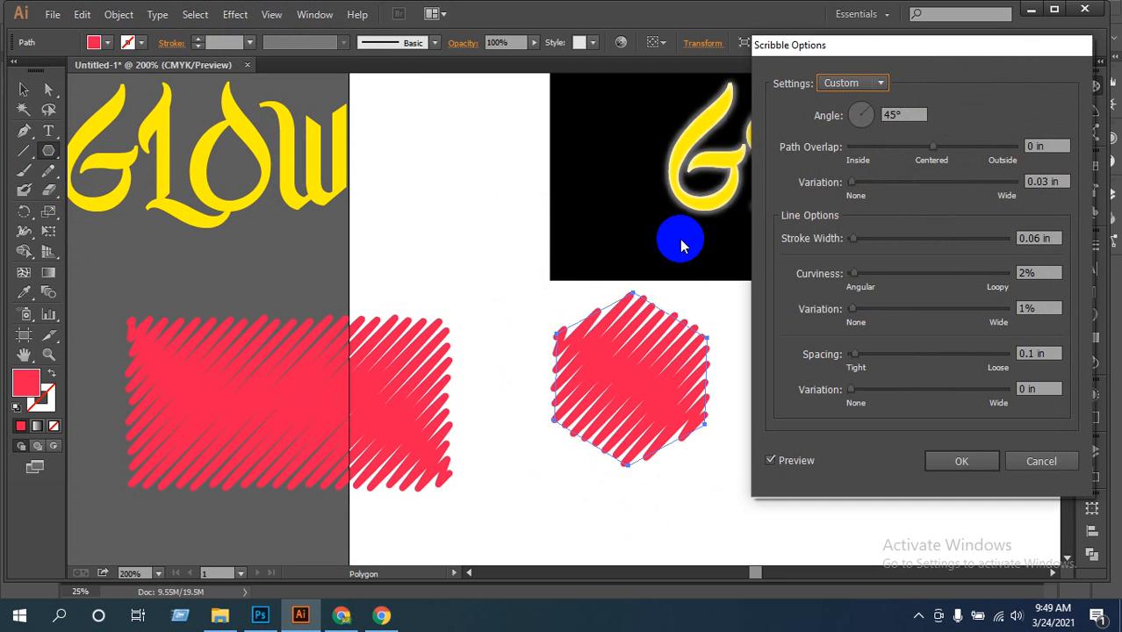
Try the Dense, Loose and Moiré Scribble presets on the hexagon, and choose Sharp
{"action": "left_click", "coordinate": [852, 83]}
{"action": "left_click", "coordinate": [834, 158]}
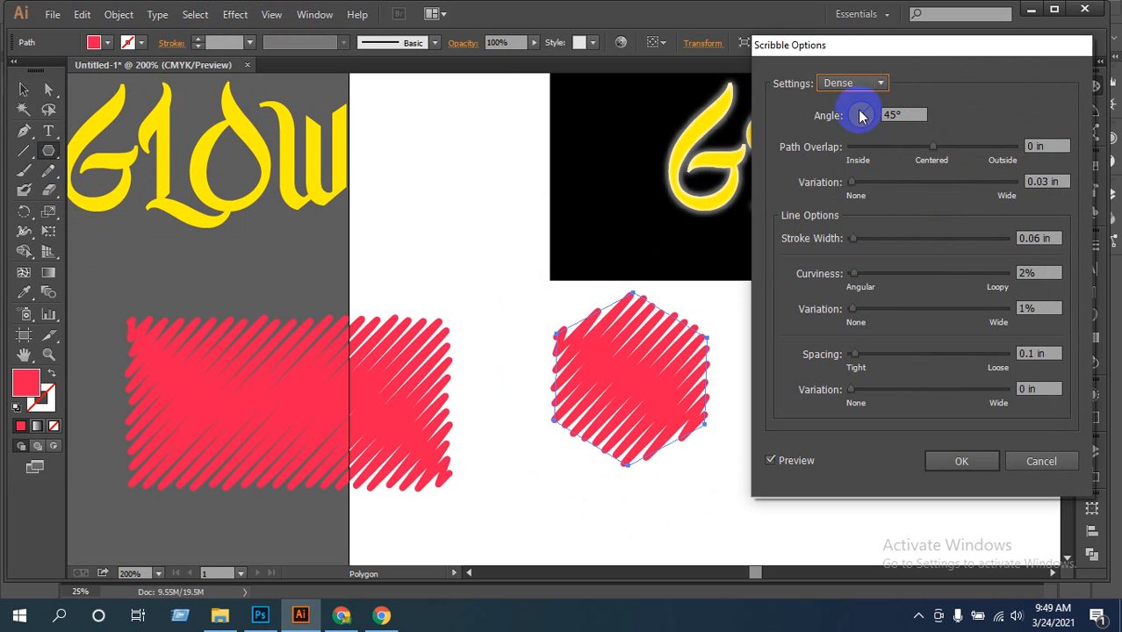
{"action": "left_click", "coordinate": [878, 86]}
{"action": "left_click", "coordinate": [852, 179]}
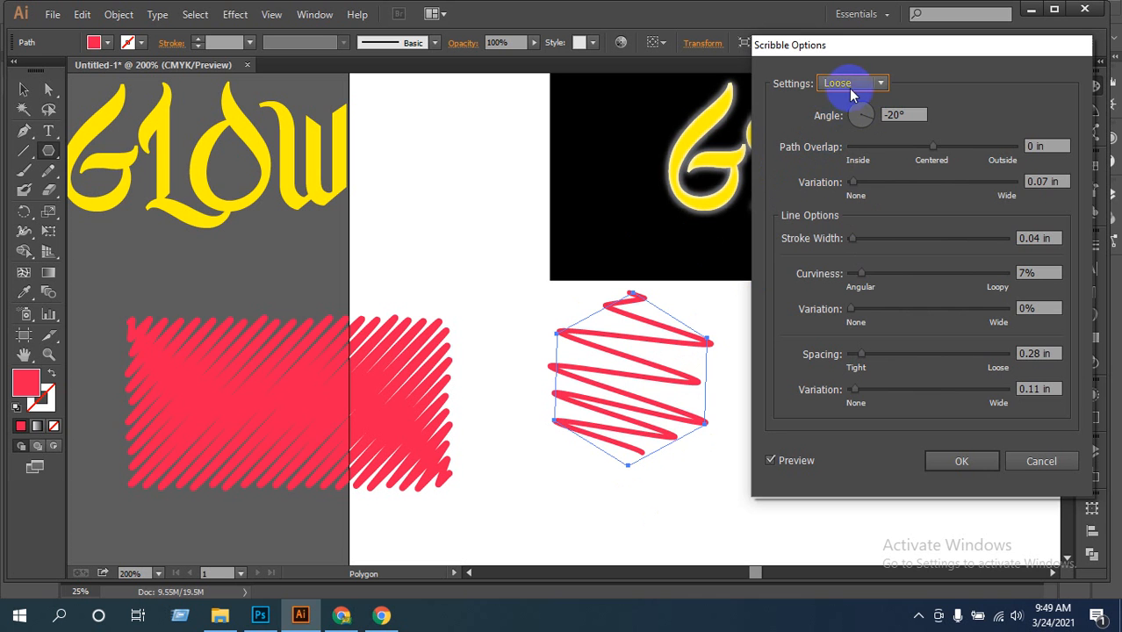
{"action": "left_click", "coordinate": [874, 82]}
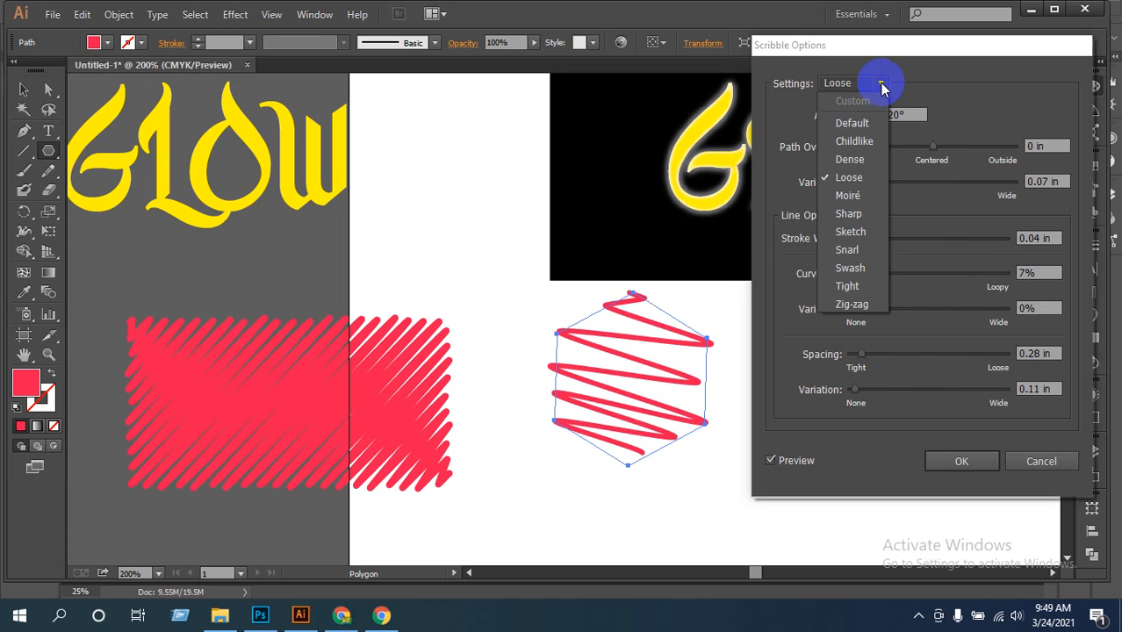
{"action": "left_click", "coordinate": [846, 187]}
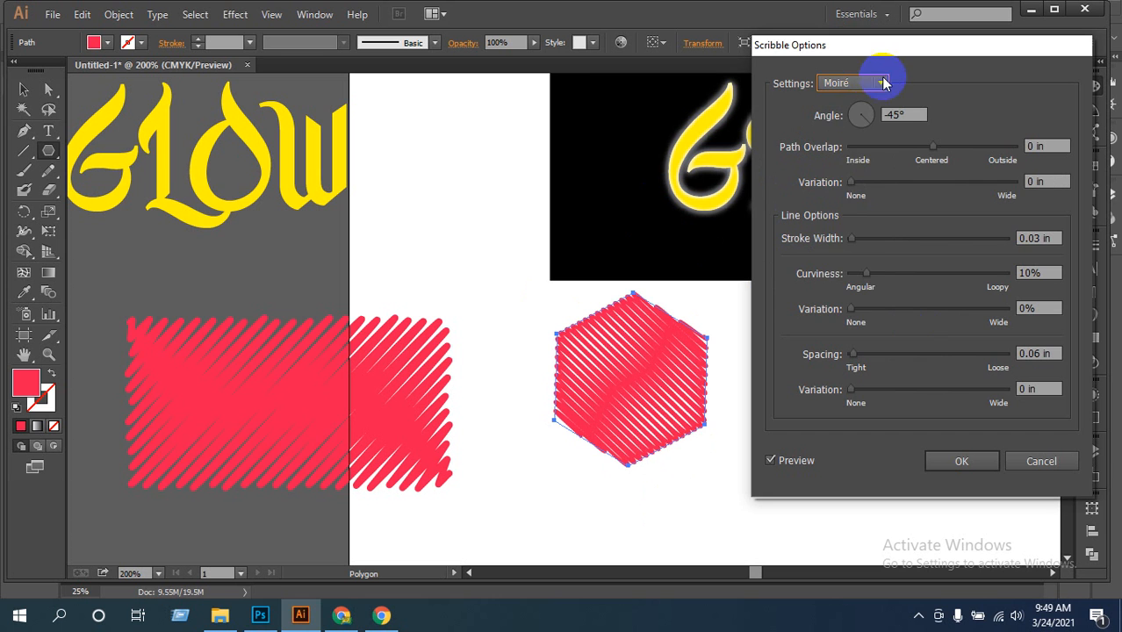
{"action": "left_click", "coordinate": [881, 83]}
{"action": "left_click", "coordinate": [848, 213]}
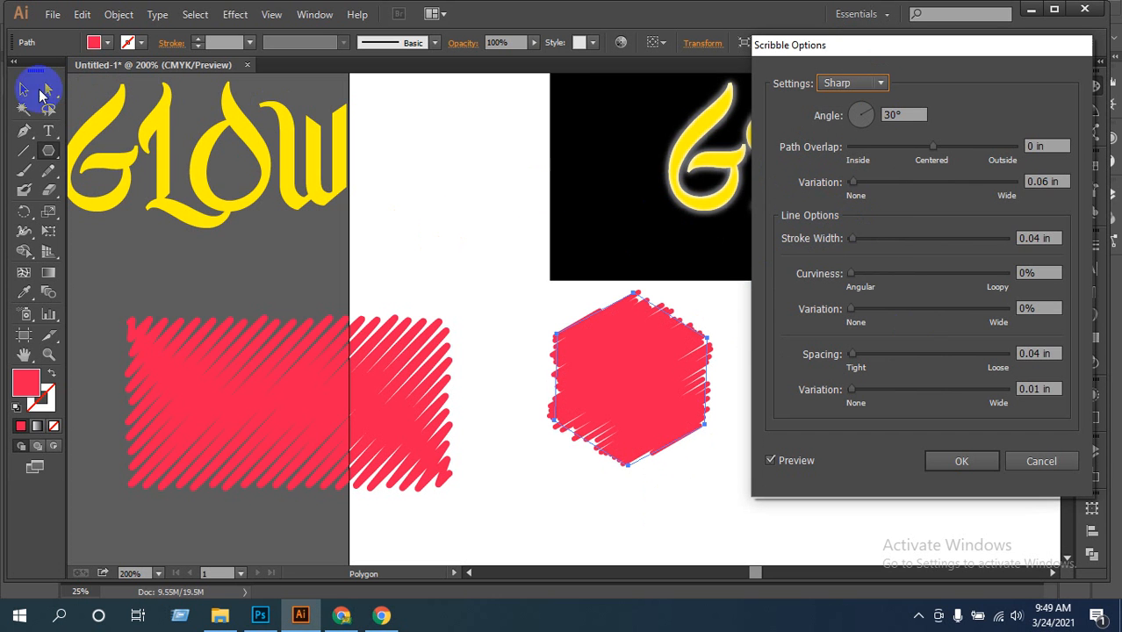
Try Scribble on the hexagon with 0.01 in stroke width, -0.06 in path overlap, 1.08 in overlap variation, 0% curviness and 0 in spacing variation
{"action": "mouse_move", "coordinate": [852, 237]}
{"action": "left_mouse_down"}
{"action": "mouse_move", "coordinate": [873, 246]}
{"action": "mouse_move", "coordinate": [845, 241]}
{"action": "left_mouse_up"}
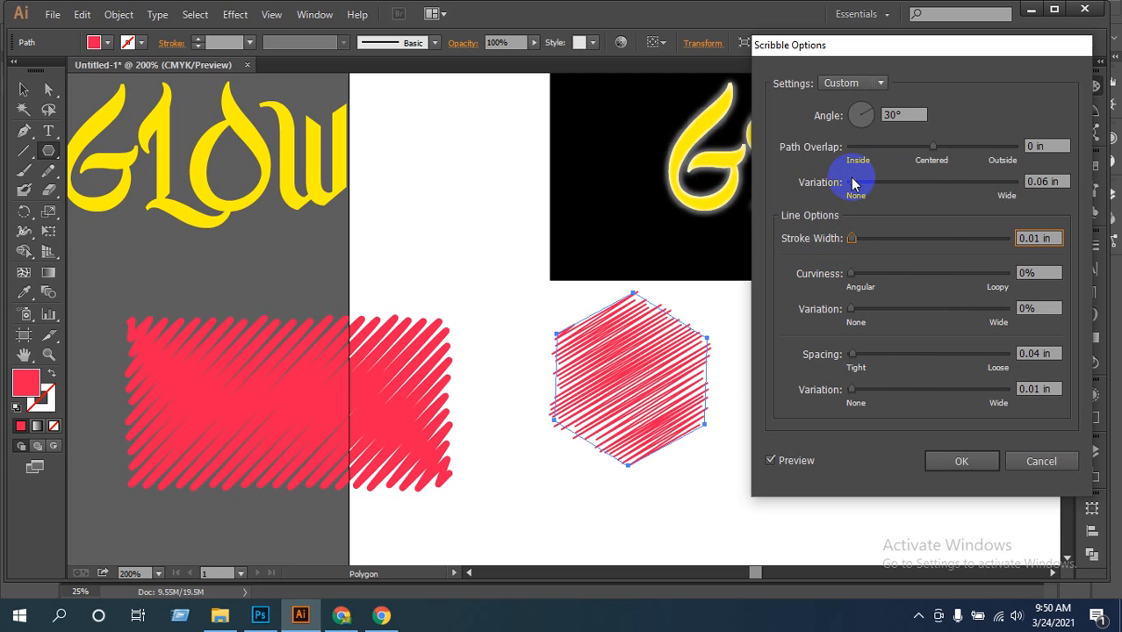
{"action": "mouse_move", "coordinate": [854, 182]}
{"action": "left_mouse_down"}
{"action": "mouse_move", "coordinate": [932, 186]}
{"action": "mouse_move", "coordinate": [894, 182]}
{"action": "mouse_move", "coordinate": [892, 150]}
{"action": "mouse_move", "coordinate": [875, 151]}
{"action": "mouse_move", "coordinate": [951, 149]}
{"action": "mouse_move", "coordinate": [932, 151]}
{"action": "left_mouse_up"}
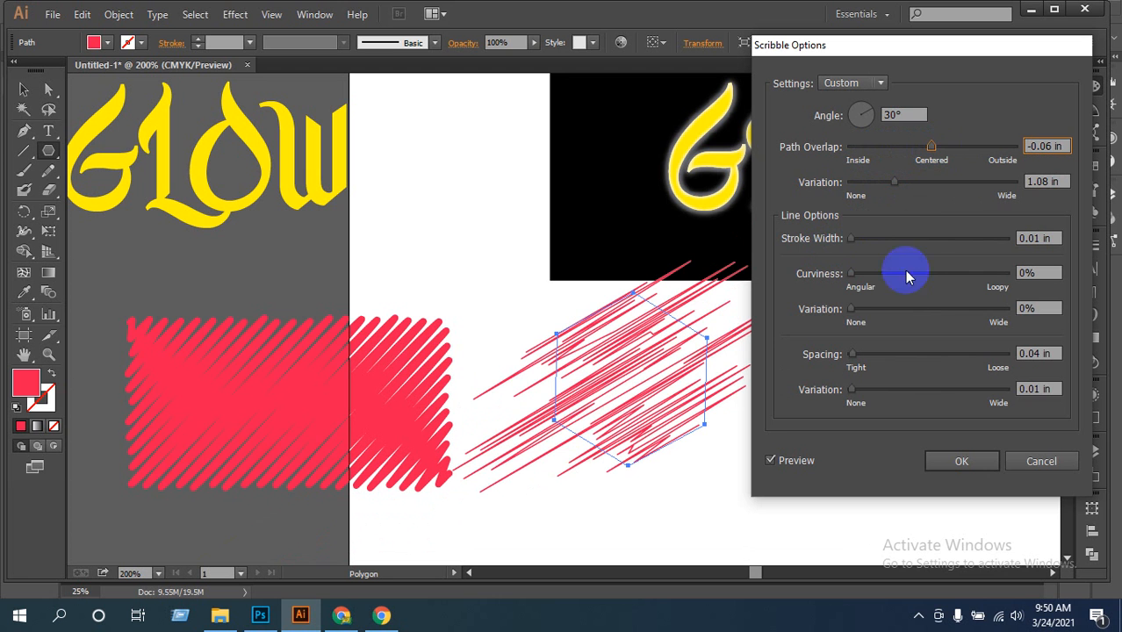
{"action": "mouse_move", "coordinate": [861, 314]}
{"action": "left_mouse_down"}
{"action": "mouse_move", "coordinate": [988, 307]}
{"action": "mouse_move", "coordinate": [797, 318]}
{"action": "left_mouse_up"}
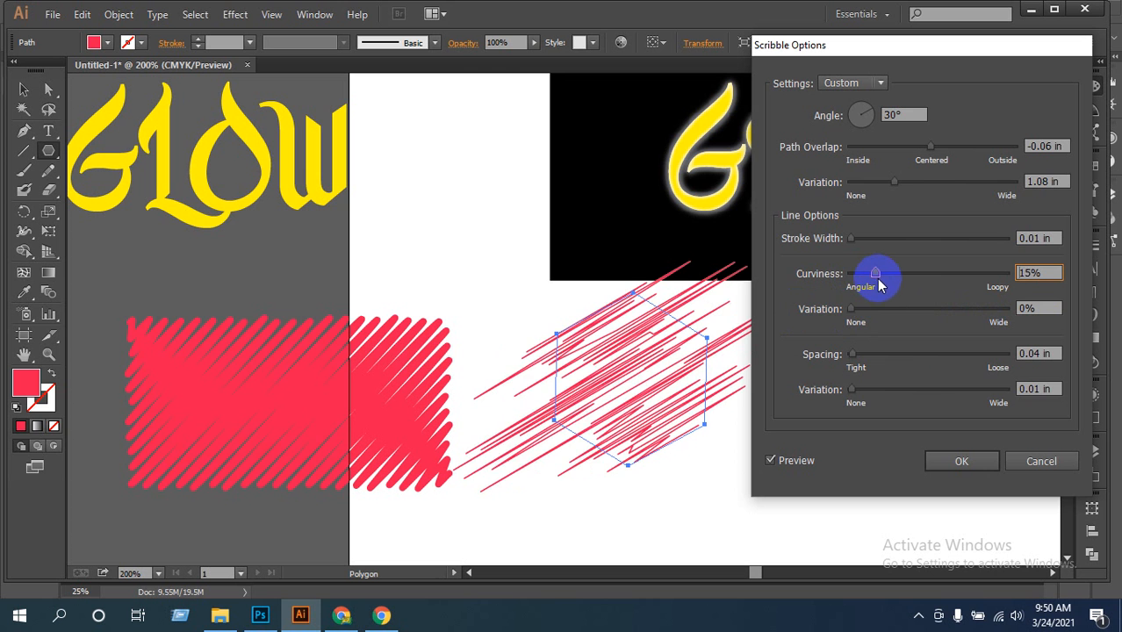
{"action": "mouse_move", "coordinate": [878, 279]}
{"action": "left_mouse_down"}
{"action": "mouse_move", "coordinate": [946, 291]}
{"action": "mouse_move", "coordinate": [796, 296]}
{"action": "left_mouse_up"}
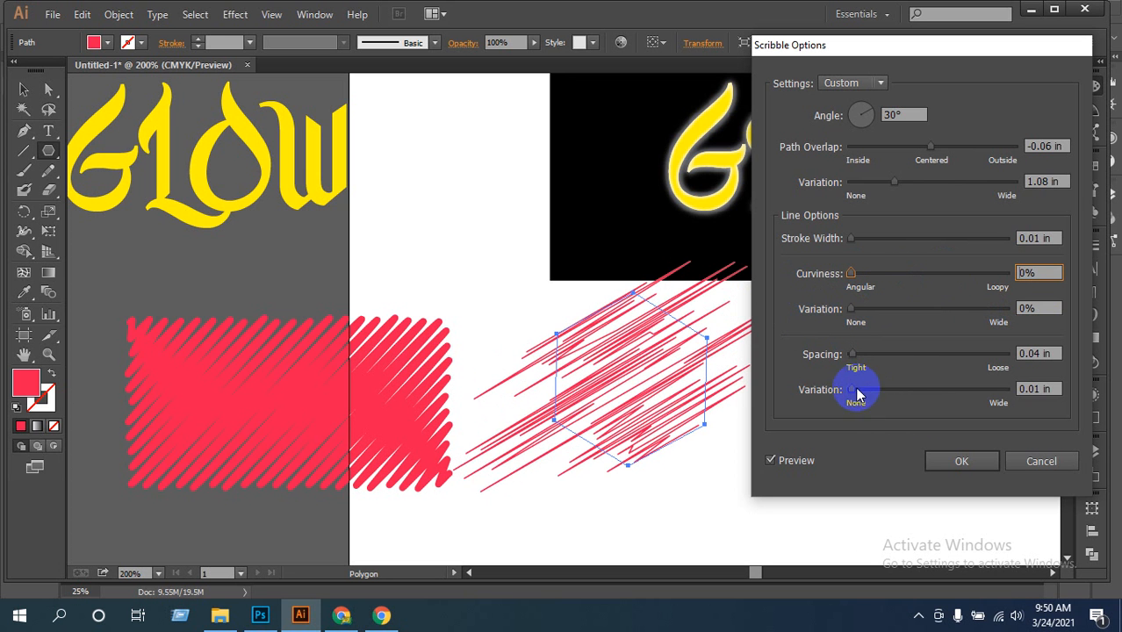
{"action": "mouse_move", "coordinate": [860, 389]}
{"action": "left_mouse_down"}
{"action": "mouse_move", "coordinate": [892, 390]}
{"action": "mouse_move", "coordinate": [809, 394]}
{"action": "left_mouse_up"}
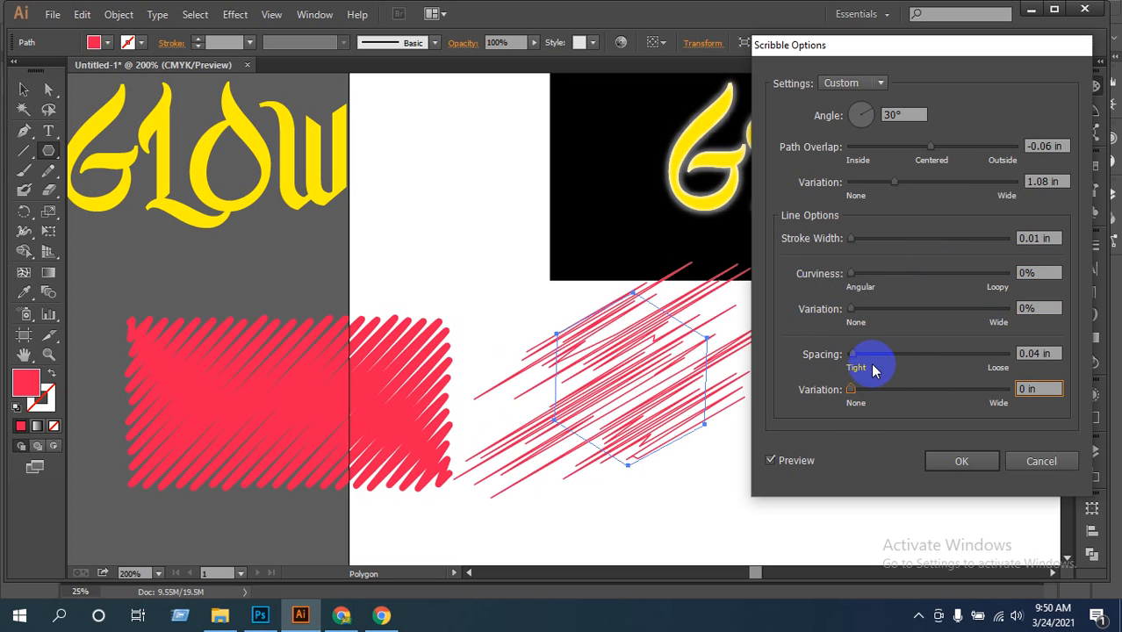
Try line spacings of 0 in, 0.04 in and 0.01 in for the hexagon's Scribble effect
{"action": "mouse_move", "coordinate": [858, 360]}
{"action": "left_mouse_down"}
{"action": "mouse_move", "coordinate": [952, 356]}
{"action": "mouse_move", "coordinate": [740, 358]}
{"action": "left_mouse_up"}
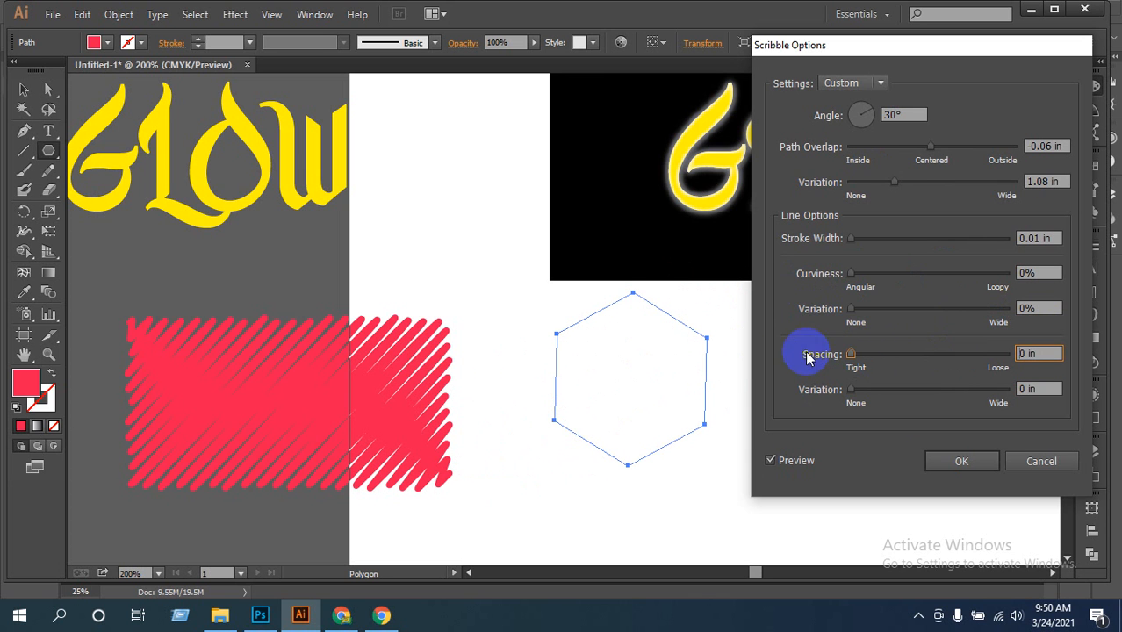
{"action": "mouse_move", "coordinate": [854, 400]}
{"action": "left_mouse_down"}
{"action": "mouse_move", "coordinate": [882, 388]}
{"action": "mouse_move", "coordinate": [850, 381]}
{"action": "mouse_move", "coordinate": [857, 360]}
{"action": "left_mouse_up"}
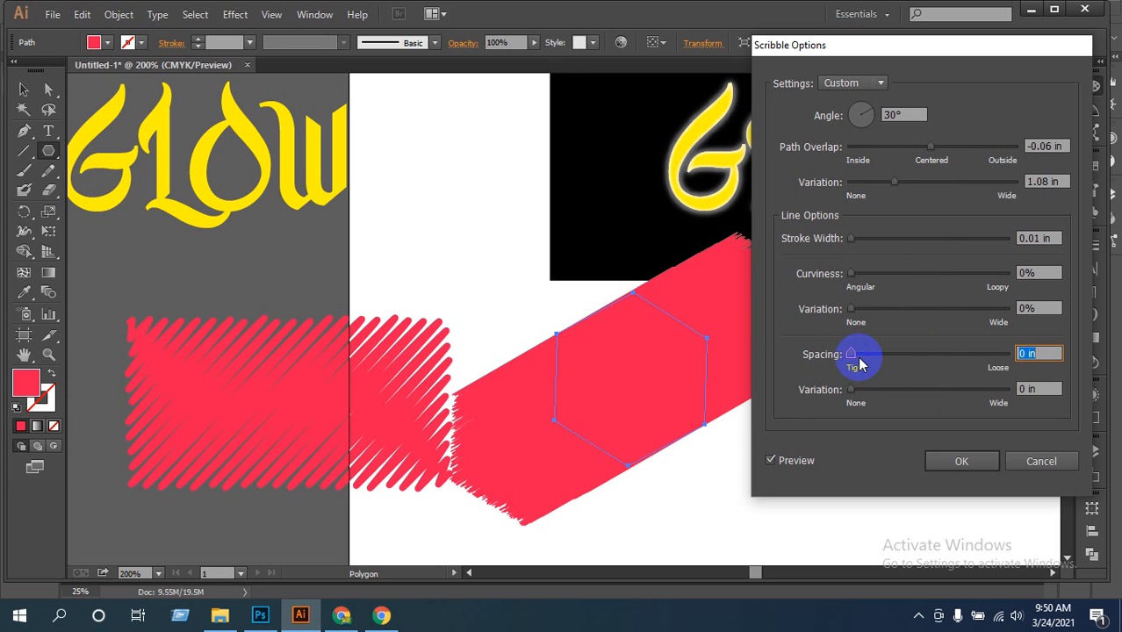
{"action": "left_click_drag", "start_coordinate": [857, 362], "coordinate": [851, 358]}
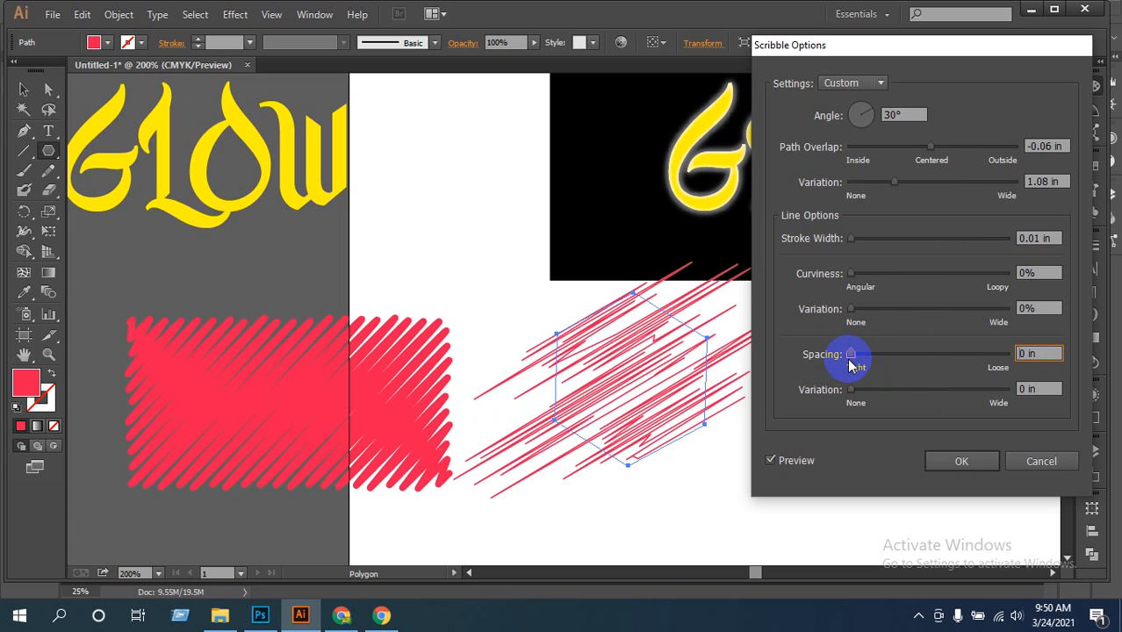
{"action": "left_click_drag", "start_coordinate": [855, 360], "coordinate": [857, 361]}
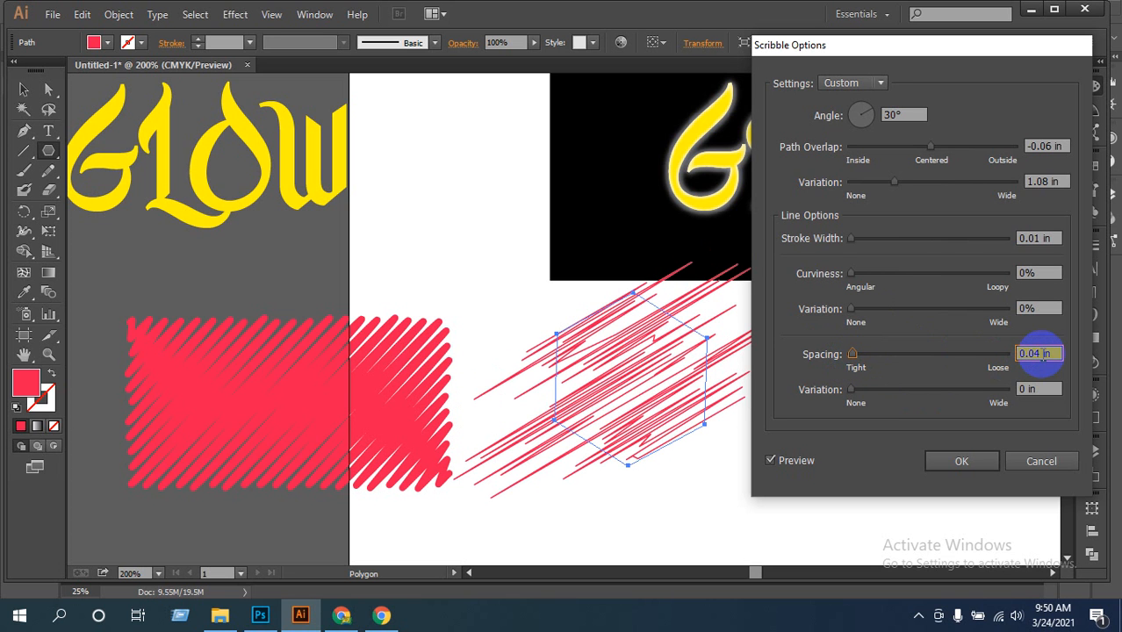
{"action": "left_click_drag", "start_coordinate": [1037, 353], "coordinate": [1029, 305]}
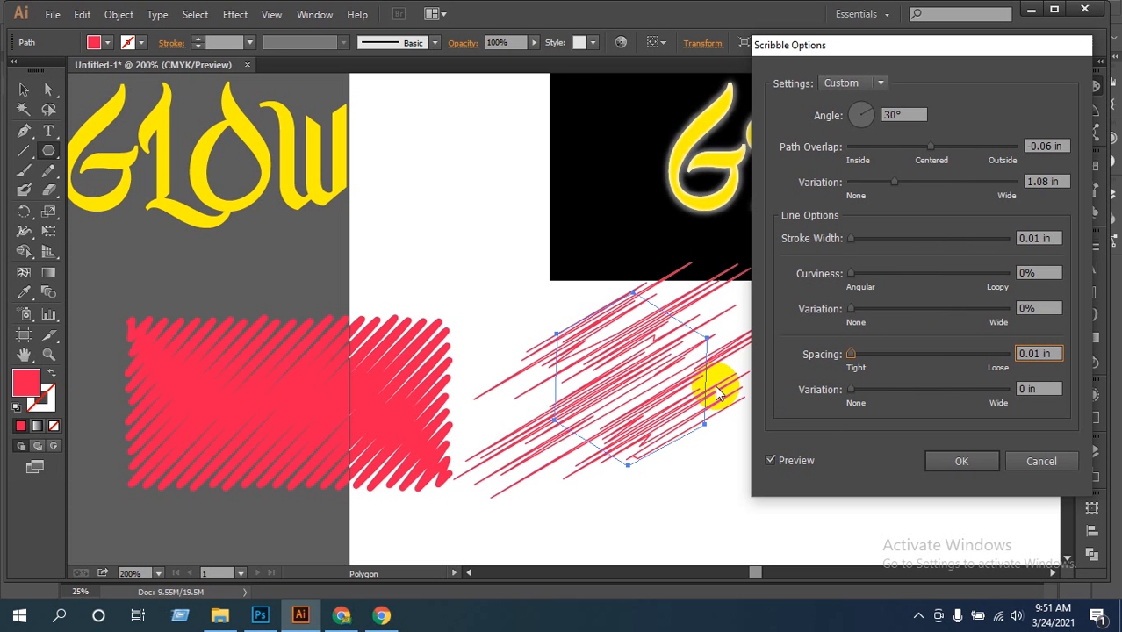
Try the Zig-zag Scribble preset on the hexagon, and apply the Tight preset instead
{"action": "mouse_move", "coordinate": [880, 84]}
{"action": "left_mouse_down"}
{"action": "mouse_move", "coordinate": [815, 198]}
{"action": "mouse_move", "coordinate": [851, 312]}
{"action": "left_mouse_up"}
{"action": "left_click", "coordinate": [880, 83]}
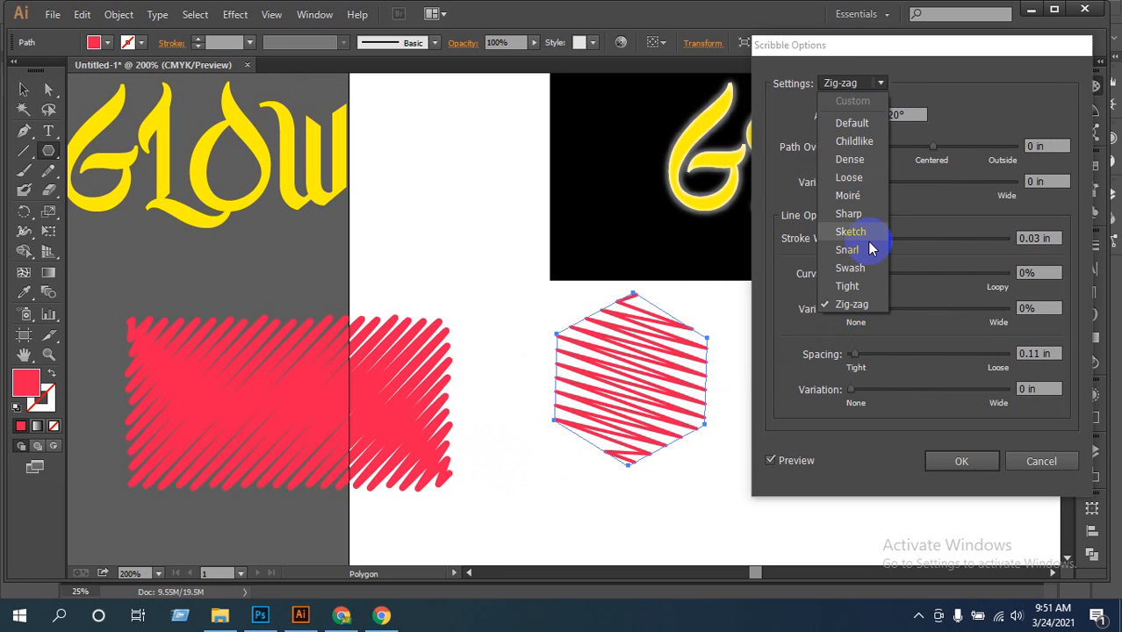
{"action": "left_click", "coordinate": [851, 286]}
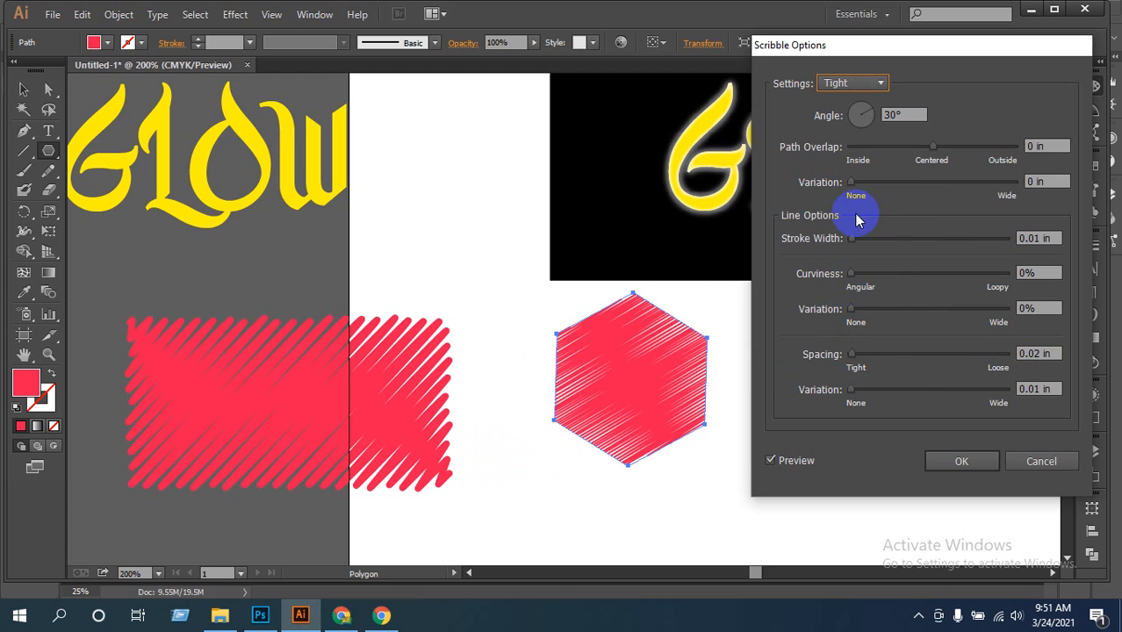
{"action": "left_click", "coordinate": [961, 463]}
{"action": "left_click", "coordinate": [679, 500]}
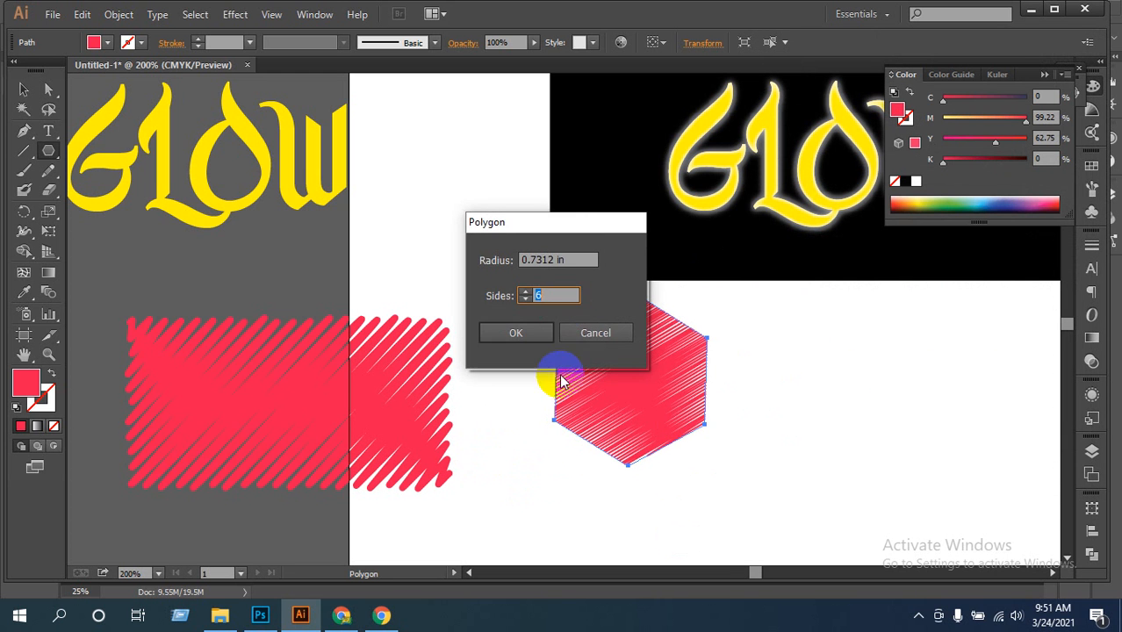
{"action": "left_click", "coordinate": [560, 327]}
Move the scribbled hexagon slightly down and closer to the scribbled rectangle, and deselect it
{"action": "left_click", "coordinate": [21, 99]}
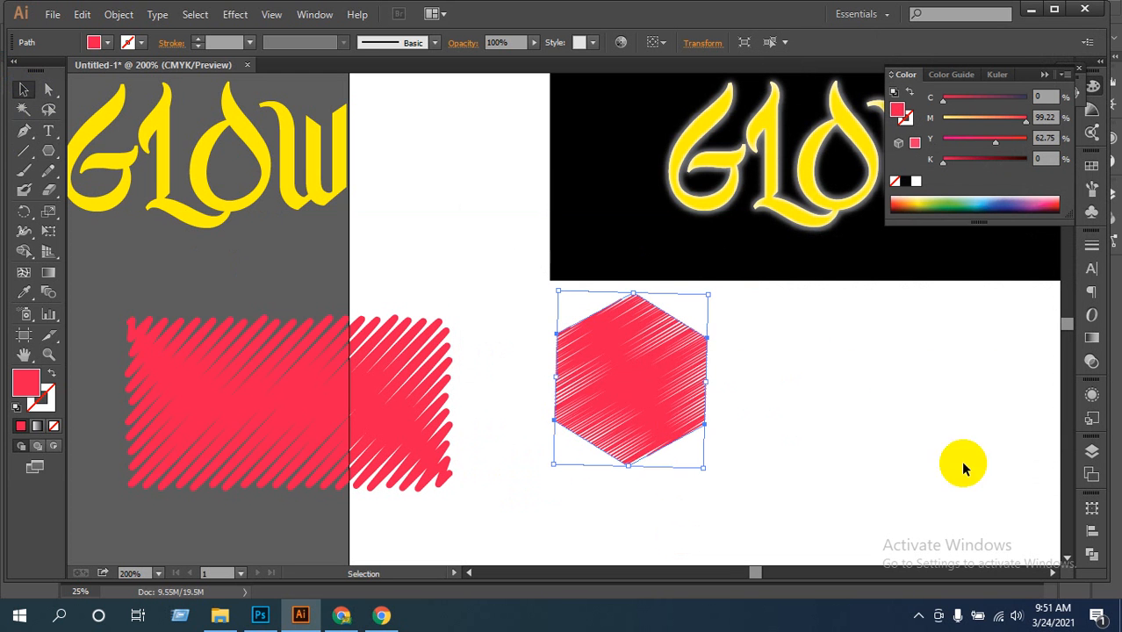
{"action": "left_click", "coordinate": [796, 427]}
{"action": "left_click_drag", "start_coordinate": [692, 377], "coordinate": [646, 394]}
{"action": "left_click", "coordinate": [726, 404]}
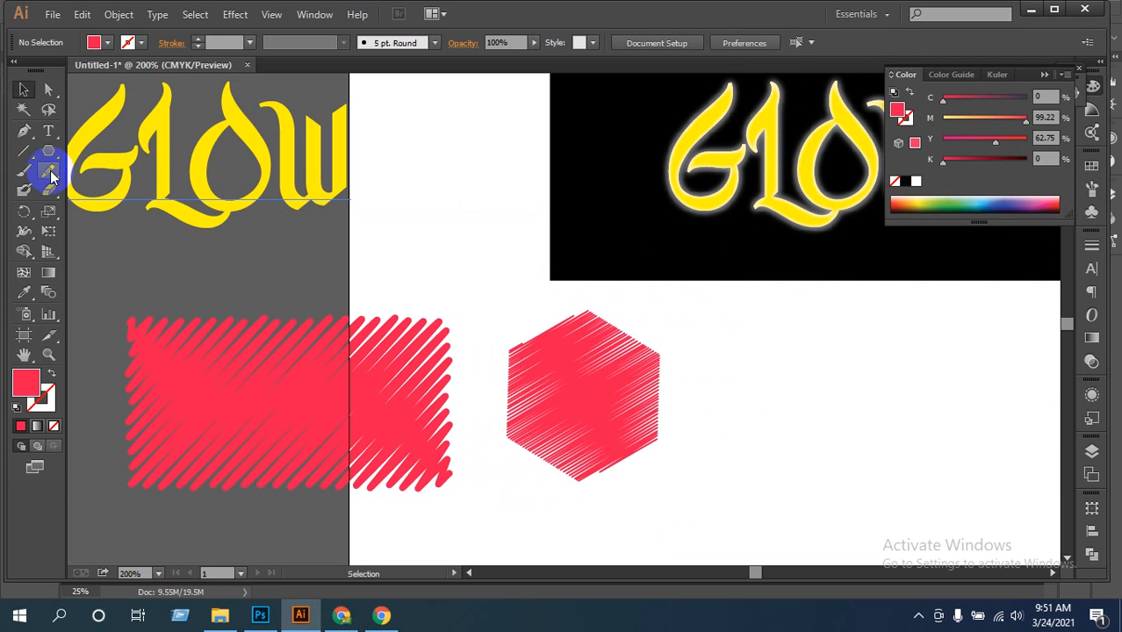
Draw a red rectangle beside the hexagon, below the black rectangle, and open the Scribble effect with the new shape in view
{"action": "left_click_drag", "start_coordinate": [54, 154], "coordinate": [93, 151]}
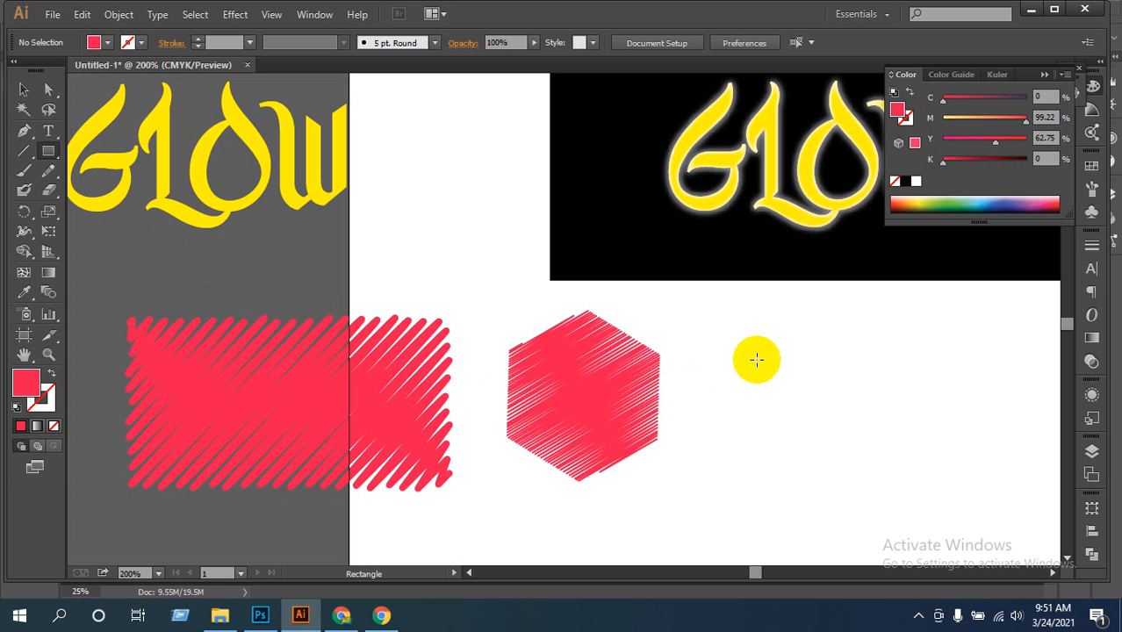
{"action": "left_click_drag", "start_coordinate": [797, 350], "coordinate": [1031, 472]}
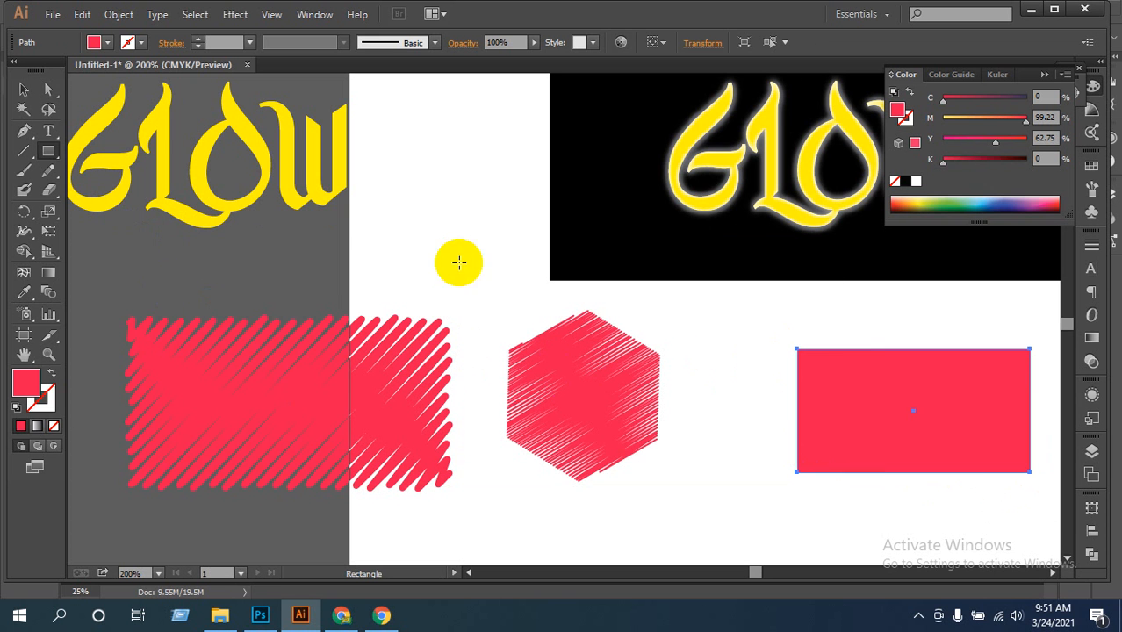
{"action": "left_click", "coordinate": [237, 18]}
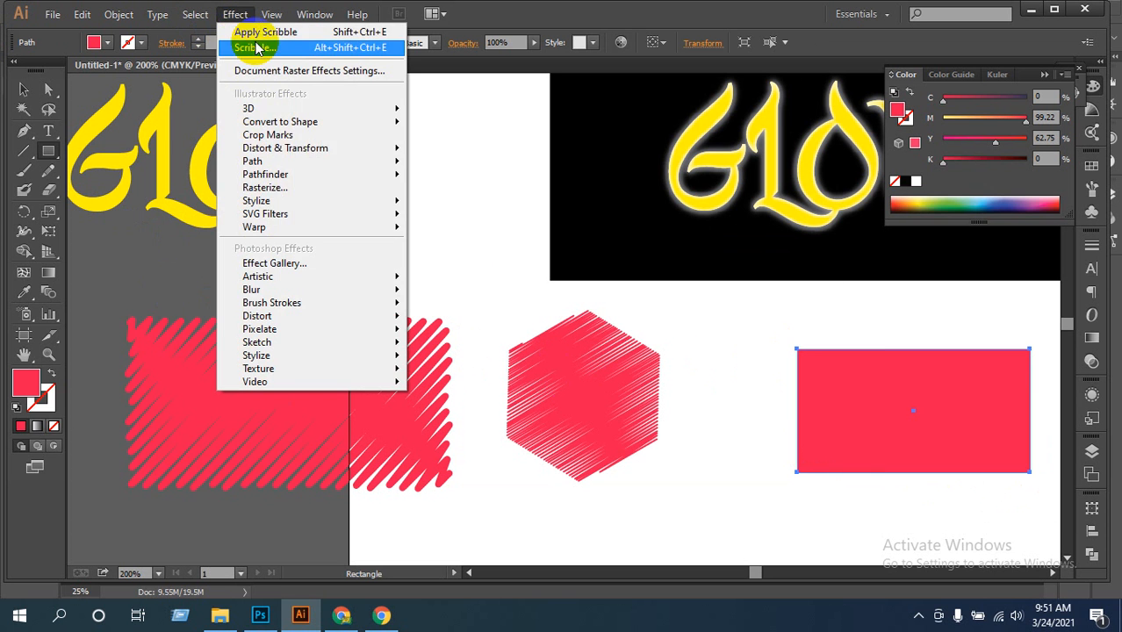
{"action": "mouse_move", "coordinate": [399, 202]}
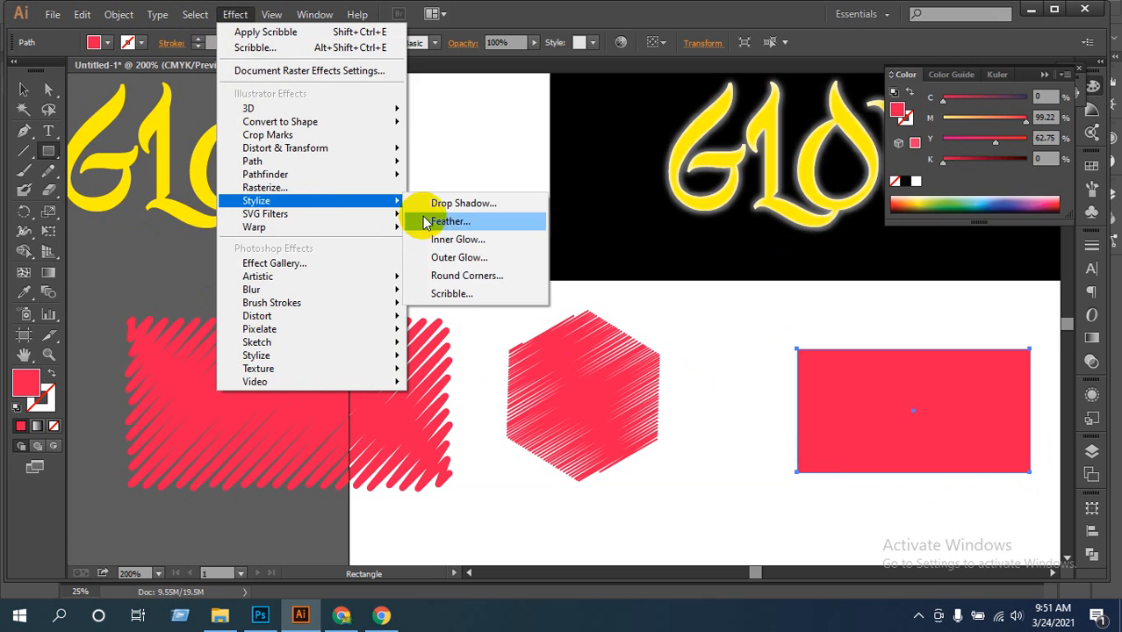
{"action": "left_click", "coordinate": [450, 294]}
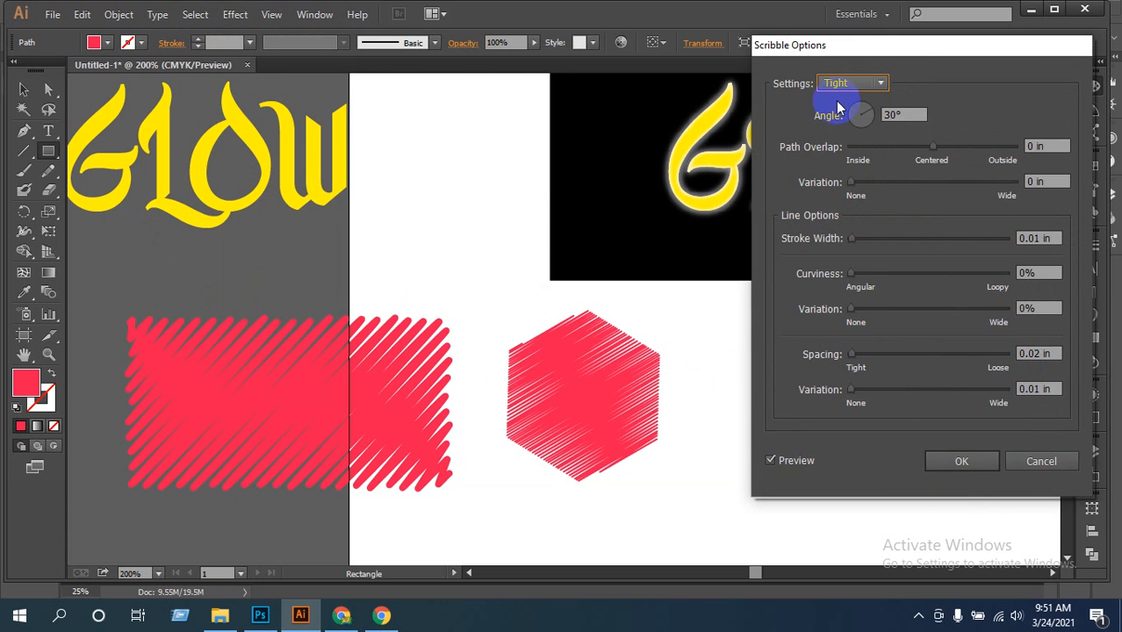
{"action": "mouse_move", "coordinate": [882, 55]}
{"action": "left_mouse_down"}
{"action": "mouse_move", "coordinate": [172, 67]}
{"action": "mouse_move", "coordinate": [255, 65]}
{"action": "left_mouse_up"}
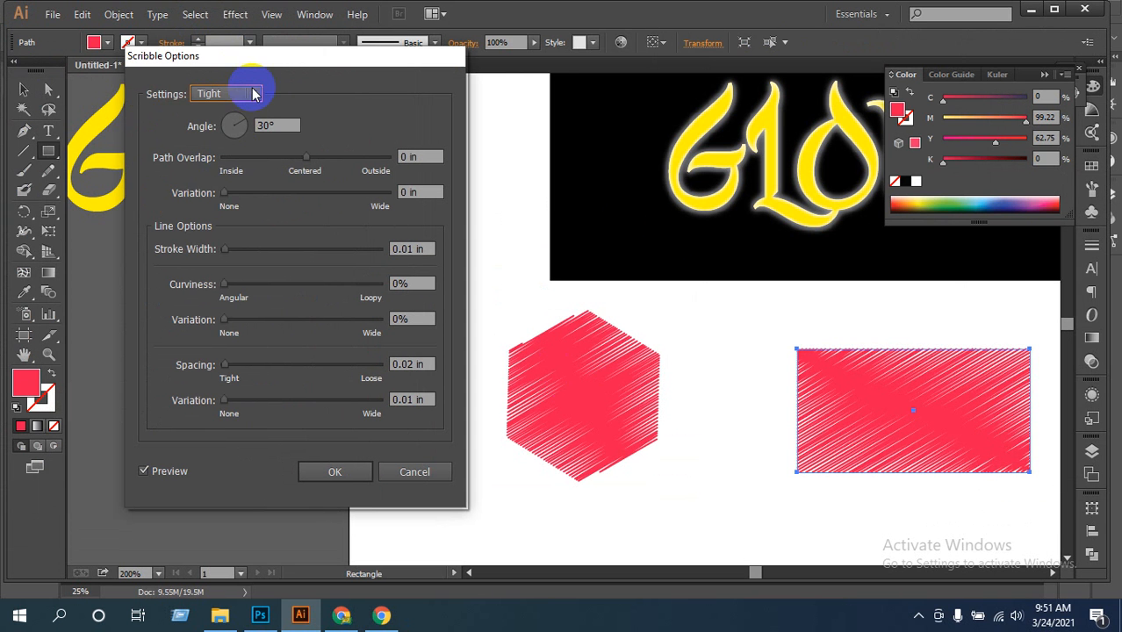
Choose the Swash Scribble preset for the new rectangle, with 86% curviness, 0% curviness variation and 0 in spacing variation
{"action": "left_click", "coordinate": [254, 94]}
{"action": "left_click", "coordinate": [223, 278]}
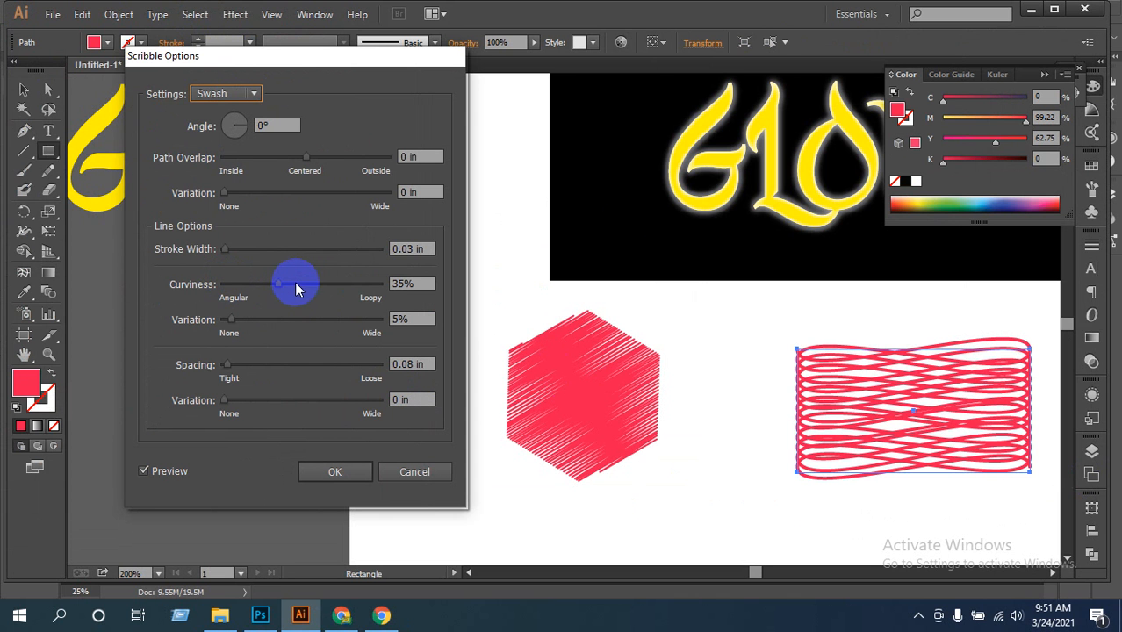
{"action": "left_click_drag", "start_coordinate": [287, 286], "coordinate": [358, 294]}
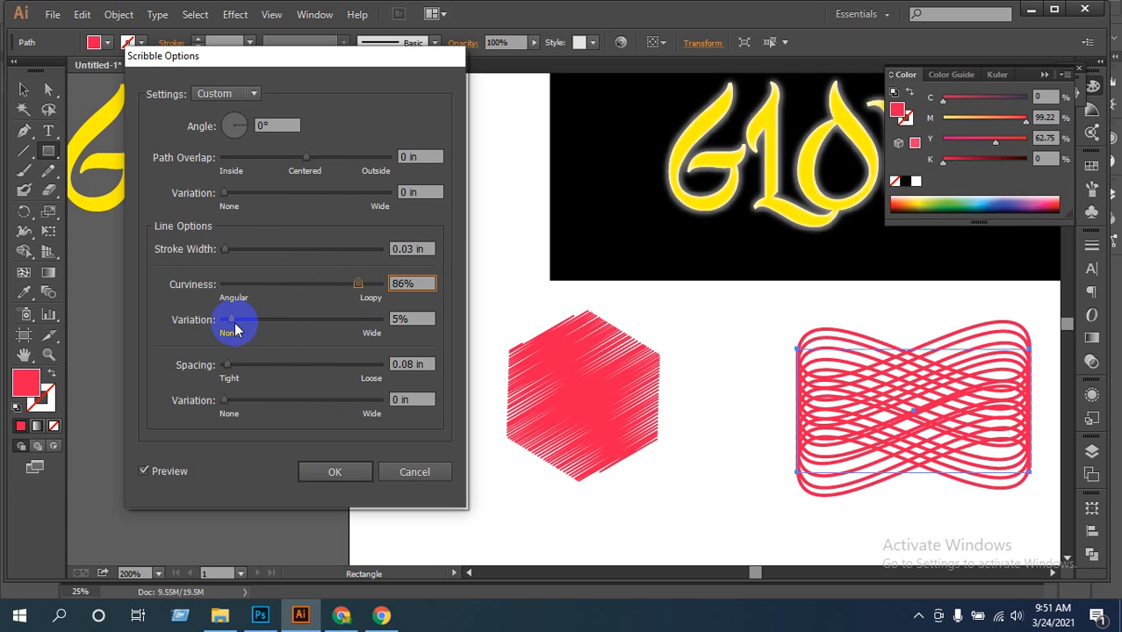
{"action": "mouse_move", "coordinate": [235, 330]}
{"action": "left_mouse_down"}
{"action": "mouse_move", "coordinate": [288, 328]}
{"action": "mouse_move", "coordinate": [224, 334]}
{"action": "left_mouse_up"}
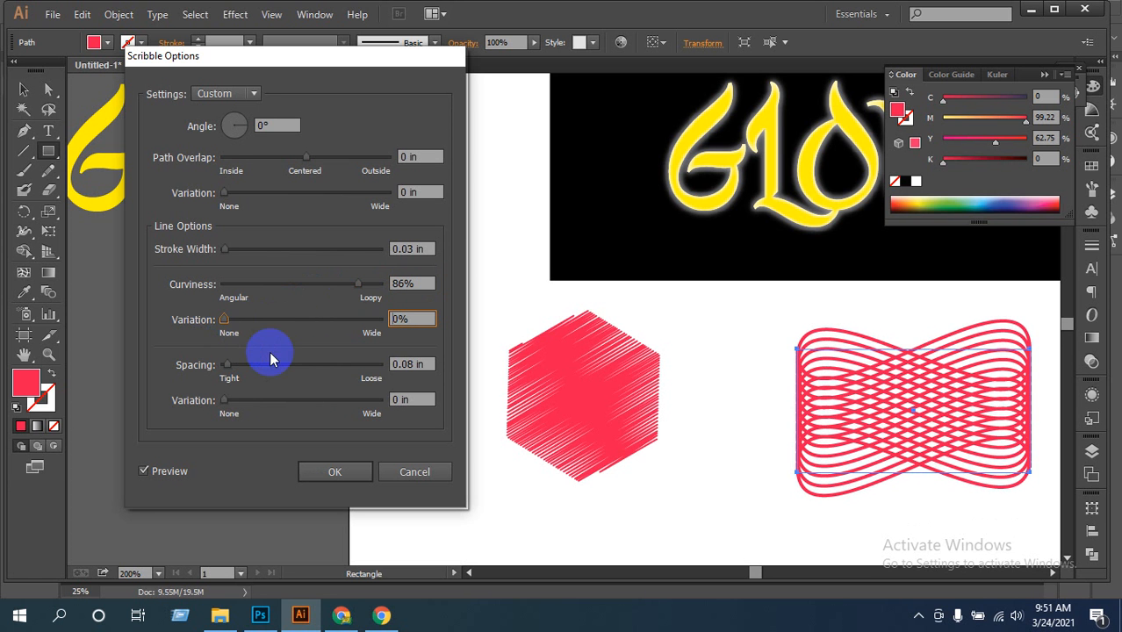
{"action": "left_click", "coordinate": [230, 407]}
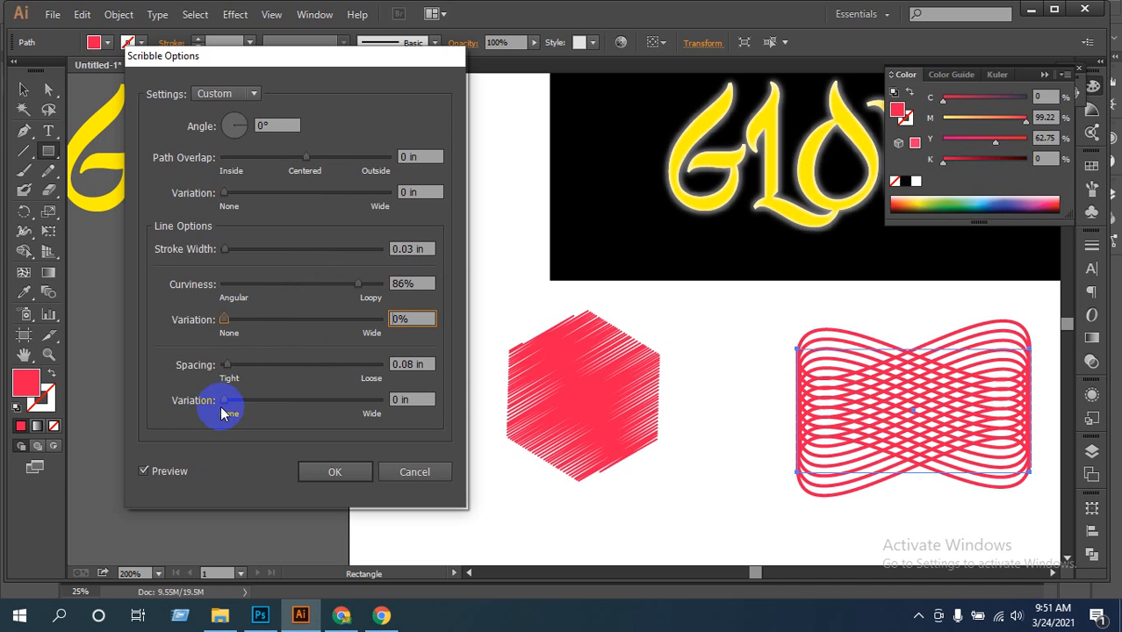
{"action": "mouse_move", "coordinate": [223, 400]}
{"action": "left_mouse_down"}
{"action": "mouse_move", "coordinate": [266, 416]}
{"action": "mouse_move", "coordinate": [326, 402]}
{"action": "mouse_move", "coordinate": [180, 389]}
{"action": "mouse_move", "coordinate": [183, 401]}
{"action": "left_mouse_up"}
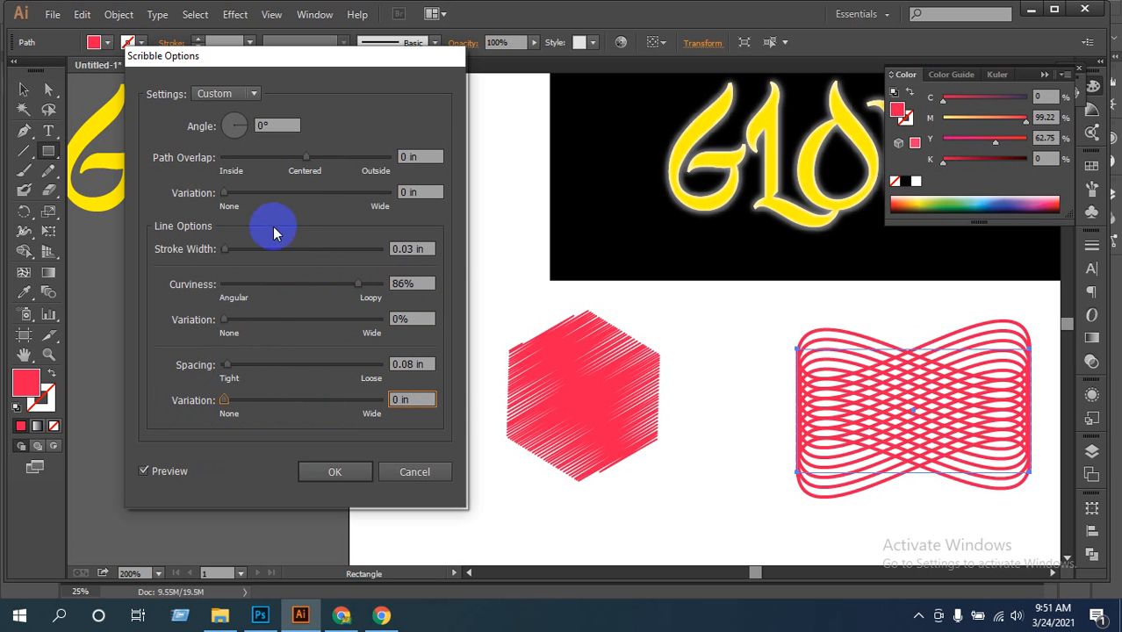
Try Scribble stroke widths of 0.07 in and 0 in, and set 0.01 in, with path overlap and its variation at 0 in
{"action": "mouse_move", "coordinate": [225, 249]}
{"action": "left_mouse_down"}
{"action": "mouse_move", "coordinate": [288, 250]}
{"action": "mouse_move", "coordinate": [227, 252]}
{"action": "left_mouse_up"}
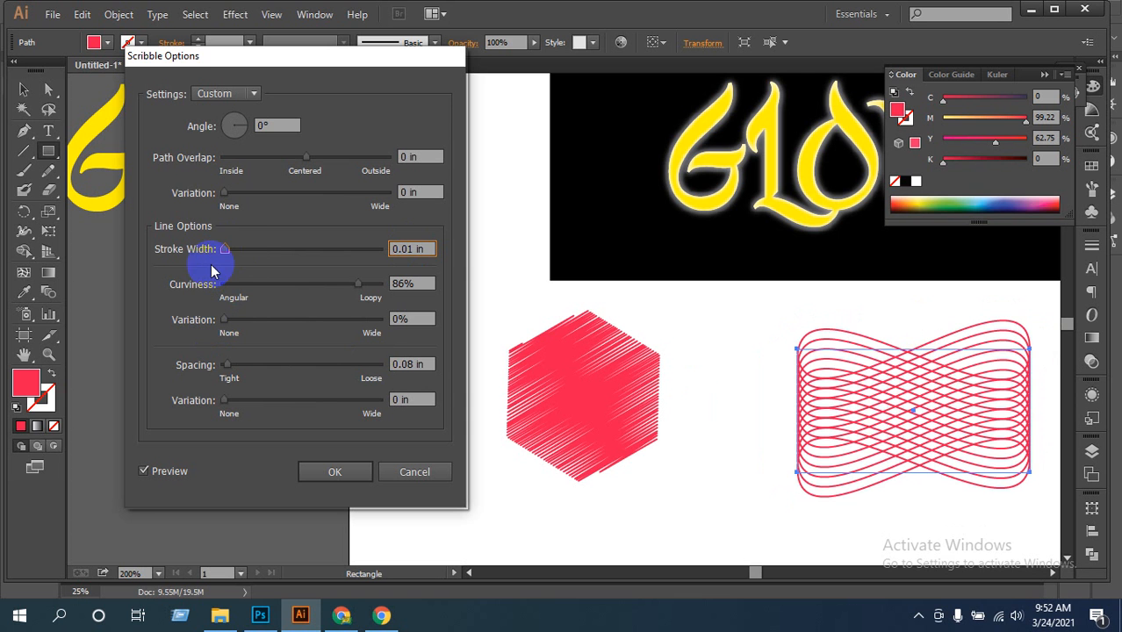
{"action": "mouse_move", "coordinate": [237, 249]}
{"action": "left_mouse_down"}
{"action": "mouse_move", "coordinate": [226, 251]}
{"action": "mouse_move", "coordinate": [233, 257]}
{"action": "left_mouse_up"}
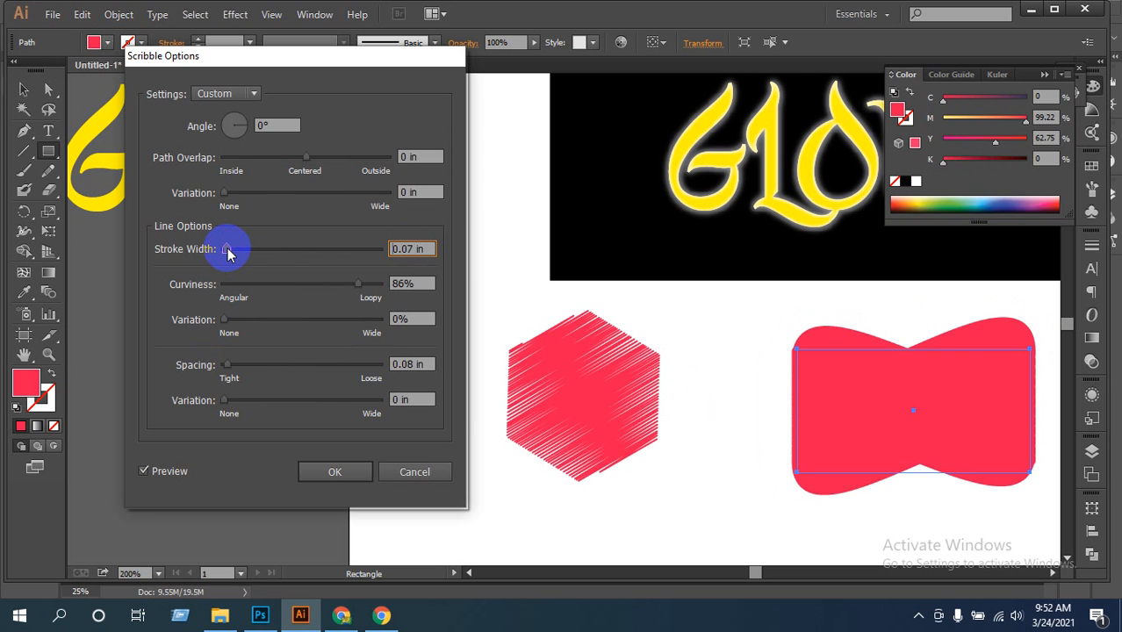
{"action": "left_click_drag", "start_coordinate": [228, 253], "coordinate": [221, 246]}
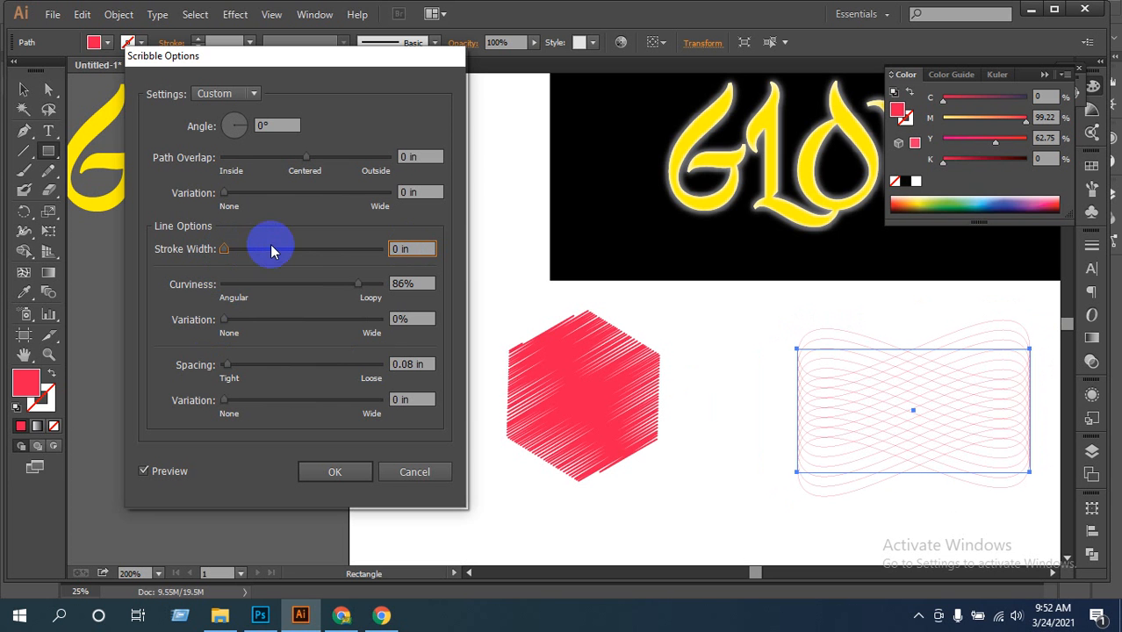
{"action": "mouse_move", "coordinate": [225, 193]}
{"action": "left_mouse_down"}
{"action": "mouse_move", "coordinate": [290, 192]}
{"action": "mouse_move", "coordinate": [198, 188]}
{"action": "mouse_move", "coordinate": [220, 193]}
{"action": "left_mouse_up"}
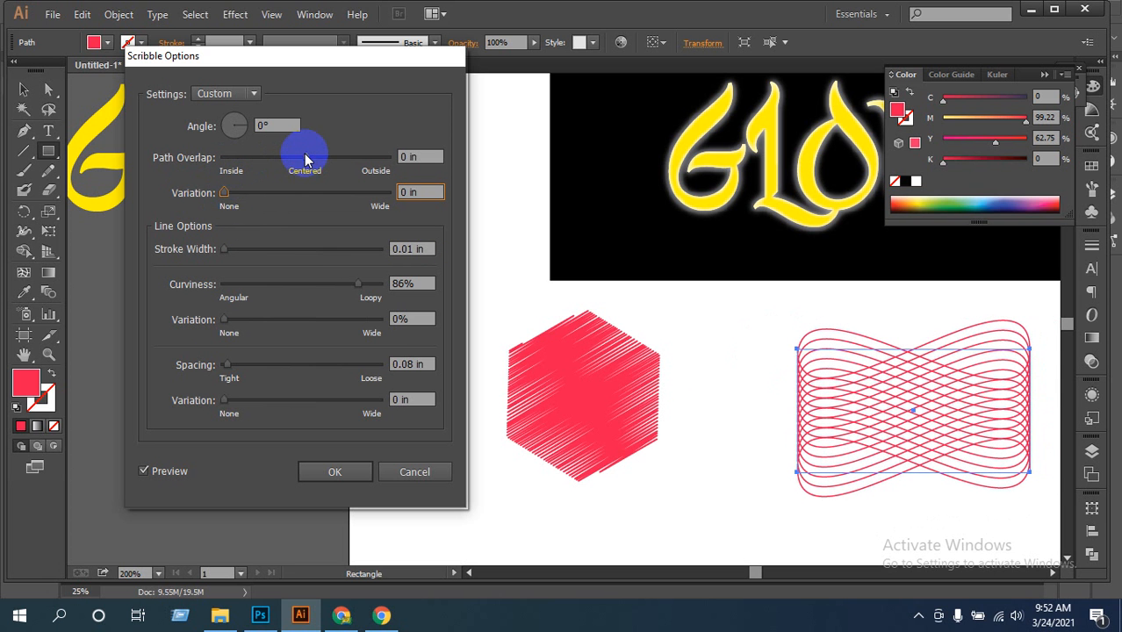
{"action": "mouse_move", "coordinate": [303, 154]}
{"action": "left_mouse_down"}
{"action": "mouse_move", "coordinate": [328, 158]}
{"action": "mouse_move", "coordinate": [306, 162]}
{"action": "left_mouse_up"}
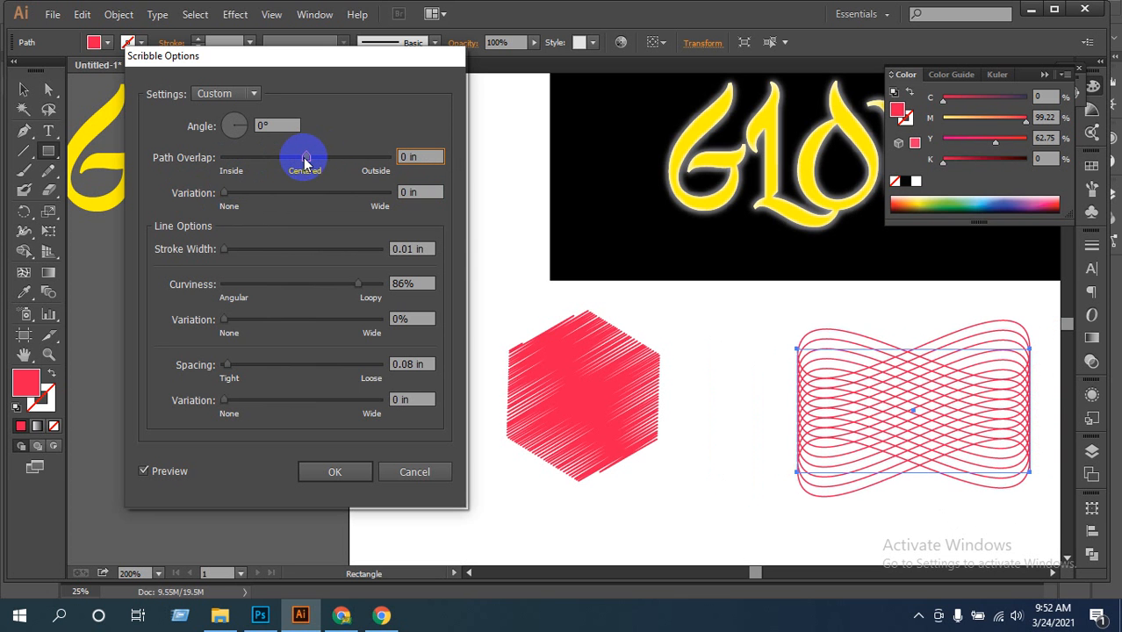
Try Scribble angles of 173° and 7° on the new rectangle, and set the angle back to 0°
{"action": "mouse_move", "coordinate": [245, 129]}
{"action": "left_mouse_down"}
{"action": "mouse_move", "coordinate": [238, 117]}
{"action": "mouse_move", "coordinate": [220, 124]}
{"action": "left_mouse_up"}
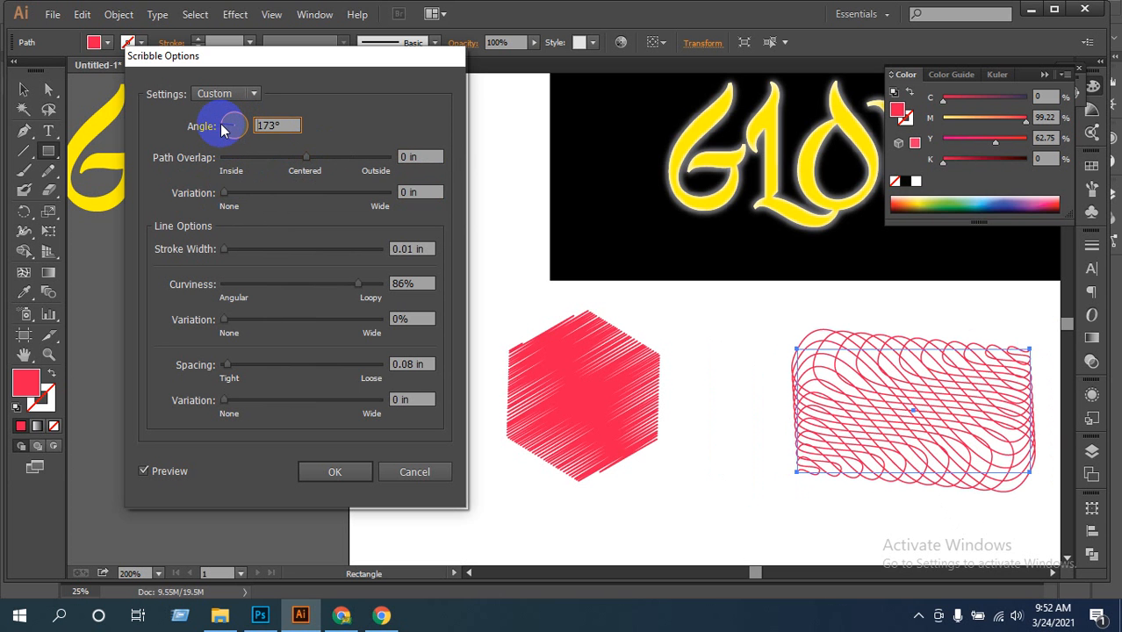
{"action": "mouse_move", "coordinate": [223, 129]}
{"action": "left_mouse_down"}
{"action": "mouse_move", "coordinate": [236, 141]}
{"action": "mouse_move", "coordinate": [251, 128]}
{"action": "left_mouse_up"}
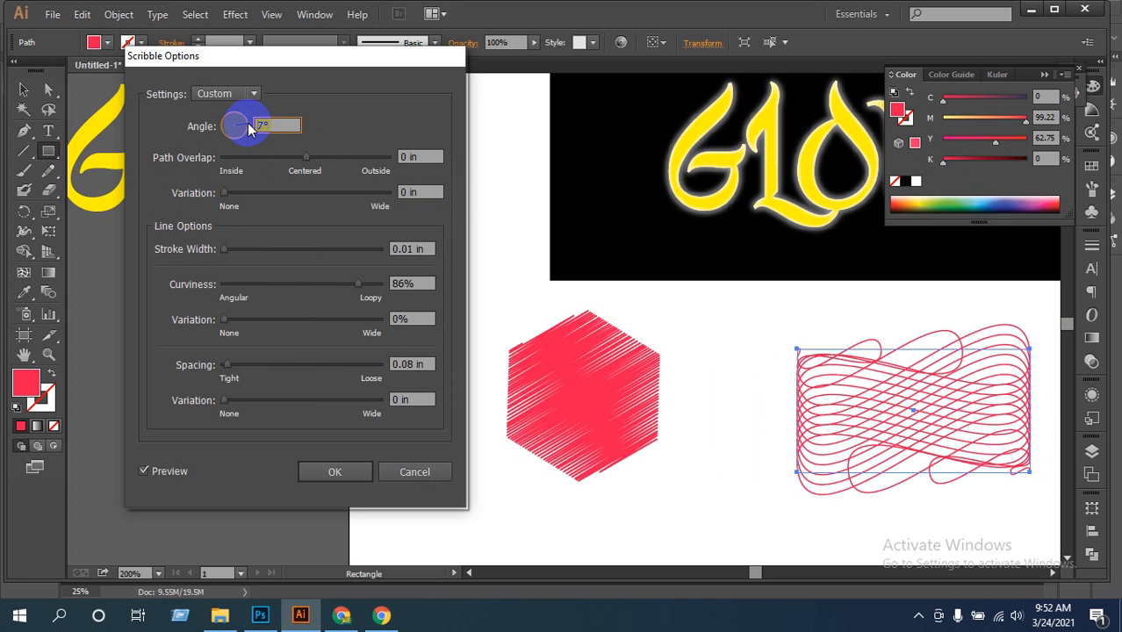
{"action": "left_click", "coordinate": [264, 128]}
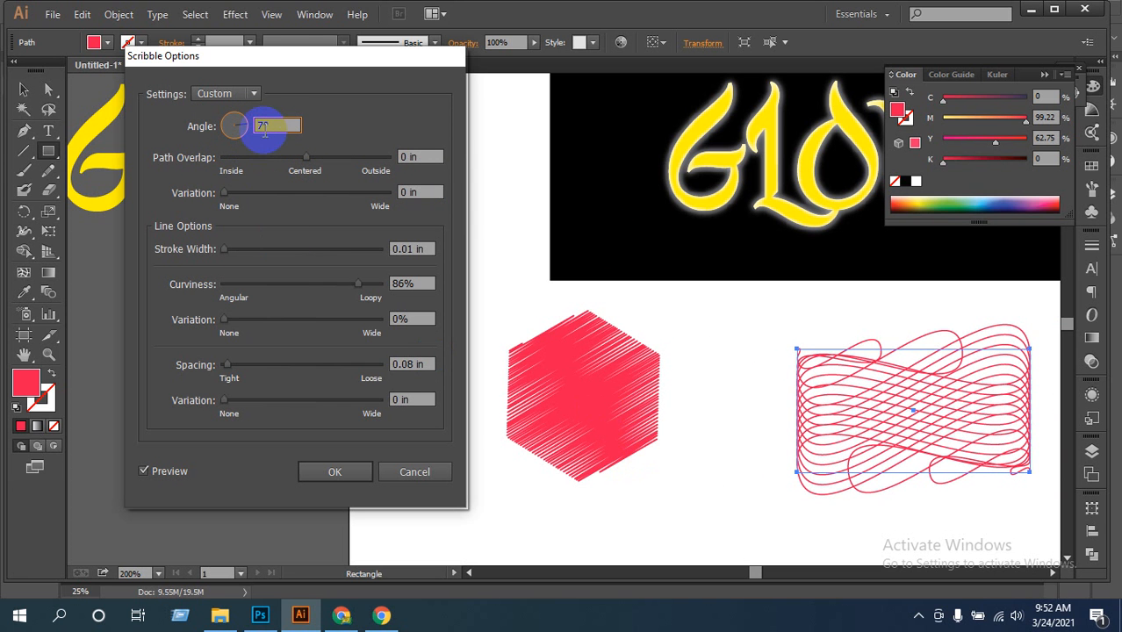
{"action": "left_click", "coordinate": [226, 126]}
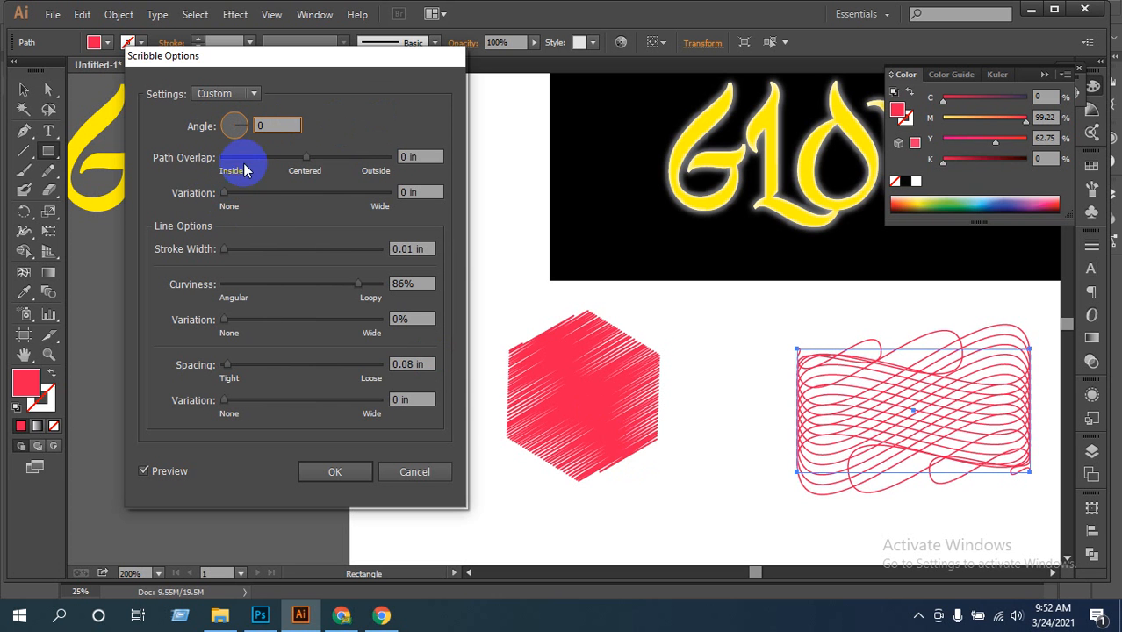
Set the Scribble path overlap to 0.09 in, apply the effect to the new rectangle, and deselect it
{"action": "left_click_drag", "start_coordinate": [299, 164], "coordinate": [309, 170]}
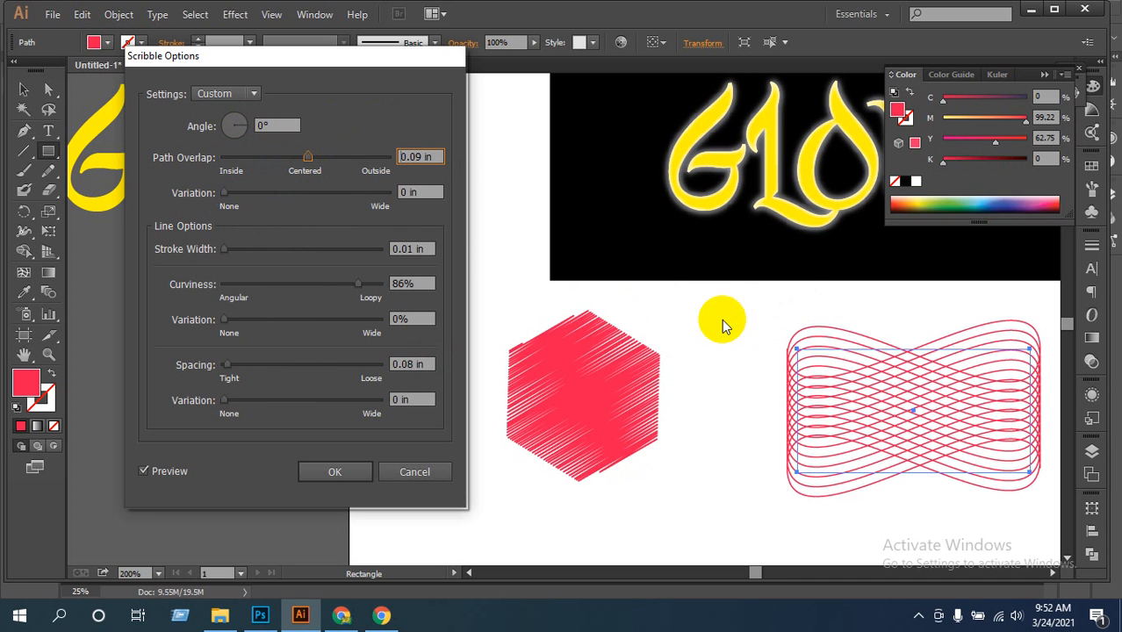
{"action": "left_click", "coordinate": [332, 473]}
{"action": "left_click", "coordinate": [23, 89]}
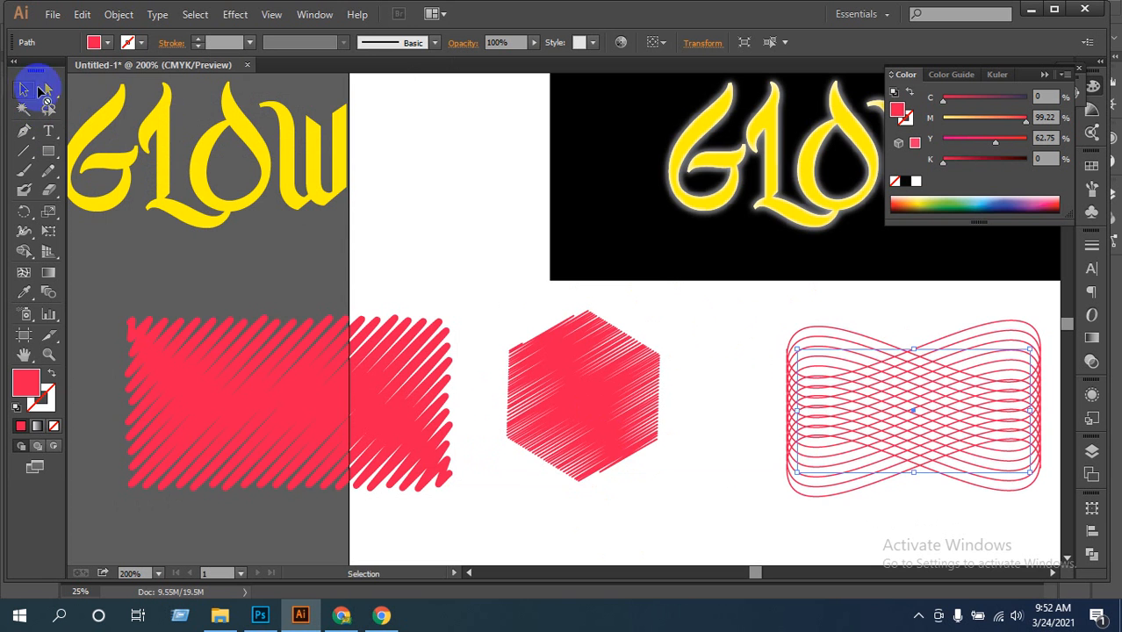
{"action": "left_click", "coordinate": [726, 529]}
{"action": "left_click", "coordinate": [772, 400], "text": "ctrl+alt"}
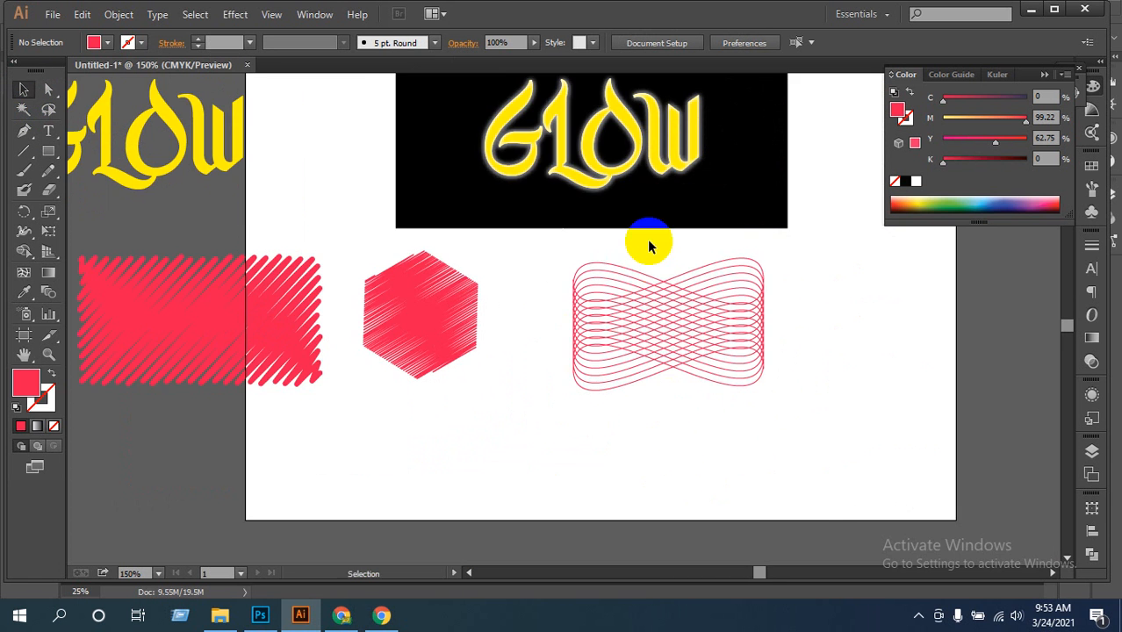
{"action": "left_click_drag", "start_coordinate": [654, 256], "coordinate": [733, 340]}
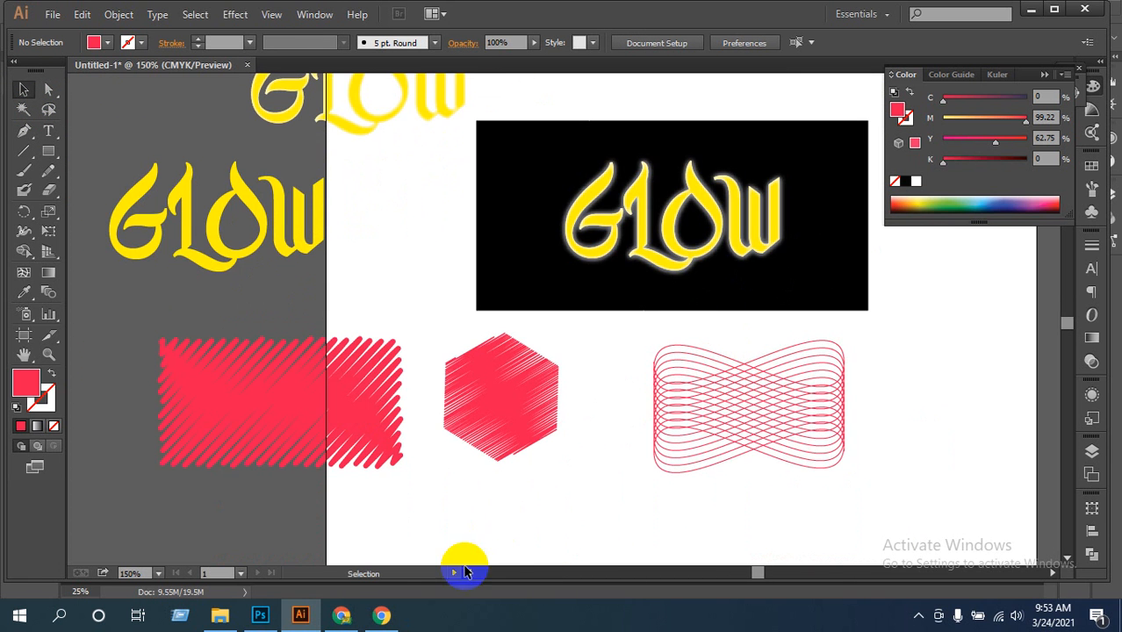
Switch to Photoshop and try moving the upper GLOW text layer sideways, then undo the move
{"action": "left_click", "coordinate": [263, 618]}
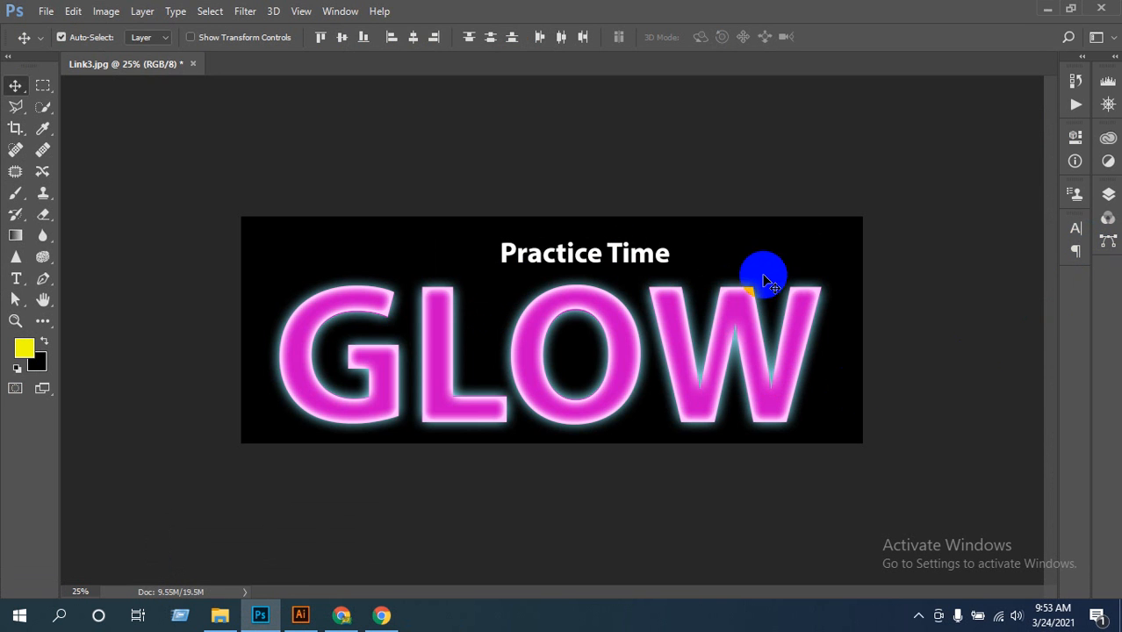
{"action": "right_click", "coordinate": [551, 316]}
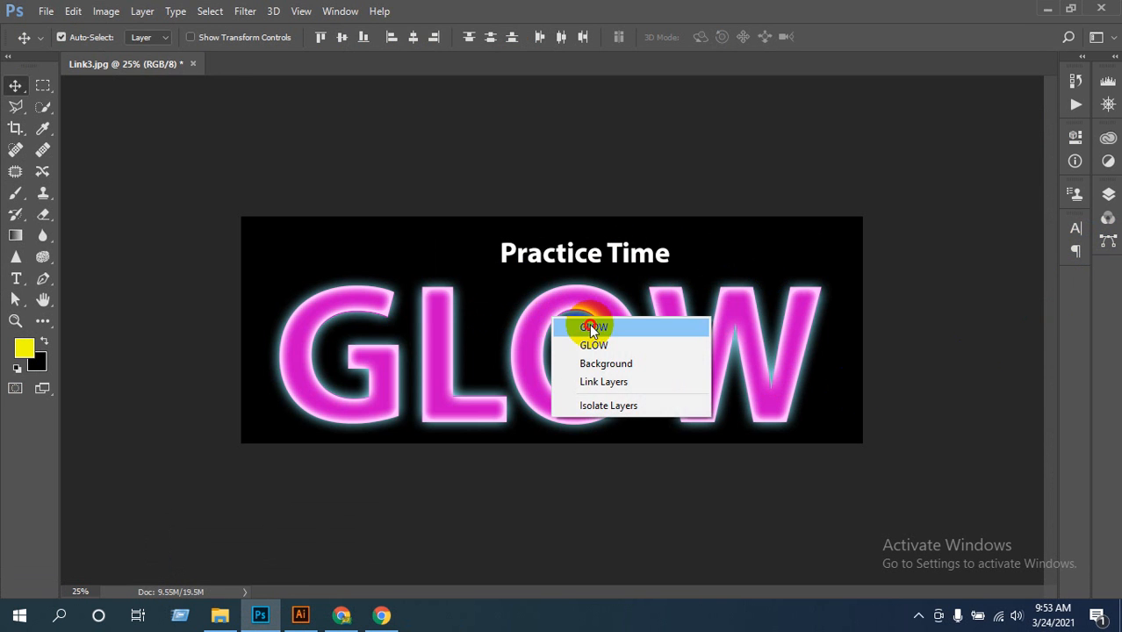
{"action": "left_click", "coordinate": [592, 326]}
{"action": "left_click_drag", "start_coordinate": [551, 307], "coordinate": [618, 320]}
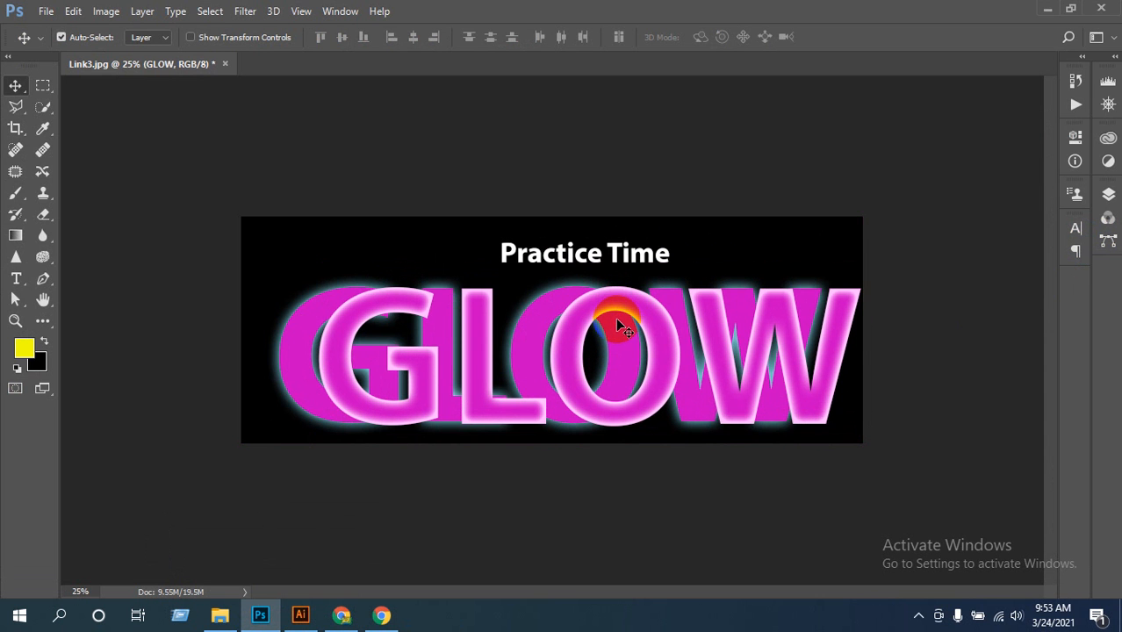
{"action": "key", "text": "ctrl+z"}
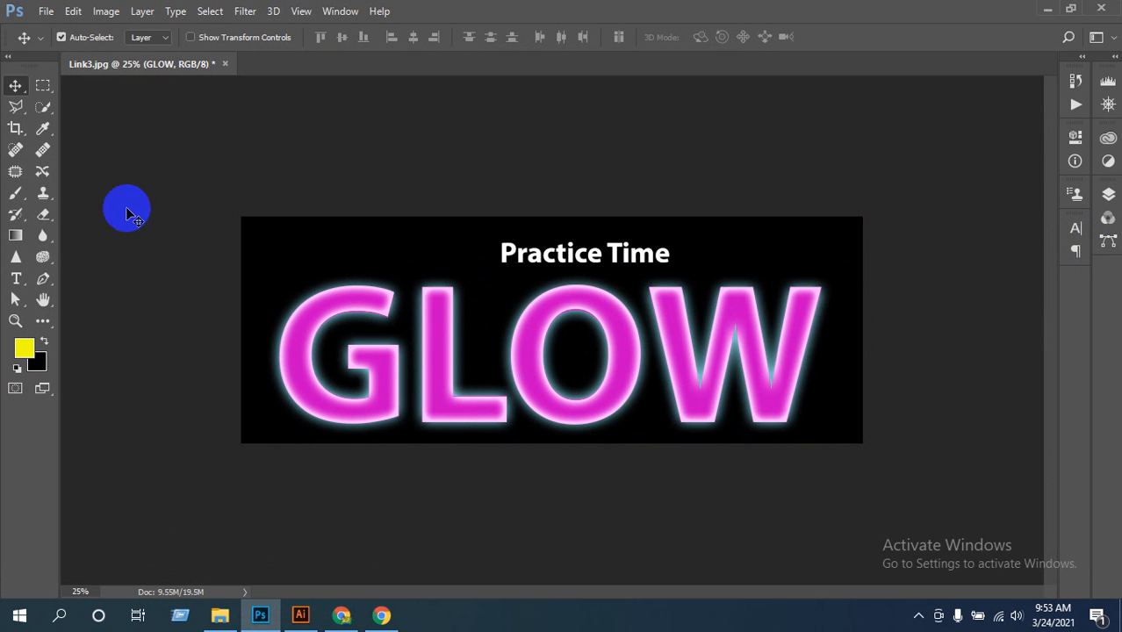
Delete the "Practice Time" text layer above the GLOW lettering
{"action": "right_click", "coordinate": [563, 244]}
{"action": "left_click", "coordinate": [576, 251]}
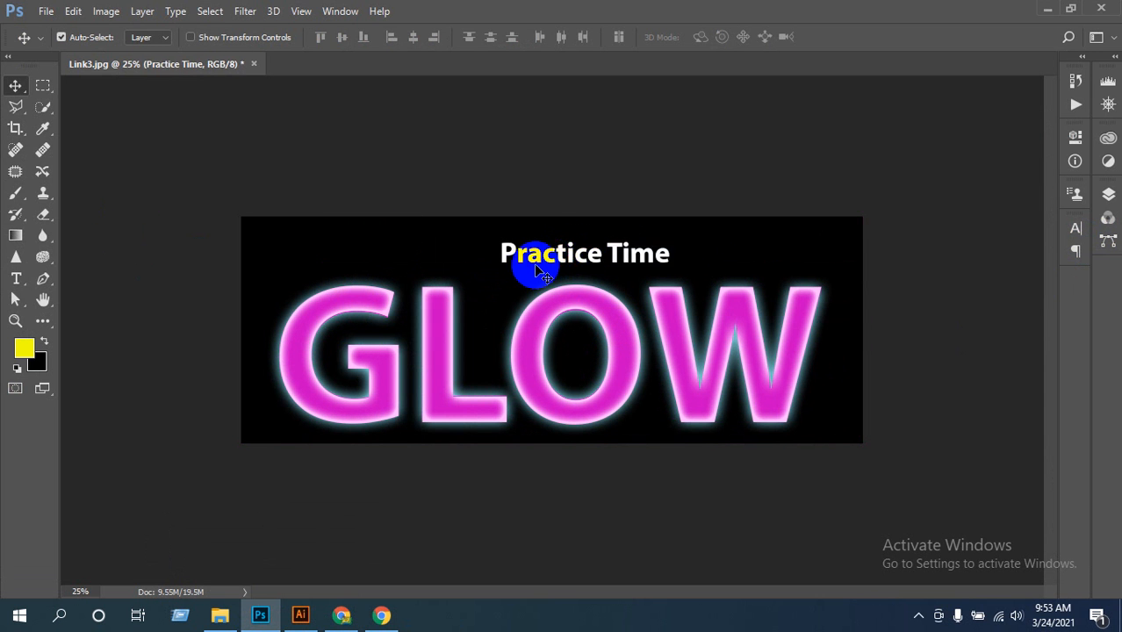
{"action": "key", "text": "Delete"}
Start saving the document under a new name, with JPEG as the format and "Glow Fonts Effect" as the file name
{"action": "left_click", "coordinate": [45, 11]}
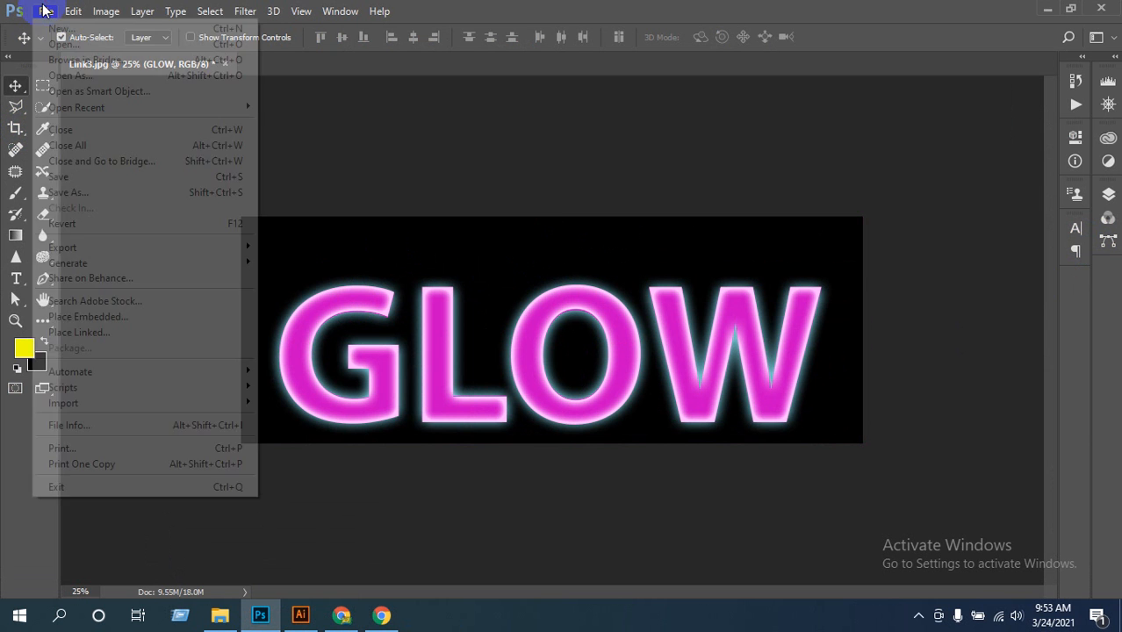
{"action": "left_click", "coordinate": [90, 192]}
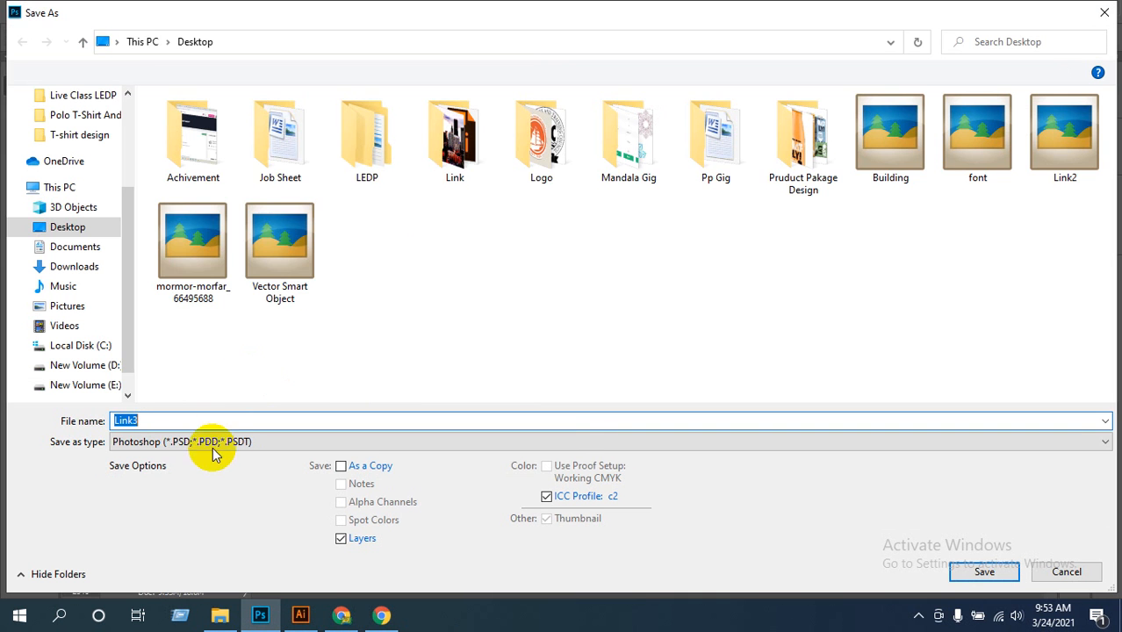
{"action": "left_click", "coordinate": [279, 443]}
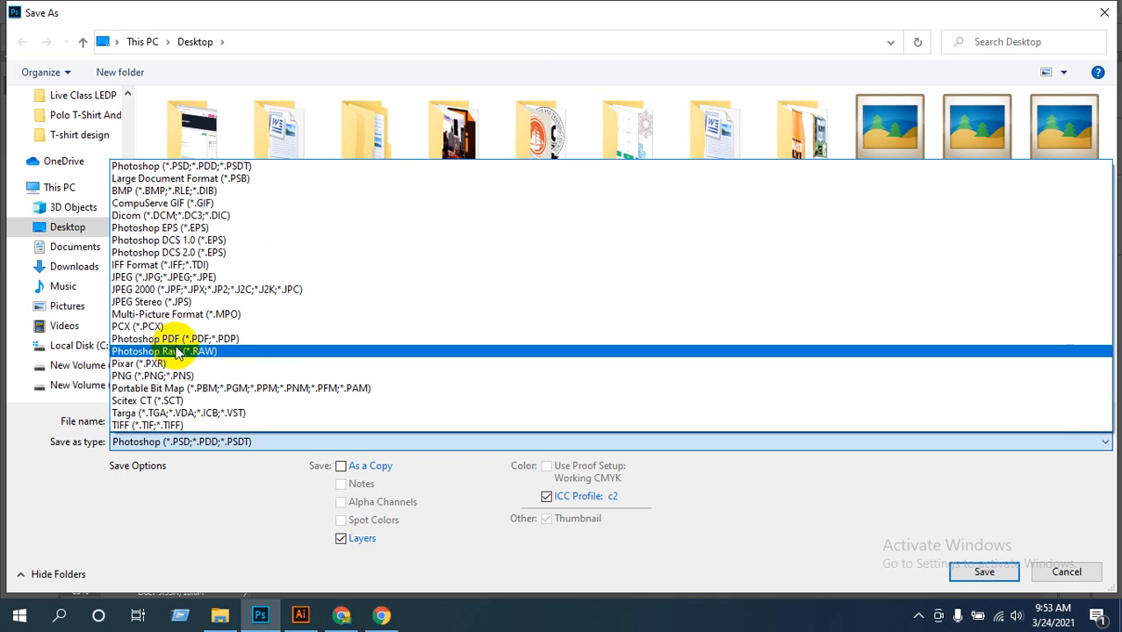
{"action": "left_click", "coordinate": [163, 277]}
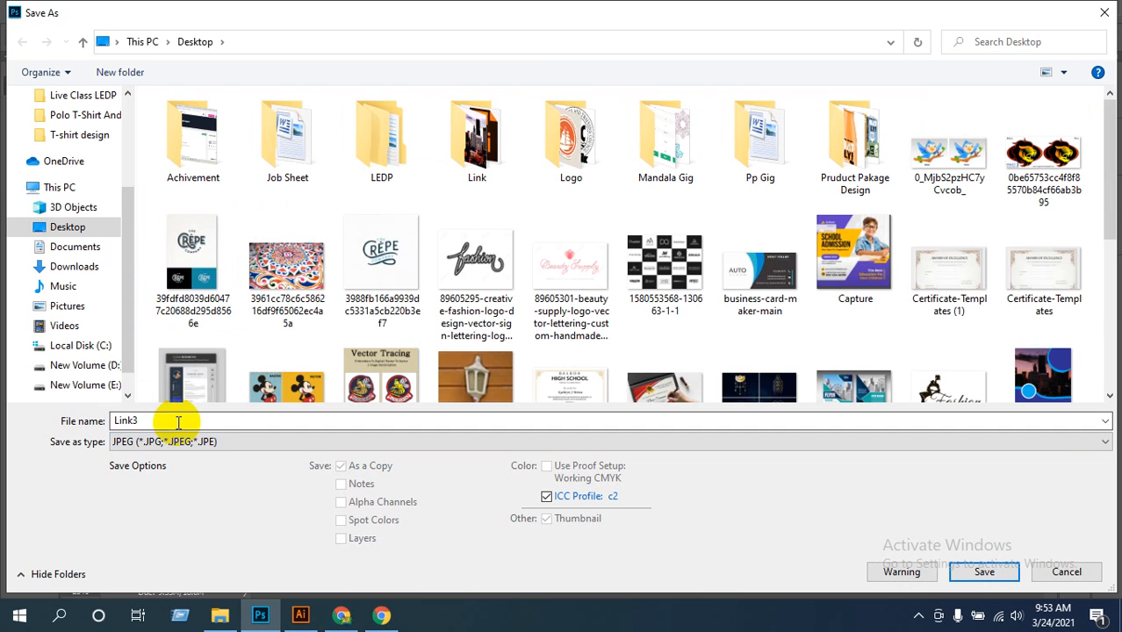
{"action": "double_click", "coordinate": [178, 422]}
{"action": "type", "text": "Glow Fonts Effect"}
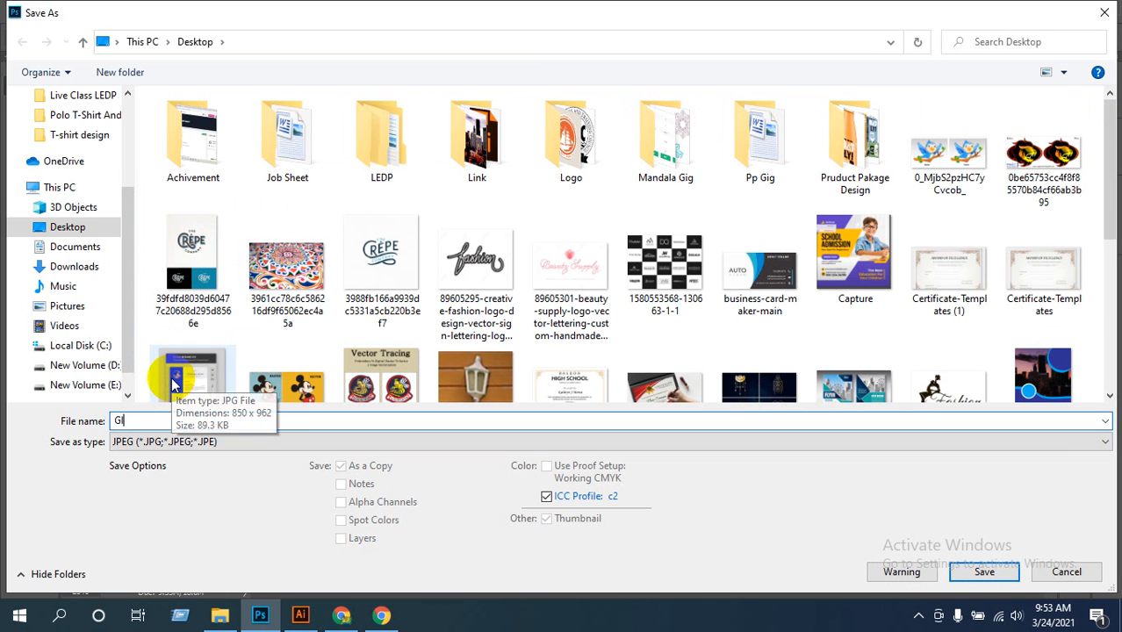
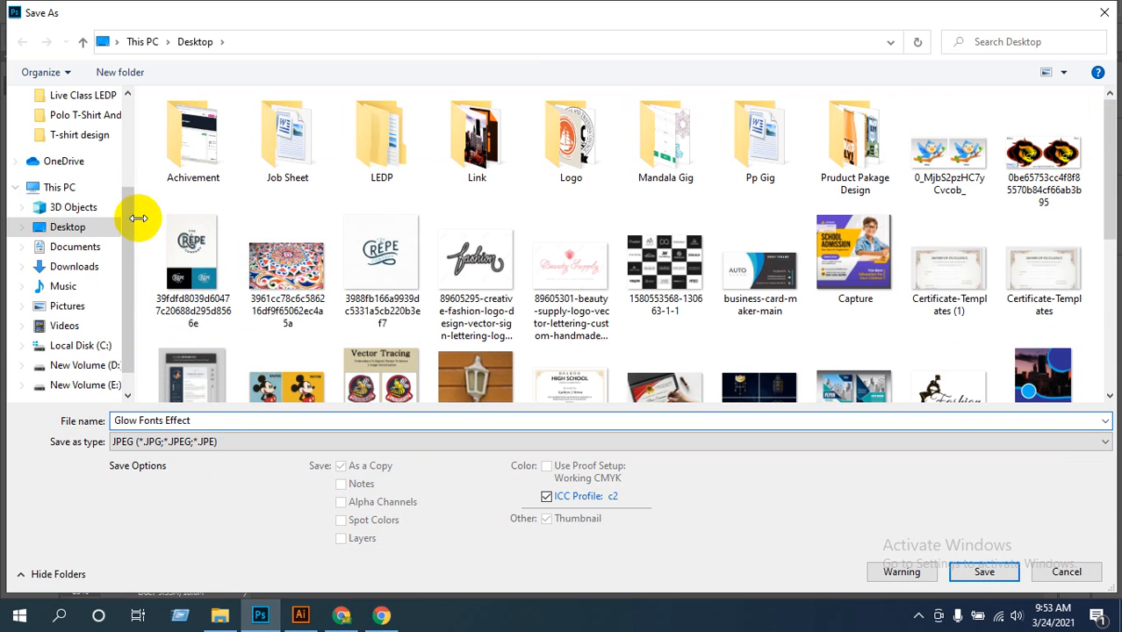
Choose the LEDP DESIGN folder on drive E as the save location
{"action": "left_click_drag", "start_coordinate": [130, 213], "coordinate": [125, 248]}
{"action": "left_click", "coordinate": [85, 345]}
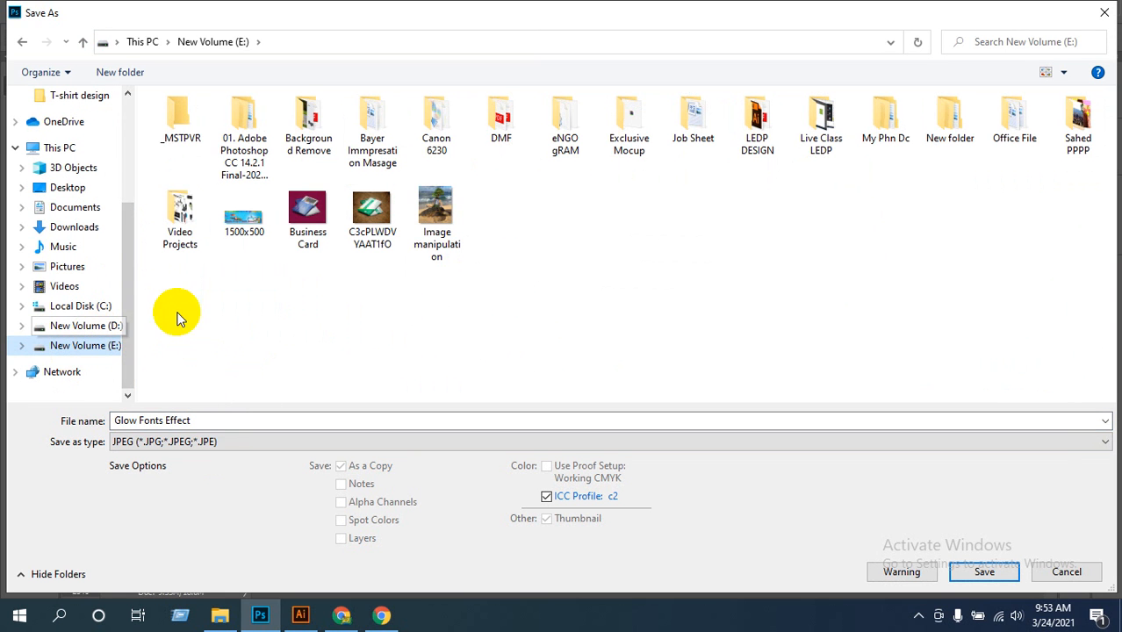
{"action": "left_click", "coordinate": [762, 126]}
{"action": "double_click", "coordinate": [762, 126]}
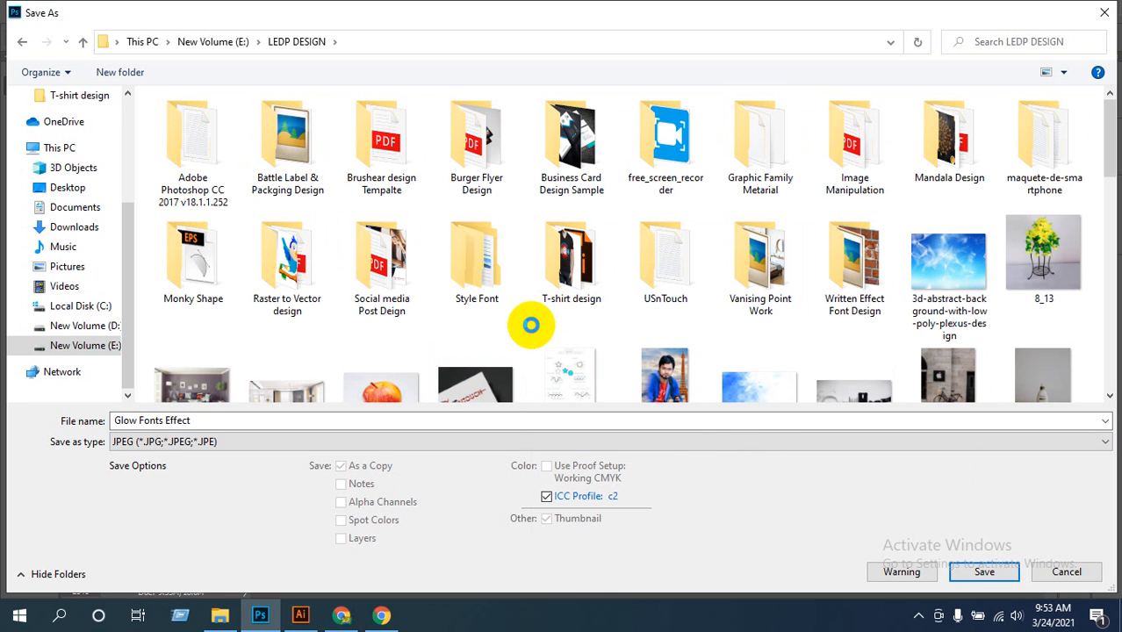
Create a folder named "Font Effect Glow" in LEDP DESIGN and save the JPEG inside it at quality 12, Progressive with 3 scans
{"action": "right_click", "coordinate": [531, 325]}
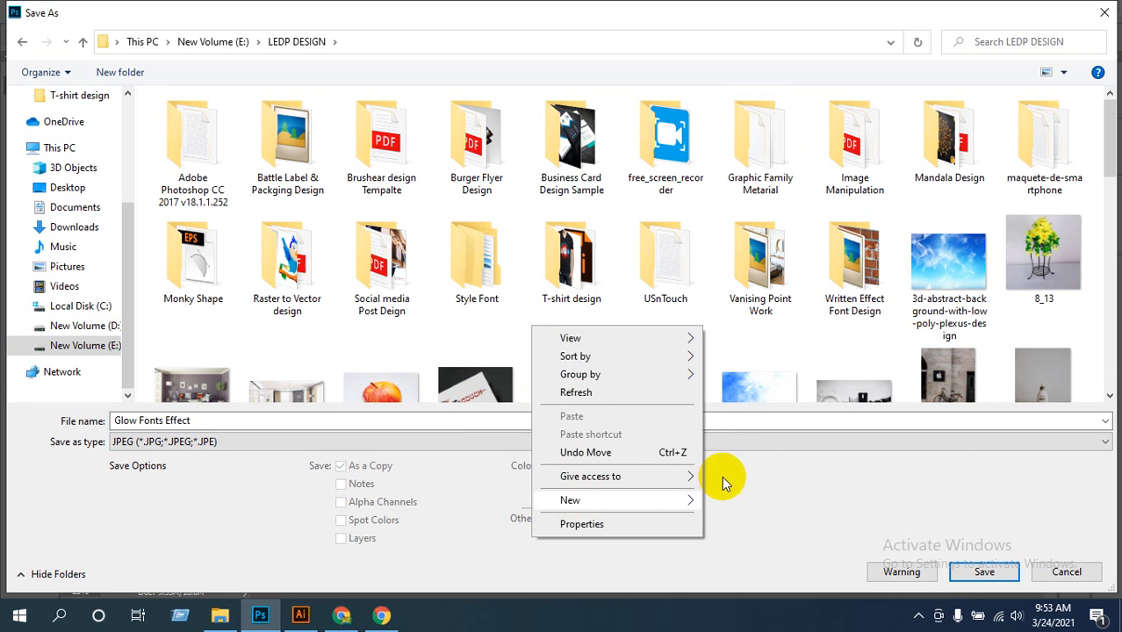
{"action": "mouse_move", "coordinate": [722, 481]}
{"action": "left_click", "coordinate": [753, 310]}
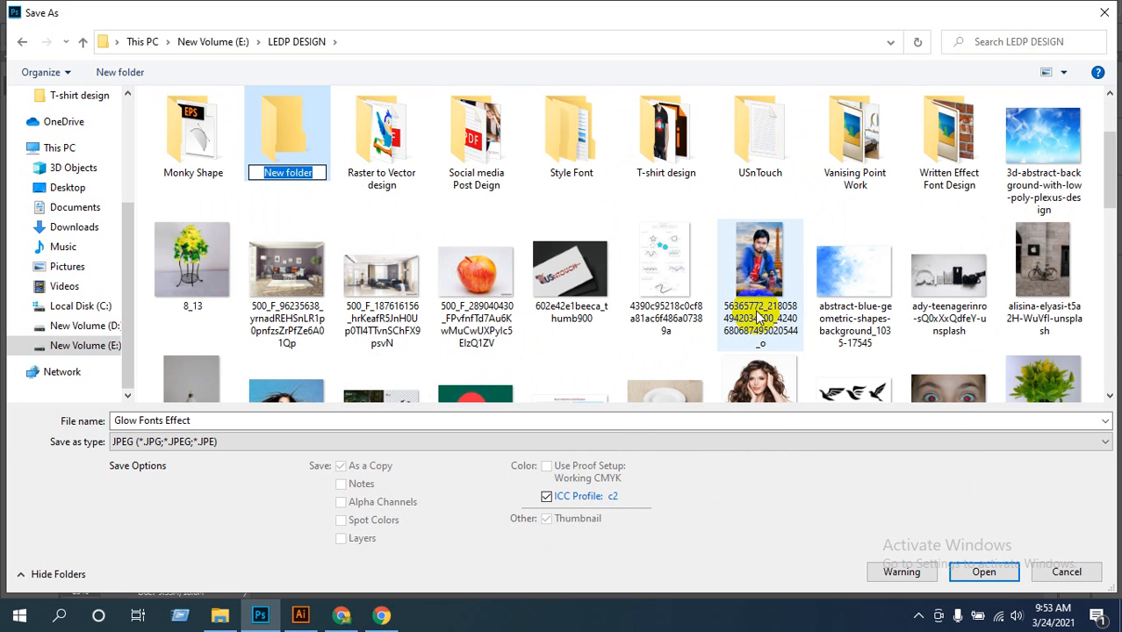
{"action": "type", "text": "Font Effect Glow"}
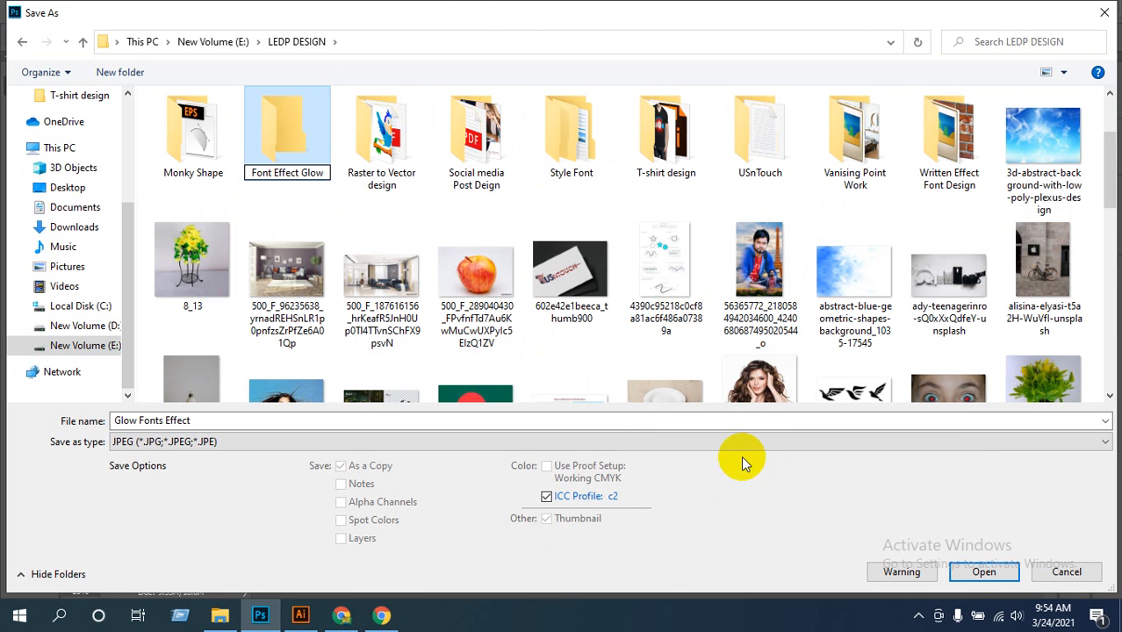
{"action": "left_click", "coordinate": [955, 571]}
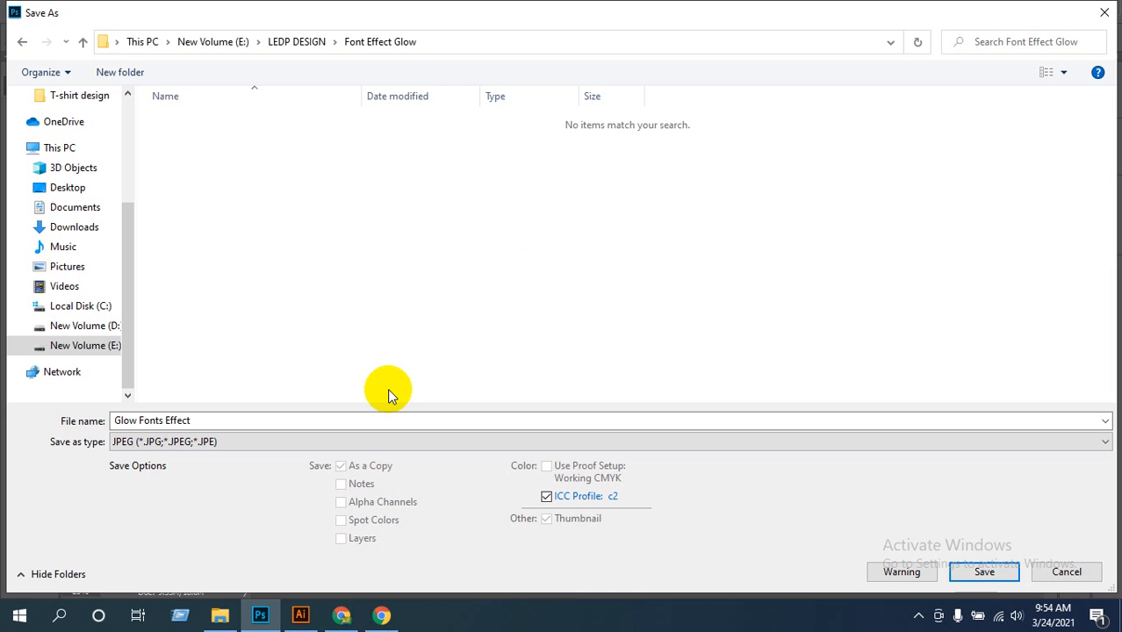
{"action": "left_click", "coordinate": [982, 571]}
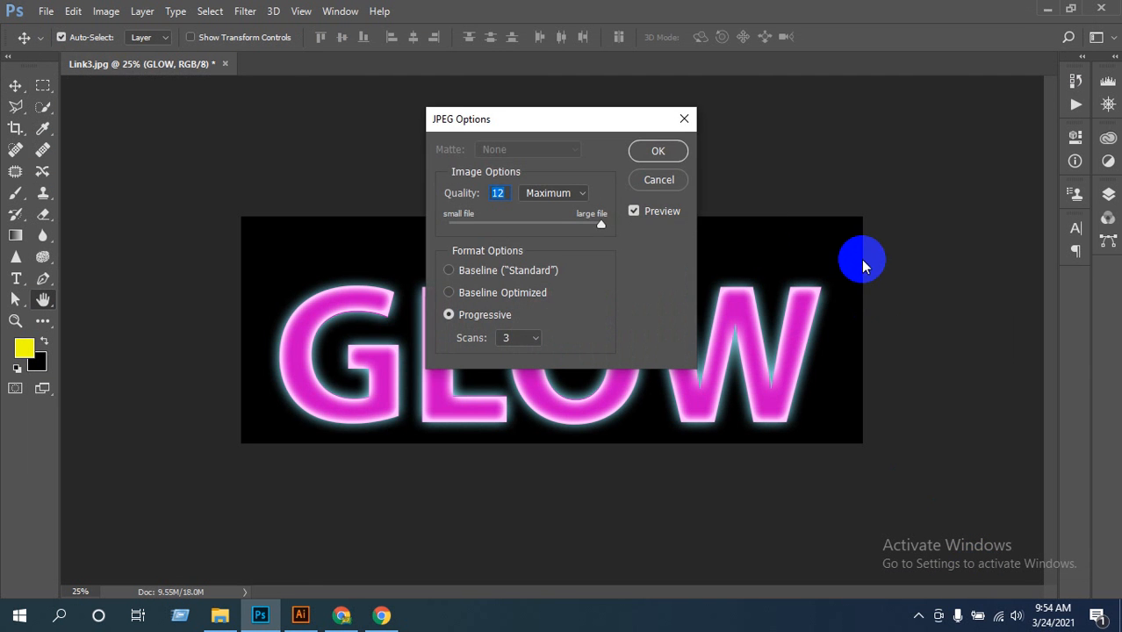
{"action": "left_click", "coordinate": [665, 151]}
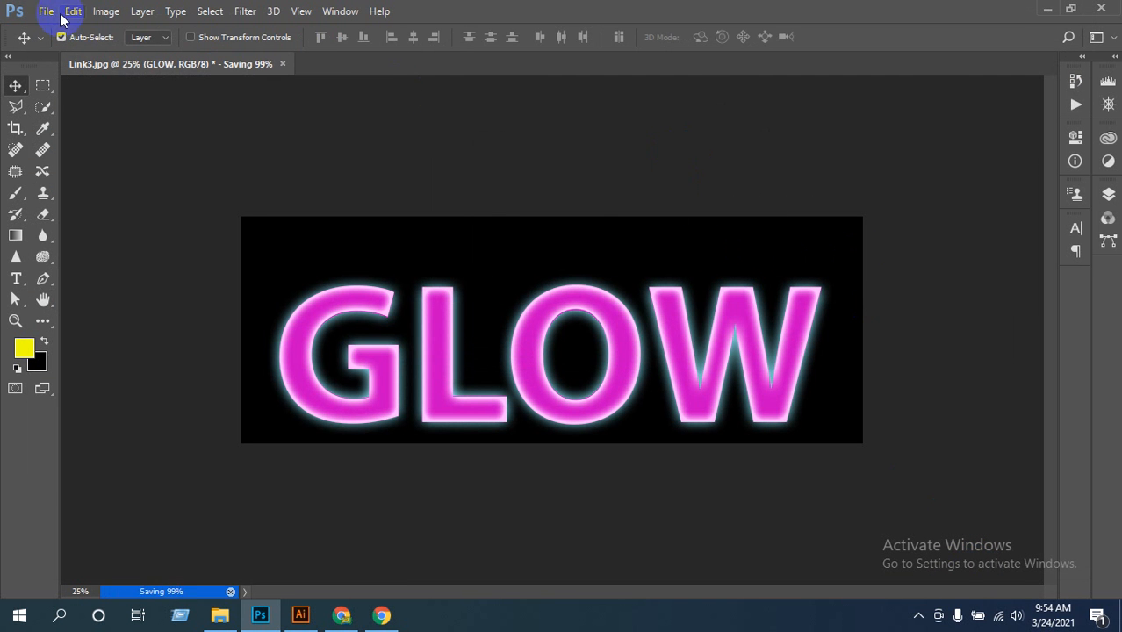
Start saving the document again in Photoshop format, with "Font Effect Glow" as the file name
{"action": "left_click", "coordinate": [46, 11]}
{"action": "left_click", "coordinate": [79, 191]}
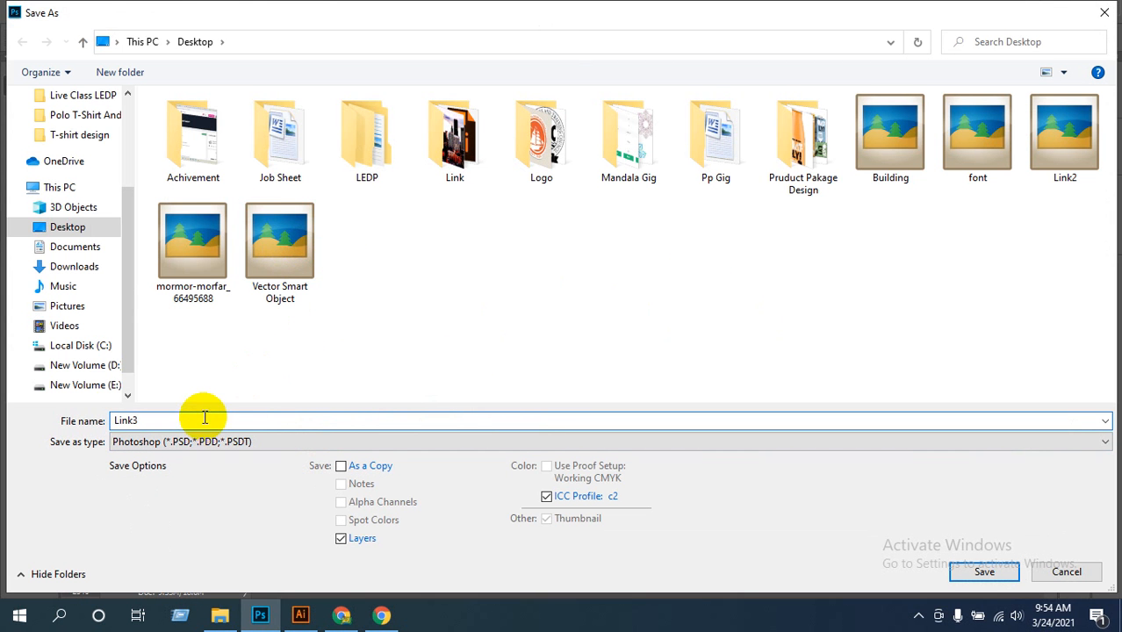
{"action": "type", "text": "Fo"}
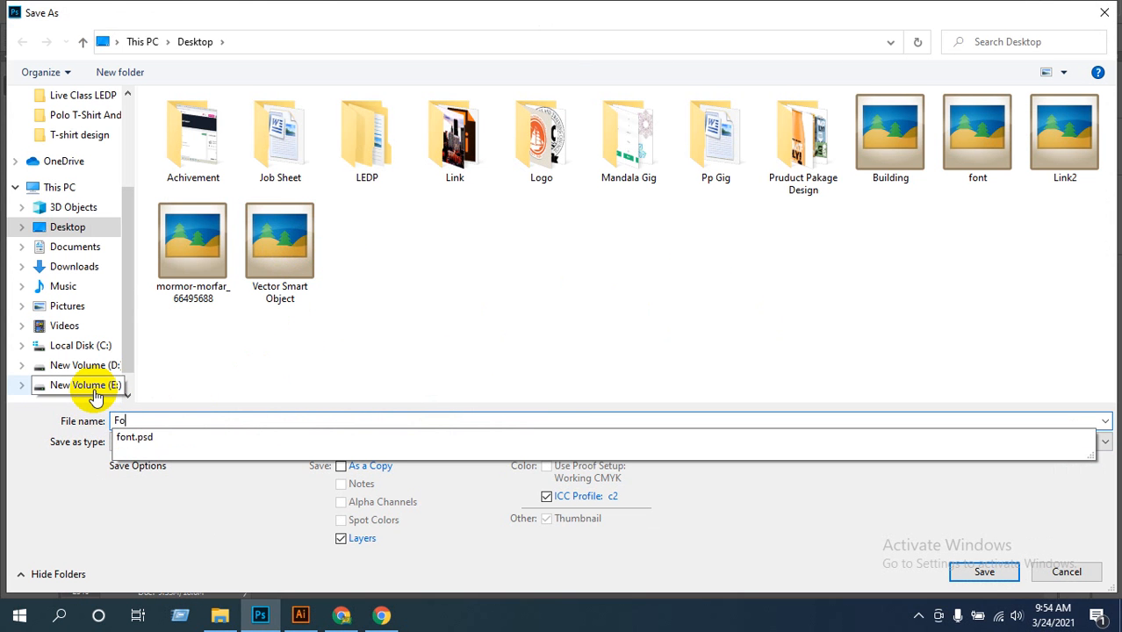
{"action": "type", "text": "nt "}
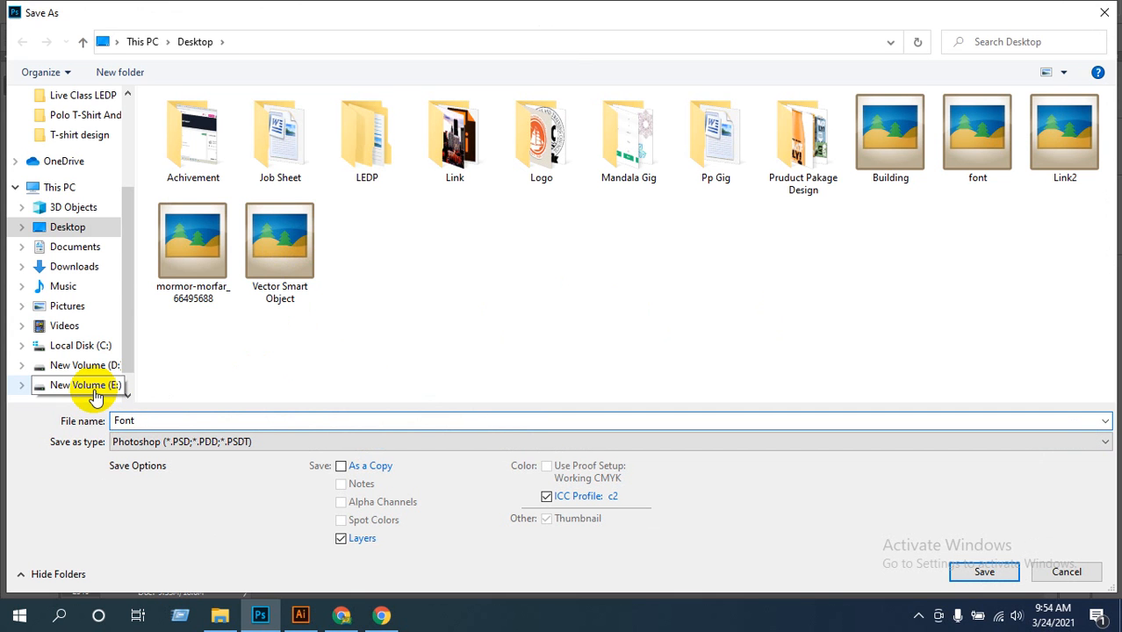
{"action": "type", "text": "Effect Glow"}
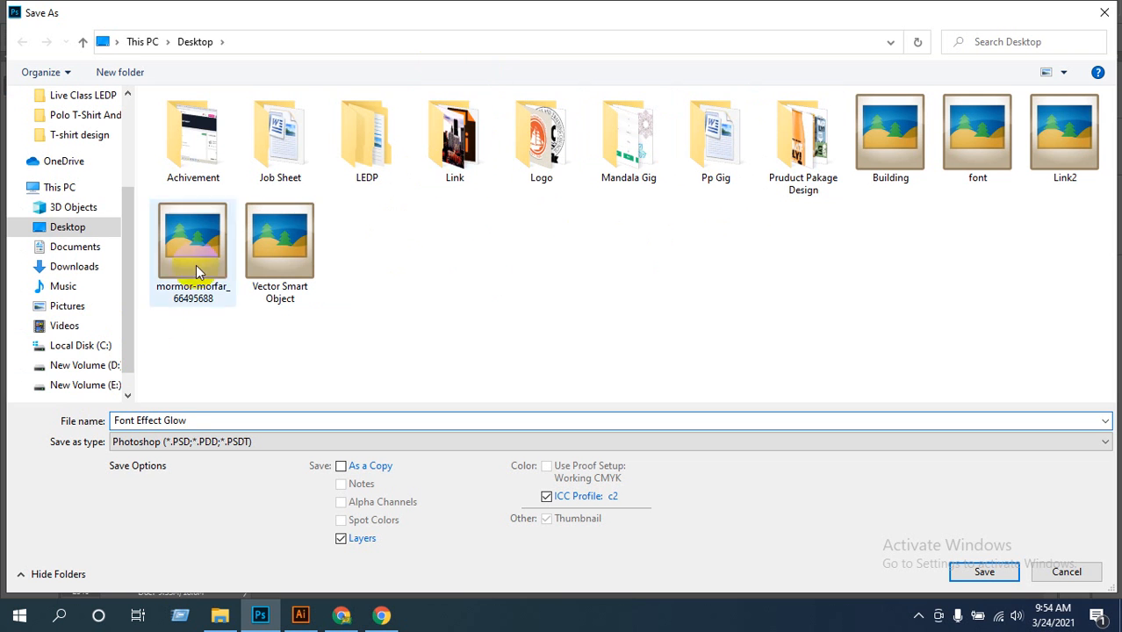
Save the PSD in the Font Effect Glow folder inside LEDP DESIGN on drive E, with Maximize Compatibility on
{"action": "left_click", "coordinate": [103, 384]}
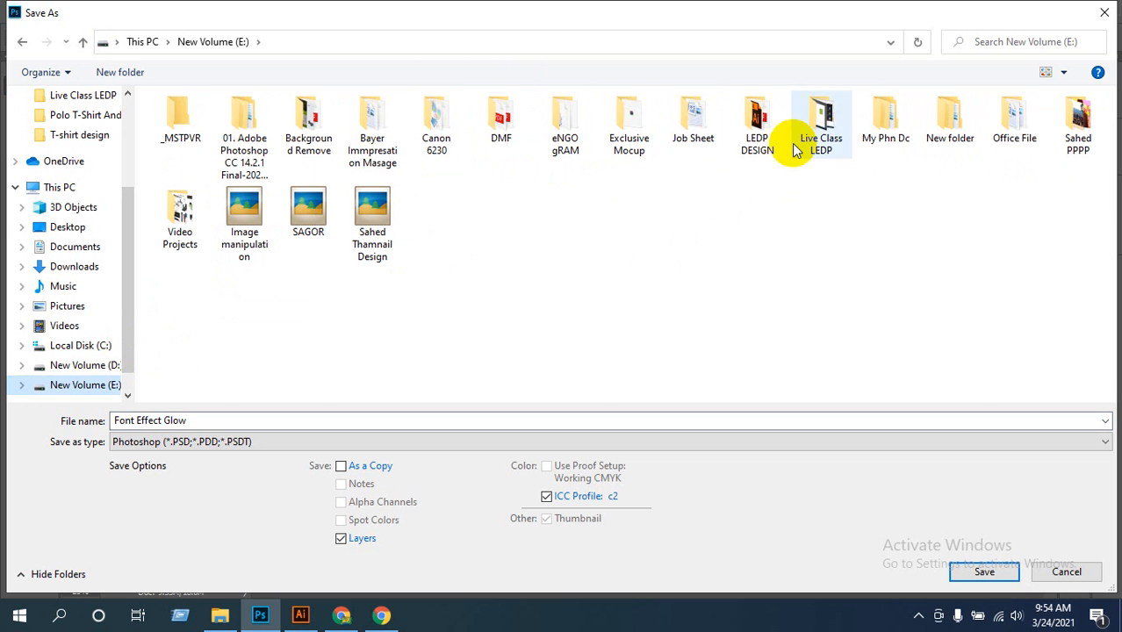
{"action": "left_click", "coordinate": [760, 131]}
{"action": "double_click", "coordinate": [762, 132]}
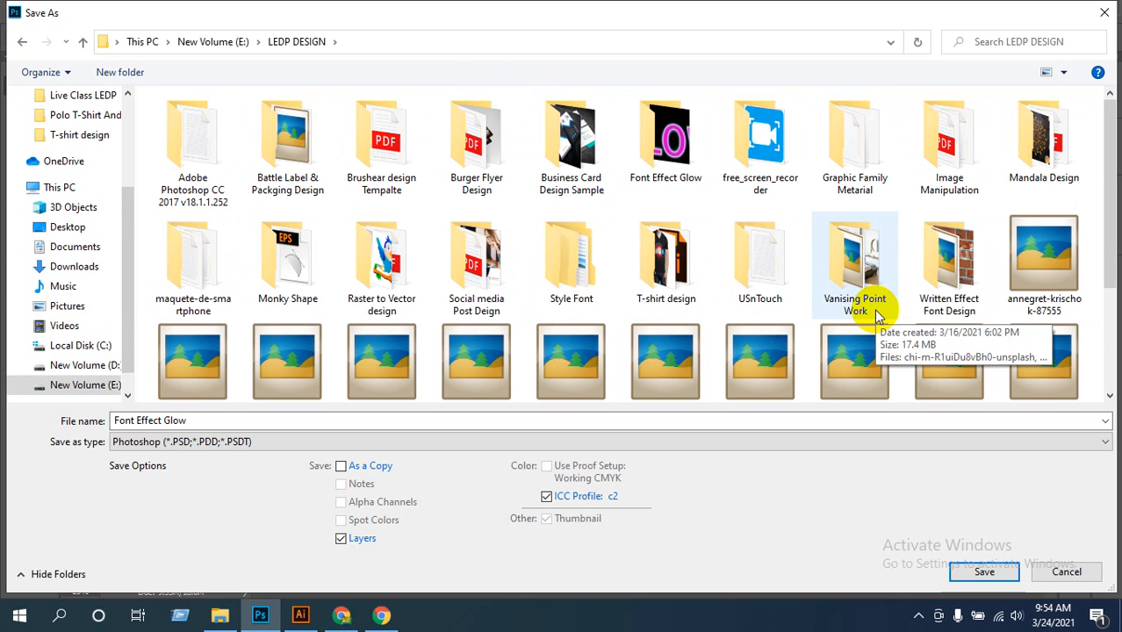
{"action": "double_click", "coordinate": [666, 139]}
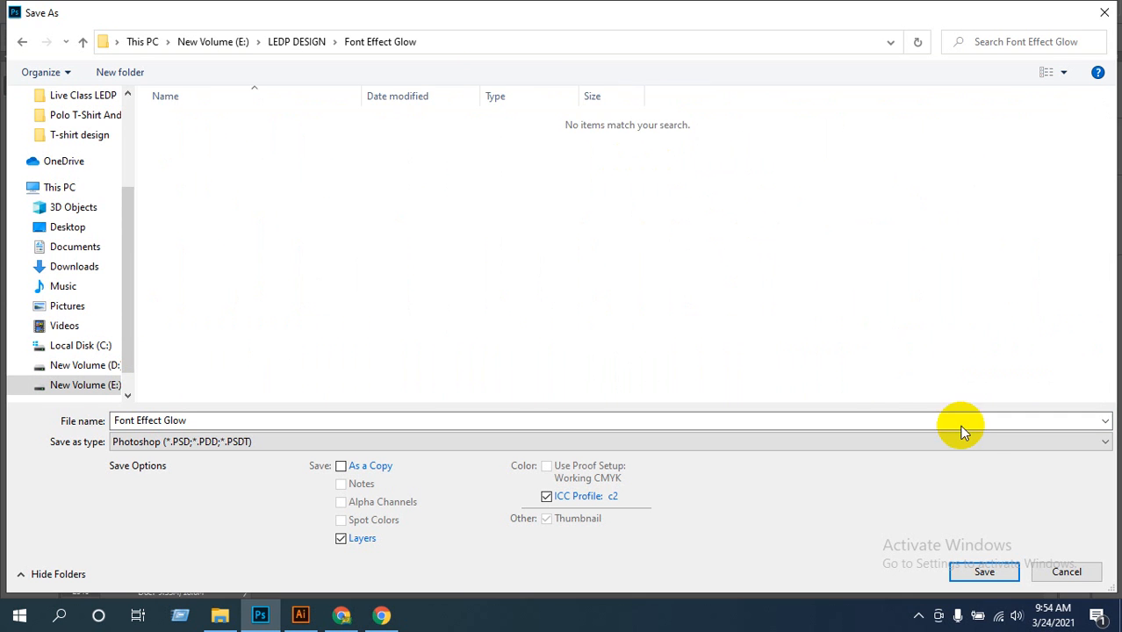
{"action": "left_click", "coordinate": [987, 572]}
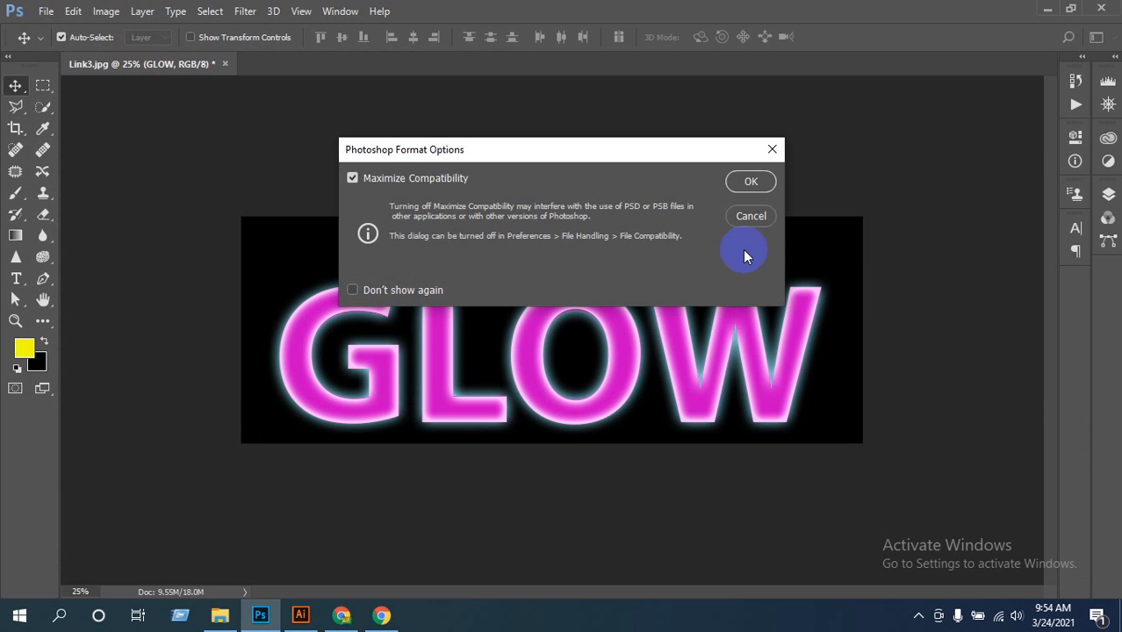
{"action": "left_click", "coordinate": [752, 183]}
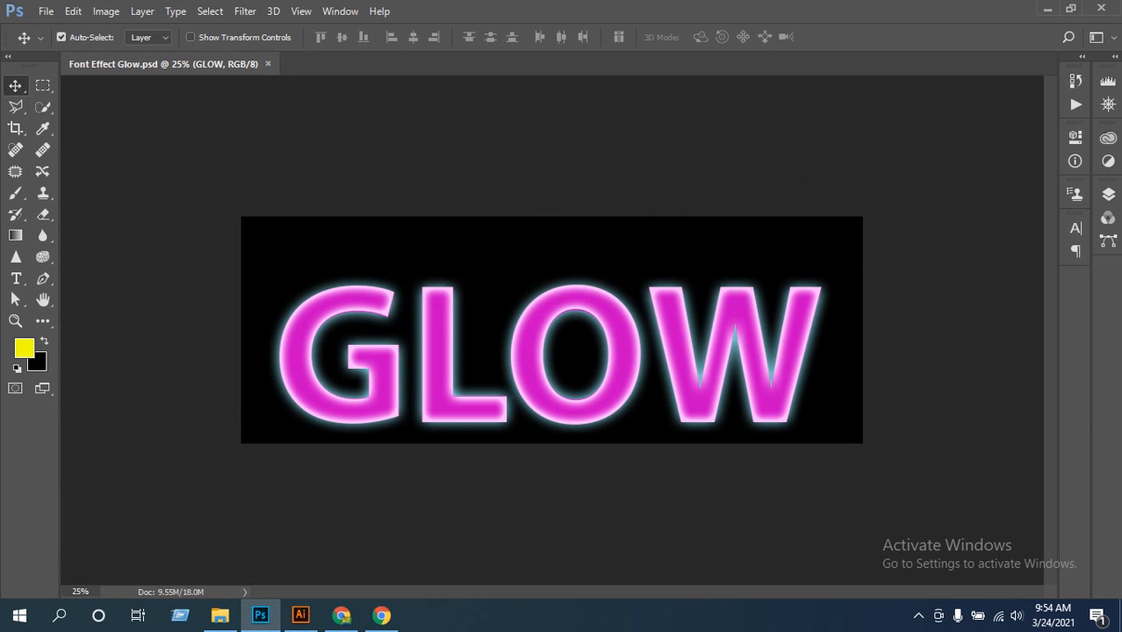
Delete both GLOW text layers, keeping only the black background layer
{"action": "left_click", "coordinate": [1107, 193]}
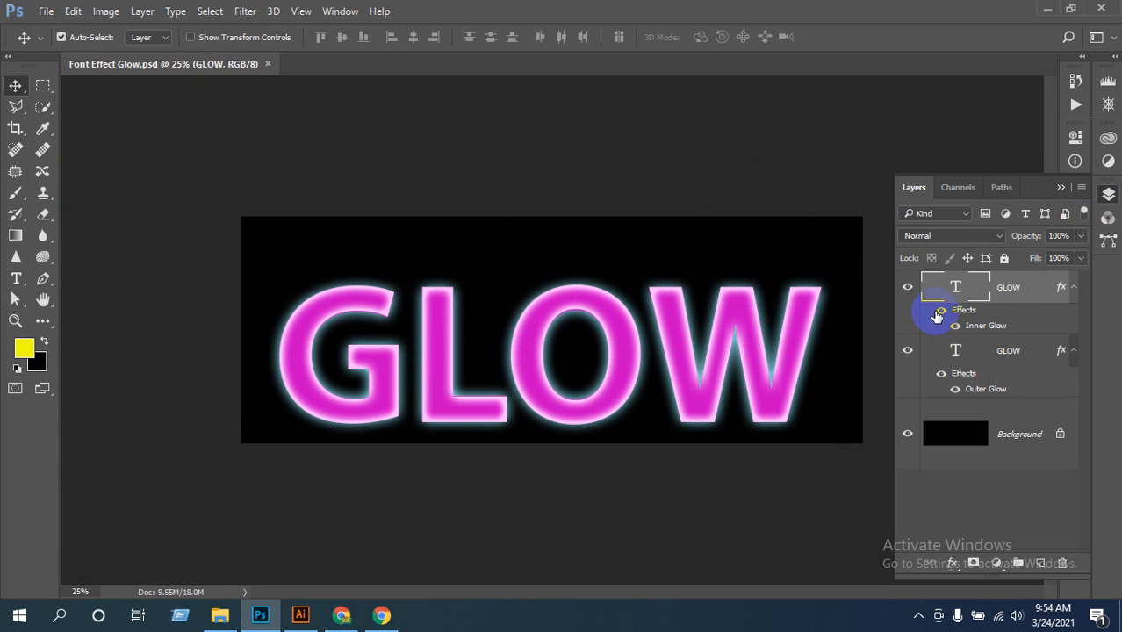
{"action": "key", "text": "Delete"}
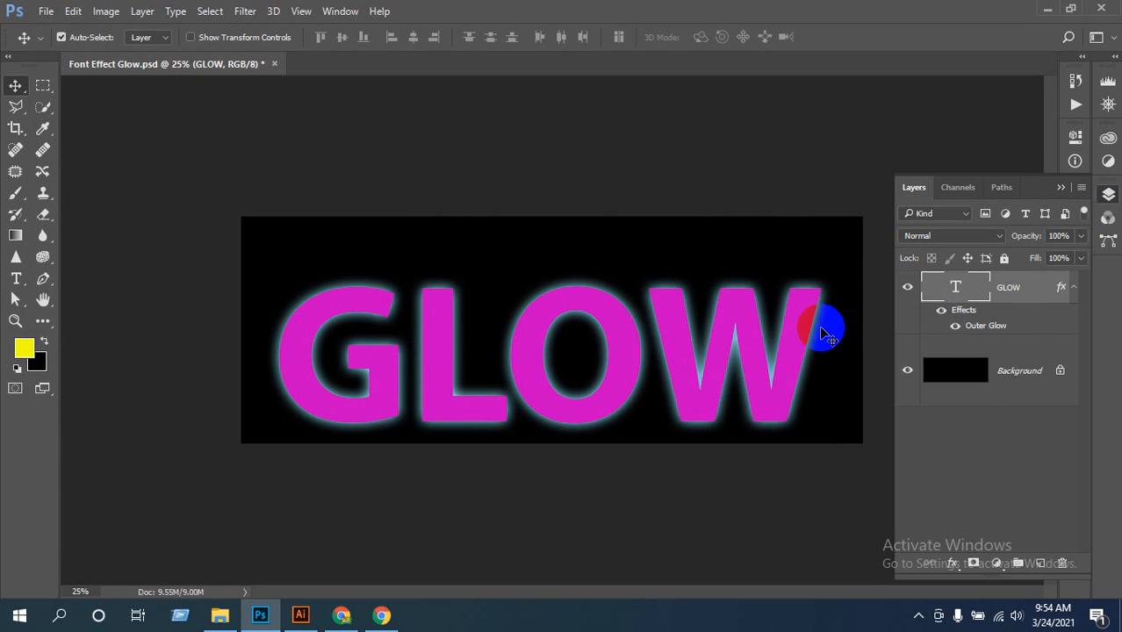
{"action": "key", "text": "Delete"}
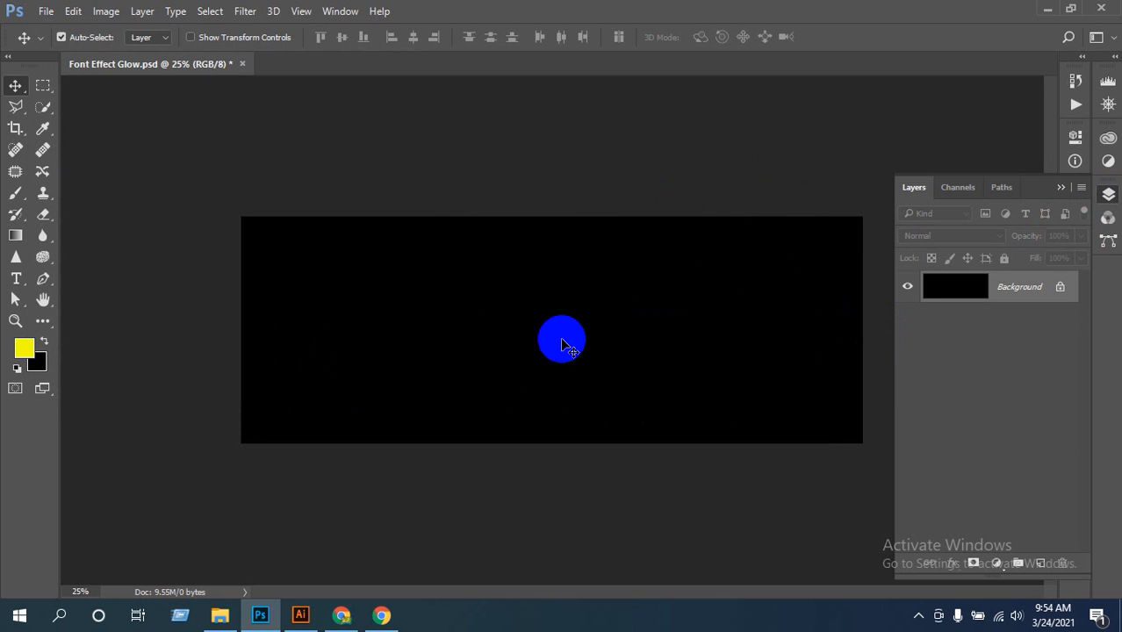
Add a white Myriad Pro Bold 140 pt text line reading "Glow" on the left part of the black canvas
{"action": "key", "text": "ctrl+plus"}
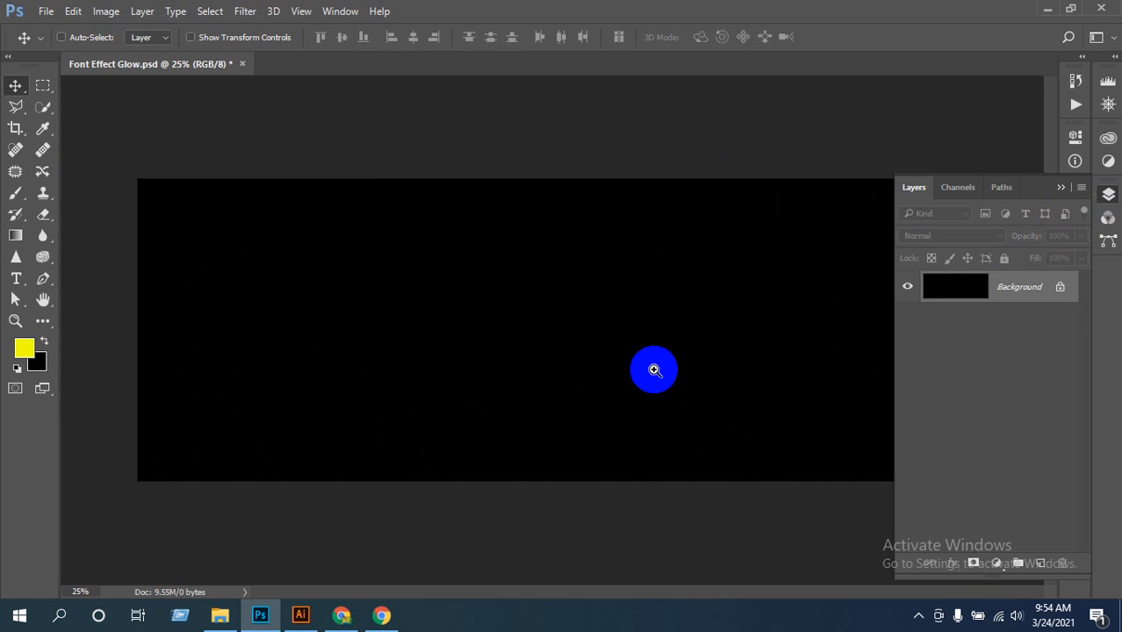
{"action": "left_click", "coordinate": [1060, 190]}
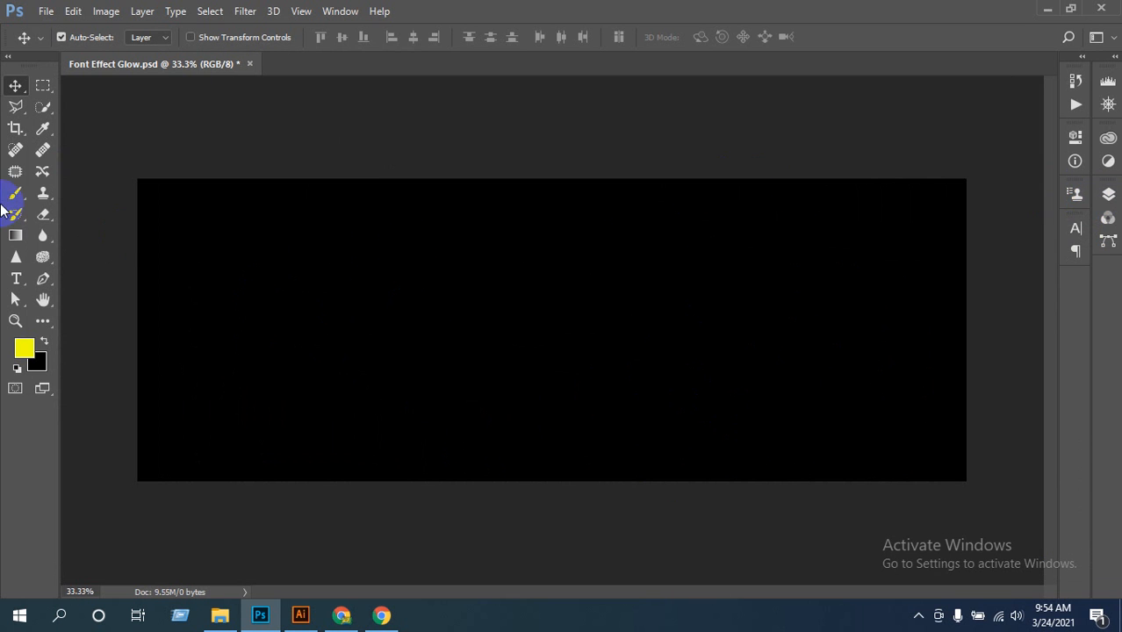
{"action": "left_click", "coordinate": [16, 279]}
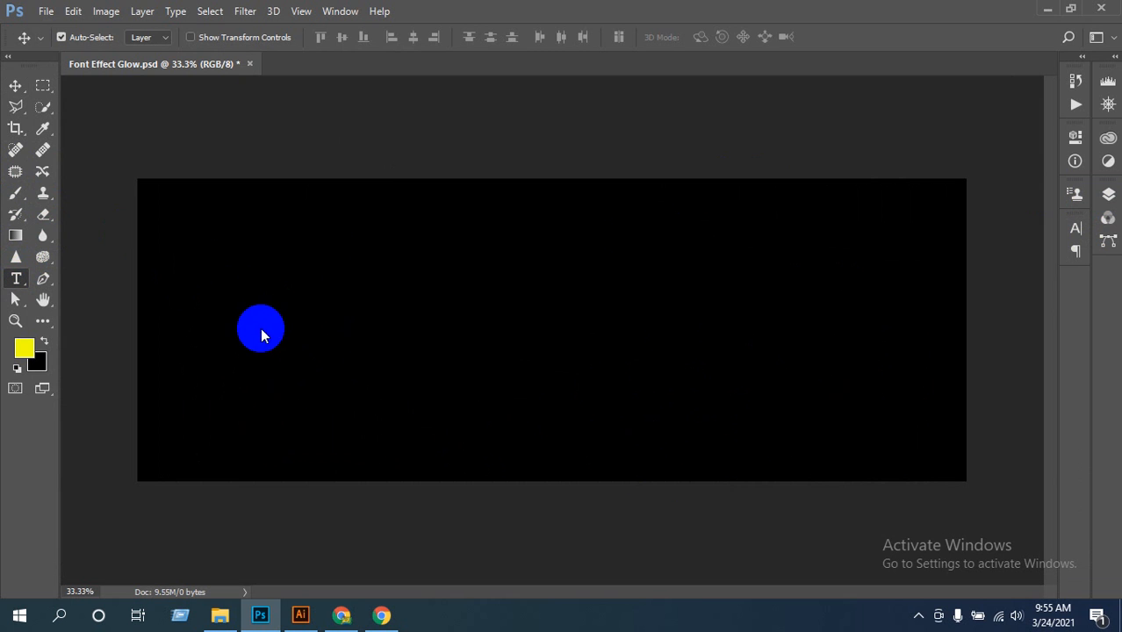
{"action": "left_click", "coordinate": [261, 326]}
{"action": "type", "text": "G"}
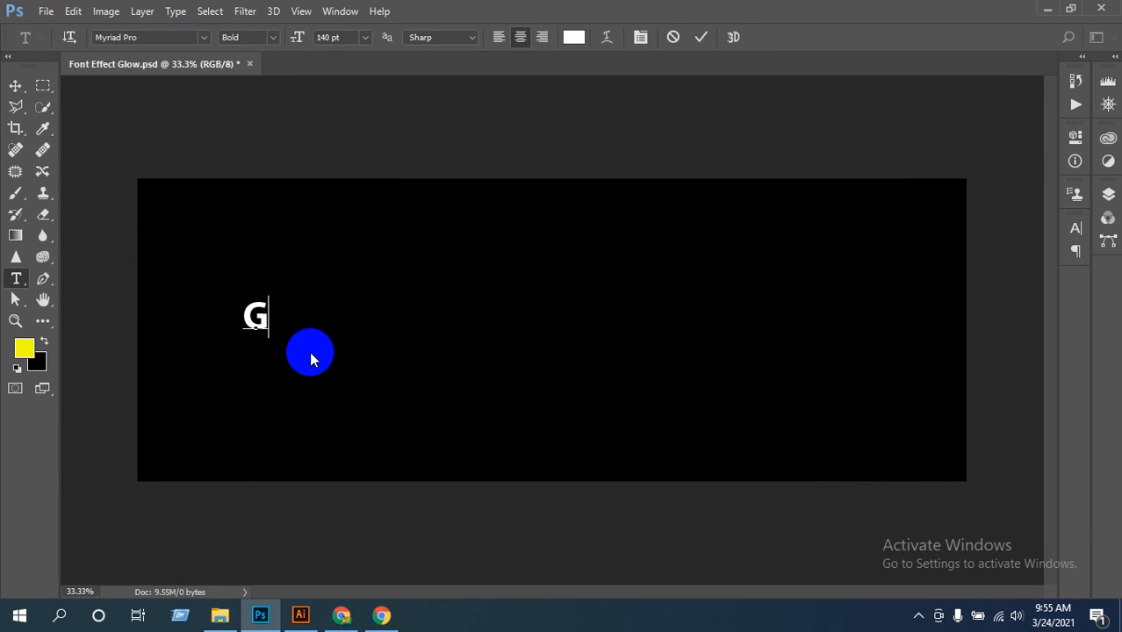
{"action": "type", "text": "lo"}
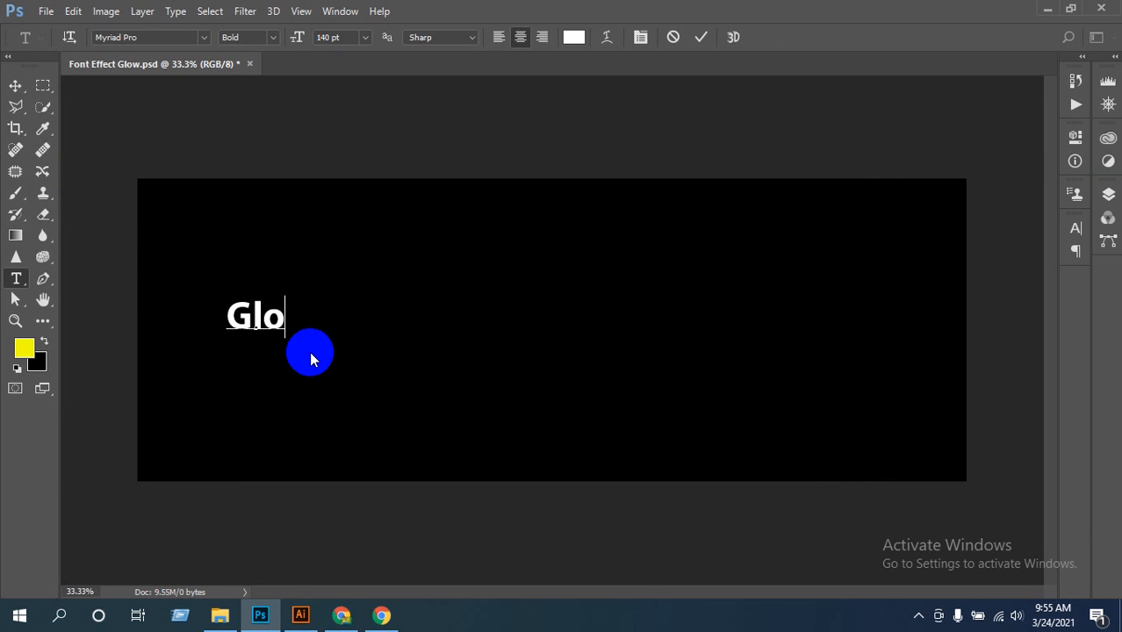
{"action": "type", "text": "w"}
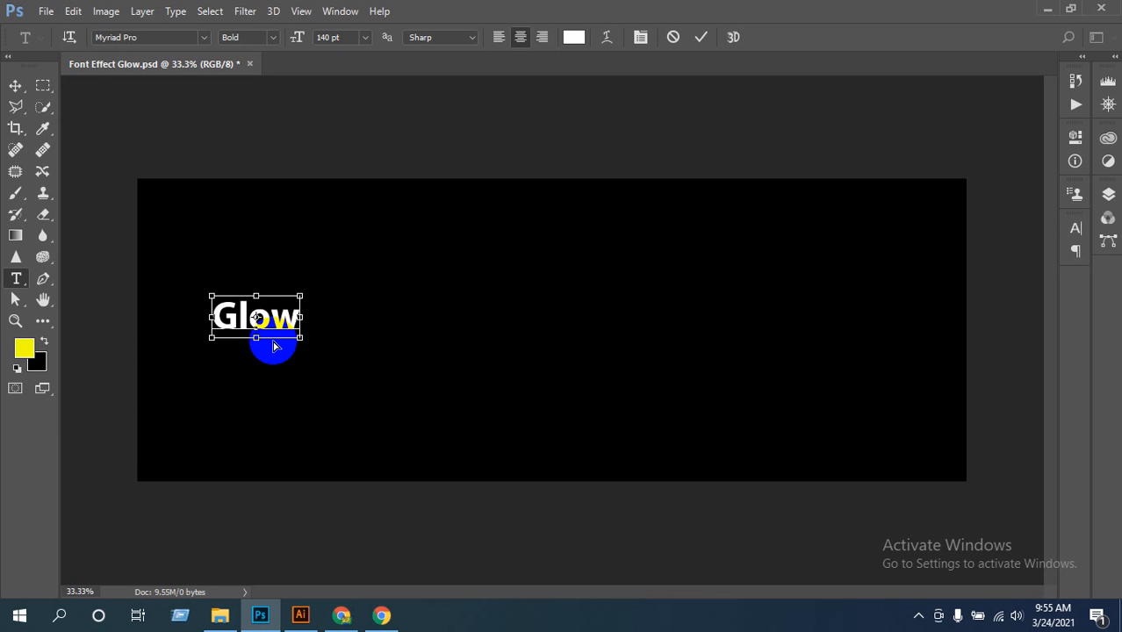
Replace the text with "Fashion Design" and move it to the centre of the black canvas
{"action": "key", "text": "ctrl+a"}
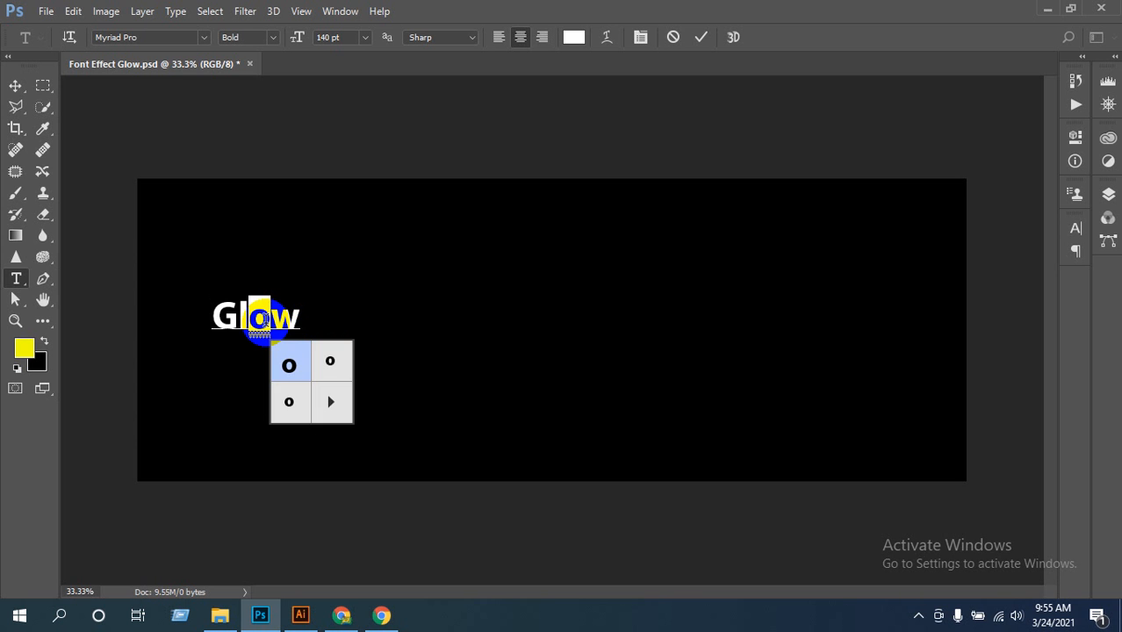
{"action": "key", "text": "ctrl+a"}
{"action": "type", "text": "Fa"}
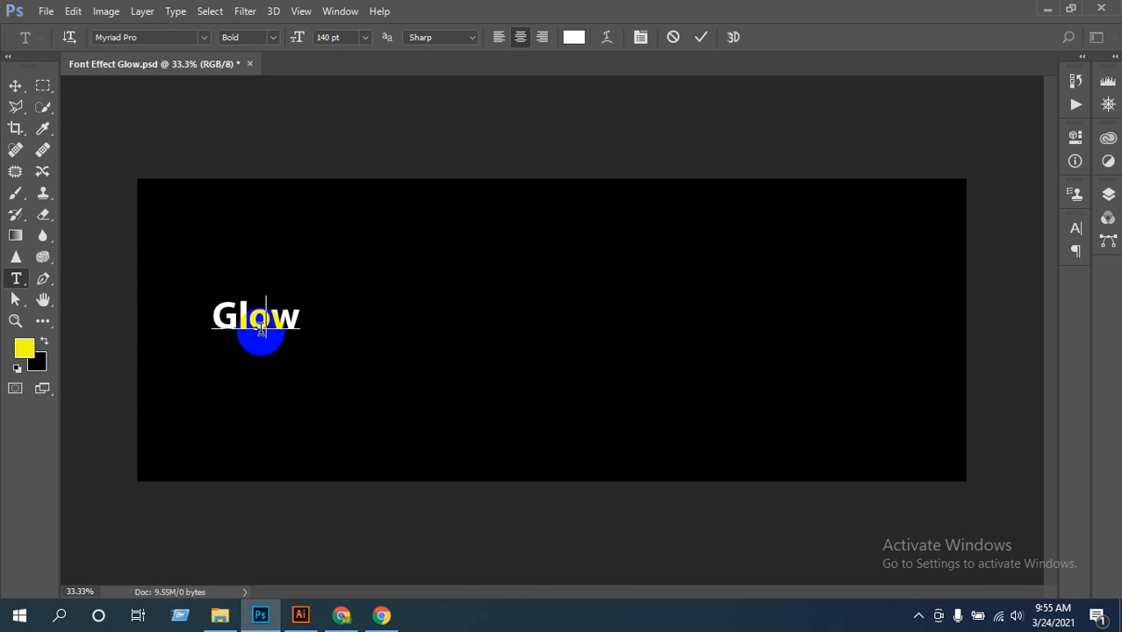
{"action": "type", "text": "sion"}
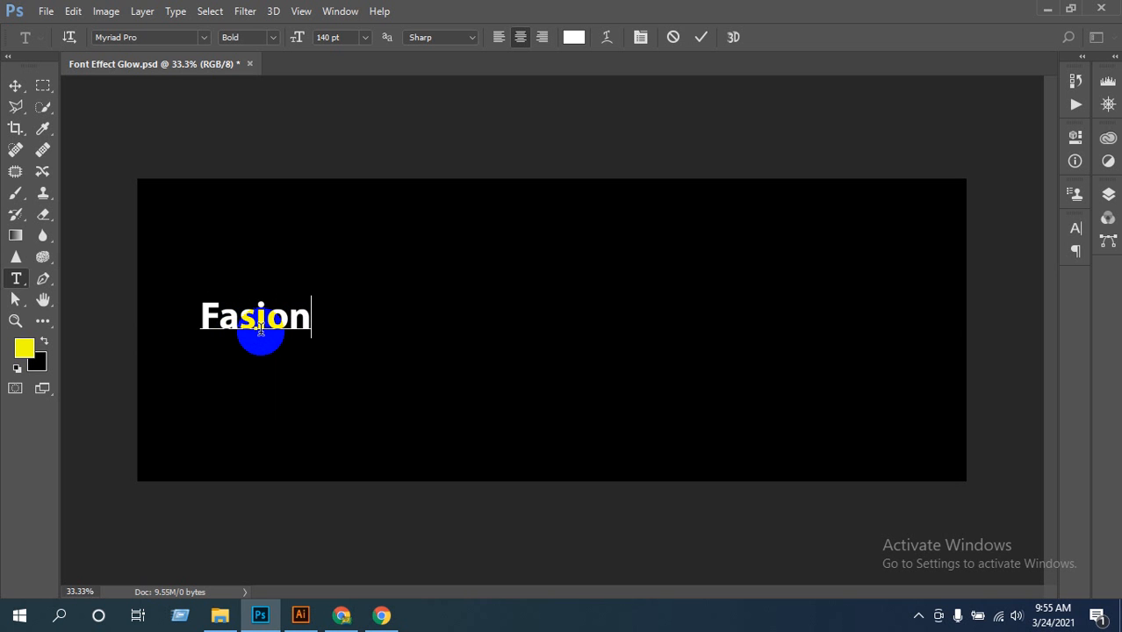
{"action": "key", "text": "BackSpace"}
{"action": "key", "text": "BackSpace"}
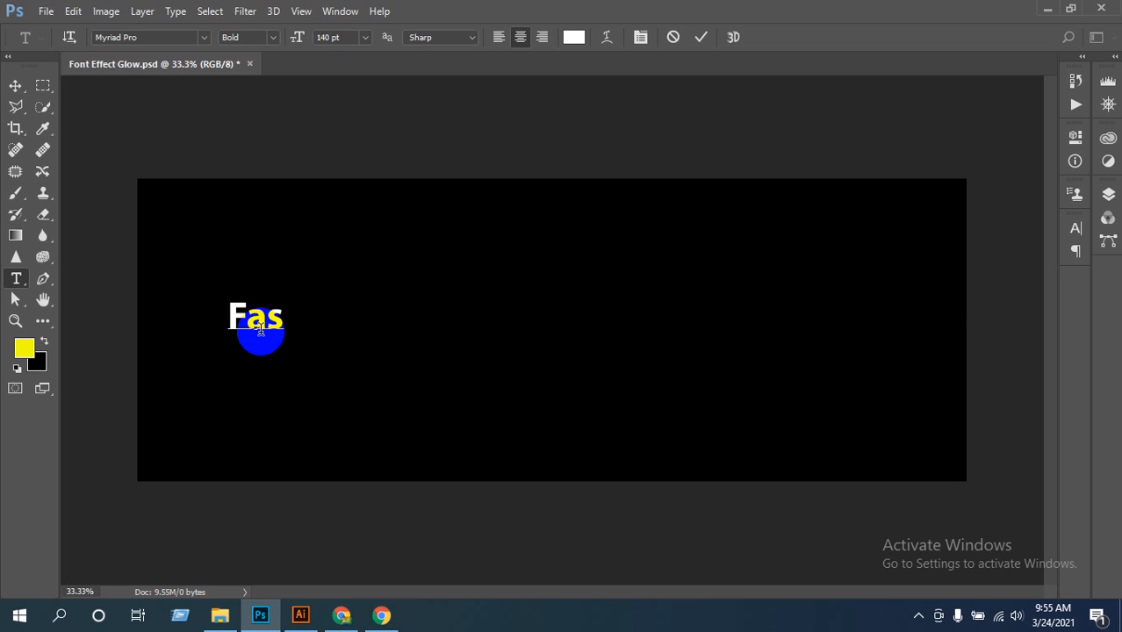
{"action": "type", "text": "ion"}
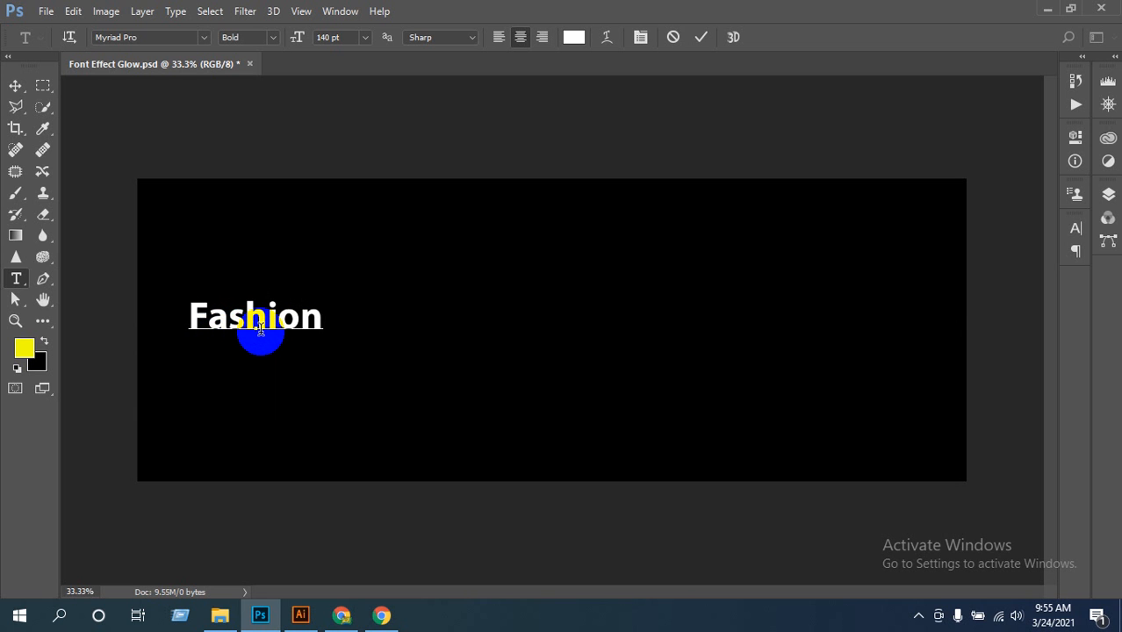
{"action": "type", "text": " De"}
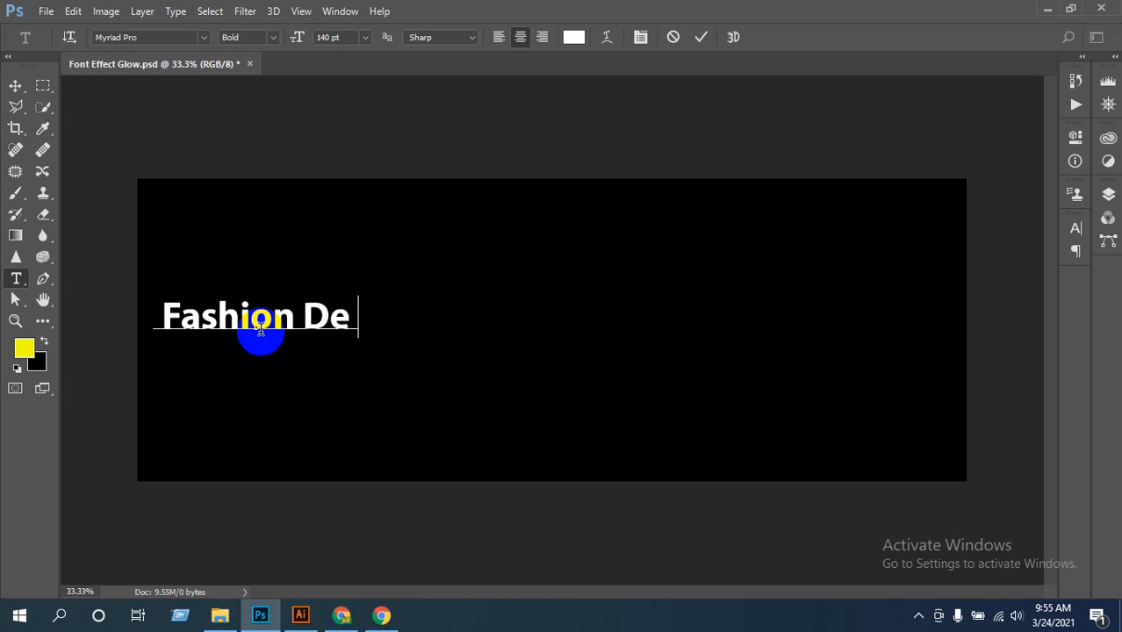
{"action": "type", "text": "sign"}
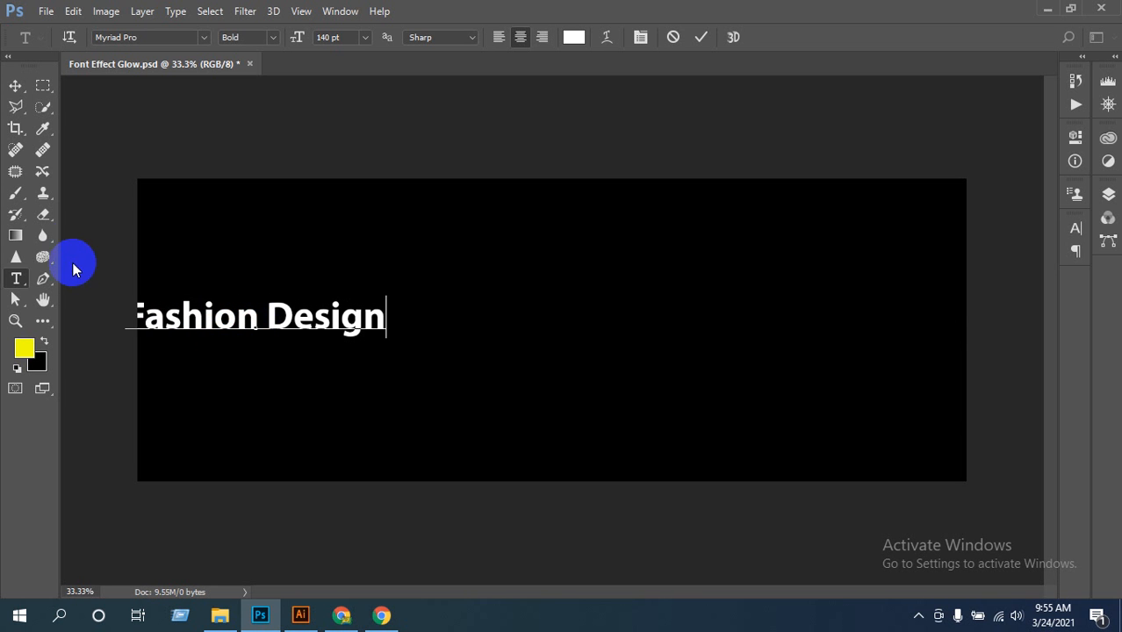
{"action": "left_click", "coordinate": [15, 85]}
{"action": "left_click_drag", "start_coordinate": [264, 318], "coordinate": [556, 334]}
Switch to Chrome and check the participants in the Google Meet live class
{"action": "left_click", "coordinate": [341, 615]}
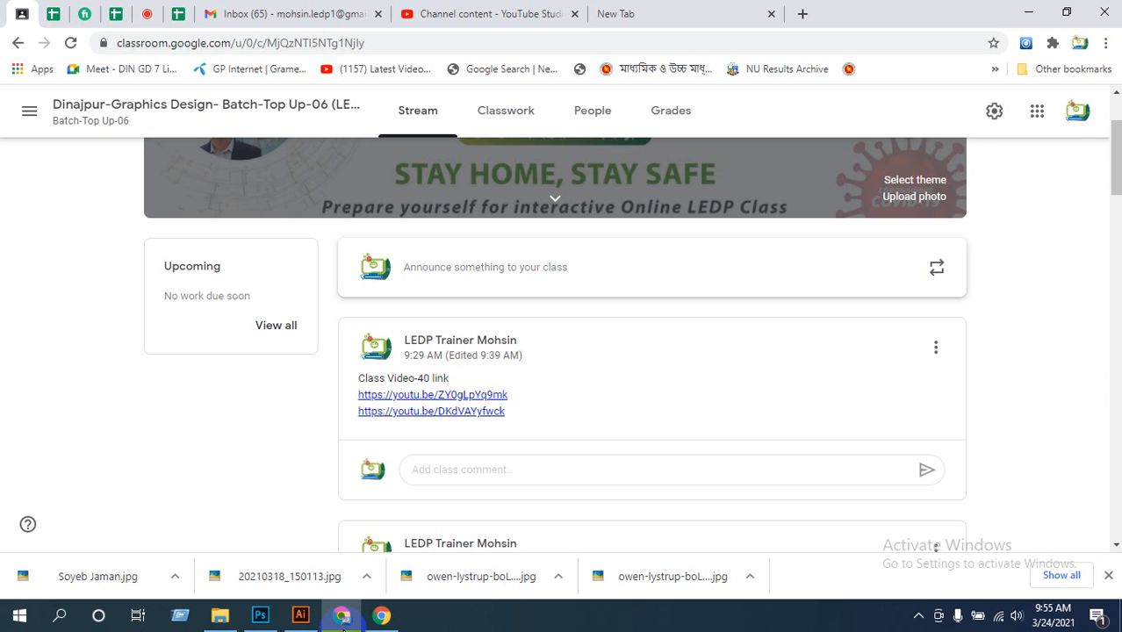
{"action": "left_click", "coordinate": [147, 14]}
{"action": "mouse_move", "coordinate": [737, 317]}
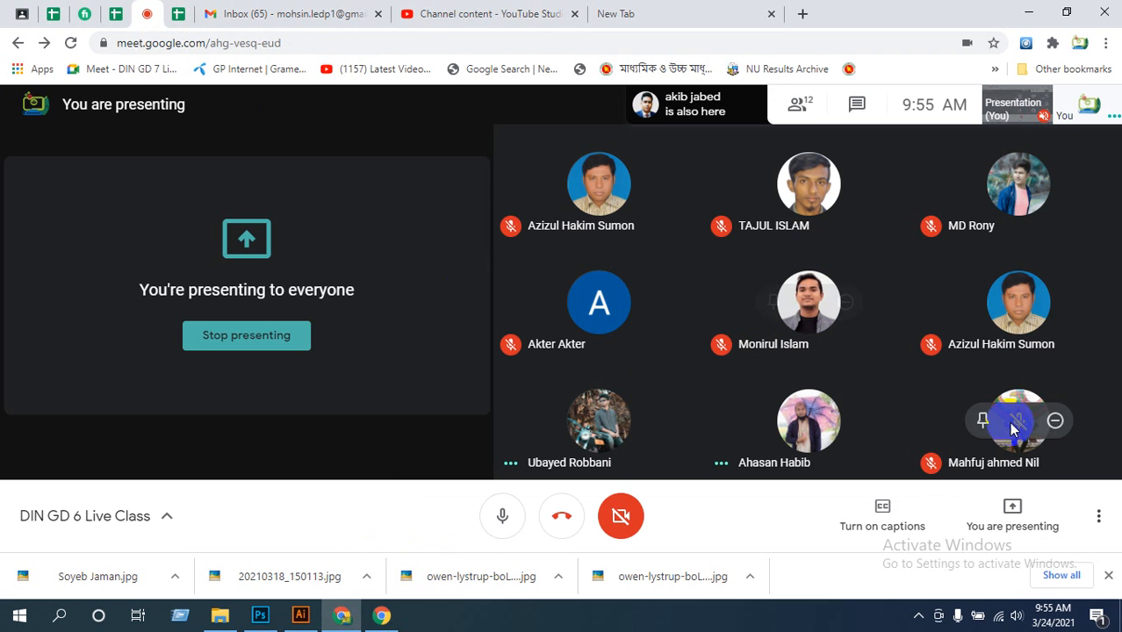
{"action": "mouse_move", "coordinate": [864, 425]}
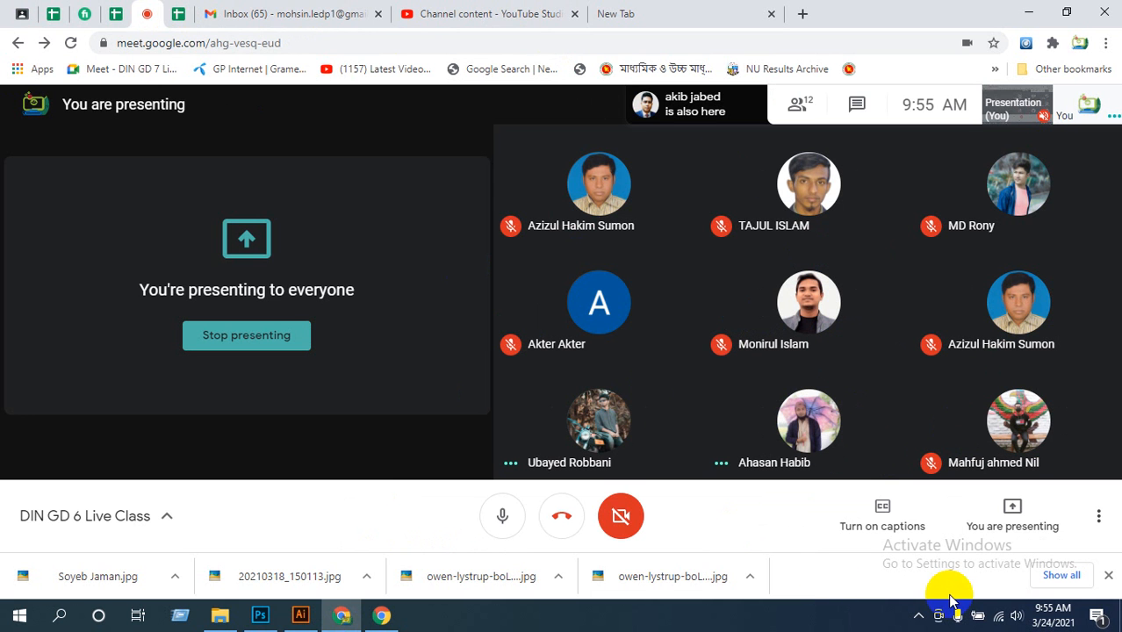
{"action": "left_click", "coordinate": [641, 12]}
{"action": "left_click", "coordinate": [568, 38]}
{"action": "type", "text": "fashion"}
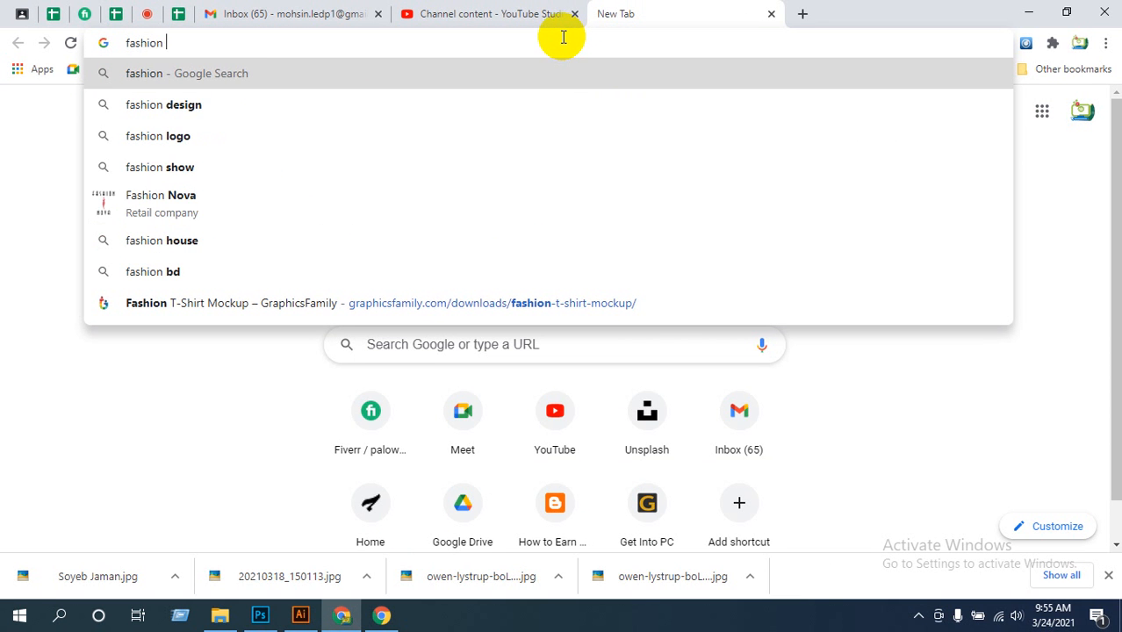
{"action": "left_click", "coordinate": [300, 615]}
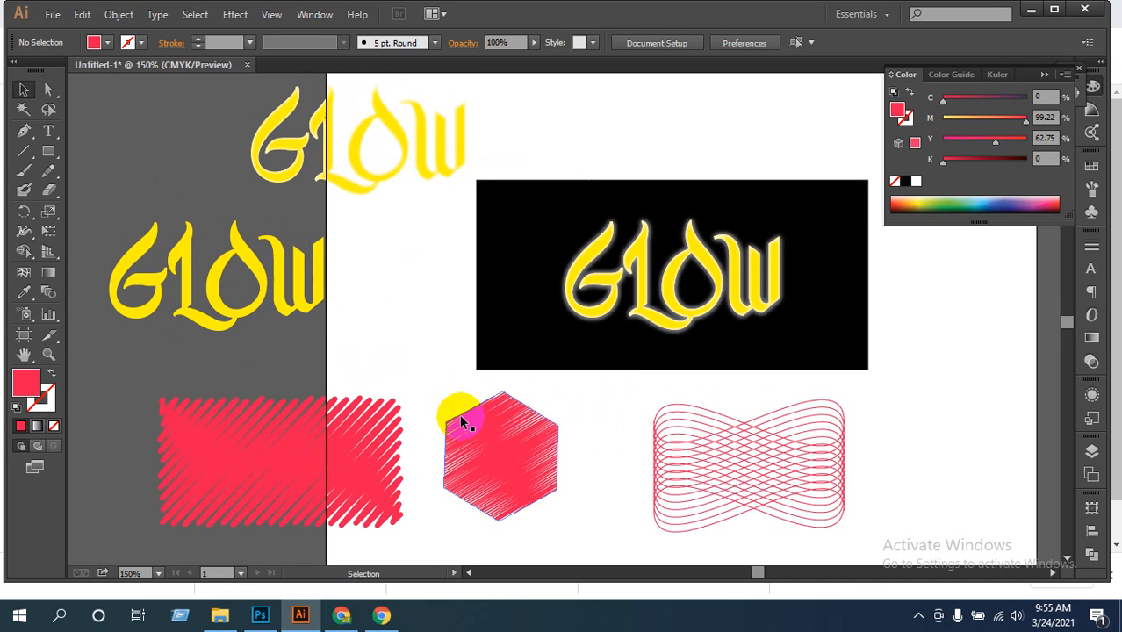
{"action": "left_click_drag", "start_coordinate": [458, 414], "coordinate": [372, 490]}
Switch back to Photoshop, select the whole "Fashion Design" text and enlarge it gradually to 159 pt
{"action": "left_click", "coordinate": [260, 614]}
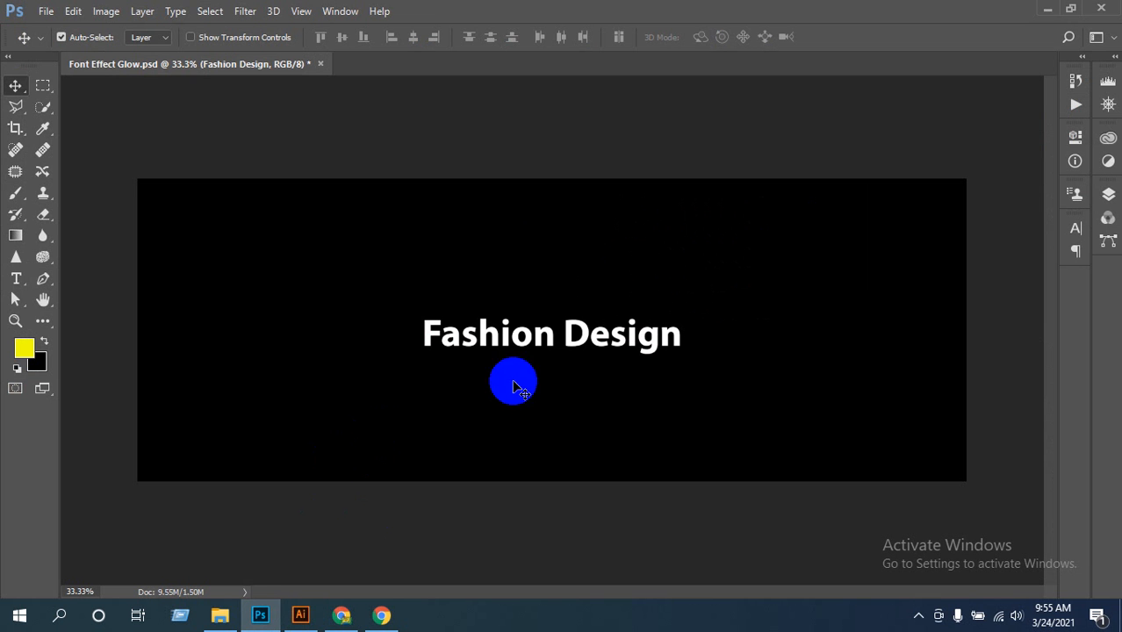
{"action": "key", "text": "t"}
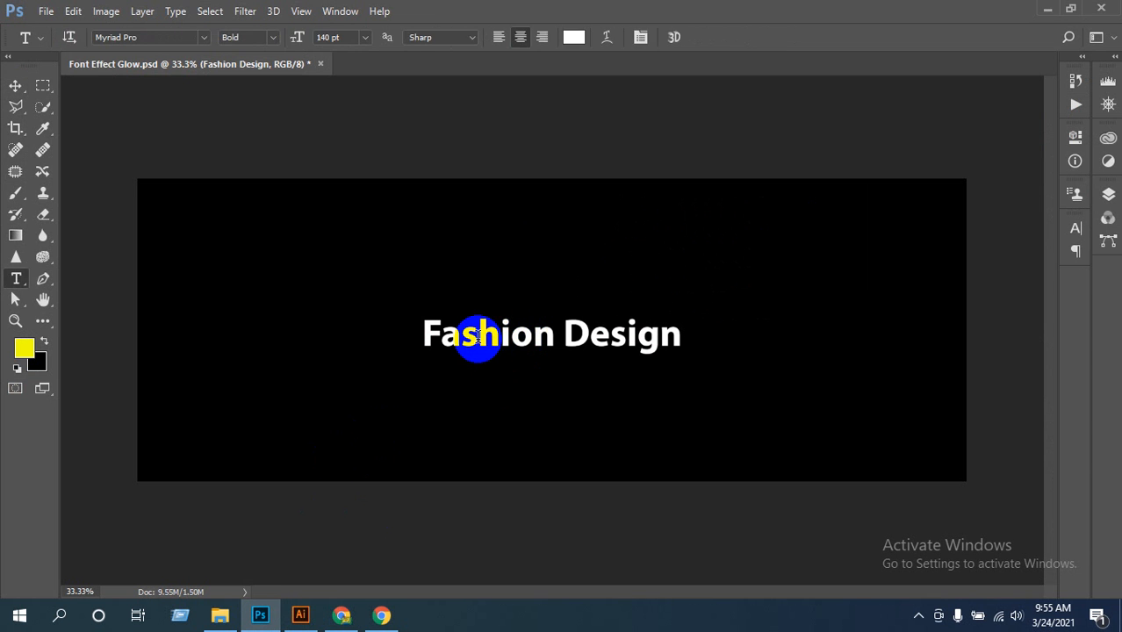
{"action": "triple_click", "coordinate": [475, 344]}
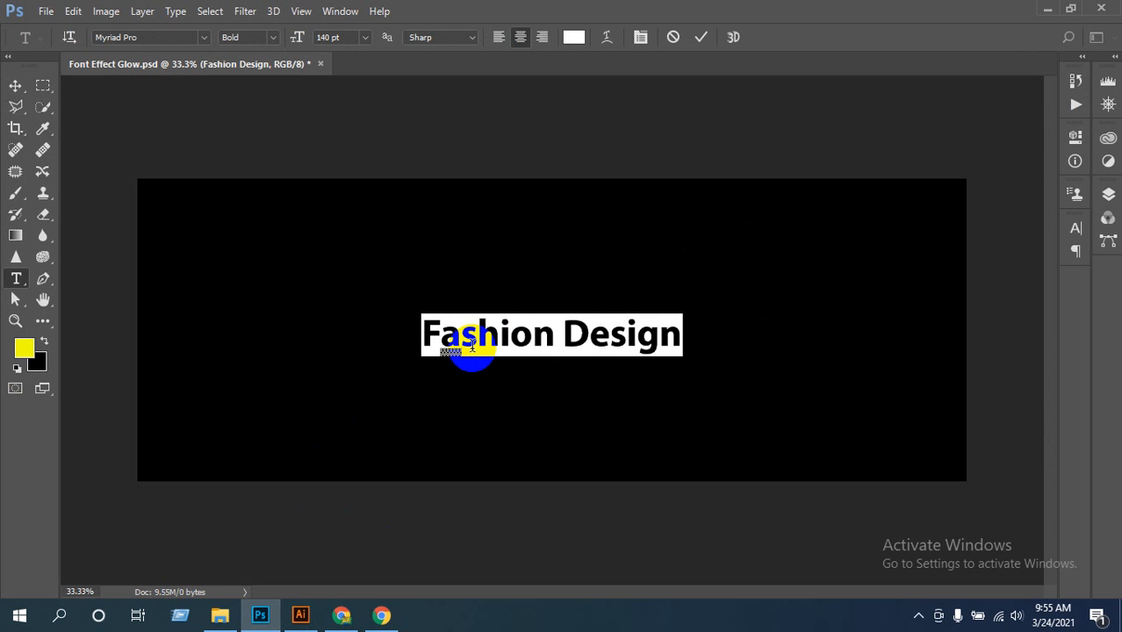
{"action": "key", "text": "ctrl+shift+period"}
{"action": "key", "text": "ctrl+shift+period"}
{"action": "key", "text": "ctrl+shift+period"}
{"action": "key", "text": "ctrl+shift+period"}
{"action": "key", "text": "ctrl+shift+period"}
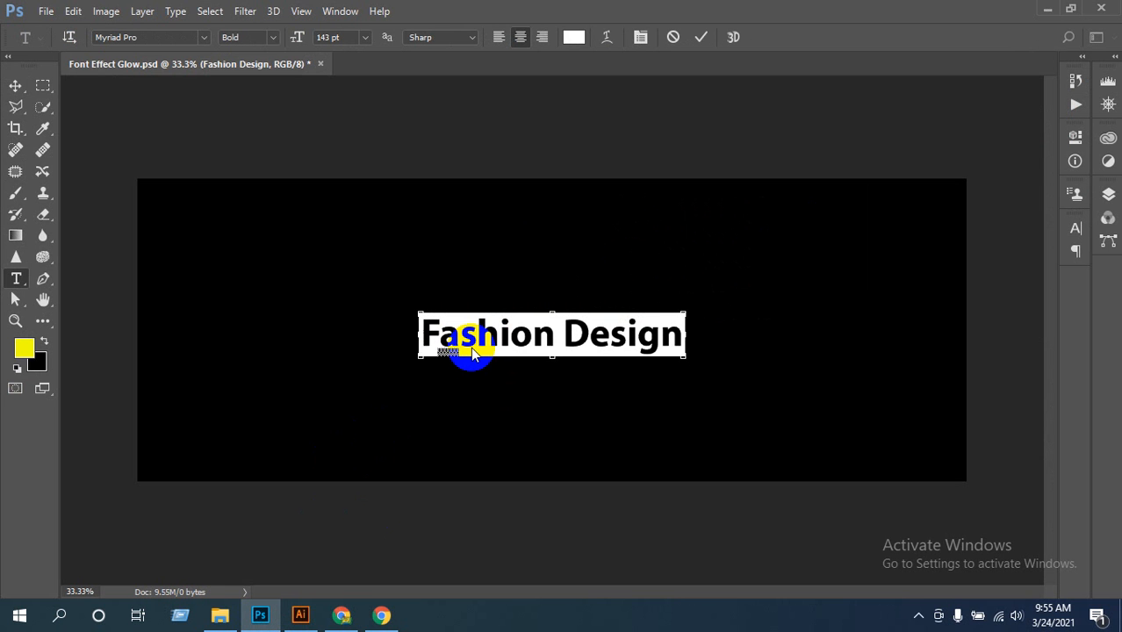
{"action": "key", "text": "ctrl+shift+period"}
{"action": "key", "text": "ctrl+shift+period"}
{"action": "key", "text": "ctrl+shift+period"}
{"action": "key", "text": "ctrl+shift+period"}
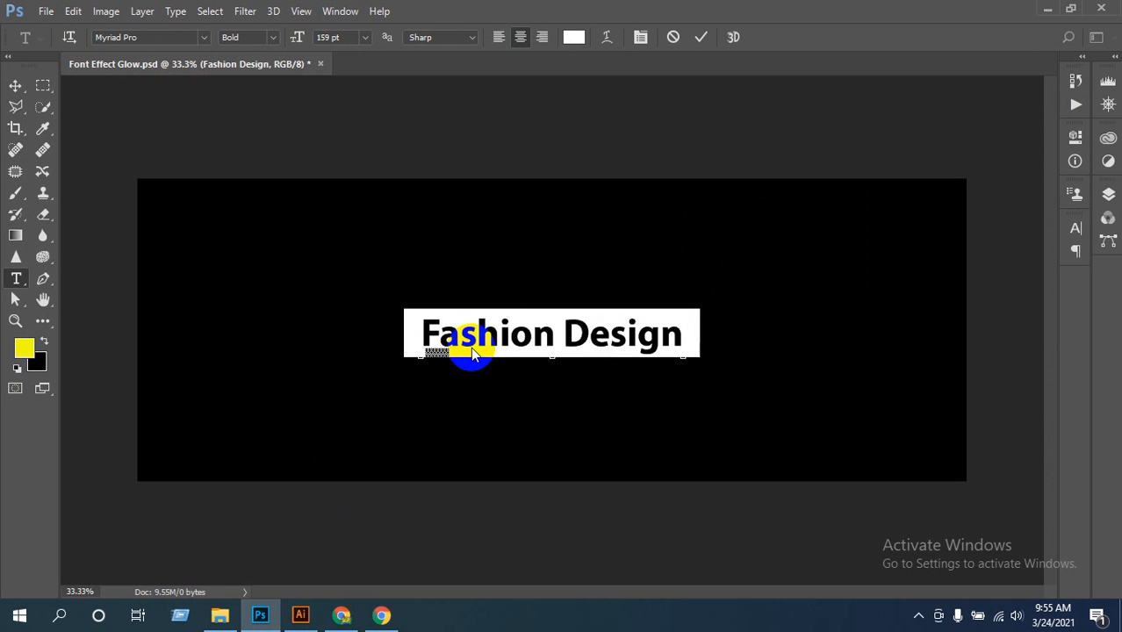
Set the selected text's font size to 300 pt, and increase it further to 450 pt
{"action": "left_click", "coordinate": [344, 37]}
{"action": "type", "text": "30"}
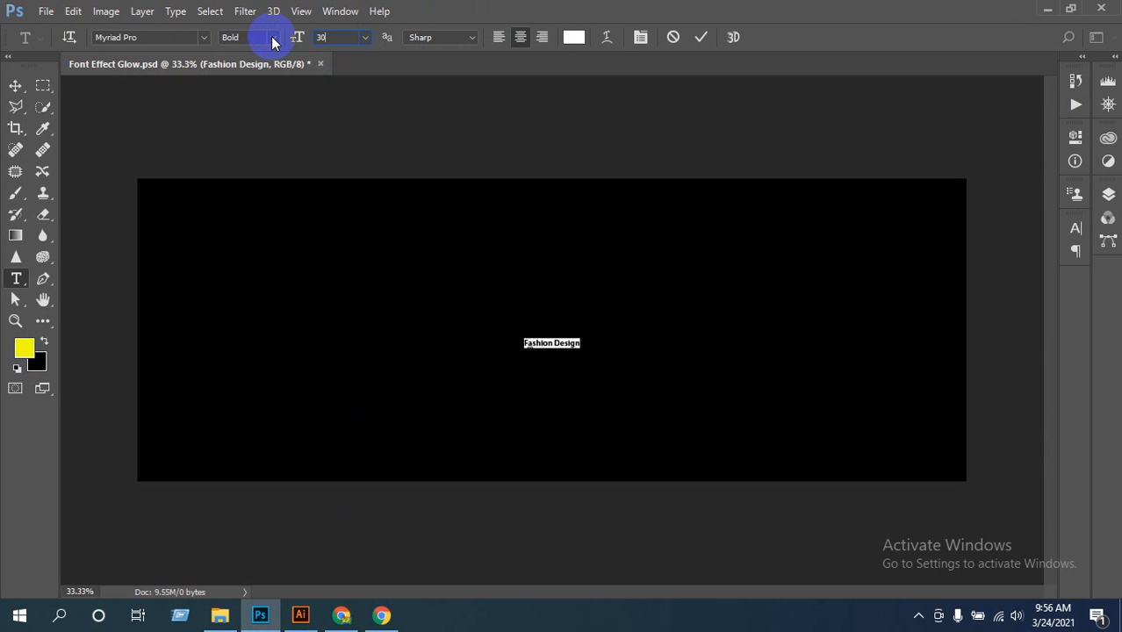
{"action": "type", "text": "0"}
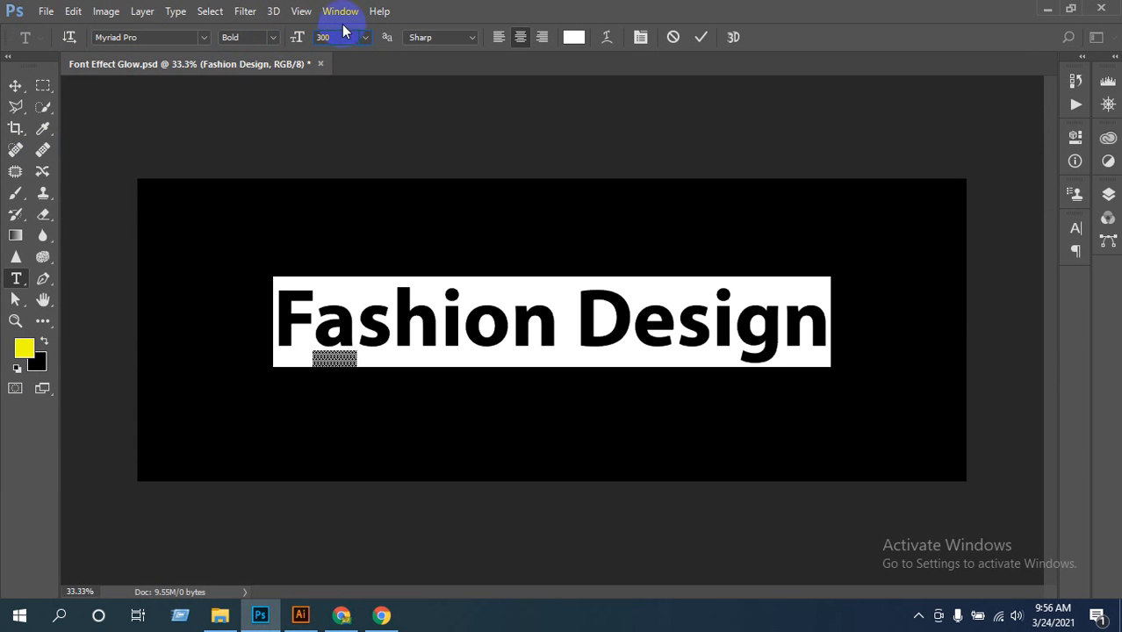
{"action": "key", "text": "Return"}
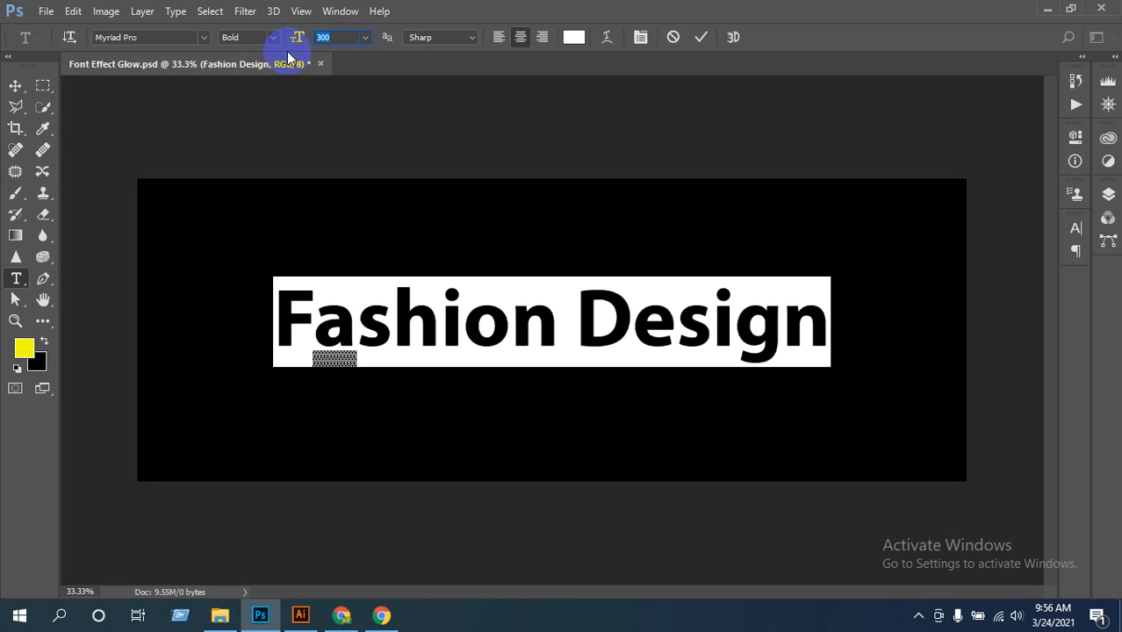
{"action": "type", "text": "450"}
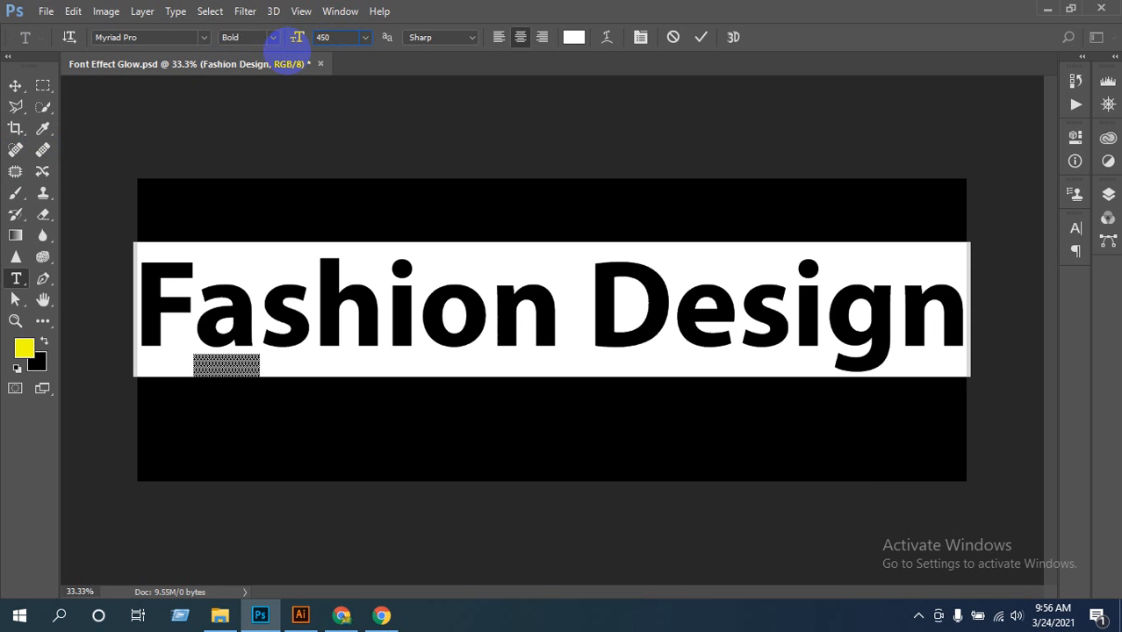
Transform the text to 111.65% height with a slightly narrower width, and reposition it centrally within the black canvas
{"action": "left_click", "coordinate": [18, 85]}
{"action": "mouse_move", "coordinate": [463, 334]}
{"action": "left_mouse_down"}
{"action": "mouse_move", "coordinate": [471, 320]}
{"action": "mouse_move", "coordinate": [465, 345]}
{"action": "left_mouse_up"}
{"action": "key", "text": "ctrl+t"}
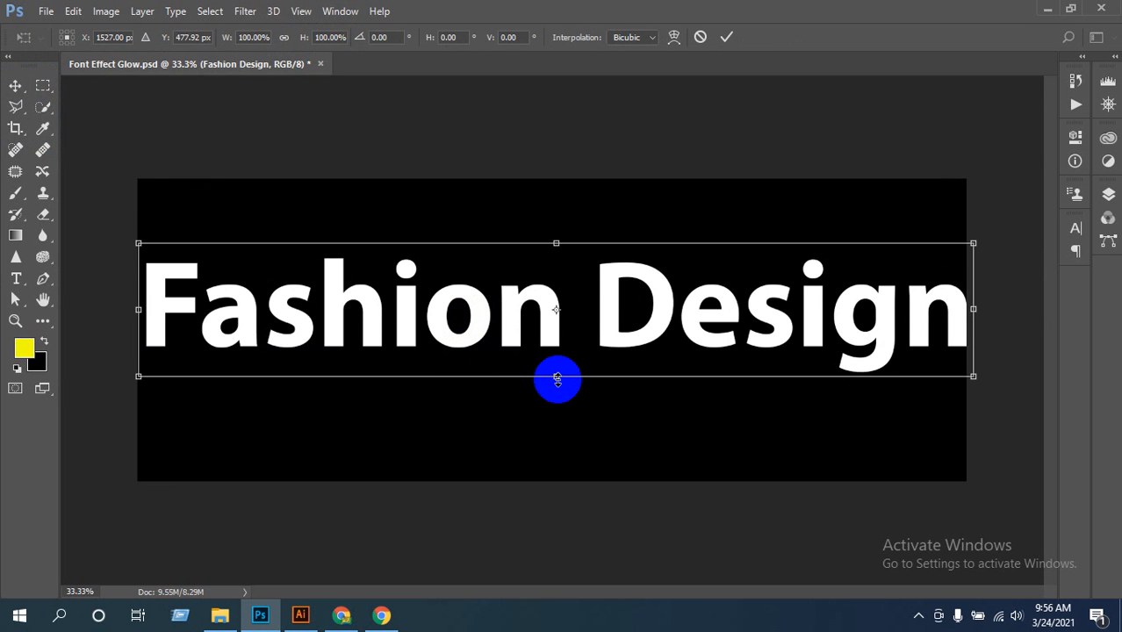
{"action": "mouse_move", "coordinate": [557, 378]}
{"action": "left_mouse_down"}
{"action": "mouse_move", "coordinate": [556, 406]}
{"action": "mouse_move", "coordinate": [559, 395]}
{"action": "left_mouse_up"}
{"action": "key", "text": "ctrl+z"}
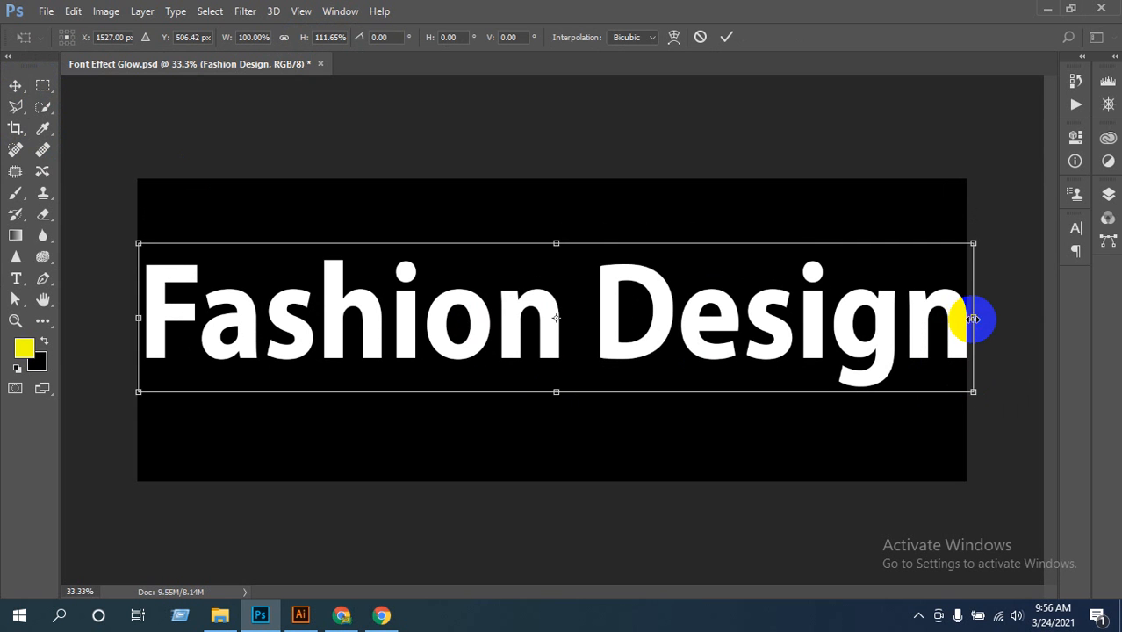
{"action": "left_click_drag", "start_coordinate": [973, 318], "coordinate": [944, 314]}
{"action": "key", "text": "Return"}
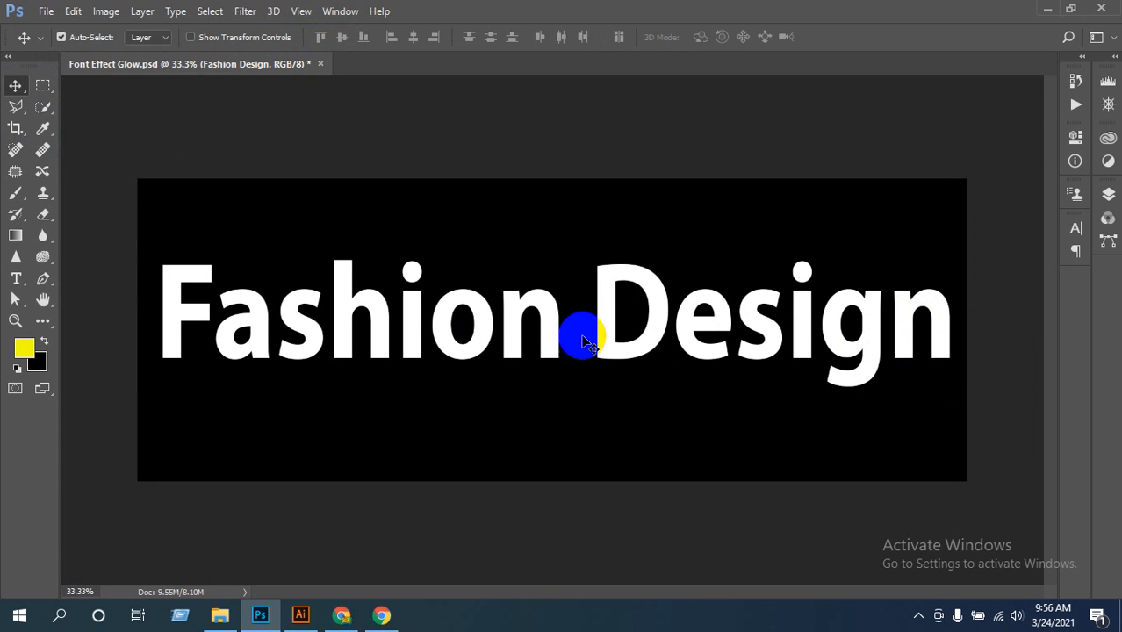
{"action": "left_click_drag", "start_coordinate": [588, 341], "coordinate": [578, 348]}
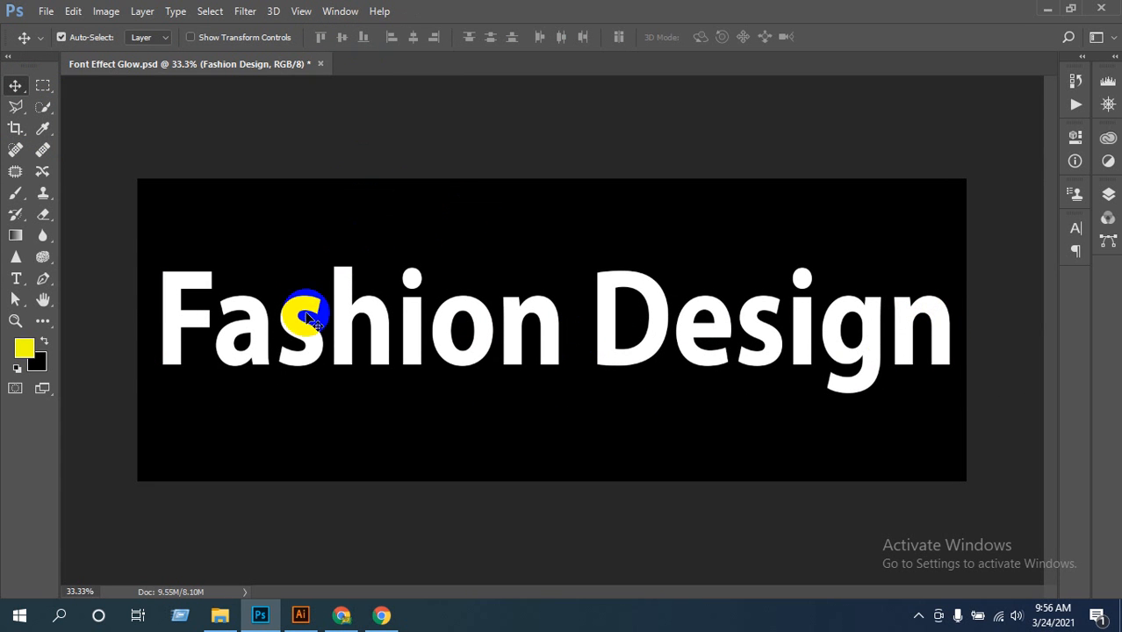
Select the whole "Fashion Design" text, preview several fonts on it, and apply the Photograph Signature font
{"action": "key", "text": "ctrl+a"}
{"action": "key", "text": "ctrl+d"}
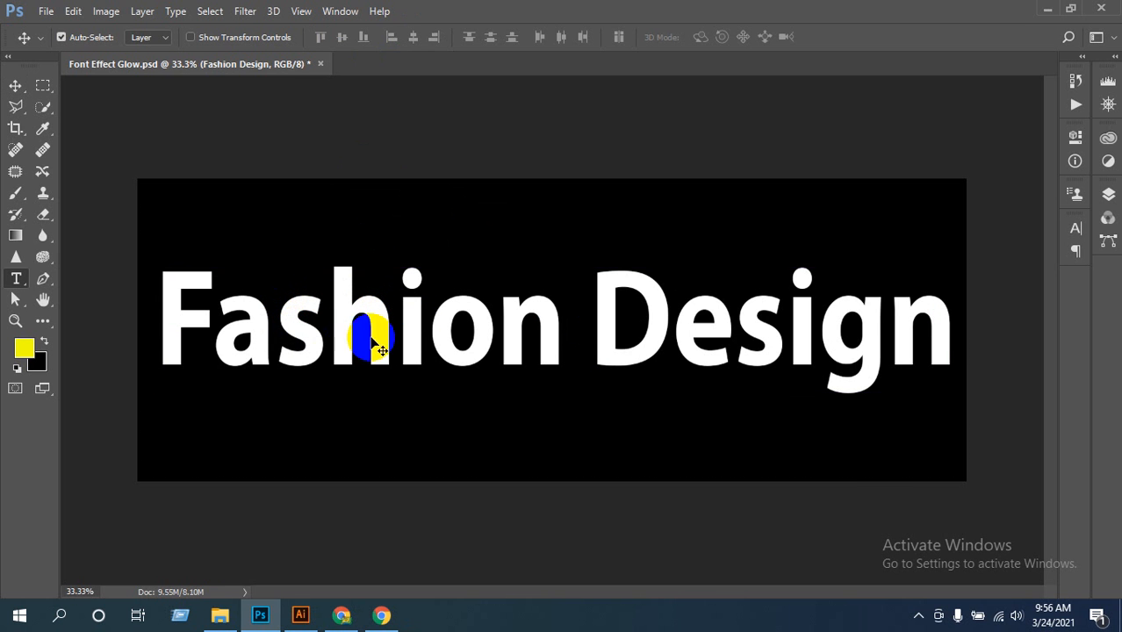
{"action": "key", "text": "t"}
{"action": "left_click", "coordinate": [396, 342]}
{"action": "key", "text": "ctrl+a"}
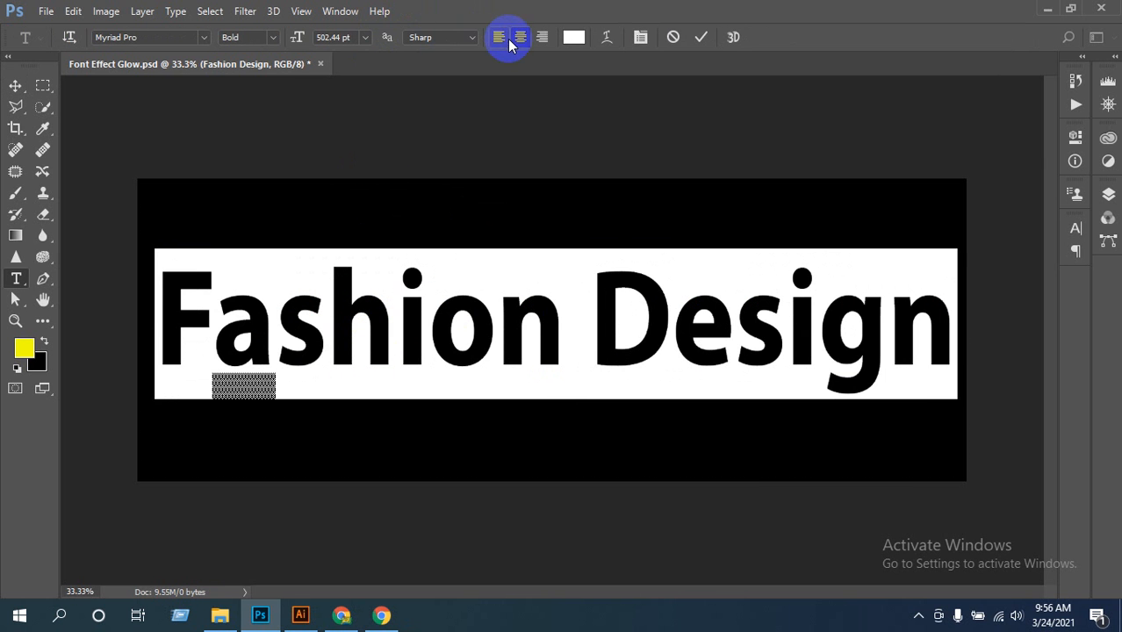
{"action": "left_click", "coordinate": [207, 38]}
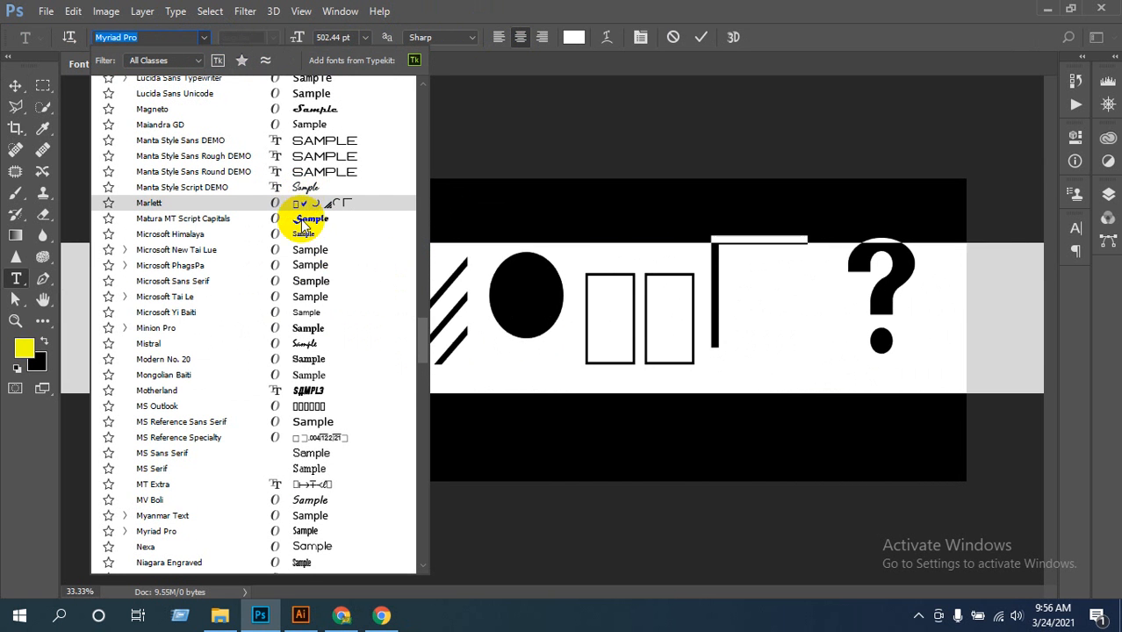
{"action": "scroll", "coordinate": [368, 379], "scroll_direction": "down", "scroll_amount": 2}
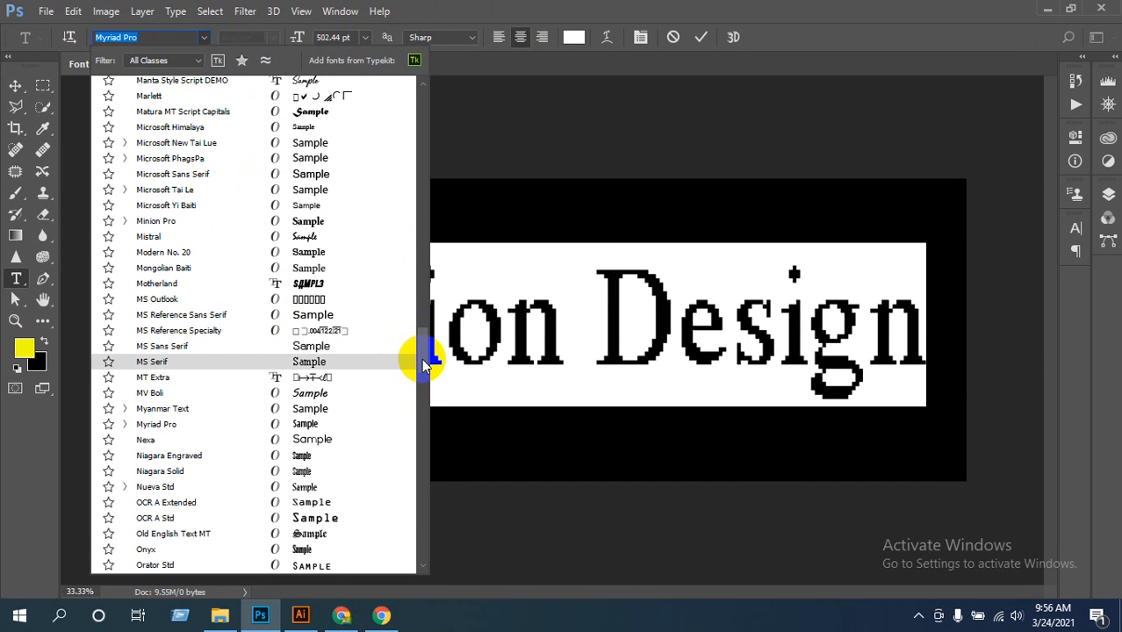
{"action": "left_click_drag", "start_coordinate": [425, 363], "coordinate": [400, 414]}
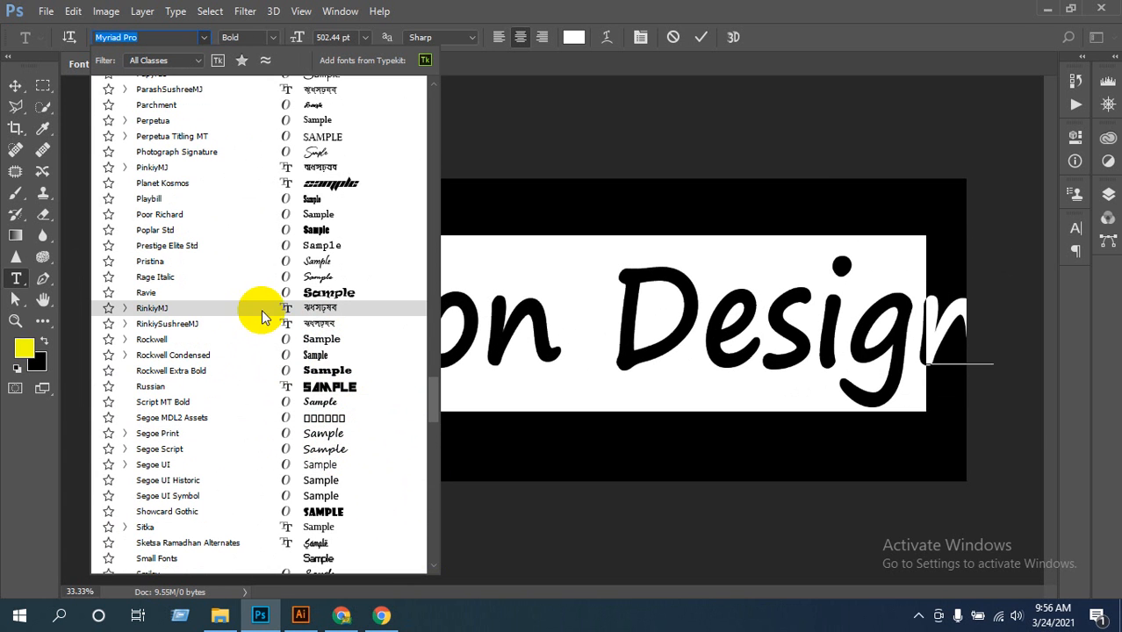
{"action": "left_click", "coordinate": [303, 323]}
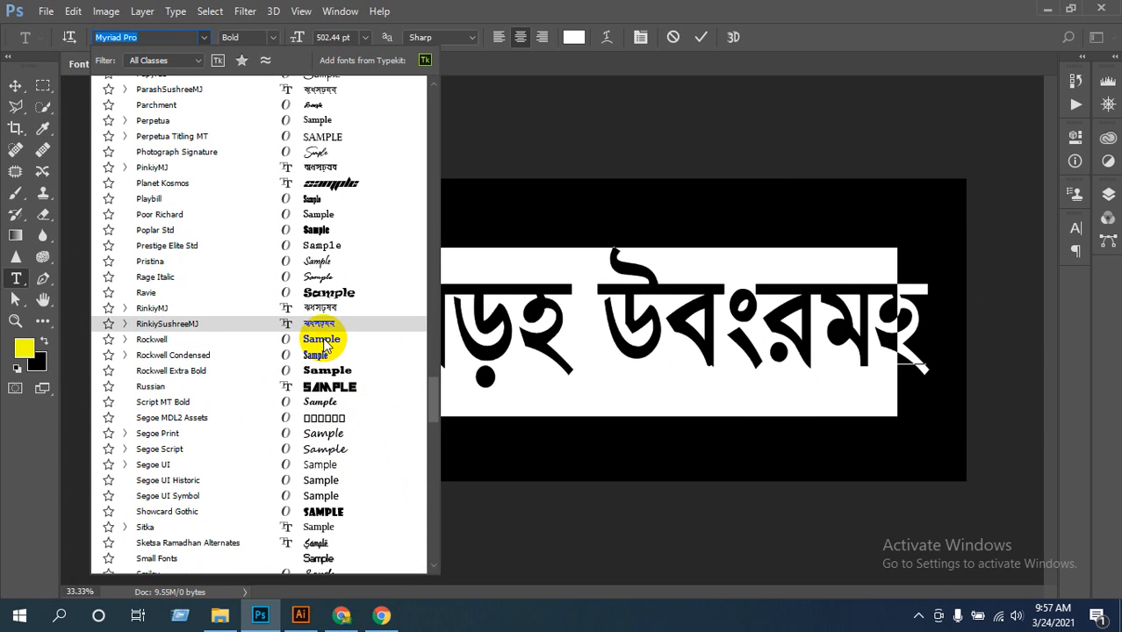
{"action": "left_click", "coordinate": [323, 274]}
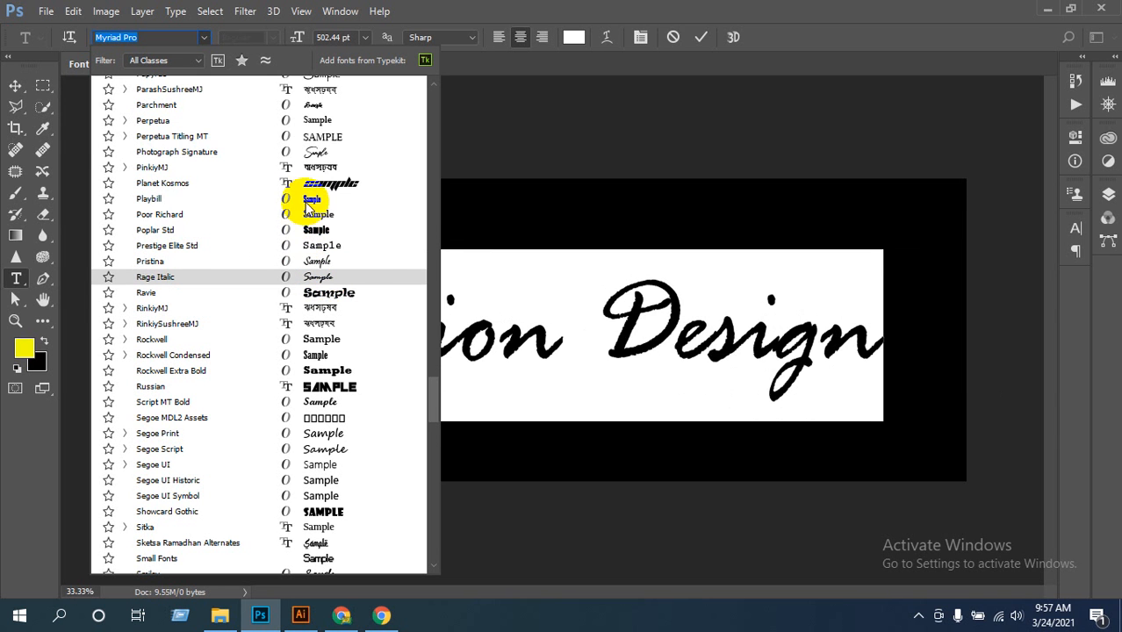
{"action": "left_click", "coordinate": [311, 154]}
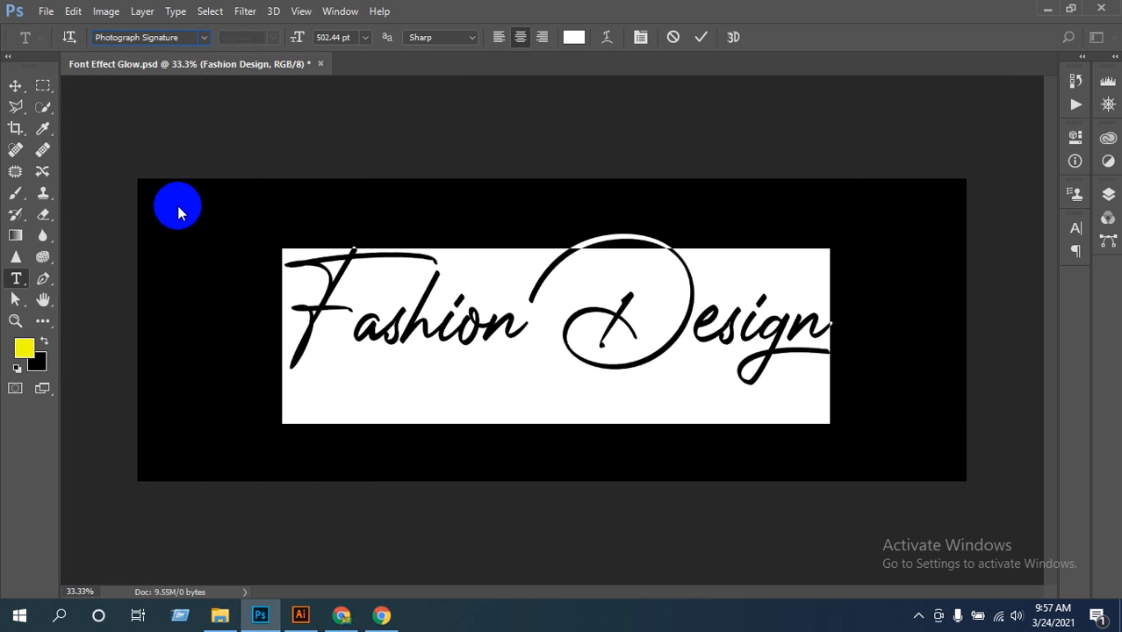
Scale the "Fashion Design" text proportionally to 131.87% and reposition it near the middle of the black canvas
{"action": "left_click", "coordinate": [25, 84]}
{"action": "left_click_drag", "start_coordinate": [636, 317], "coordinate": [612, 344]}
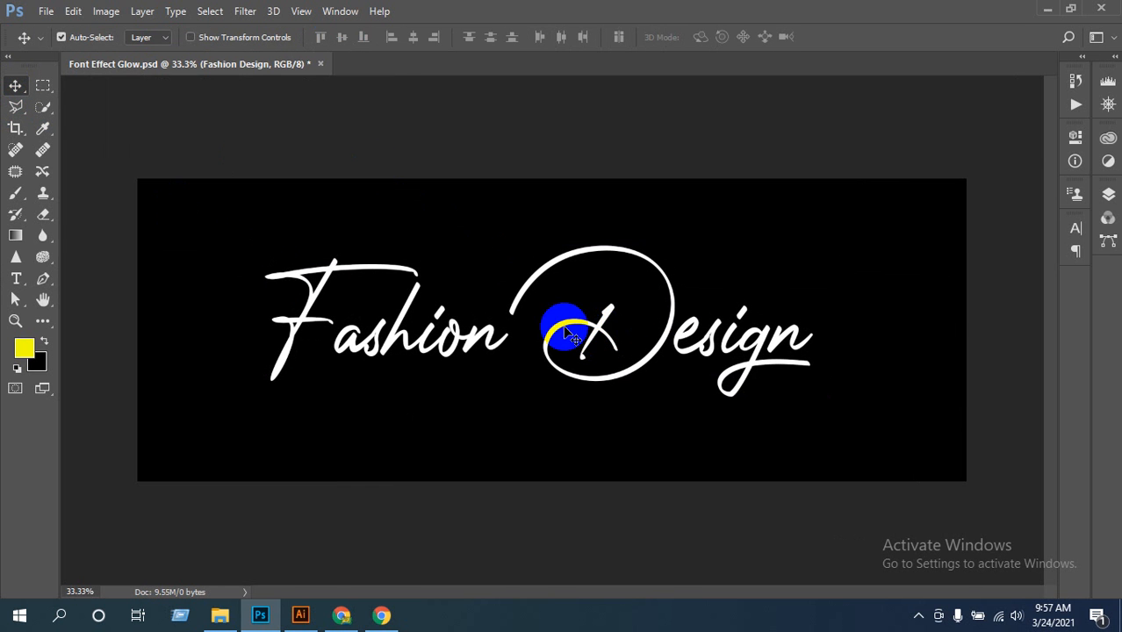
{"action": "key", "text": "ctrl"}
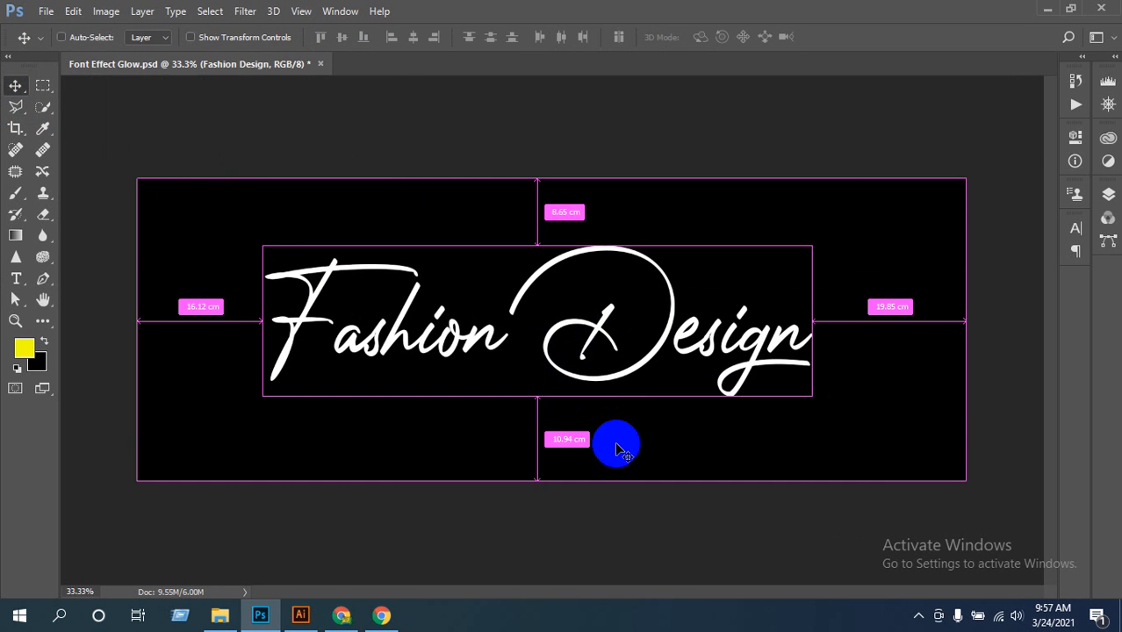
{"action": "key", "text": "ctrl+t"}
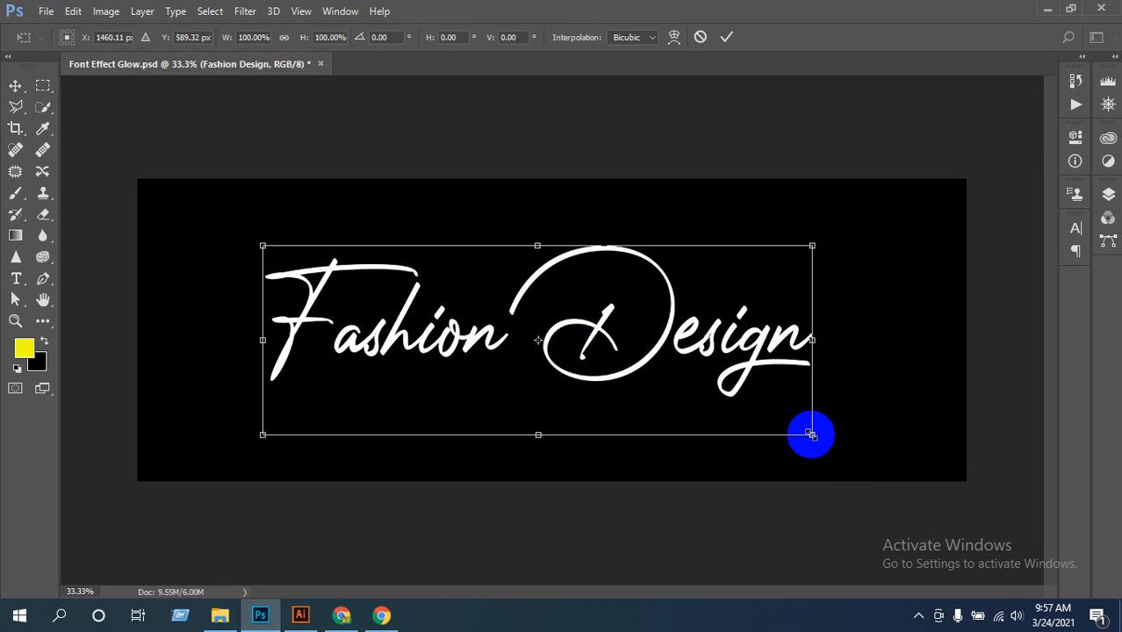
{"action": "left_click_drag", "start_coordinate": [810, 434], "coordinate": [898, 477]}
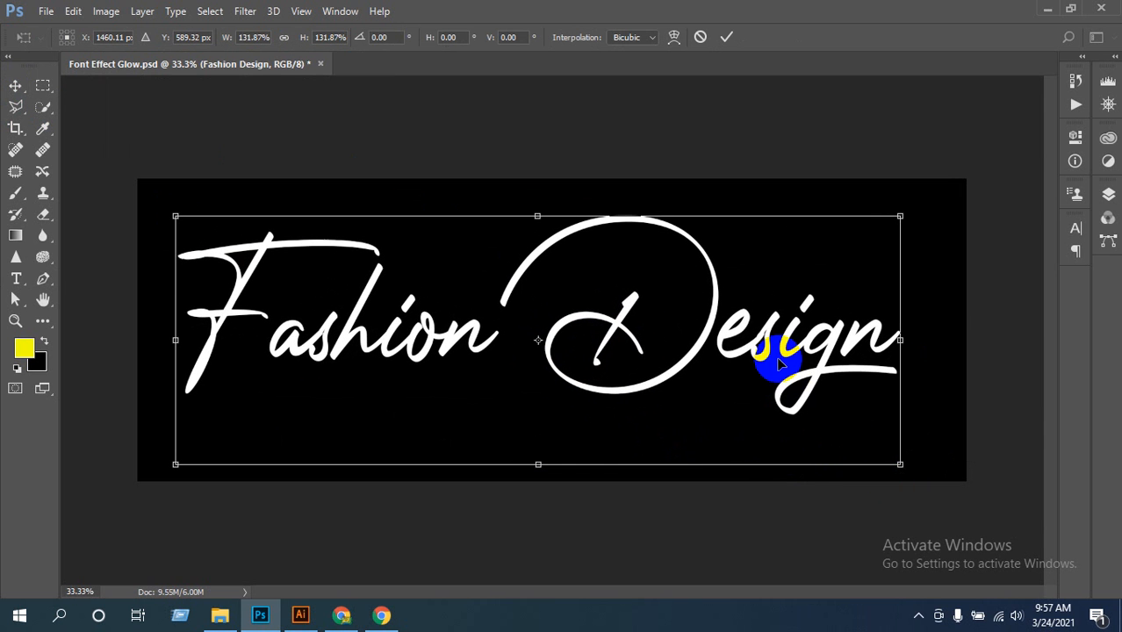
{"action": "left_click_drag", "start_coordinate": [721, 337], "coordinate": [747, 343]}
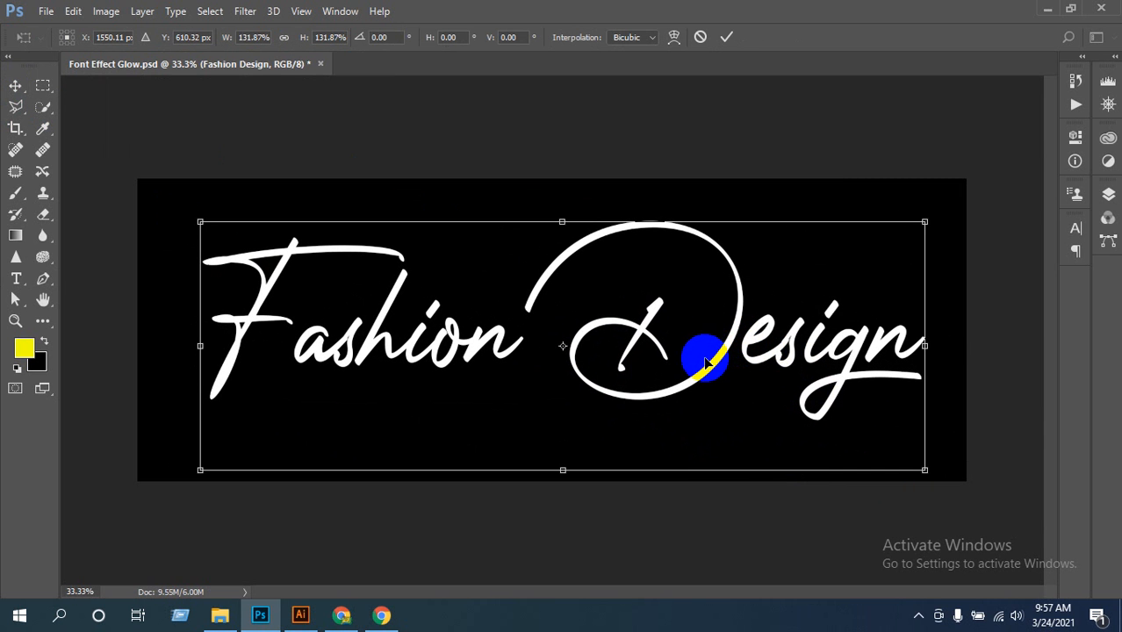
{"action": "key", "text": "Return"}
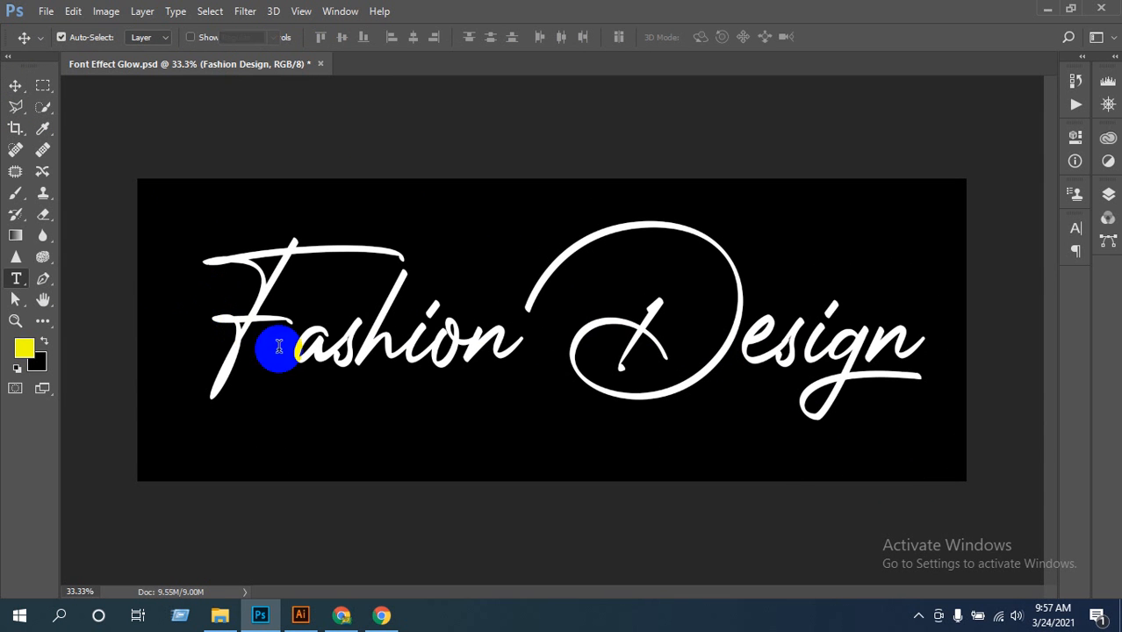
{"action": "double_click", "coordinate": [338, 343]}
{"action": "key", "text": "ctrl+a"}
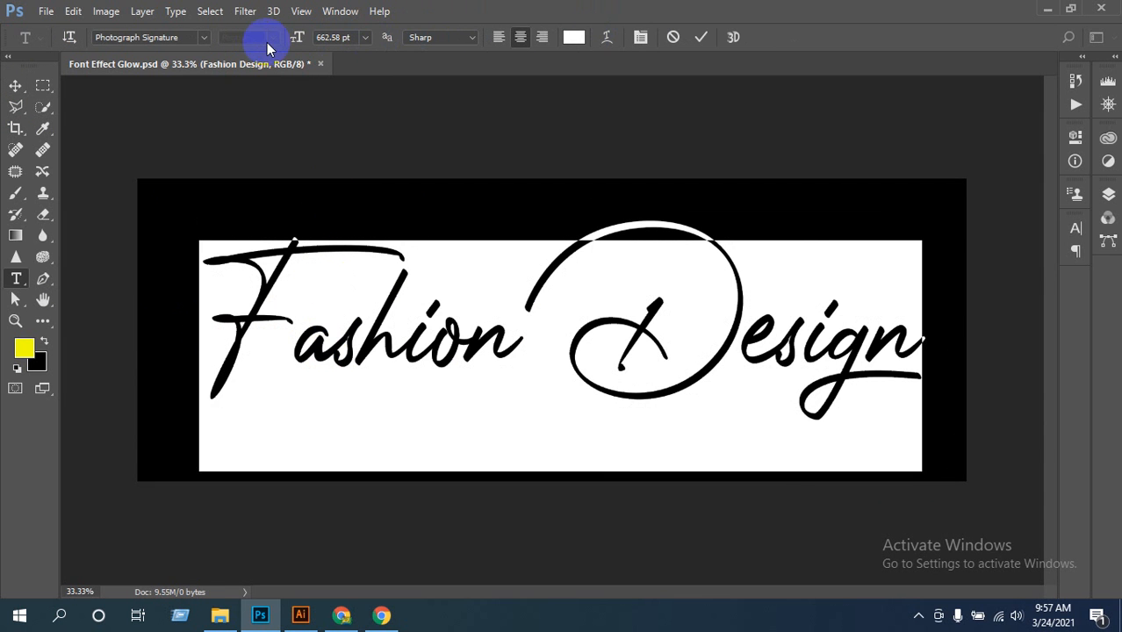
{"action": "left_click", "coordinate": [15, 86]}
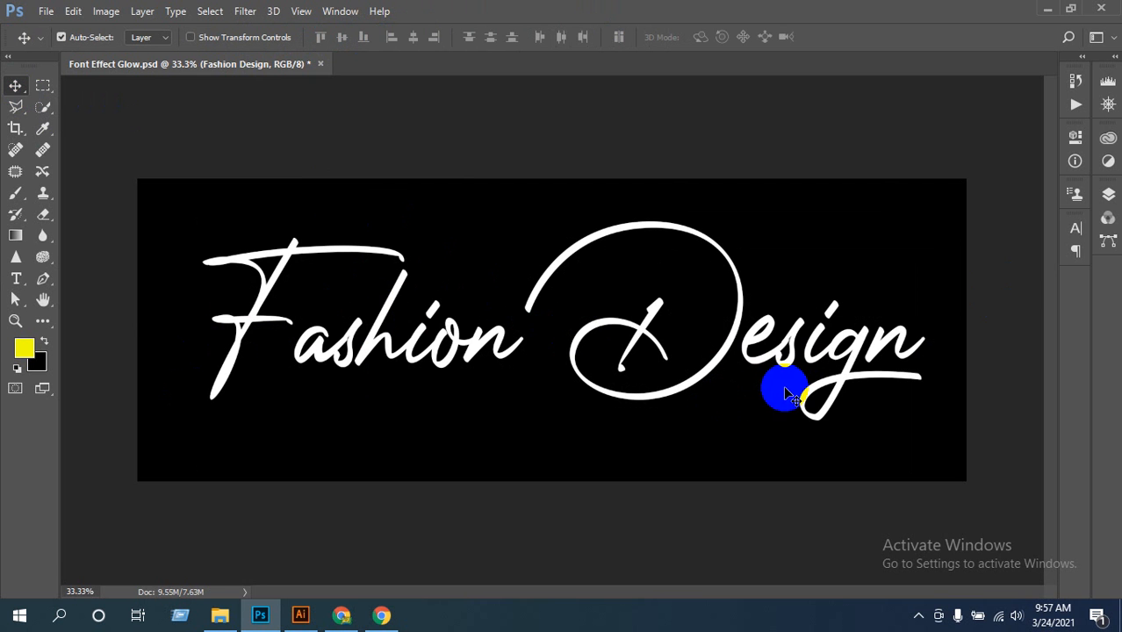
{"action": "key", "text": "ctrl"}
{"action": "left_click", "coordinate": [635, 412], "text": "ctrl"}
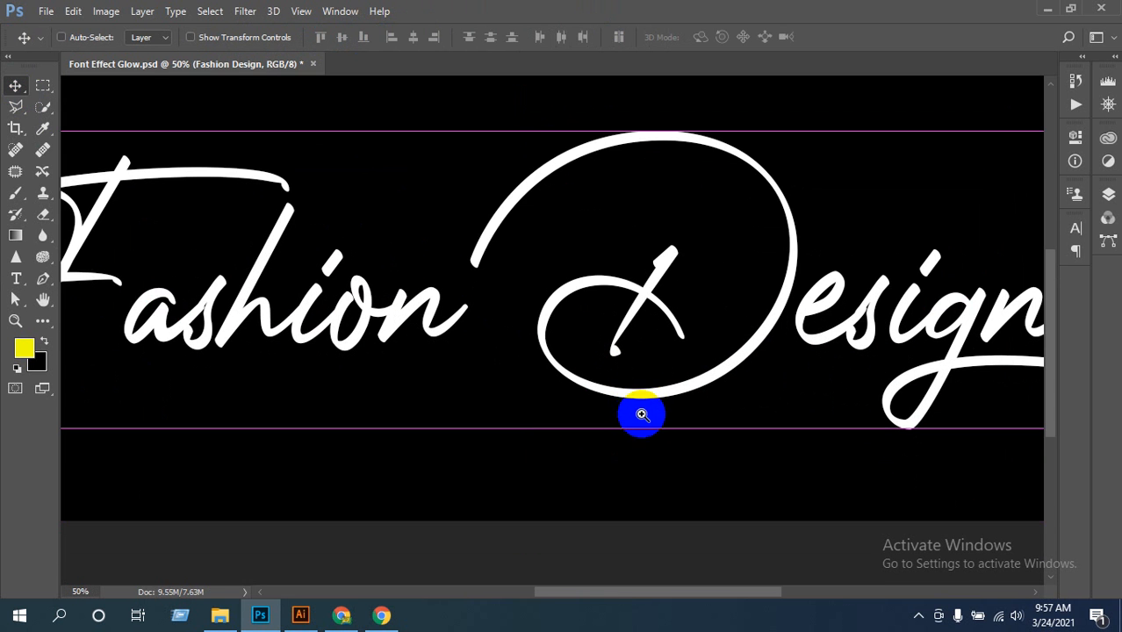
{"action": "left_click", "coordinate": [627, 416], "text": "ctrl+alt"}
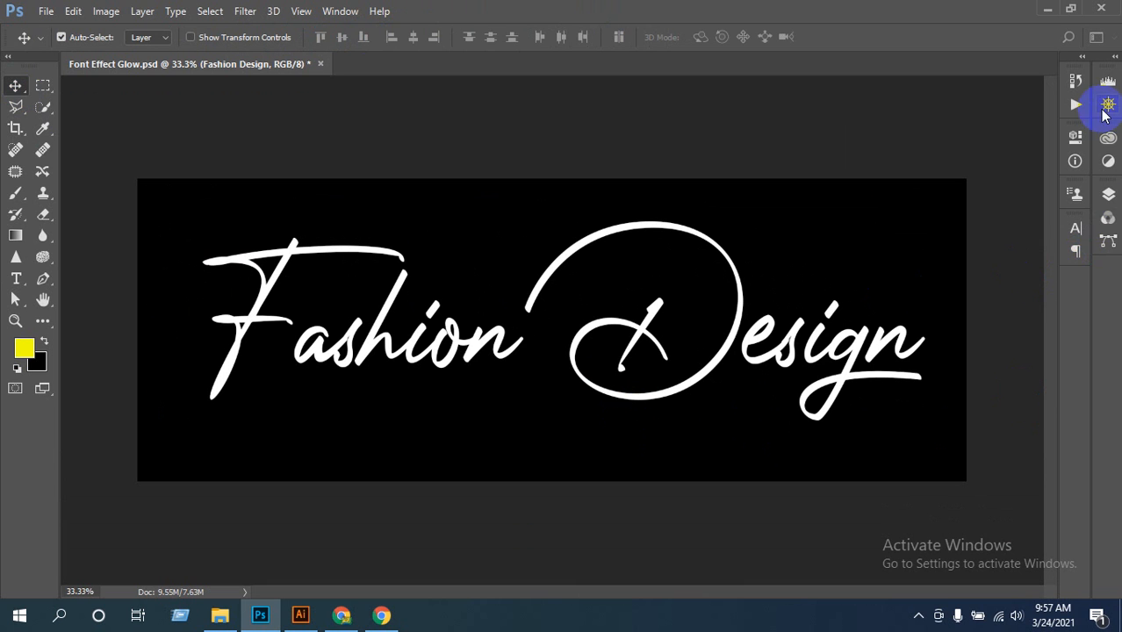
Add a Stroke layer style to the "Fashion Design" text layer and set its color to white (ffffff)
{"action": "left_click", "coordinate": [1105, 199]}
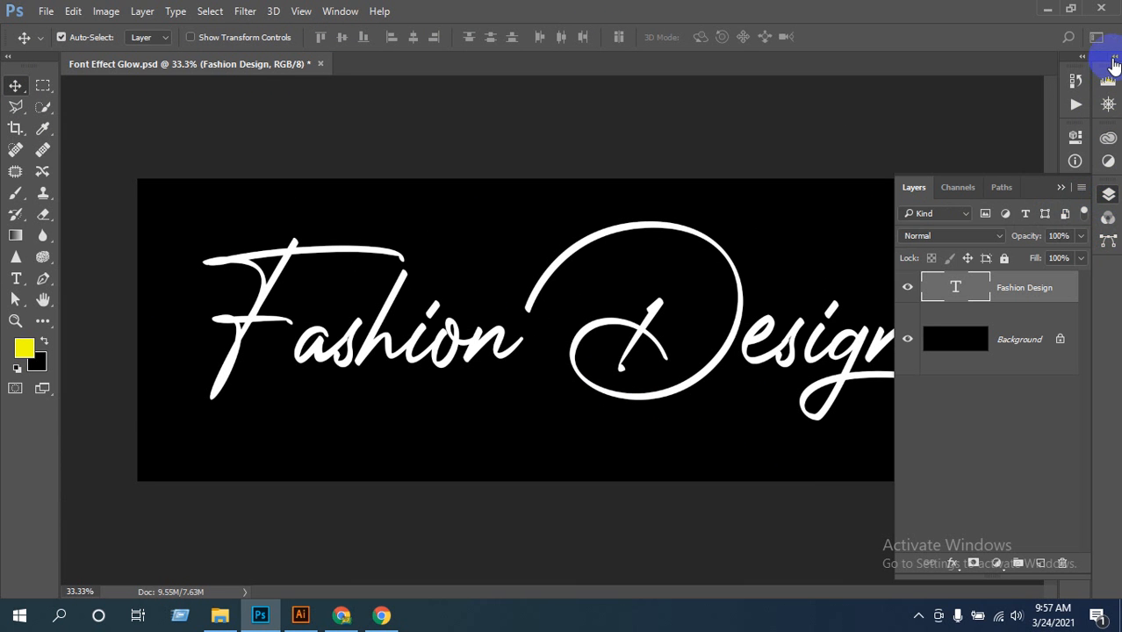
{"action": "left_click", "coordinate": [953, 564]}
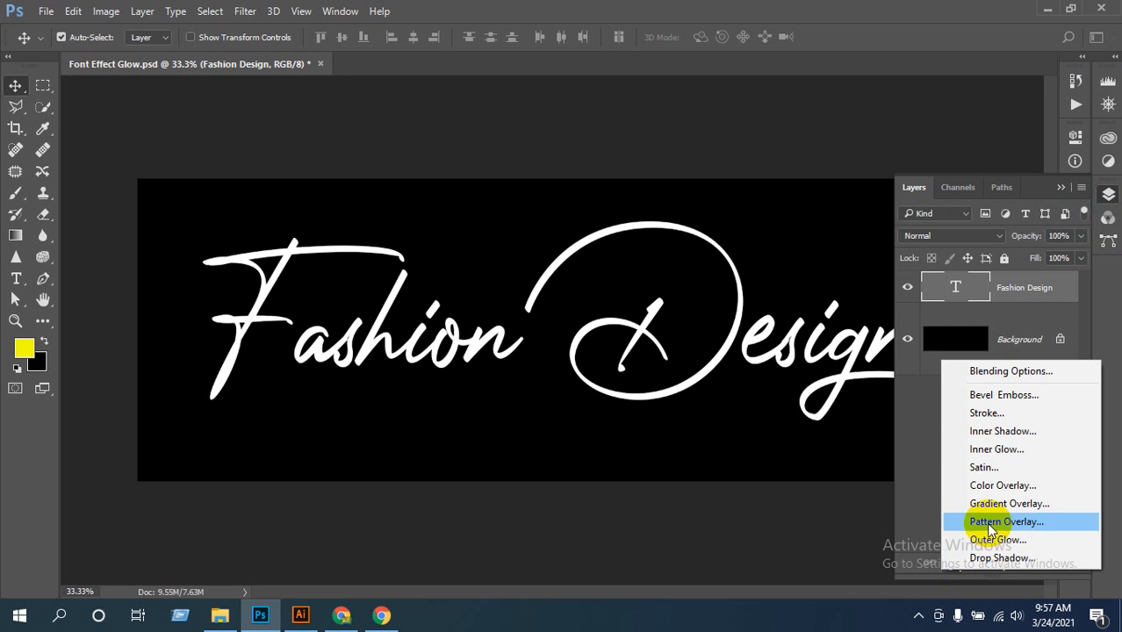
{"action": "left_click", "coordinate": [956, 411]}
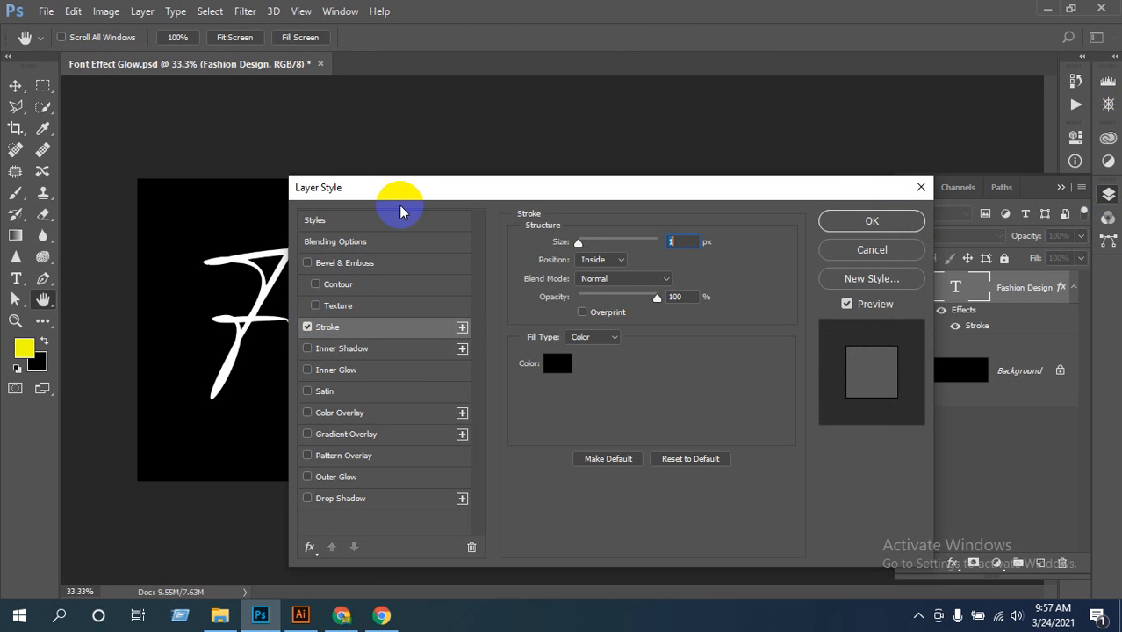
{"action": "mouse_move", "coordinate": [396, 192]}
{"action": "left_mouse_down"}
{"action": "mouse_move", "coordinate": [514, 185]}
{"action": "mouse_move", "coordinate": [596, 252]}
{"action": "mouse_move", "coordinate": [533, 191]}
{"action": "mouse_move", "coordinate": [396, 188]}
{"action": "left_mouse_up"}
{"action": "left_click", "coordinate": [588, 360]}
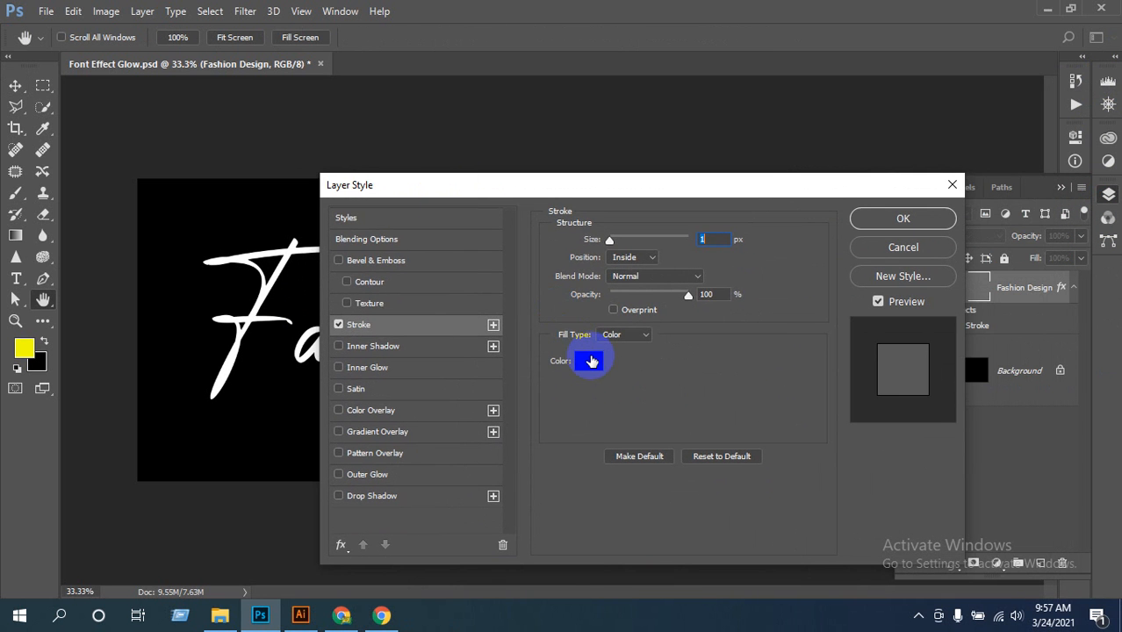
{"action": "left_click_drag", "start_coordinate": [509, 243], "coordinate": [326, 125]}
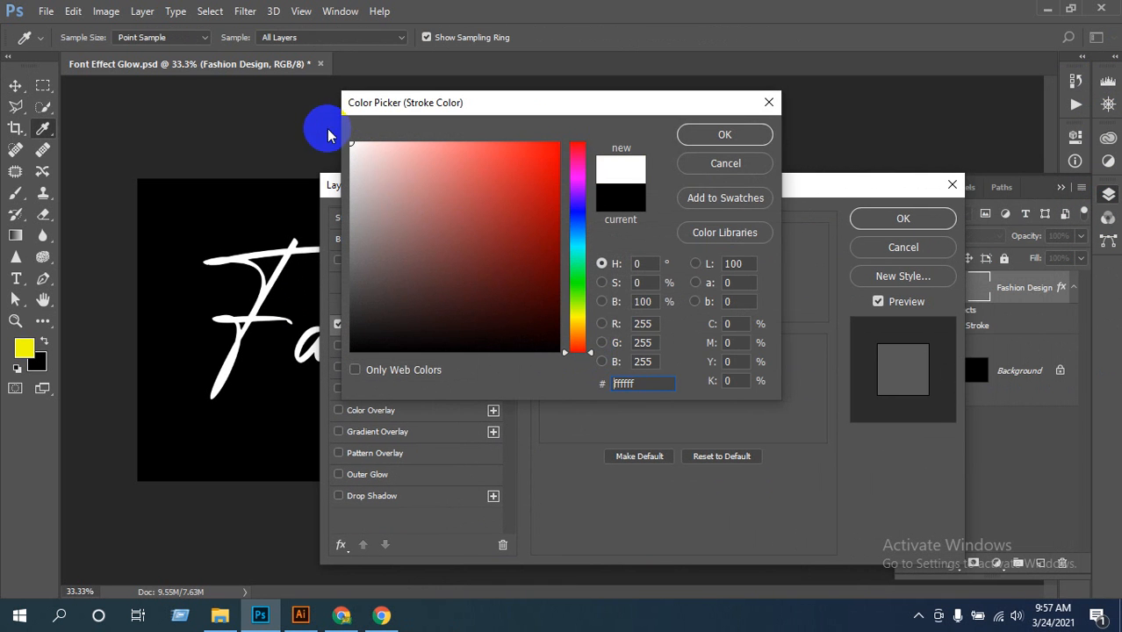
{"action": "left_click", "coordinate": [688, 137]}
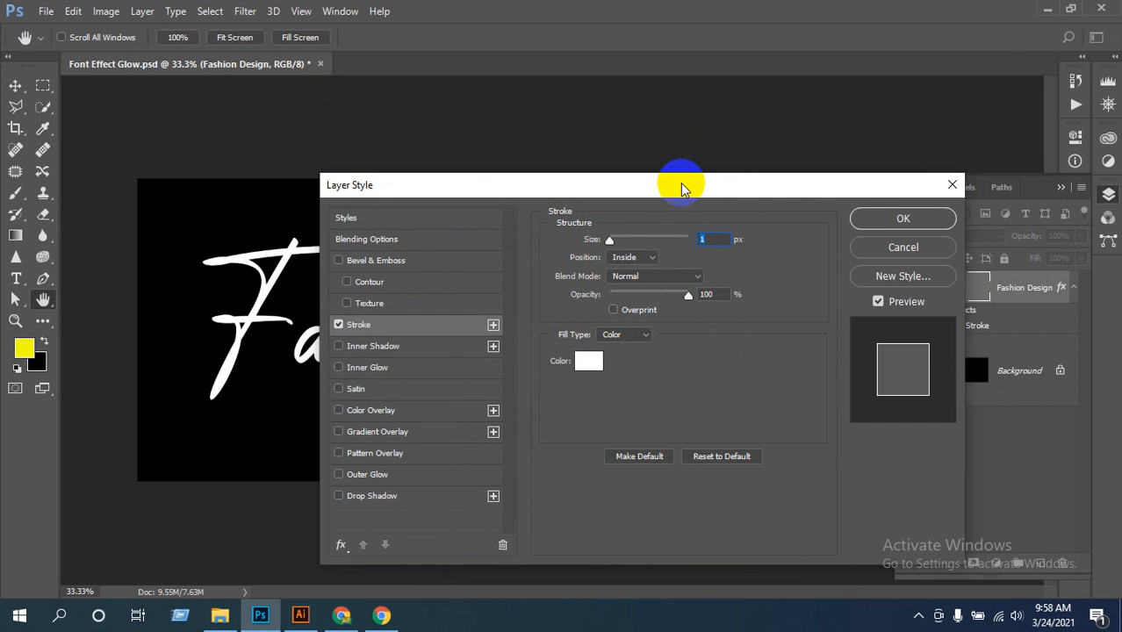
Try larger stroke sizes, up to about 51 px, on the text and return the size to 1 px
{"action": "left_click_drag", "start_coordinate": [669, 208], "coordinate": [649, 423]}
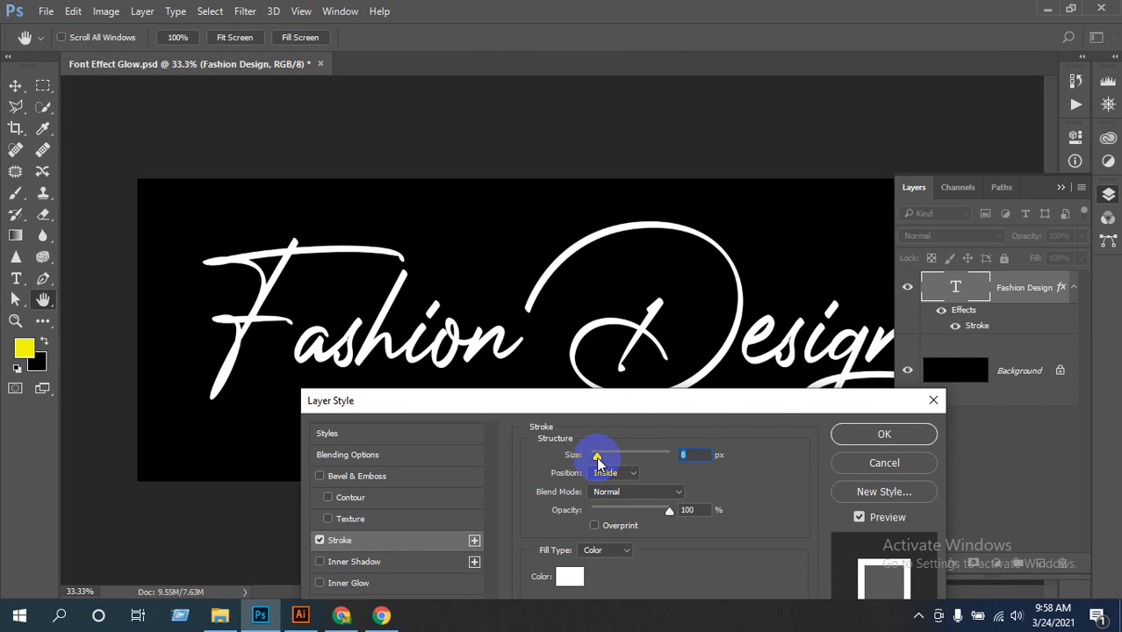
{"action": "left_click_drag", "start_coordinate": [597, 460], "coordinate": [606, 460]}
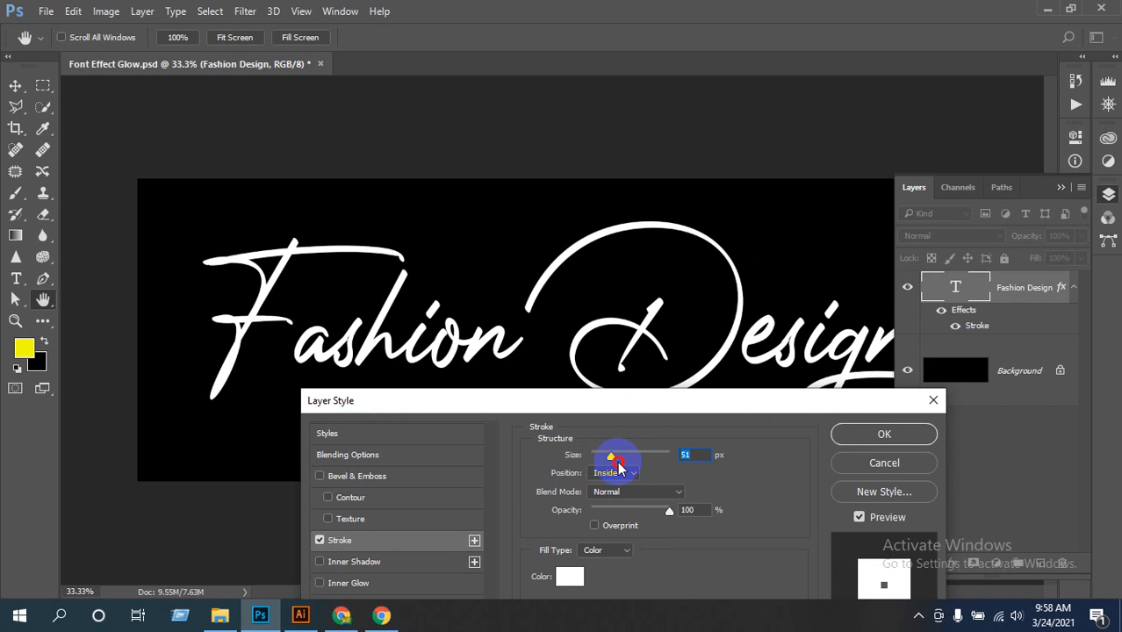
{"action": "mouse_move", "coordinate": [628, 455]}
{"action": "left_mouse_down"}
{"action": "mouse_move", "coordinate": [652, 458]}
{"action": "mouse_move", "coordinate": [579, 459]}
{"action": "left_mouse_up"}
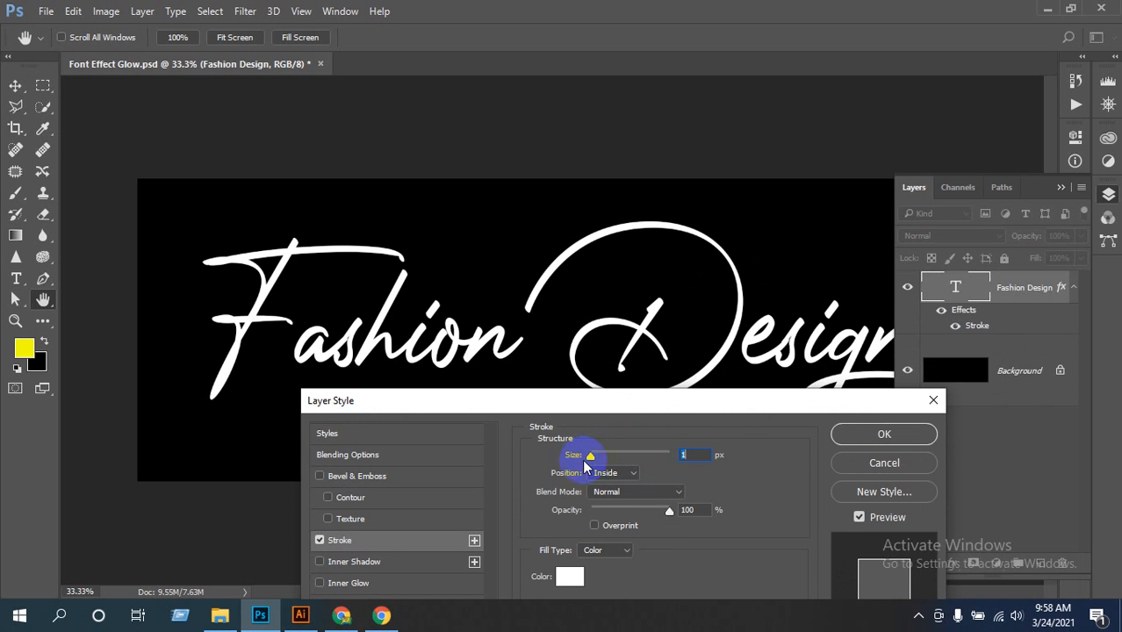
Set the text layer's white stroke to the Outside position with a size of 6 px and apply it
{"action": "left_click_drag", "start_coordinate": [756, 410], "coordinate": [722, 370]}
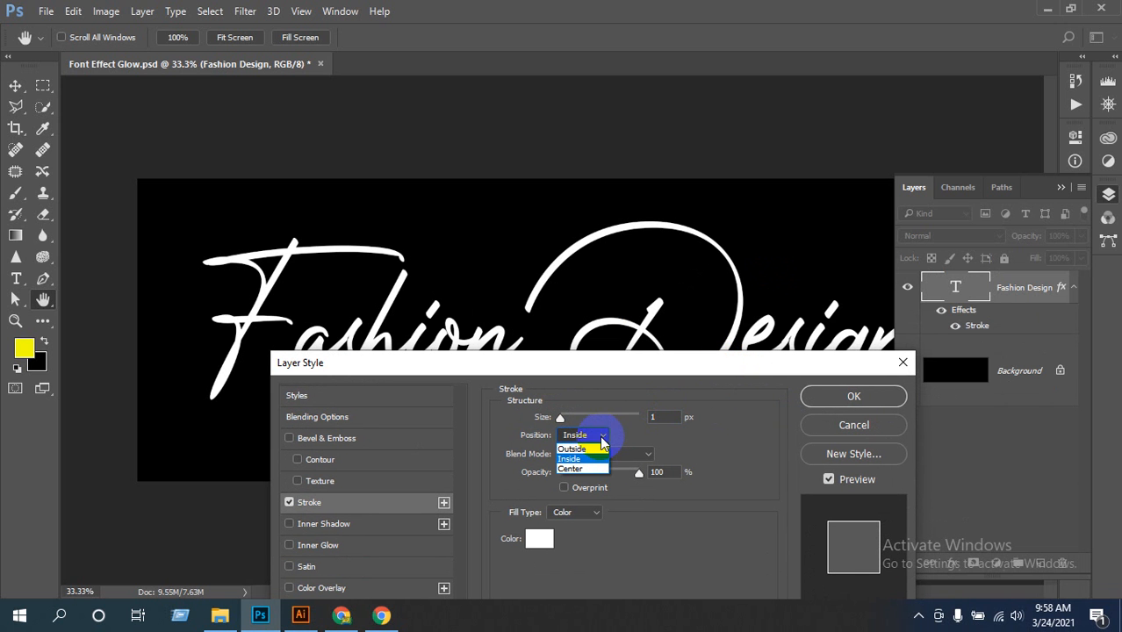
{"action": "left_click", "coordinate": [571, 449]}
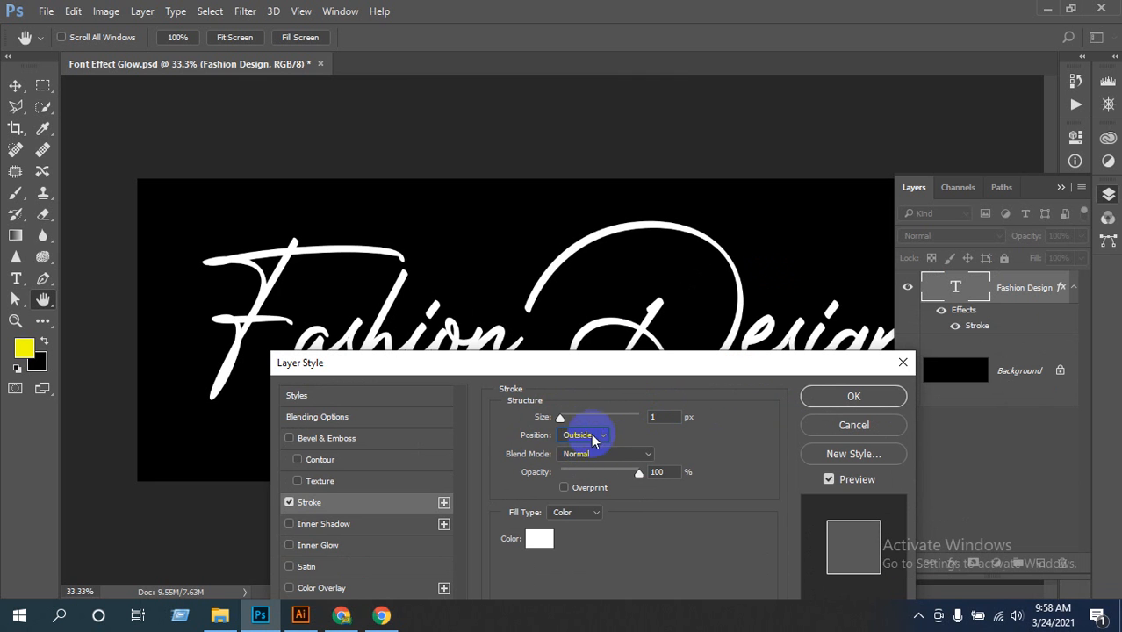
{"action": "mouse_move", "coordinate": [570, 417]}
{"action": "left_mouse_down"}
{"action": "mouse_move", "coordinate": [586, 424]}
{"action": "mouse_move", "coordinate": [562, 419]}
{"action": "left_mouse_up"}
{"action": "left_click", "coordinate": [566, 420]}
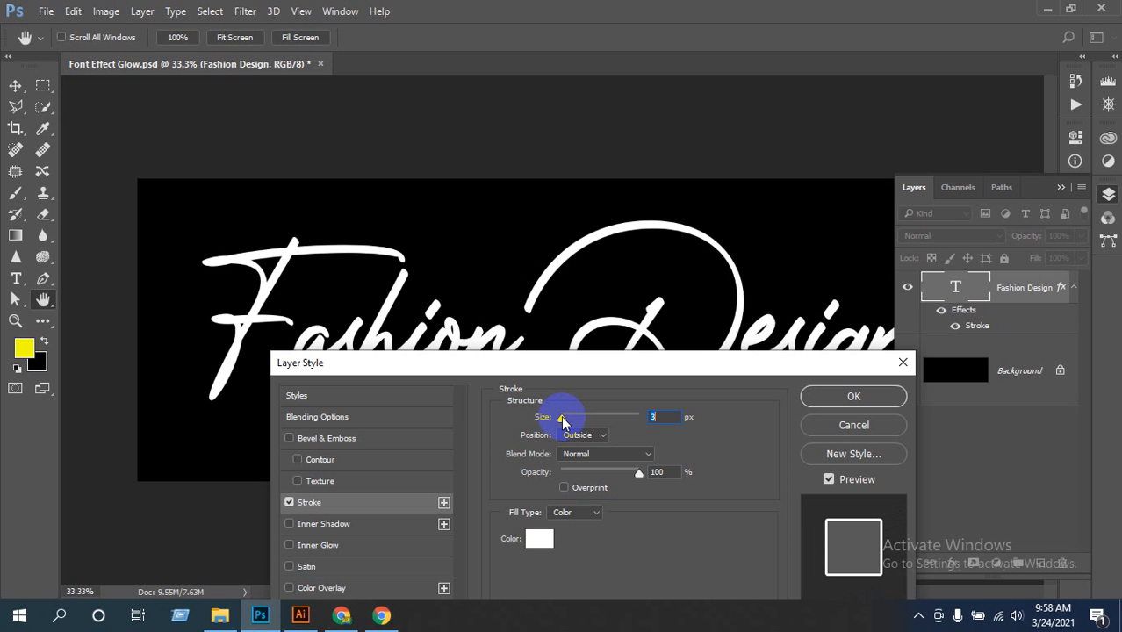
{"action": "left_click", "coordinate": [562, 418]}
{"action": "left_click_drag", "start_coordinate": [561, 418], "coordinate": [566, 421]}
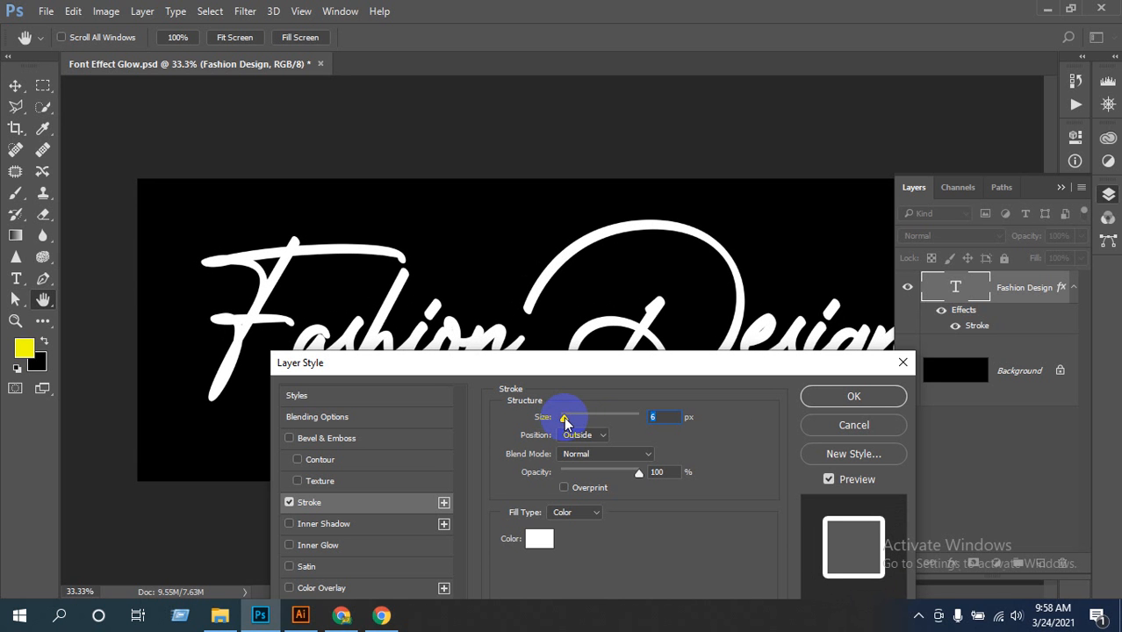
{"action": "left_click_drag", "start_coordinate": [675, 415], "coordinate": [594, 423]}
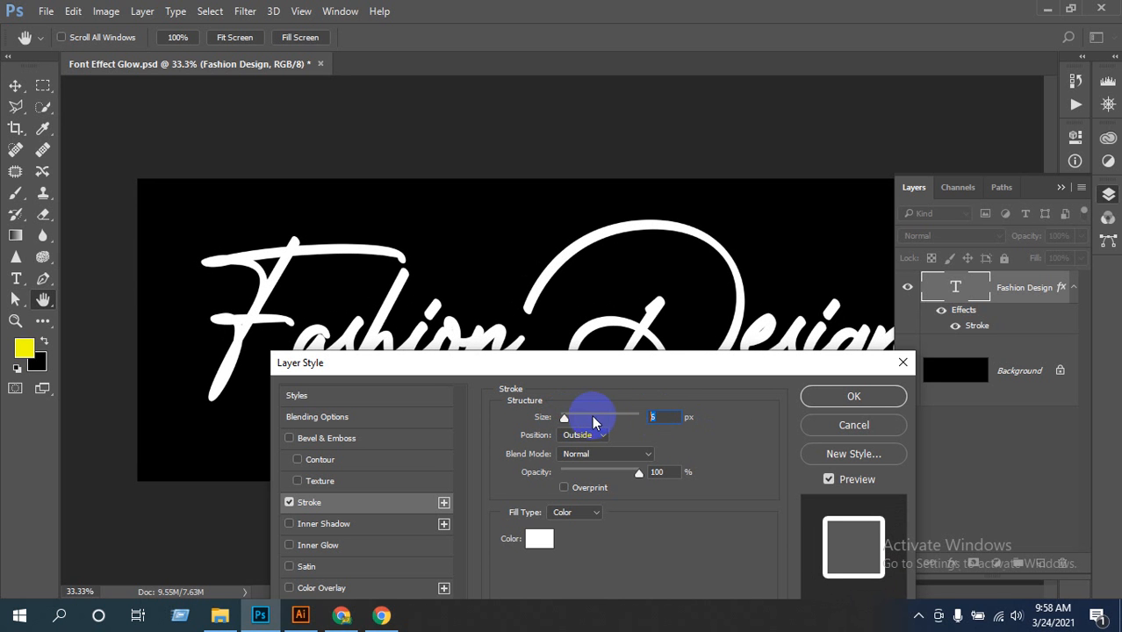
{"action": "left_click", "coordinate": [850, 396]}
{"action": "key", "text": "v"}
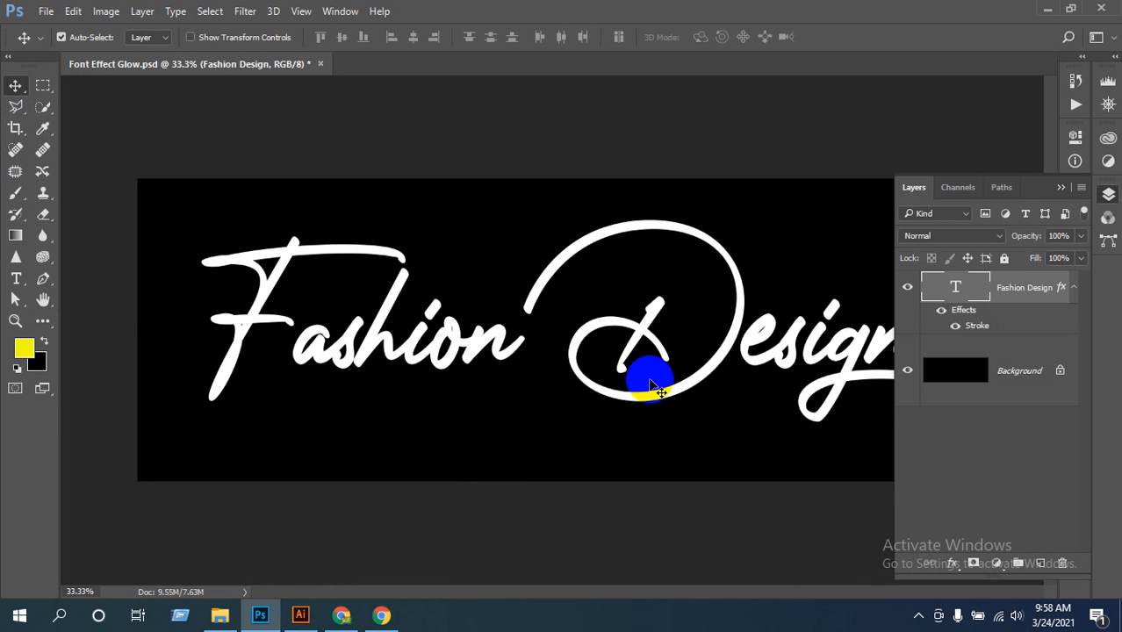
Rasterize the Fashion Design text layer and its layer style
{"action": "key", "text": "ctrl+alt+space"}
{"action": "left_click", "coordinate": [636, 343]}
{"action": "left_click", "coordinate": [657, 368]}
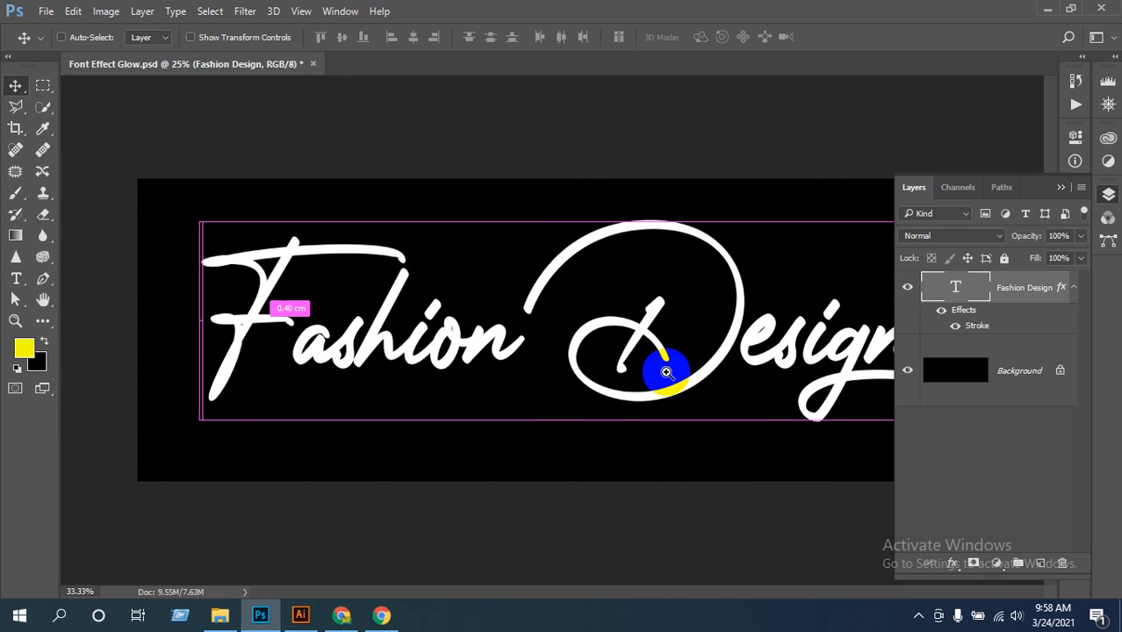
{"action": "left_click", "coordinate": [1061, 188]}
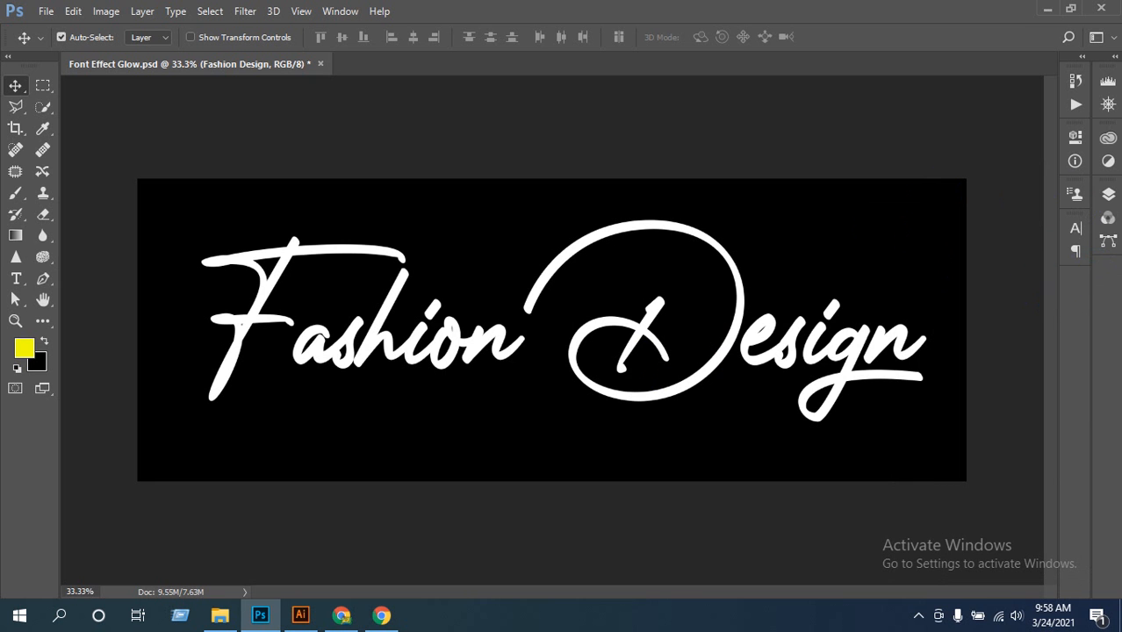
{"action": "left_click", "coordinate": [1108, 195]}
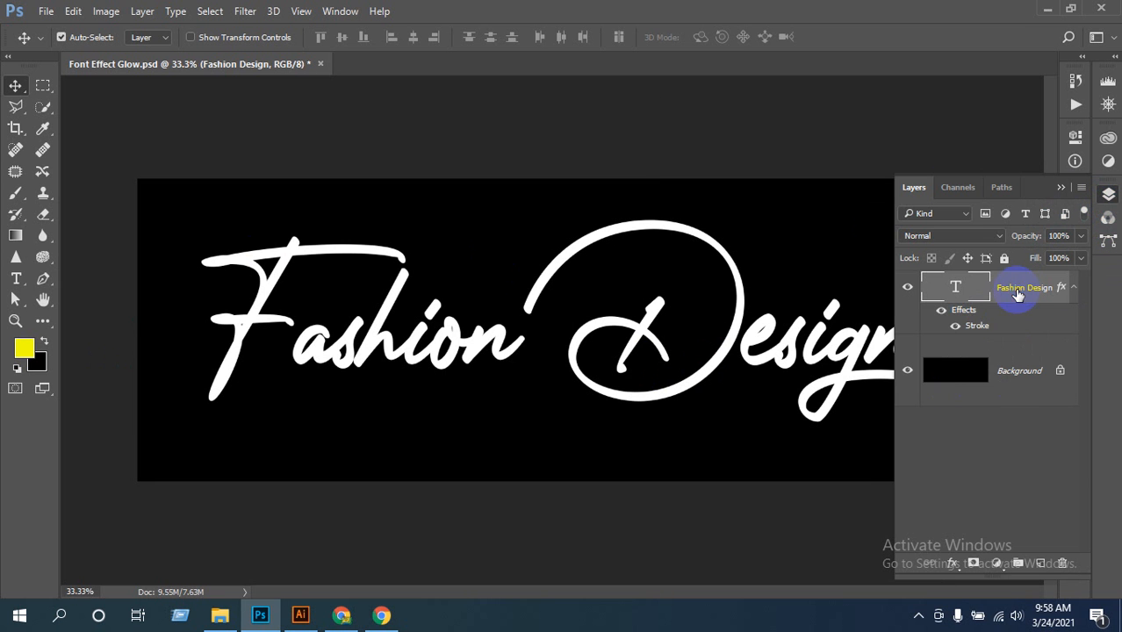
{"action": "right_click", "coordinate": [1021, 290]}
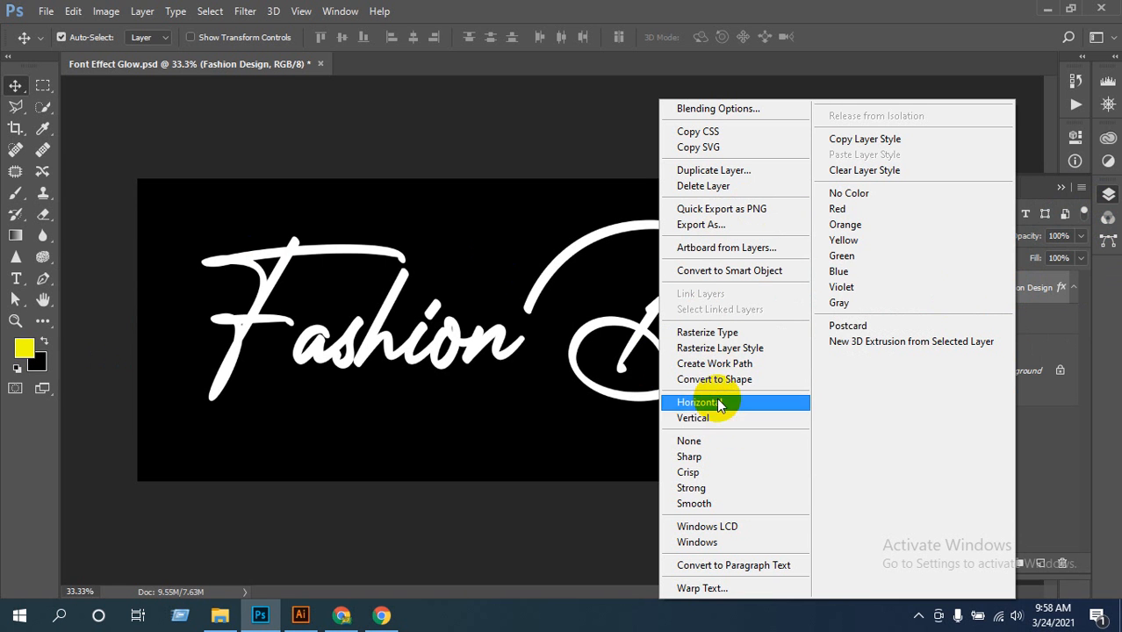
{"action": "left_click", "coordinate": [718, 333]}
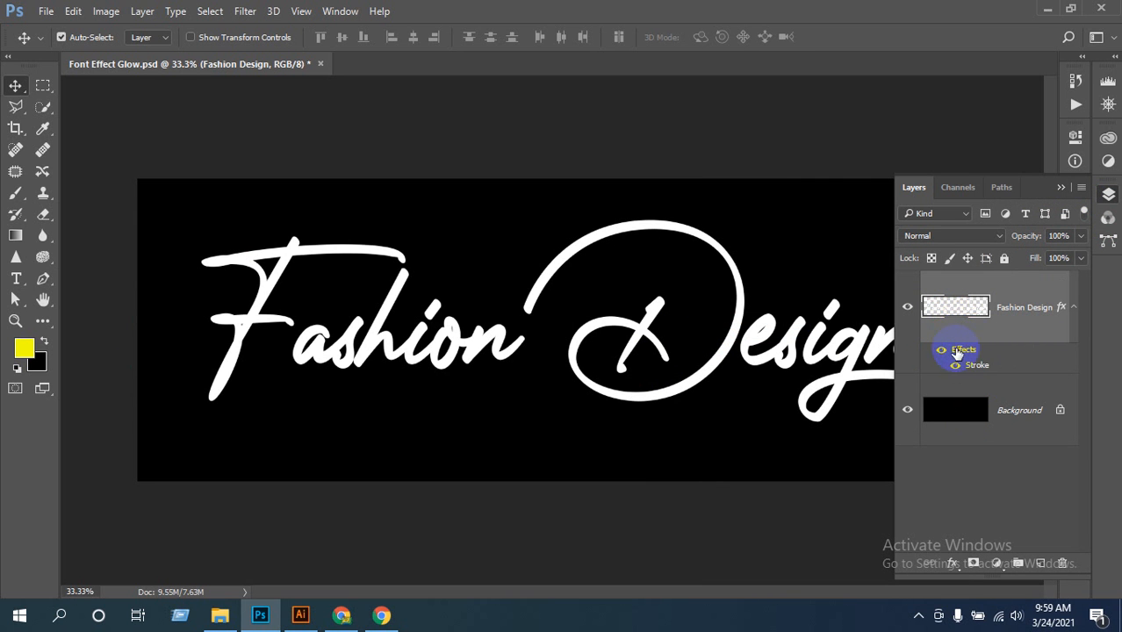
{"action": "right_click", "coordinate": [994, 312]}
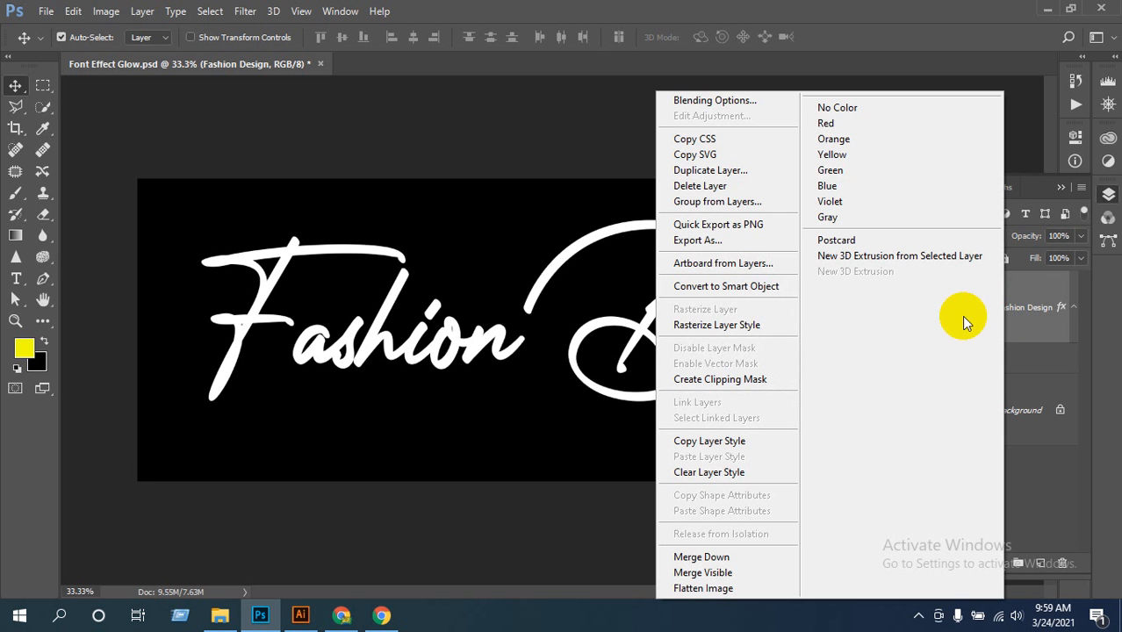
{"action": "left_click", "coordinate": [734, 327]}
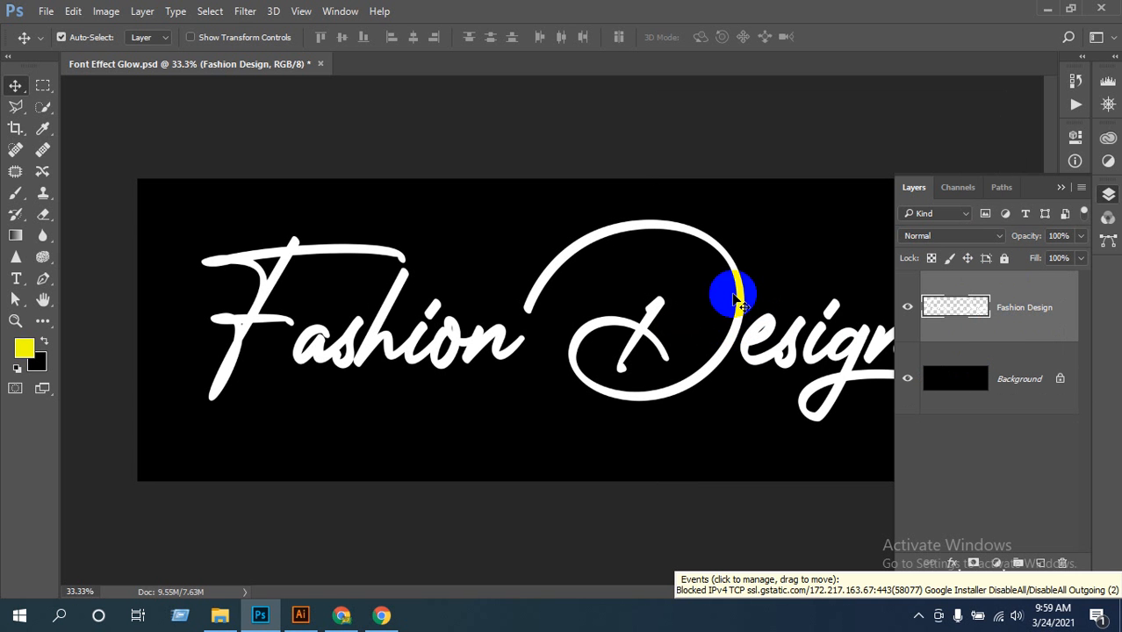
Select the lettering's pixels, fill them with the magenta foreground color ff00d8, and clear the selection
{"action": "left_click", "coordinate": [947, 306], "text": "ctrl"}
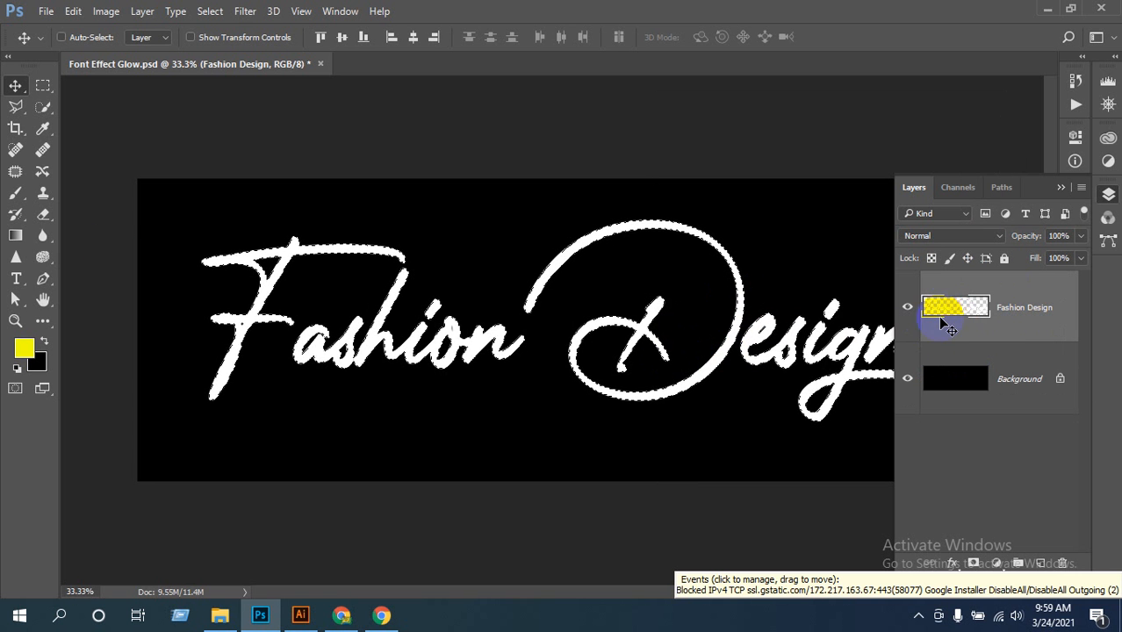
{"action": "left_click", "coordinate": [23, 350]}
{"action": "left_click", "coordinate": [578, 172]}
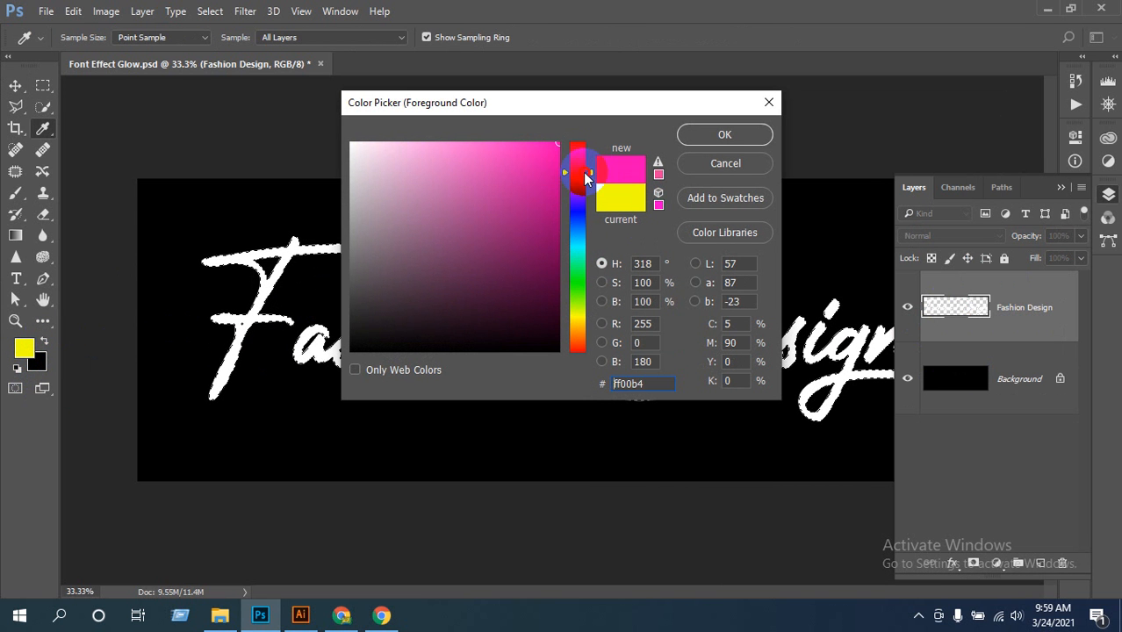
{"action": "left_click", "coordinate": [713, 134]}
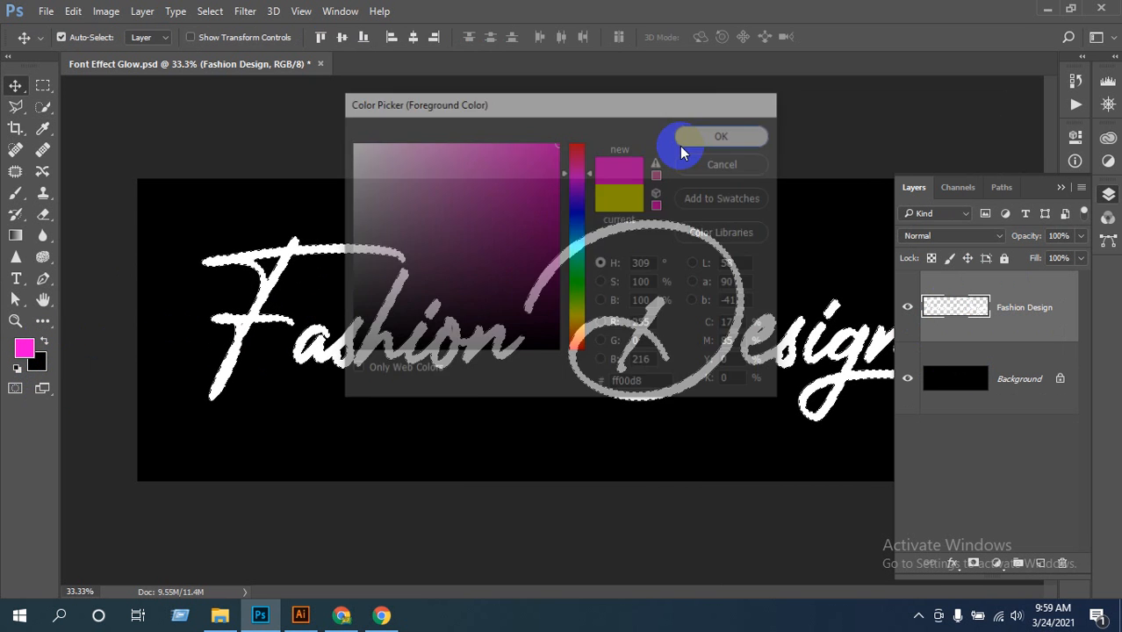
{"action": "key", "text": "ctrl+BackSpace"}
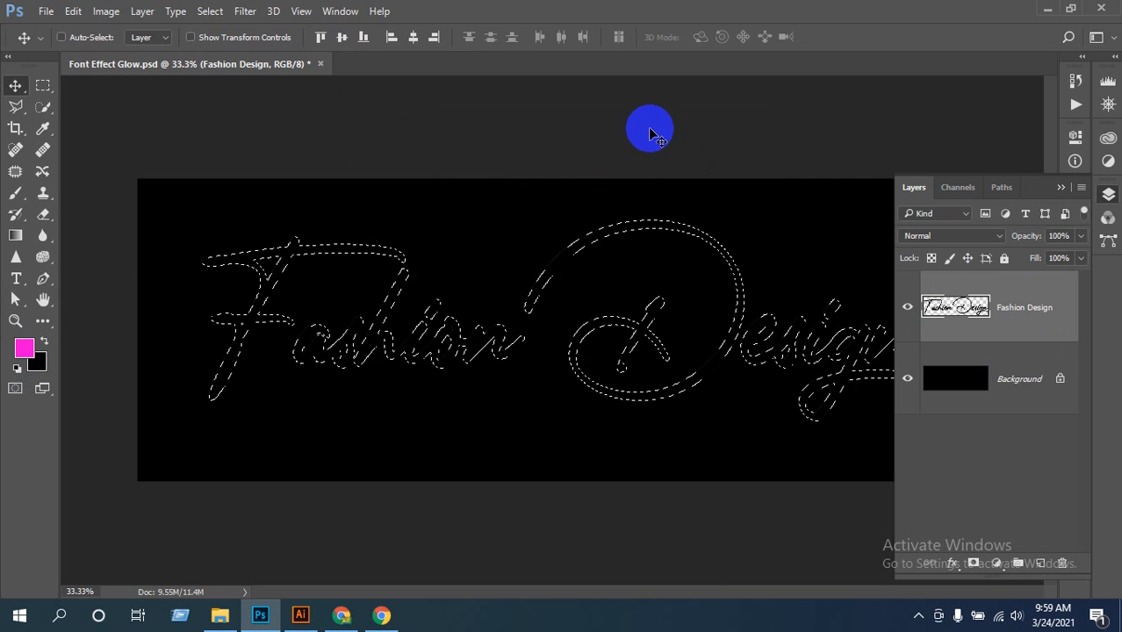
{"action": "key", "text": "alt+BackSpace"}
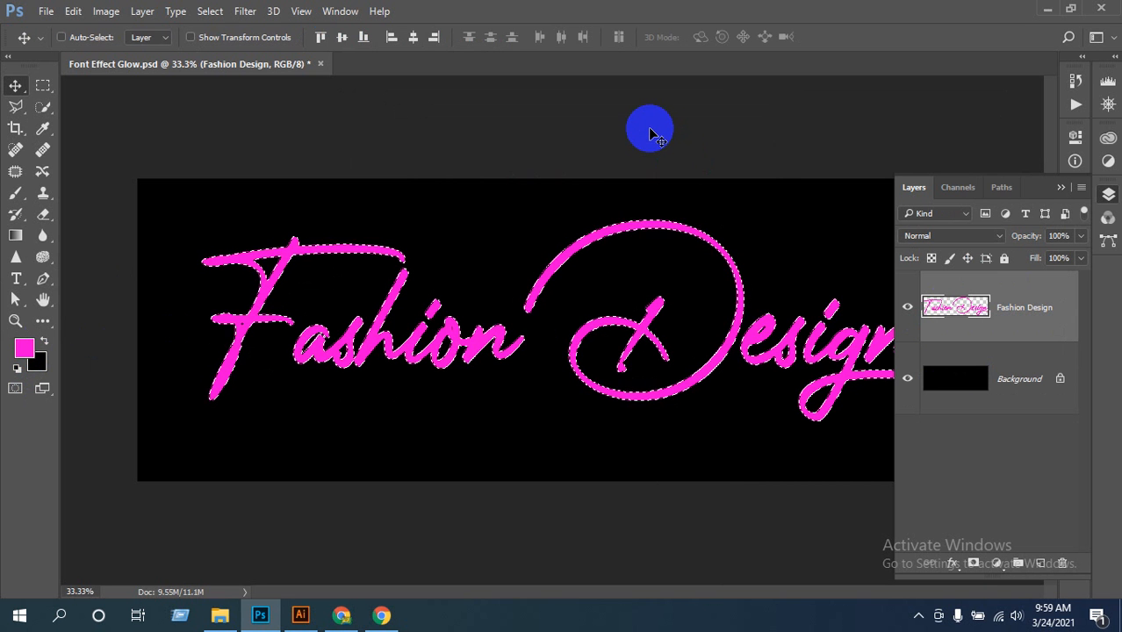
{"action": "key", "text": "ctrl+d"}
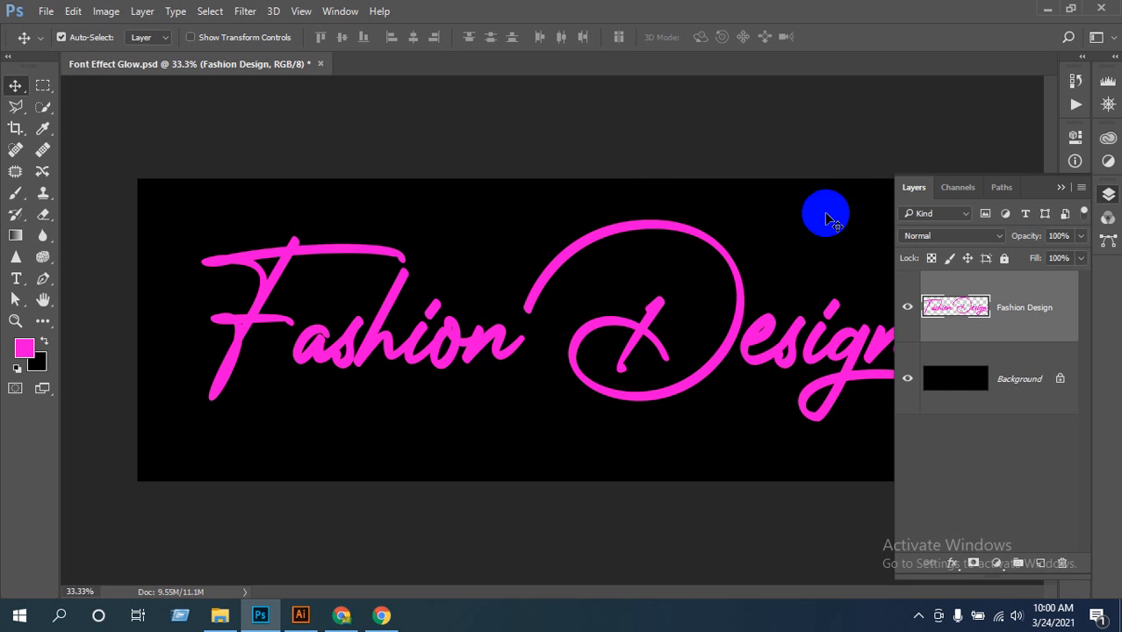
Duplicate the rasterized Fashion Design layer and hide the original below it
{"action": "right_click", "coordinate": [994, 326]}
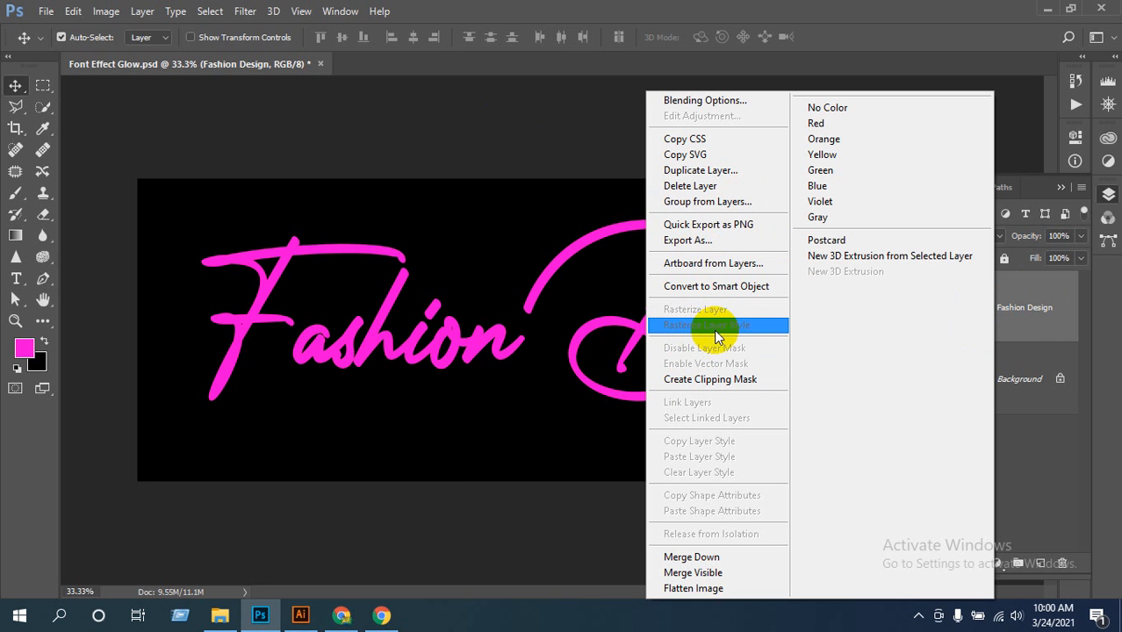
{"action": "left_click", "coordinate": [483, 419]}
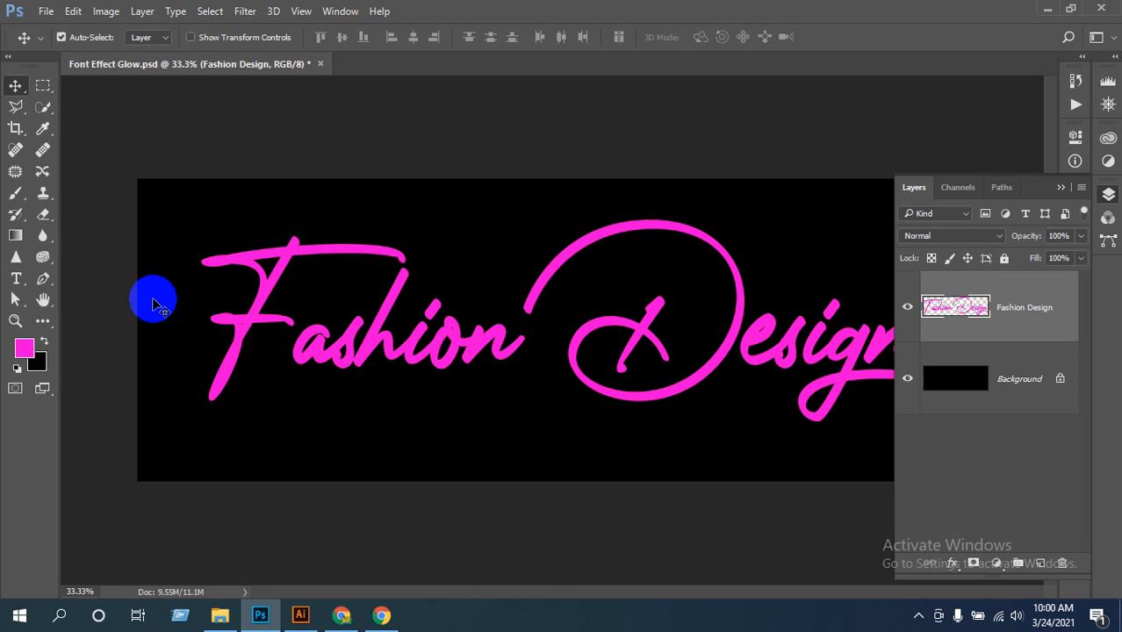
{"action": "left_click", "coordinate": [947, 309], "text": "ctrl"}
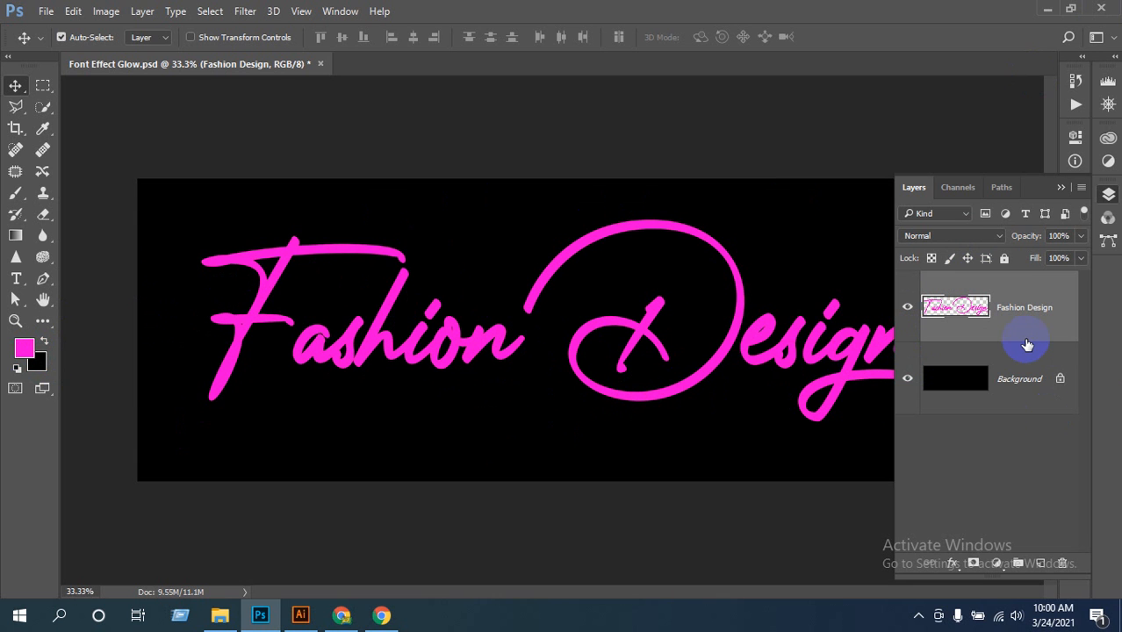
{"action": "key", "text": "ctrl"}
{"action": "key", "text": "ctrl+j"}
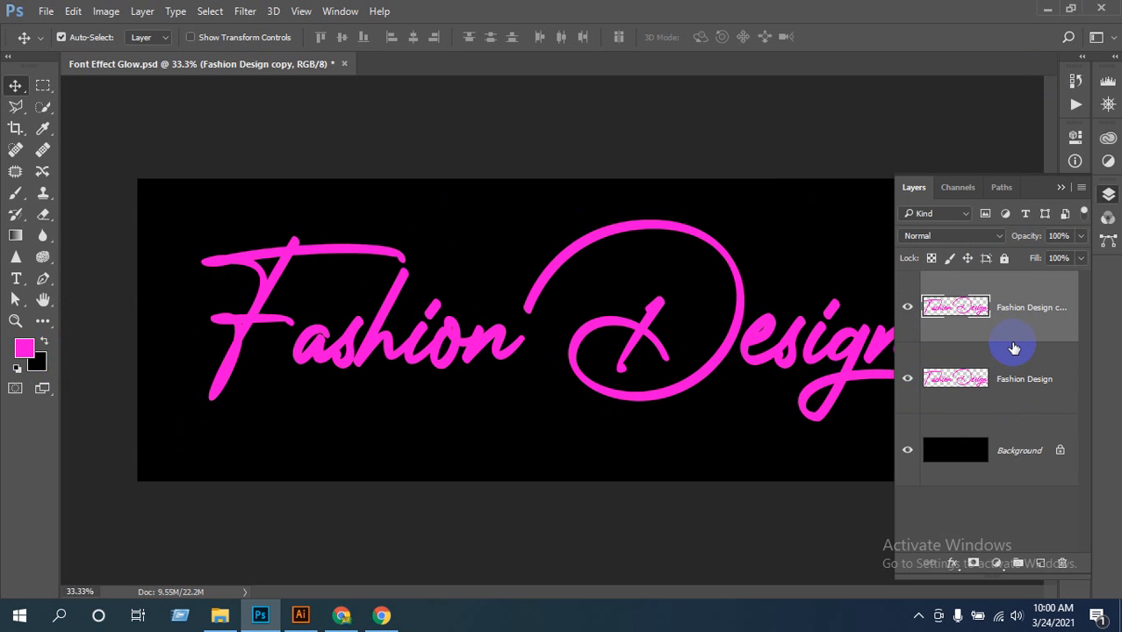
{"action": "left_click", "coordinate": [912, 380]}
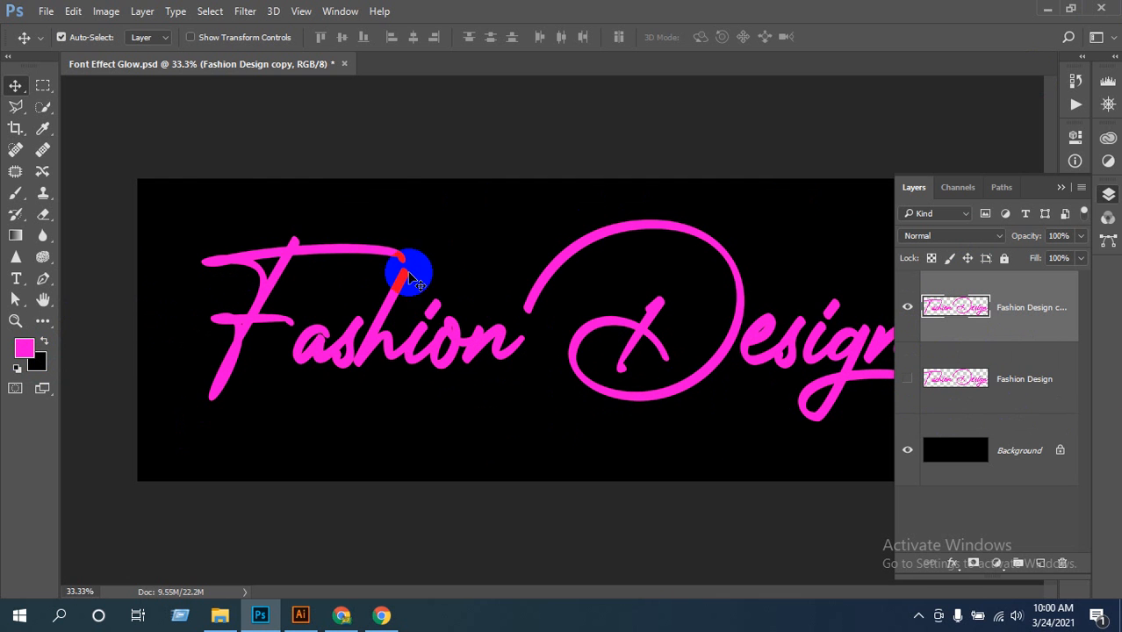
Add an Inner Glow to the duplicated lettering layer with 100% opacity, 0% choke and a size of 16 px
{"action": "left_click", "coordinate": [955, 565]}
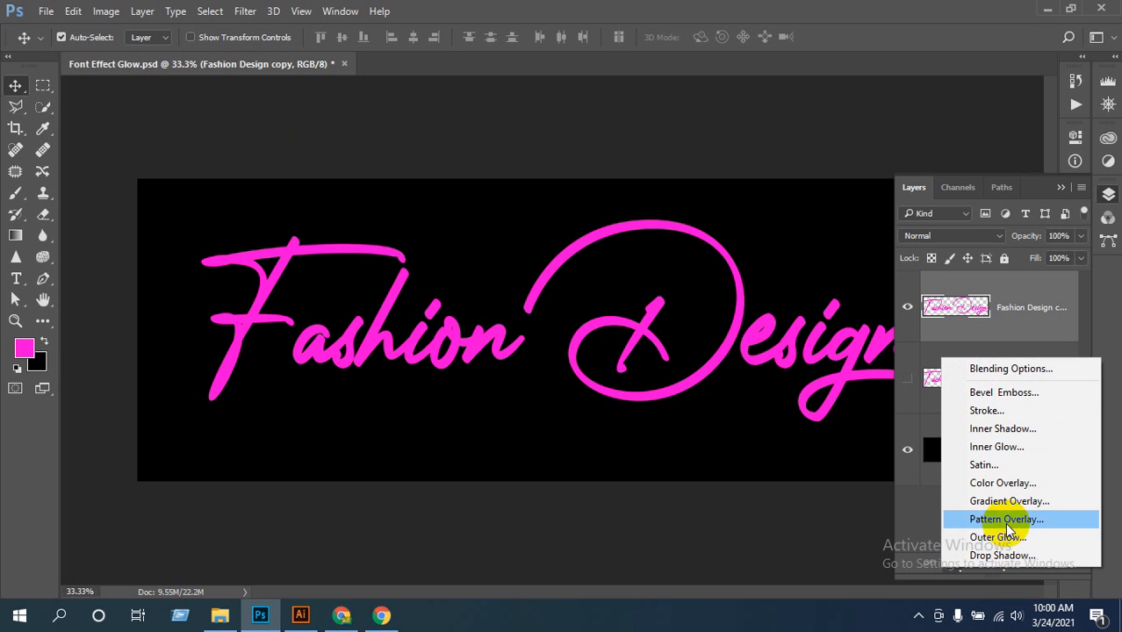
{"action": "left_click", "coordinate": [991, 449]}
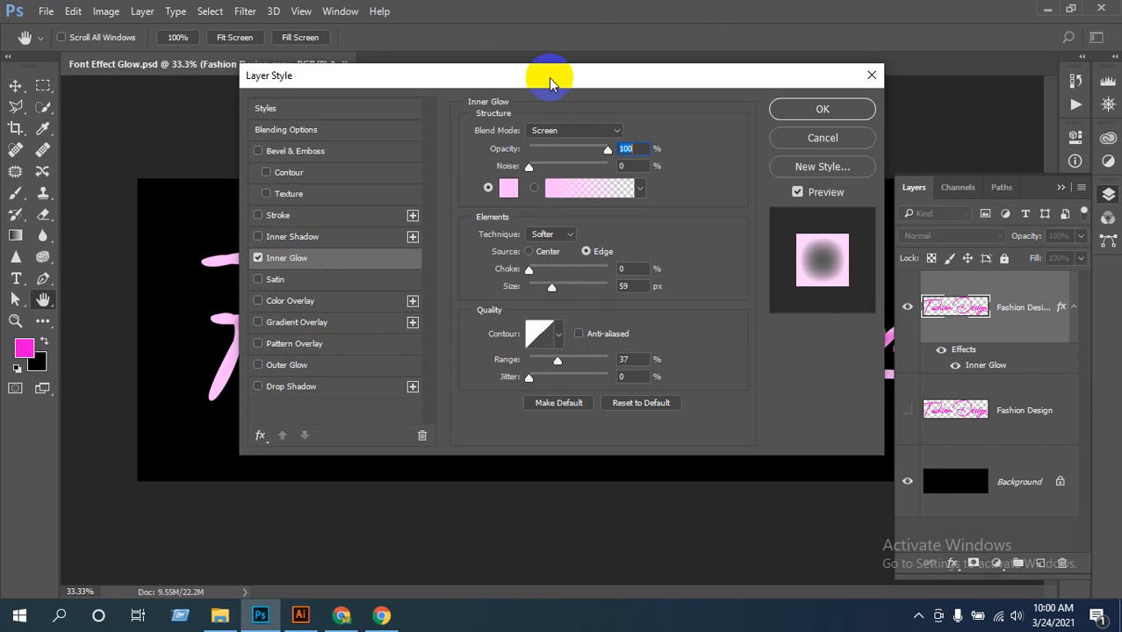
{"action": "left_click_drag", "start_coordinate": [549, 77], "coordinate": [845, 185]}
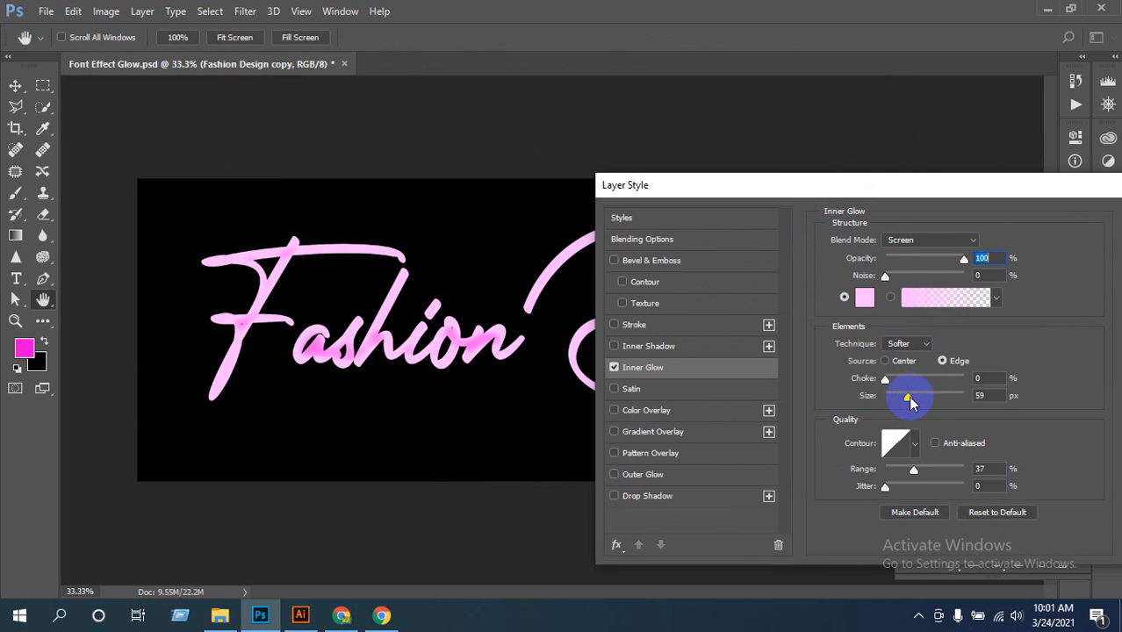
{"action": "left_click_drag", "start_coordinate": [910, 401], "coordinate": [896, 399]}
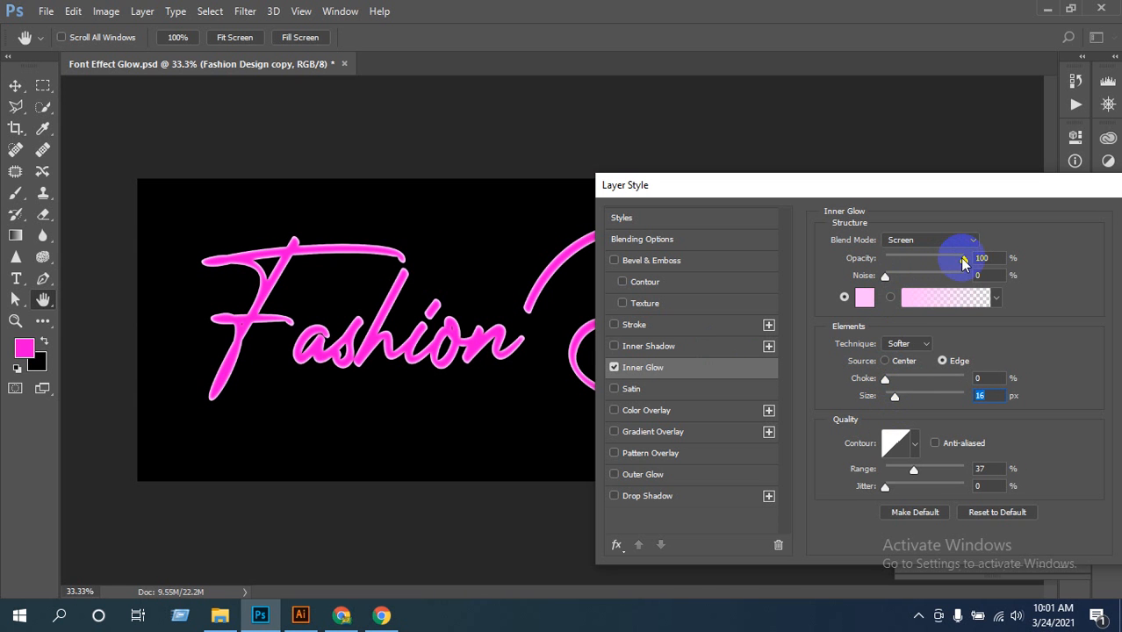
{"action": "mouse_move", "coordinate": [964, 258]}
{"action": "left_mouse_down"}
{"action": "mouse_move", "coordinate": [892, 260]}
{"action": "mouse_move", "coordinate": [933, 274]}
{"action": "mouse_move", "coordinate": [981, 256]}
{"action": "left_mouse_up"}
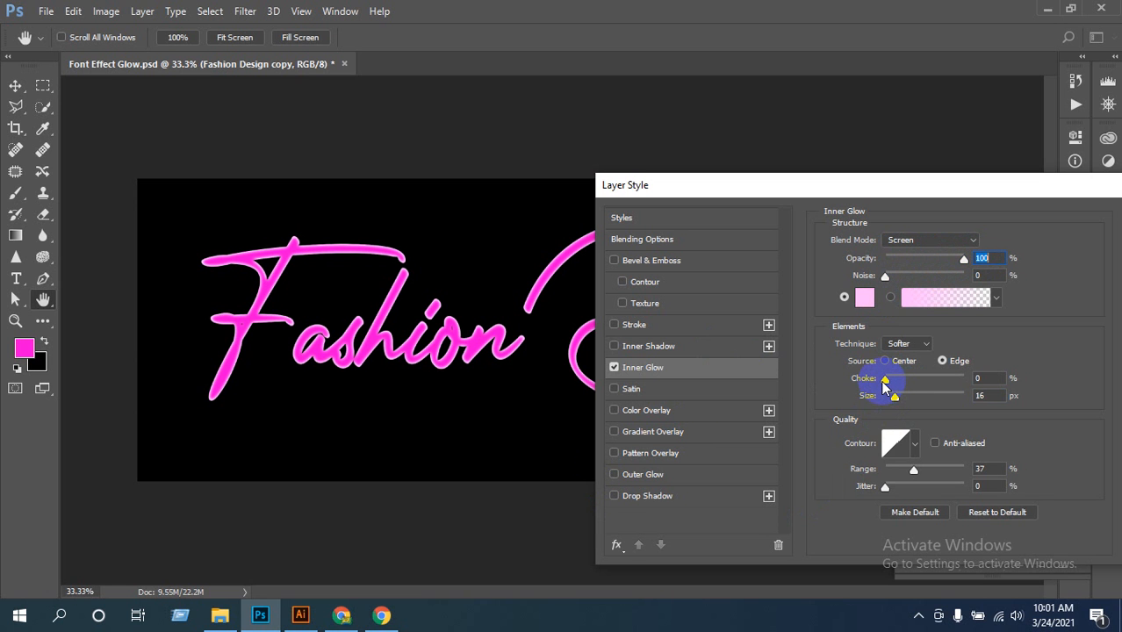
{"action": "mouse_move", "coordinate": [882, 381]}
{"action": "left_mouse_down"}
{"action": "mouse_move", "coordinate": [914, 384]}
{"action": "mouse_move", "coordinate": [885, 386]}
{"action": "left_mouse_up"}
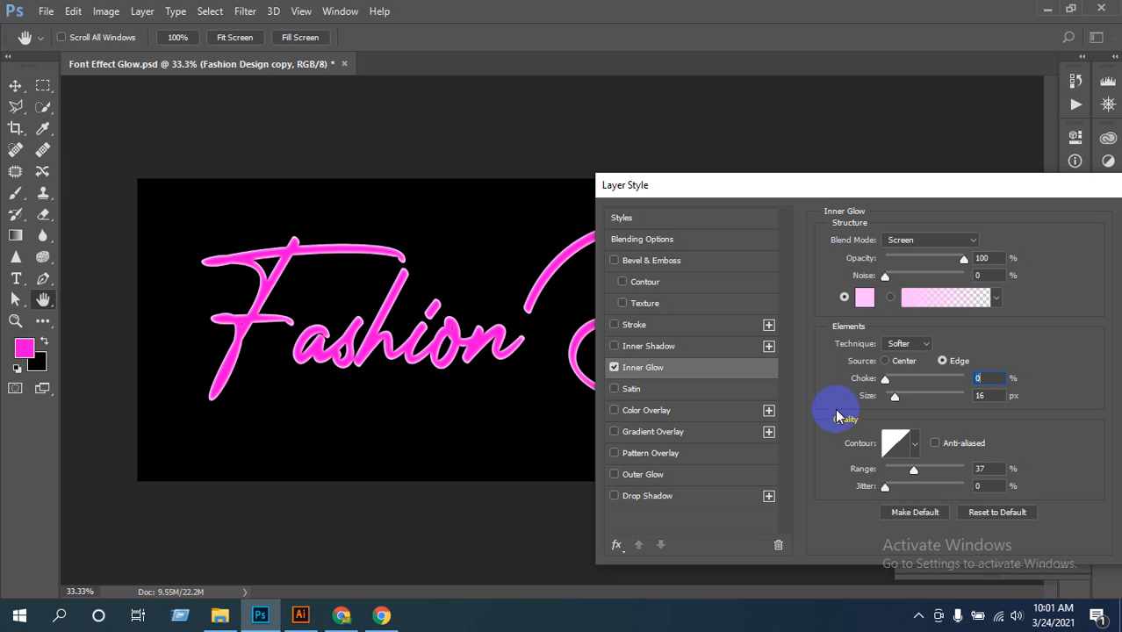
Set the Inner Glow's range to 59% and its jitter to 5% on the duplicated lettering
{"action": "mouse_move", "coordinate": [440, 353]}
{"action": "left_mouse_down"}
{"action": "mouse_move", "coordinate": [440, 314]}
{"action": "mouse_move", "coordinate": [438, 338]}
{"action": "mouse_move", "coordinate": [456, 358]}
{"action": "left_mouse_up"}
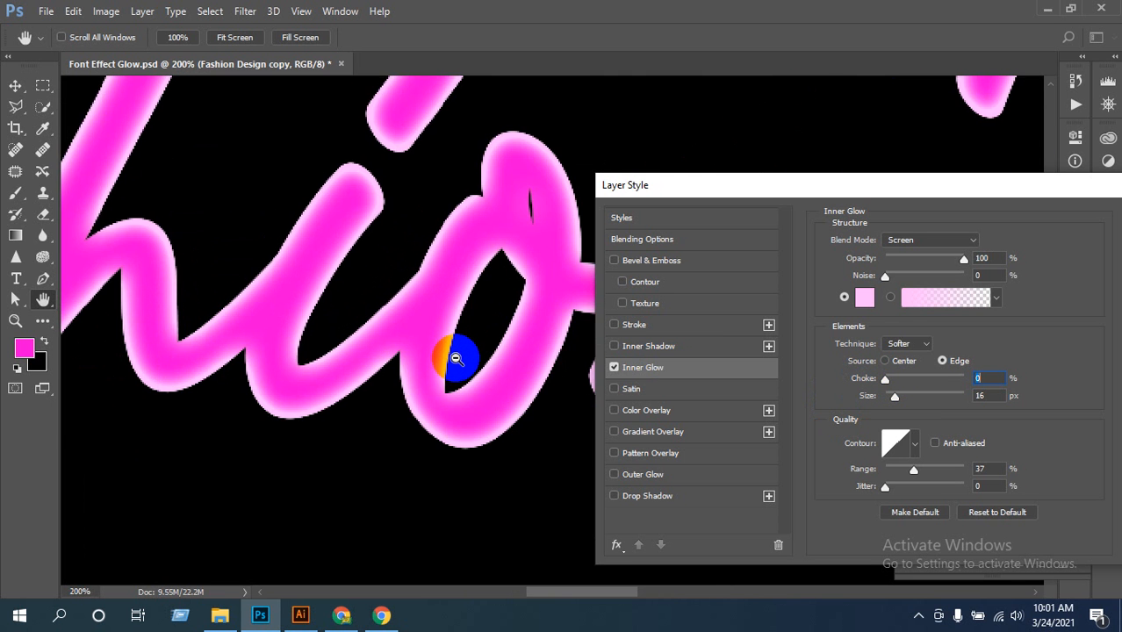
{"action": "left_click", "coordinate": [456, 358], "text": "alt"}
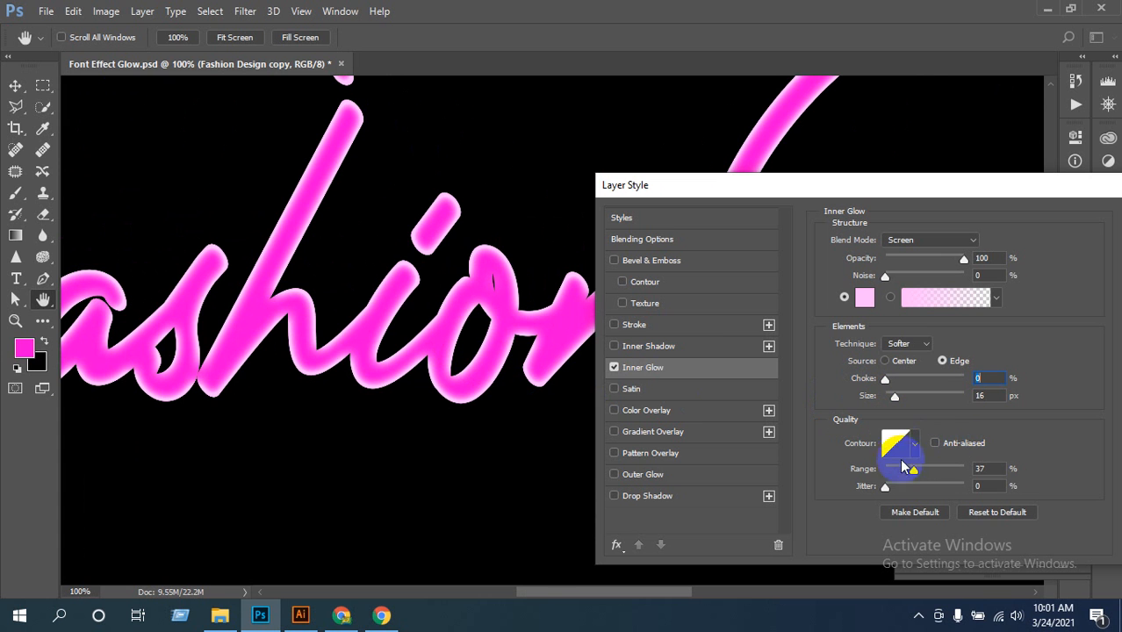
{"action": "mouse_move", "coordinate": [913, 473]}
{"action": "left_mouse_down"}
{"action": "mouse_move", "coordinate": [941, 466]}
{"action": "mouse_move", "coordinate": [909, 471]}
{"action": "mouse_move", "coordinate": [934, 475]}
{"action": "left_mouse_up"}
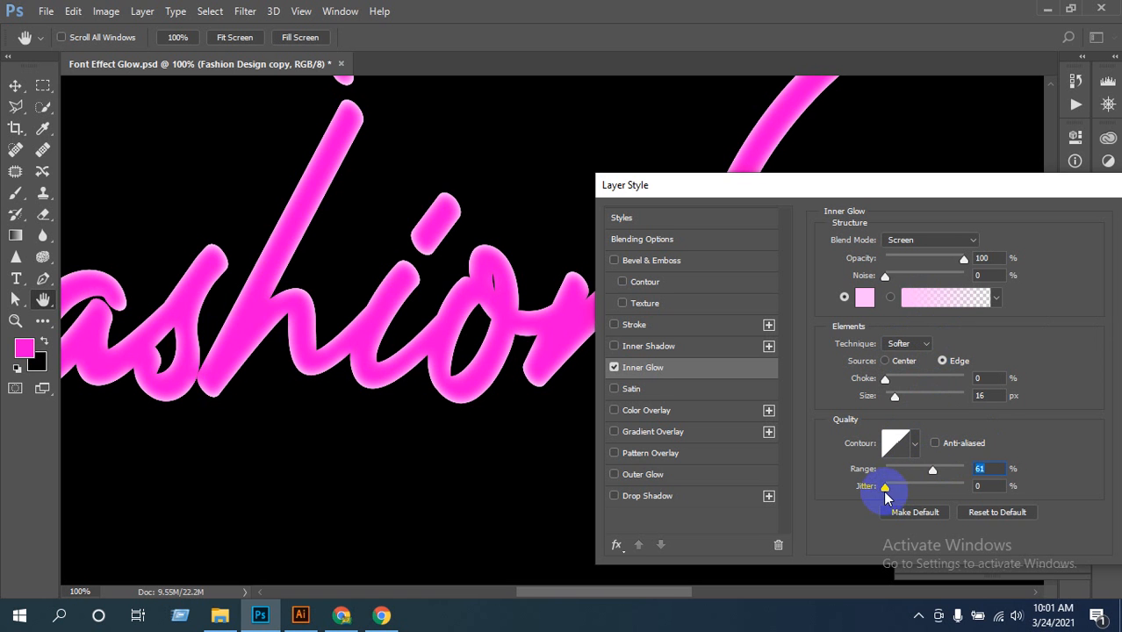
{"action": "left_click_drag", "start_coordinate": [885, 488], "coordinate": [918, 489]}
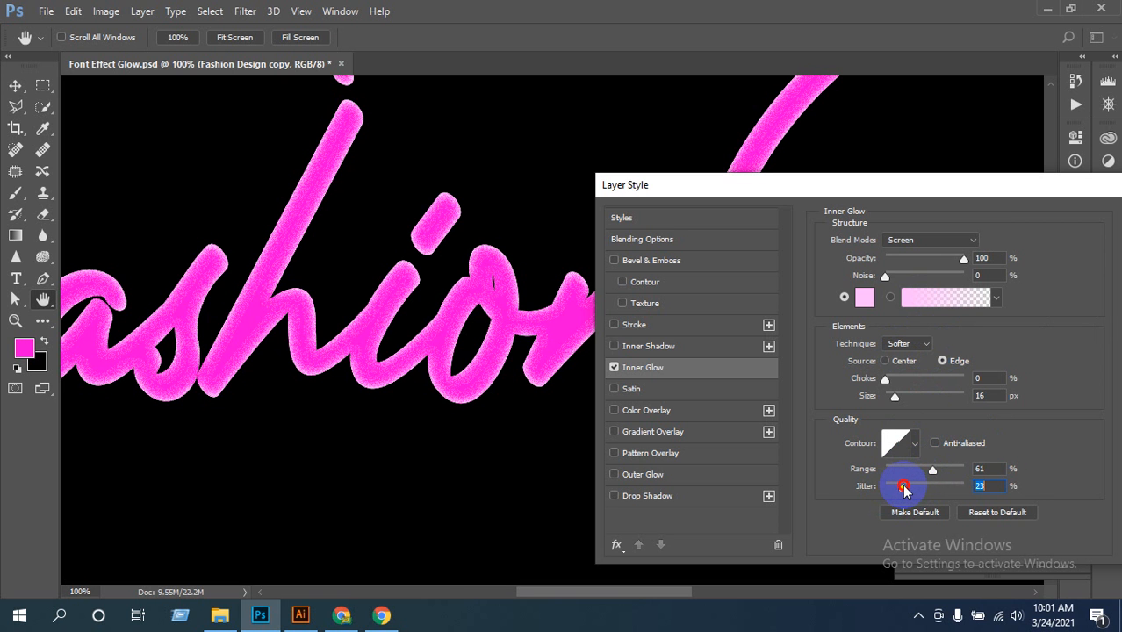
{"action": "left_click_drag", "start_coordinate": [904, 489], "coordinate": [897, 489]}
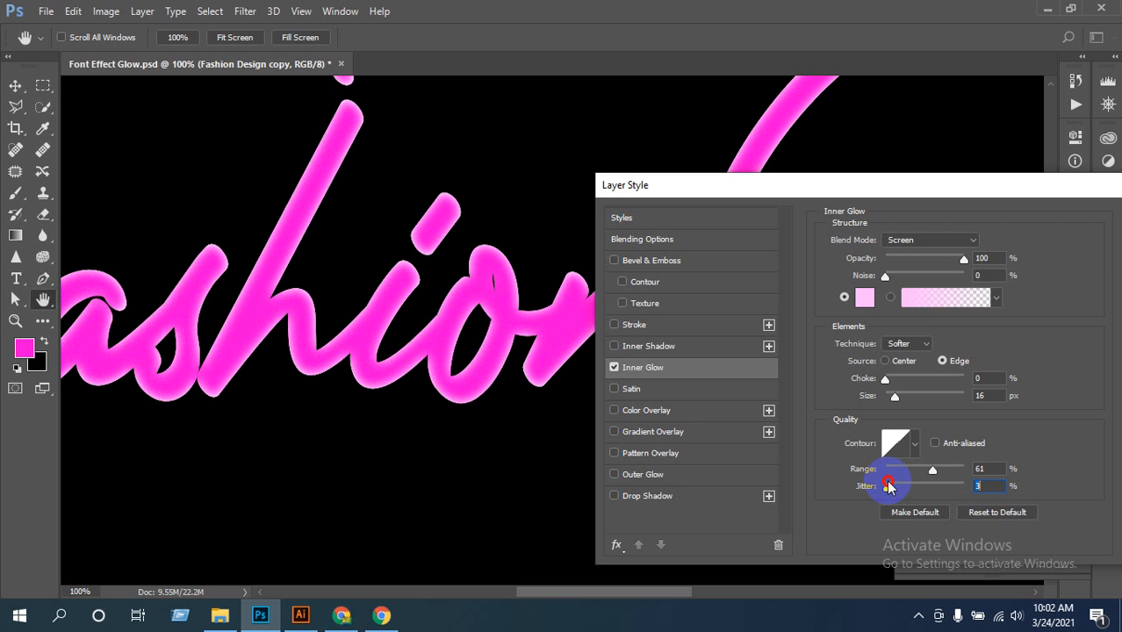
{"action": "mouse_move", "coordinate": [889, 488]}
{"action": "left_mouse_down"}
{"action": "mouse_move", "coordinate": [910, 490]}
{"action": "mouse_move", "coordinate": [900, 489]}
{"action": "left_mouse_up"}
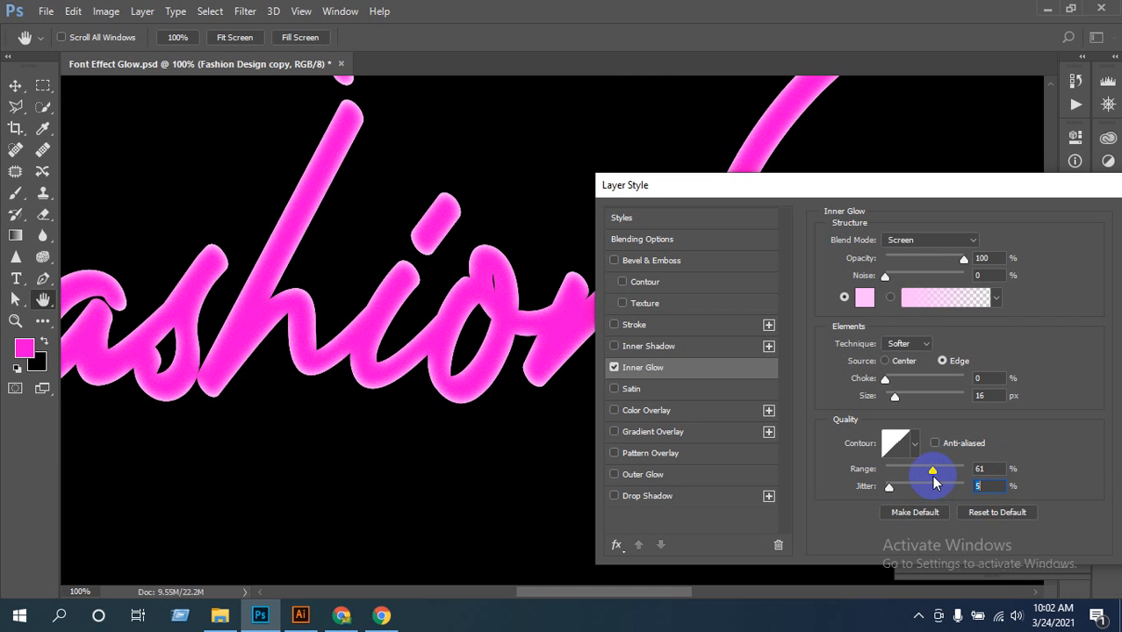
{"action": "mouse_move", "coordinate": [933, 471]}
{"action": "left_mouse_down"}
{"action": "mouse_move", "coordinate": [897, 472]}
{"action": "mouse_move", "coordinate": [931, 473]}
{"action": "left_mouse_up"}
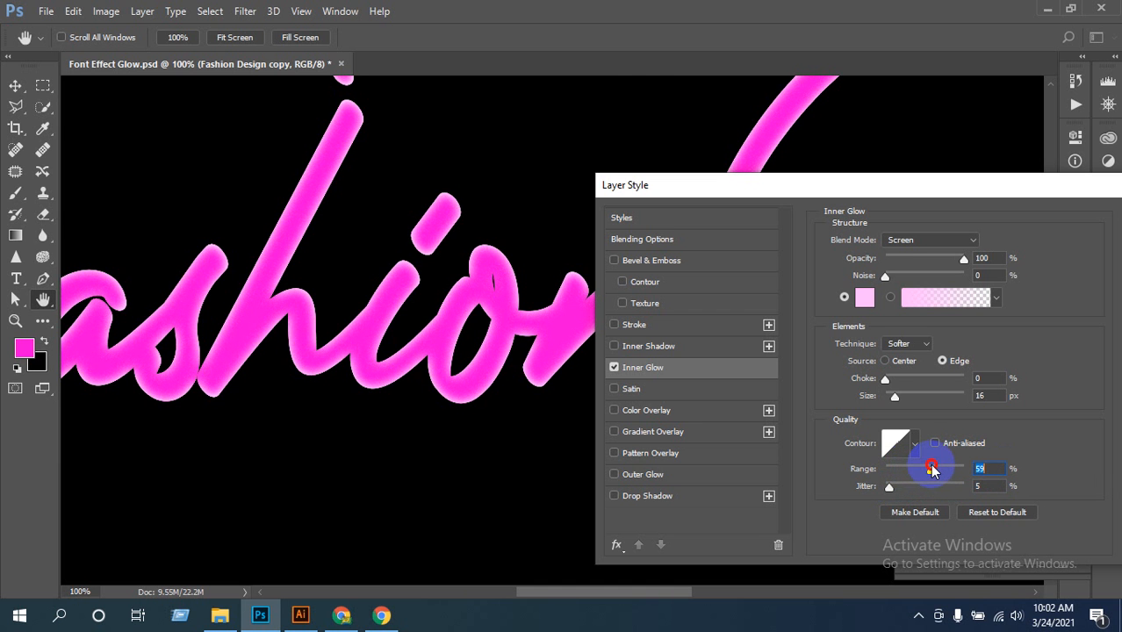
{"action": "left_click_drag", "start_coordinate": [932, 471], "coordinate": [933, 471]}
Set the Inner Glow's size to 24 px and its choke to 11%
{"action": "mouse_move", "coordinate": [894, 402]}
{"action": "left_mouse_down"}
{"action": "mouse_move", "coordinate": [914, 395]}
{"action": "mouse_move", "coordinate": [861, 404]}
{"action": "mouse_move", "coordinate": [888, 408]}
{"action": "left_mouse_up"}
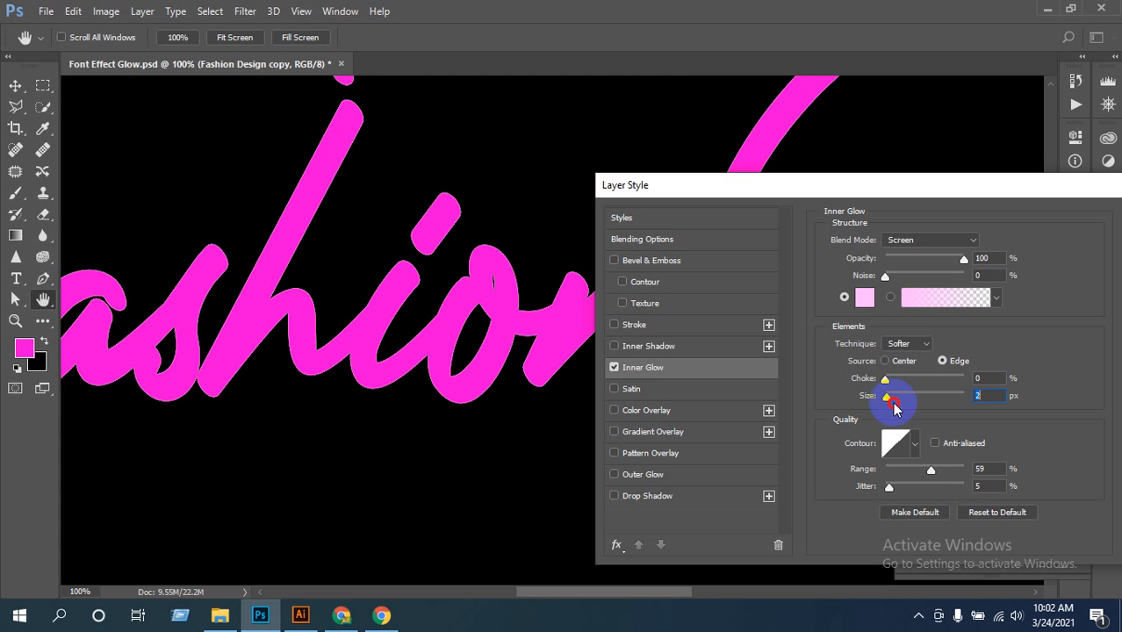
{"action": "left_click_drag", "start_coordinate": [888, 404], "coordinate": [898, 403]}
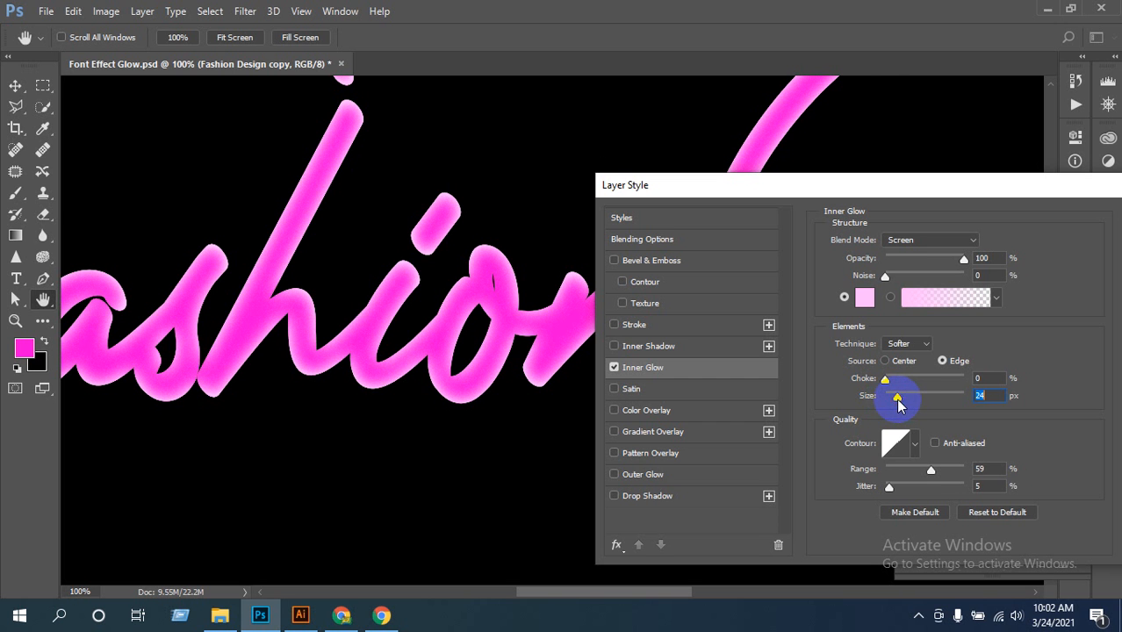
{"action": "mouse_move", "coordinate": [887, 384]}
{"action": "left_mouse_down"}
{"action": "mouse_move", "coordinate": [906, 385]}
{"action": "mouse_move", "coordinate": [896, 385]}
{"action": "left_mouse_up"}
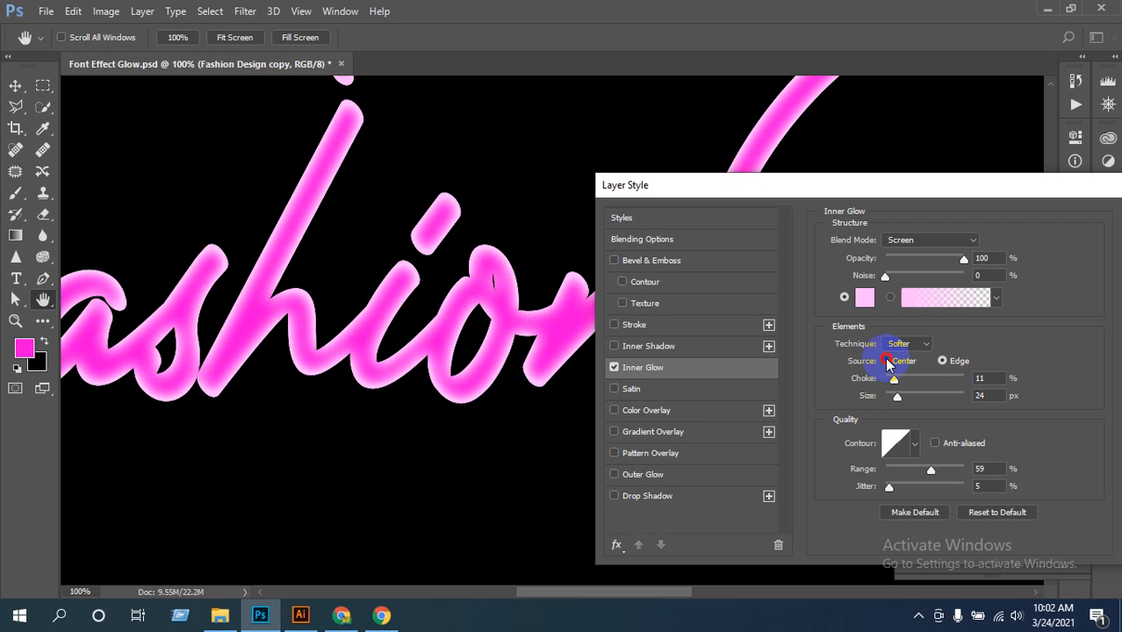
Try the Inner Glow with the Center source and the Precise technique, restoring Edge and Softer
{"action": "left_click", "coordinate": [887, 361]}
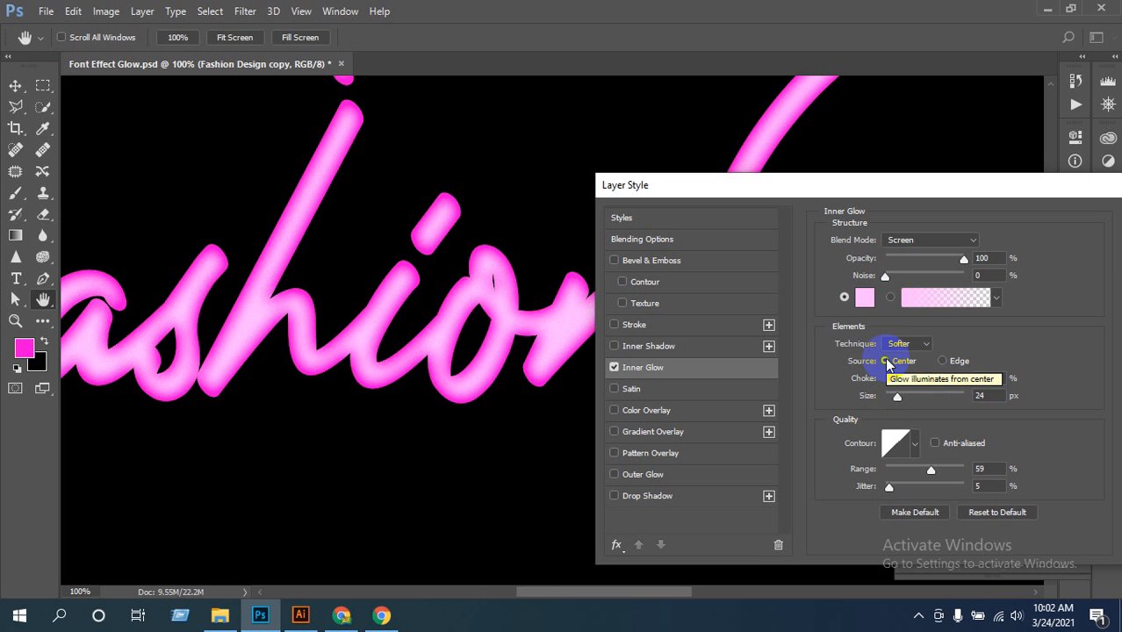
{"action": "left_click", "coordinate": [942, 362]}
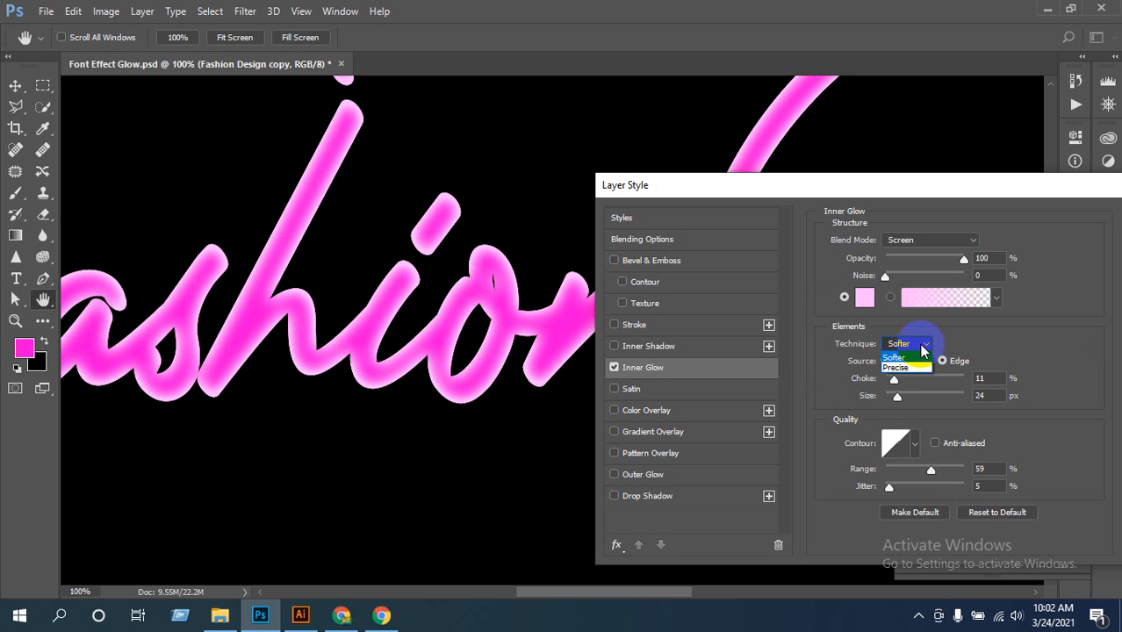
{"action": "left_click", "coordinate": [896, 367]}
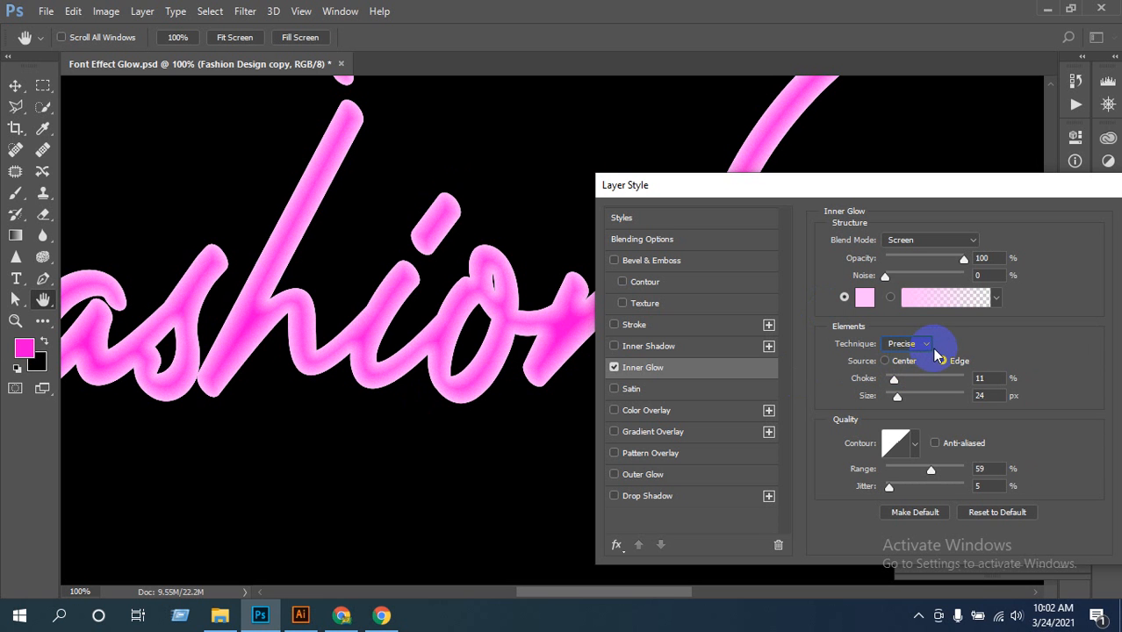
{"action": "left_click", "coordinate": [921, 344]}
{"action": "left_click", "coordinate": [897, 361]}
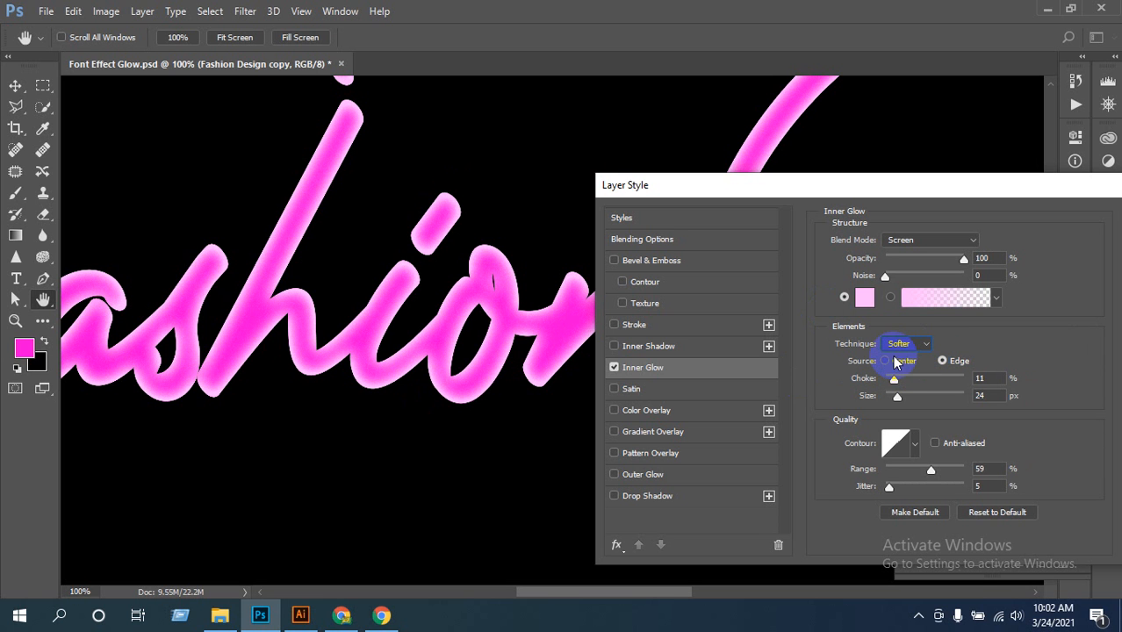
Set the Inner Glow's opacity to 93% and keep its noise at 0%
{"action": "left_click", "coordinate": [874, 333]}
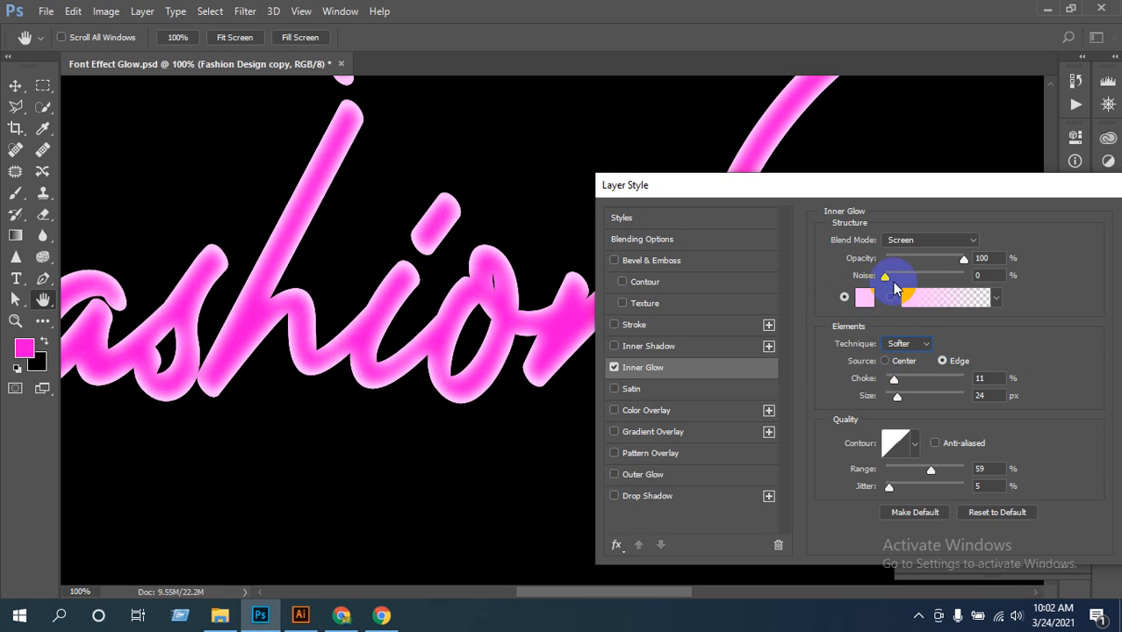
{"action": "mouse_move", "coordinate": [964, 264]}
{"action": "left_mouse_down"}
{"action": "mouse_move", "coordinate": [929, 261]}
{"action": "mouse_move", "coordinate": [1031, 253]}
{"action": "mouse_move", "coordinate": [964, 263]}
{"action": "left_mouse_up"}
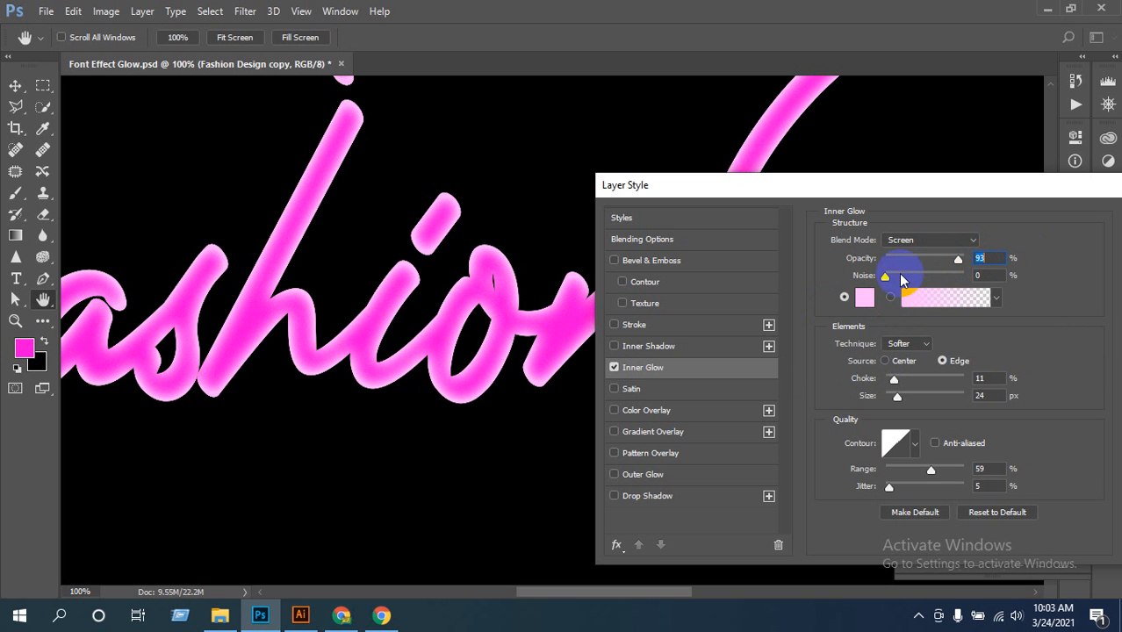
{"action": "left_click_drag", "start_coordinate": [886, 277], "coordinate": [843, 292]}
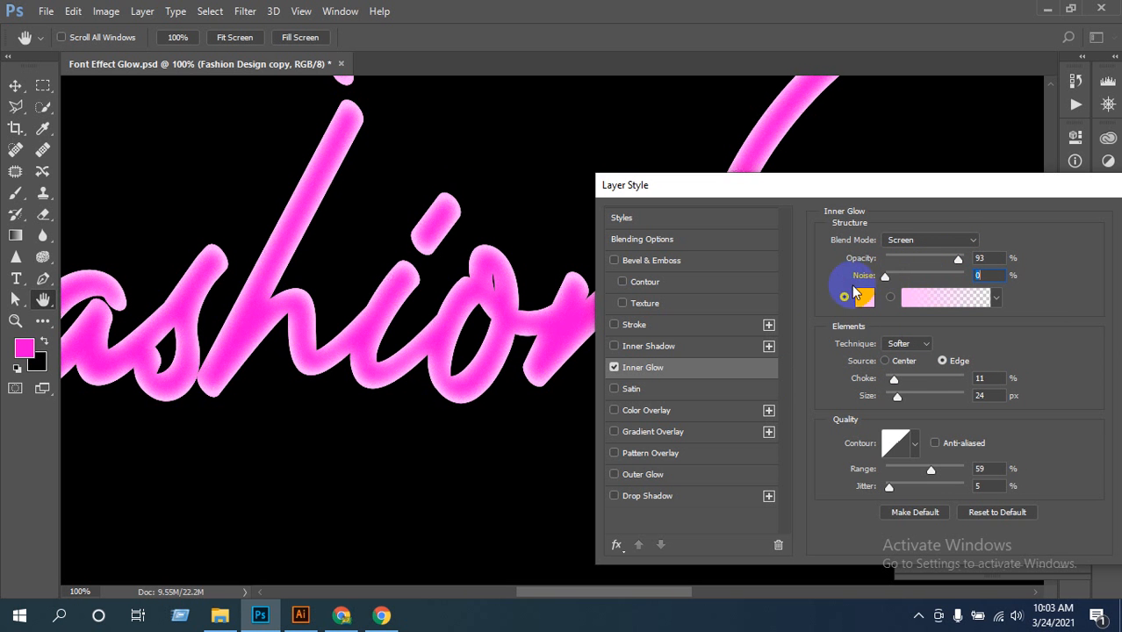
Try other Inner Glow blend modes, including Color Burn, Hard Light, Linear Light, Difference, Subtract, Saturation and Luminosity, and return to Screen
{"action": "left_click", "coordinate": [957, 244]}
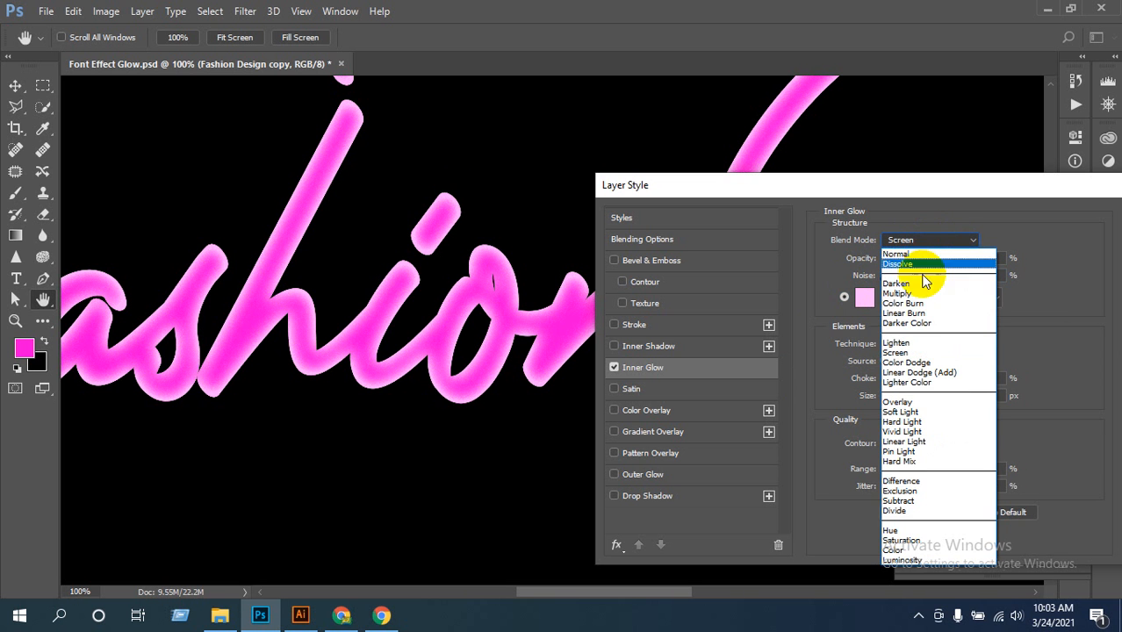
{"action": "left_click", "coordinate": [903, 303]}
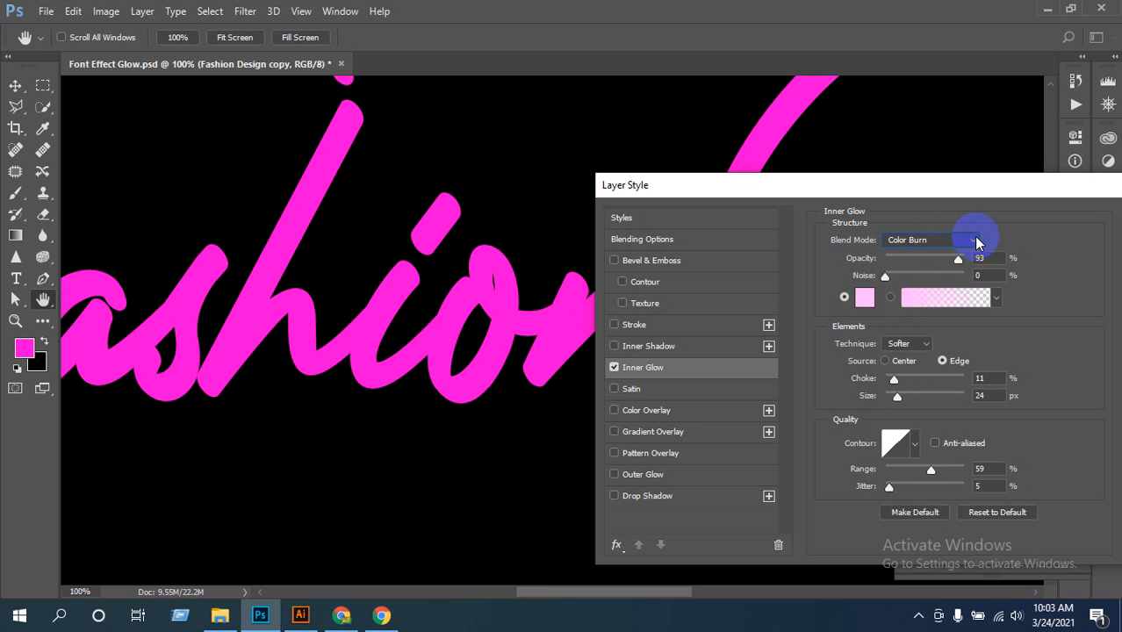
{"action": "left_click", "coordinate": [974, 239]}
{"action": "left_click", "coordinate": [902, 302]}
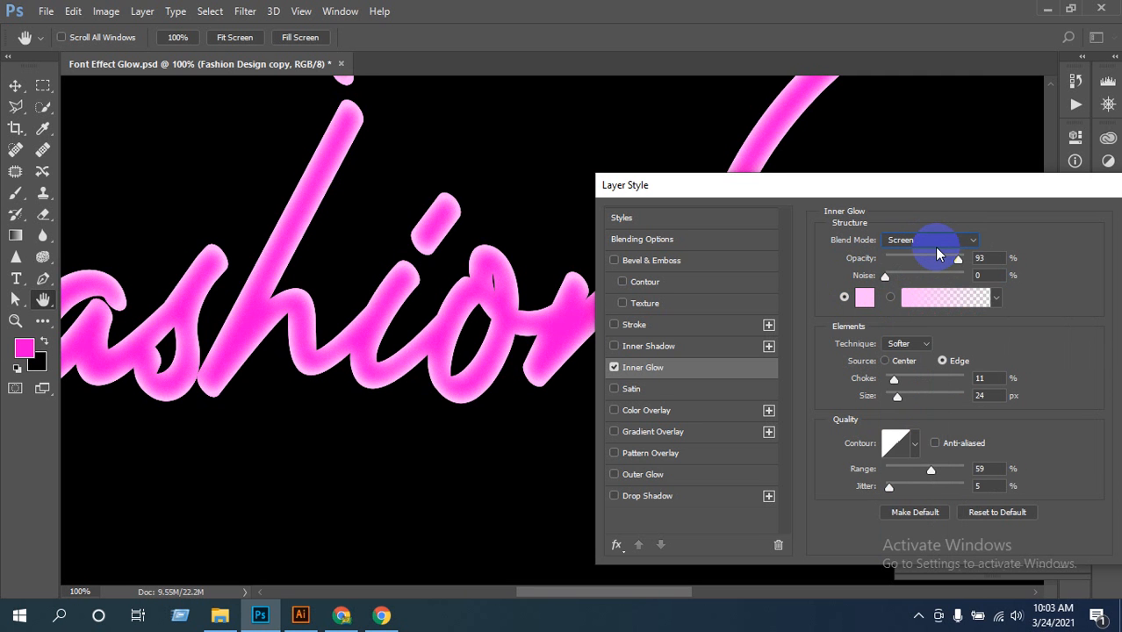
{"action": "key", "text": "Down"}
{"action": "key", "text": "Down"}
{"action": "key", "text": "Down"}
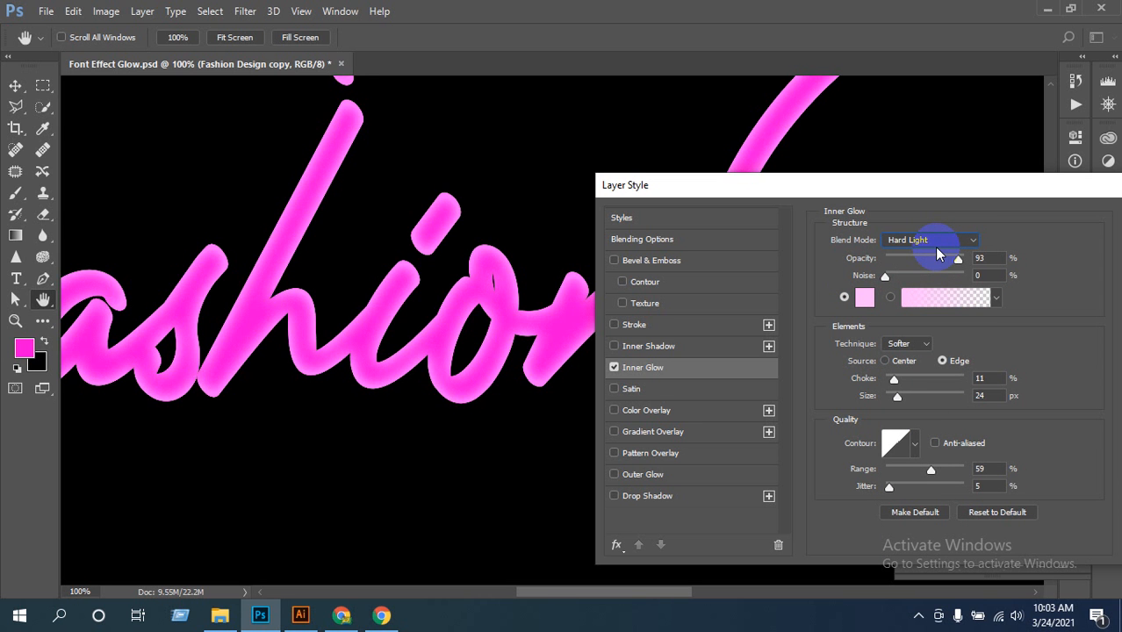
{"action": "key", "text": "Down"}
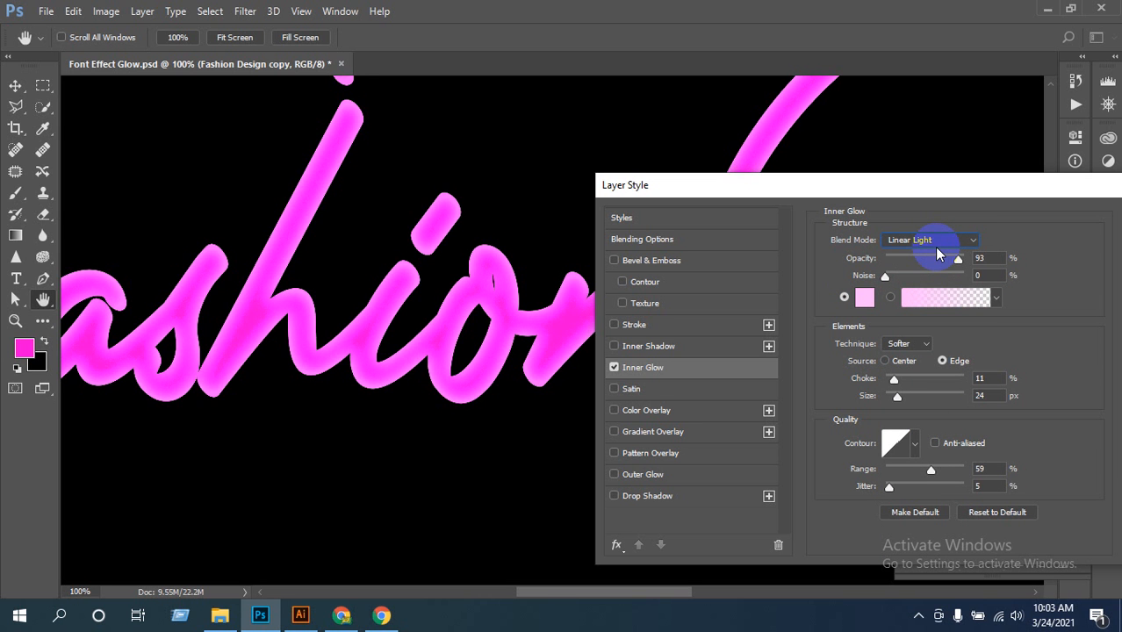
{"action": "key", "text": "Down"}
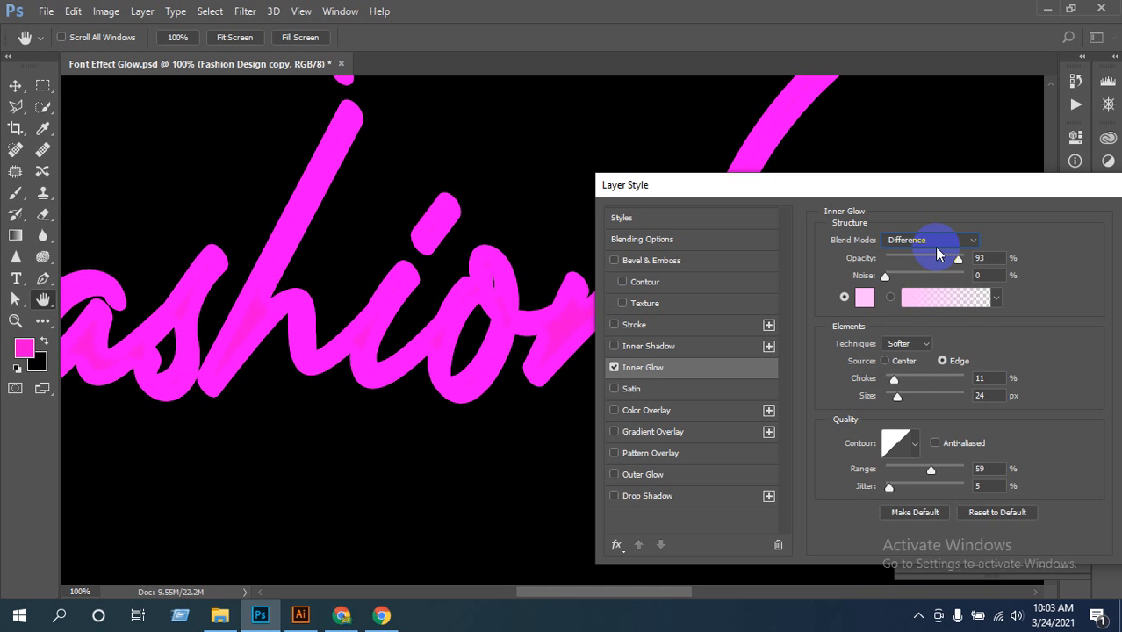
{"action": "key", "text": "Down"}
{"action": "key", "text": "Down"}
{"action": "key", "text": "Down"}
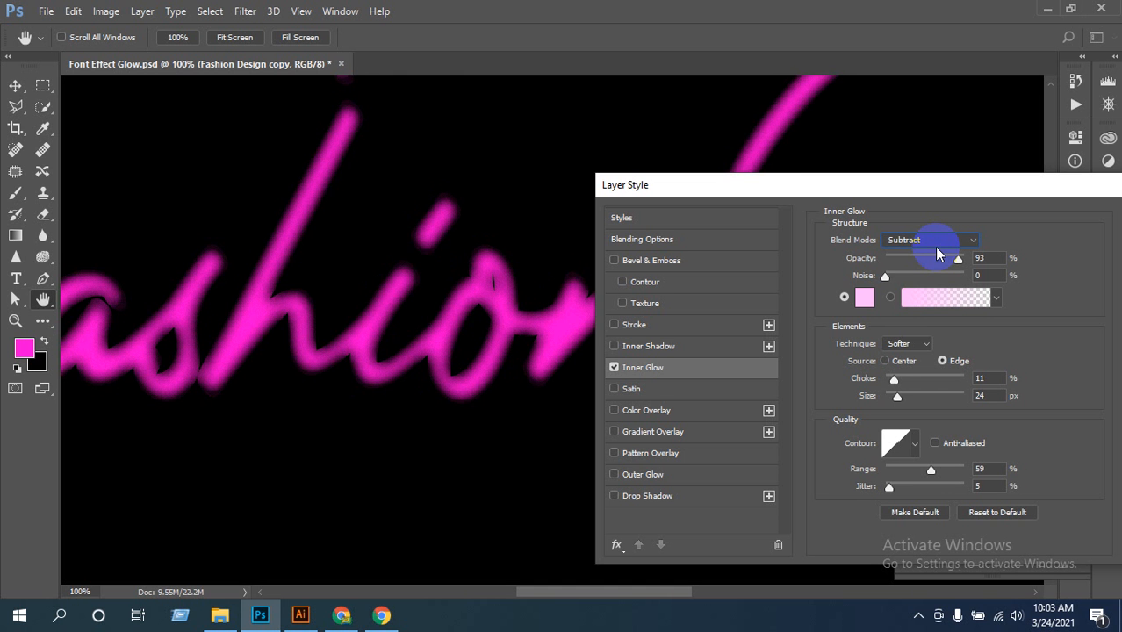
{"action": "key", "text": "Down"}
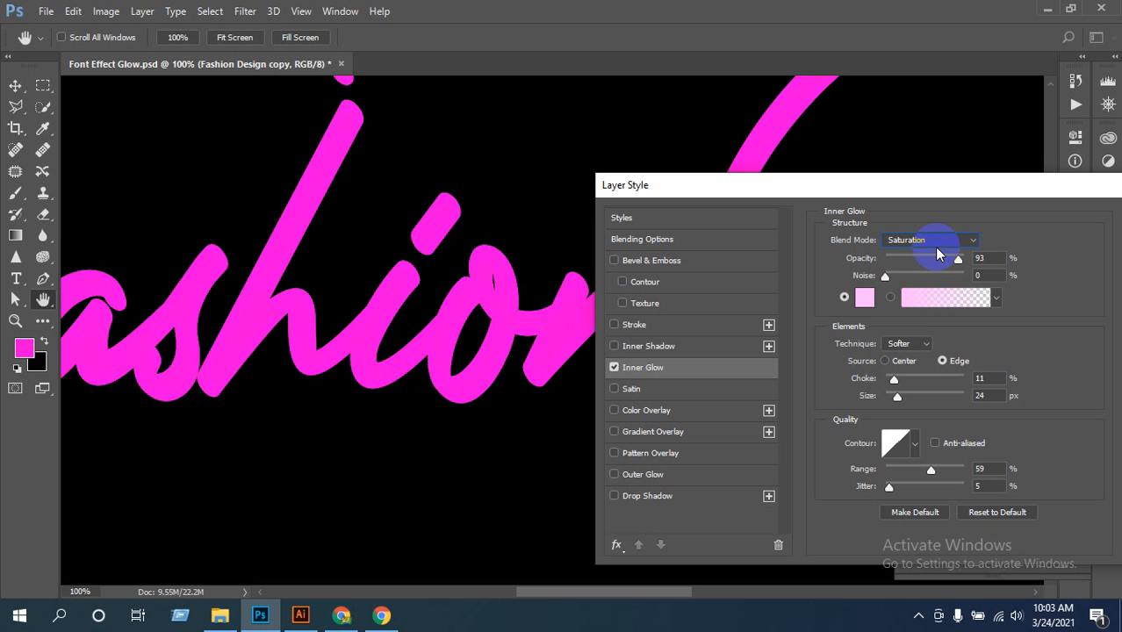
{"action": "key", "text": "Down"}
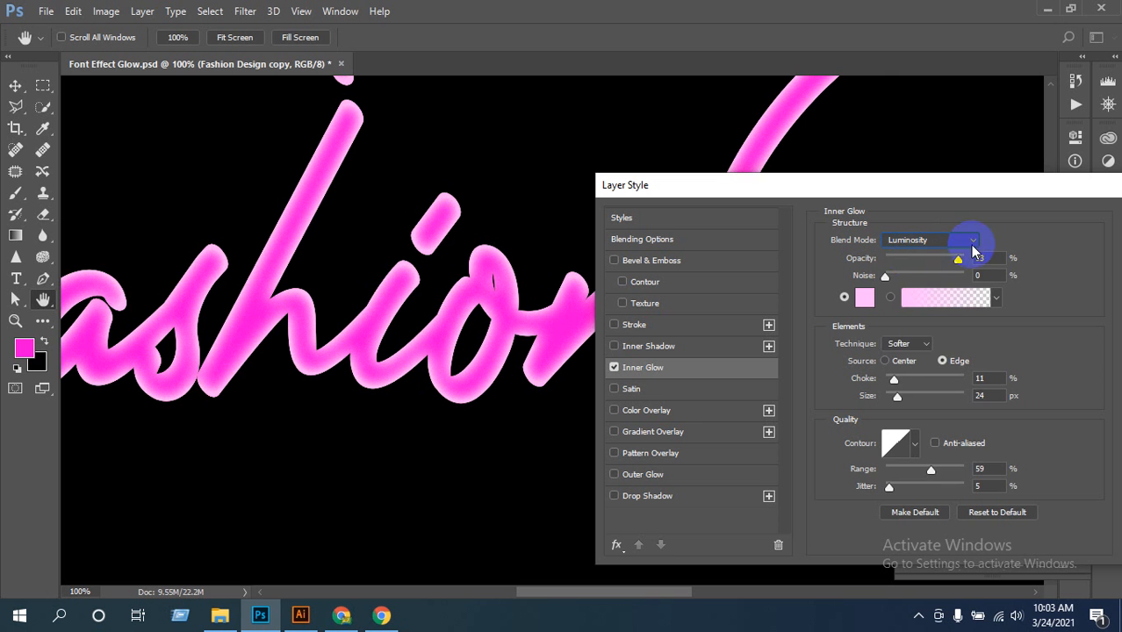
{"action": "left_click", "coordinate": [969, 245]}
{"action": "left_click", "coordinate": [896, 352]}
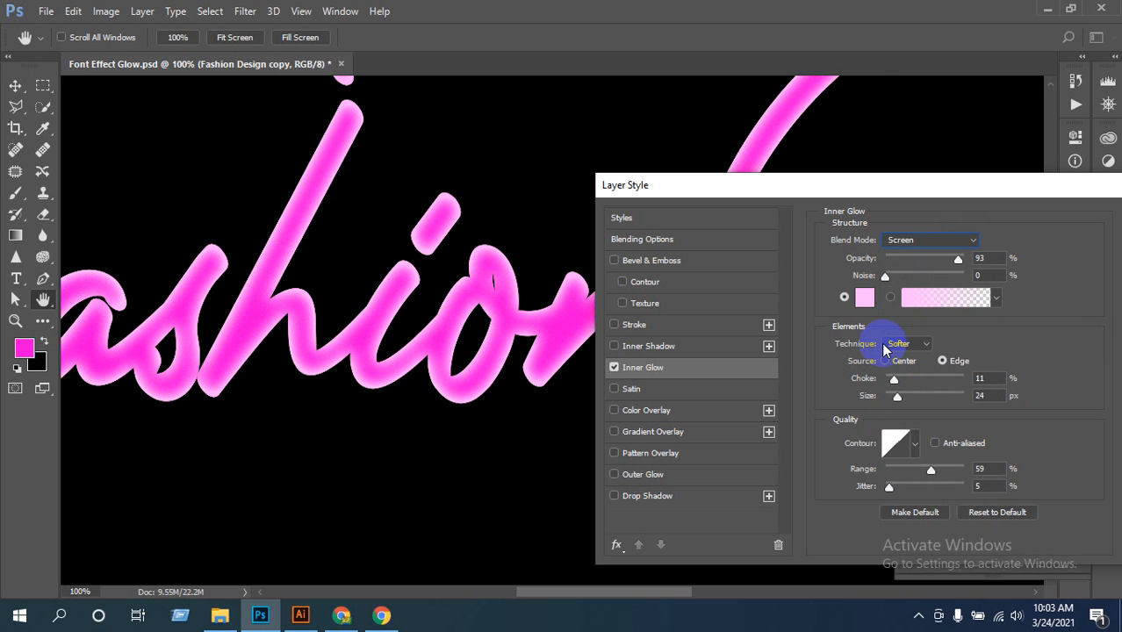
Apply the Inner Glow settings to the duplicated lettering layer and view the whole lettering
{"action": "left_click_drag", "start_coordinate": [869, 185], "coordinate": [476, 182]}
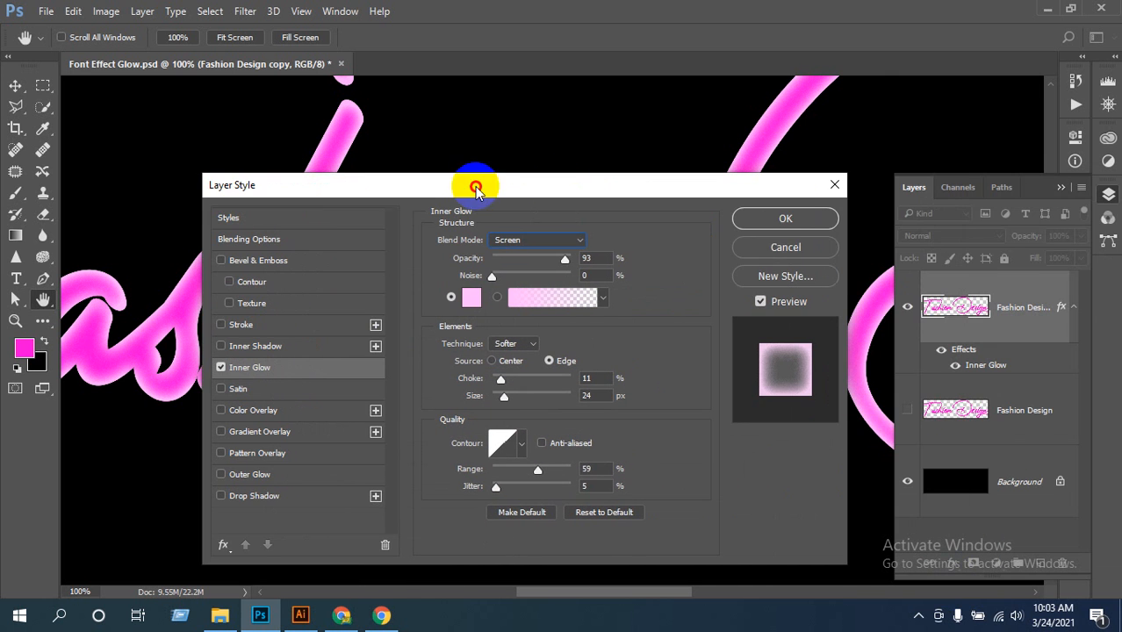
{"action": "left_click", "coordinate": [785, 221]}
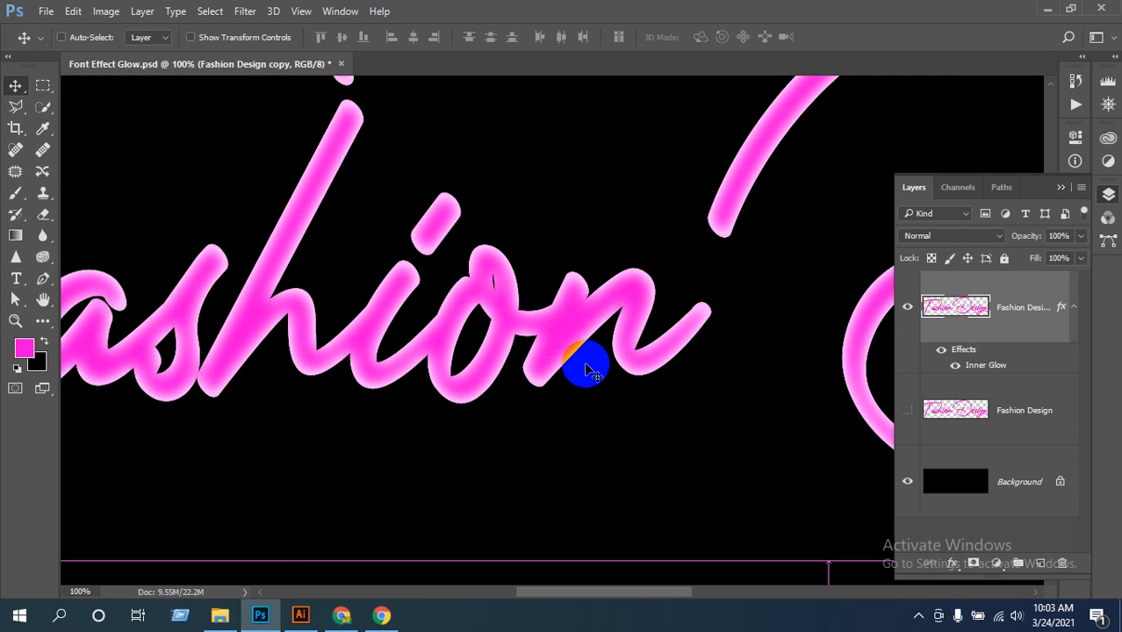
{"action": "left_click", "coordinate": [585, 359], "text": "alt"}
{"action": "left_click", "coordinate": [584, 344], "text": "alt"}
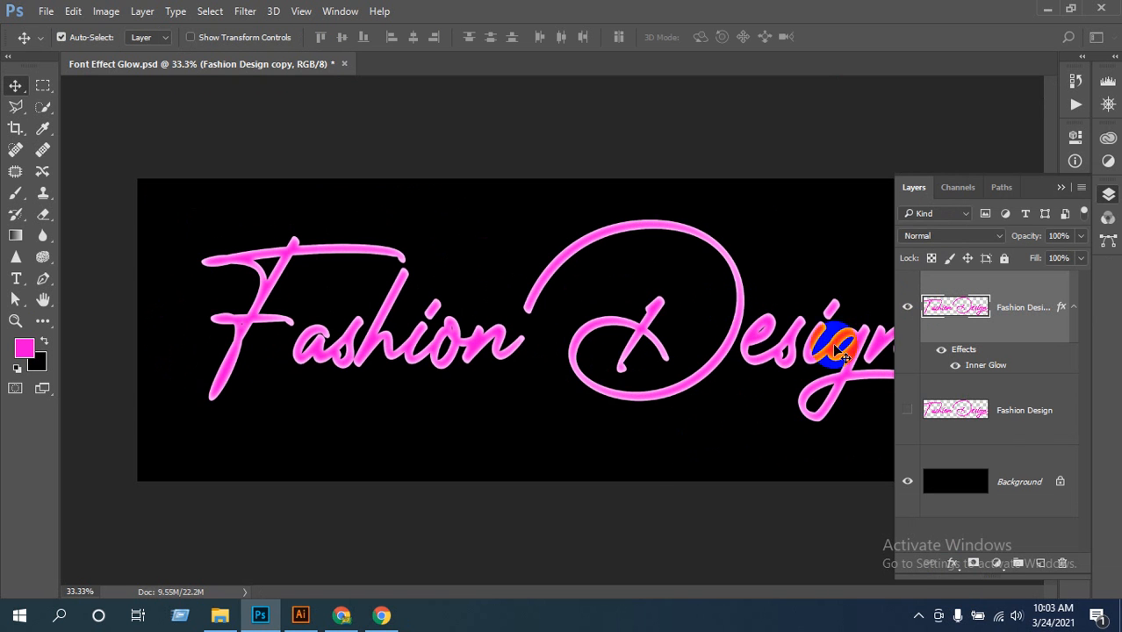
Hide the duplicated lettering layer and show the original Fashion Design layer below it
{"action": "left_click", "coordinate": [907, 306]}
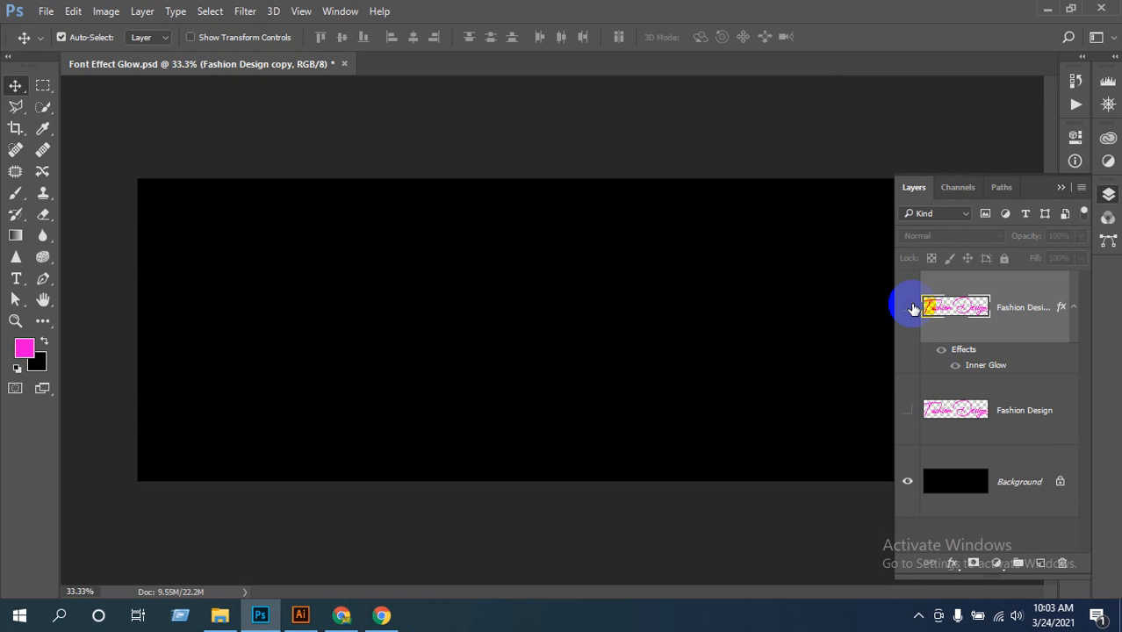
{"action": "left_click", "coordinate": [907, 410]}
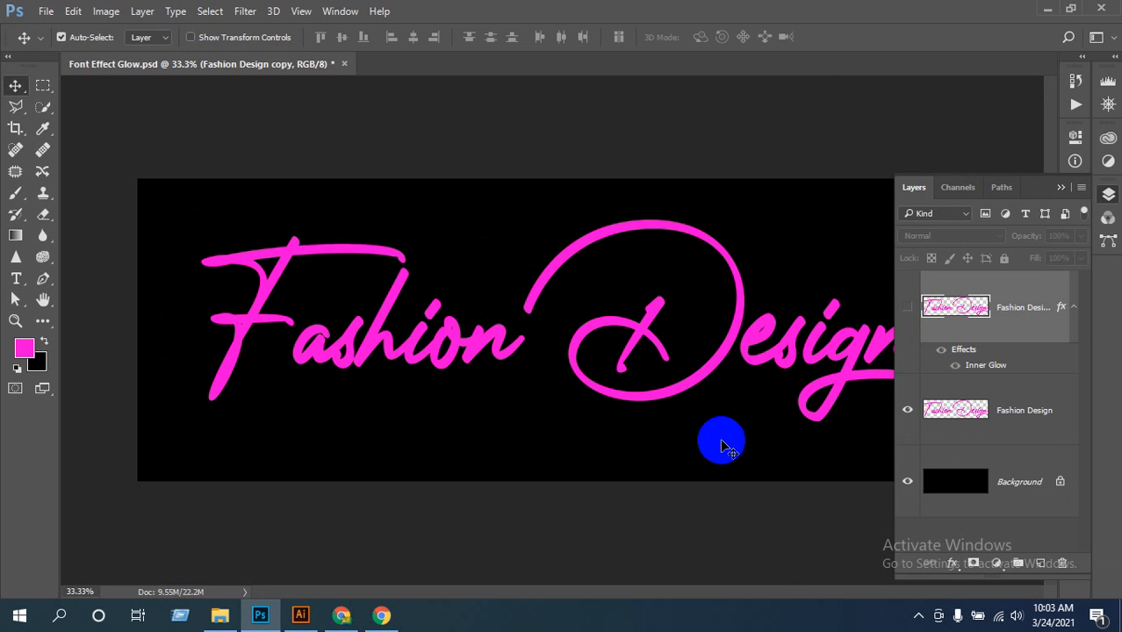
{"action": "key", "text": "ctrl+space"}
{"action": "left_click", "coordinate": [703, 352]}
{"action": "left_click_drag", "start_coordinate": [608, 394], "coordinate": [696, 350]}
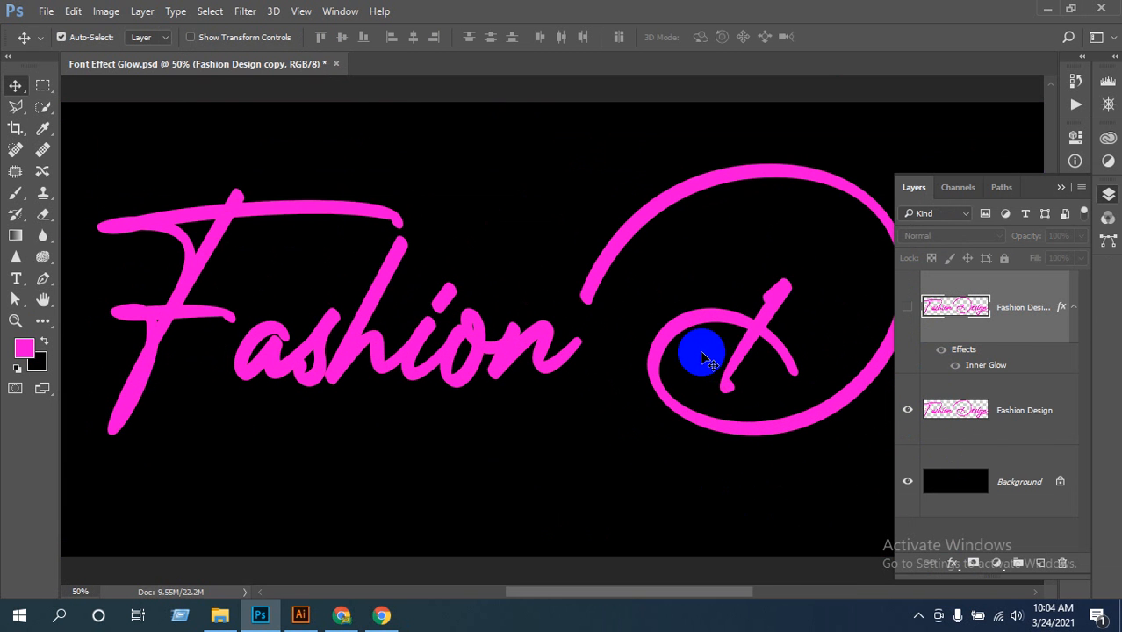
{"action": "left_click", "coordinate": [952, 563]}
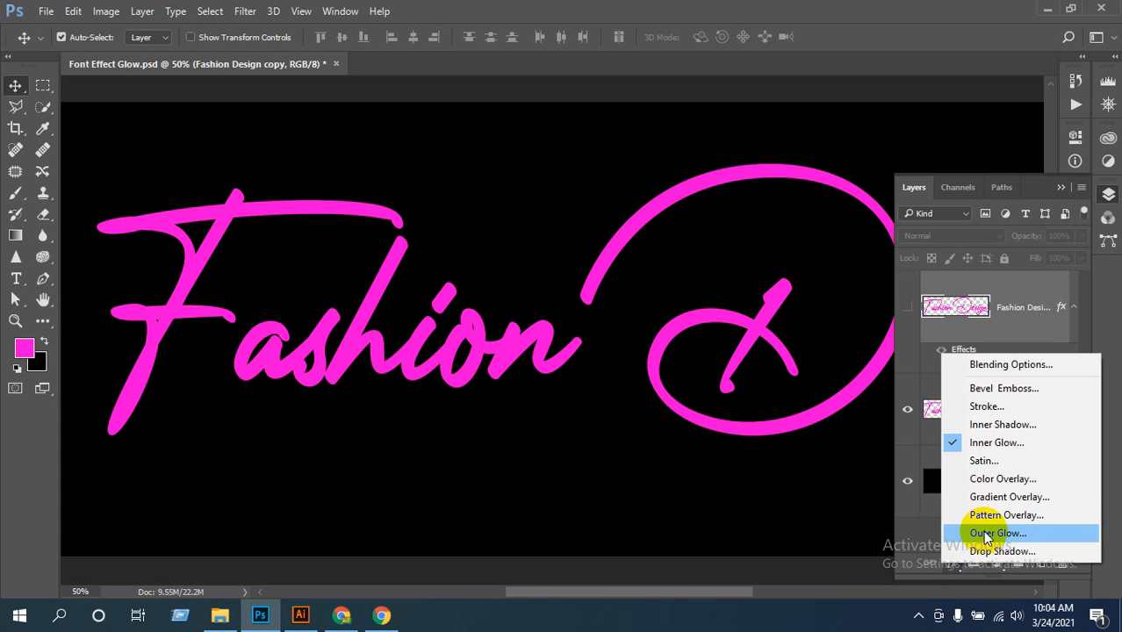
{"action": "left_click", "coordinate": [986, 533]}
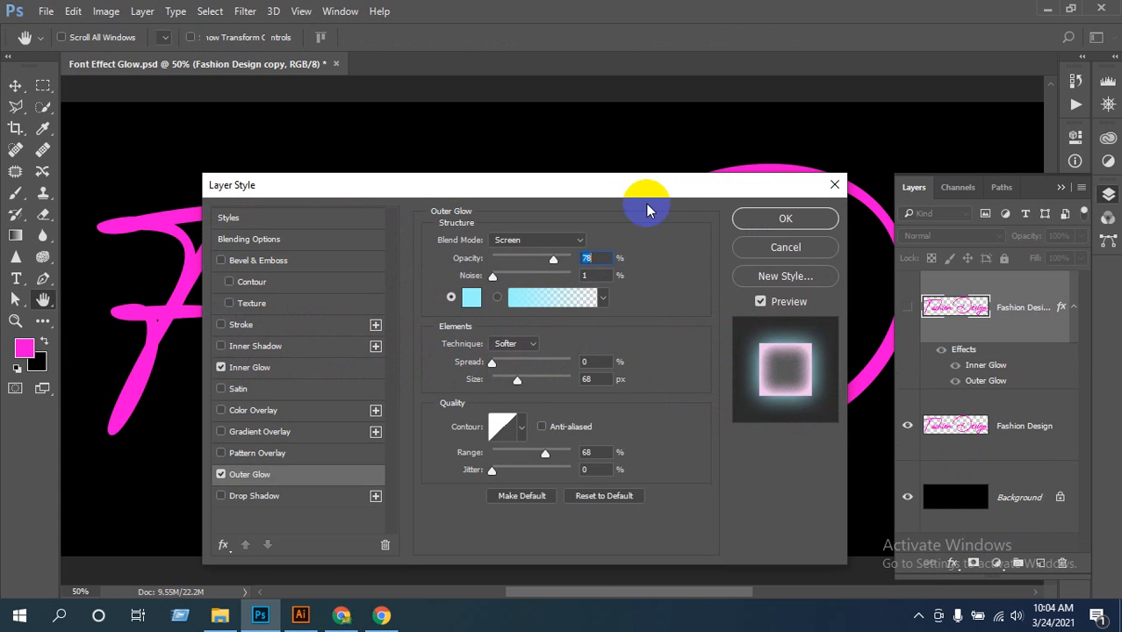
{"action": "left_click_drag", "start_coordinate": [639, 185], "coordinate": [1039, 163]}
{"action": "left_click_drag", "start_coordinate": [880, 154], "coordinate": [519, 403]}
{"action": "left_click_drag", "start_coordinate": [620, 411], "coordinate": [518, 389]}
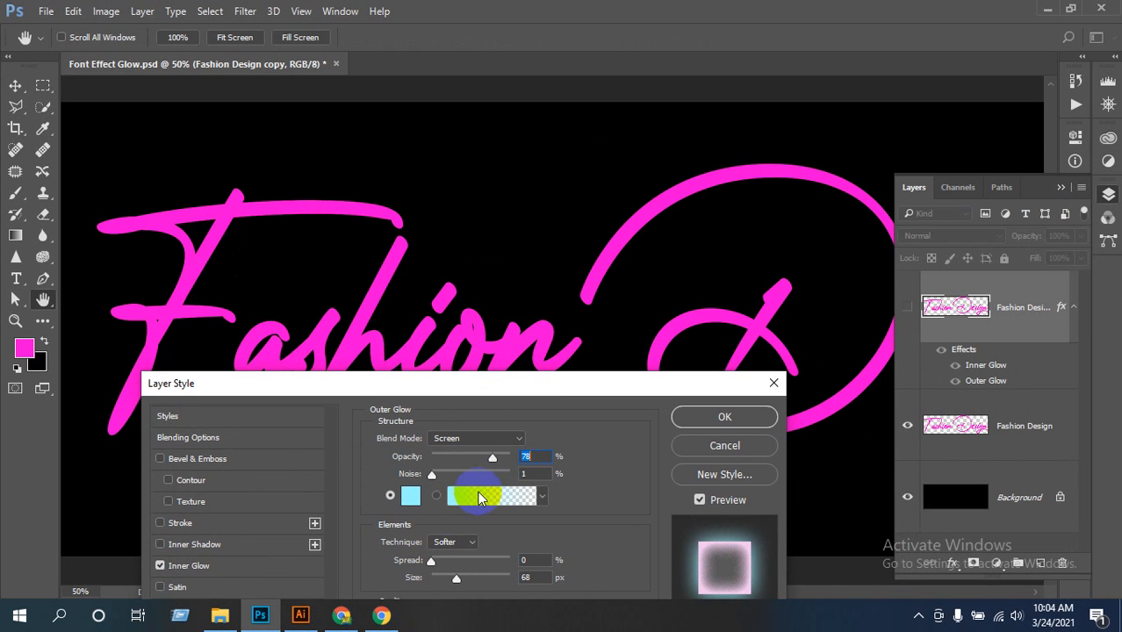
{"action": "left_click", "coordinate": [412, 498]}
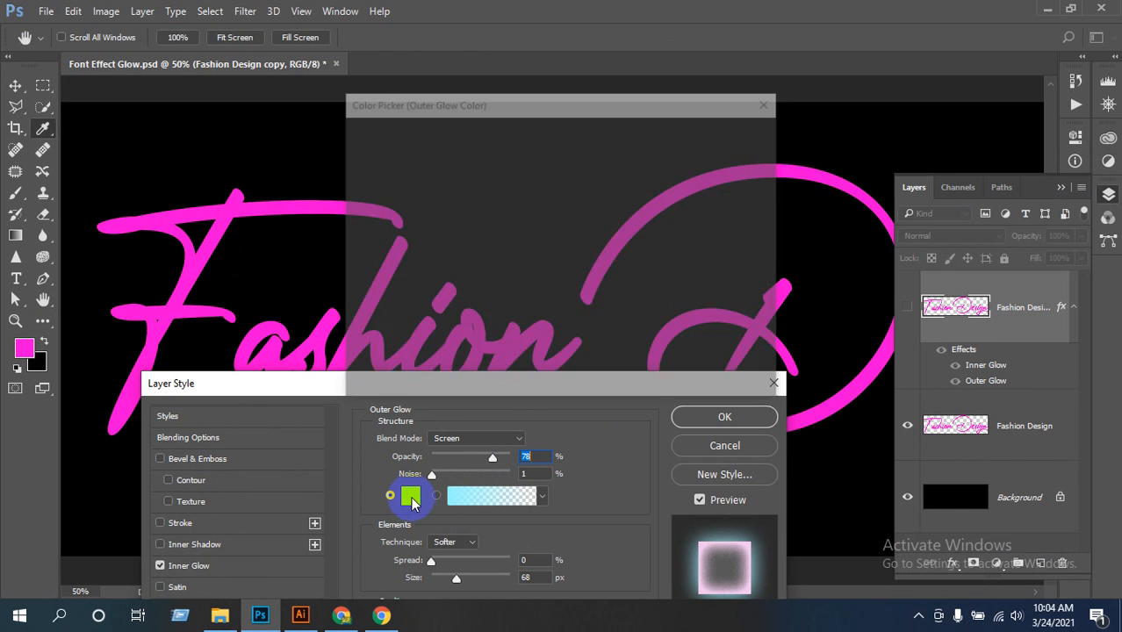
{"action": "left_click", "coordinate": [578, 181]}
{"action": "left_click_drag", "start_coordinate": [578, 180], "coordinate": [578, 177]}
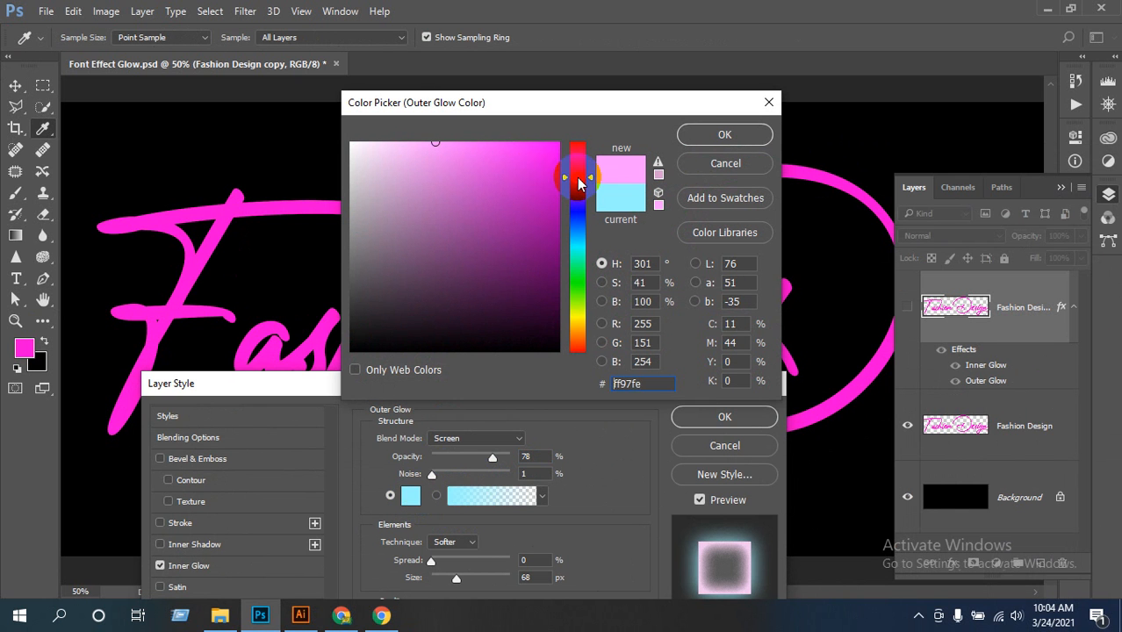
{"action": "mouse_move", "coordinate": [436, 148]}
{"action": "left_mouse_down"}
{"action": "mouse_move", "coordinate": [581, 143]}
{"action": "mouse_move", "coordinate": [393, 146]}
{"action": "mouse_move", "coordinate": [526, 143]}
{"action": "left_mouse_up"}
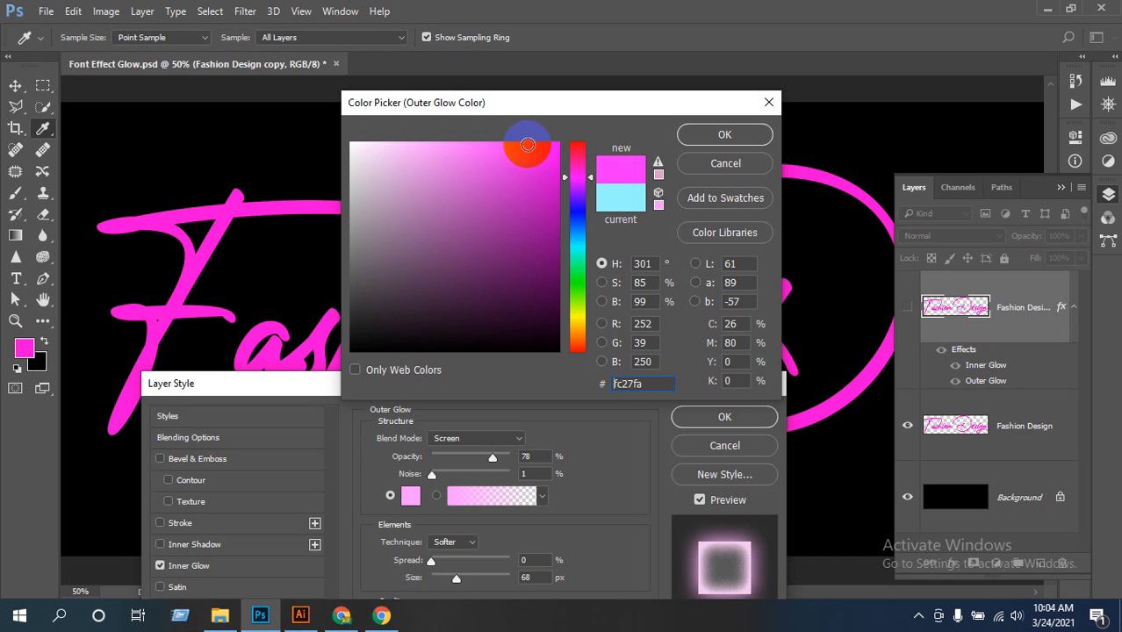
{"action": "left_click", "coordinate": [719, 133]}
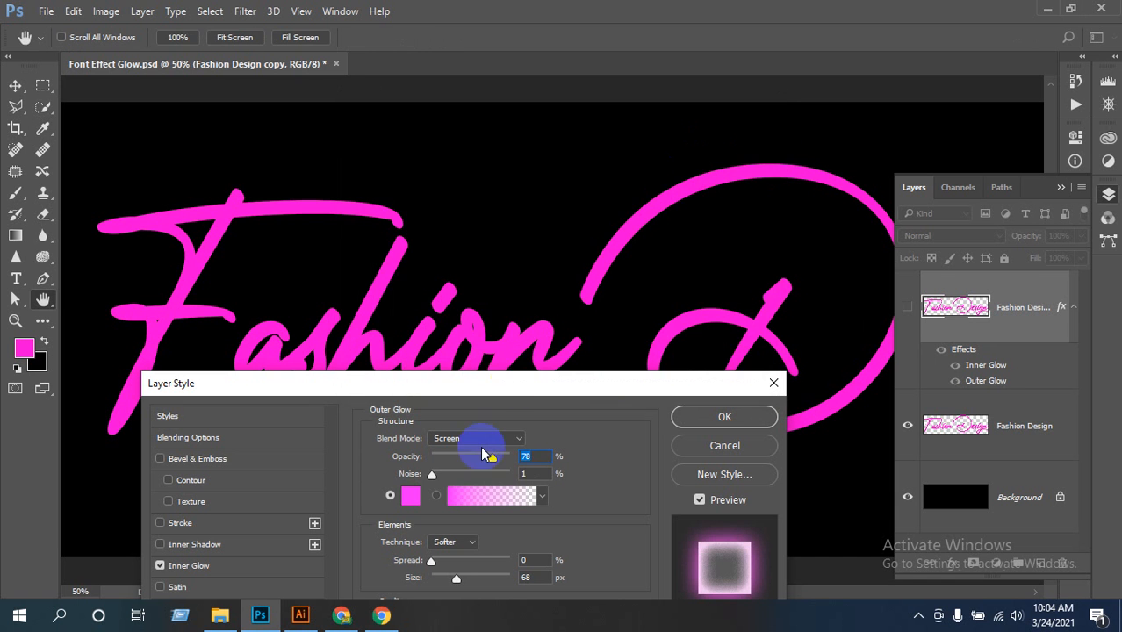
{"action": "left_click_drag", "start_coordinate": [500, 385], "coordinate": [955, 299]}
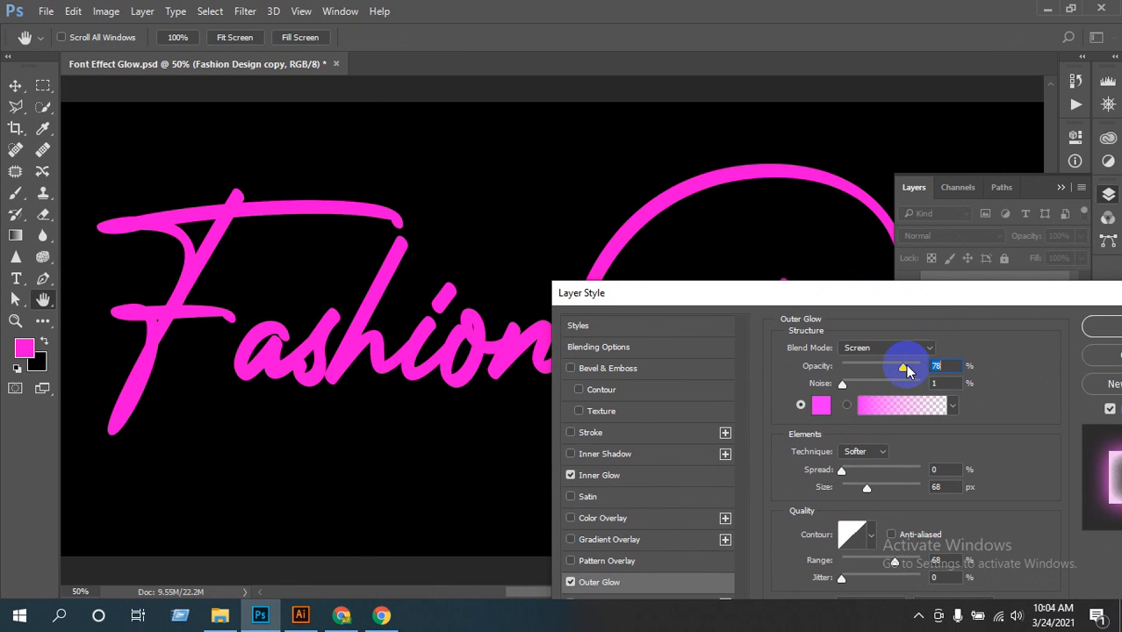
{"action": "left_click_drag", "start_coordinate": [903, 366], "coordinate": [892, 366]}
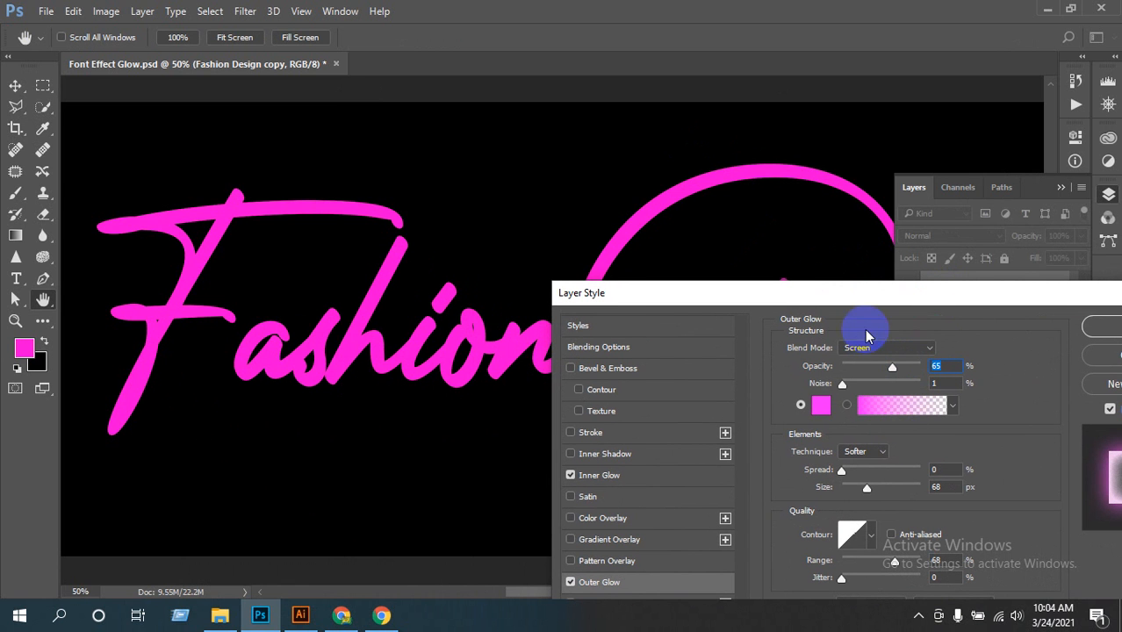
{"action": "left_click_drag", "start_coordinate": [864, 492], "coordinate": [850, 493]}
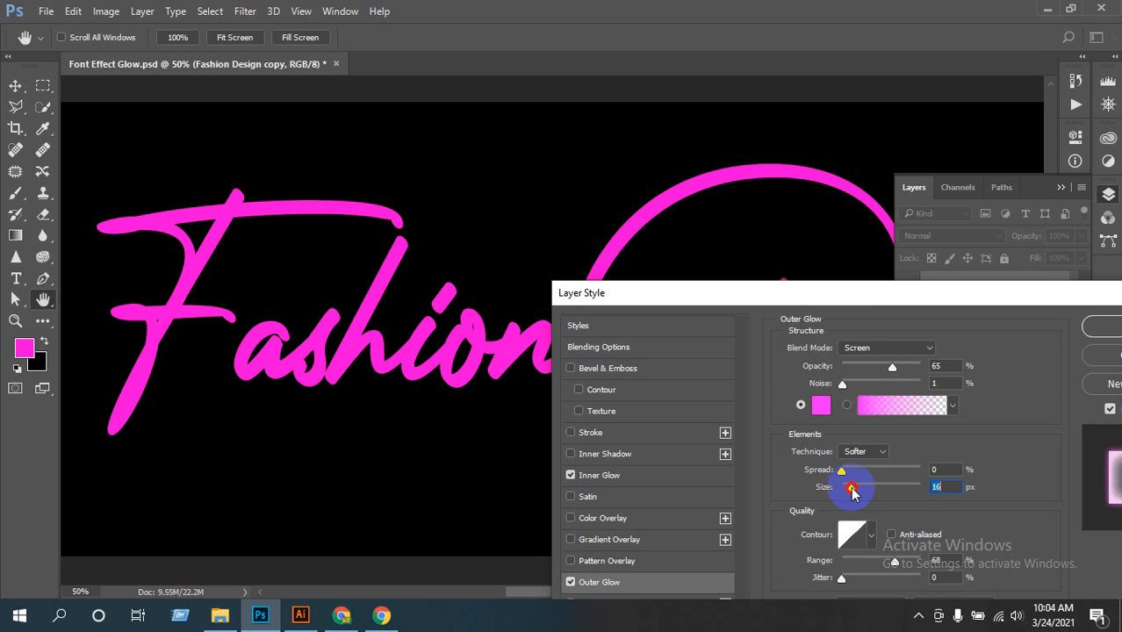
{"action": "left_click_drag", "start_coordinate": [849, 296], "coordinate": [787, 144]}
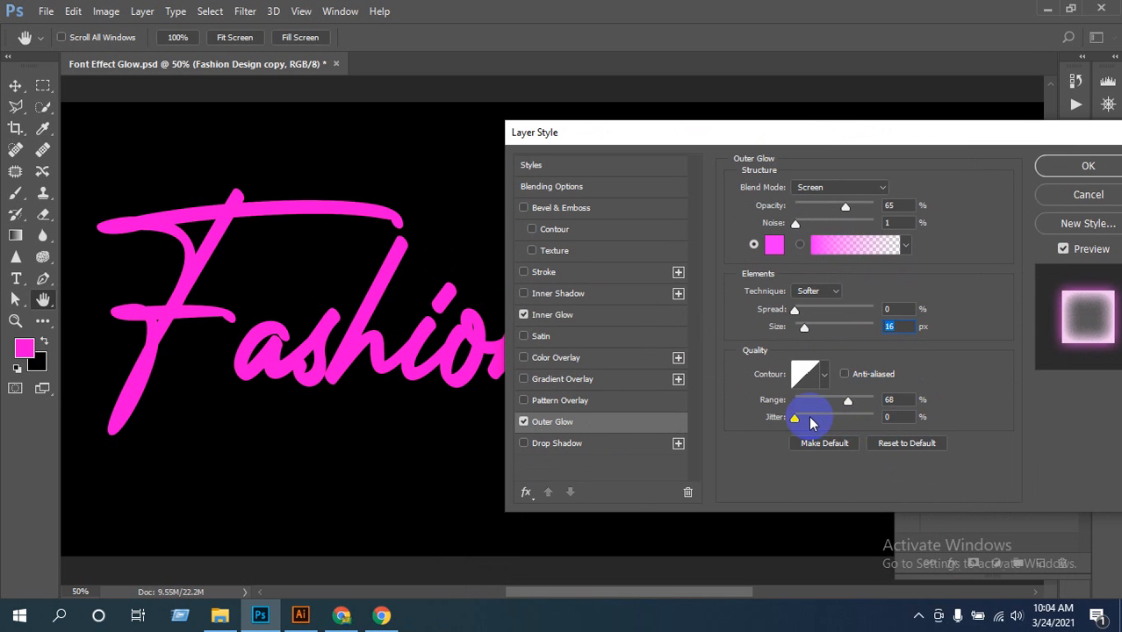
{"action": "left_click_drag", "start_coordinate": [847, 400], "coordinate": [802, 401]}
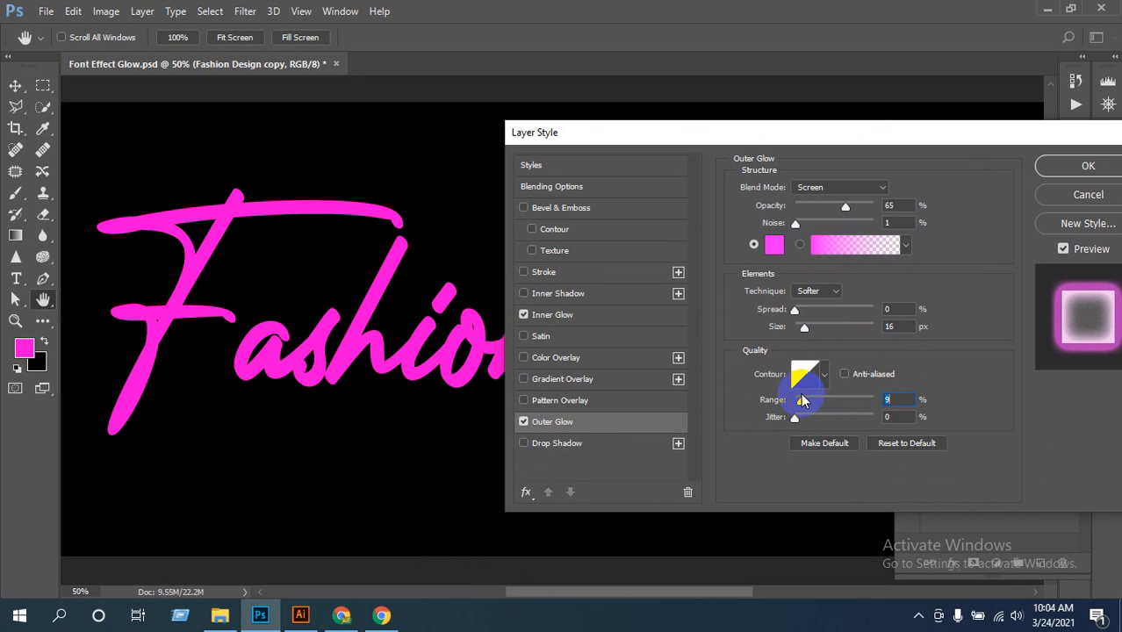
{"action": "left_click_drag", "start_coordinate": [801, 403], "coordinate": [827, 405]}
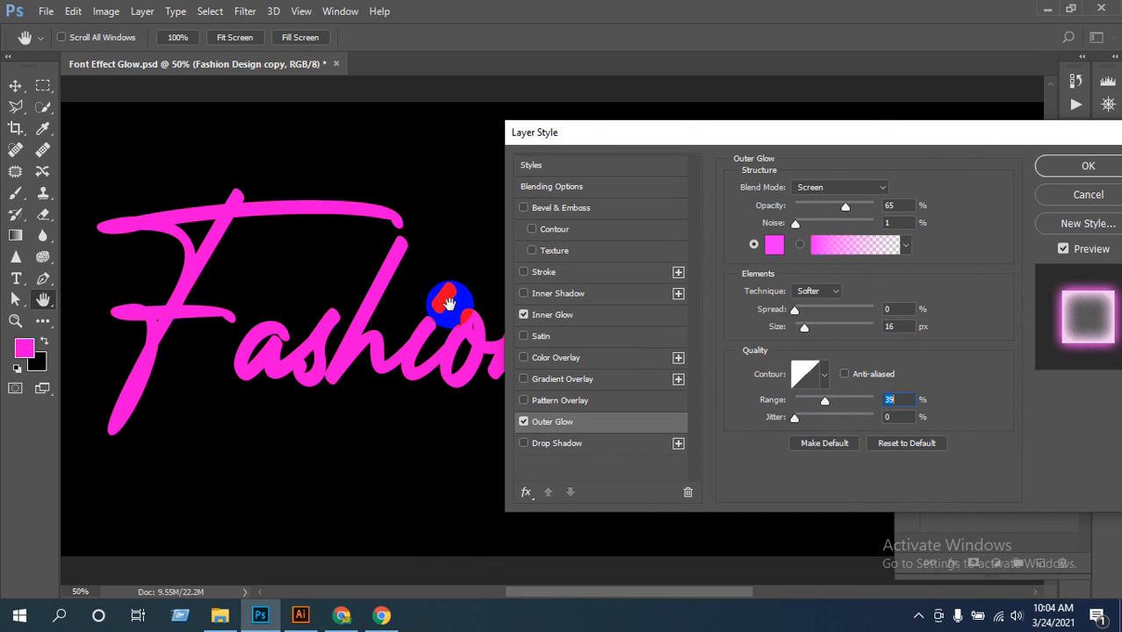
{"action": "left_click_drag", "start_coordinate": [753, 141], "coordinate": [419, 319]}
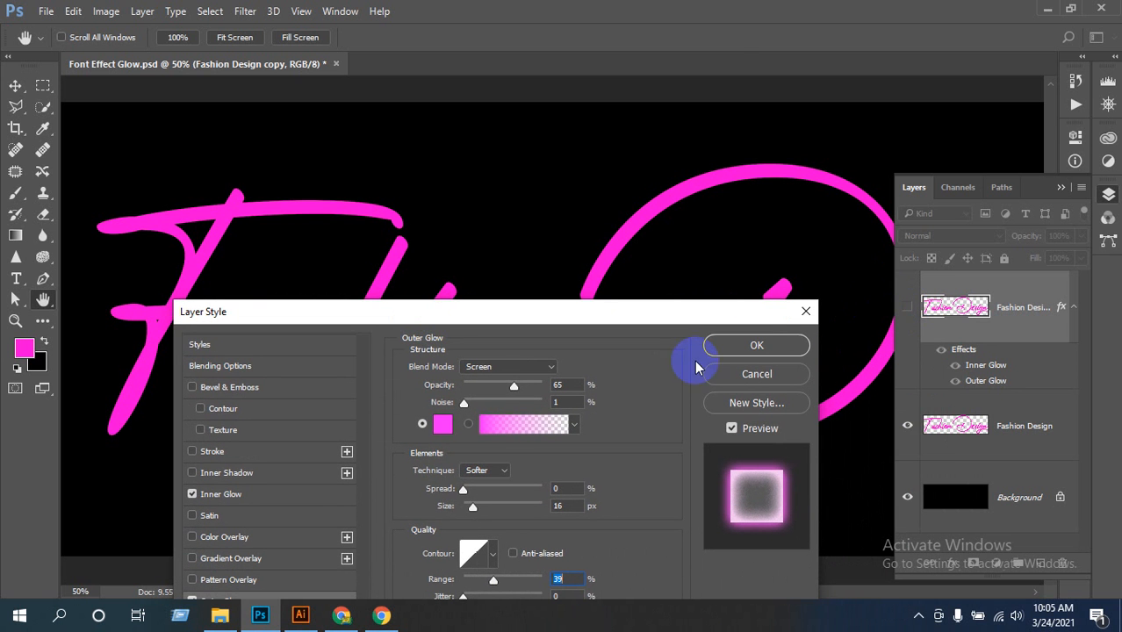
{"action": "left_click", "coordinate": [757, 374]}
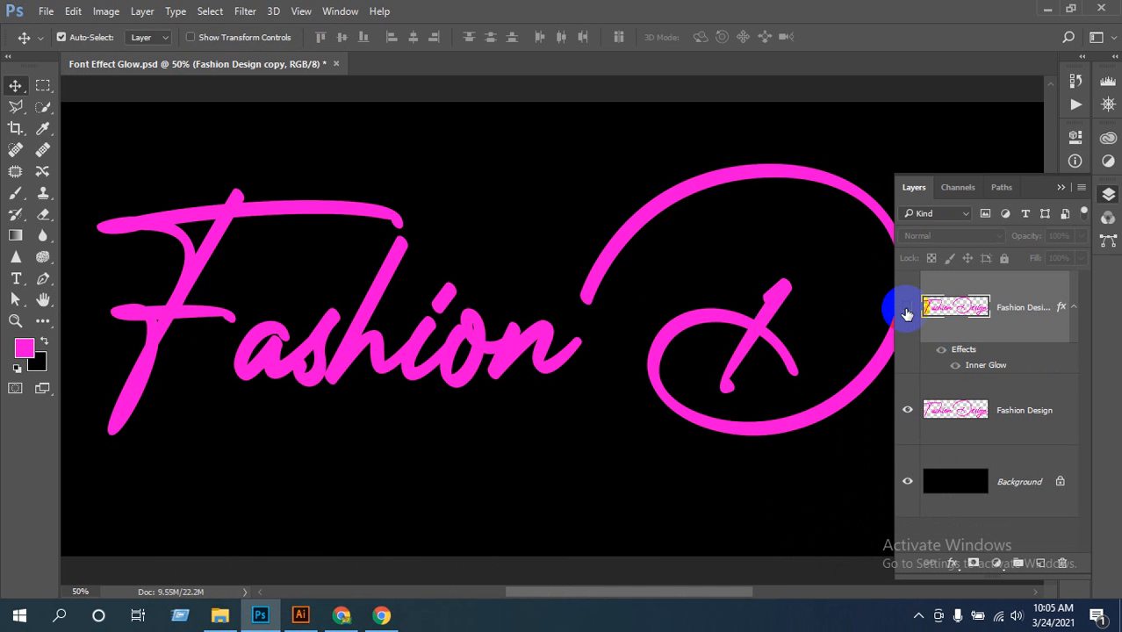
Move the original Fashion Design layer above the duplicated lettering layer and show the duplicate
{"action": "left_click", "coordinate": [907, 310]}
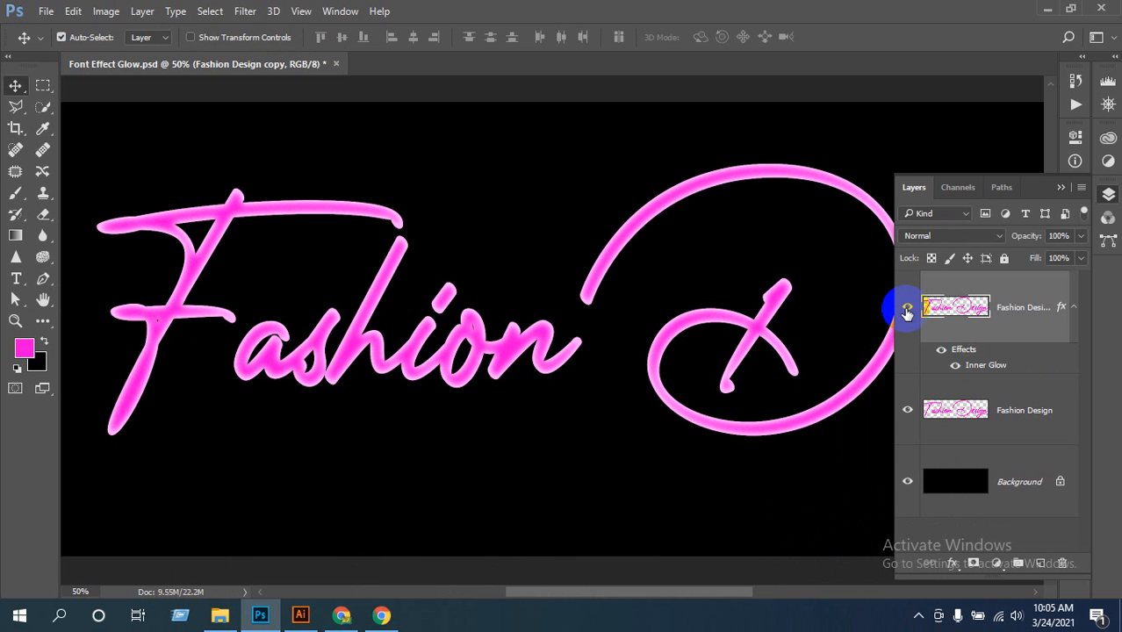
{"action": "left_click", "coordinate": [907, 310]}
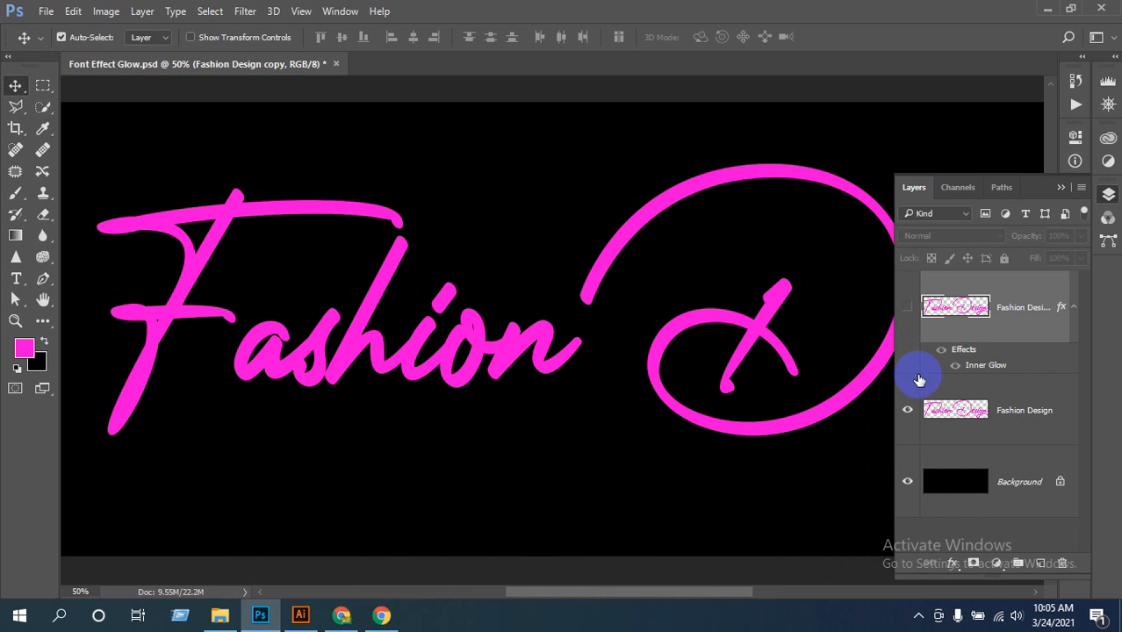
{"action": "left_click", "coordinate": [975, 419]}
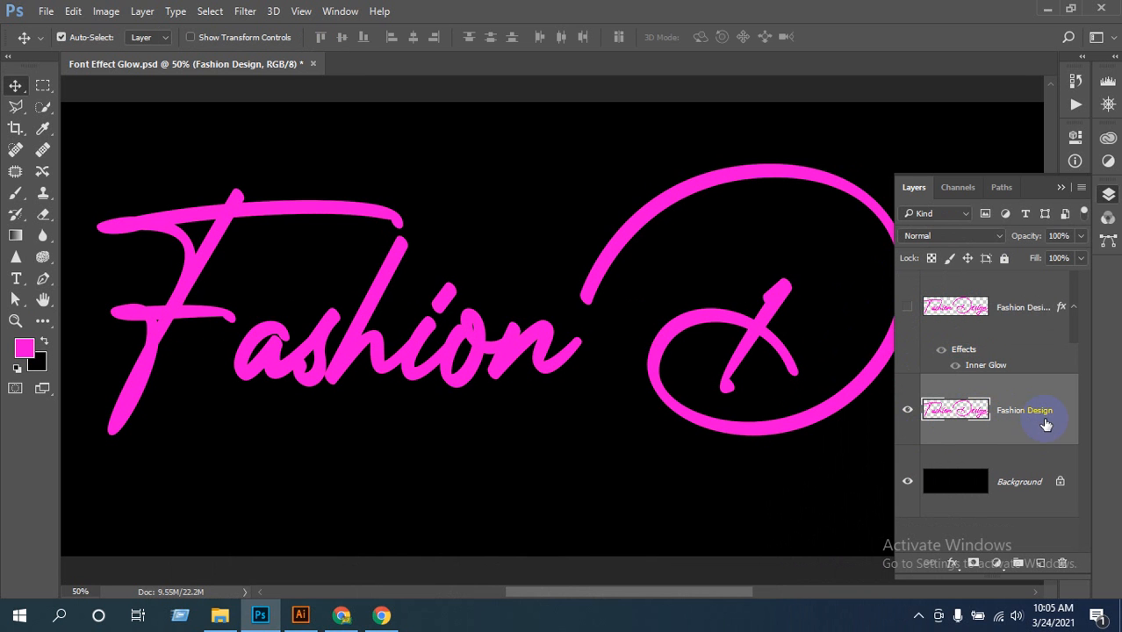
{"action": "left_click_drag", "start_coordinate": [1045, 424], "coordinate": [1027, 308]}
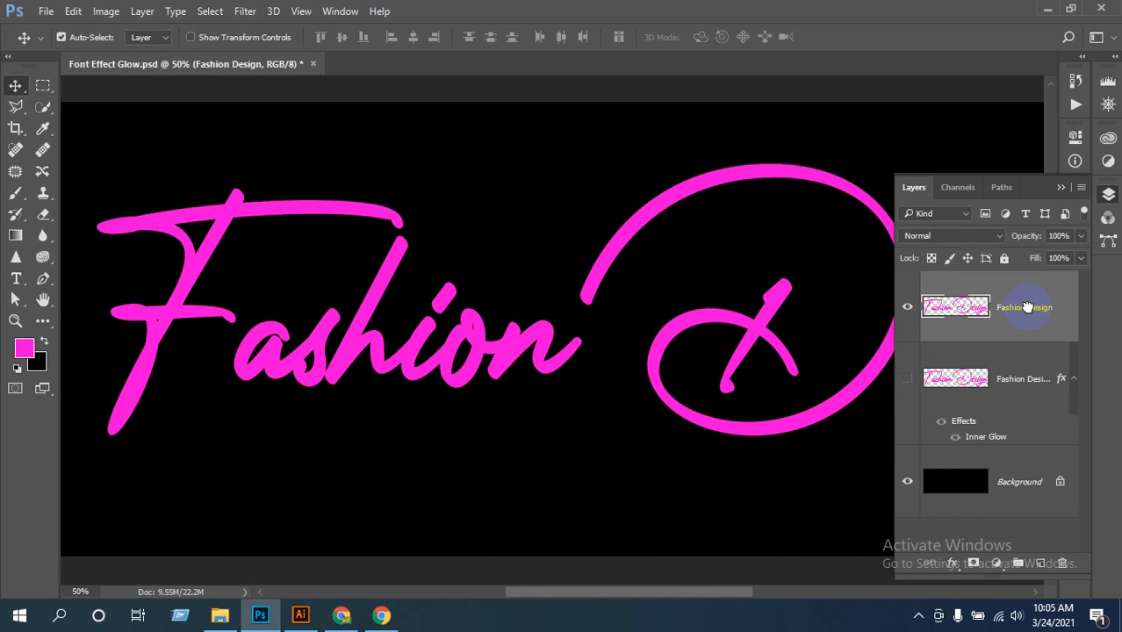
{"action": "left_click", "coordinate": [907, 378]}
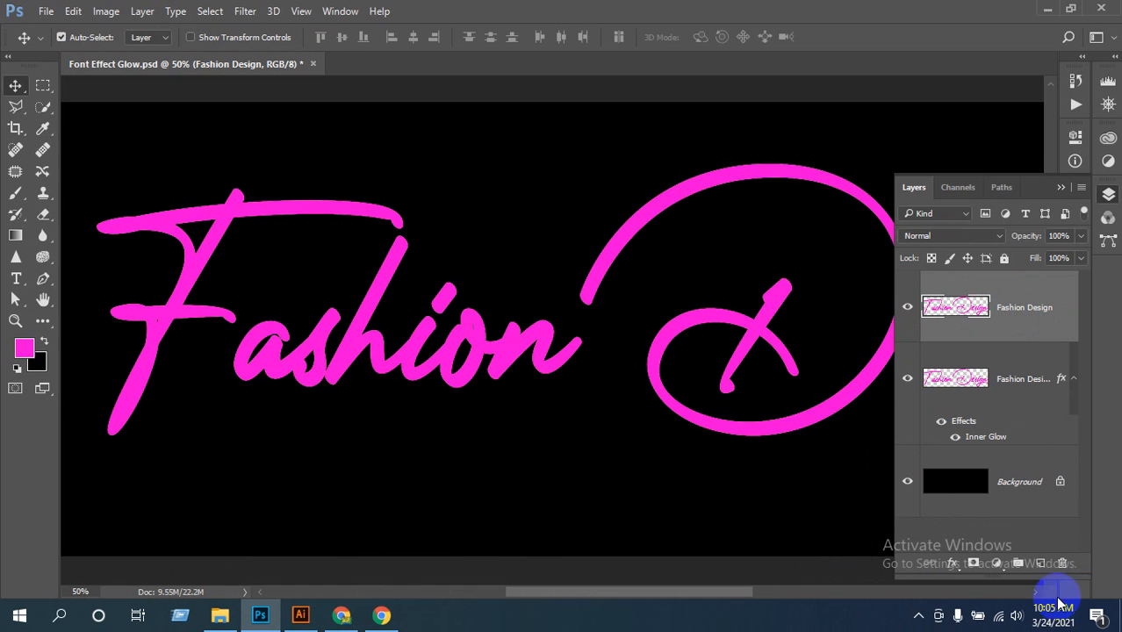
Add an Outer Glow to the original Fashion Design layer with Screen blending, 93% opacity and 0% noise
{"action": "left_click", "coordinate": [951, 571]}
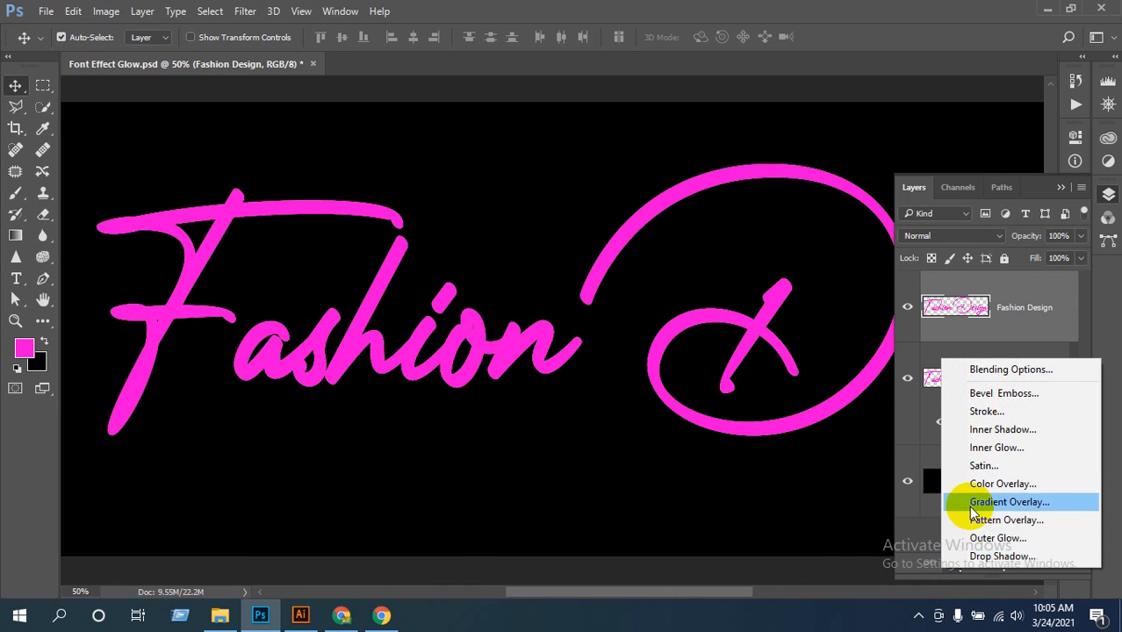
{"action": "left_click", "coordinate": [992, 539]}
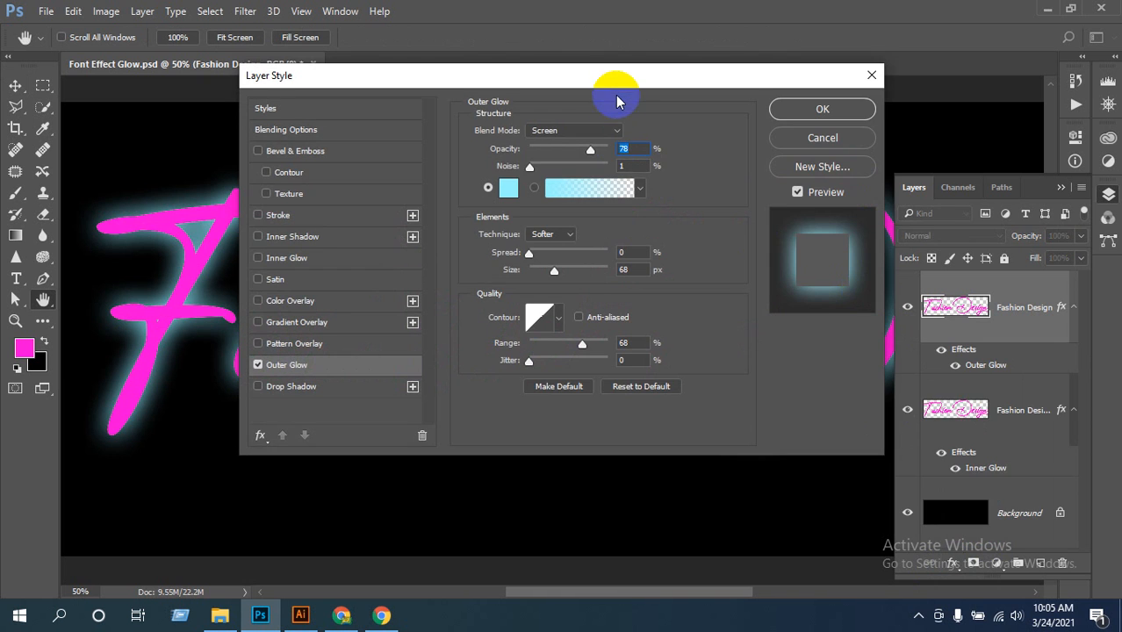
{"action": "left_click_drag", "start_coordinate": [617, 94], "coordinate": [981, 266]}
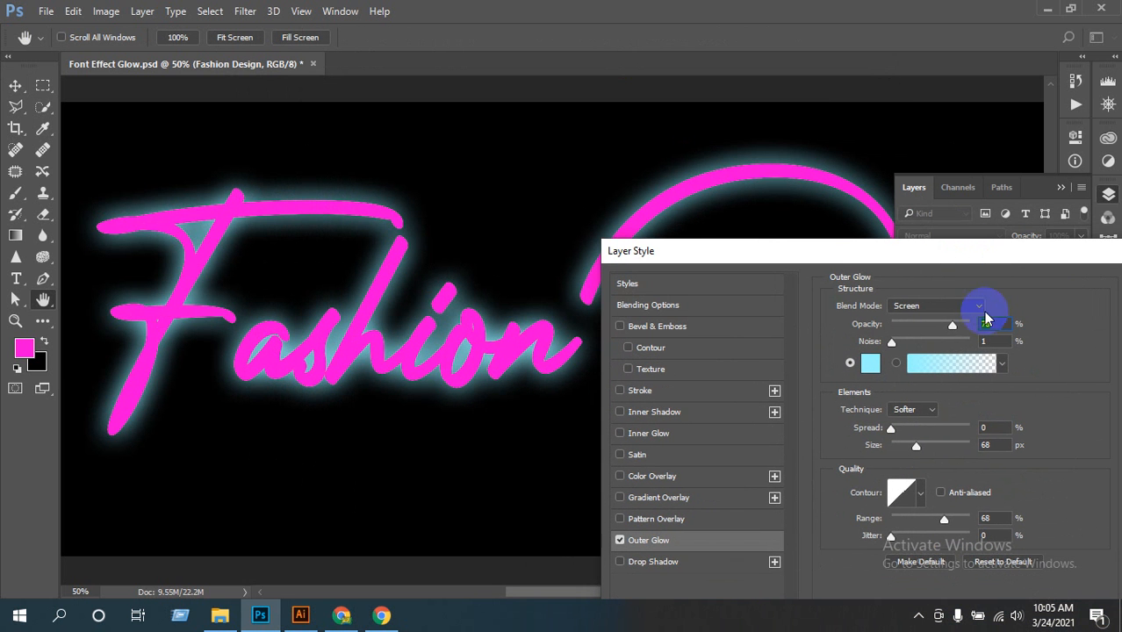
{"action": "left_click_drag", "start_coordinate": [953, 332], "coordinate": [925, 332]}
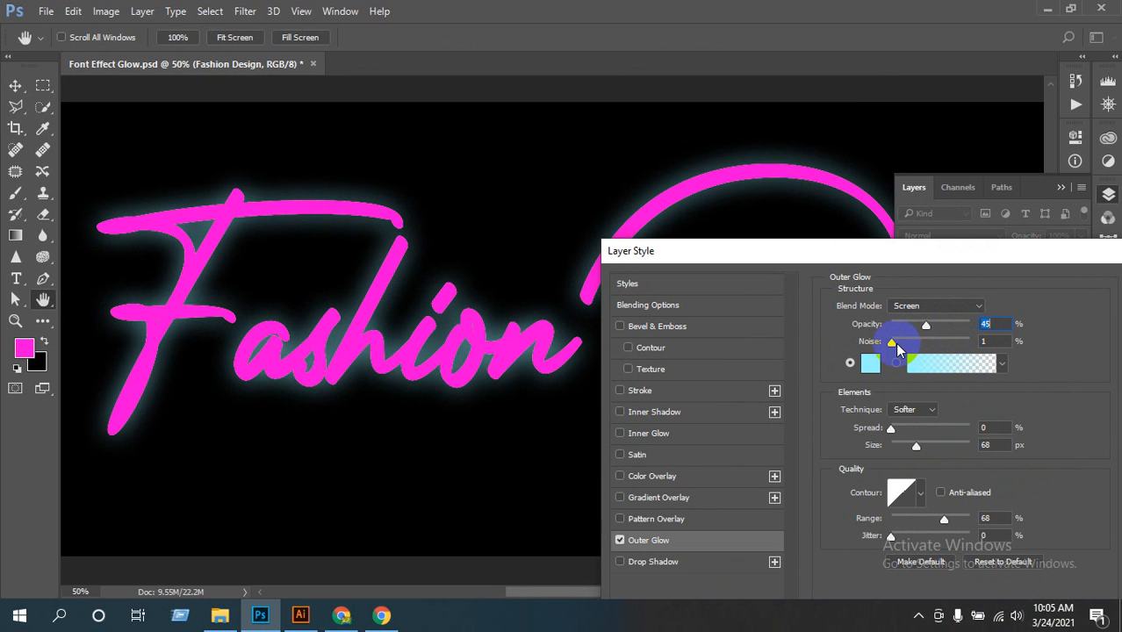
{"action": "left_click_drag", "start_coordinate": [928, 326], "coordinate": [964, 327]}
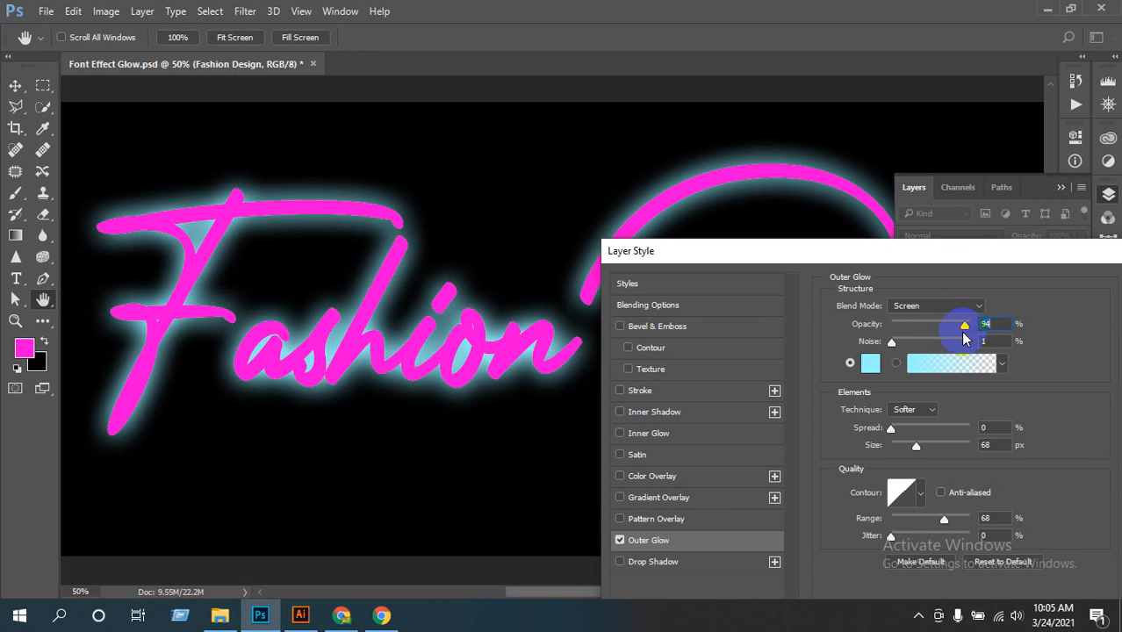
{"action": "left_click_drag", "start_coordinate": [891, 342], "coordinate": [902, 449]}
Try several Outer Glow sizes on the lettering and set the size to 15 px
{"action": "left_click", "coordinate": [514, 352]}
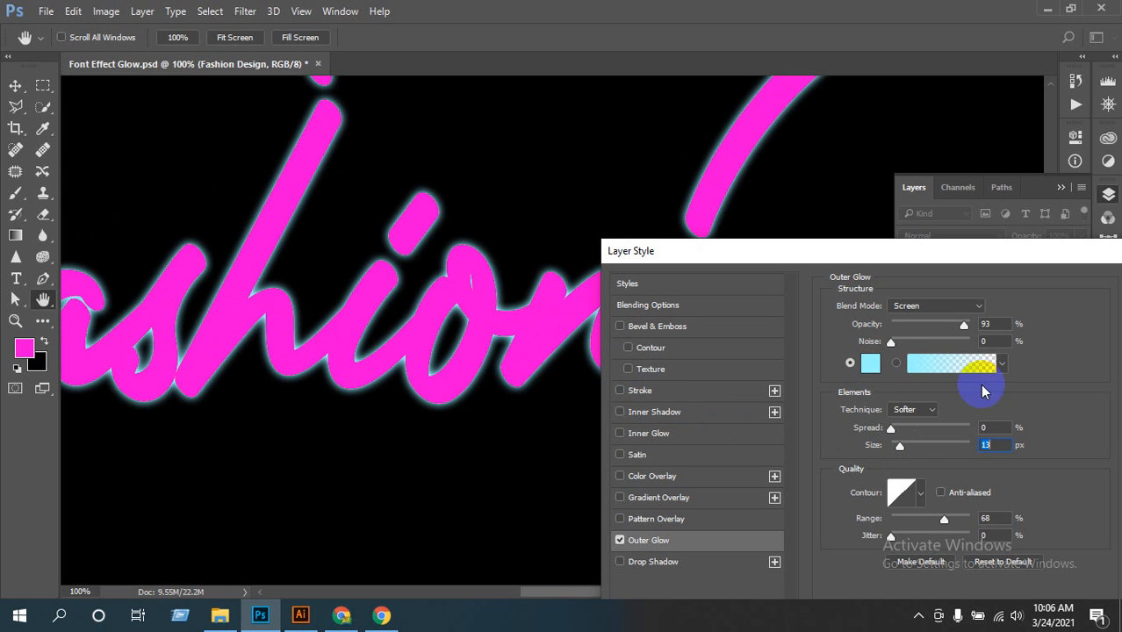
{"action": "left_click_drag", "start_coordinate": [903, 450], "coordinate": [899, 449]}
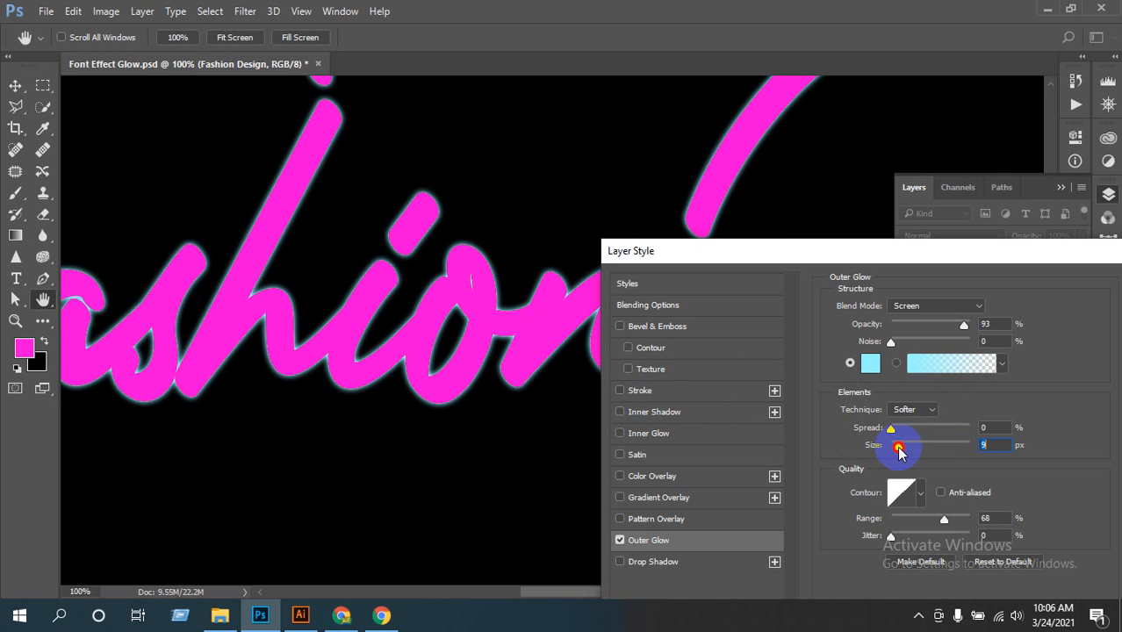
{"action": "left_click_drag", "start_coordinate": [896, 452], "coordinate": [904, 453]}
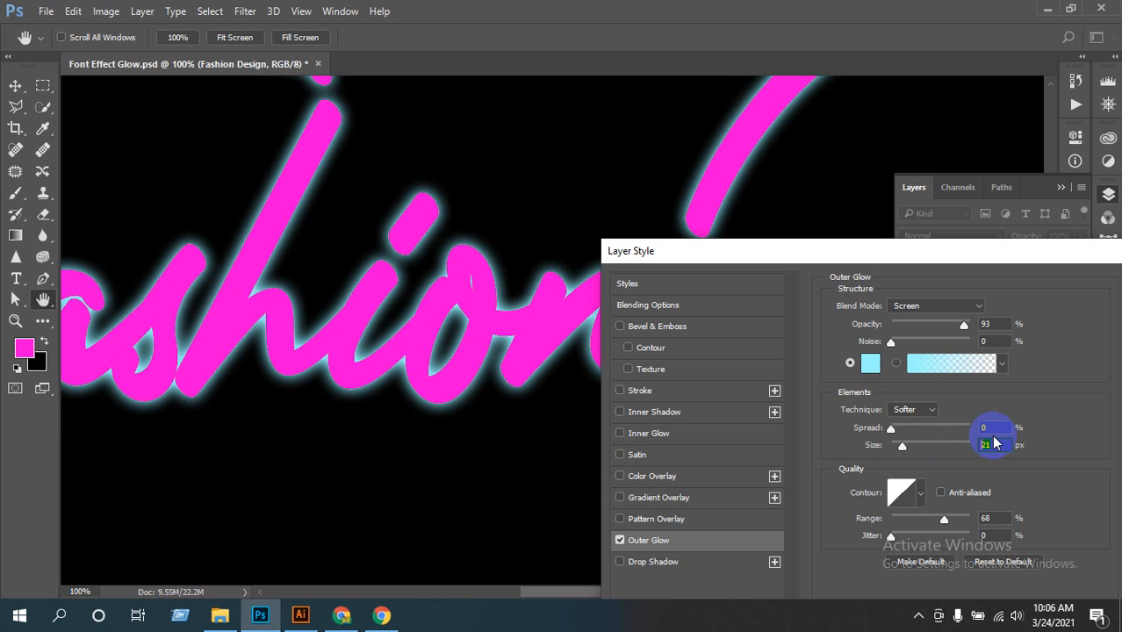
{"action": "type", "text": "18"}
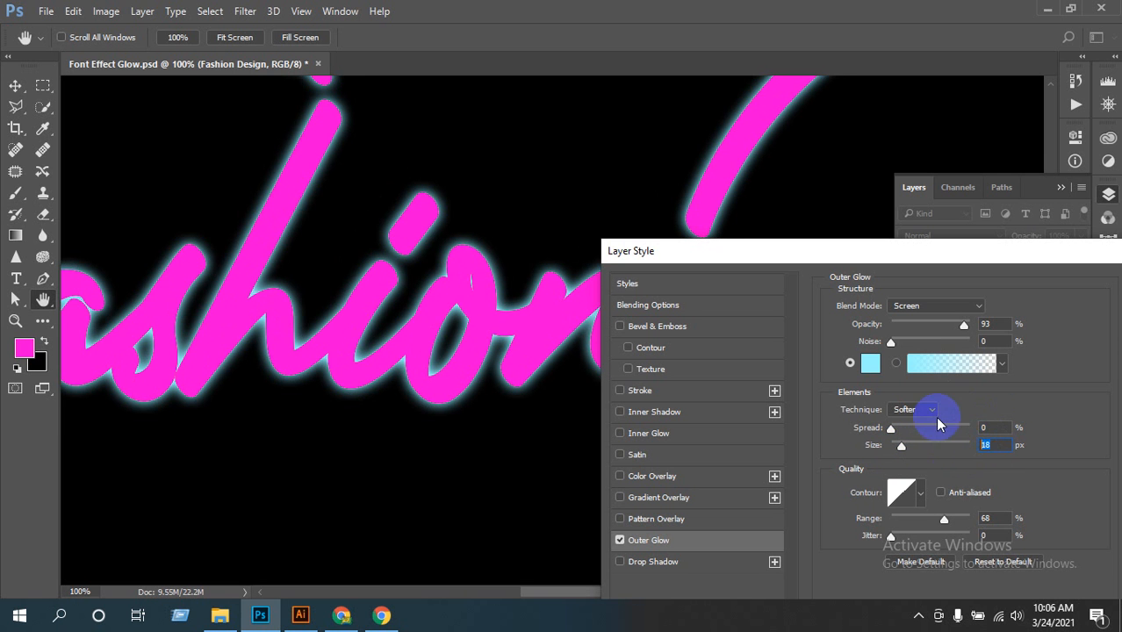
{"action": "key", "text": "BackSpace"}
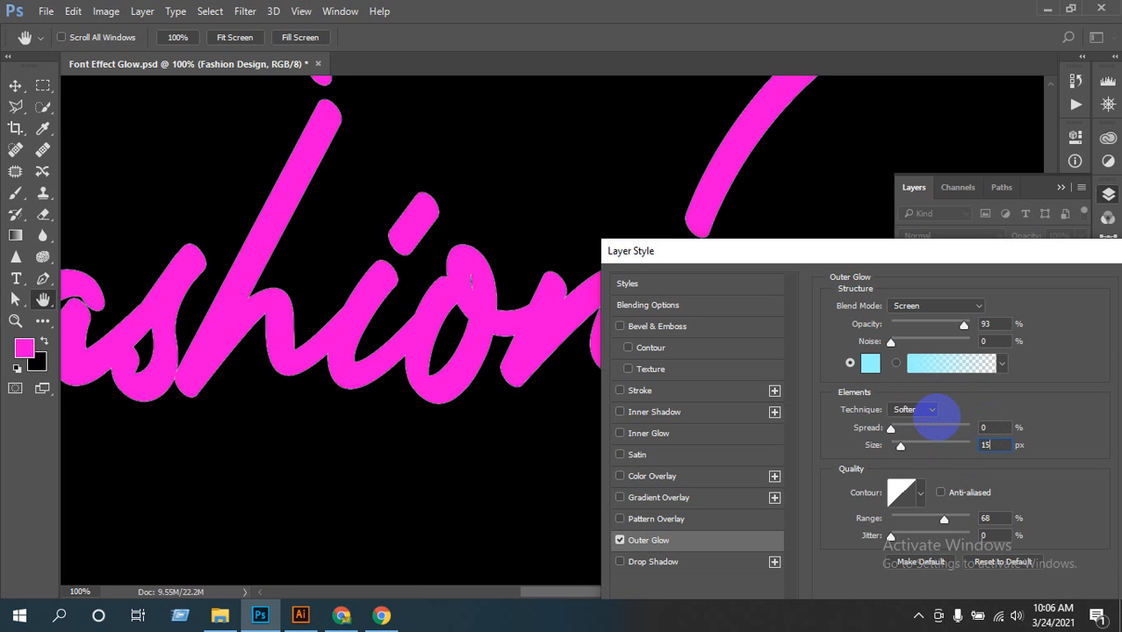
{"action": "type", "text": "5"}
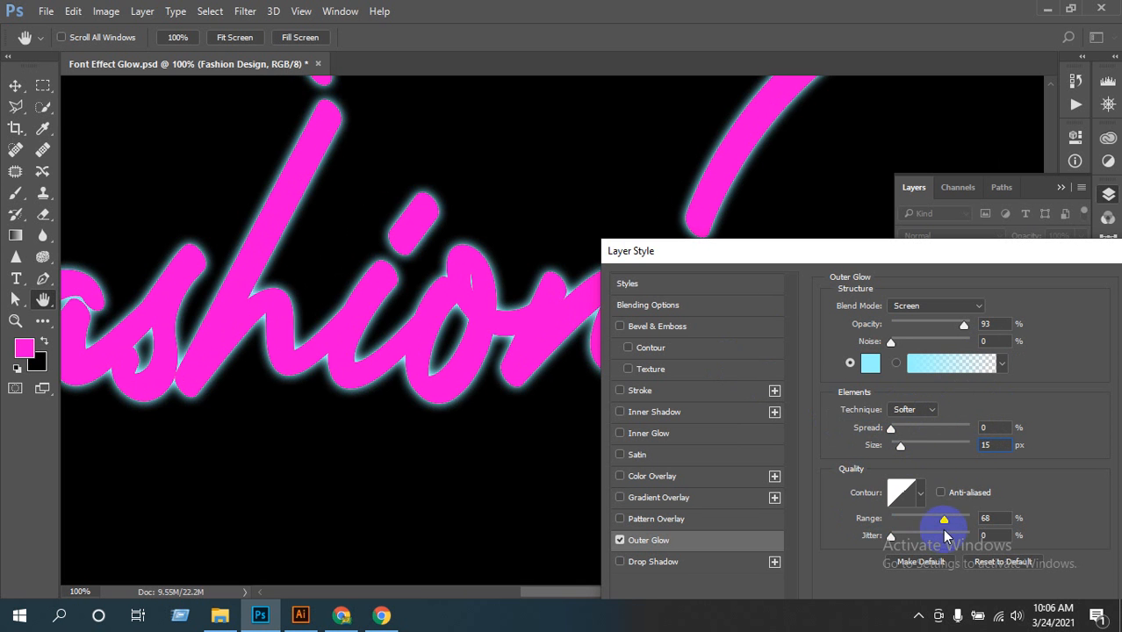
Set the Outer Glow's range to 90% and keep its jitter at 0%
{"action": "left_click_drag", "start_coordinate": [942, 524], "coordinate": [981, 521]}
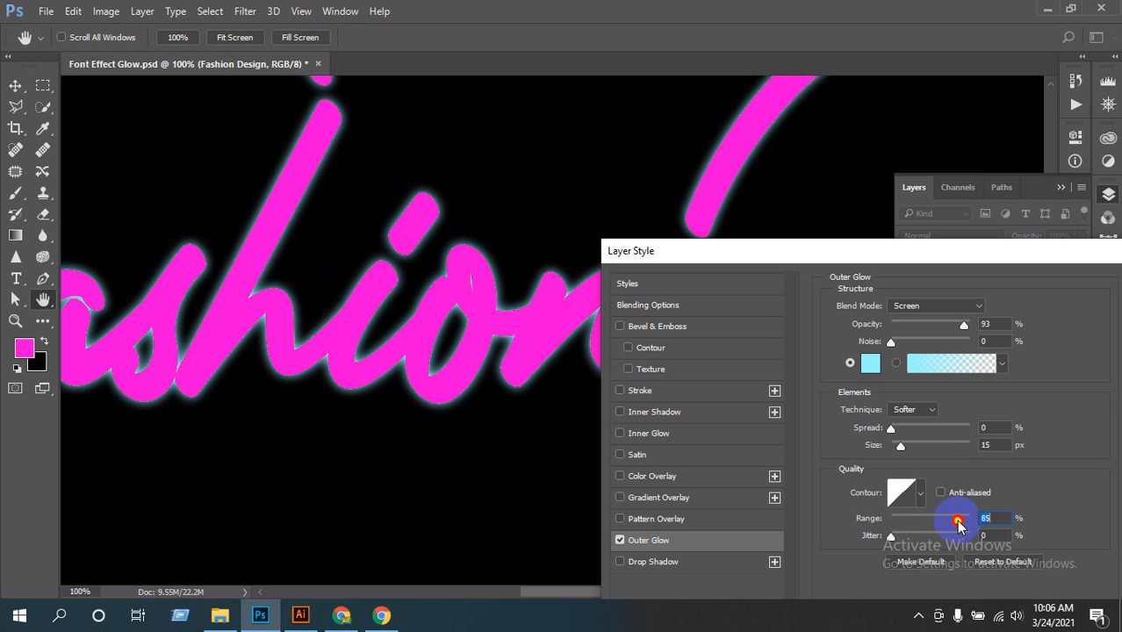
{"action": "mouse_move", "coordinate": [958, 523]}
{"action": "left_mouse_down"}
{"action": "mouse_move", "coordinate": [949, 525]}
{"action": "mouse_move", "coordinate": [967, 525]}
{"action": "left_mouse_up"}
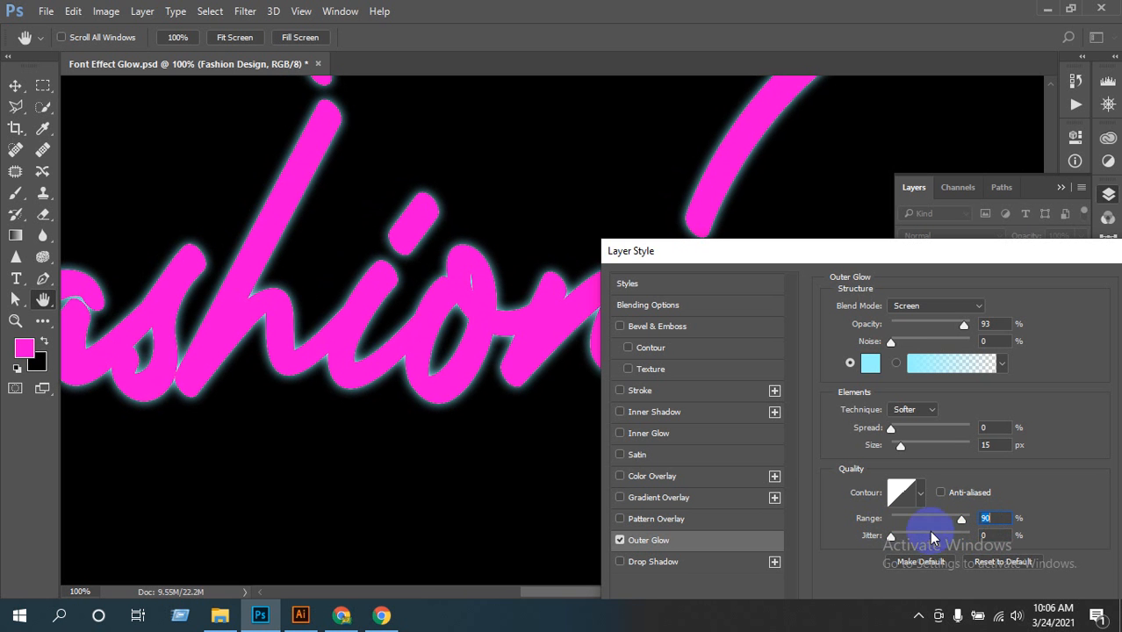
{"action": "left_click_drag", "start_coordinate": [895, 540], "coordinate": [910, 542]}
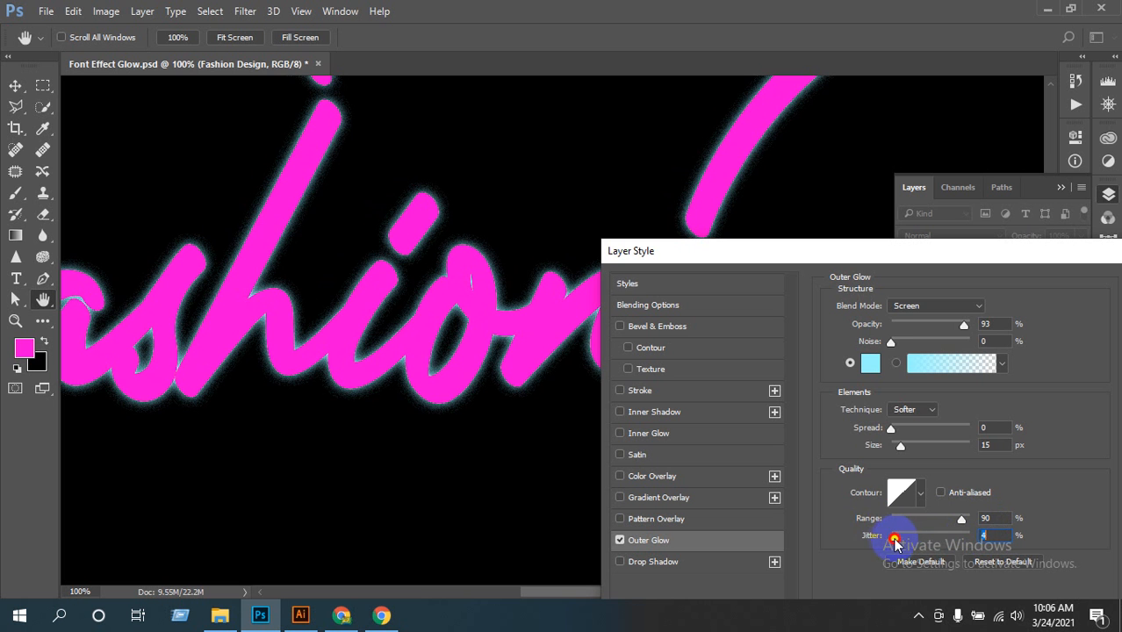
{"action": "left_click_drag", "start_coordinate": [895, 539], "coordinate": [867, 523]}
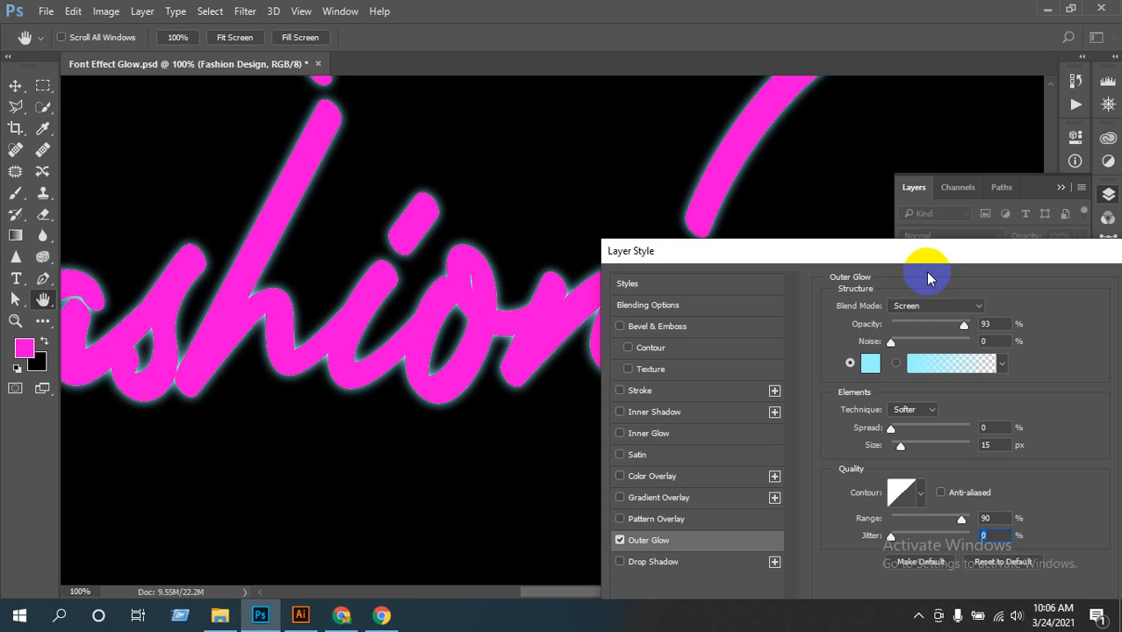
Try Overlay, Soft Light and Linear Burn as the Outer Glow's blend mode and return it to Screen
{"action": "left_click", "coordinate": [933, 305]}
{"action": "left_click", "coordinate": [907, 478]}
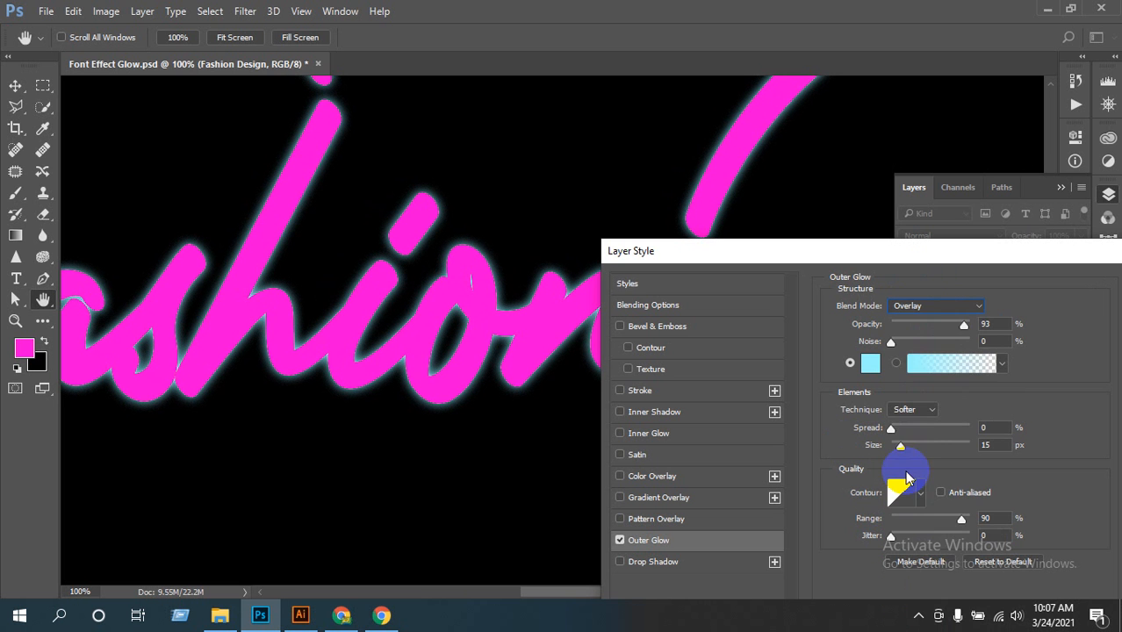
{"action": "left_click", "coordinate": [943, 306]}
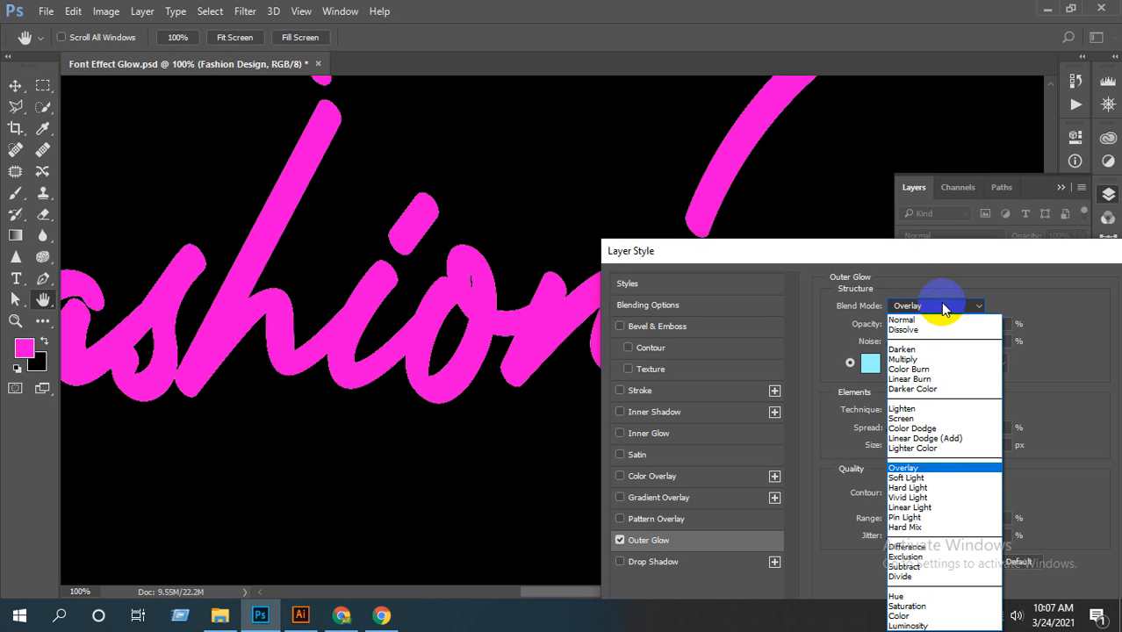
{"action": "key", "text": "Down"}
{"action": "key", "text": "Down"}
{"action": "key", "text": "Down"}
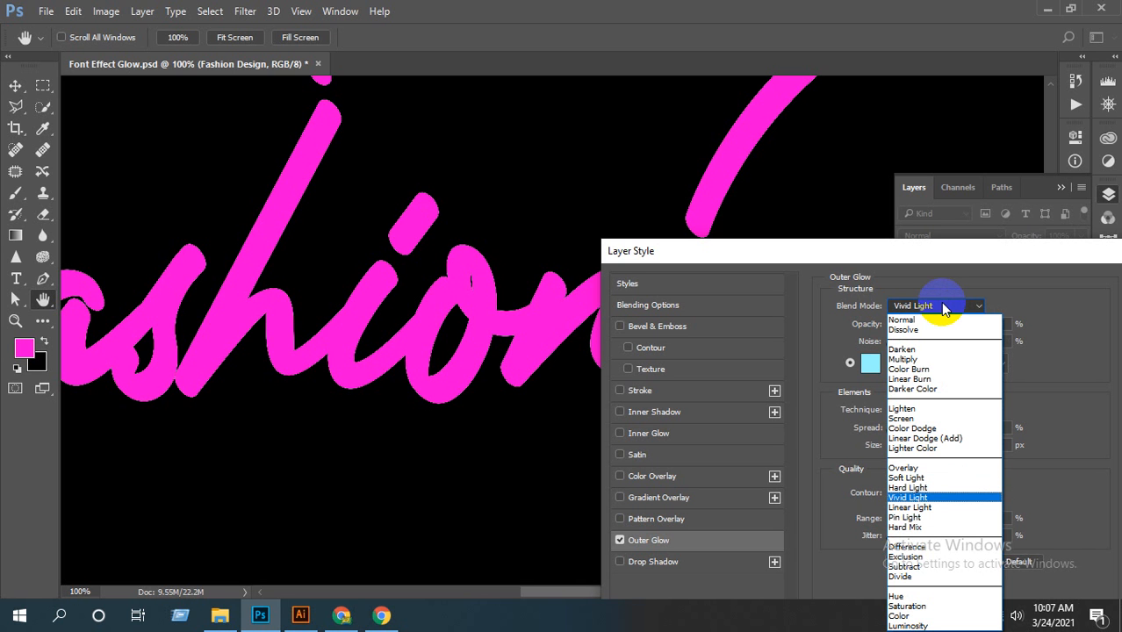
{"action": "key", "text": "Down"}
{"action": "key", "text": "Down"}
{"action": "key", "text": "Down"}
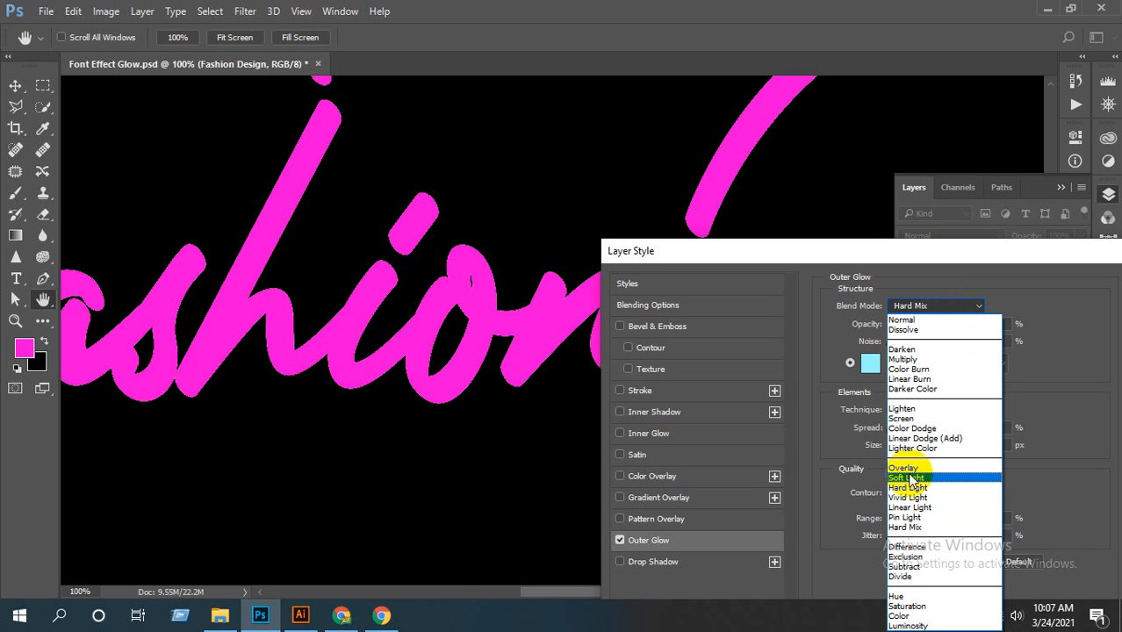
{"action": "left_click", "coordinate": [910, 478]}
{"action": "left_click", "coordinate": [940, 308]}
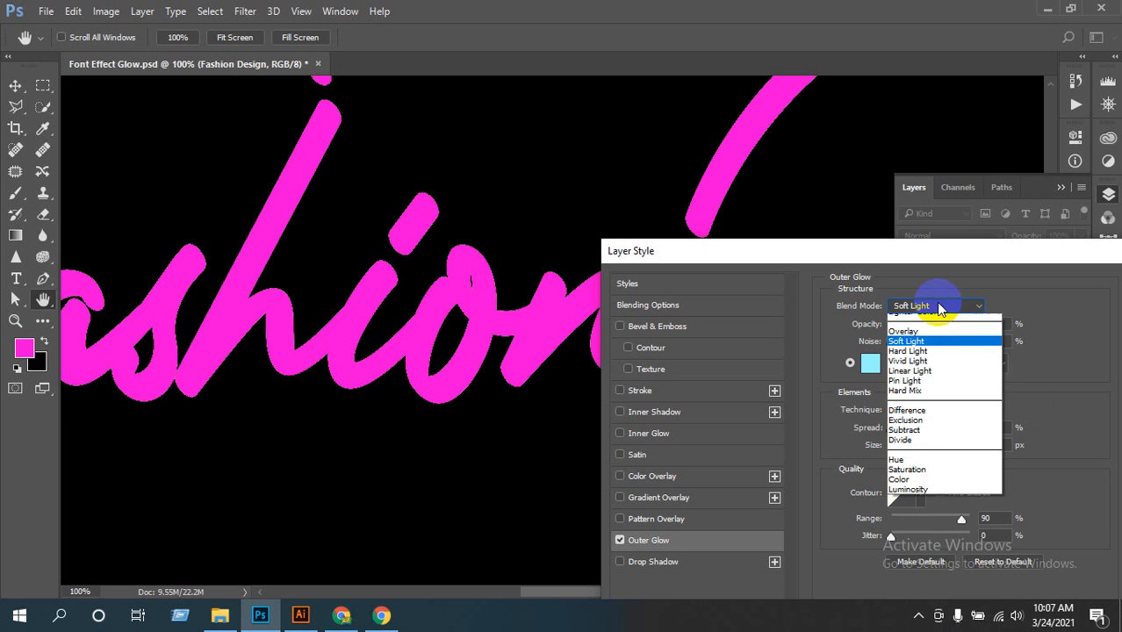
{"action": "left_click", "coordinate": [917, 379]}
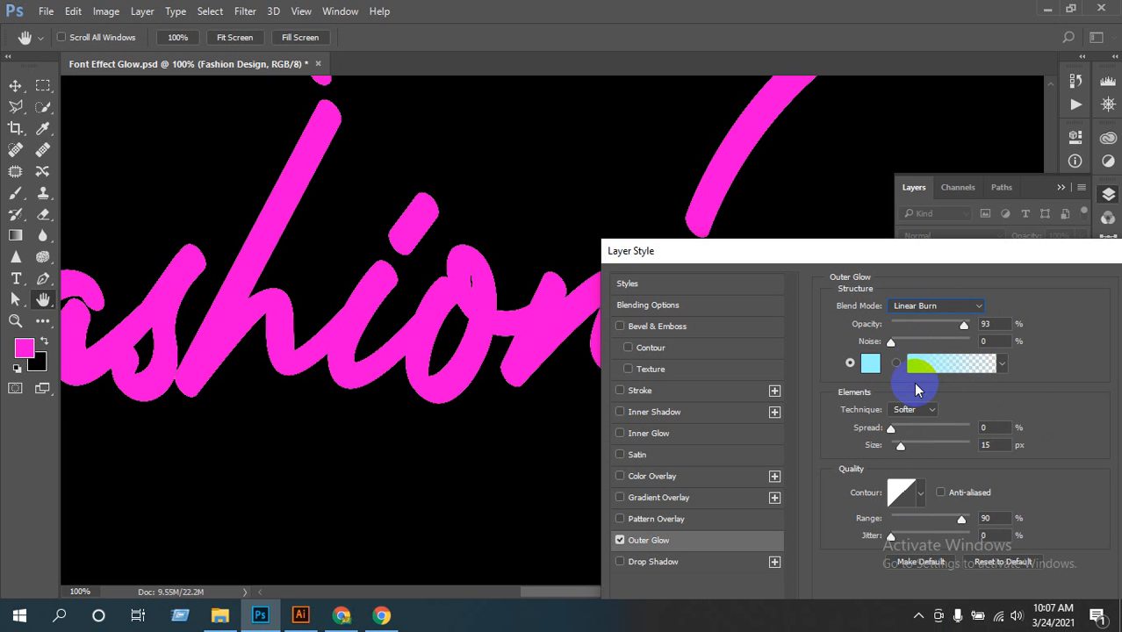
{"action": "left_click", "coordinate": [936, 306]}
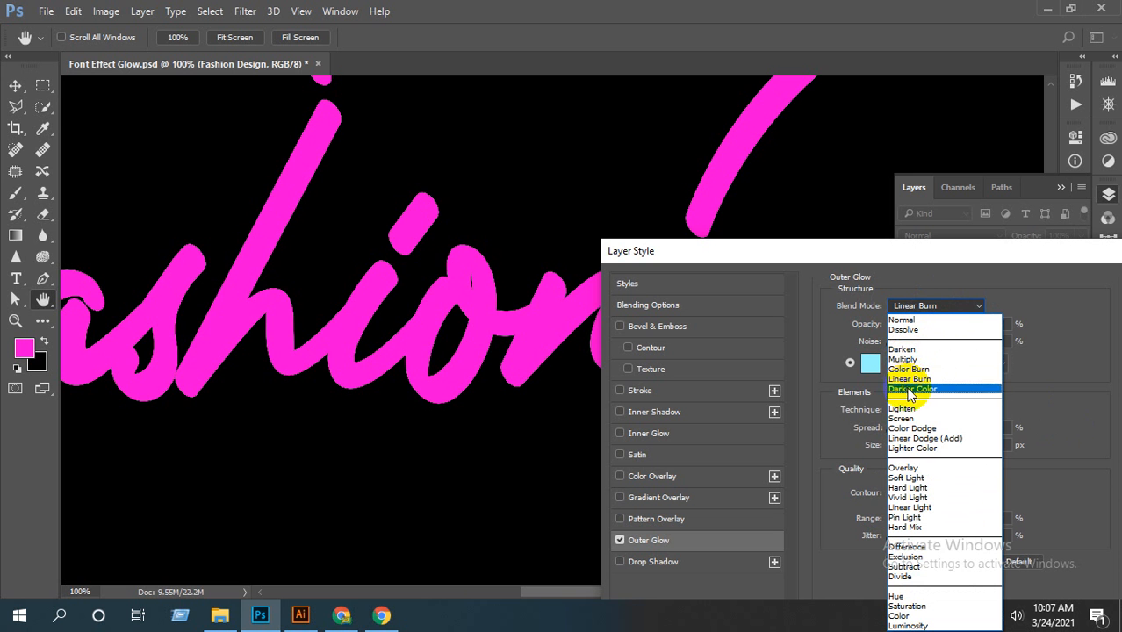
{"action": "left_click", "coordinate": [924, 419]}
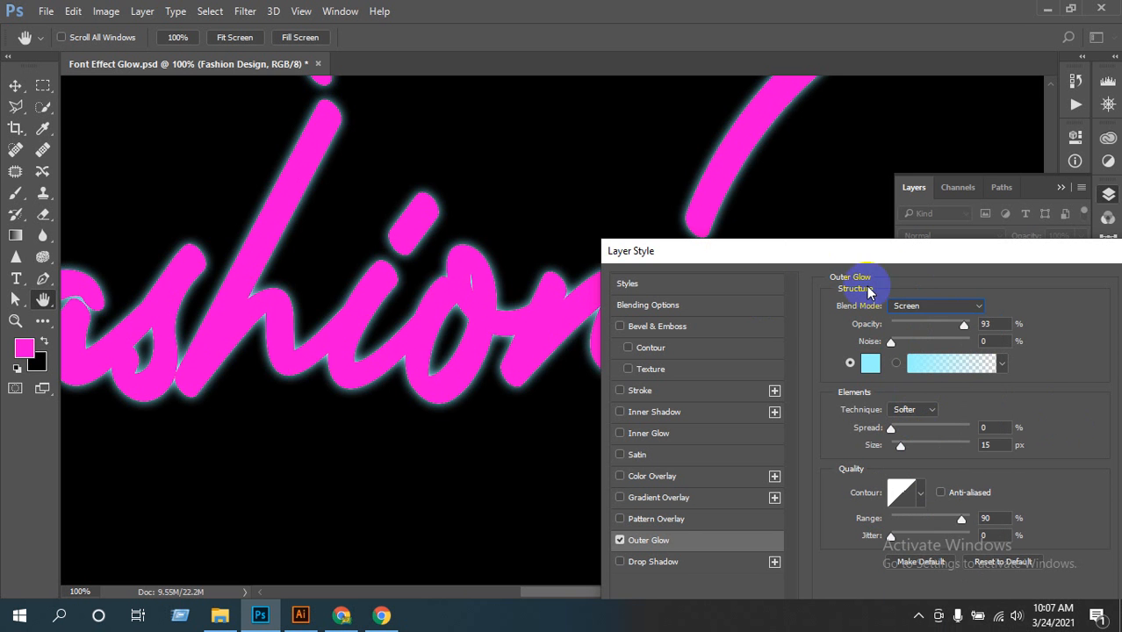
Apply the Outer Glow settings to the Fashion Design layer and duplicate that layer
{"action": "left_click_drag", "start_coordinate": [870, 254], "coordinate": [542, 138]}
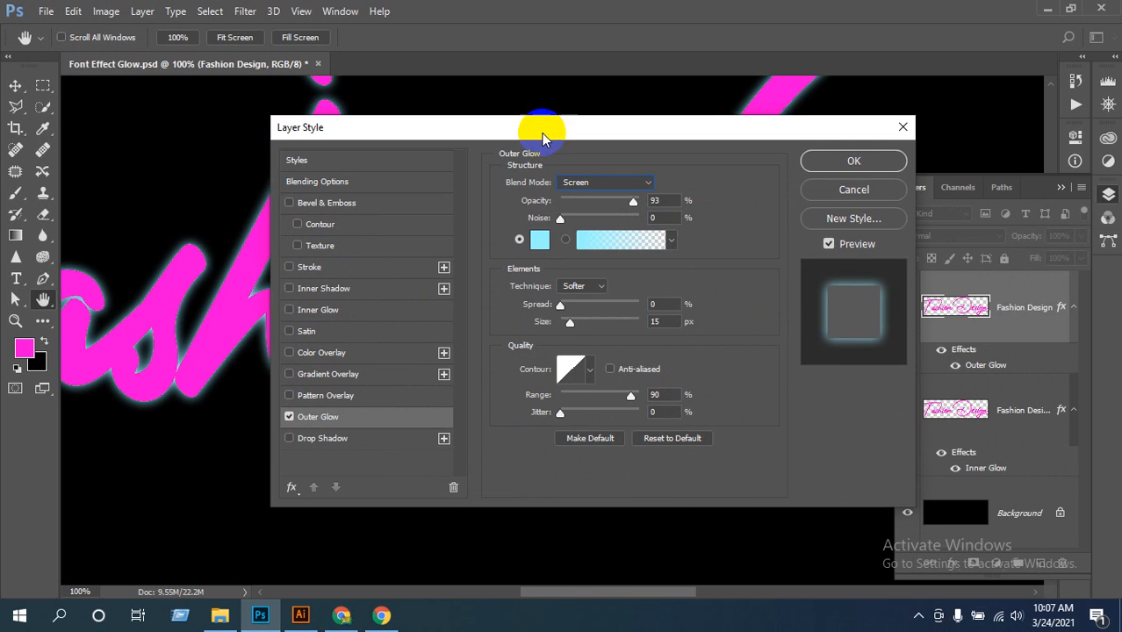
{"action": "left_click", "coordinate": [854, 160]}
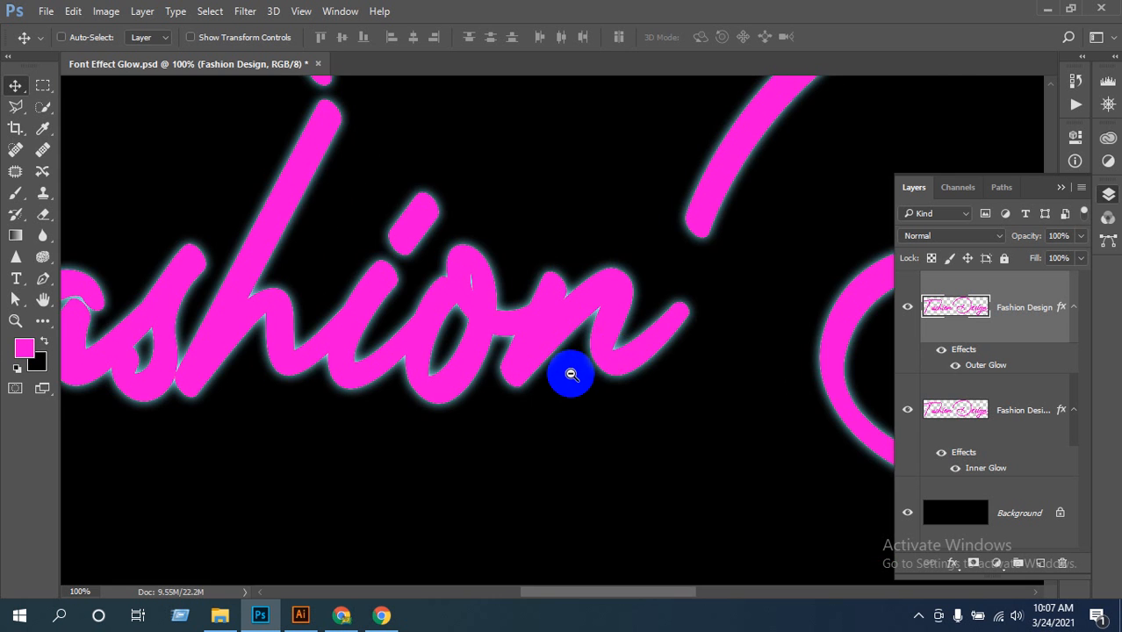
{"action": "left_click", "coordinate": [571, 372], "text": "ctrl+alt"}
{"action": "left_click", "coordinate": [571, 372], "text": "ctrl+alt"}
{"action": "left_click", "coordinate": [570, 373], "text": "ctrl+alt"}
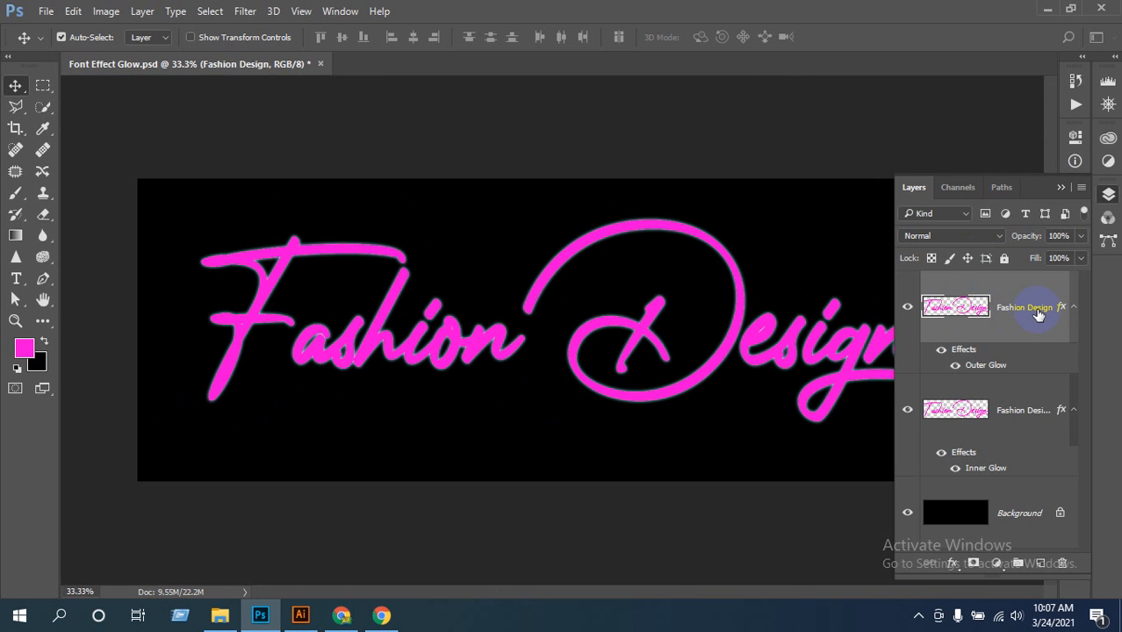
{"action": "key", "text": "ctrl+j"}
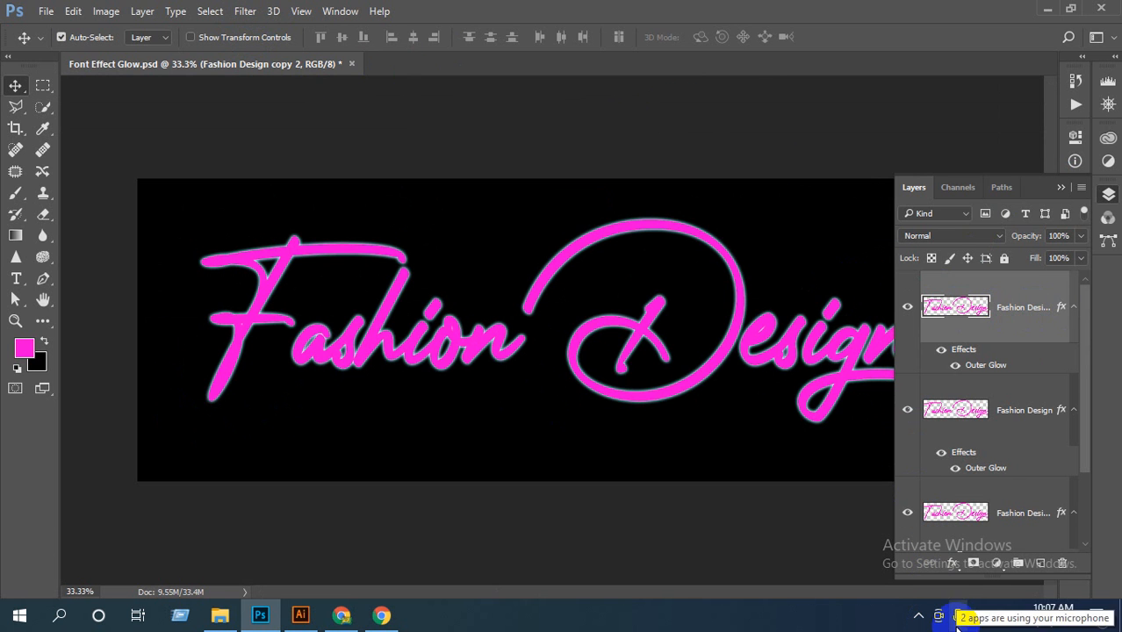
Edit the Outer Glow of the new top lettering layer and set its opacity to 45%
{"action": "left_click", "coordinate": [952, 563]}
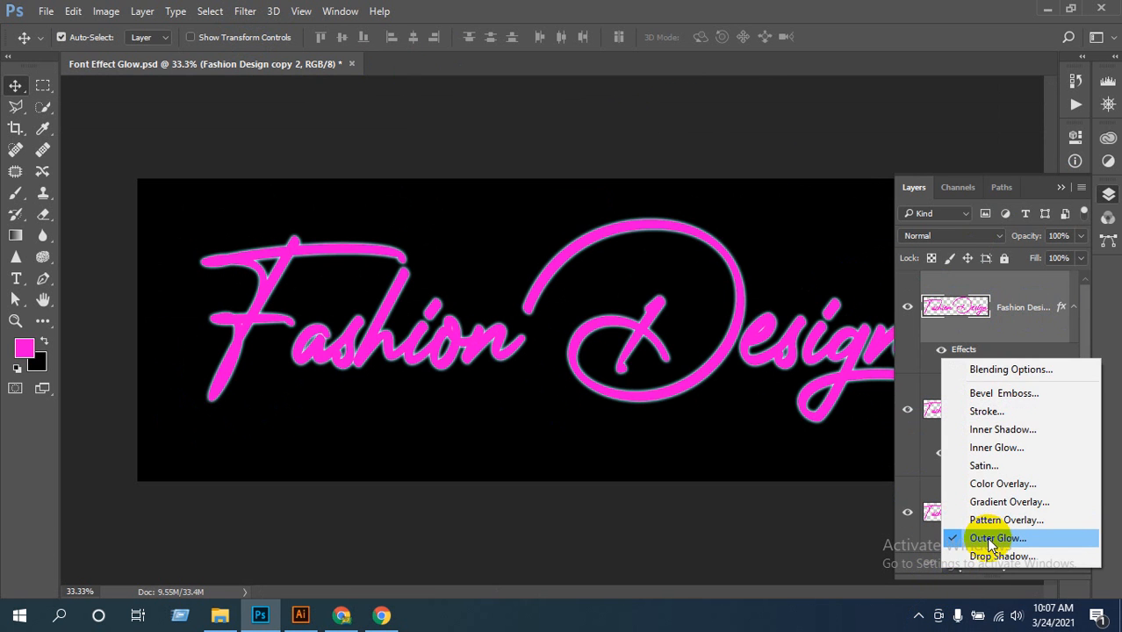
{"action": "left_click", "coordinate": [986, 537]}
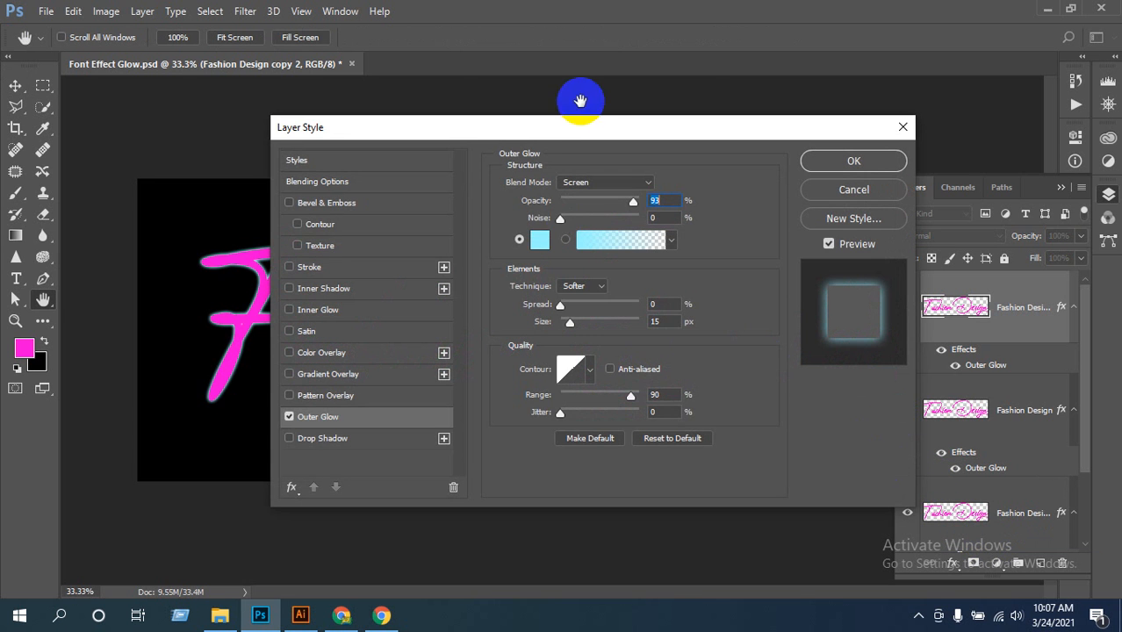
{"action": "left_click_drag", "start_coordinate": [581, 135], "coordinate": [928, 238]}
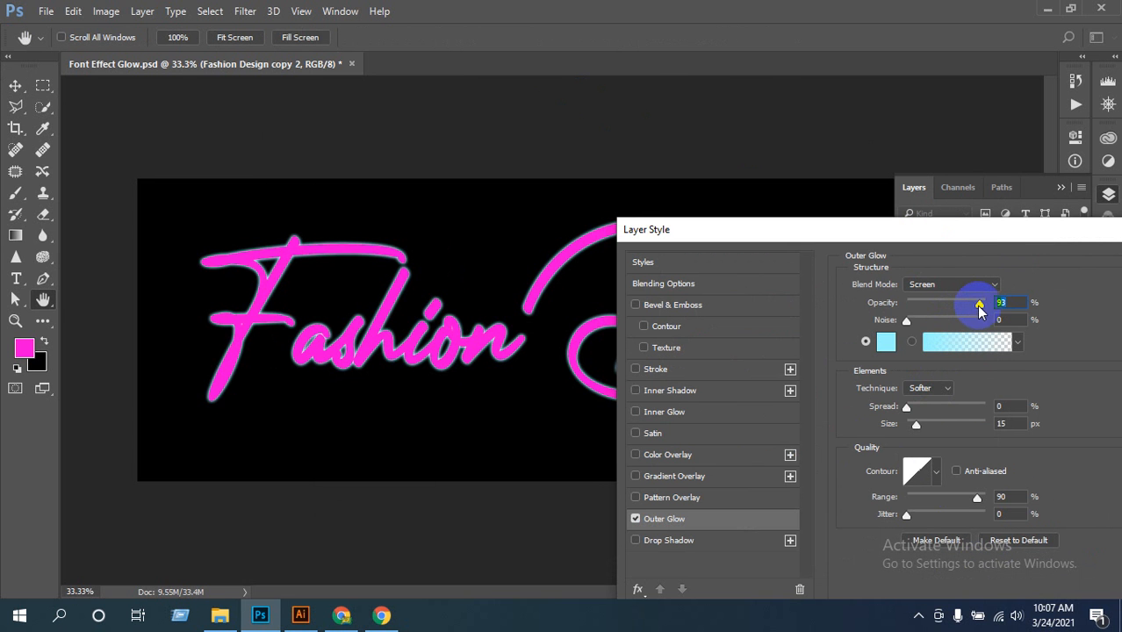
{"action": "left_click_drag", "start_coordinate": [981, 307], "coordinate": [941, 304]}
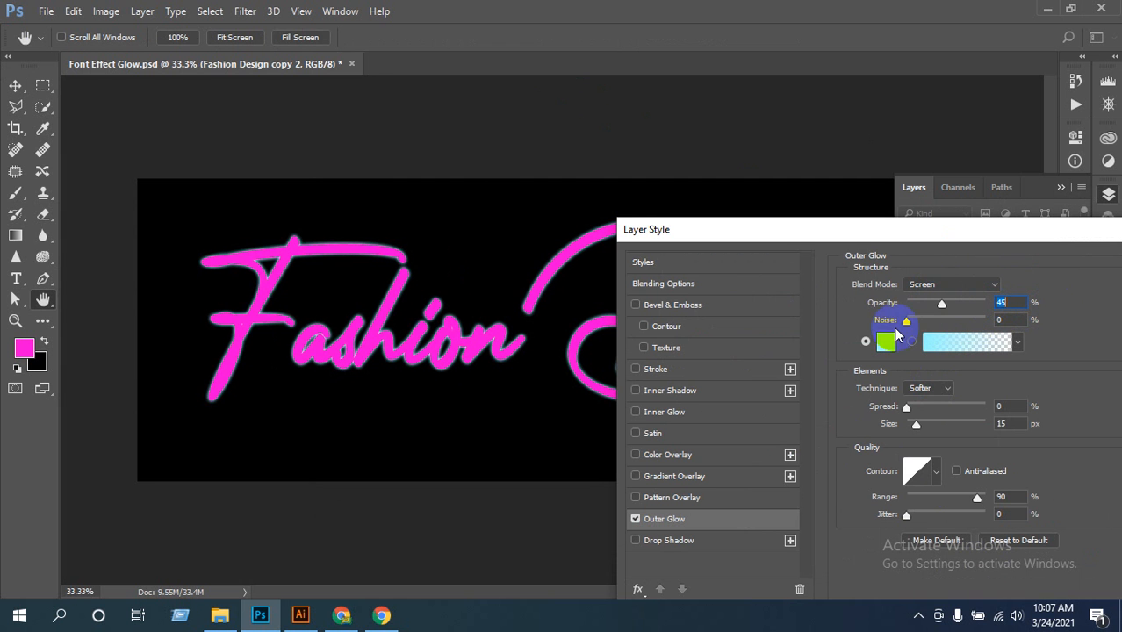
Set the duplicate's Outer Glow to 5% spread, 62 px size and 100% range, keeping jitter at 0%
{"action": "left_click_drag", "start_coordinate": [907, 408], "coordinate": [937, 431]}
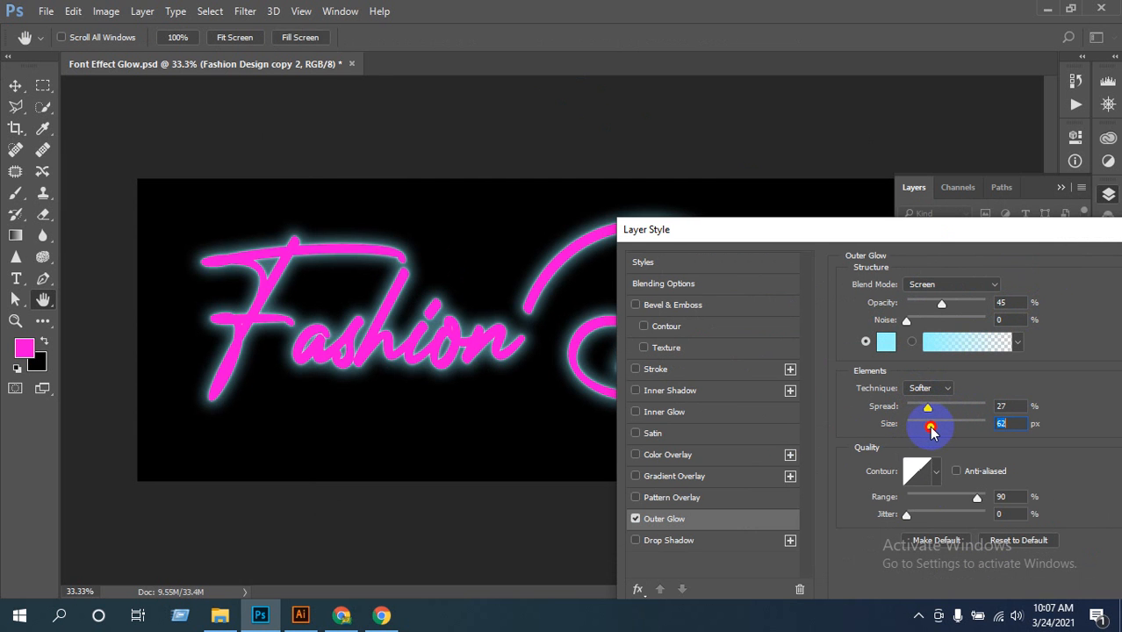
{"action": "mouse_move", "coordinate": [927, 407]}
{"action": "left_mouse_down"}
{"action": "mouse_move", "coordinate": [883, 409]}
{"action": "mouse_move", "coordinate": [913, 410]}
{"action": "left_mouse_up"}
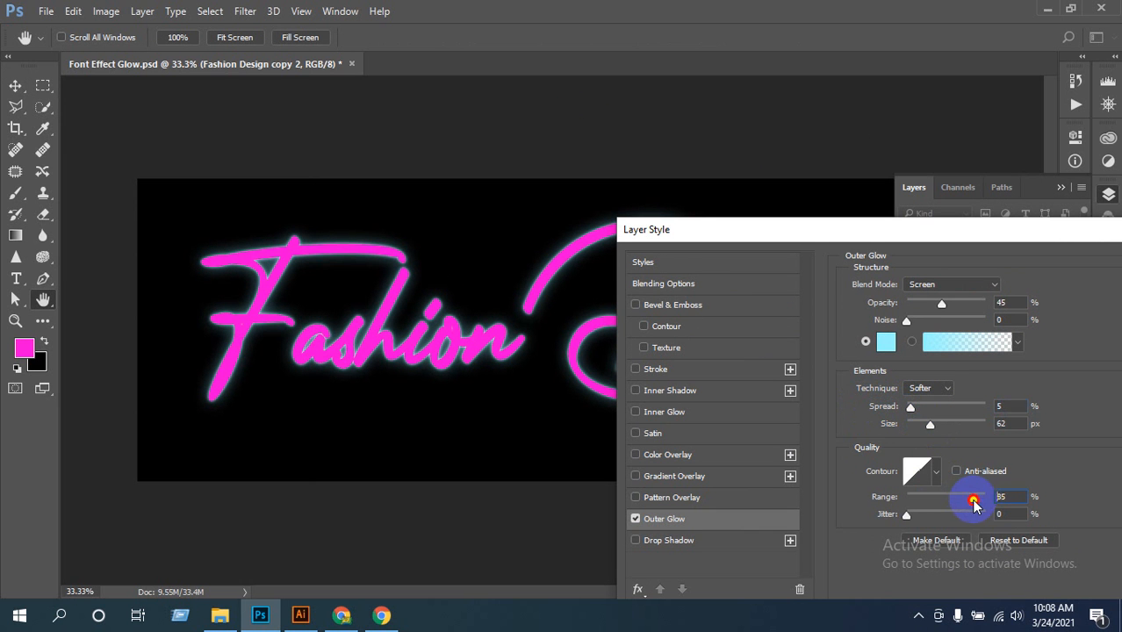
{"action": "left_click_drag", "start_coordinate": [974, 503], "coordinate": [1027, 513]}
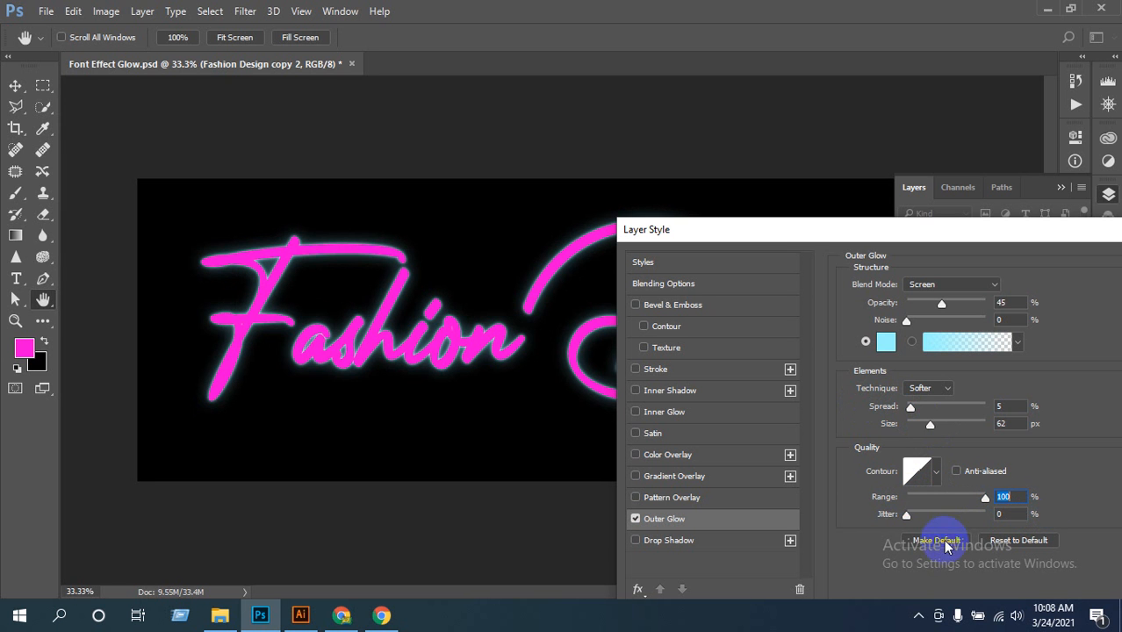
{"action": "left_click_drag", "start_coordinate": [909, 518], "coordinate": [840, 529]}
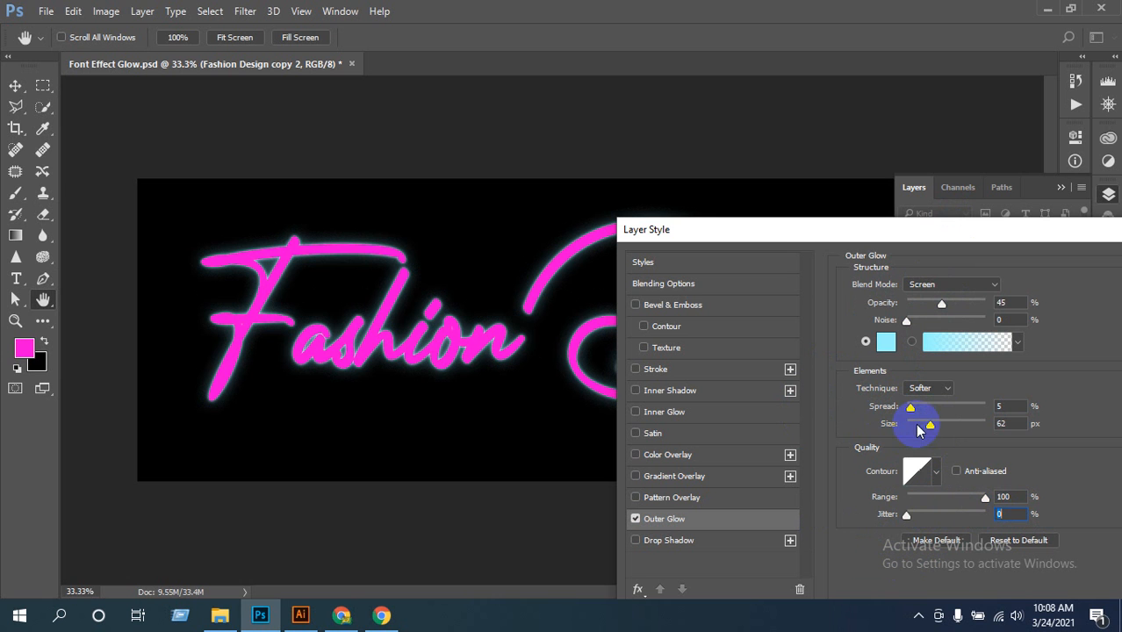
Try an Outer Glow size of 84 px, set it to 59 px and apply the layer style
{"action": "left_click_drag", "start_coordinate": [934, 424], "coordinate": [941, 428]}
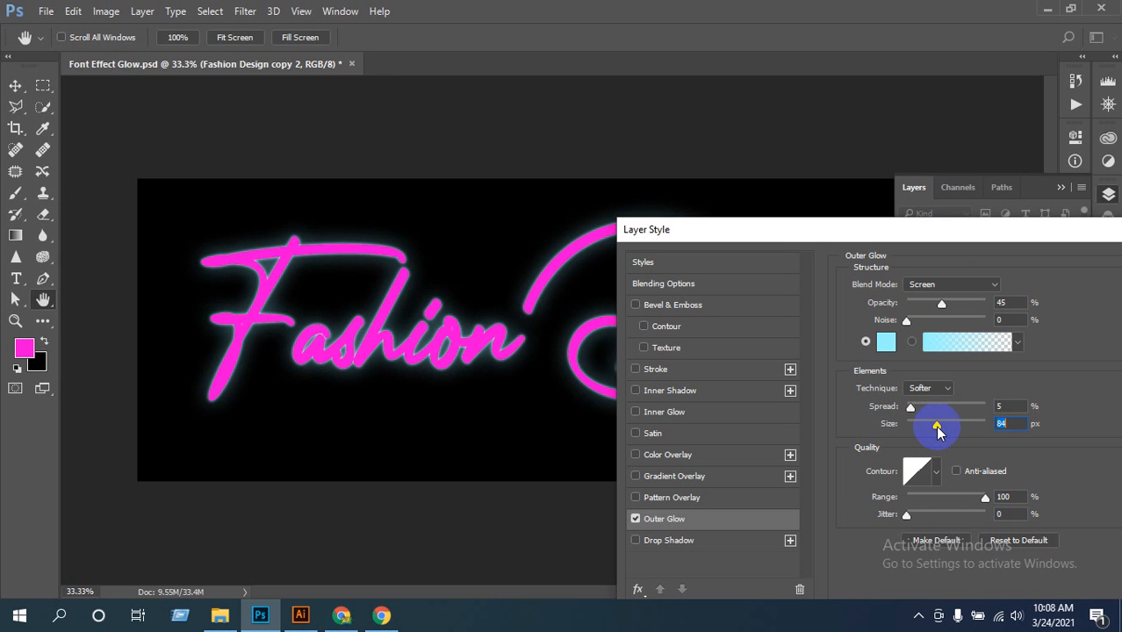
{"action": "left_click_drag", "start_coordinate": [938, 429], "coordinate": [931, 431]}
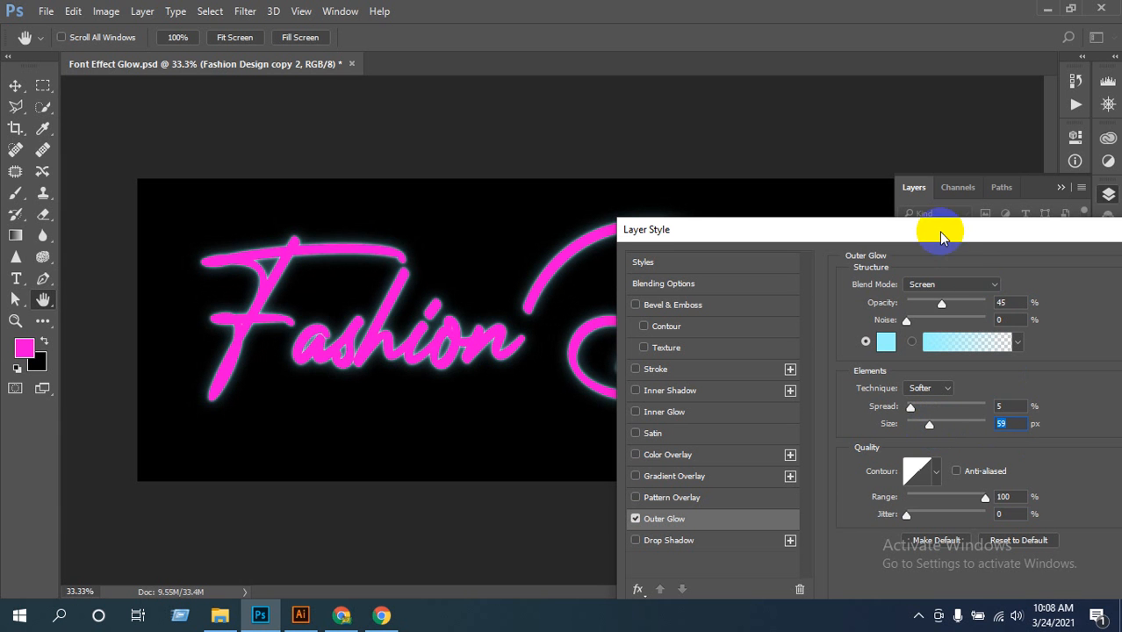
{"action": "left_click_drag", "start_coordinate": [939, 232], "coordinate": [704, 169]}
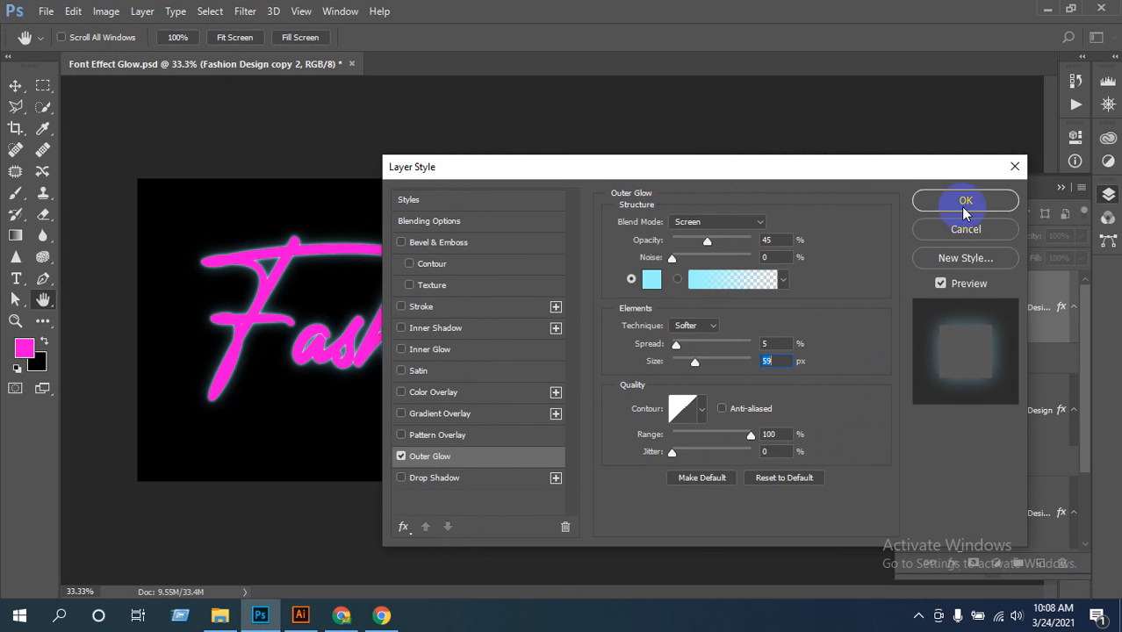
{"action": "left_click", "coordinate": [966, 204]}
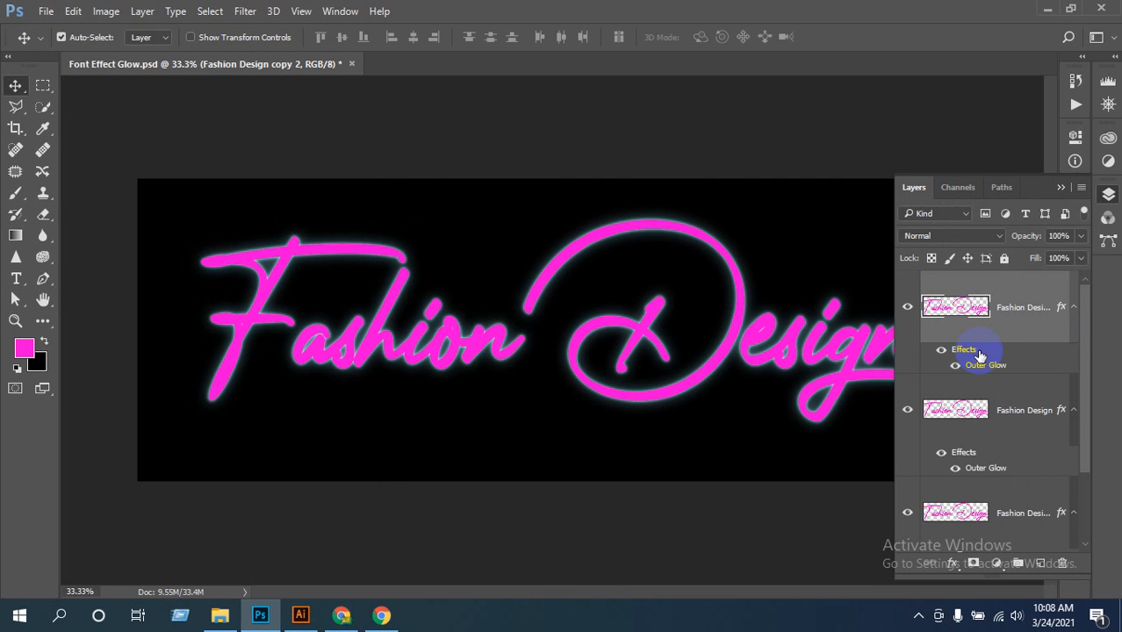
Duplicate the top lettering layer again and set the new copy's Outer Glow size to 50 px
{"action": "key", "text": "ctrl+j"}
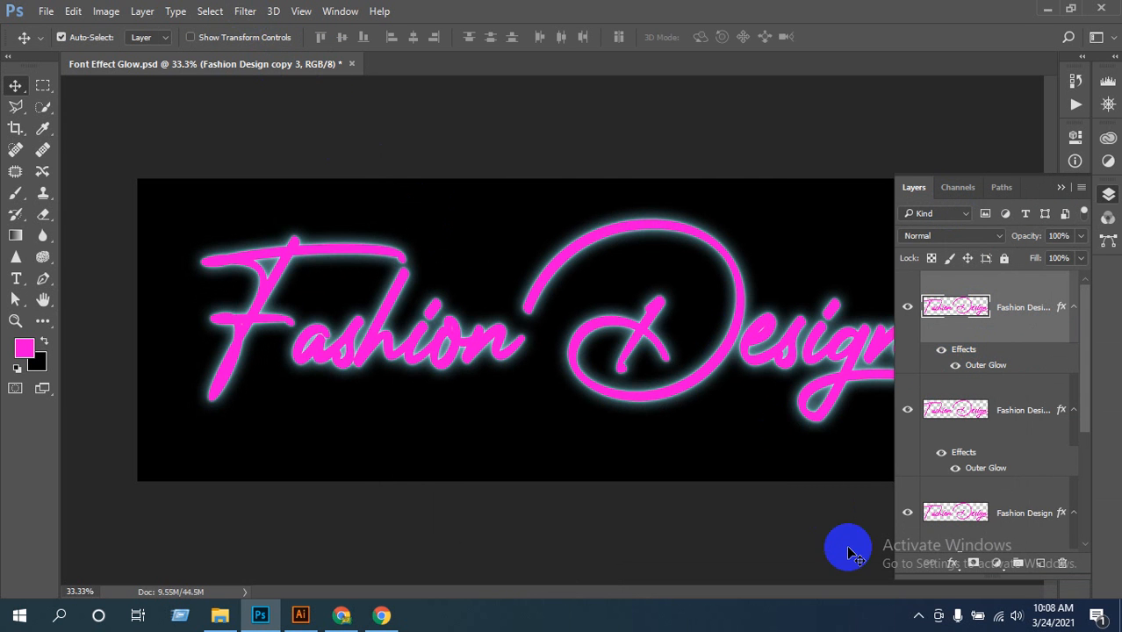
{"action": "left_click", "coordinate": [952, 563]}
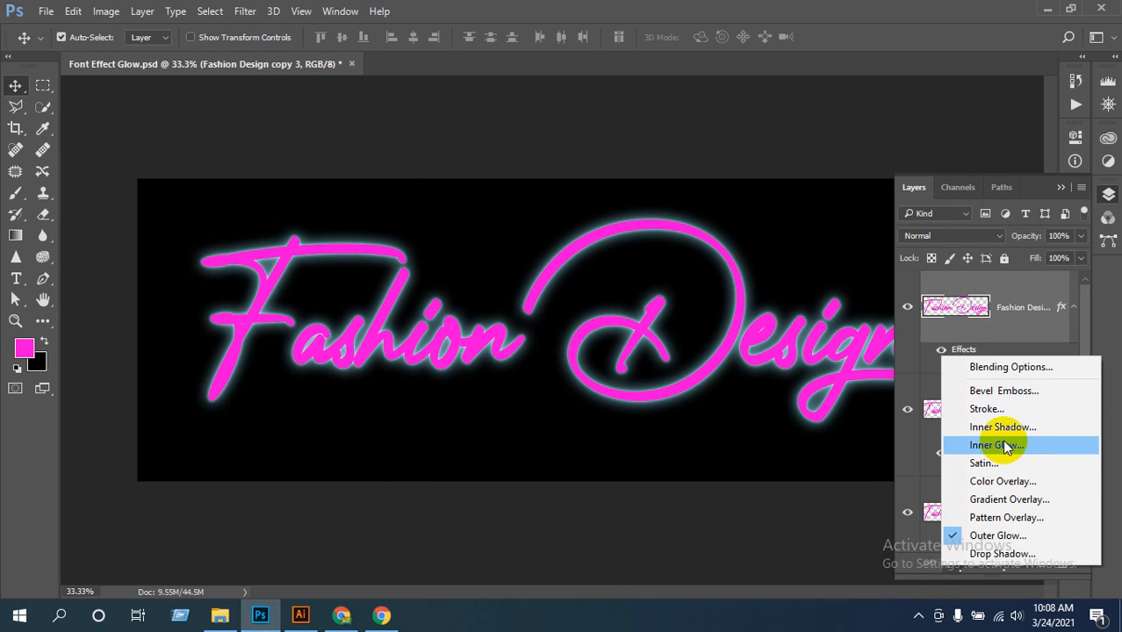
{"action": "left_click", "coordinate": [974, 537]}
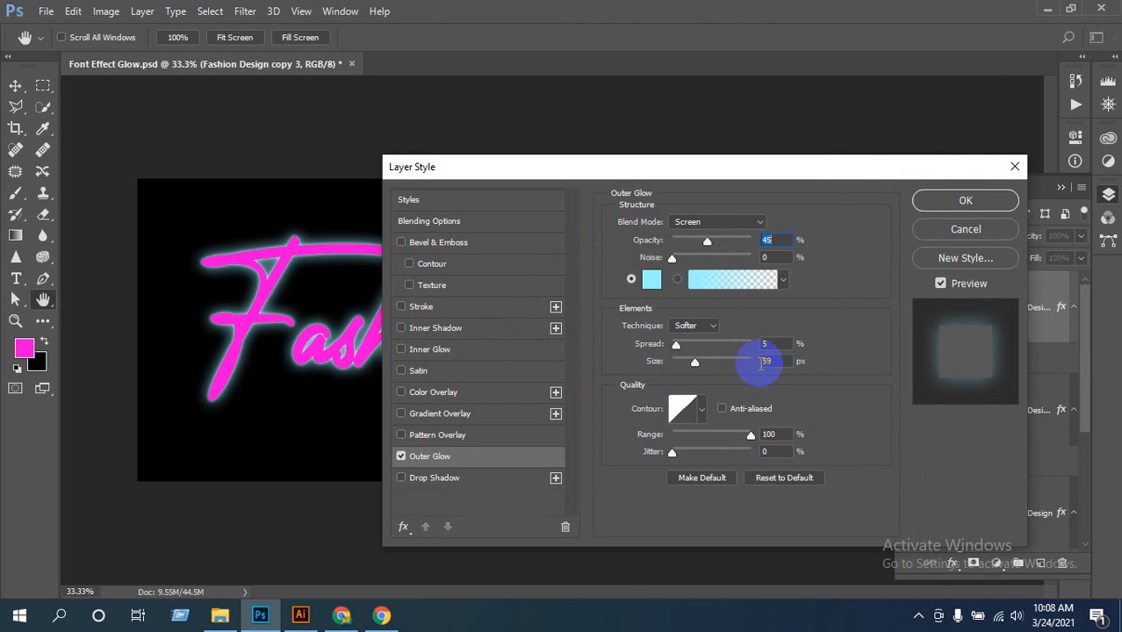
{"action": "left_click", "coordinate": [767, 361]}
{"action": "type", "text": "50"}
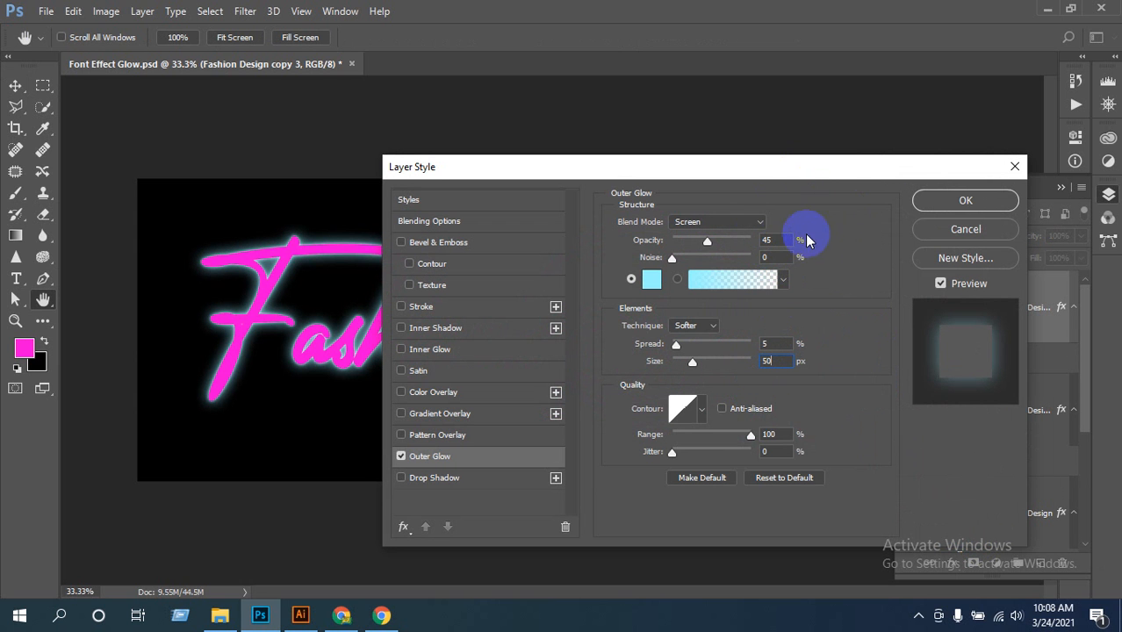
Set the newest copy's Outer Glow opacity to 48% and apply the layer style
{"action": "mouse_move", "coordinate": [710, 243]}
{"action": "left_mouse_down"}
{"action": "mouse_move", "coordinate": [750, 253]}
{"action": "mouse_move", "coordinate": [684, 240]}
{"action": "mouse_move", "coordinate": [701, 245]}
{"action": "left_mouse_up"}
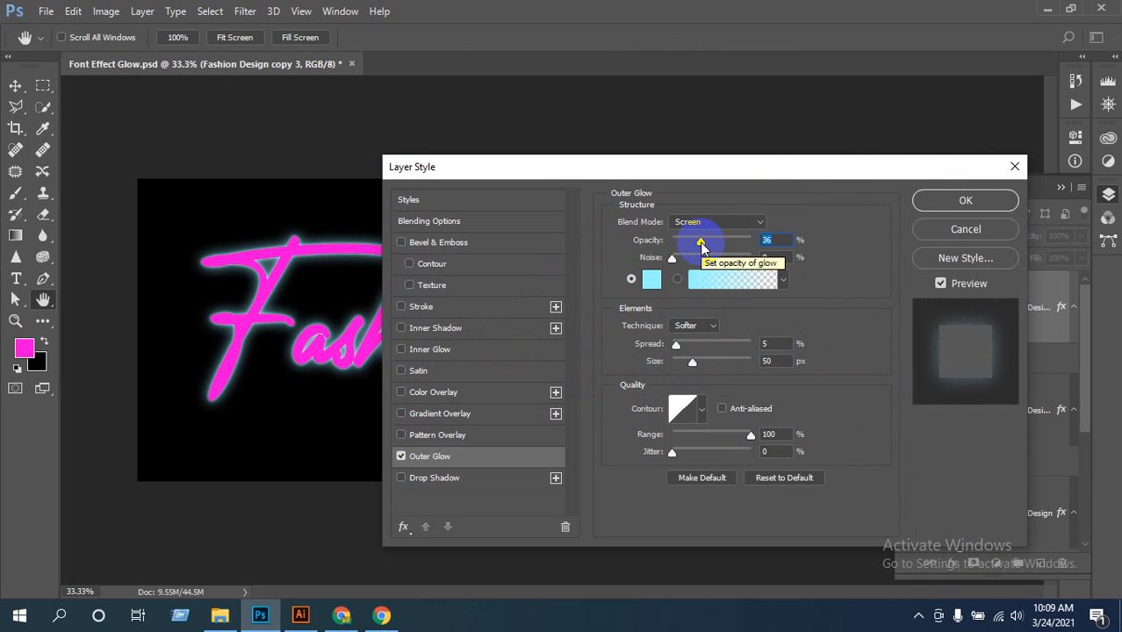
{"action": "left_click", "coordinate": [700, 246]}
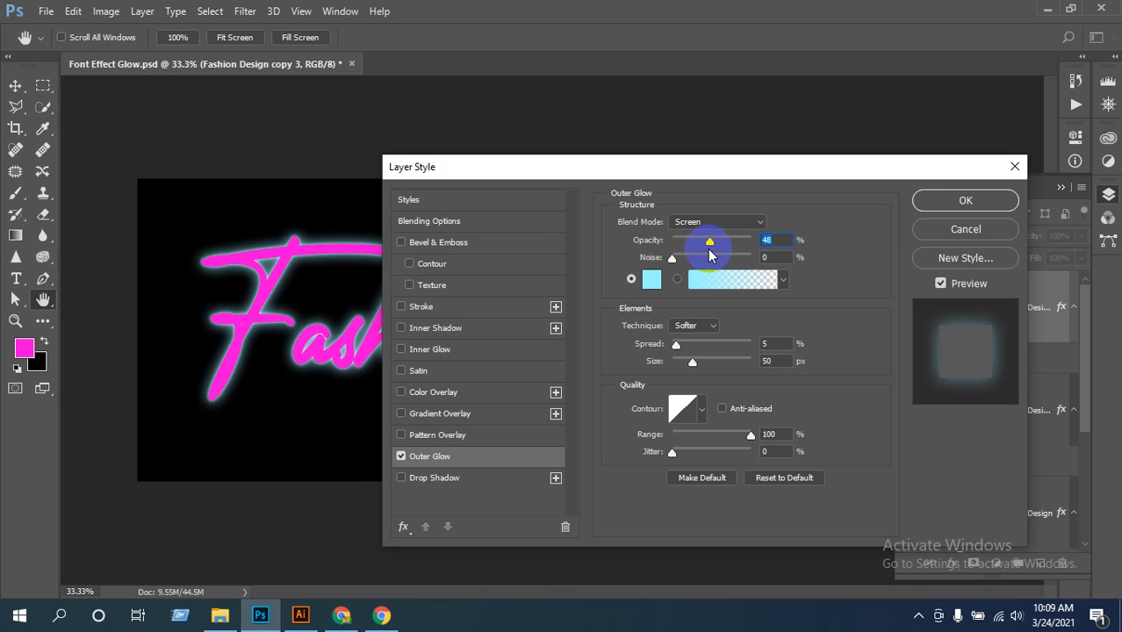
{"action": "left_click", "coordinate": [940, 200]}
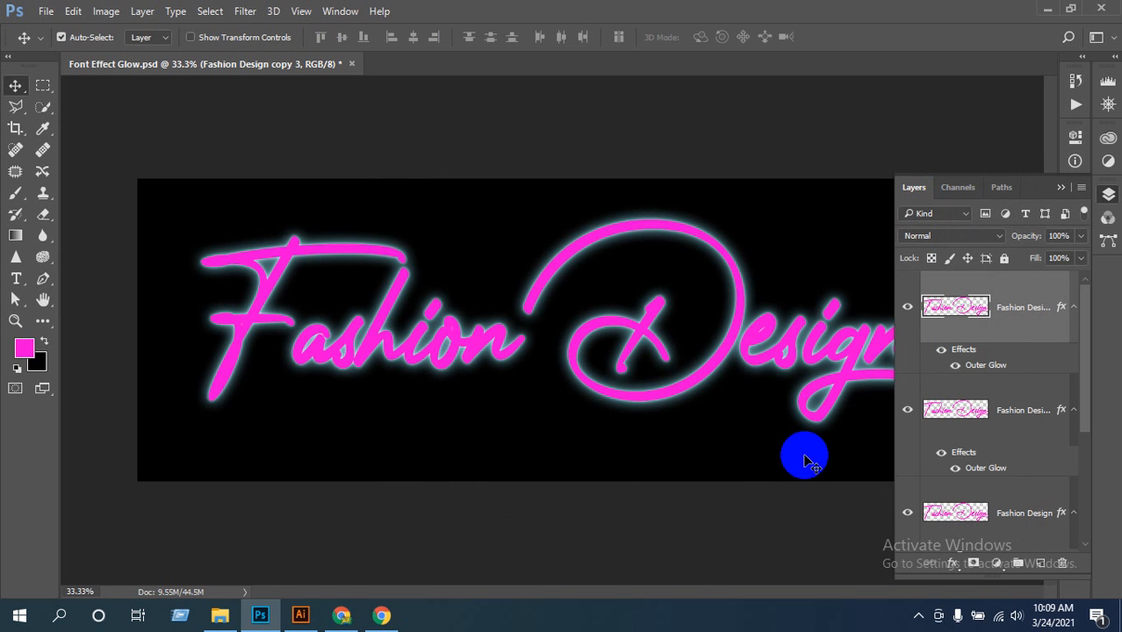
{"action": "left_click", "coordinate": [674, 339], "text": "ctrl+alt"}
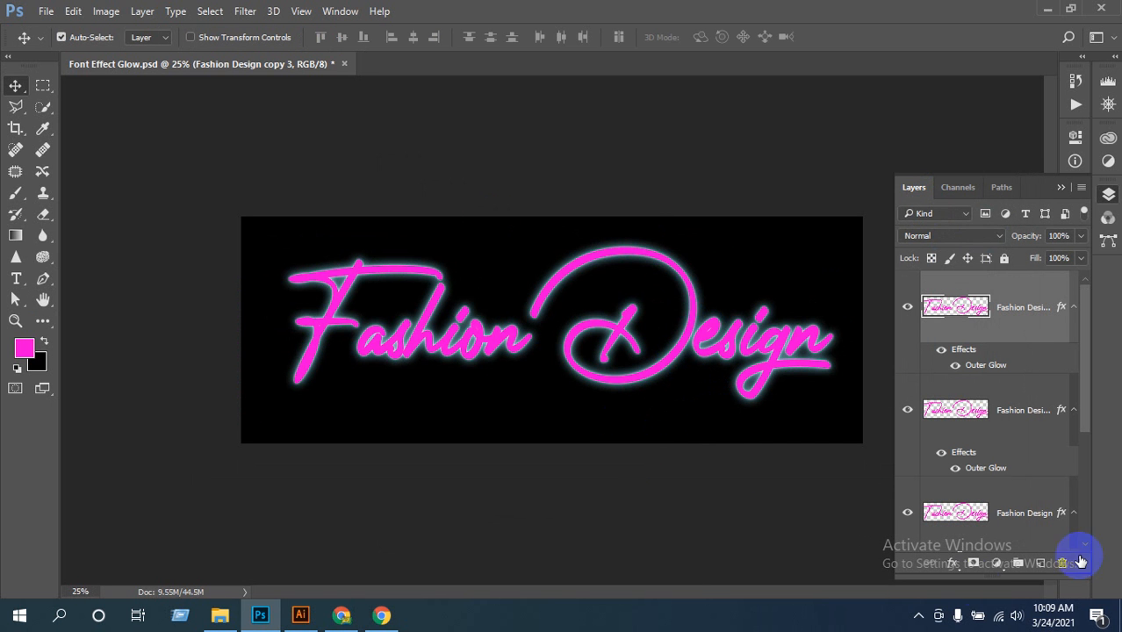
{"action": "scroll", "coordinate": [939, 351], "scroll_direction": "down", "scroll_amount": 3}
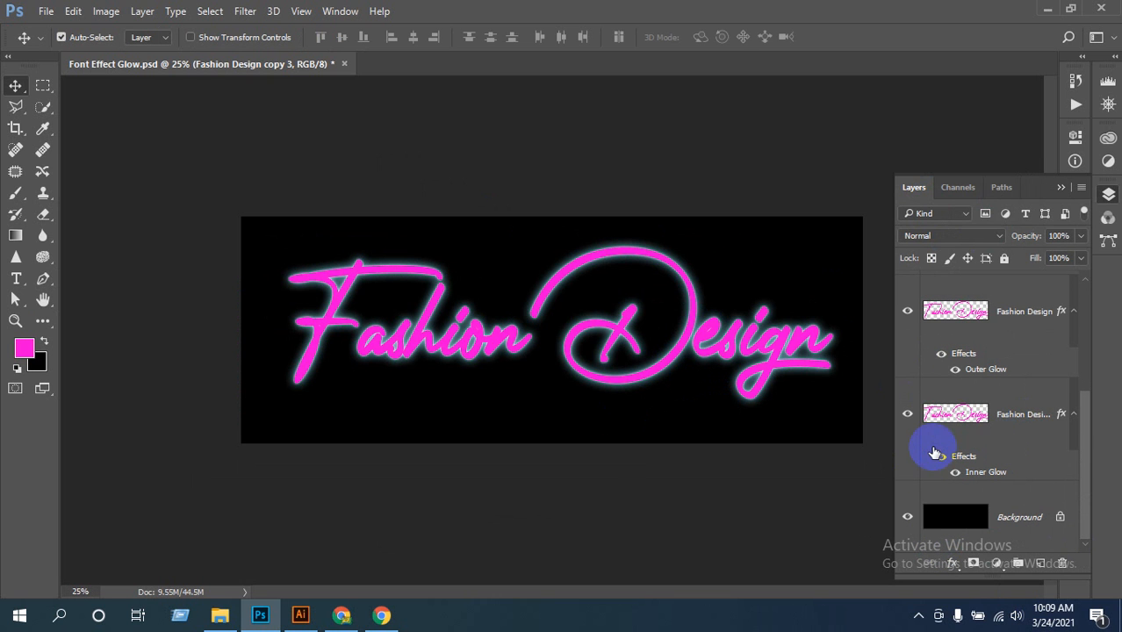
{"action": "scroll", "coordinate": [913, 404], "scroll_direction": "up", "scroll_amount": 3}
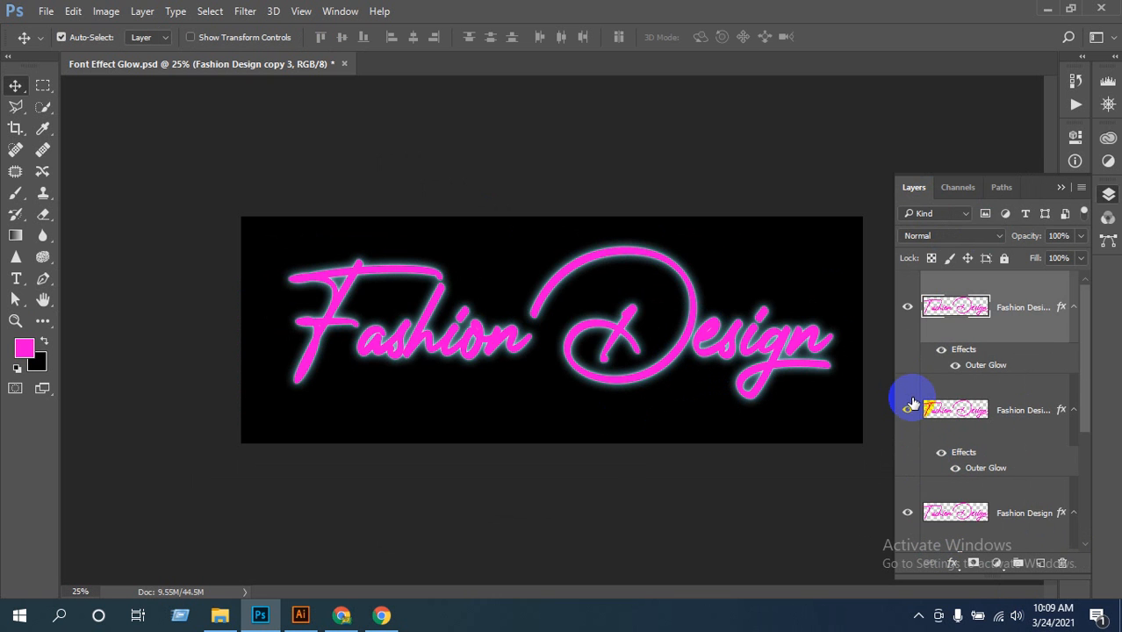
{"action": "scroll", "coordinate": [913, 404], "scroll_direction": "down", "scroll_amount": 2}
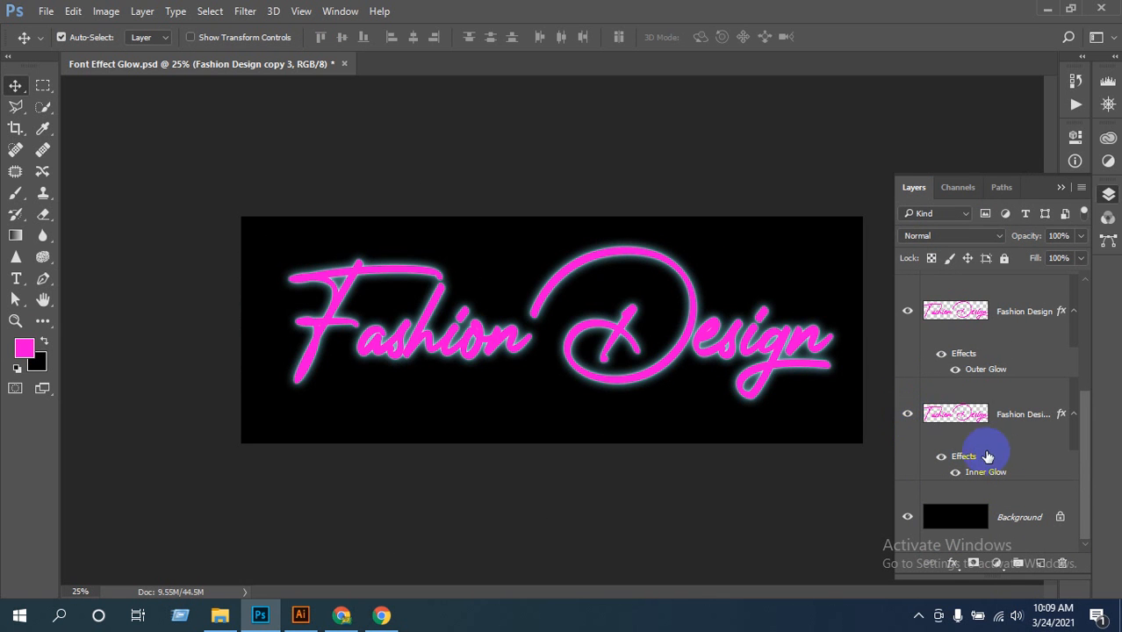
Bring the lettering copy with the Inner Glow effect to the front of the layer stack
{"action": "scroll", "coordinate": [984, 447], "scroll_direction": "up", "scroll_amount": 3}
{"action": "scroll", "coordinate": [1003, 488], "scroll_direction": "down", "scroll_amount": 3}
{"action": "left_click", "coordinate": [1025, 427]}
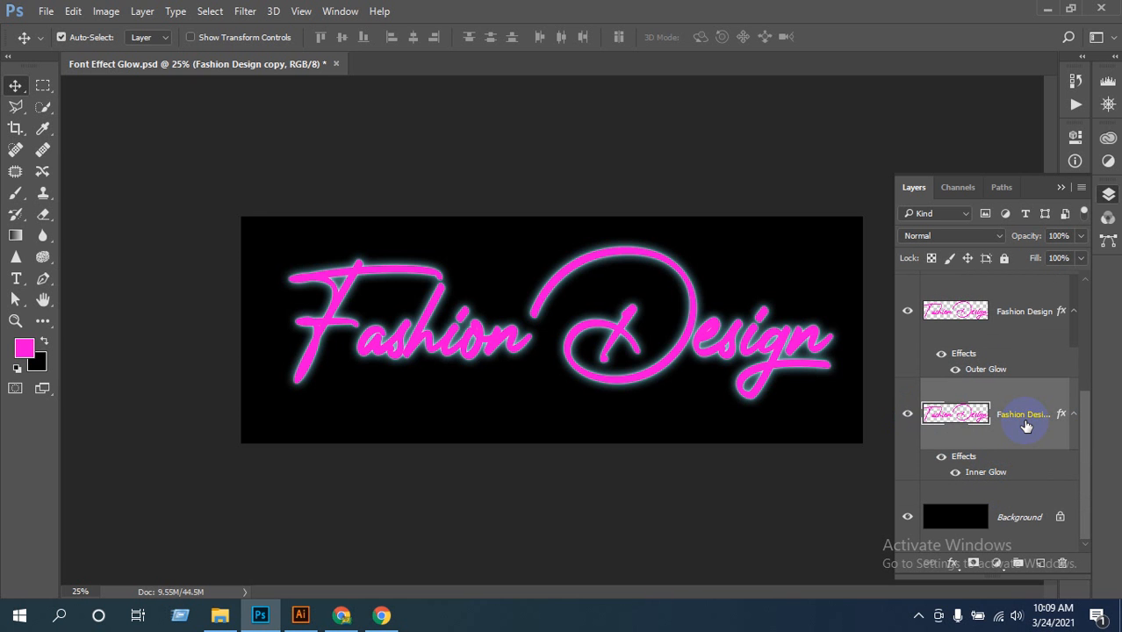
{"action": "key", "text": "ctrl"}
{"action": "key", "text": "ctrl+shift+]"}
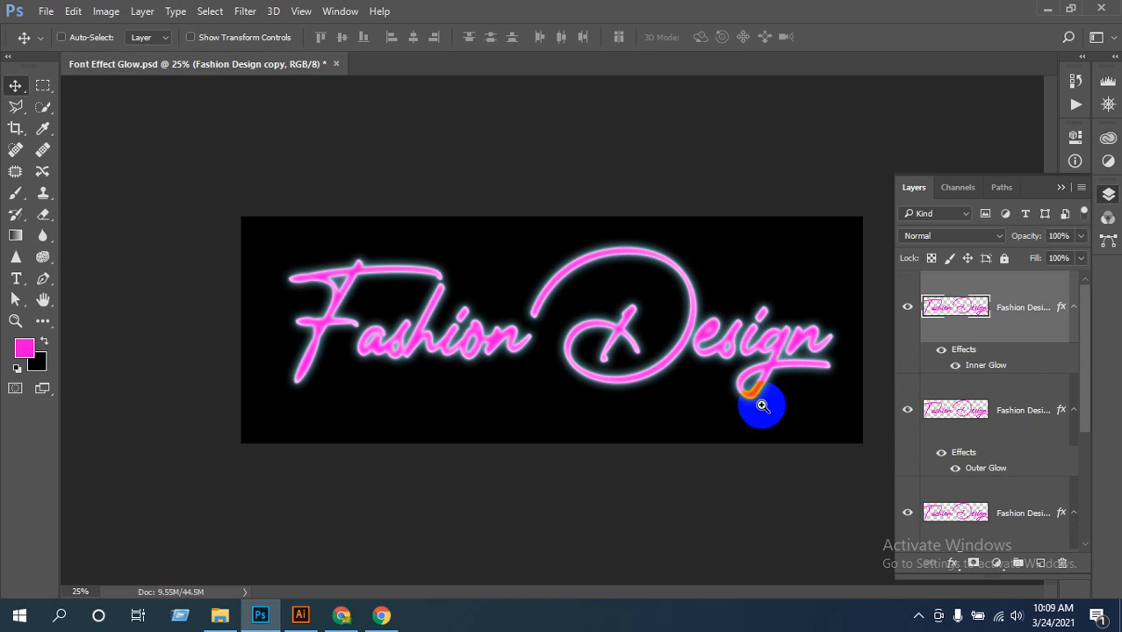
Compare the lettering up close with the Inner Glow copy hidden and shown
{"action": "left_click", "coordinate": [547, 350], "text": "ctrl"}
{"action": "left_click", "coordinate": [547, 354], "text": "ctrl"}
{"action": "left_click", "coordinate": [547, 354], "text": "ctrl"}
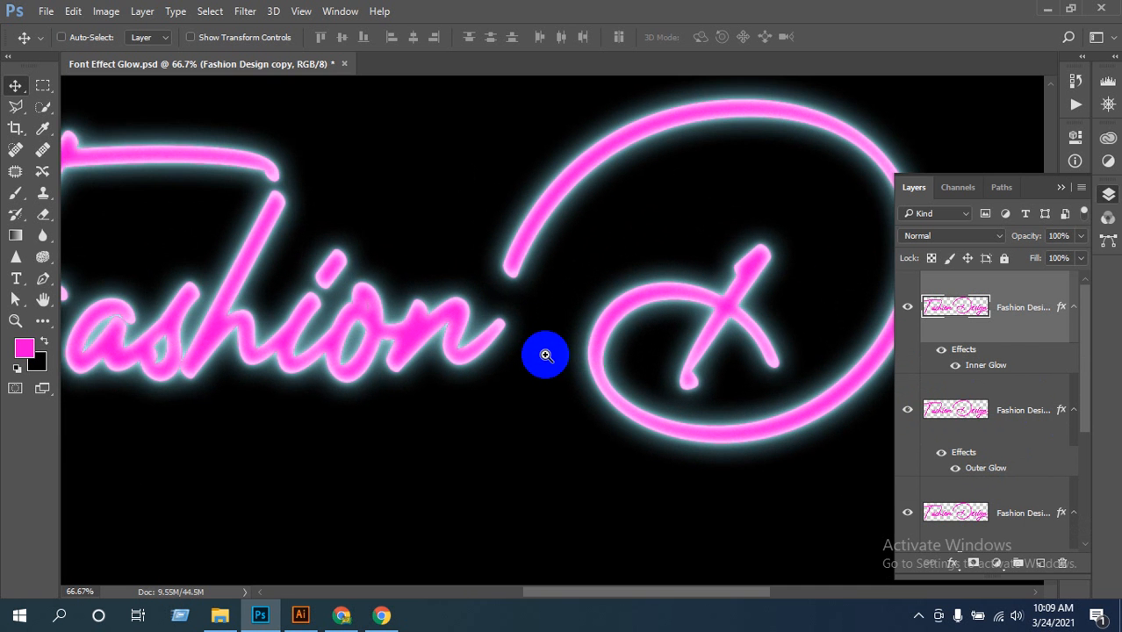
{"action": "left_click", "coordinate": [907, 316]}
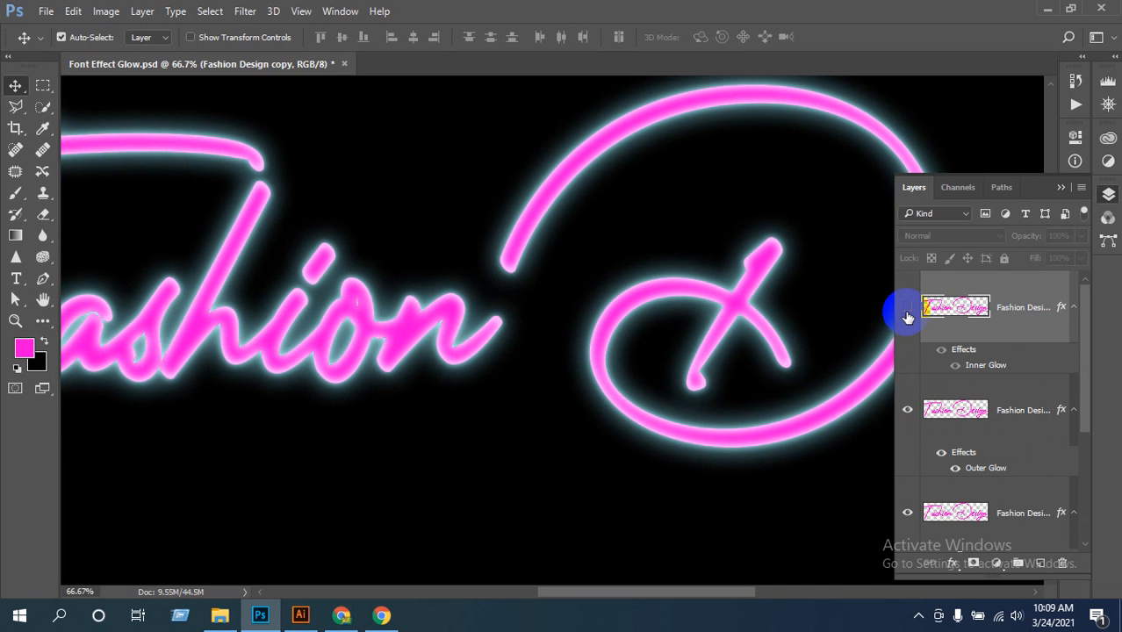
{"action": "left_click", "coordinate": [907, 315]}
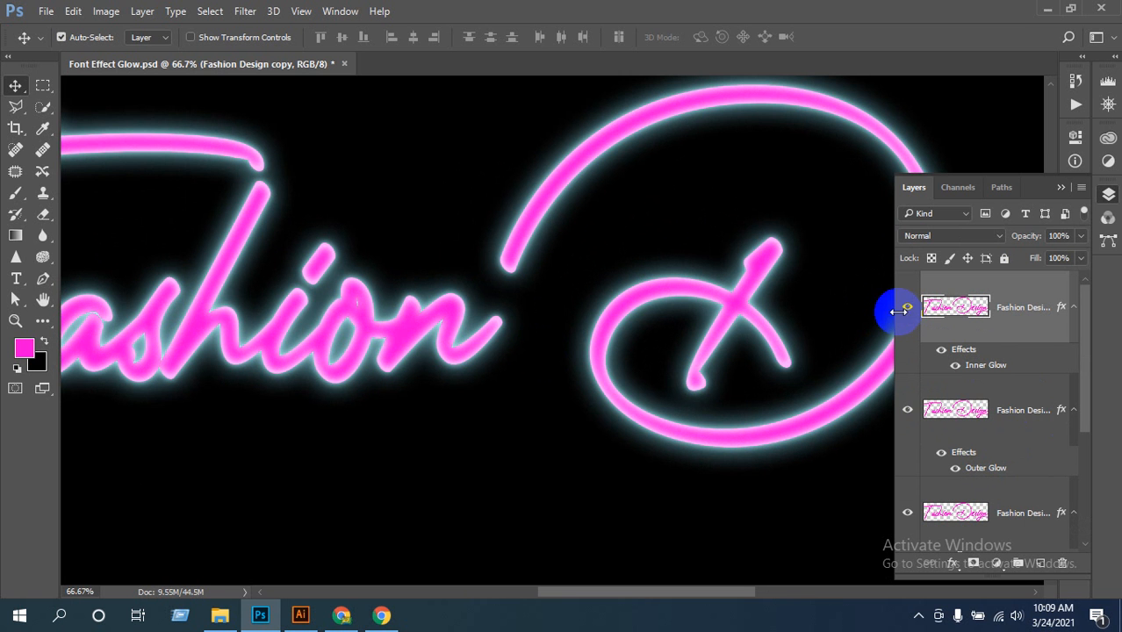
{"action": "left_click", "coordinate": [506, 417], "text": "ctrl+alt"}
{"action": "left_click", "coordinate": [508, 416], "text": "ctrl+alt"}
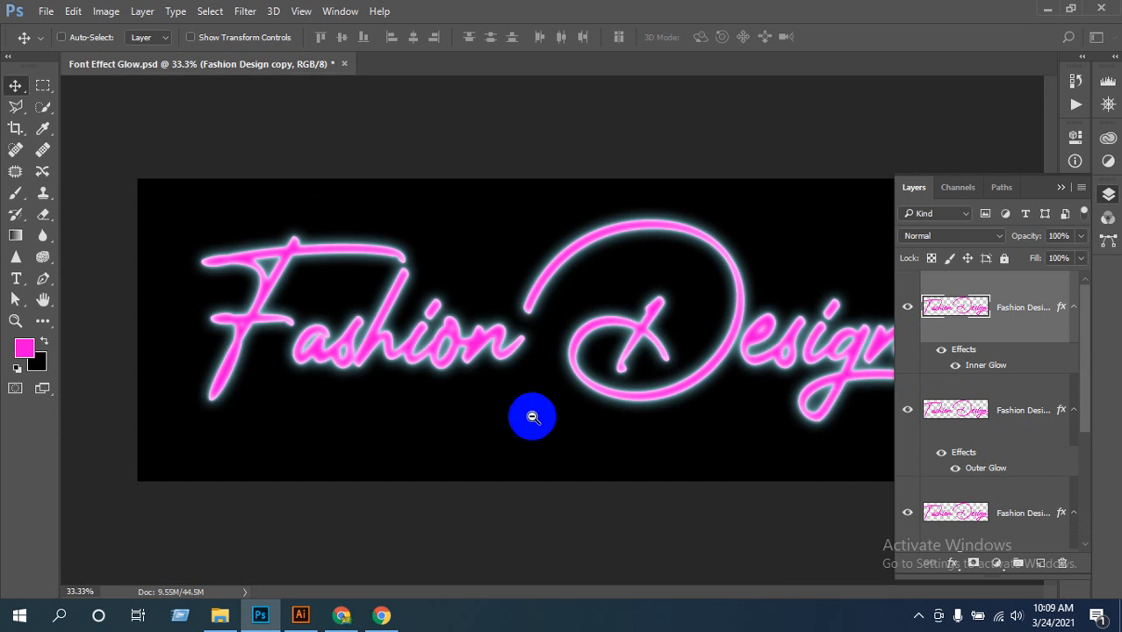
{"action": "left_click", "coordinate": [678, 444], "text": "ctrl+alt"}
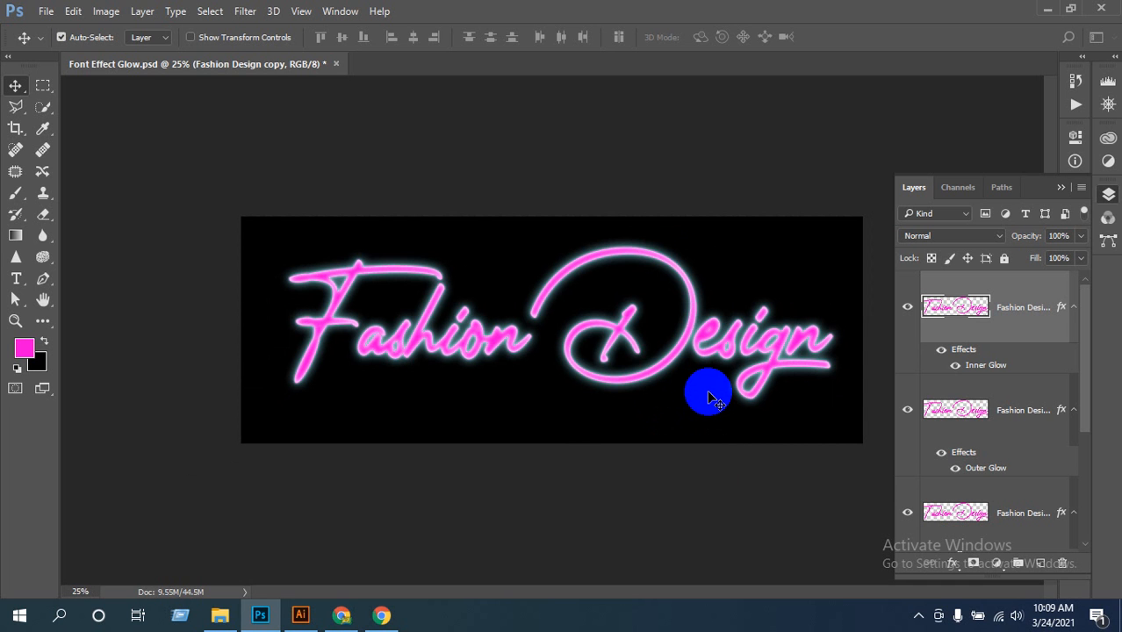
Hide the Inner Glow copy and examine the edges of the lettering's outer glow at high magnification
{"action": "left_click", "coordinate": [907, 307]}
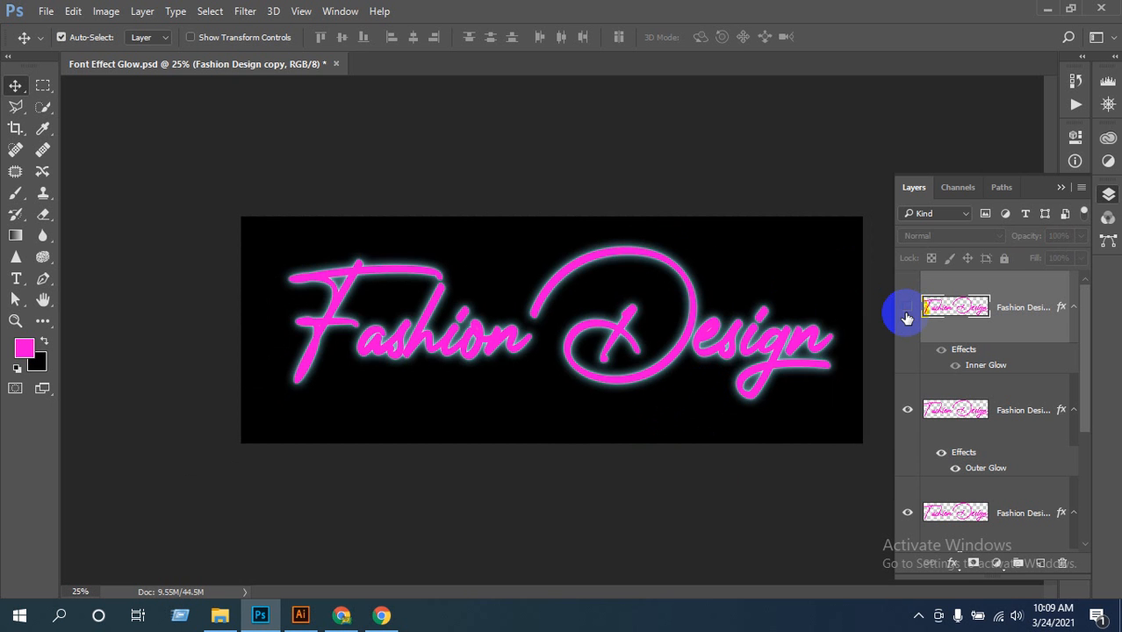
{"action": "left_click", "coordinate": [585, 383], "text": "ctrl"}
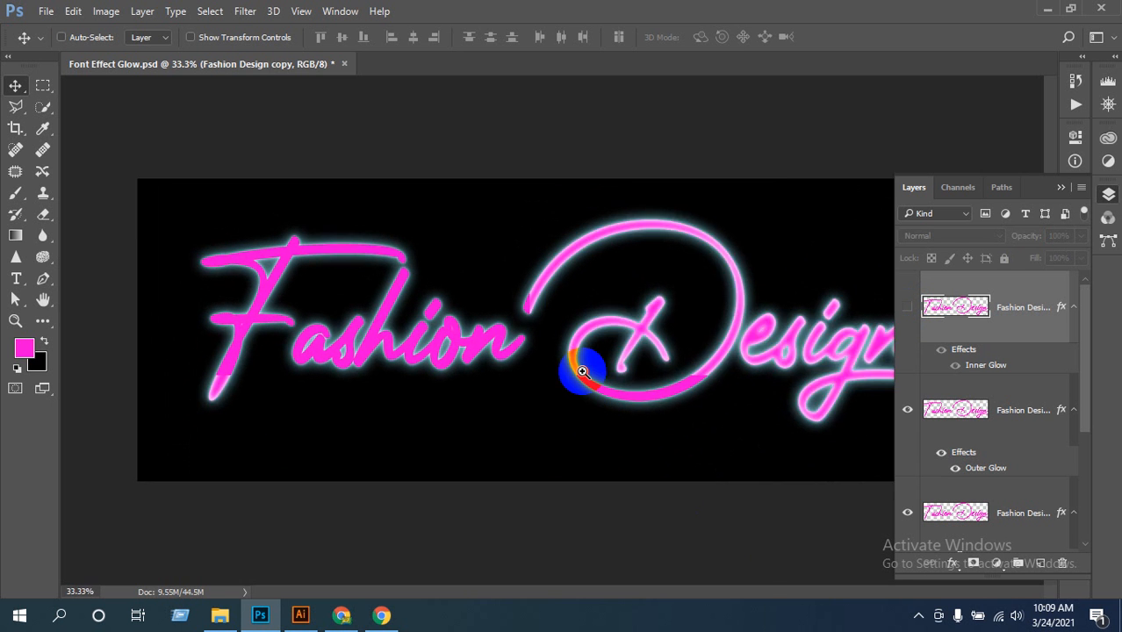
{"action": "left_click", "coordinate": [581, 370], "text": "ctrl"}
{"action": "left_click", "coordinate": [581, 370], "text": "ctrl"}
{"action": "left_click", "coordinate": [489, 344], "text": "ctrl"}
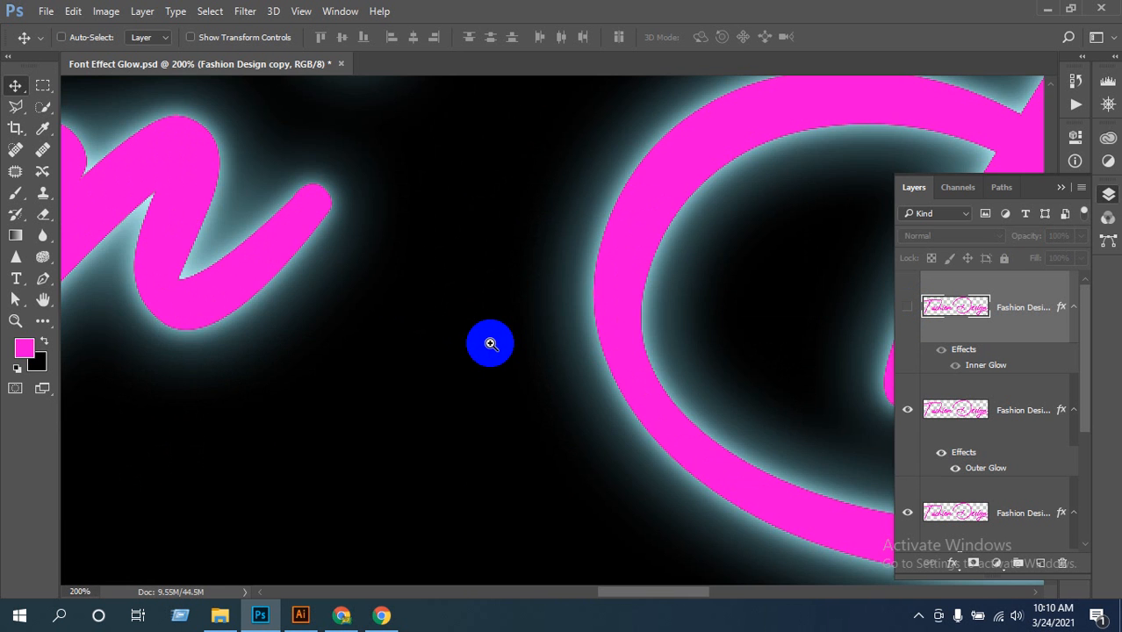
{"action": "left_click", "coordinate": [491, 344], "text": "alt"}
{"action": "left_click", "coordinate": [491, 343], "text": "alt"}
{"action": "left_click", "coordinate": [491, 343], "text": "alt"}
{"action": "left_click", "coordinate": [491, 343], "text": "alt"}
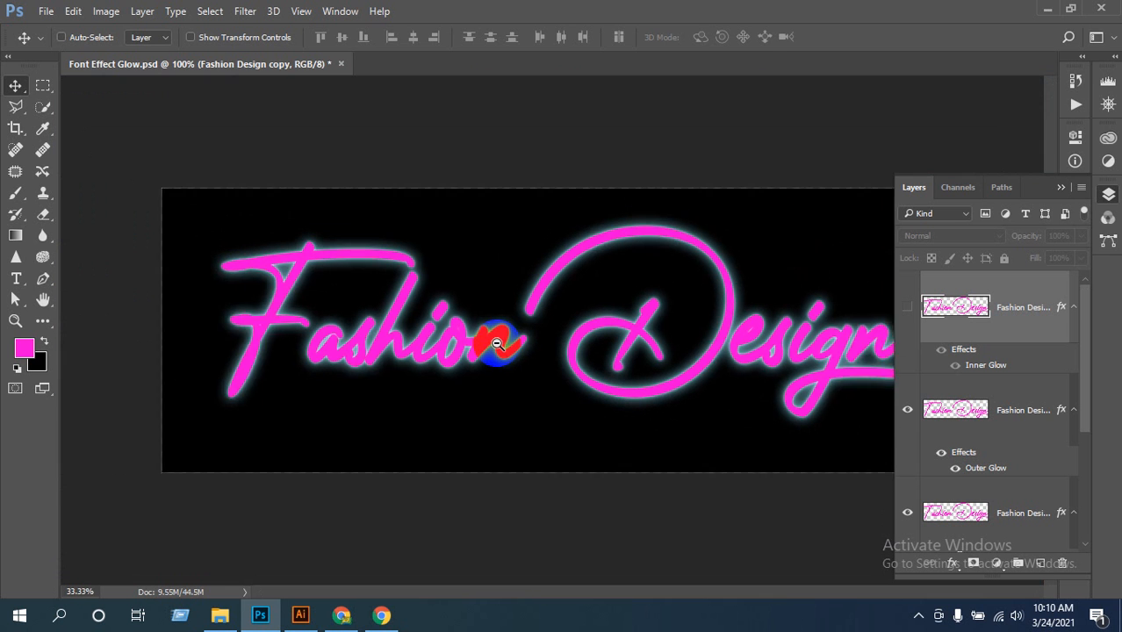
{"action": "left_click", "coordinate": [487, 338], "text": "alt"}
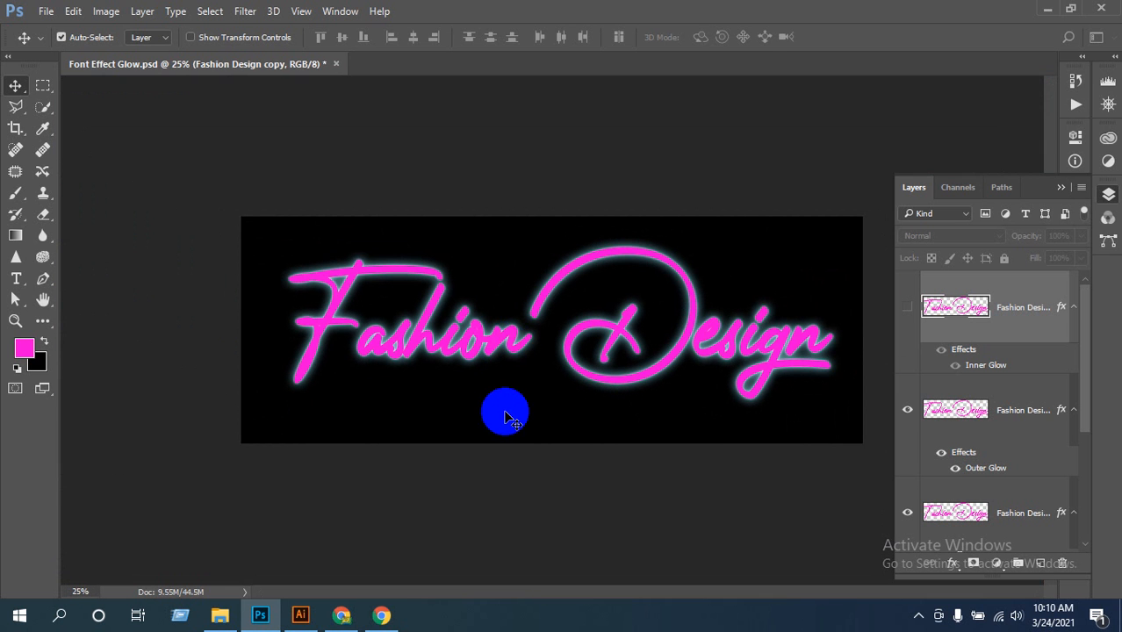
Switch to the Google Meet call in Chrome and review its full participant list
{"action": "left_click", "coordinate": [342, 615]}
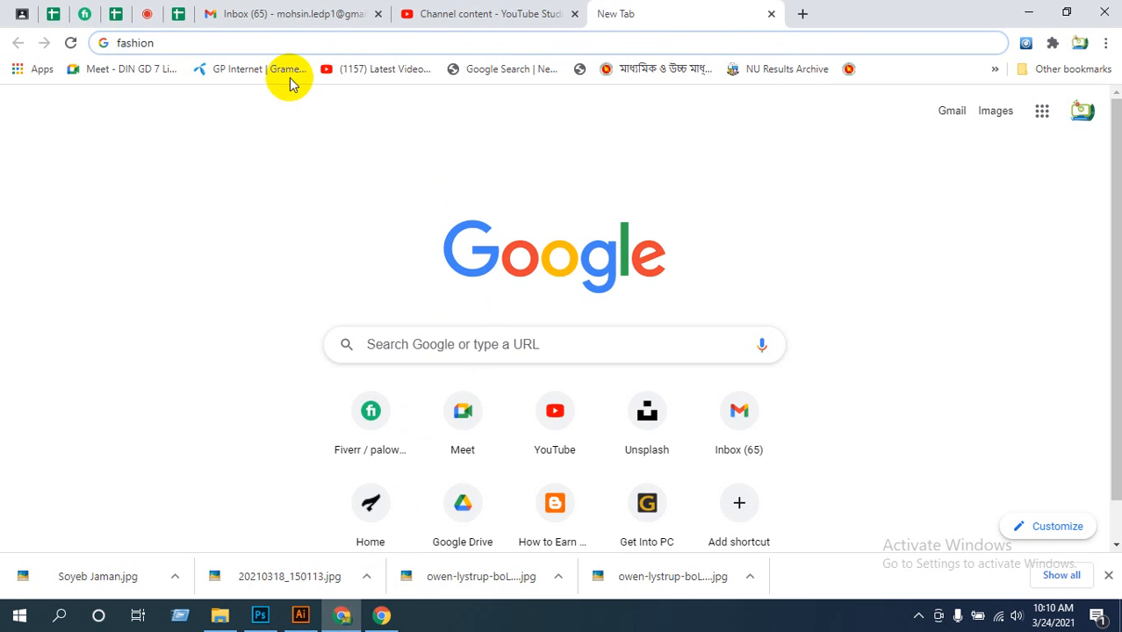
{"action": "left_click", "coordinate": [147, 10]}
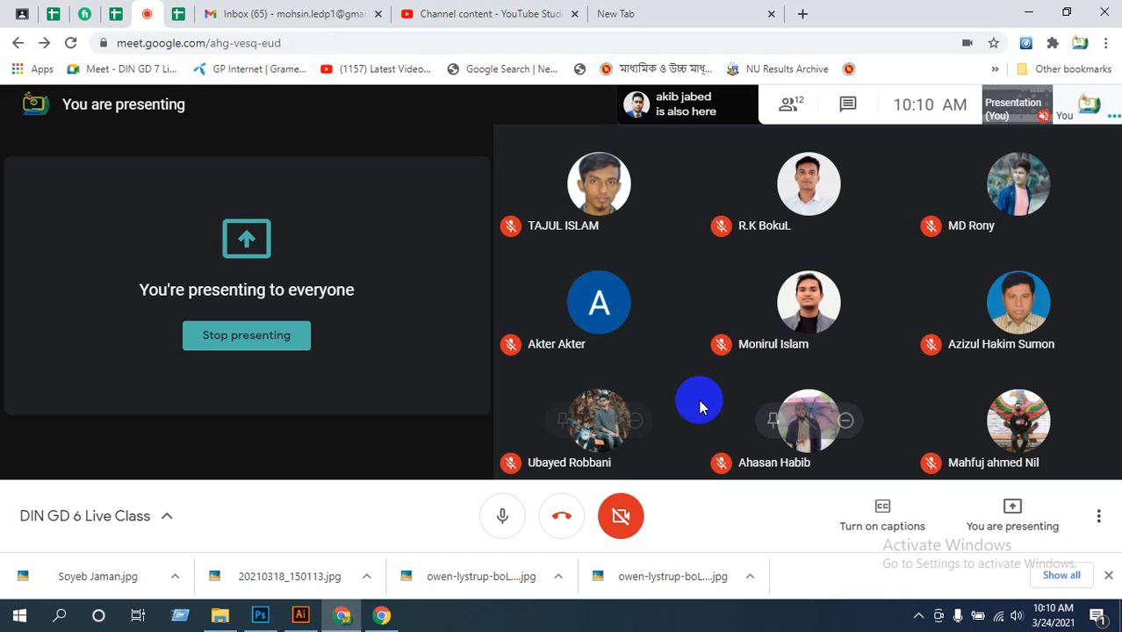
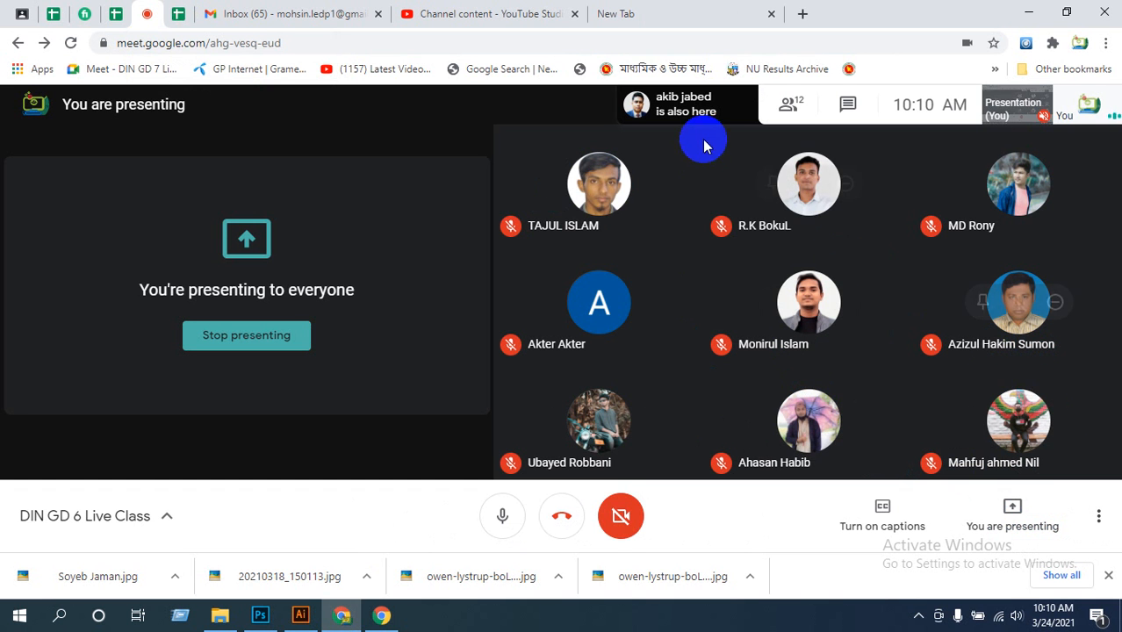
{"action": "left_click", "coordinate": [790, 110]}
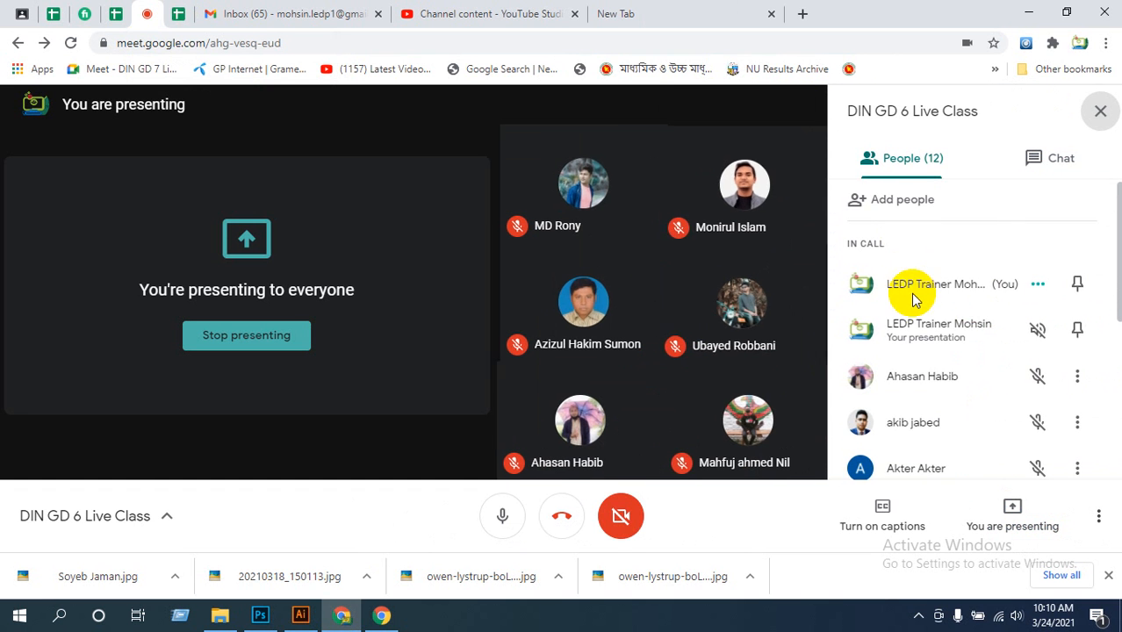
{"action": "scroll", "coordinate": [914, 299], "scroll_direction": "down", "scroll_amount": 5}
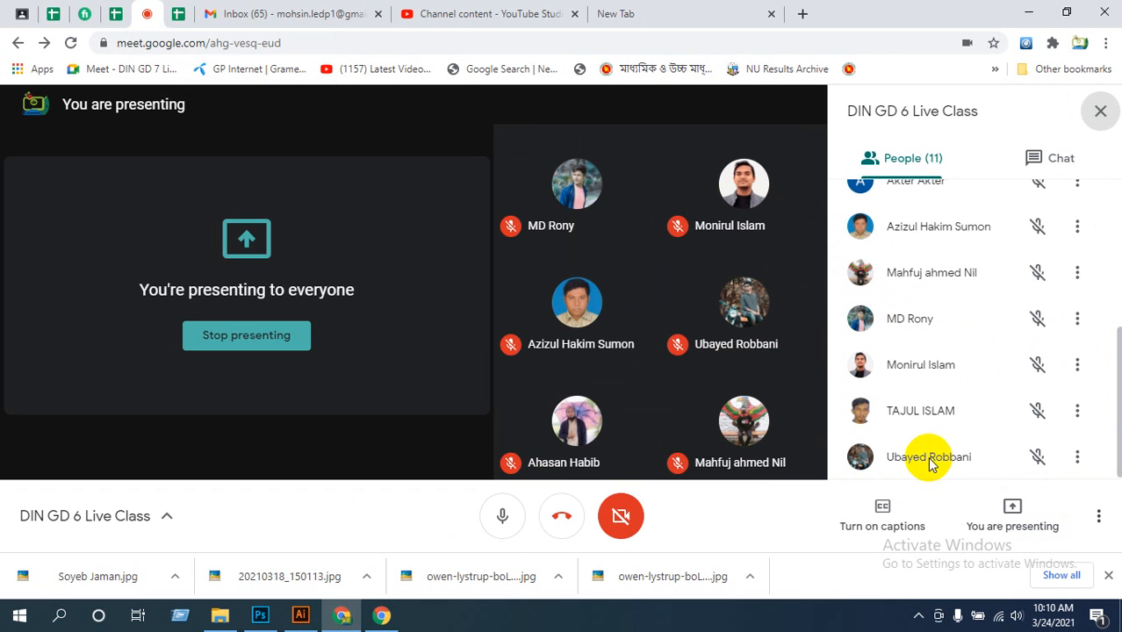
{"action": "scroll", "coordinate": [929, 390], "scroll_direction": "up", "scroll_amount": 3}
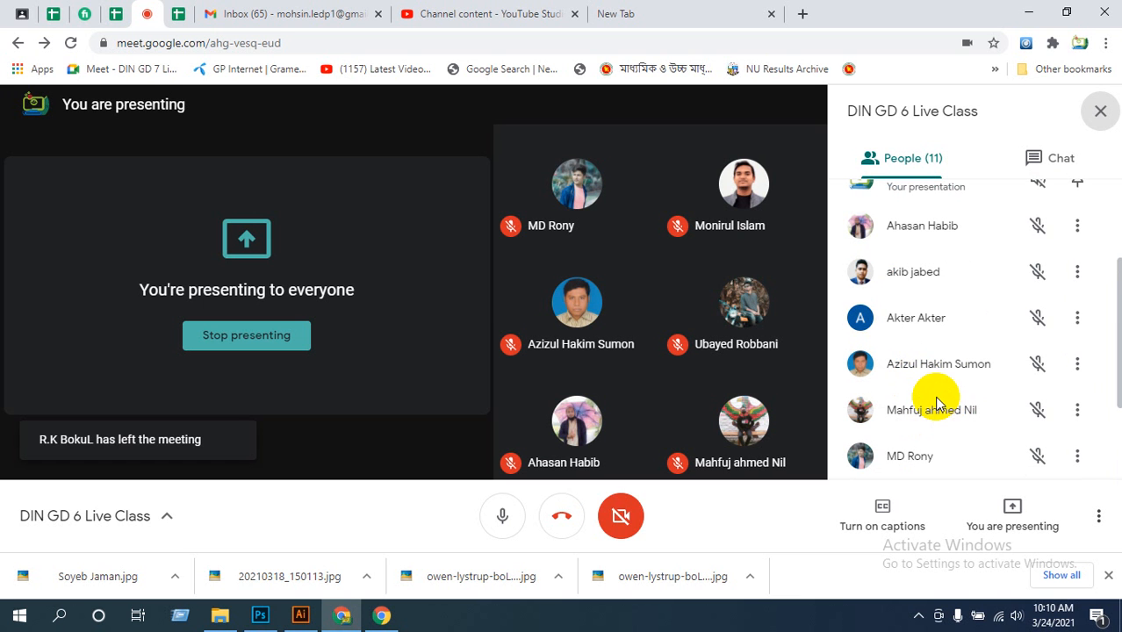
{"action": "scroll", "coordinate": [936, 404], "scroll_direction": "up", "scroll_amount": 3}
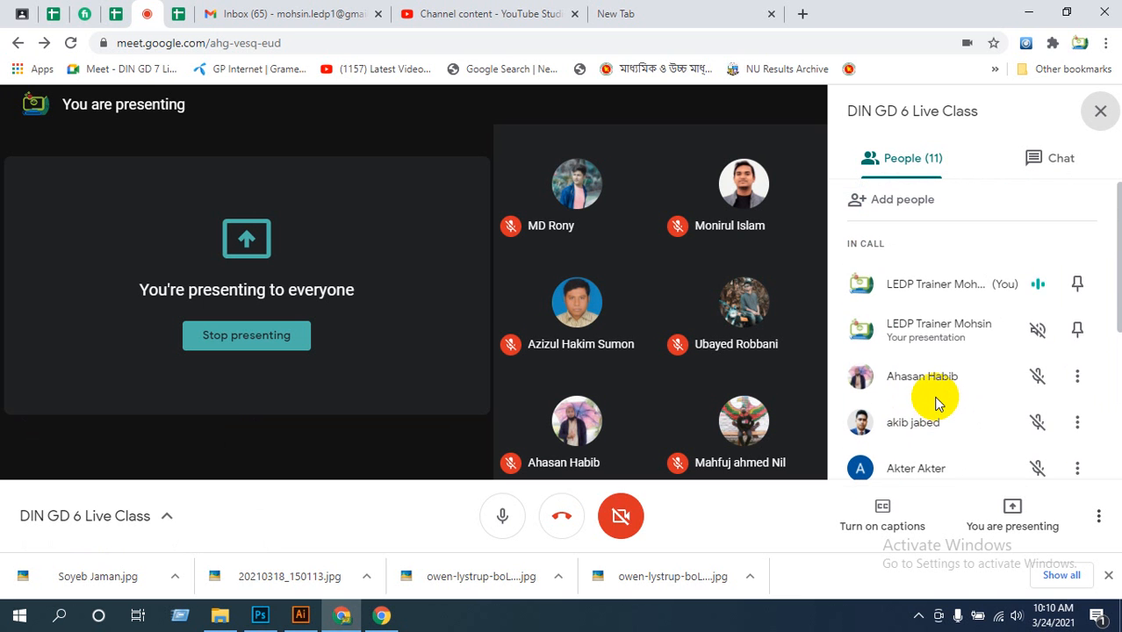
In the Google Sheets attendance sheet, mark the student in row 17 as Present for 24 Mar 2021
{"action": "left_click", "coordinate": [115, 14]}
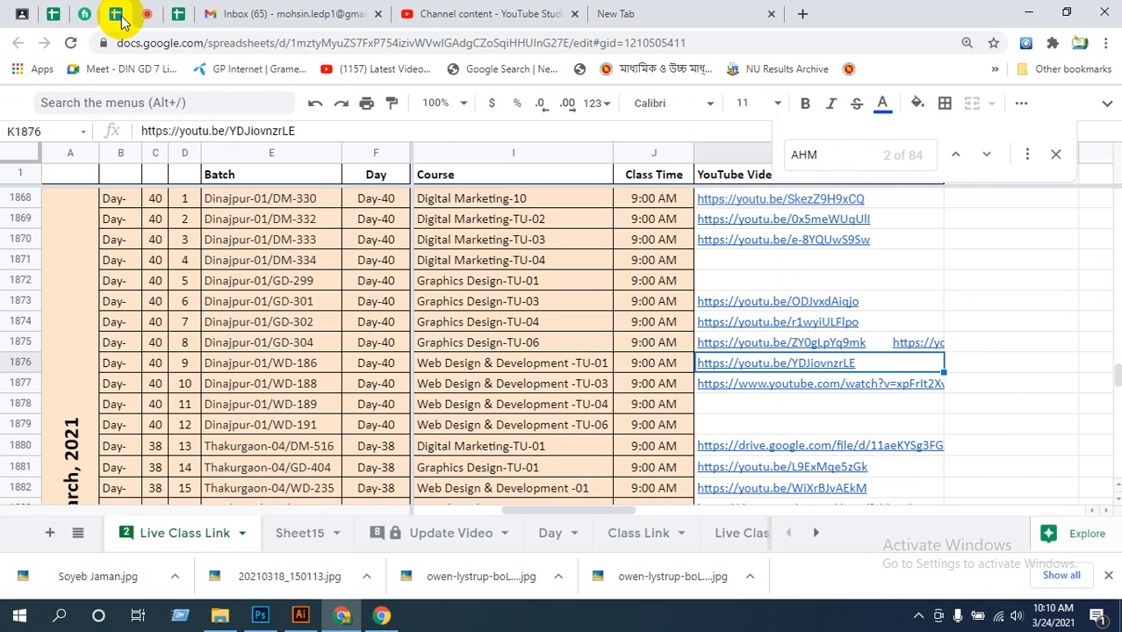
{"action": "scroll", "coordinate": [381, 296], "scroll_direction": "down", "scroll_amount": 2}
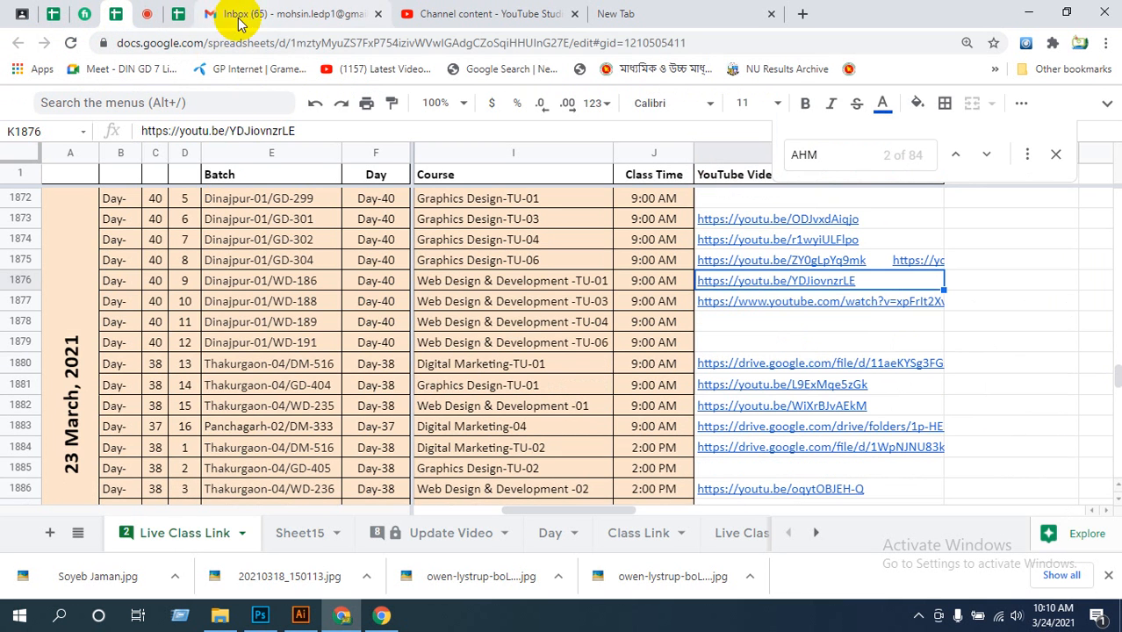
{"action": "left_click", "coordinate": [180, 15]}
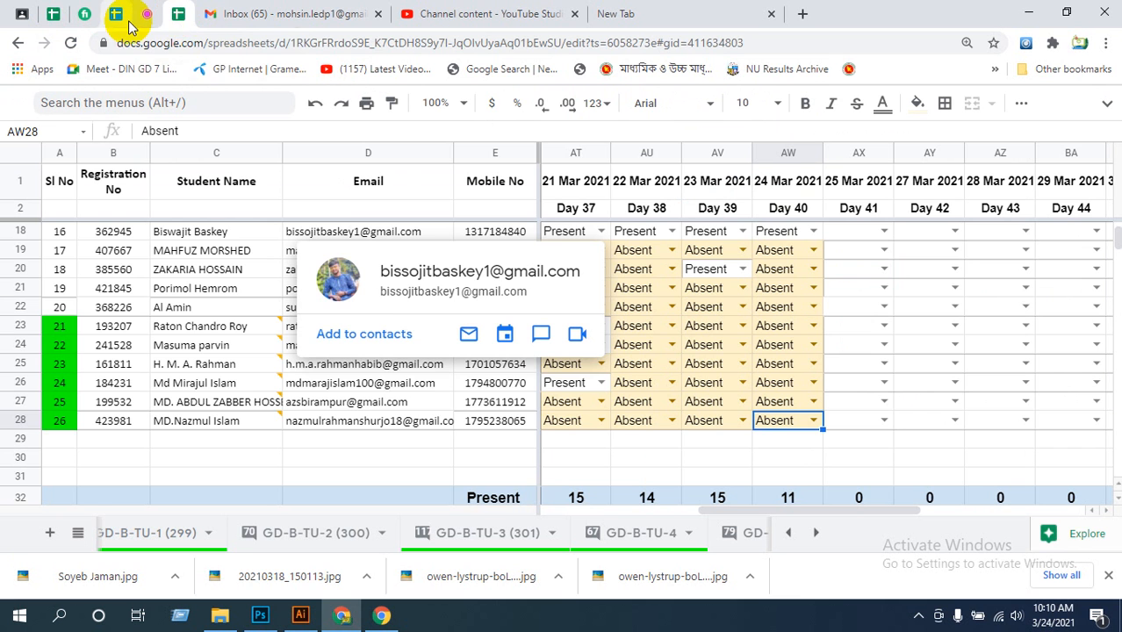
{"action": "scroll", "coordinate": [824, 401], "scroll_direction": "up", "scroll_amount": 5}
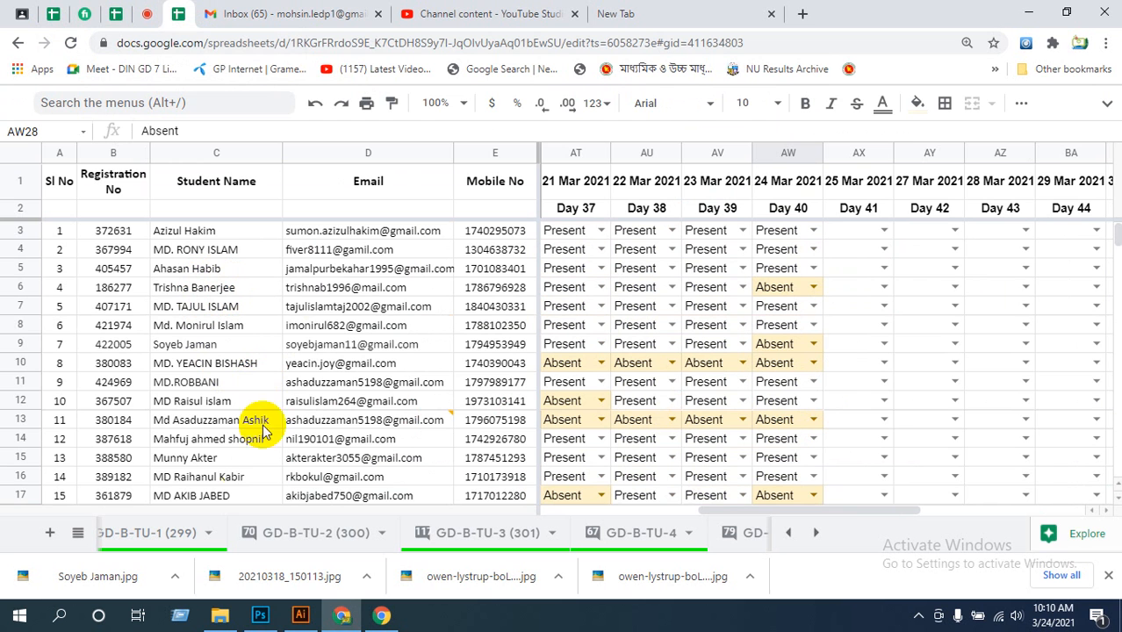
{"action": "left_click", "coordinate": [814, 497]}
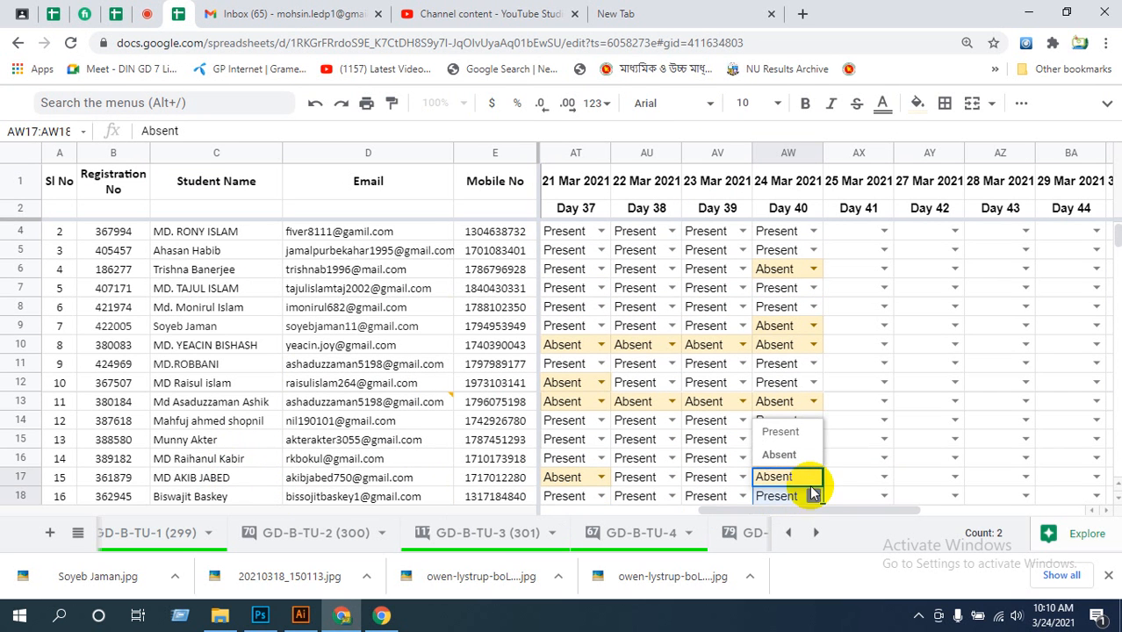
{"action": "left_click", "coordinate": [780, 433]}
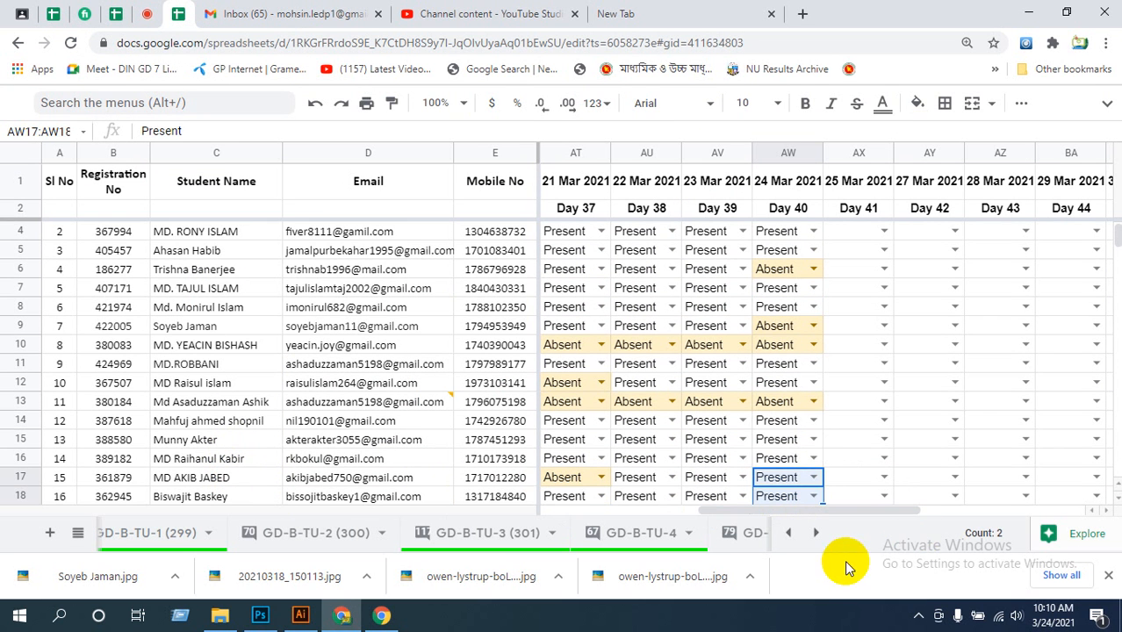
Switch to Illustrator, enlarge the red scribbled hexagon and place it below the artboard
{"action": "left_click", "coordinate": [300, 614]}
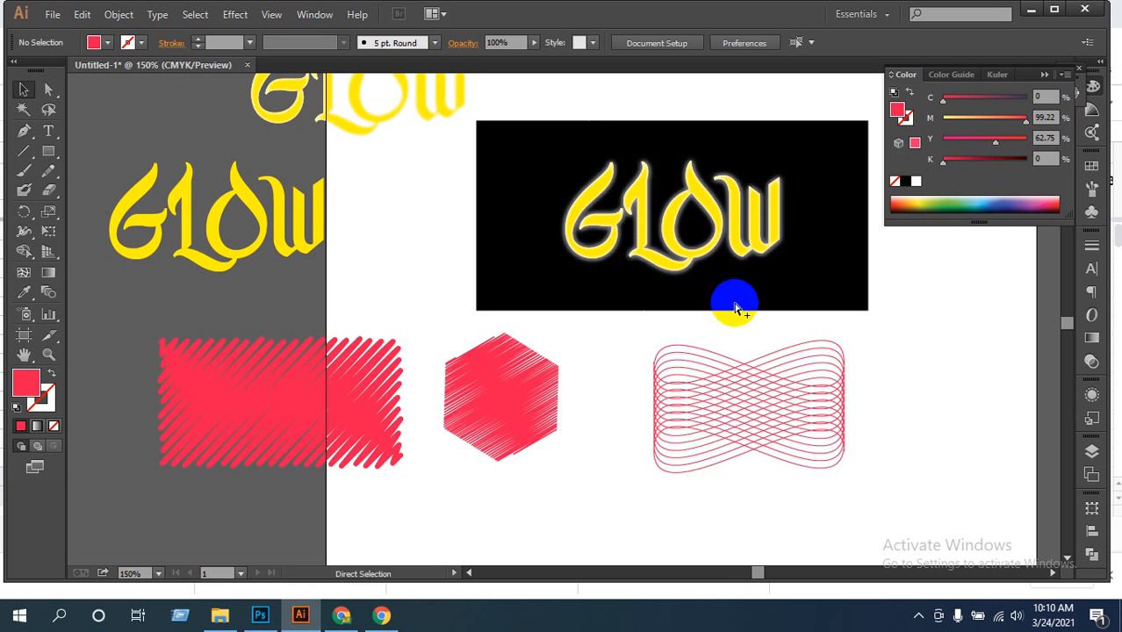
{"action": "left_click", "coordinate": [606, 292], "text": "ctrl+alt"}
{"action": "left_click_drag", "start_coordinate": [740, 543], "coordinate": [722, 531]}
{"action": "left_click_drag", "start_coordinate": [133, 93], "coordinate": [699, 458]}
{"action": "left_click", "coordinate": [523, 393]}
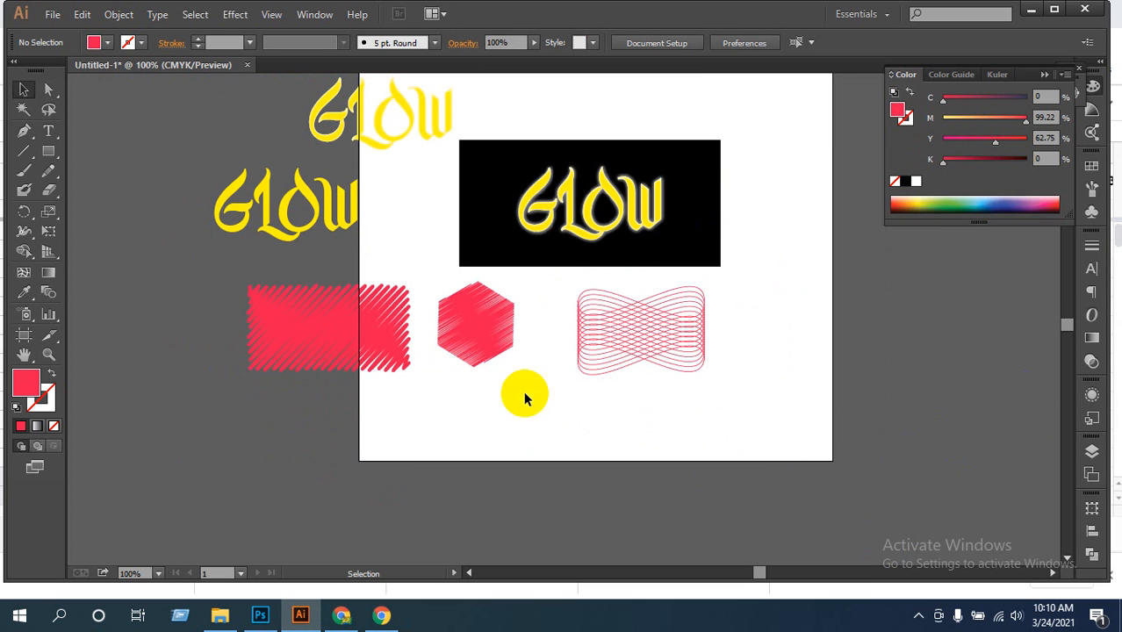
{"action": "left_click_drag", "start_coordinate": [470, 330], "coordinate": [230, 500]}
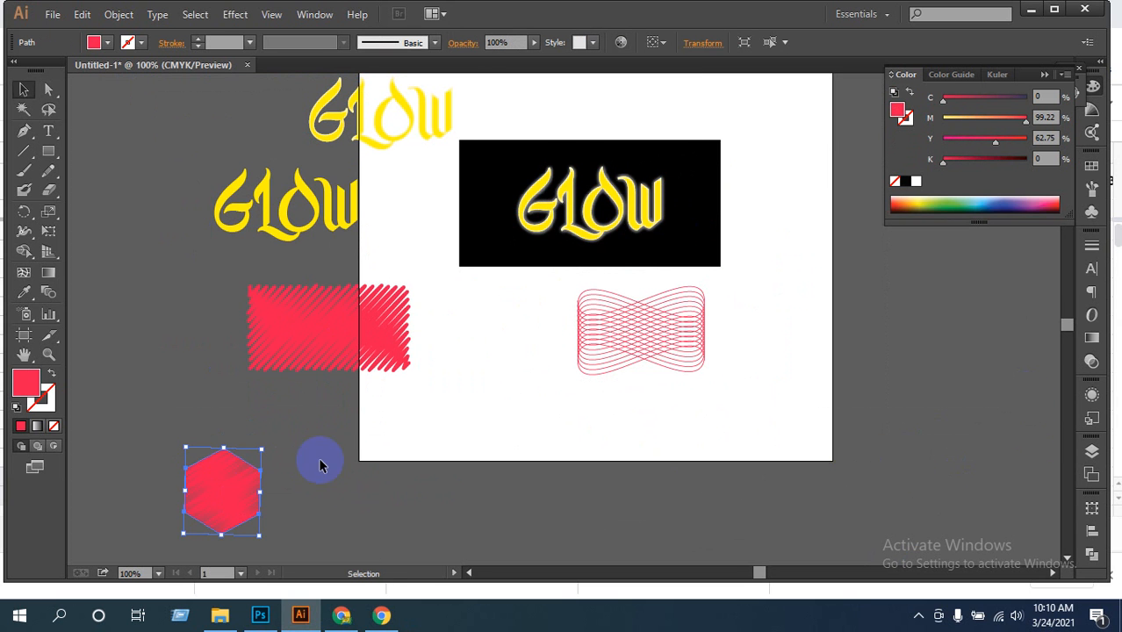
{"action": "left_click_drag", "start_coordinate": [257, 536], "coordinate": [360, 540]}
{"action": "left_click", "coordinate": [419, 400]}
{"action": "key", "text": "ctrl+minus"}
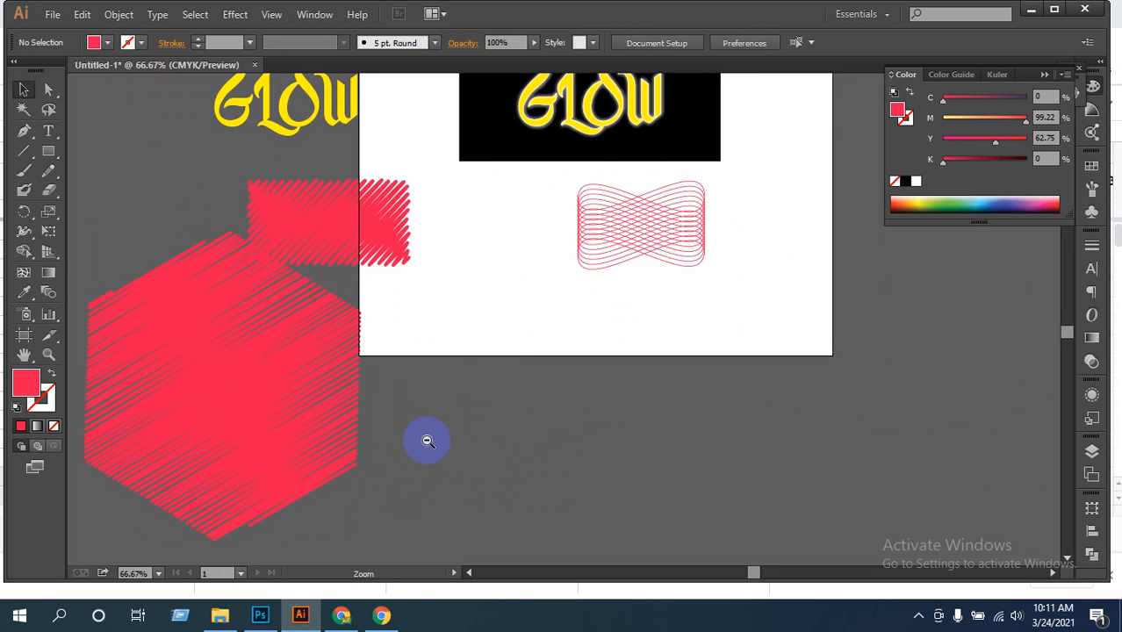
{"action": "left_click_drag", "start_coordinate": [676, 384], "coordinate": [514, 389]}
{"action": "left_click_drag", "start_coordinate": [332, 343], "coordinate": [527, 427]}
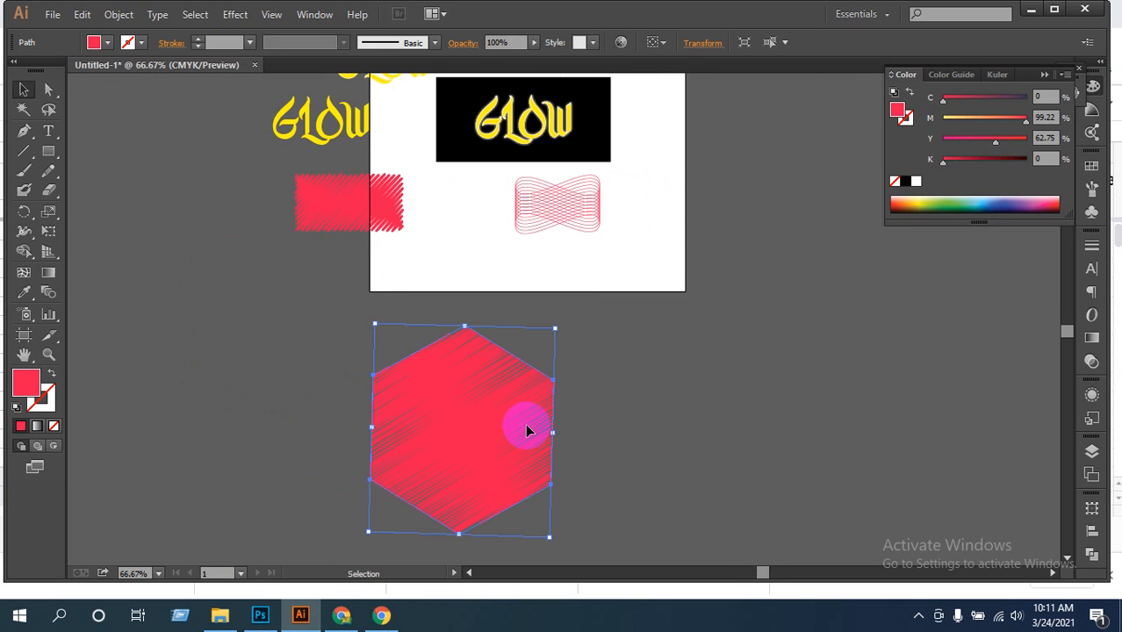
Add the text "Patern" in the empty area near the artboard's upper edge
{"action": "left_click_drag", "start_coordinate": [639, 279], "coordinate": [628, 498]}
{"action": "left_click", "coordinate": [48, 131]}
{"action": "left_click", "coordinate": [451, 202]}
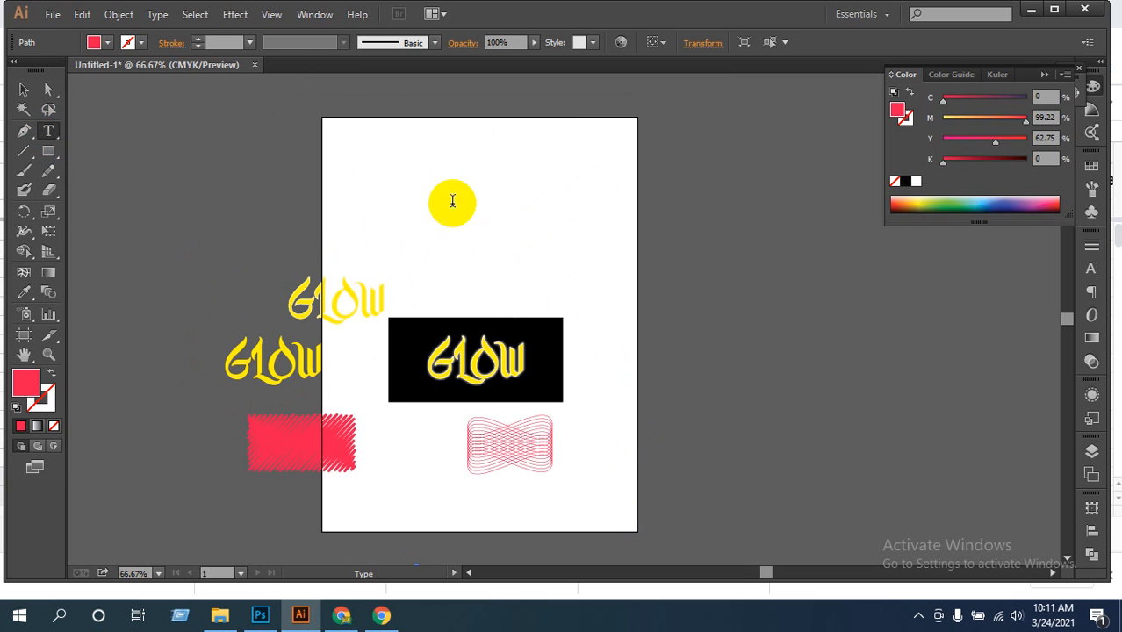
{"action": "type", "text": "Patern"}
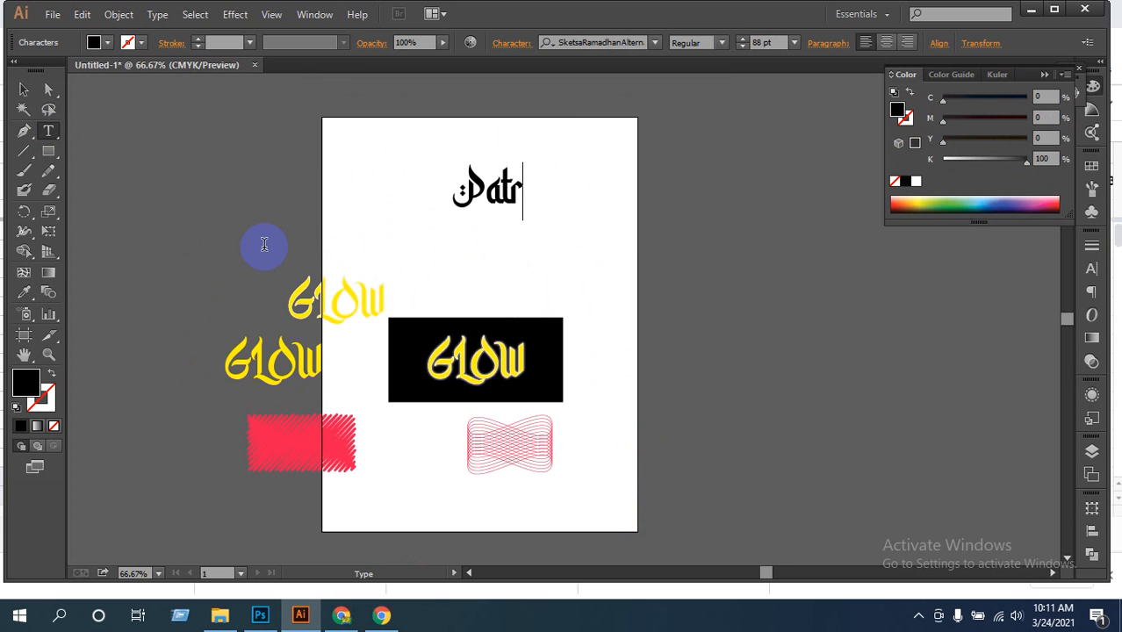
Look for the Pattern commands among the object operations
{"action": "left_click", "coordinate": [48, 9]}
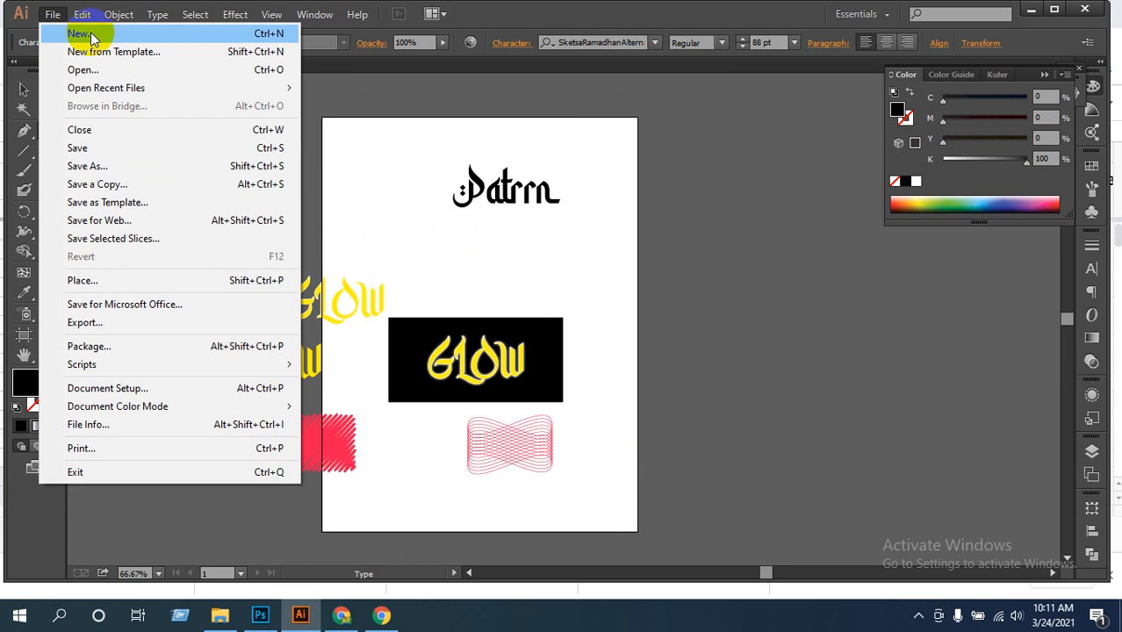
{"action": "mouse_move", "coordinate": [88, 17]}
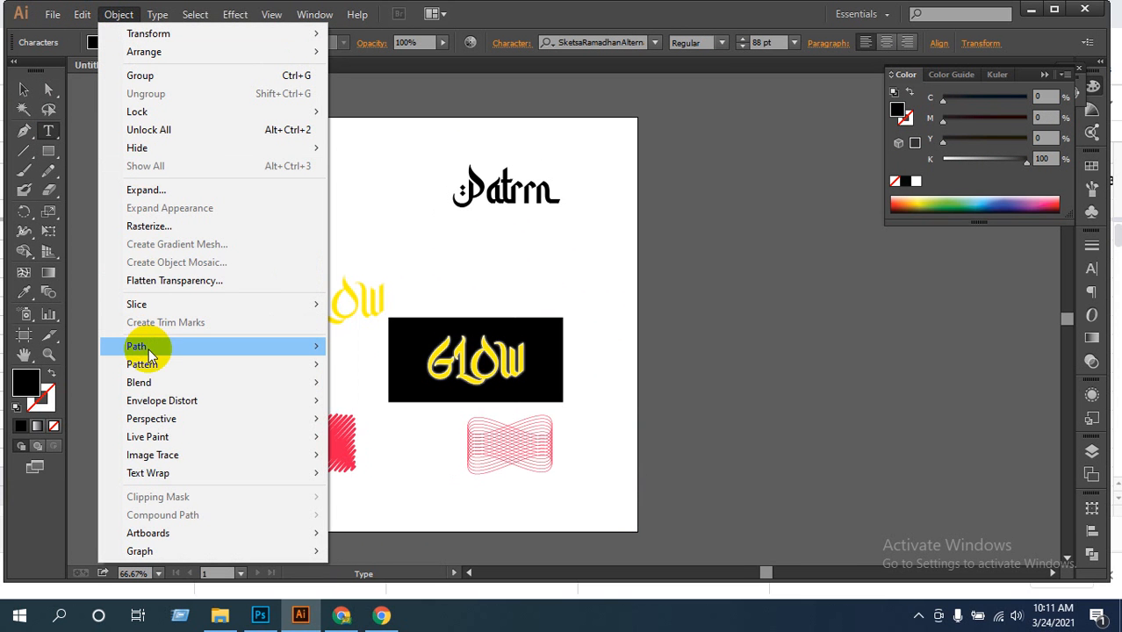
{"action": "mouse_move", "coordinate": [145, 352]}
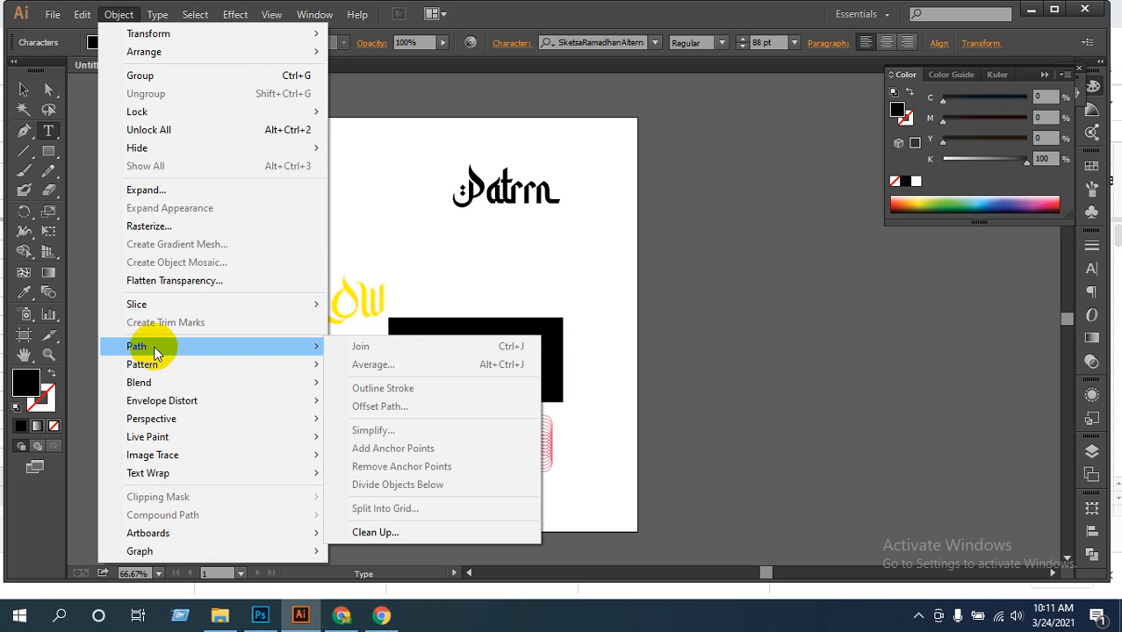
{"action": "left_click", "coordinate": [48, 33]}
{"action": "left_click", "coordinate": [79, 18]}
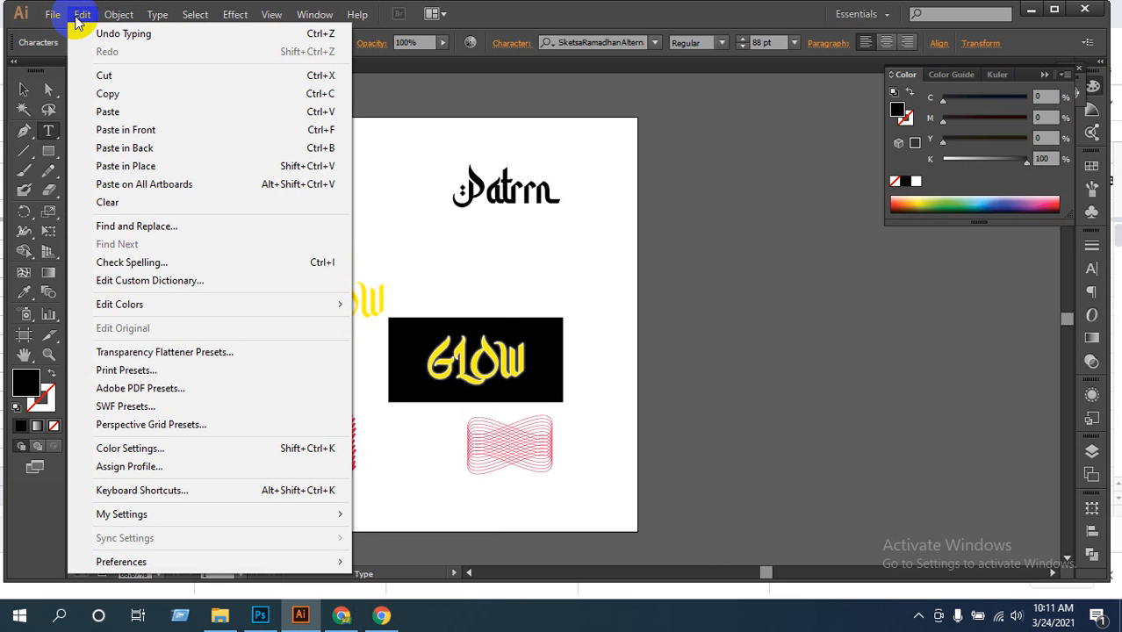
{"action": "mouse_move", "coordinate": [52, 14]}
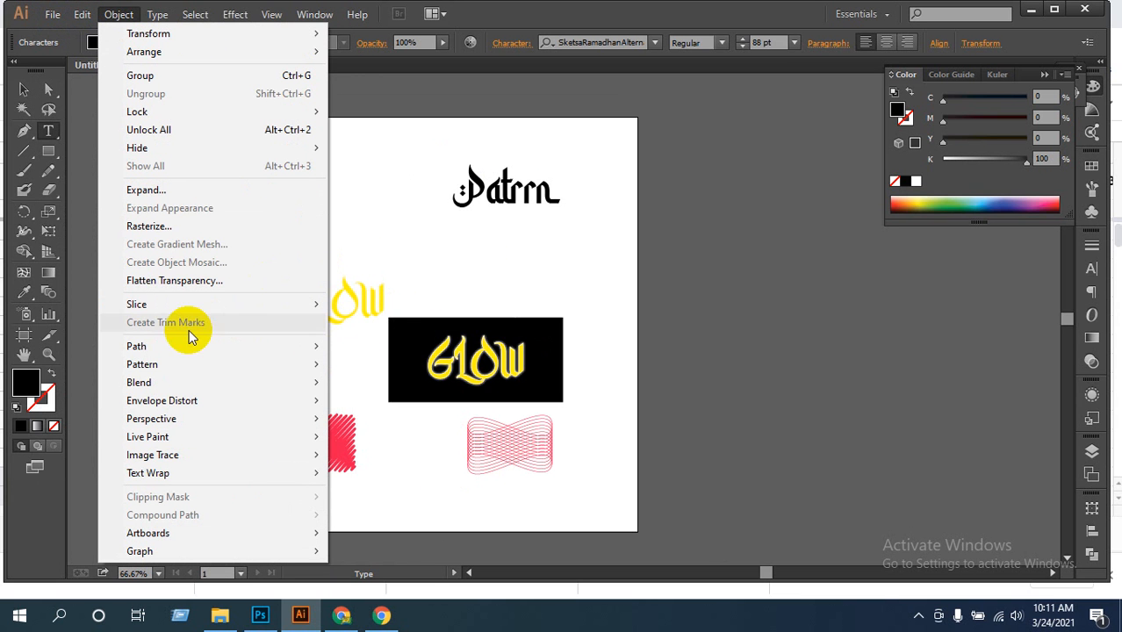
{"action": "mouse_move", "coordinate": [188, 338]}
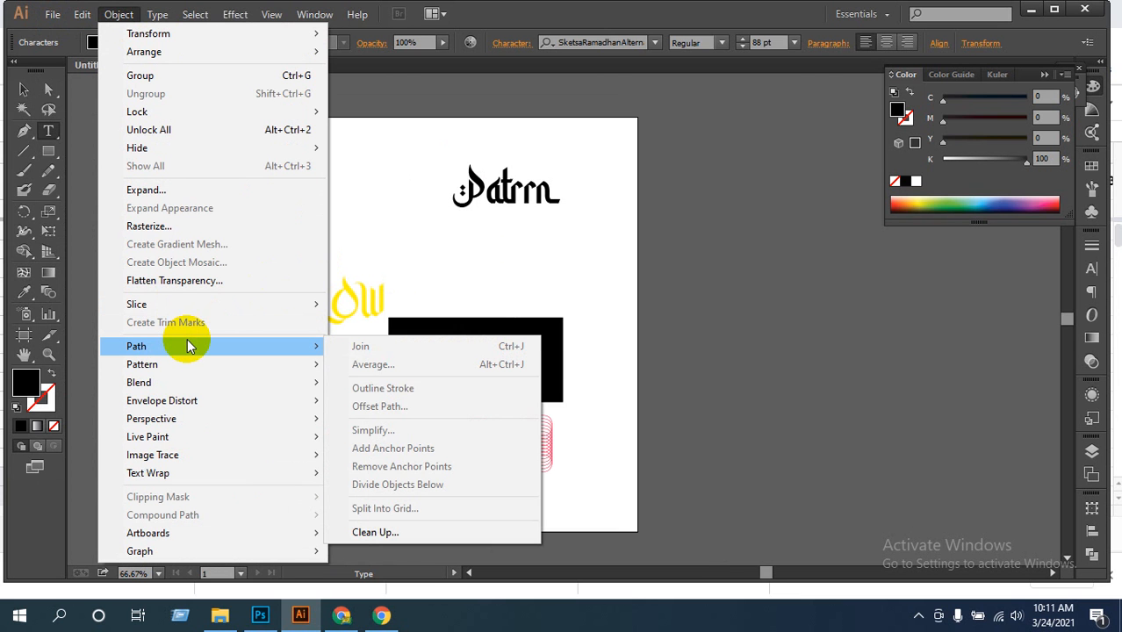
{"action": "mouse_move", "coordinate": [193, 364]}
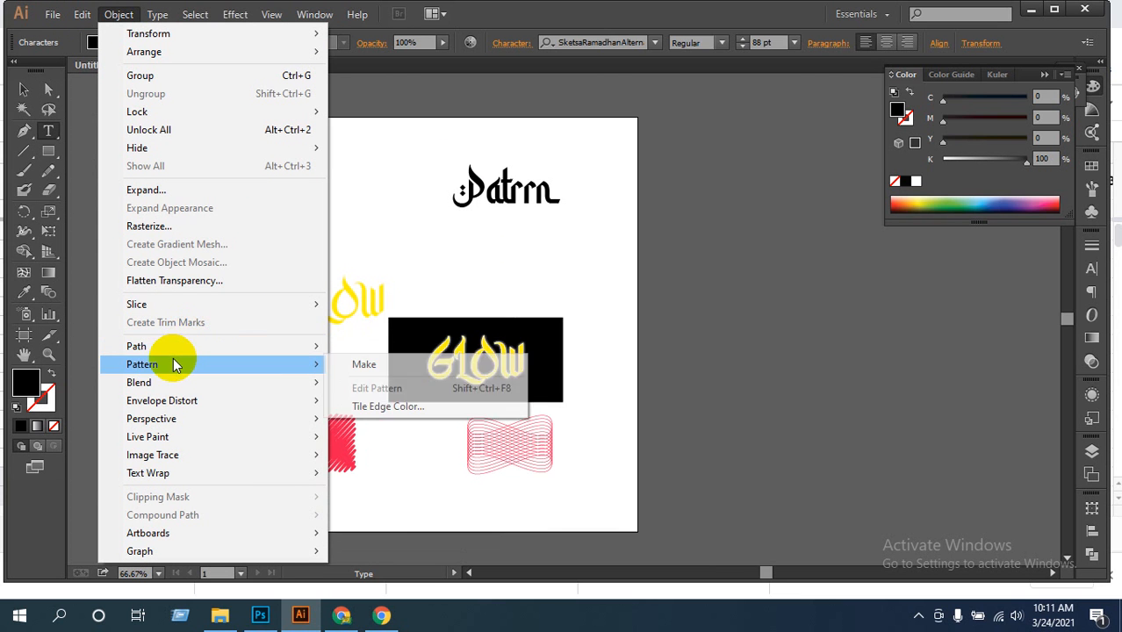
Edit the text near the artboard's upper edge to read "Pattenn" and select all its characters
{"action": "left_click", "coordinate": [481, 197]}
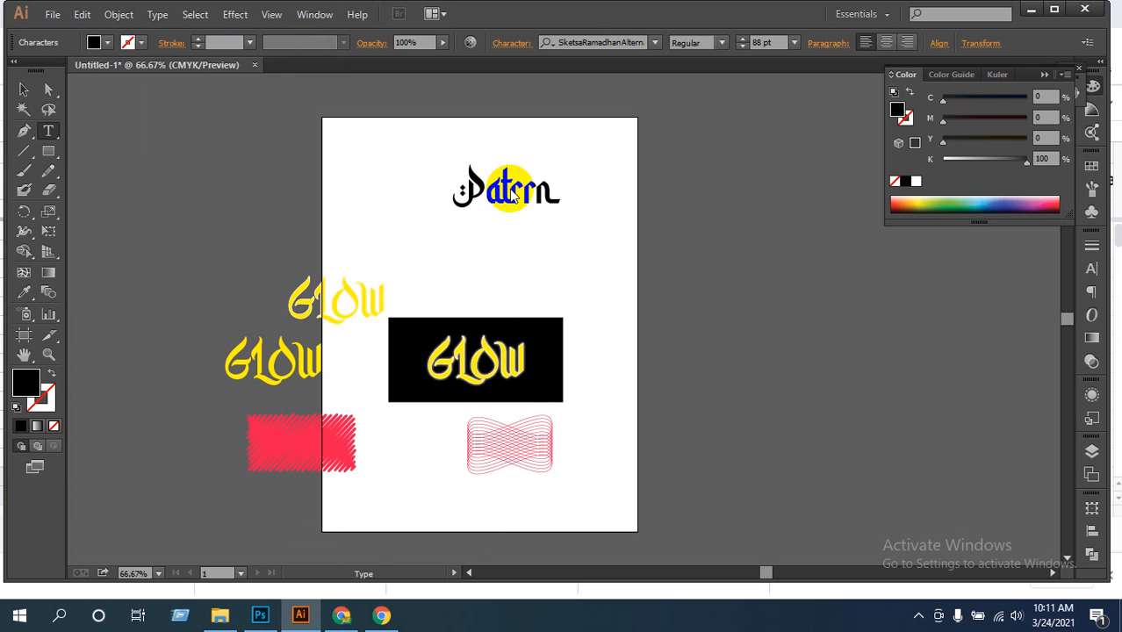
{"action": "double_click", "coordinate": [542, 188]}
{"action": "left_click", "coordinate": [553, 194]}
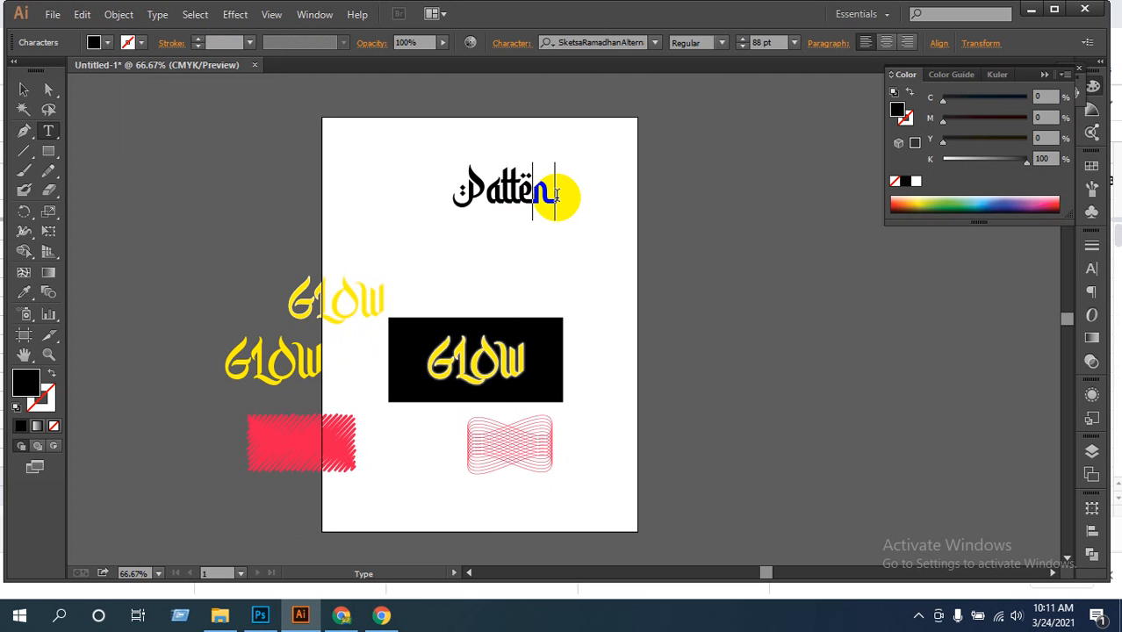
{"action": "left_click_drag", "start_coordinate": [557, 195], "coordinate": [250, 171]}
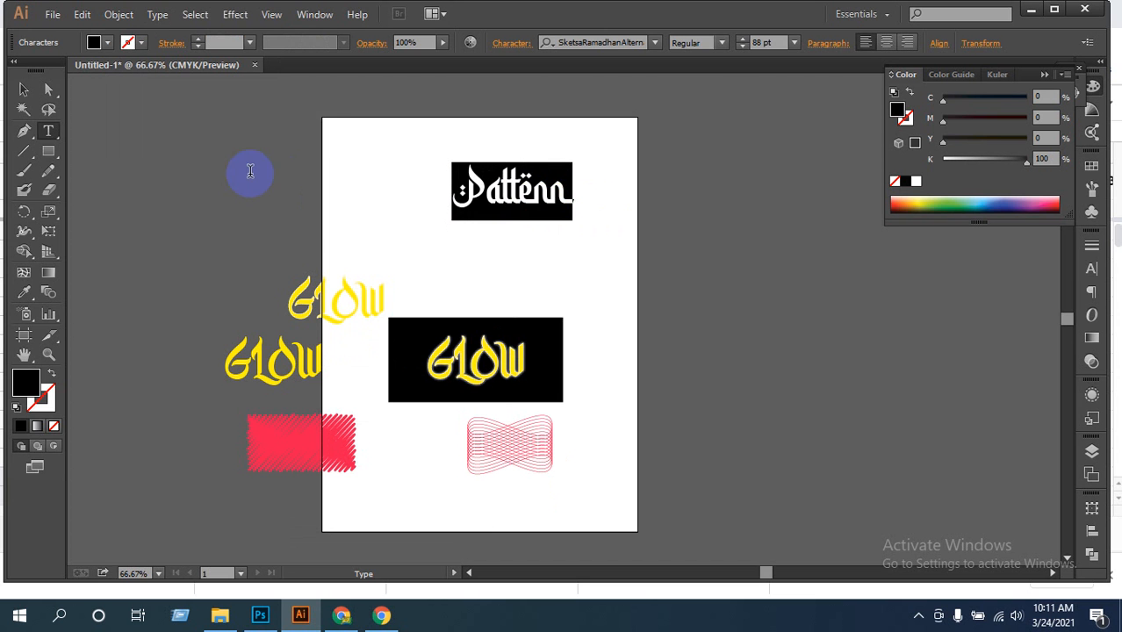
Try the Vivaldi Italic font on the selected "Pattenn" text
{"action": "left_click", "coordinate": [652, 42]}
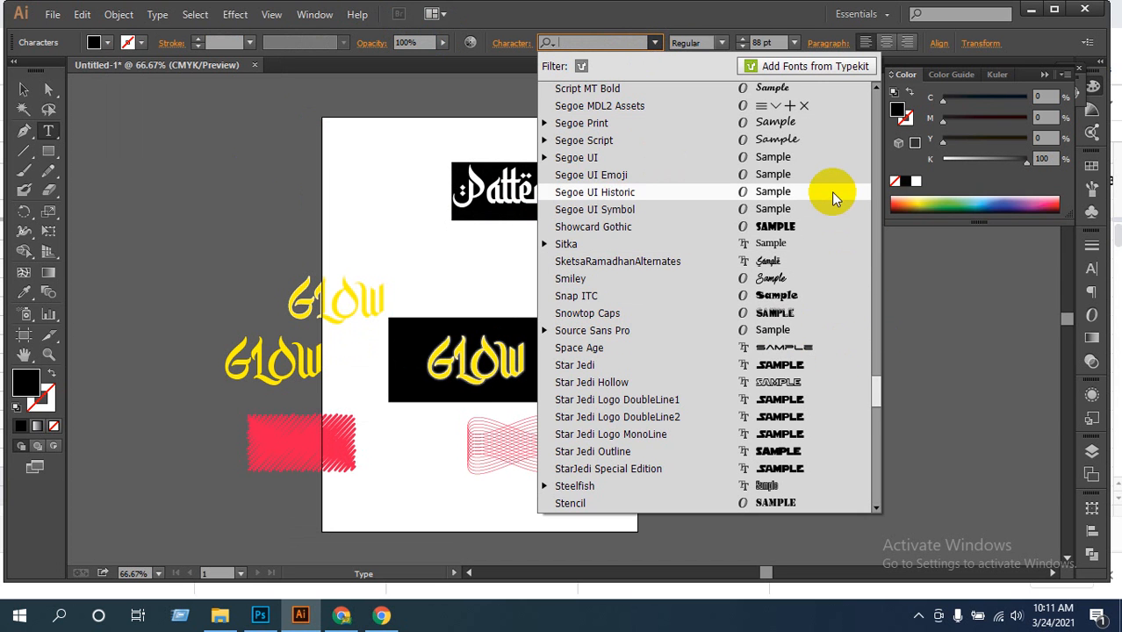
{"action": "scroll", "coordinate": [799, 404], "scroll_direction": "down", "scroll_amount": 3}
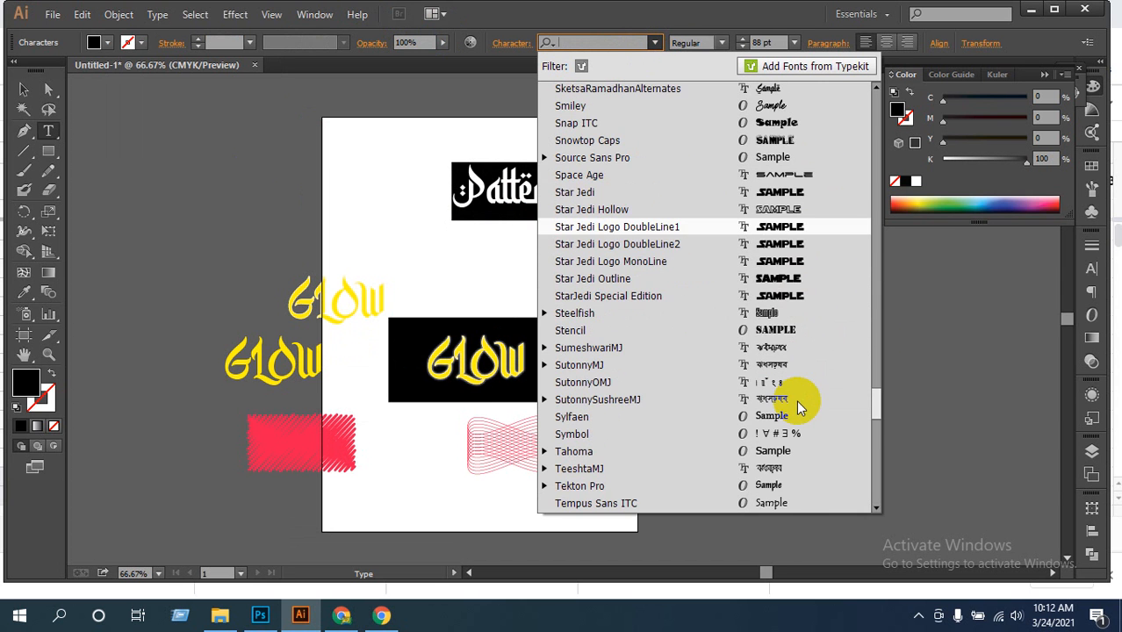
{"action": "scroll", "coordinate": [799, 407], "scroll_direction": "down", "scroll_amount": 8}
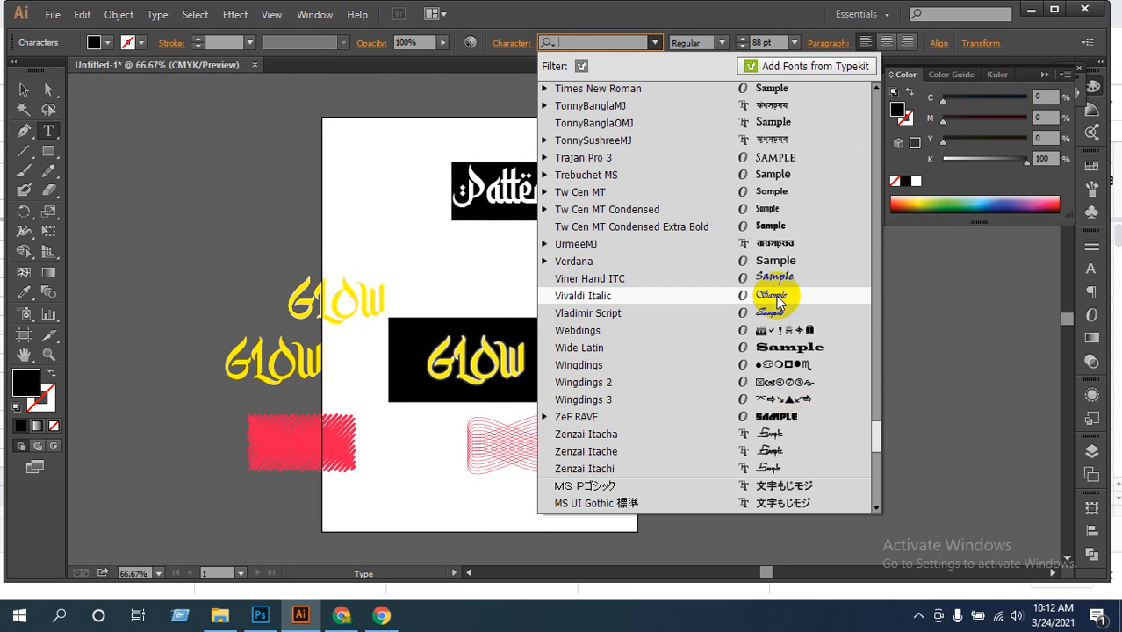
{"action": "left_click", "coordinate": [777, 298]}
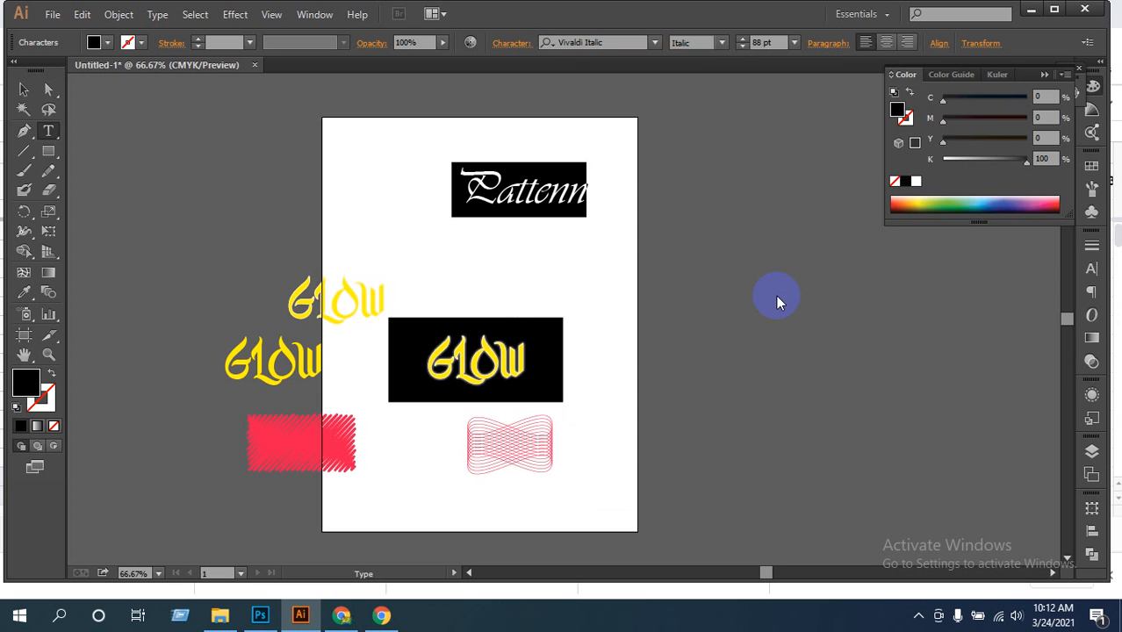
Set the font of the selected "Pattenn" text to Smiley
{"action": "left_click", "coordinate": [655, 42]}
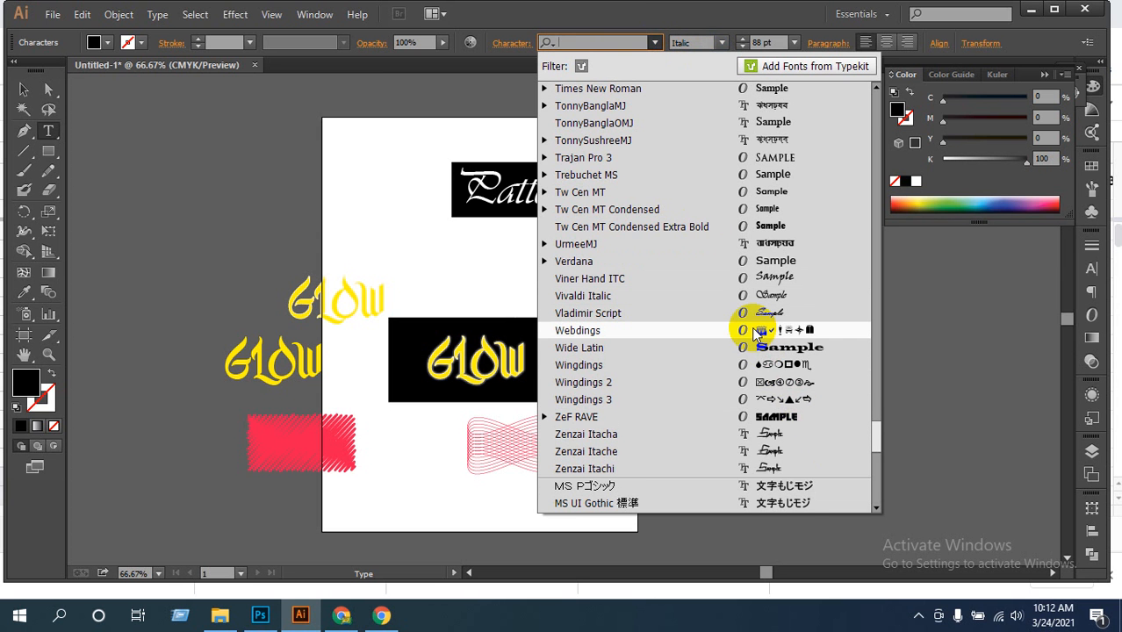
{"action": "scroll", "coordinate": [753, 331], "scroll_direction": "down", "scroll_amount": 3}
{"action": "scroll", "coordinate": [750, 325], "scroll_direction": "down", "scroll_amount": 3}
{"action": "scroll", "coordinate": [747, 317], "scroll_direction": "up", "scroll_amount": 15}
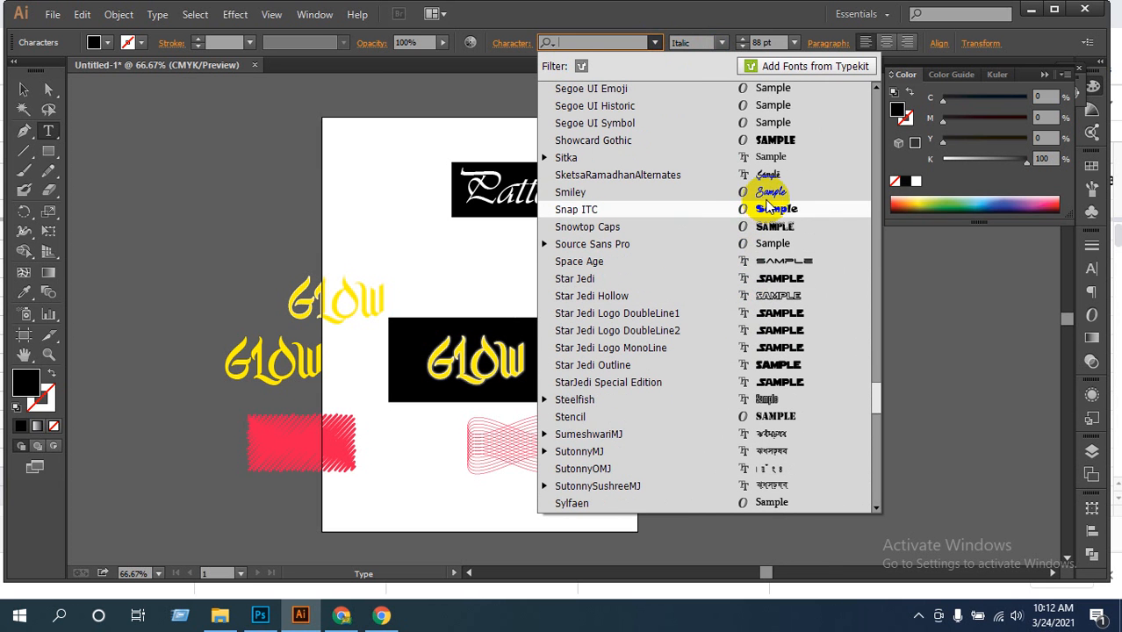
{"action": "left_click", "coordinate": [771, 191]}
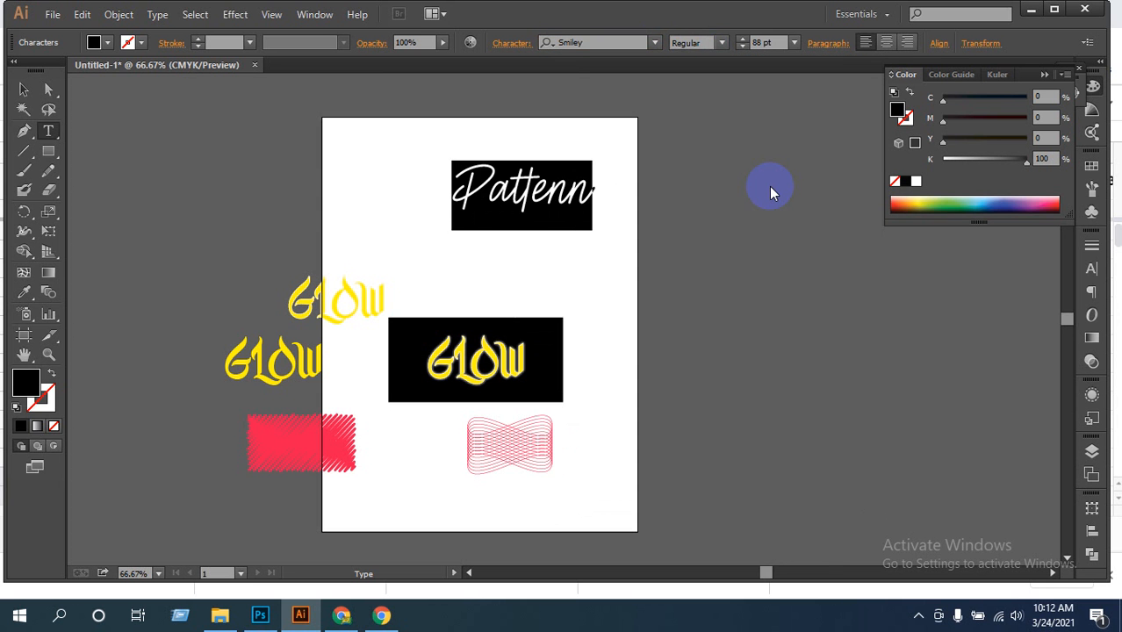
Move the "Pattenn" text up and left to the artboard's upper centre, and deselect it
{"action": "left_click", "coordinate": [24, 89]}
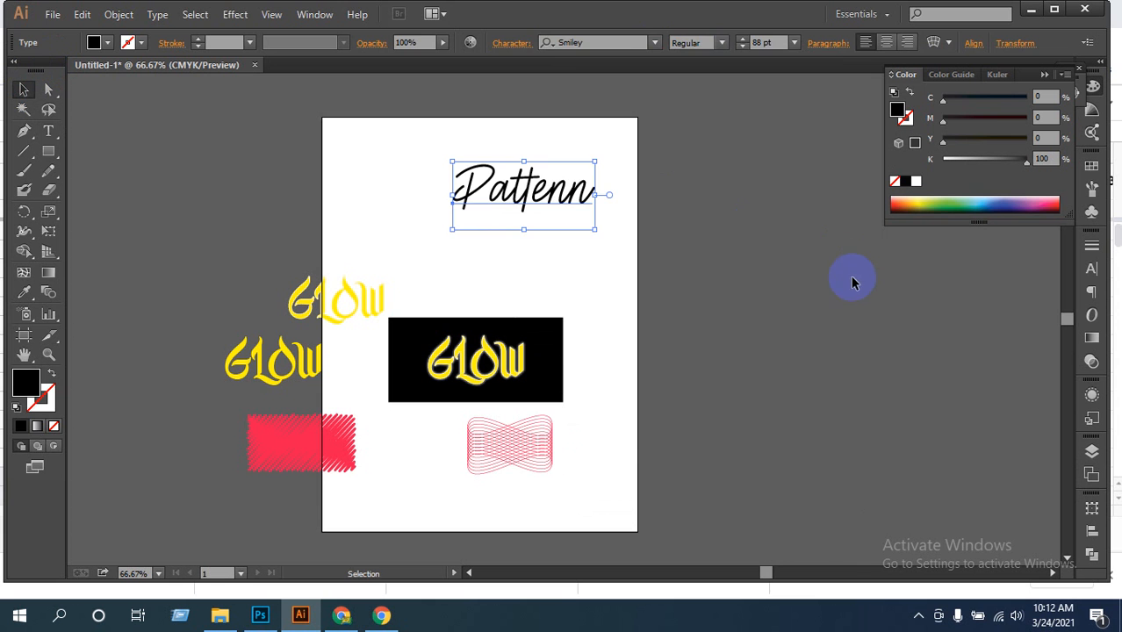
{"action": "left_click_drag", "start_coordinate": [526, 201], "coordinate": [477, 170]}
{"action": "left_click", "coordinate": [597, 236]}
Move the GLOW lettering from the black rectangle to beyond the artboard's right edge, and the blurred GLOW copy off its left edge
{"action": "key", "text": "z"}
{"action": "left_click", "coordinate": [518, 268]}
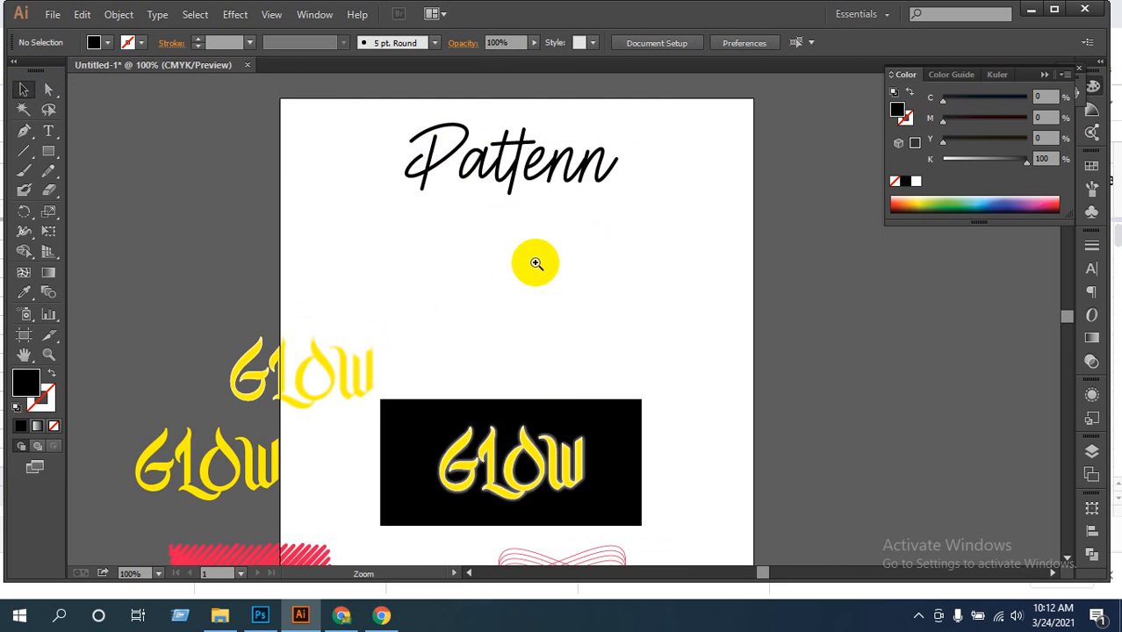
{"action": "left_click", "coordinate": [559, 281]}
{"action": "left_click_drag", "start_coordinate": [666, 497], "coordinate": [504, 376]}
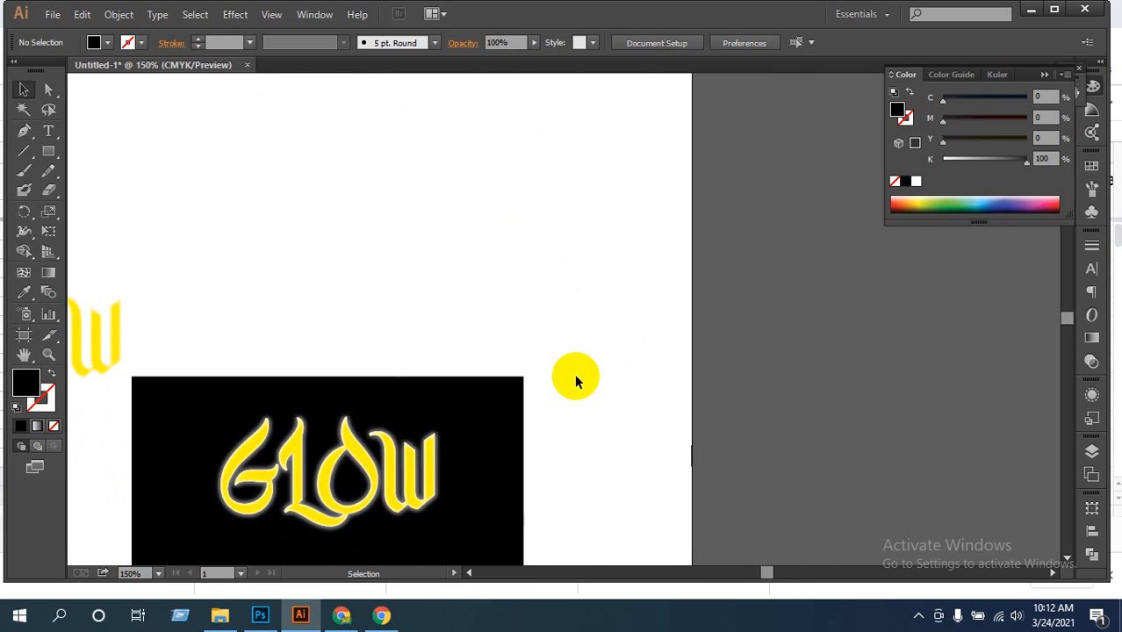
{"action": "left_click_drag", "start_coordinate": [575, 404], "coordinate": [363, 558]}
{"action": "left_click_drag", "start_coordinate": [358, 463], "coordinate": [681, 409]}
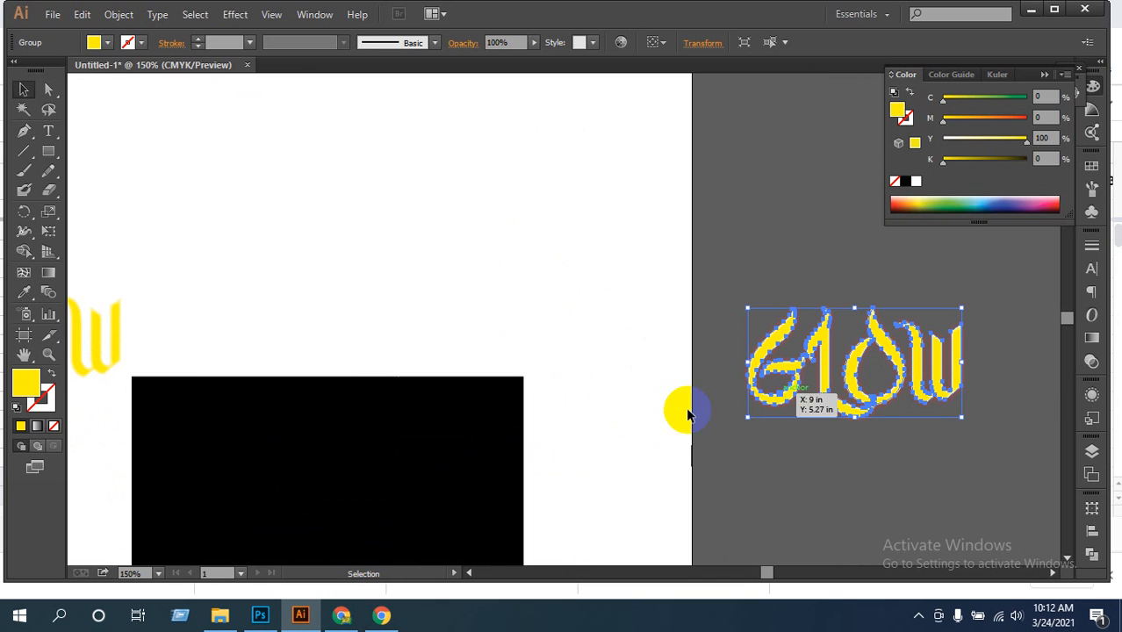
{"action": "left_click_drag", "start_coordinate": [572, 398], "coordinate": [825, 365]}
{"action": "left_click", "coordinate": [599, 455]}
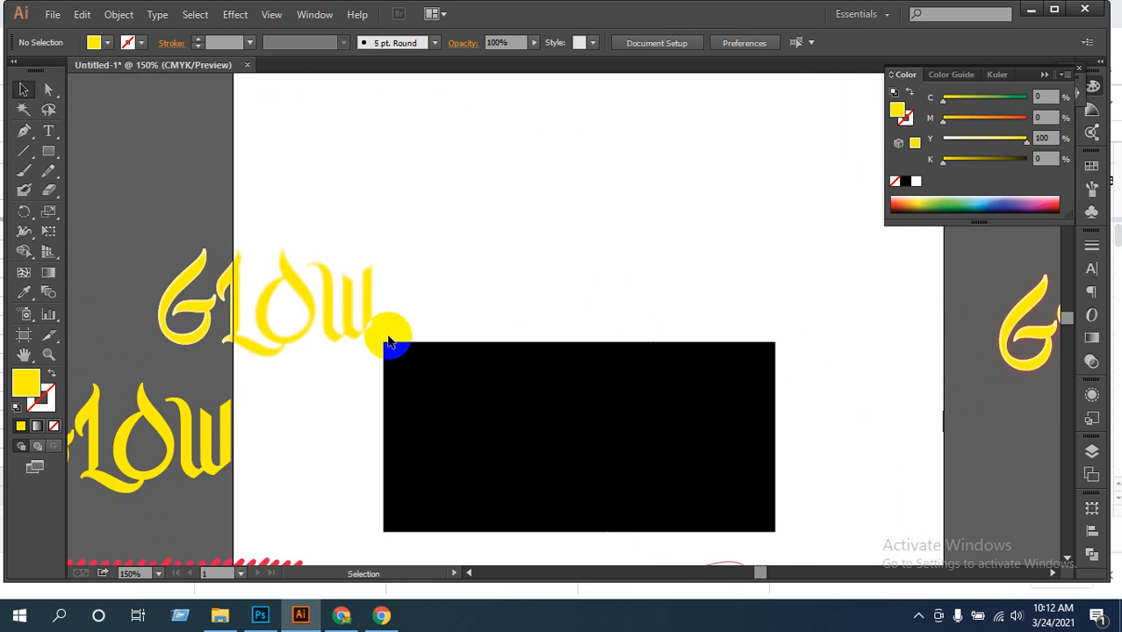
{"action": "left_click_drag", "start_coordinate": [293, 303], "coordinate": [126, 274]}
Delete the black rectangle from the artboard
{"action": "left_click_drag", "start_coordinate": [466, 396], "coordinate": [444, 321]}
{"action": "left_click", "coordinate": [470, 332]}
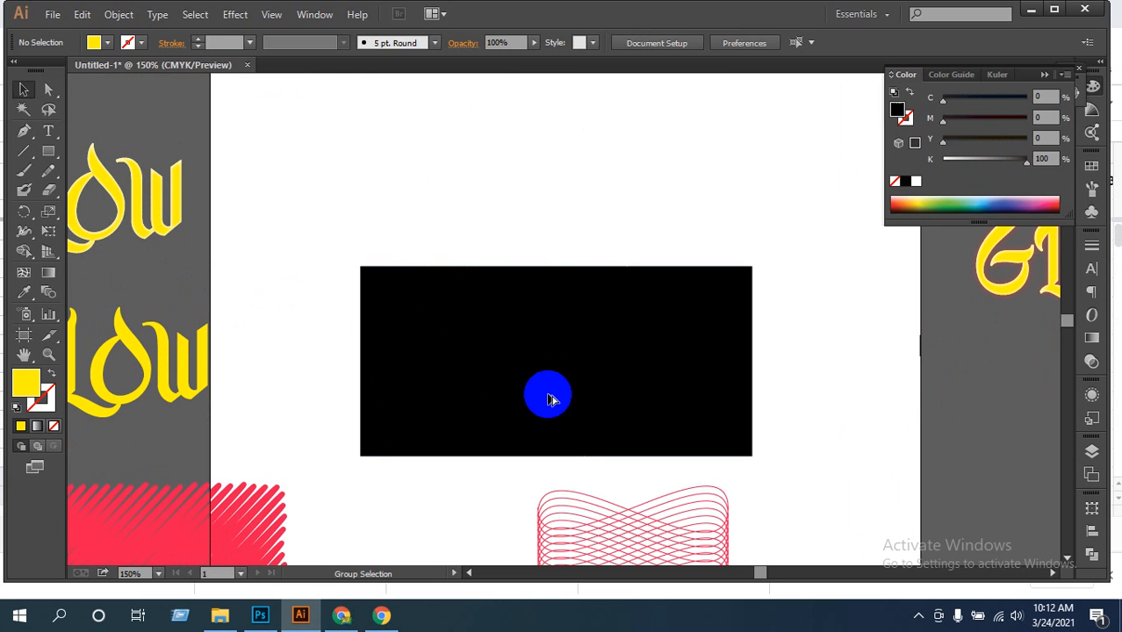
{"action": "left_click", "coordinate": [557, 384]}
{"action": "key", "text": "Delete"}
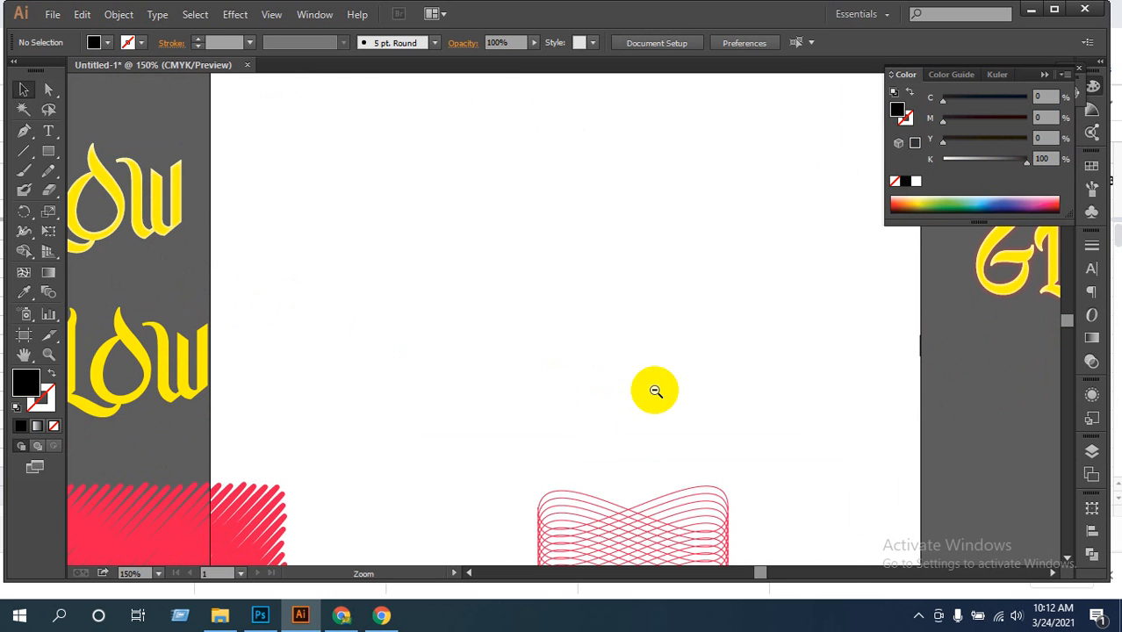
Move the red wavy-line shape off the artboard to the empty area on its right
{"action": "key", "text": "ctrl+minus"}
{"action": "key", "text": "ctrl+minus"}
{"action": "left_click_drag", "start_coordinate": [479, 281], "coordinate": [542, 462]}
{"action": "mouse_move", "coordinate": [500, 363]}
{"action": "left_mouse_down"}
{"action": "mouse_move", "coordinate": [864, 401]}
{"action": "mouse_move", "coordinate": [887, 417]}
{"action": "left_mouse_up"}
{"action": "left_click", "coordinate": [694, 467]}
Place the red scribbled hexagon on the artboard and shift the scribbled rectangle and GLOW lettering clear of its left edge
{"action": "mouse_move", "coordinate": [418, 511]}
{"action": "left_mouse_down"}
{"action": "mouse_move", "coordinate": [244, 465]}
{"action": "mouse_move", "coordinate": [156, 396]}
{"action": "left_mouse_up"}
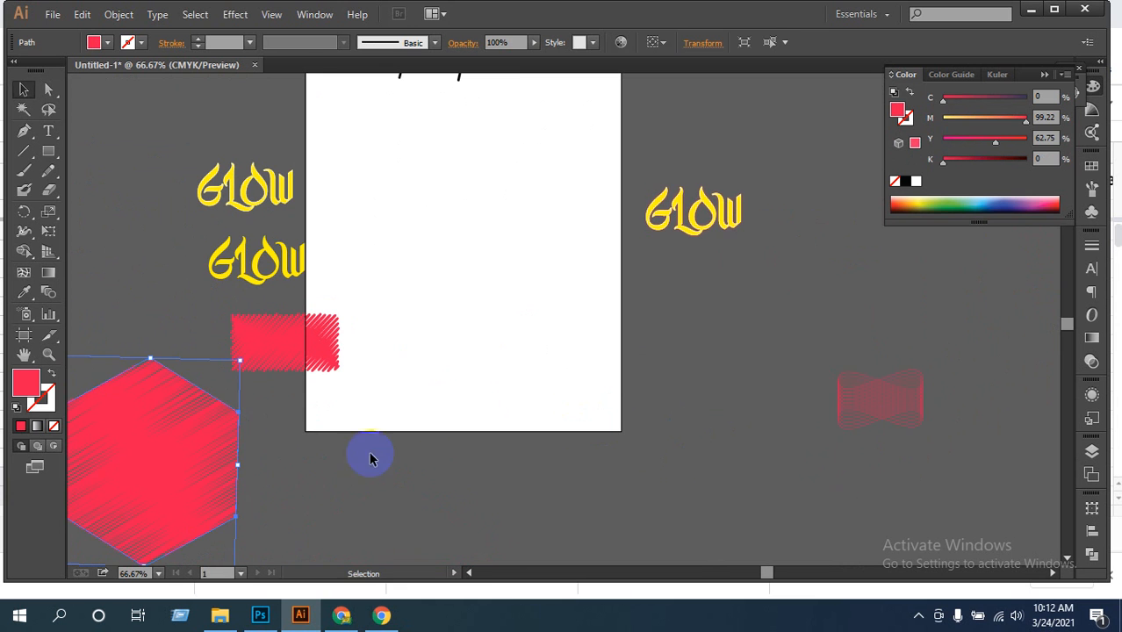
{"action": "left_click_drag", "start_coordinate": [429, 346], "coordinate": [640, 415]}
{"action": "left_click_drag", "start_coordinate": [291, 337], "coordinate": [27, 304]}
{"action": "mouse_move", "coordinate": [164, 453]}
{"action": "left_mouse_down"}
{"action": "mouse_move", "coordinate": [392, 351]}
{"action": "mouse_move", "coordinate": [493, 234]}
{"action": "left_mouse_up"}
{"action": "left_click_drag", "start_coordinate": [317, 344], "coordinate": [52, 268]}
{"action": "left_click_drag", "start_coordinate": [238, 201], "coordinate": [150, 201]}
Shrink the red scribbled hexagon around its centre to a small pattern motif
{"action": "left_click", "coordinate": [502, 242]}
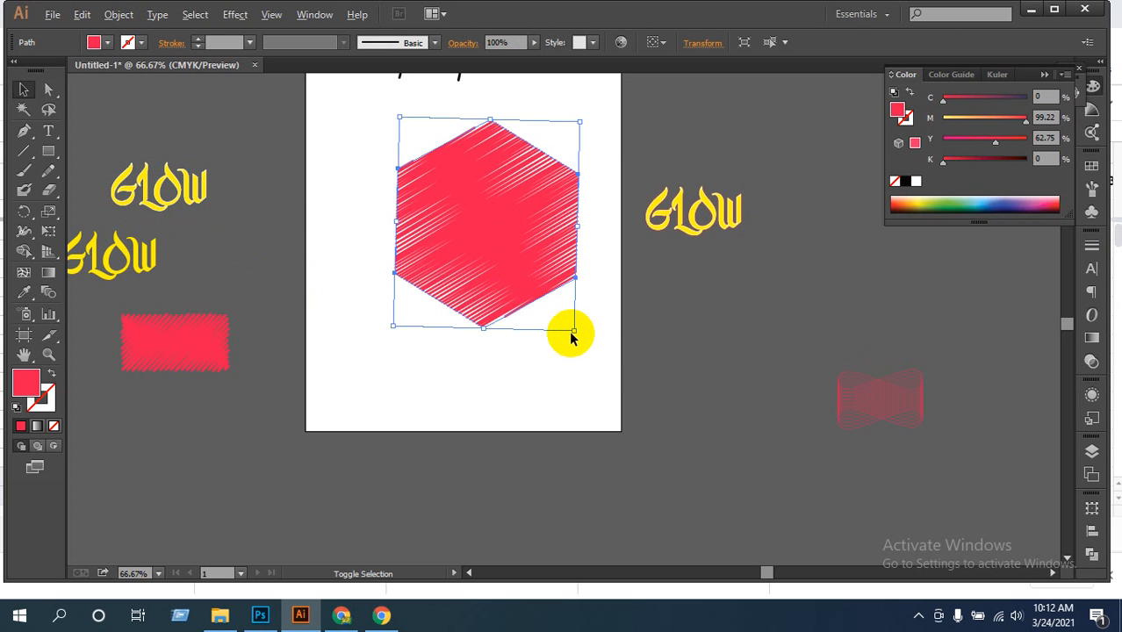
{"action": "left_click_drag", "start_coordinate": [576, 331], "coordinate": [504, 274]}
{"action": "left_click", "coordinate": [538, 303]}
{"action": "left_click", "coordinate": [530, 241], "text": "ctrl"}
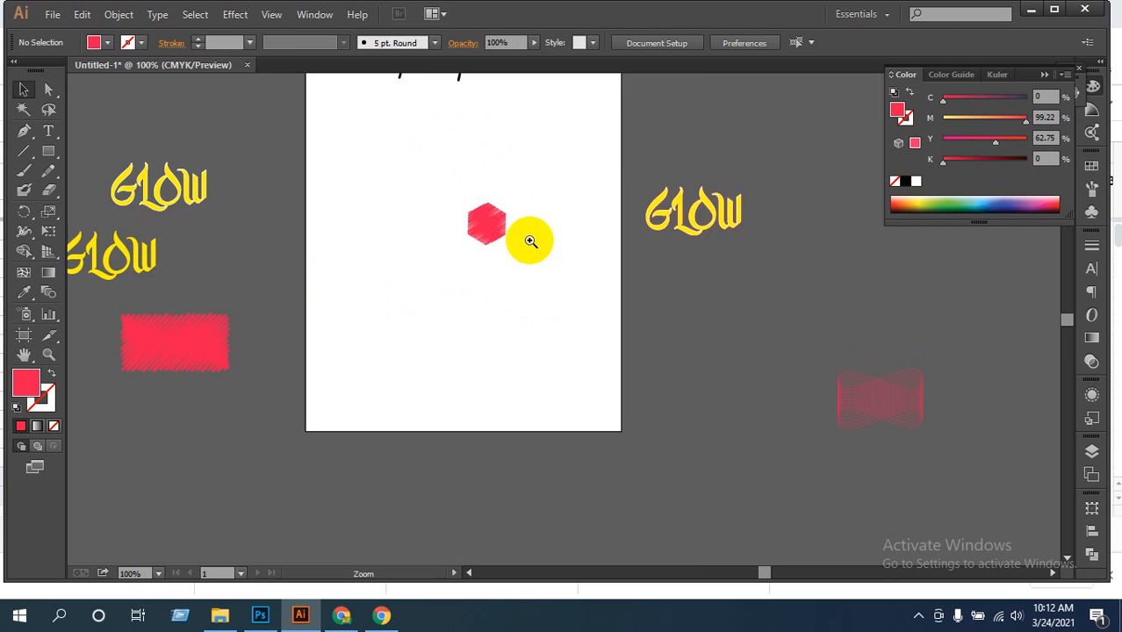
{"action": "left_click", "coordinate": [538, 268], "text": "ctrl"}
{"action": "left_click", "coordinate": [594, 355], "text": "ctrl"}
{"action": "left_click", "coordinate": [595, 359], "text": "ctrl"}
{"action": "left_click", "coordinate": [413, 327]}
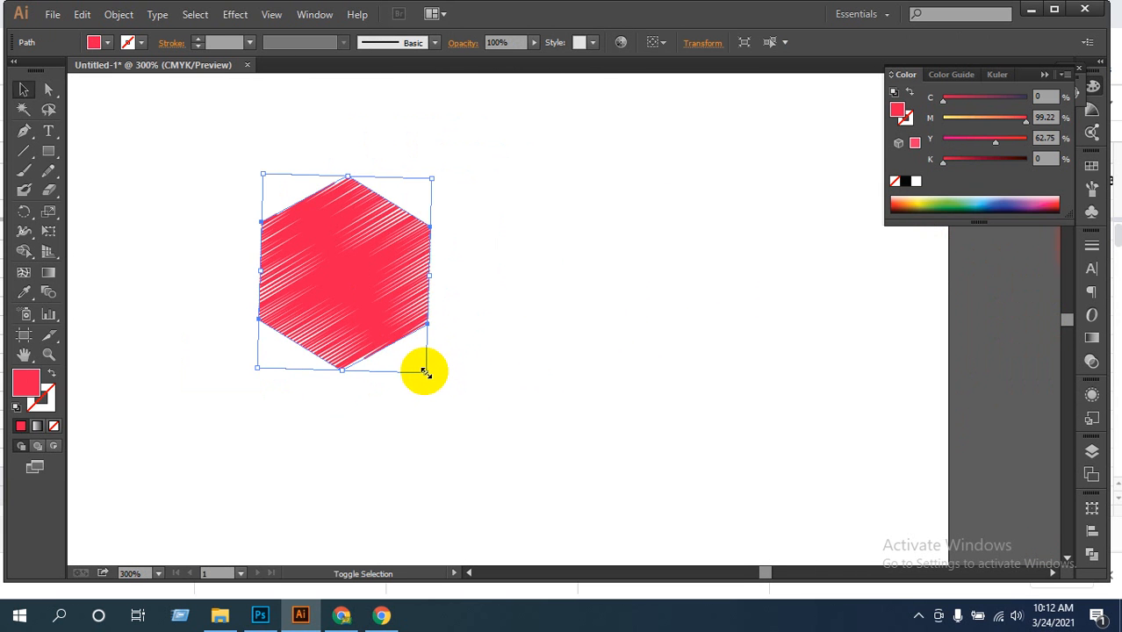
{"action": "left_click_drag", "start_coordinate": [425, 372], "coordinate": [395, 341]}
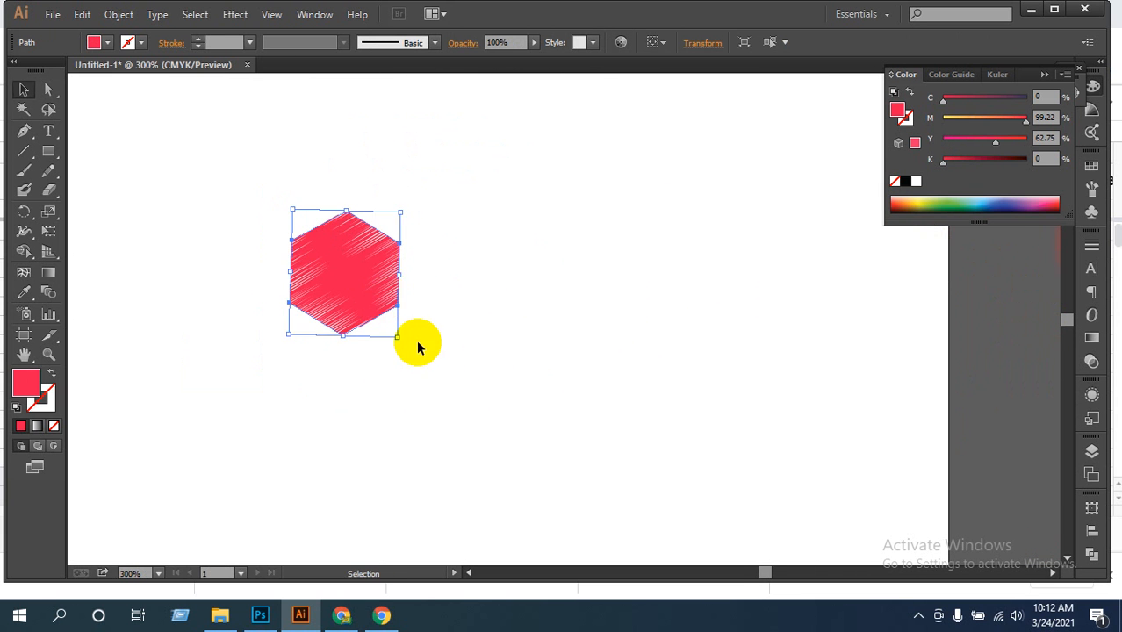
Duplicate the small hexagon in place and scale the copy slightly larger around the same centre
{"action": "left_click", "coordinate": [456, 333], "text": "ctrl+alt"}
{"action": "left_click", "coordinate": [465, 333], "text": "ctrl+alt"}
{"action": "left_click", "coordinate": [474, 333], "text": "ctrl+alt"}
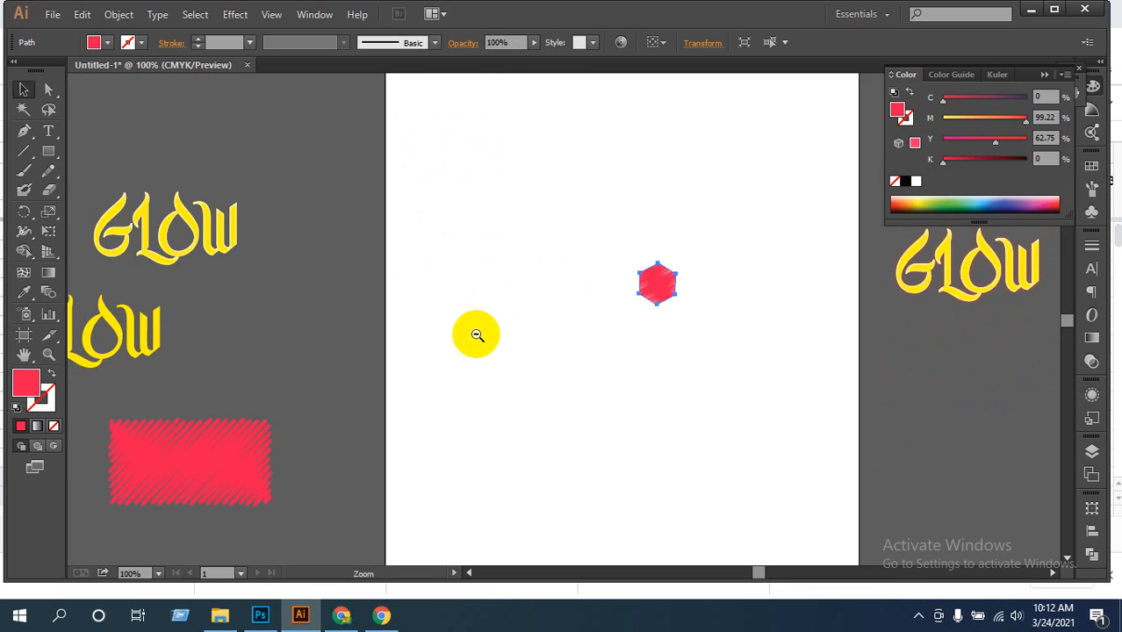
{"action": "left_click", "coordinate": [694, 299], "text": "ctrl"}
{"action": "left_click", "coordinate": [443, 346], "text": "ctrl"}
{"action": "left_click", "coordinate": [403, 368], "text": "ctrl"}
{"action": "left_click_drag", "start_coordinate": [403, 367], "coordinate": [502, 343]}
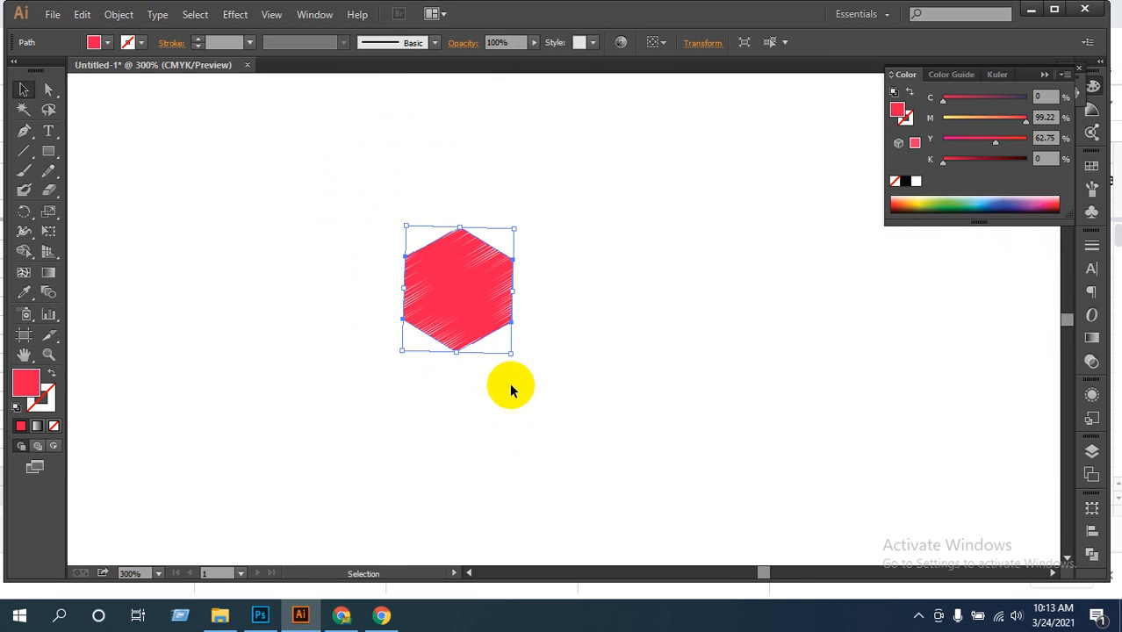
{"action": "left_click_drag", "start_coordinate": [513, 355], "coordinate": [531, 367]}
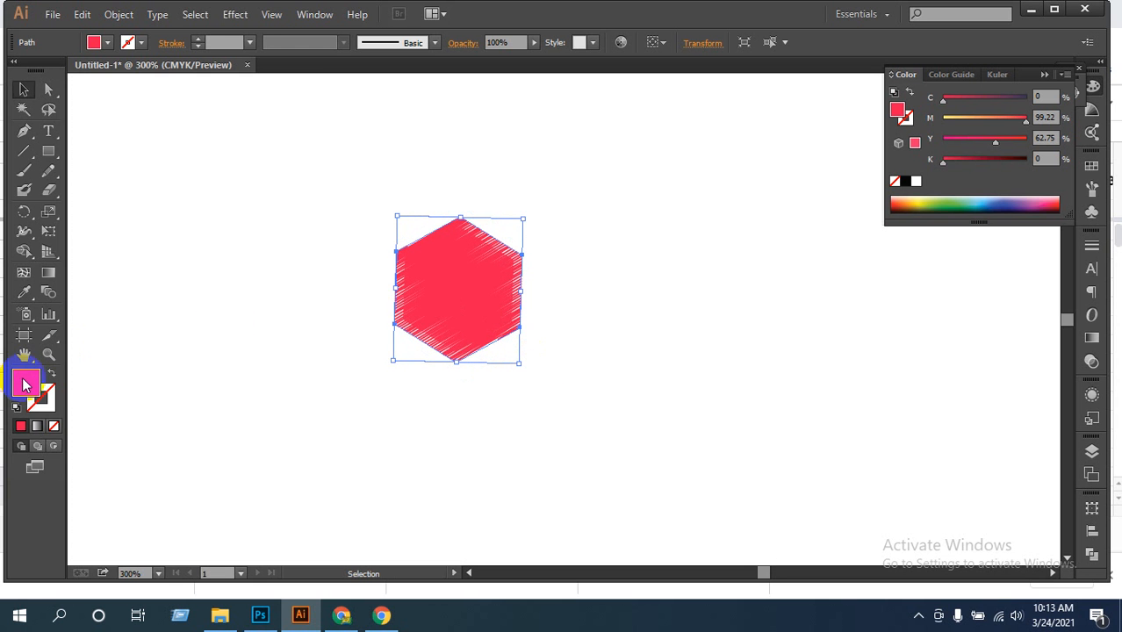
Remove the larger hexagon copy's fill and give it a red 1 pt stroke
{"action": "left_click", "coordinate": [54, 426]}
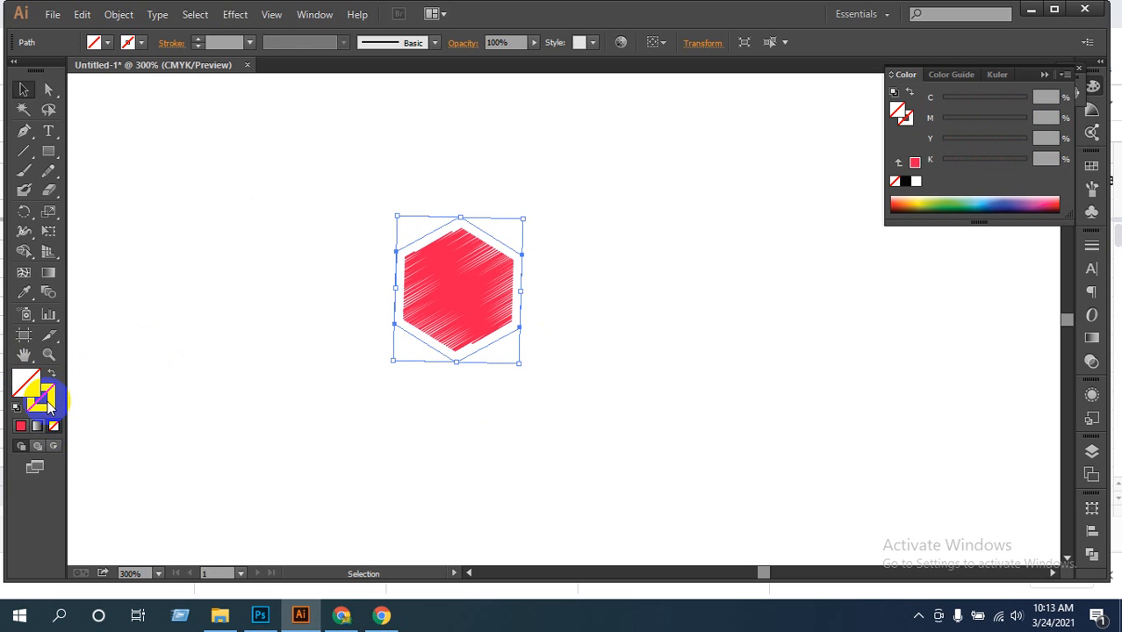
{"action": "left_click", "coordinate": [21, 426]}
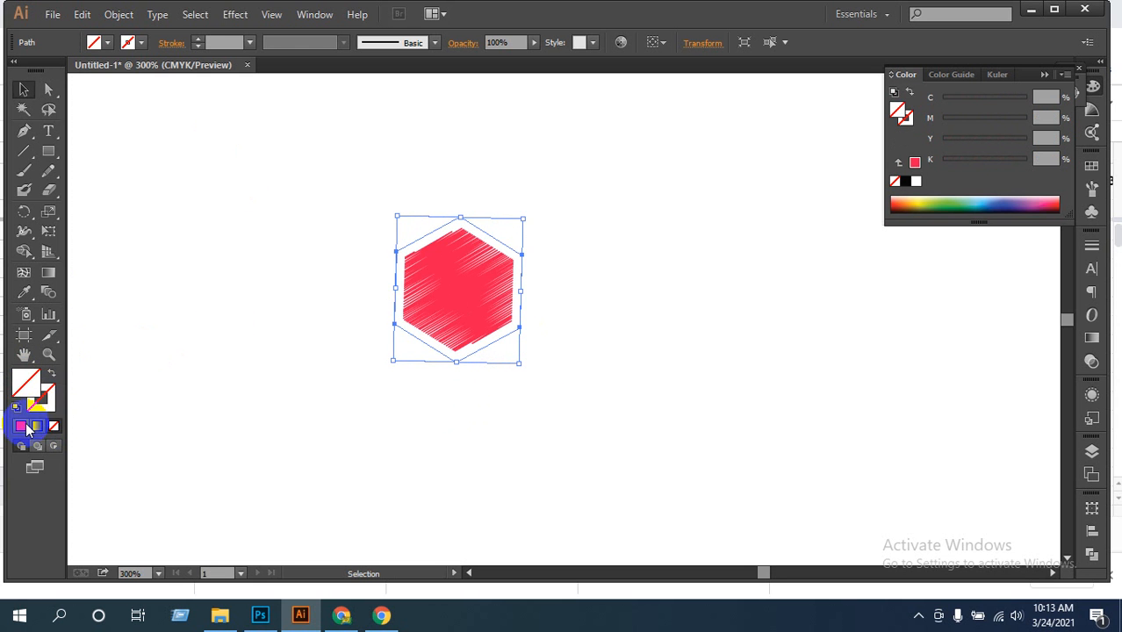
{"action": "left_click", "coordinate": [49, 375]}
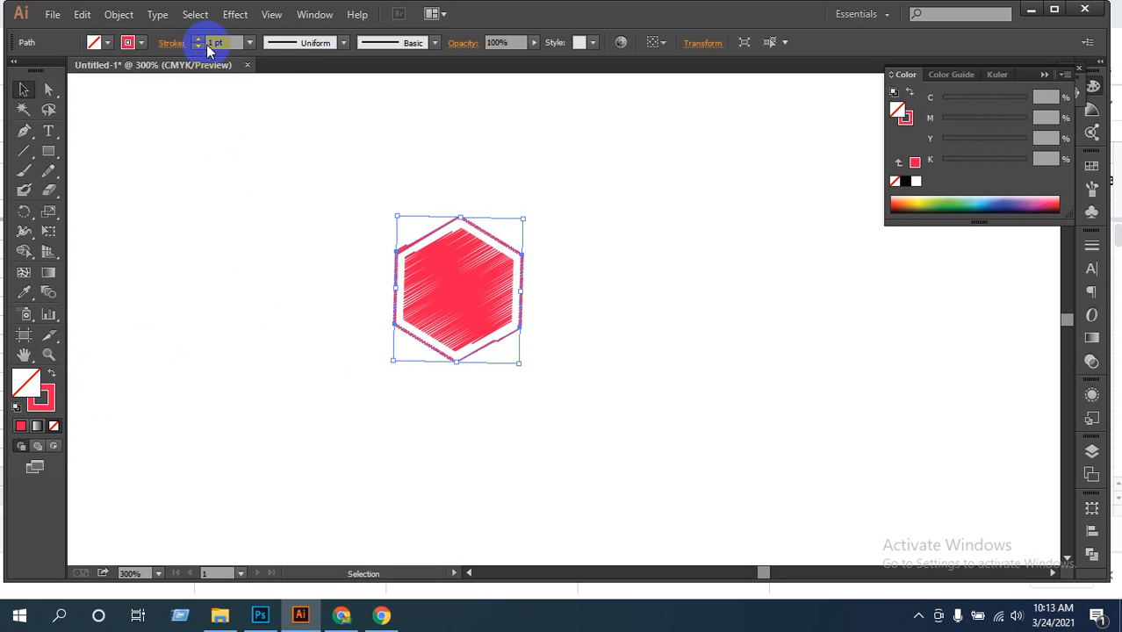
Set the outlined hexagon's stroke weight to 0.5 pt and deselect it
{"action": "left_click", "coordinate": [251, 45]}
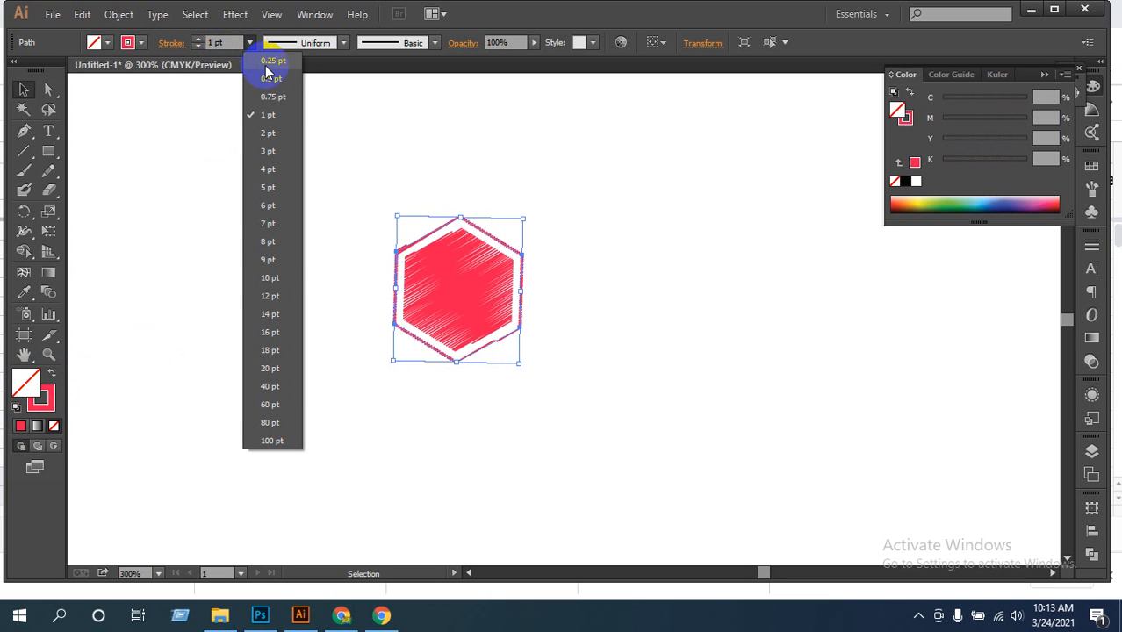
{"action": "left_click", "coordinate": [270, 78]}
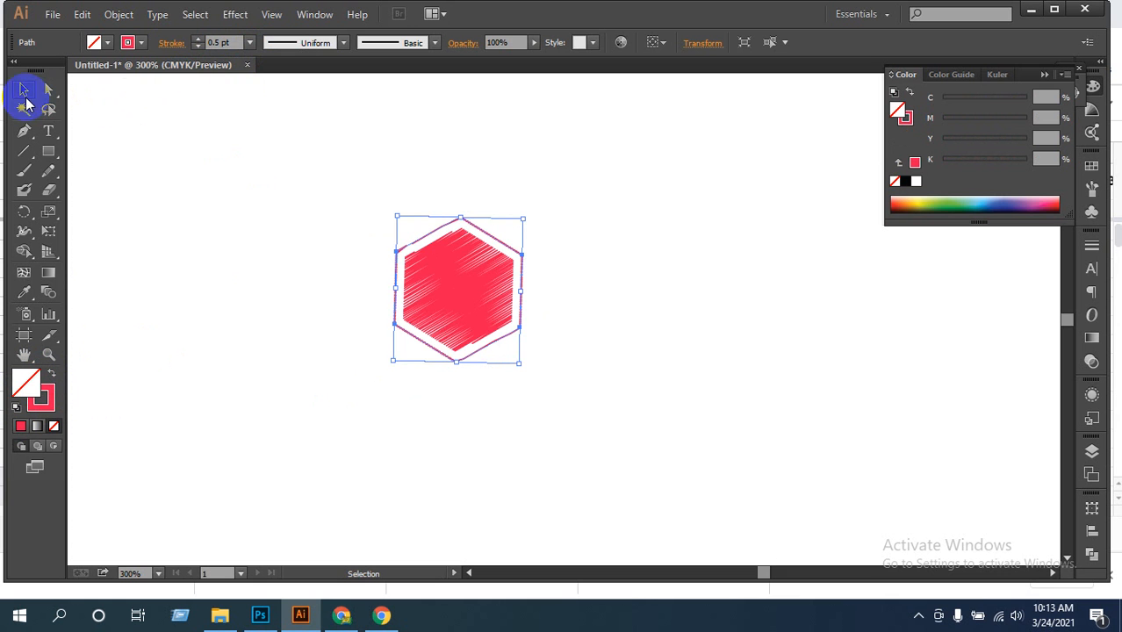
{"action": "left_click", "coordinate": [211, 156]}
Duplicate the outlined hexagon in place, scale the copy slightly larger around the same centre, and undo its trial rotation
{"action": "left_click", "coordinate": [541, 318], "text": "ctrl"}
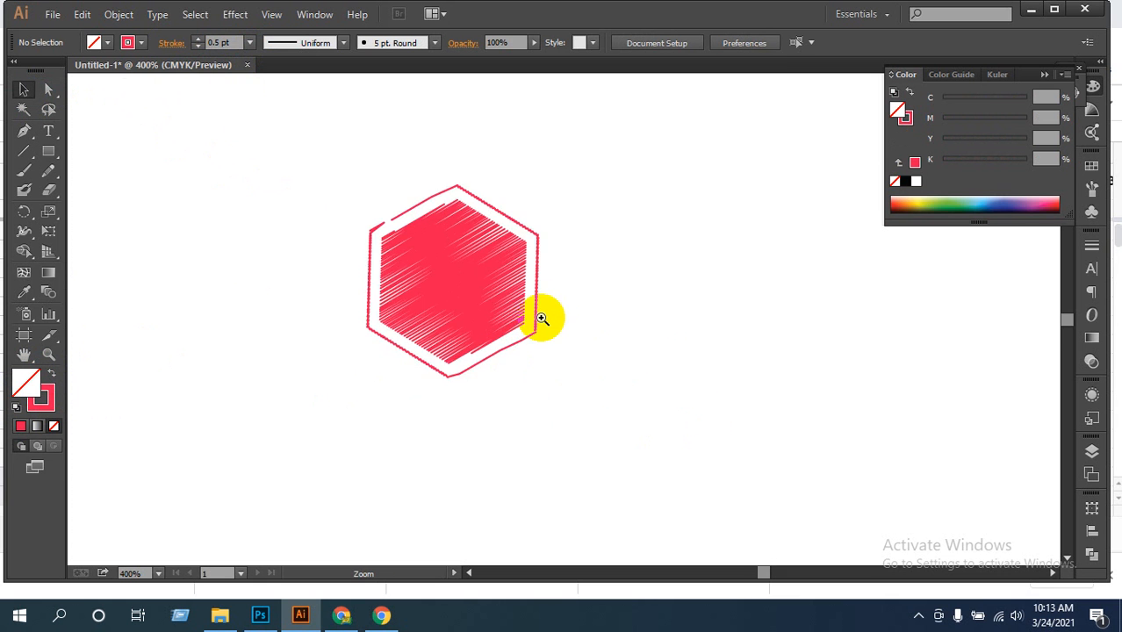
{"action": "left_click", "coordinate": [550, 311], "text": "ctrl"}
{"action": "left_click", "coordinate": [566, 315], "text": "ctrl"}
{"action": "left_click_drag", "start_coordinate": [625, 280], "coordinate": [693, 353]}
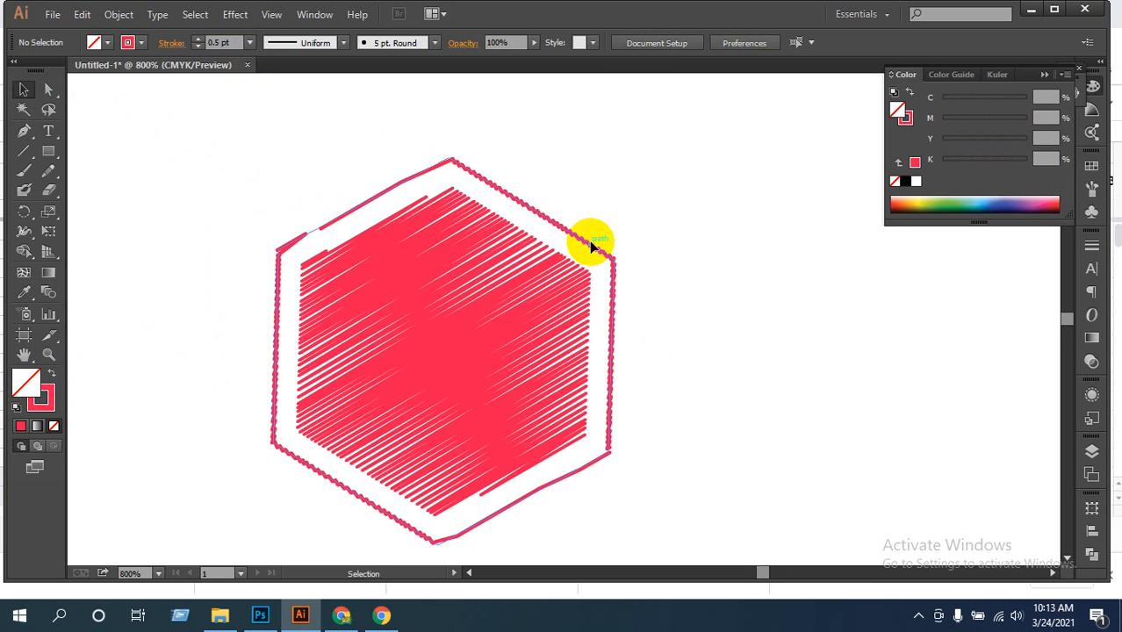
{"action": "left_click", "coordinate": [591, 245]}
{"action": "key", "text": "a"}
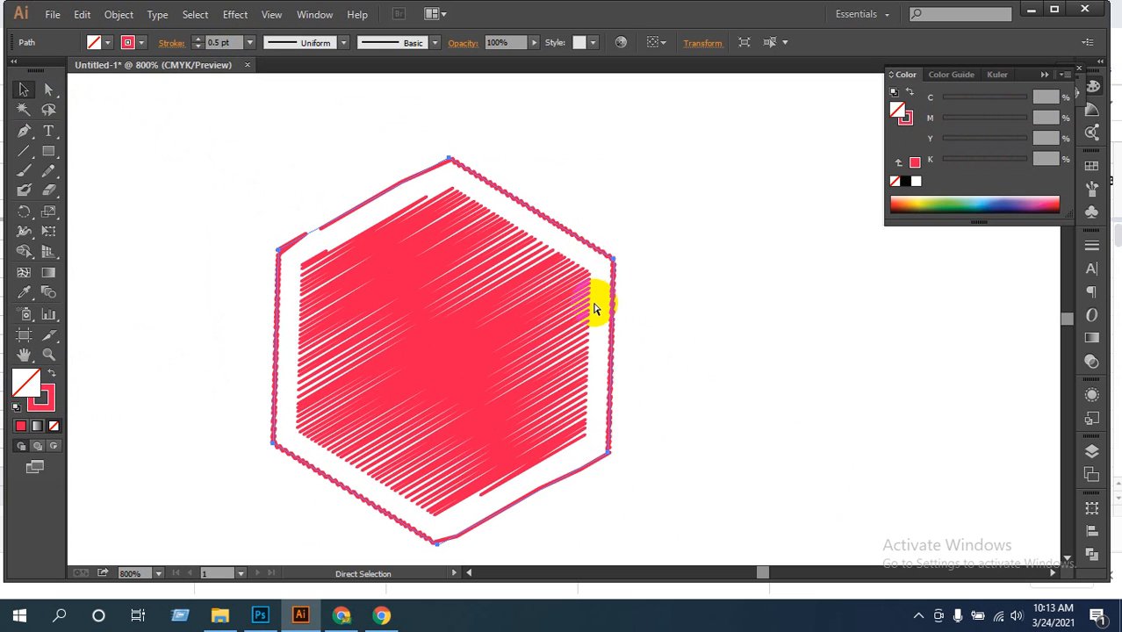
{"action": "key", "text": "v"}
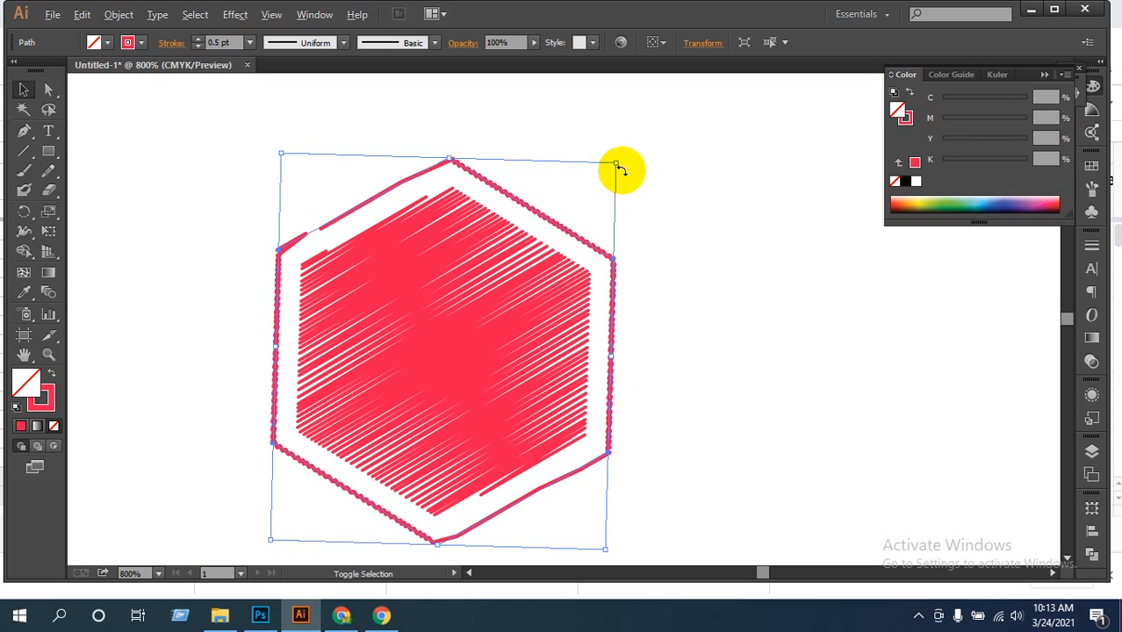
{"action": "mouse_move", "coordinate": [614, 163]}
{"action": "left_mouse_down"}
{"action": "mouse_move", "coordinate": [626, 150]}
{"action": "mouse_move", "coordinate": [467, 146]}
{"action": "mouse_move", "coordinate": [288, 263]}
{"action": "mouse_move", "coordinate": [273, 309]}
{"action": "mouse_move", "coordinate": [281, 348]}
{"action": "left_mouse_up"}
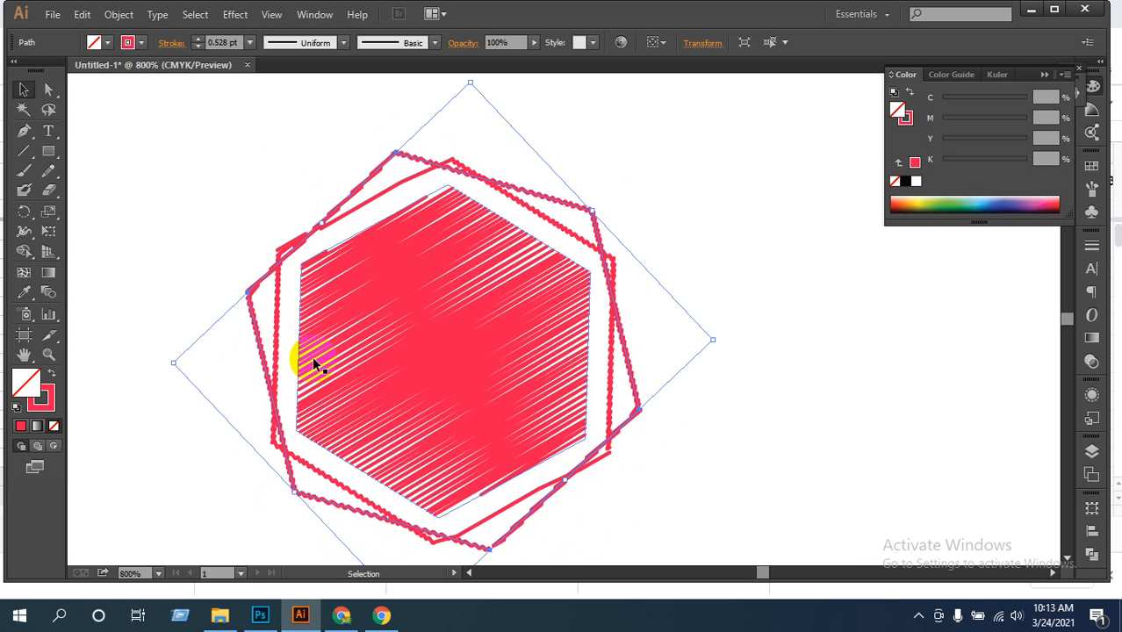
{"action": "left_click", "coordinate": [446, 376]}
{"action": "key", "text": "ctrl+z"}
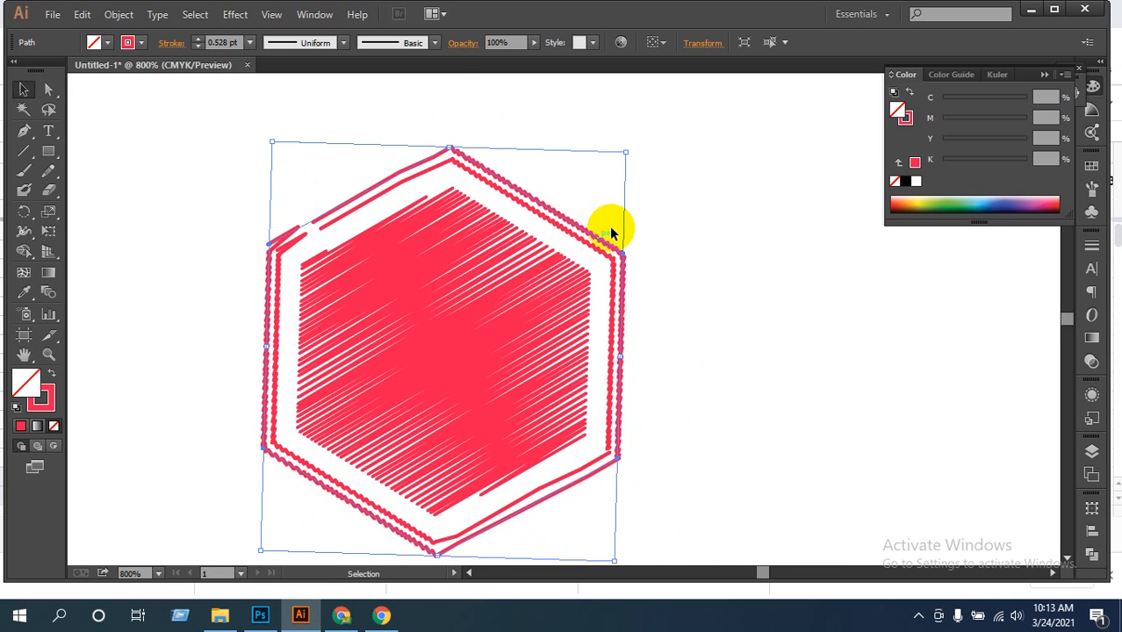
Enlarge the outer hexagon copy a little more around its centre and rotate it roughly parallel to the inner outline
{"action": "key", "text": "a"}
{"action": "key", "text": "v"}
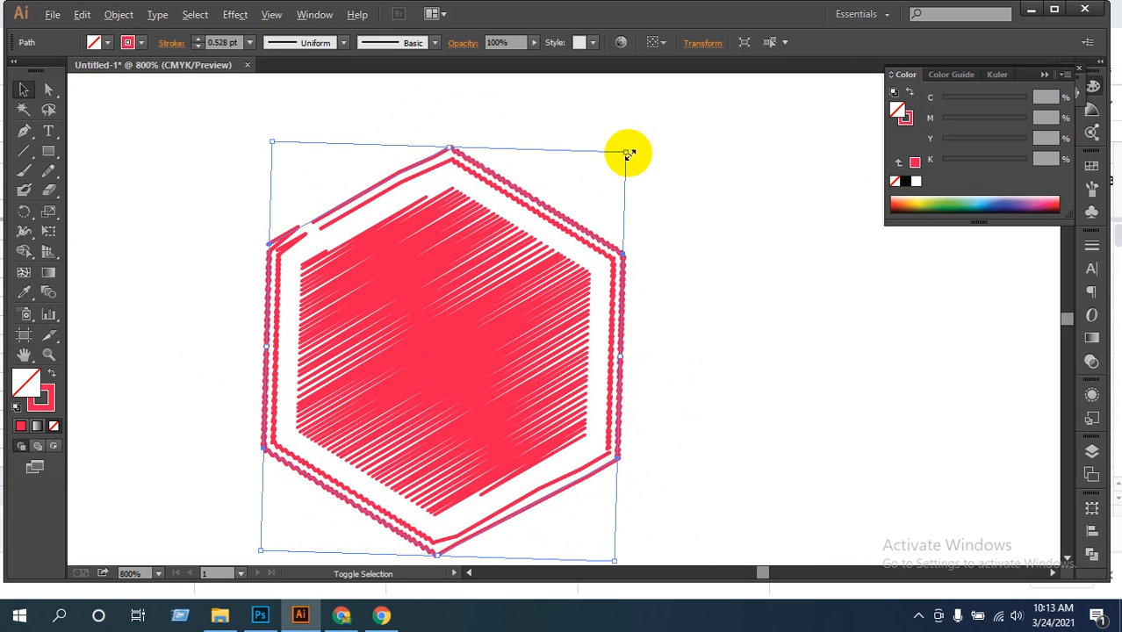
{"action": "mouse_move", "coordinate": [628, 155]}
{"action": "left_mouse_down"}
{"action": "mouse_move", "coordinate": [643, 136]}
{"action": "mouse_move", "coordinate": [634, 130]}
{"action": "mouse_move", "coordinate": [363, 138]}
{"action": "mouse_move", "coordinate": [283, 200]}
{"action": "mouse_move", "coordinate": [267, 257]}
{"action": "left_mouse_up"}
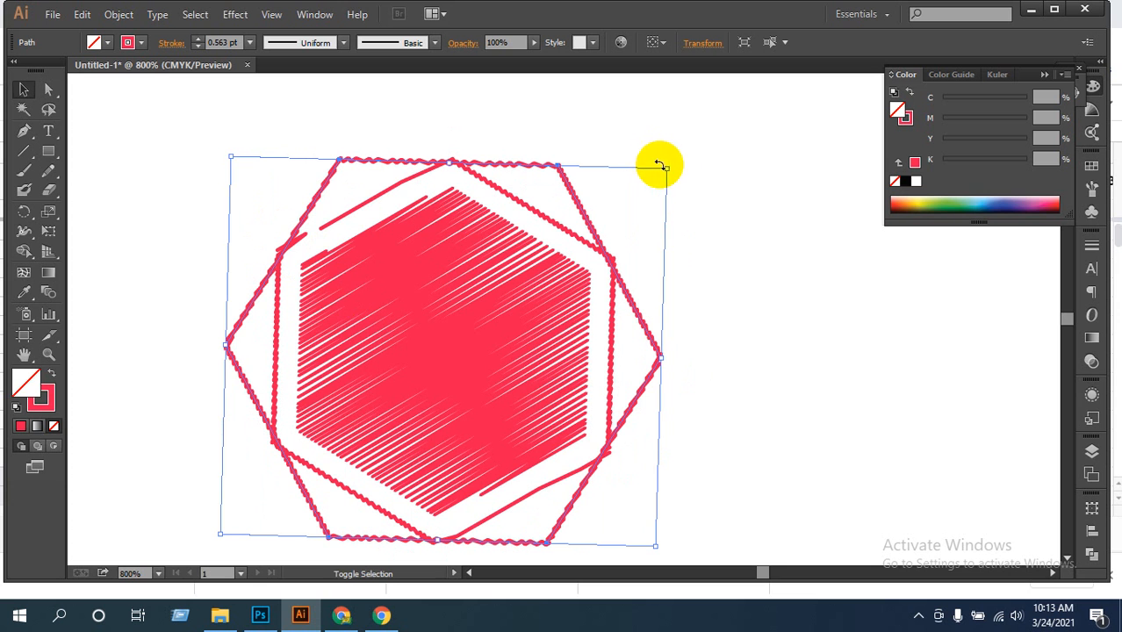
{"action": "left_click_drag", "start_coordinate": [673, 165], "coordinate": [742, 409]}
{"action": "left_click", "coordinate": [758, 305]}
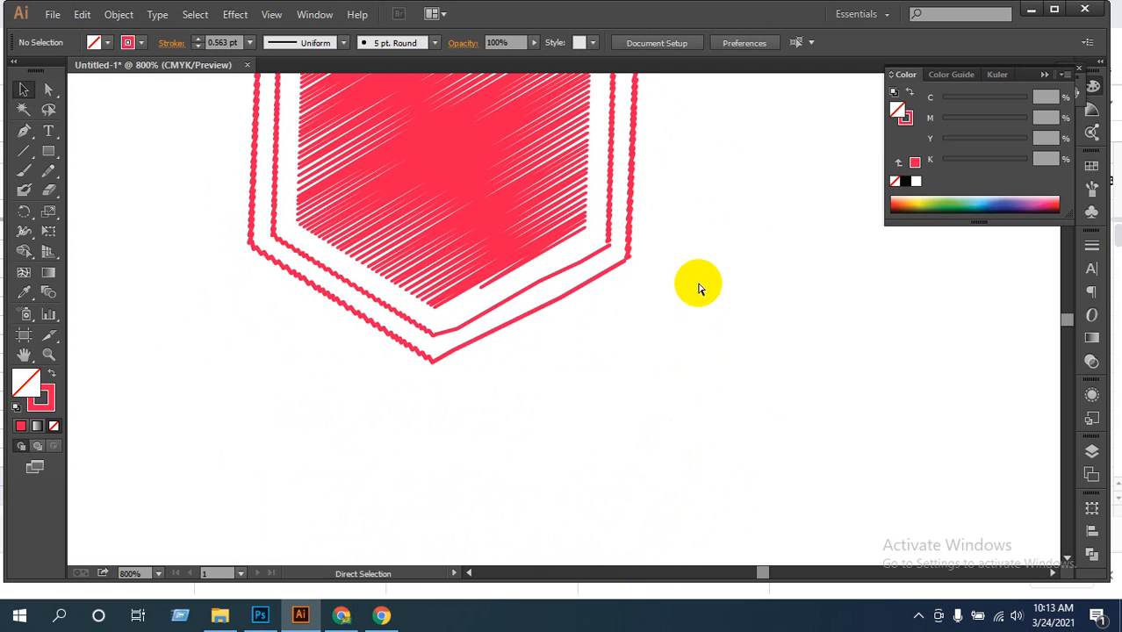
Rotate the outer hexagon outline around its centre until its sides line up with the inner hexagons with the scribble gaps shifted
{"action": "left_click", "coordinate": [705, 242], "text": "ctrl+alt"}
{"action": "left_click_drag", "start_coordinate": [553, 273], "coordinate": [603, 296]}
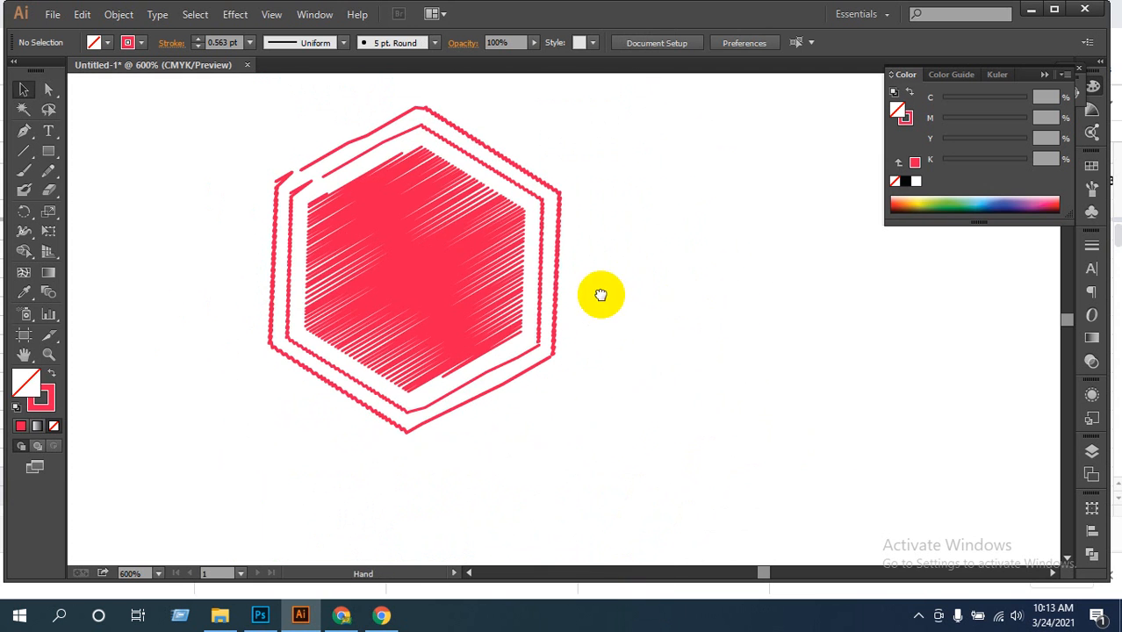
{"action": "left_click", "coordinate": [346, 150]}
{"action": "left_click_drag", "start_coordinate": [568, 112], "coordinate": [632, 323]}
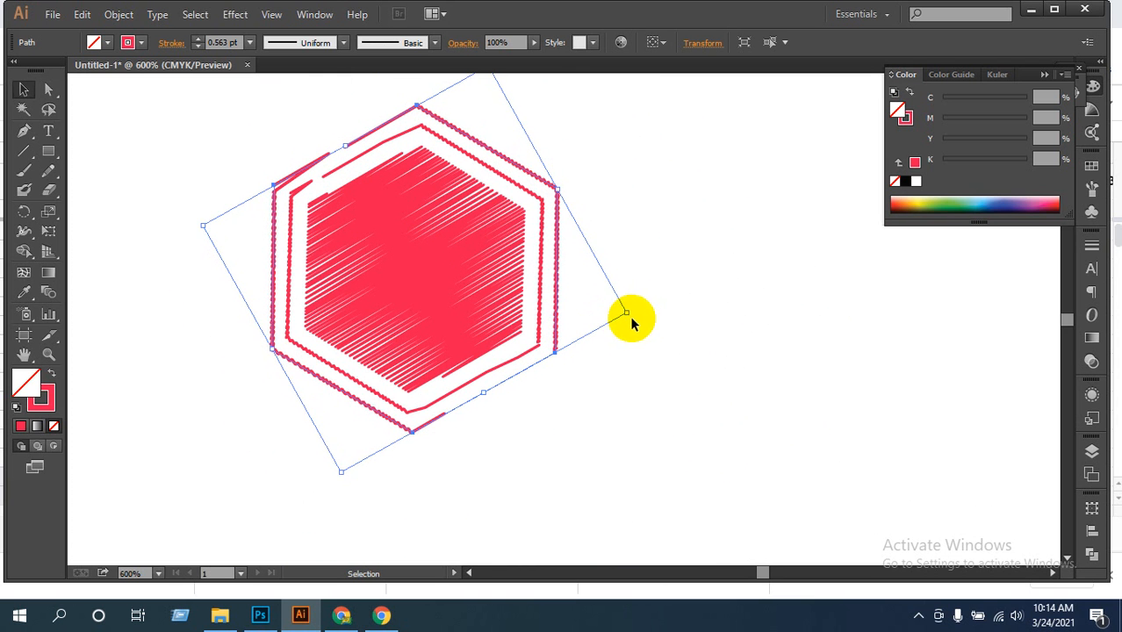
{"action": "left_click", "coordinate": [678, 304]}
{"action": "left_click", "coordinate": [502, 156]}
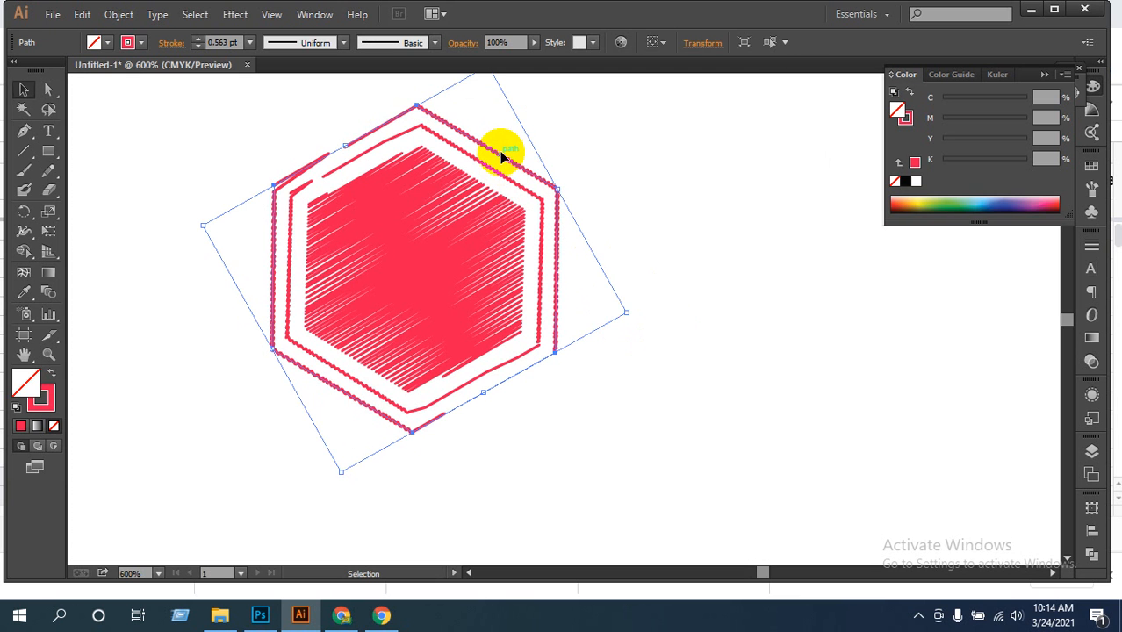
{"action": "left_click", "coordinate": [632, 242]}
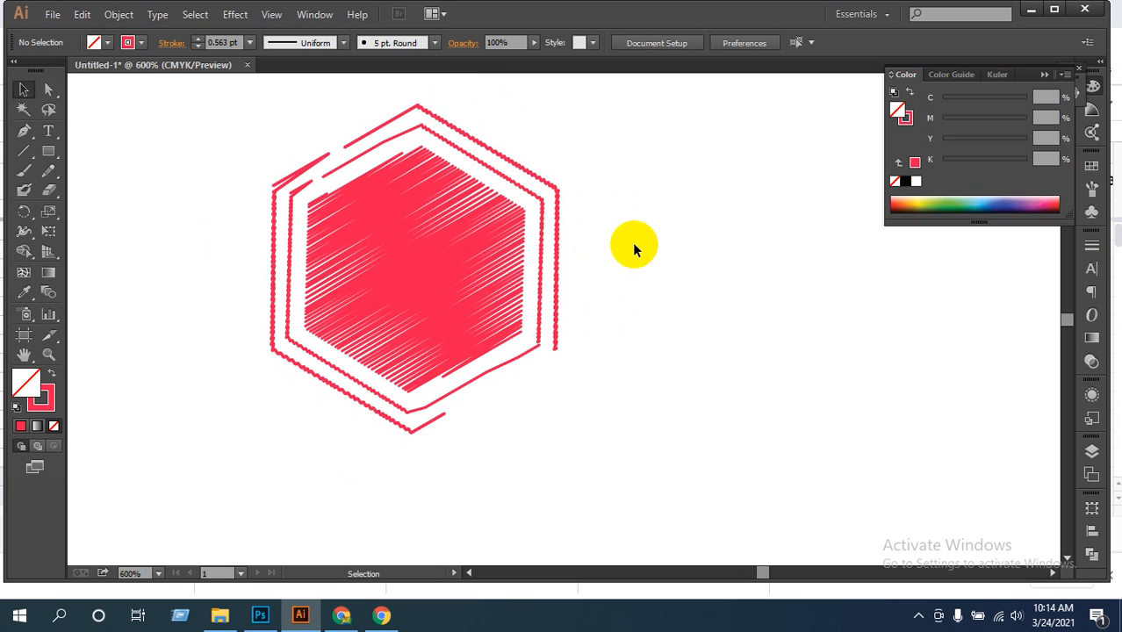
Recolour the outer hexagon outline's stroke green and leave its interior without a fill
{"action": "left_click", "coordinate": [549, 184]}
{"action": "left_click", "coordinate": [1040, 205]}
{"action": "left_click", "coordinate": [1015, 200]}
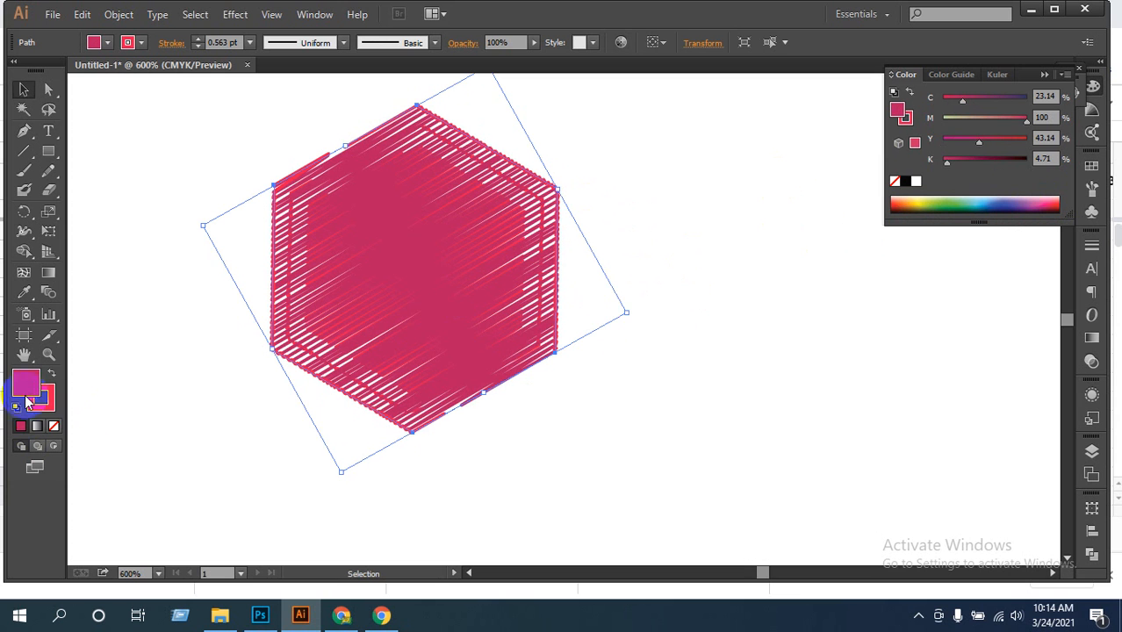
{"action": "left_click", "coordinate": [53, 427]}
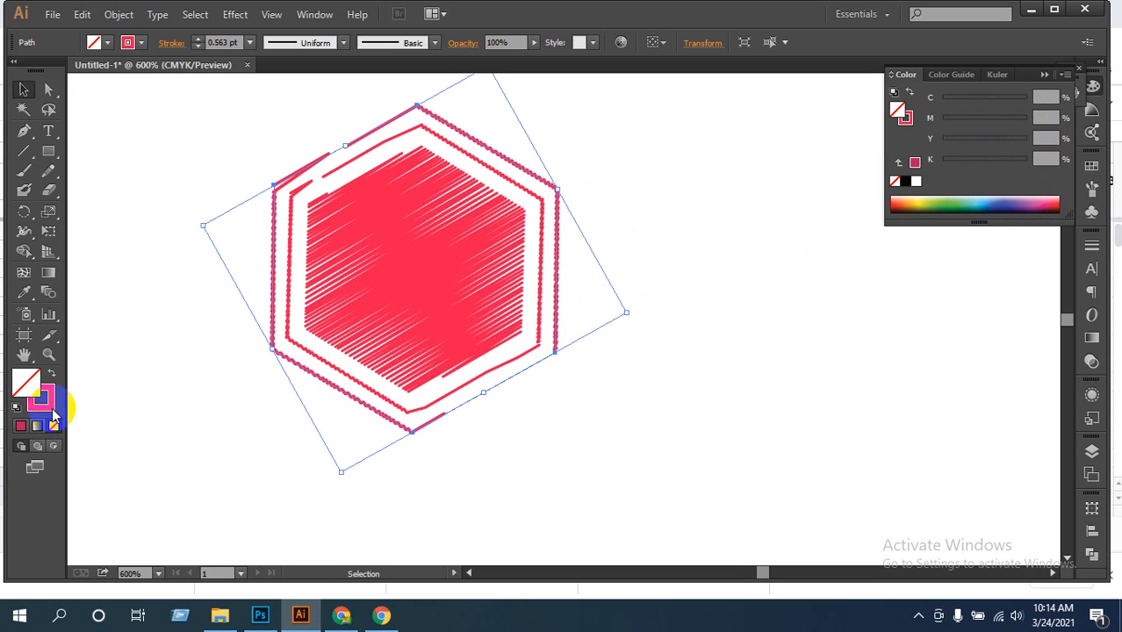
{"action": "left_click", "coordinate": [44, 406]}
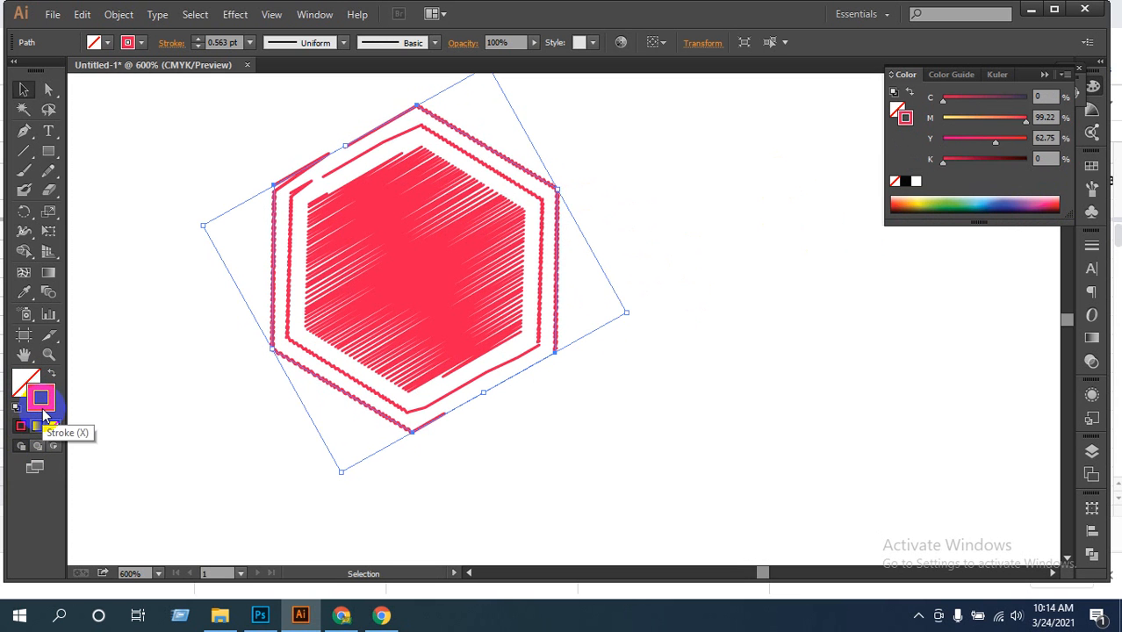
{"action": "left_click", "coordinate": [957, 200]}
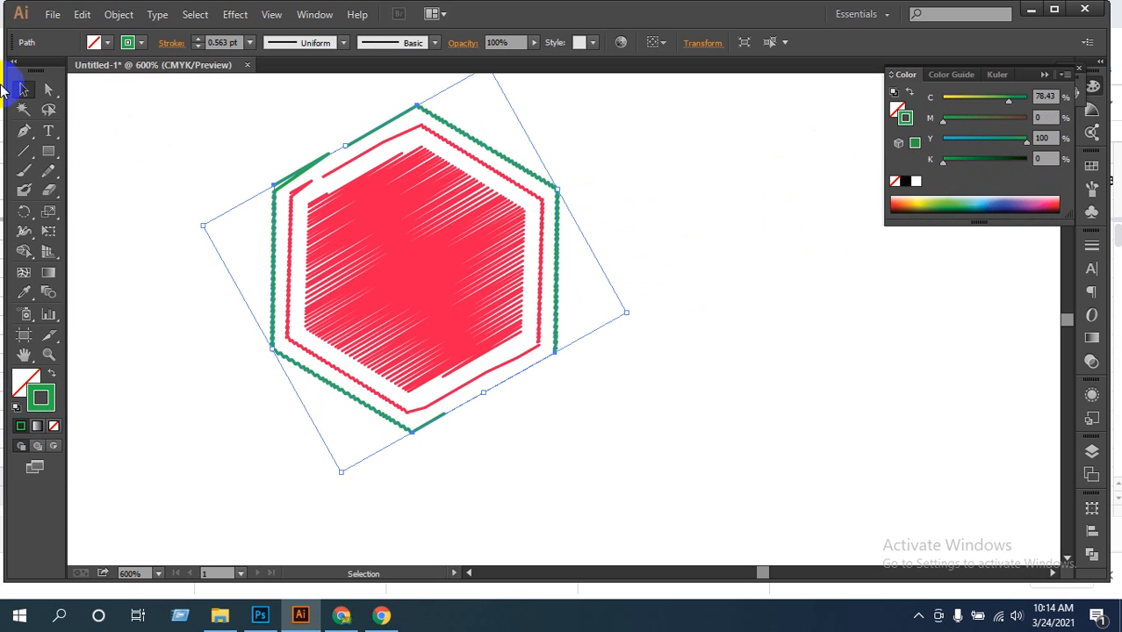
{"action": "left_click", "coordinate": [21, 91]}
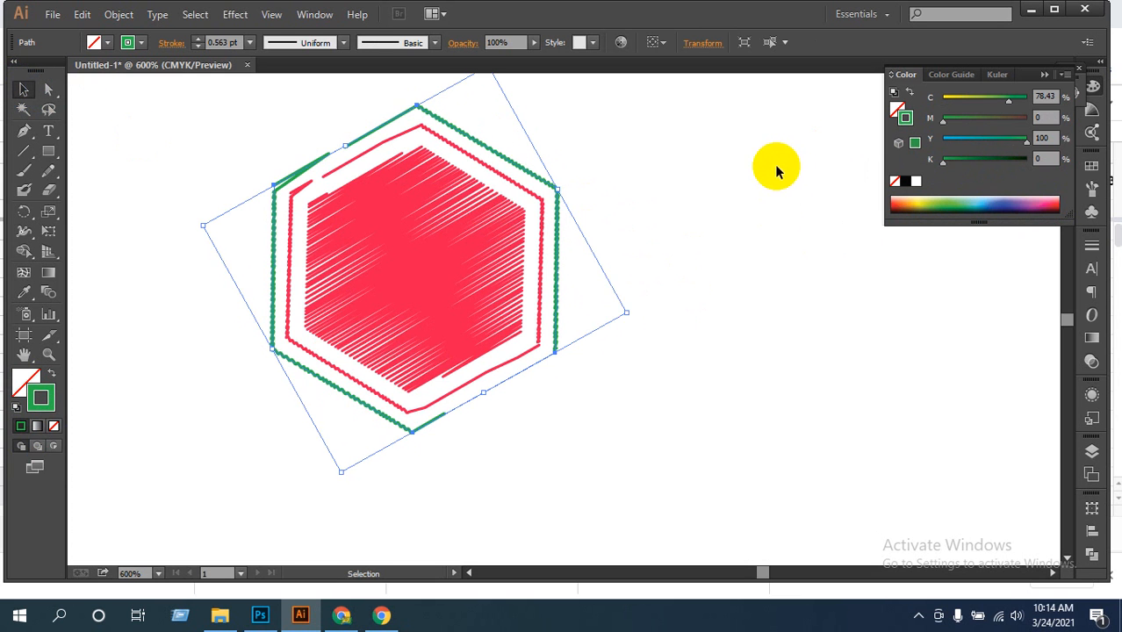
{"action": "left_click", "coordinate": [776, 171]}
Recolour the inner hexagon outline's stroke yellow with C 19, M 0, Y 100, K 0
{"action": "left_click", "coordinate": [540, 200]}
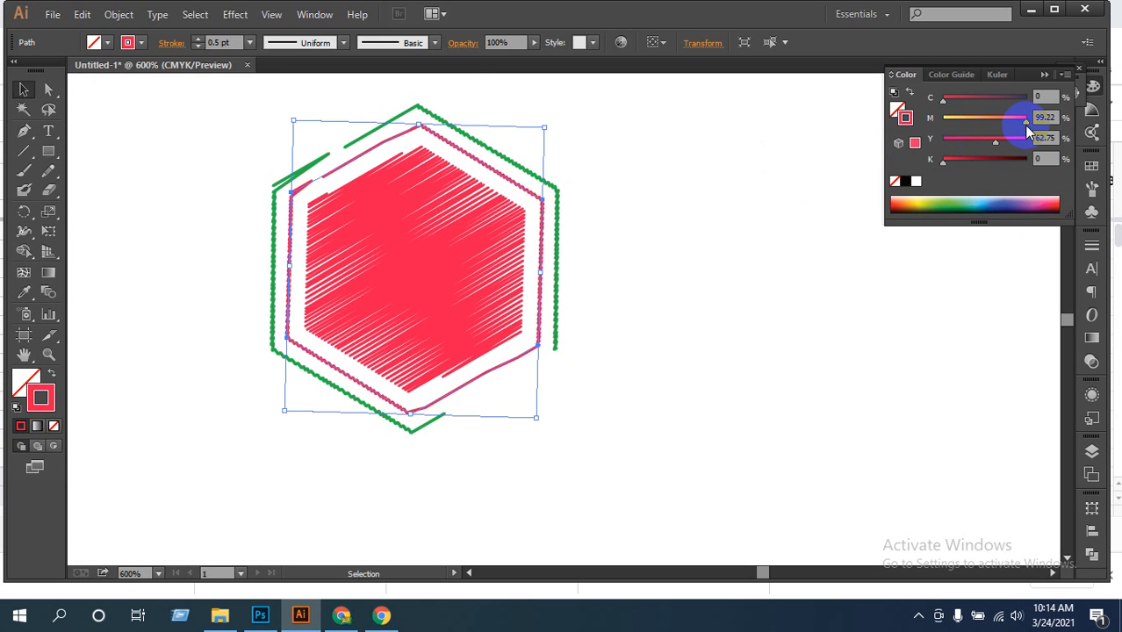
{"action": "mouse_move", "coordinate": [1027, 131]}
{"action": "left_mouse_down"}
{"action": "mouse_move", "coordinate": [973, 138]}
{"action": "mouse_move", "coordinate": [1036, 141]}
{"action": "left_mouse_up"}
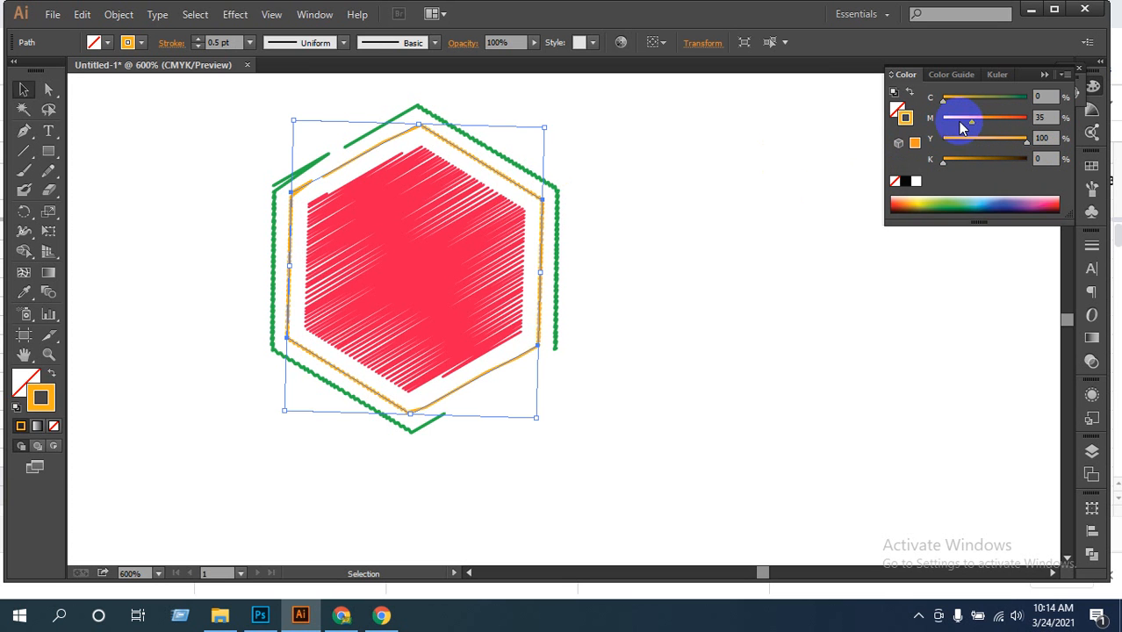
{"action": "mouse_move", "coordinate": [962, 128]}
{"action": "left_mouse_down"}
{"action": "mouse_move", "coordinate": [949, 129]}
{"action": "mouse_move", "coordinate": [959, 102]}
{"action": "left_mouse_up"}
{"action": "left_click", "coordinate": [762, 240]}
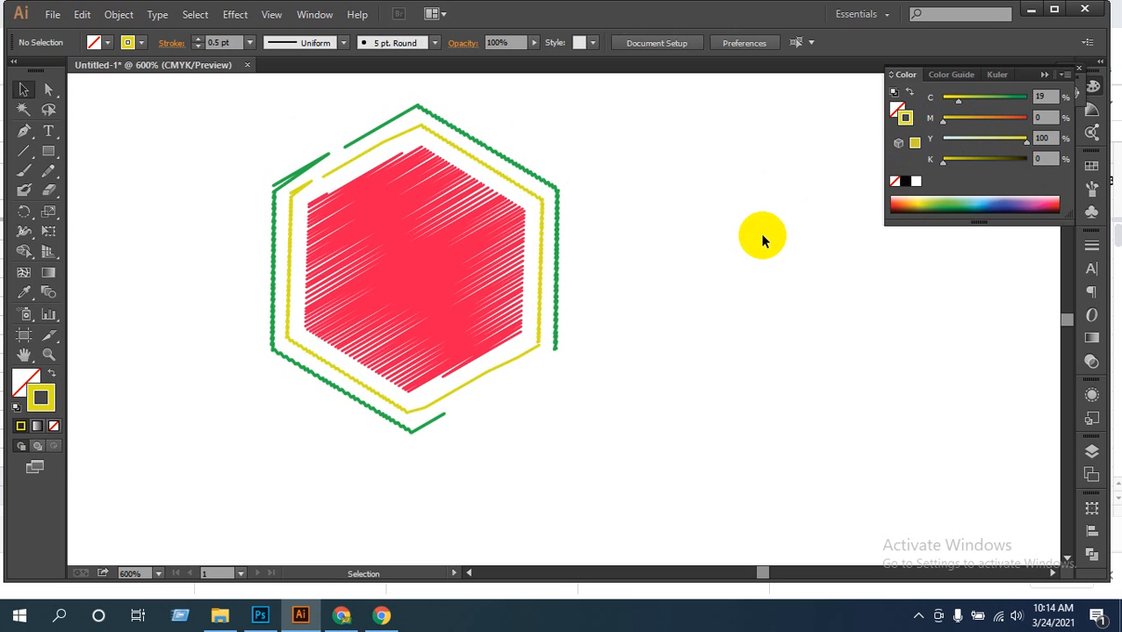
Select all three hexagon shapes and make a new pattern from them, accepting its addition to the swatches
{"action": "left_click", "coordinate": [615, 292], "text": "ctrl+alt"}
{"action": "left_click_drag", "start_coordinate": [633, 366], "coordinate": [573, 338]}
{"action": "left_click_drag", "start_coordinate": [277, 180], "coordinate": [606, 400]}
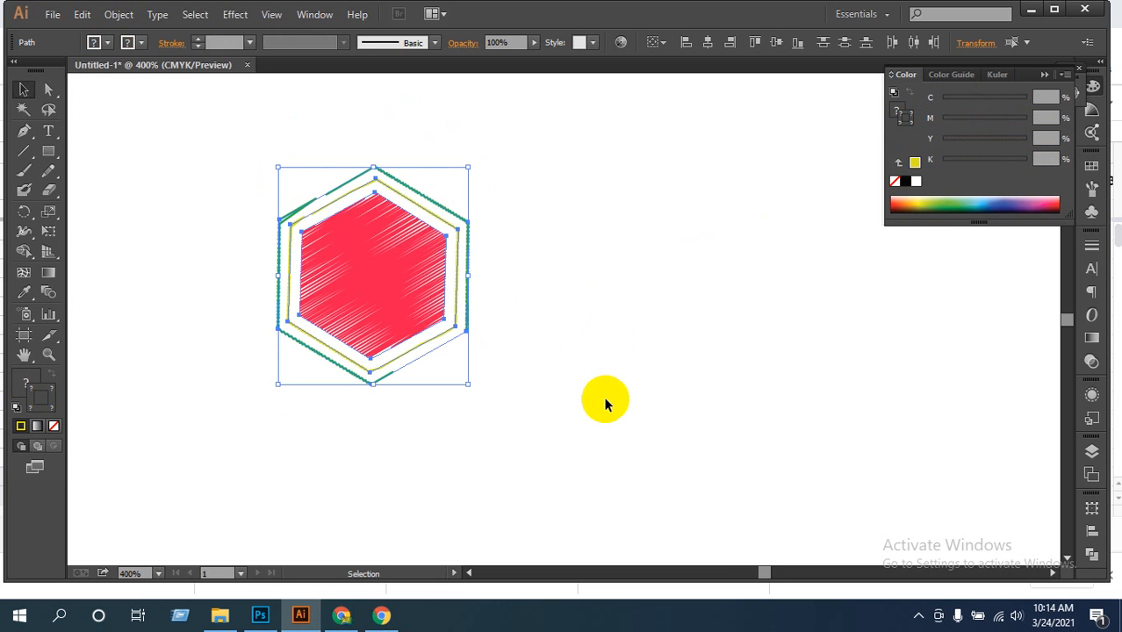
{"action": "left_click", "coordinate": [236, 16]}
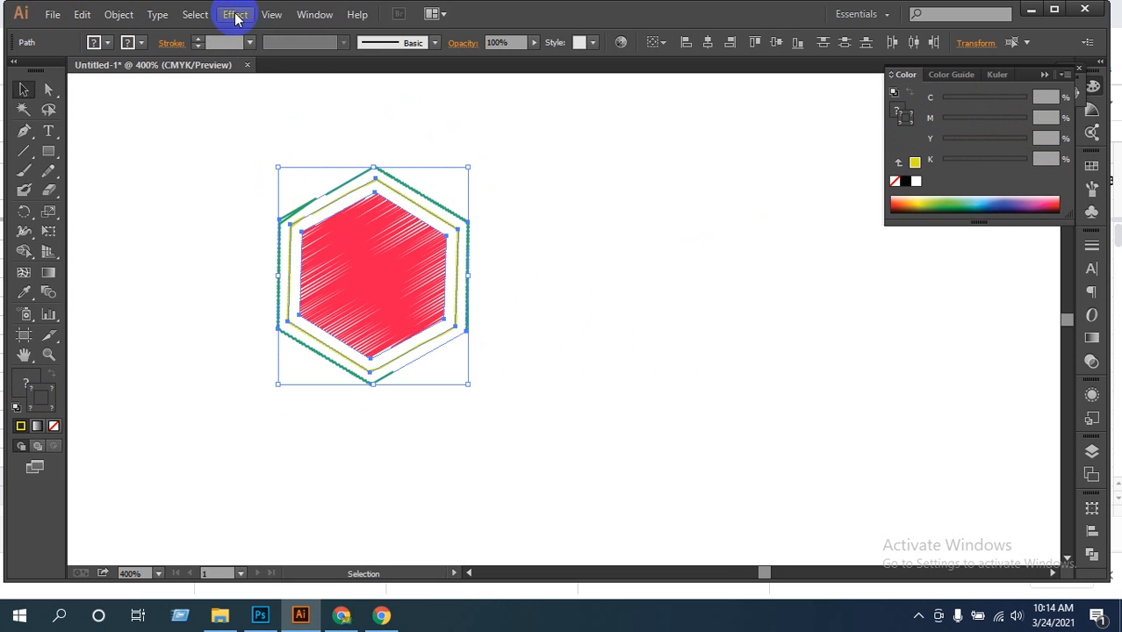
{"action": "left_click", "coordinate": [113, 16]}
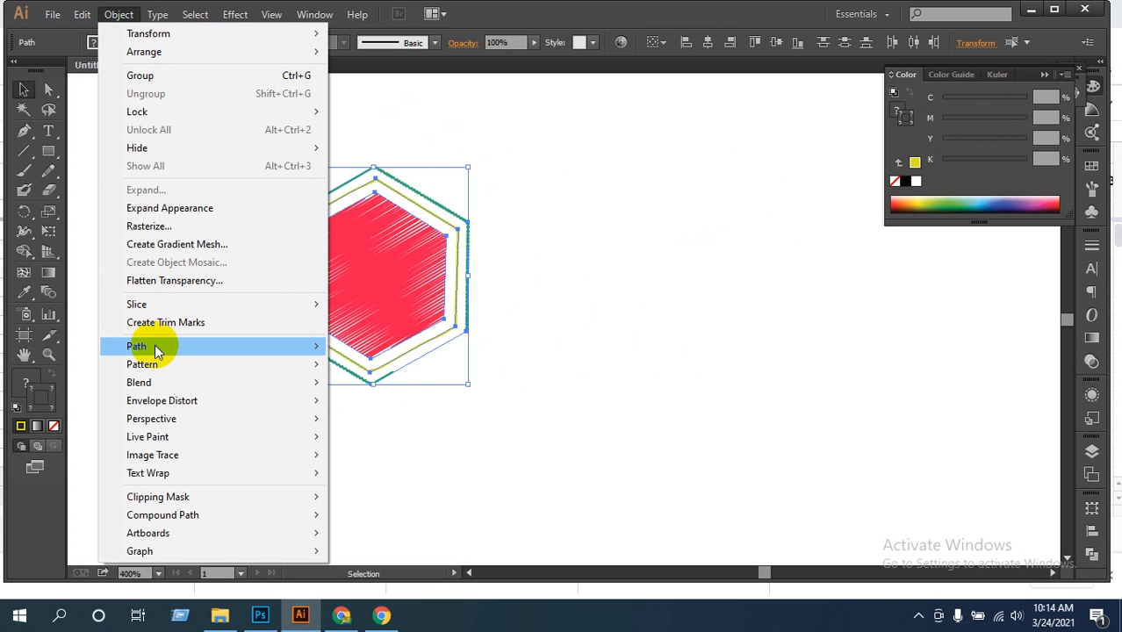
{"action": "mouse_move", "coordinate": [175, 364]}
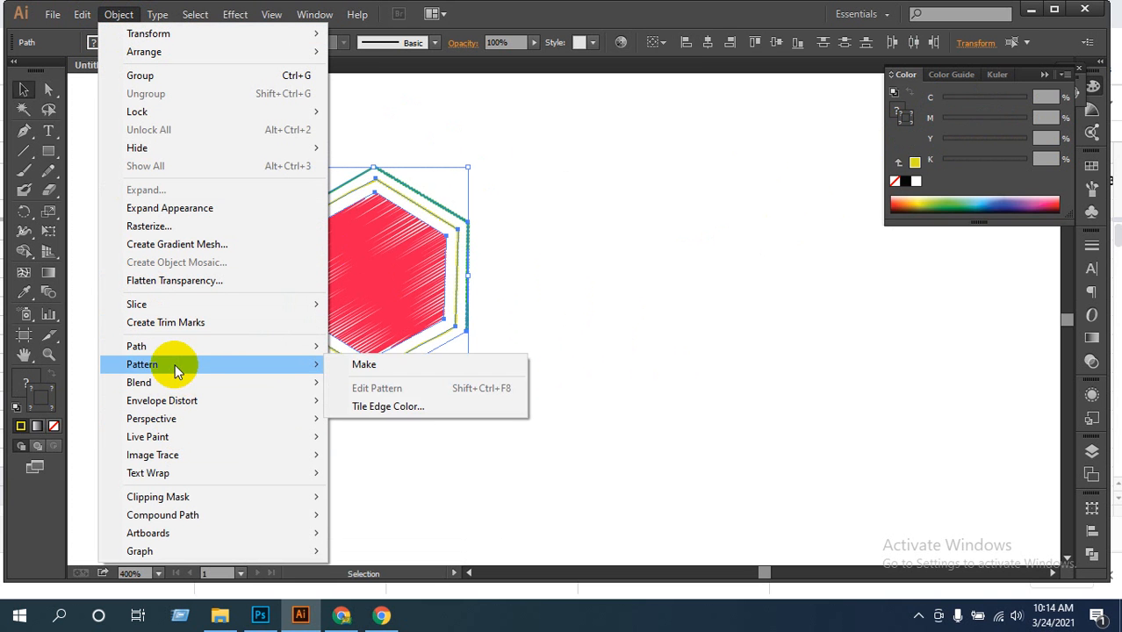
{"action": "left_click", "coordinate": [372, 367]}
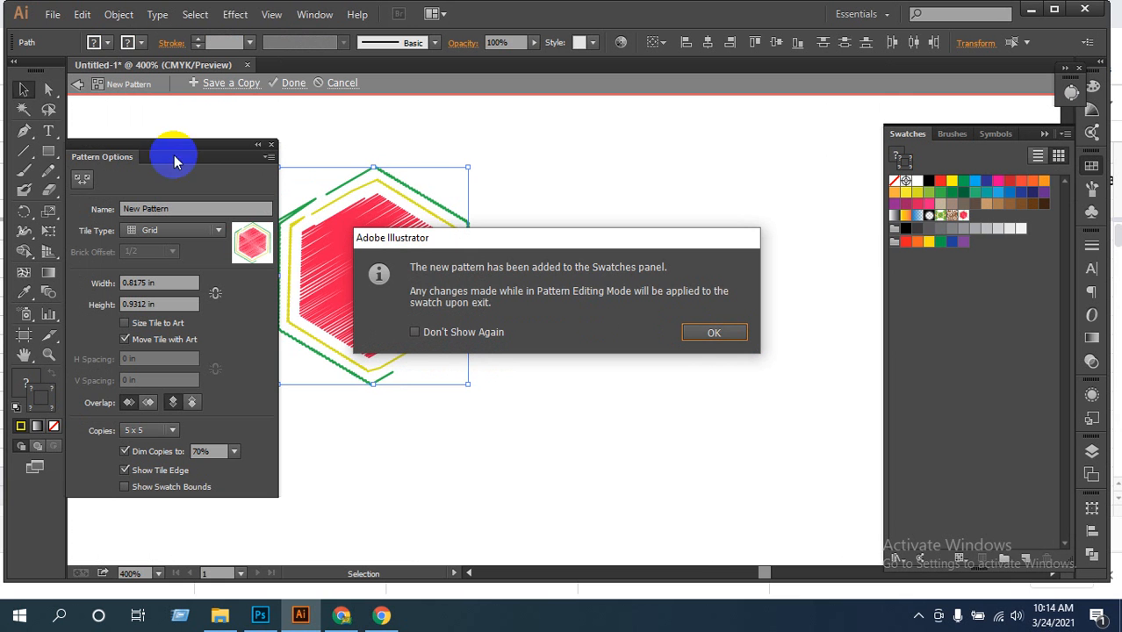
{"action": "left_click", "coordinate": [712, 335]}
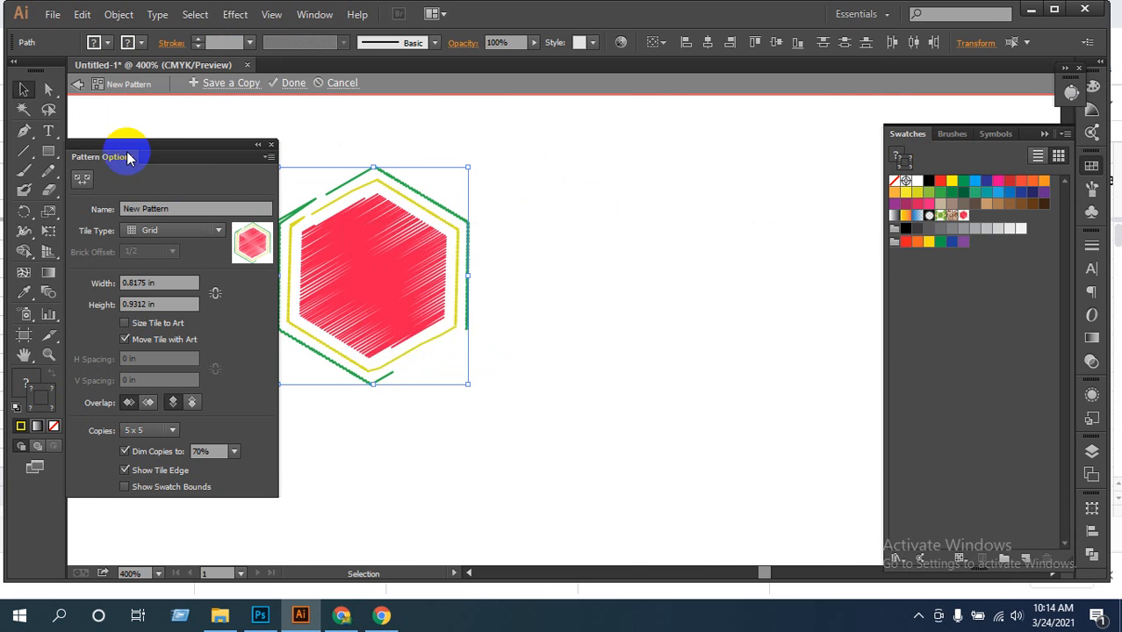
Move the Pattern Options clear of the tiled hexagons and dim the pattern copies to 50%
{"action": "left_click_drag", "start_coordinate": [149, 156], "coordinate": [558, 224]}
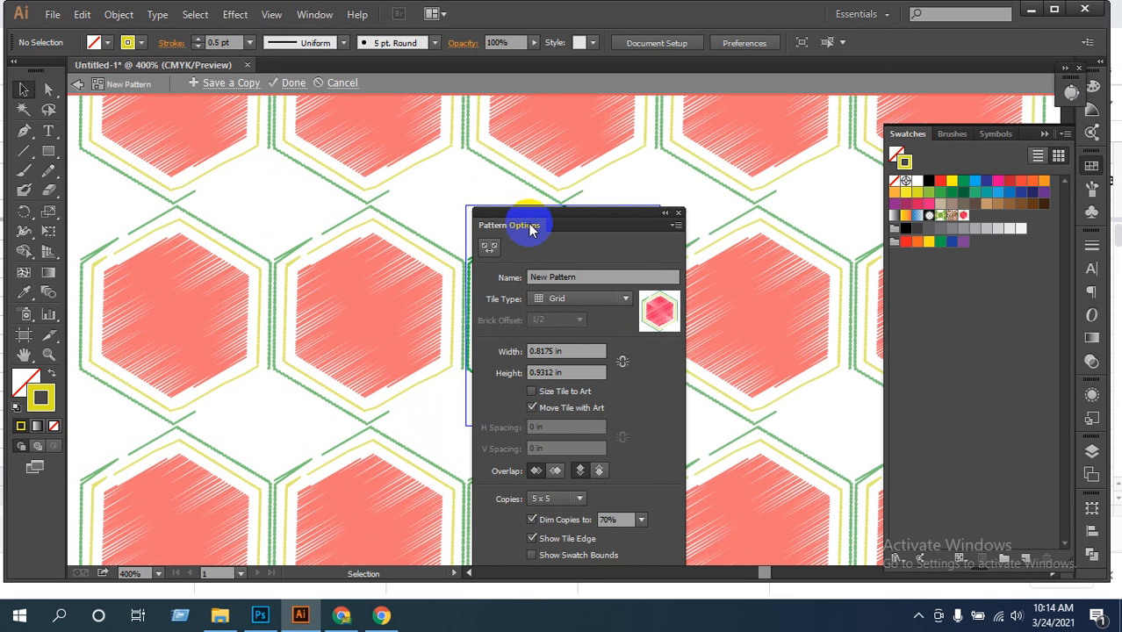
{"action": "left_click", "coordinate": [343, 339], "text": "ctrl+alt"}
{"action": "left_click", "coordinate": [343, 339], "text": "ctrl+alt"}
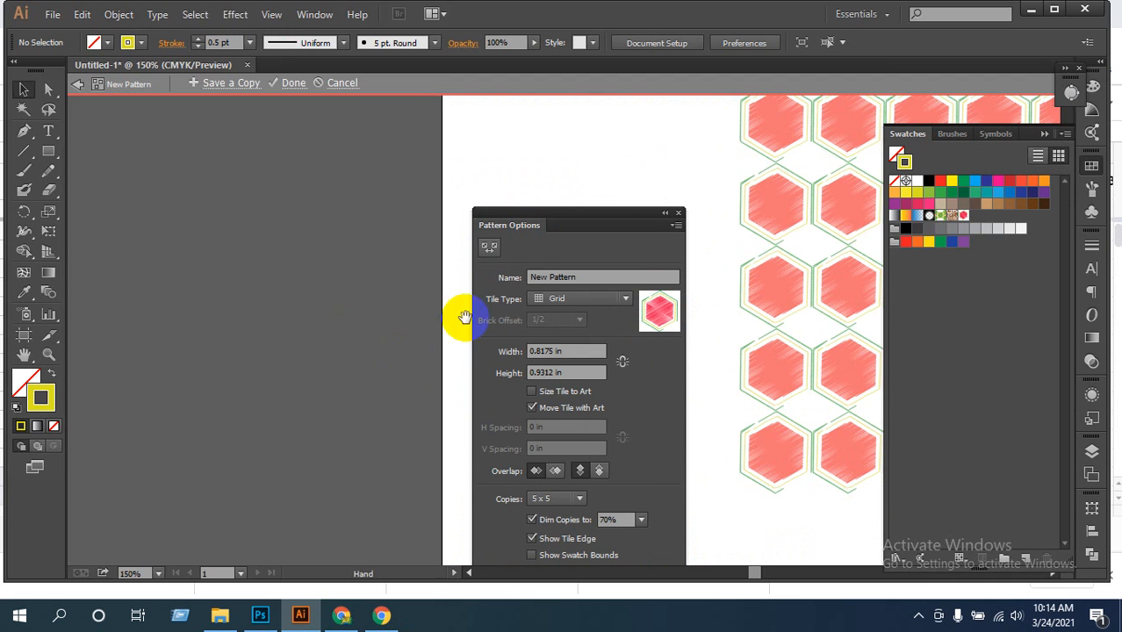
{"action": "left_click_drag", "start_coordinate": [465, 316], "coordinate": [47, 311]}
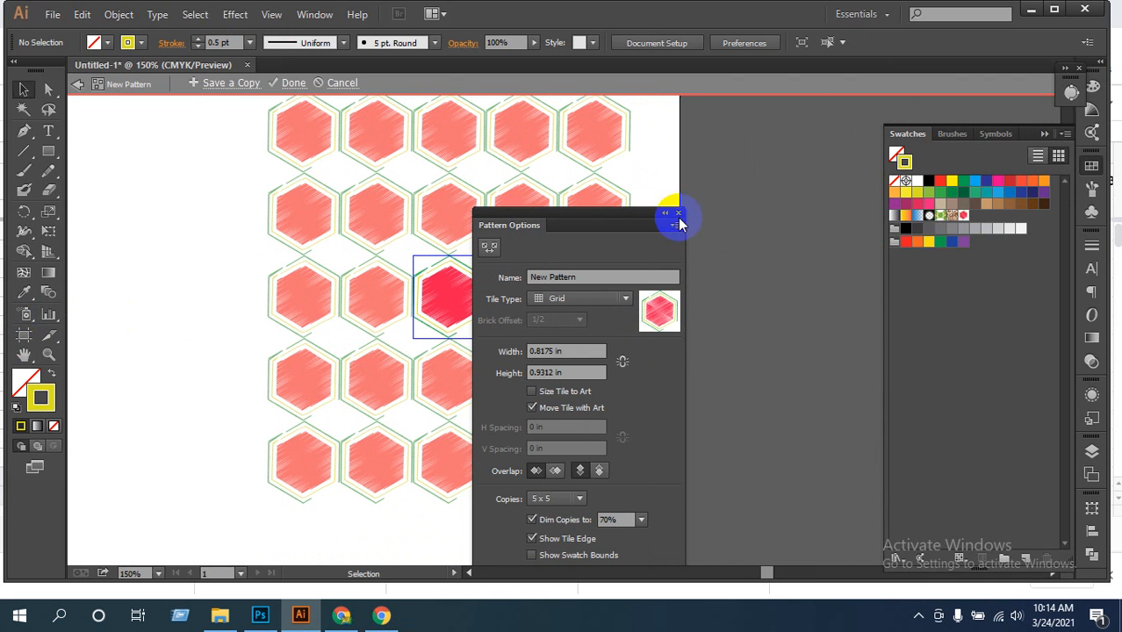
{"action": "left_click_drag", "start_coordinate": [680, 224], "coordinate": [900, 164]}
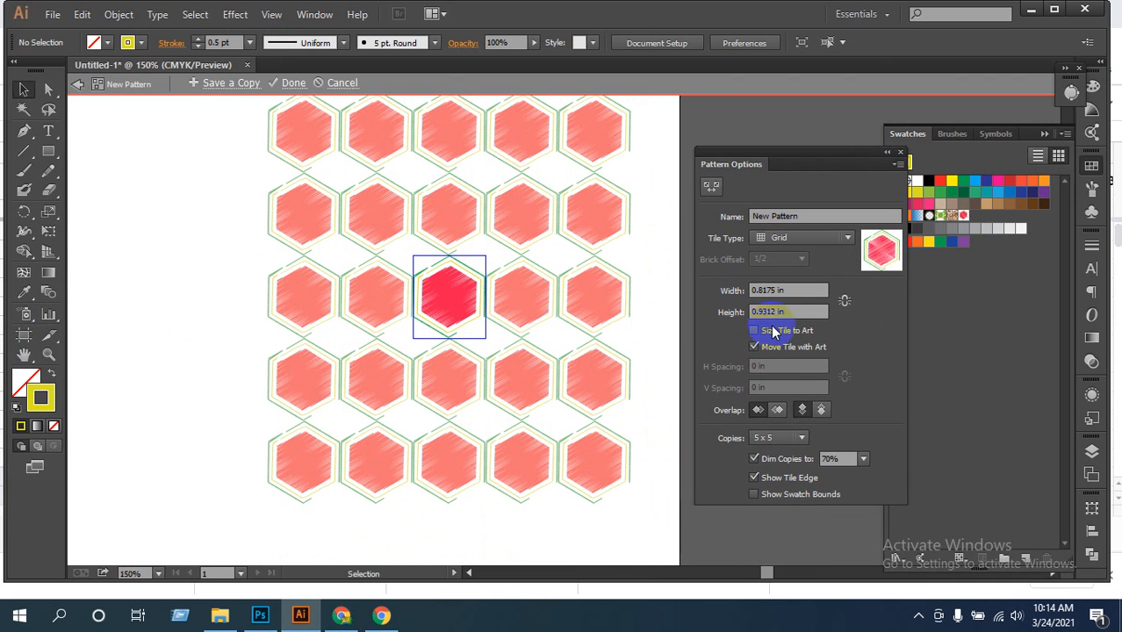
{"action": "left_click", "coordinate": [862, 460]}
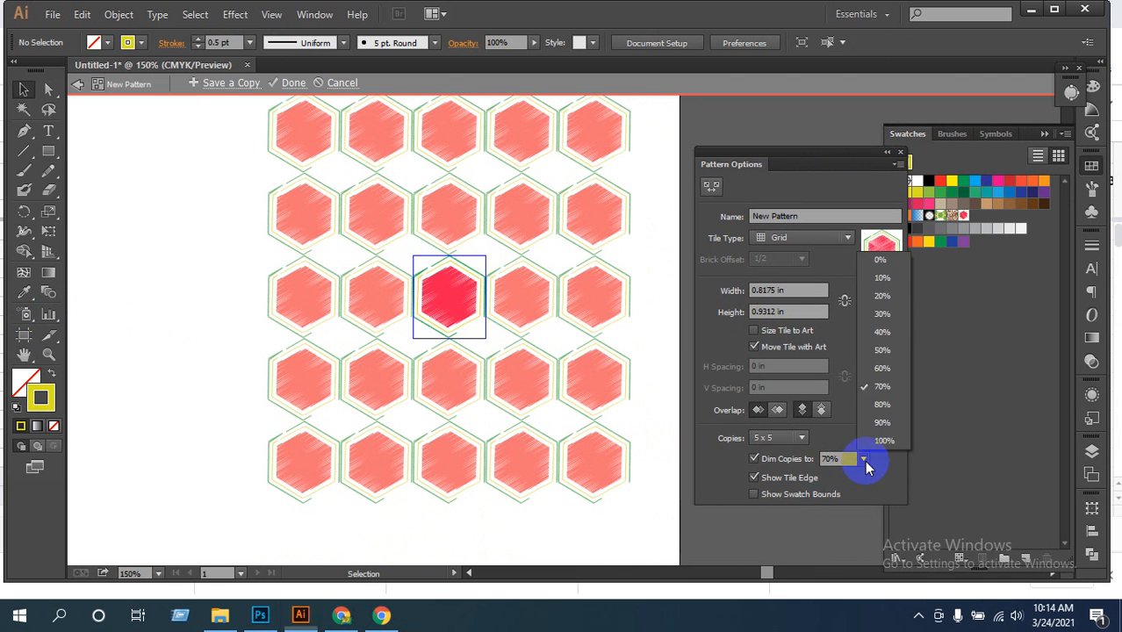
{"action": "left_click", "coordinate": [882, 352]}
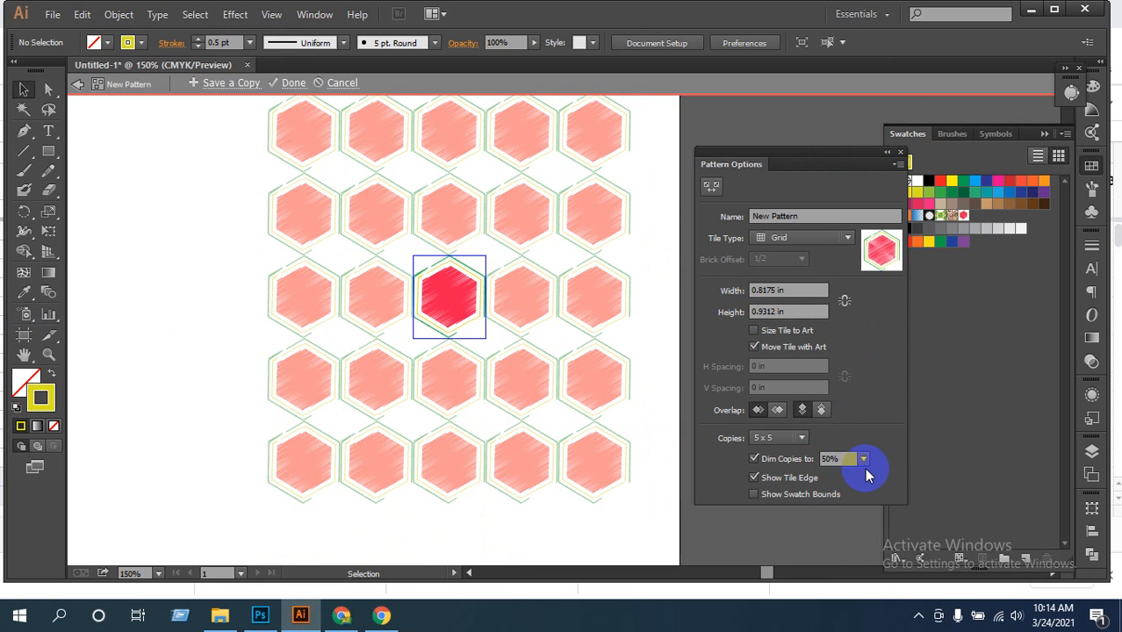
Try dimming the pattern copies to 20%, and settle on 30%
{"action": "left_click", "coordinate": [864, 462]}
{"action": "left_click", "coordinate": [889, 302]}
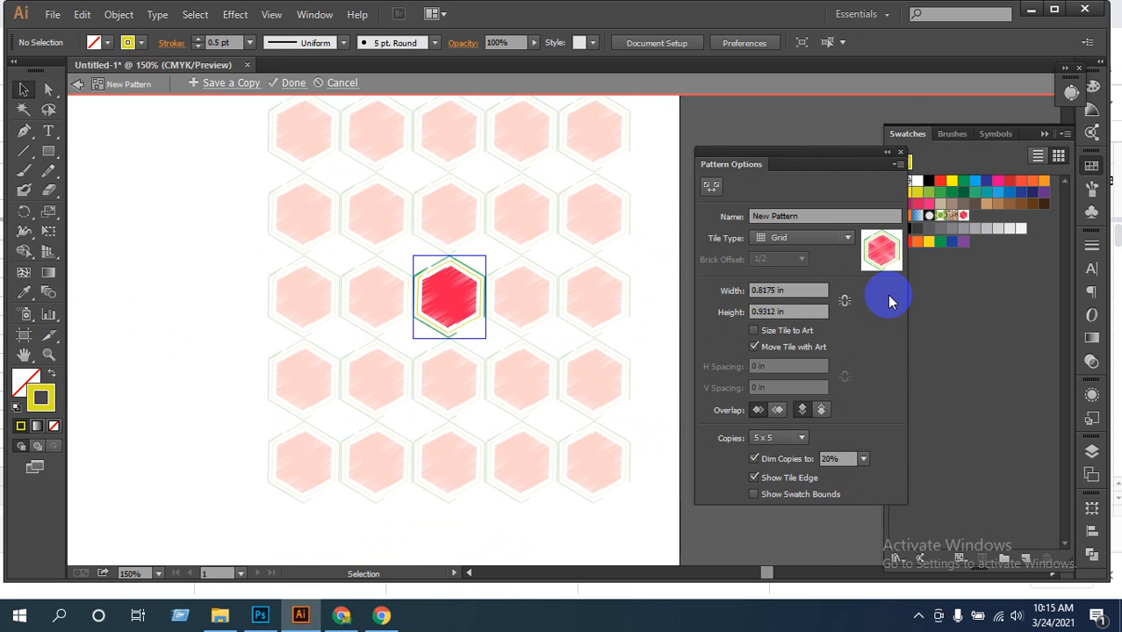
{"action": "left_click", "coordinate": [864, 459]}
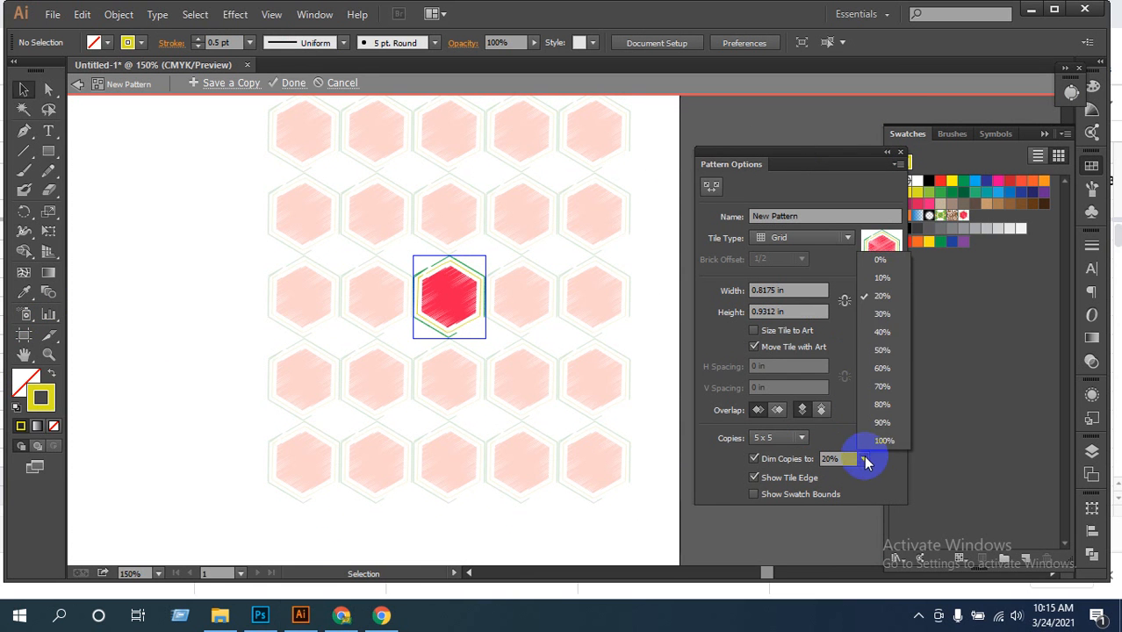
{"action": "left_click", "coordinate": [888, 315]}
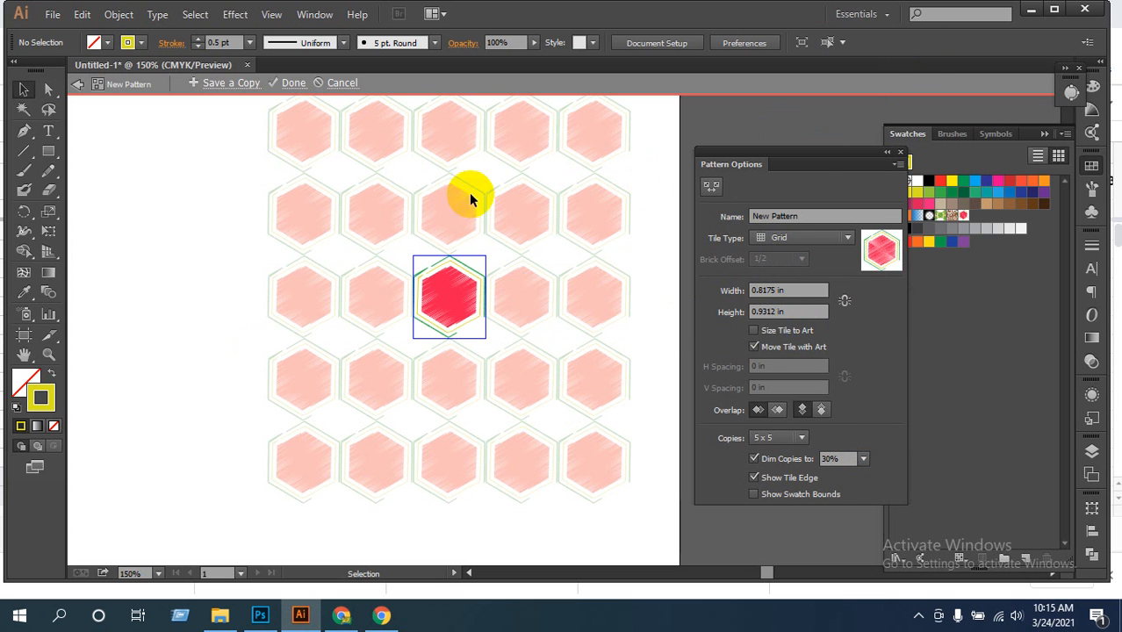
Try the Brick by Row, Brick by Column and Hex by Column tile types on the hexagon pattern
{"action": "left_click", "coordinate": [800, 238]}
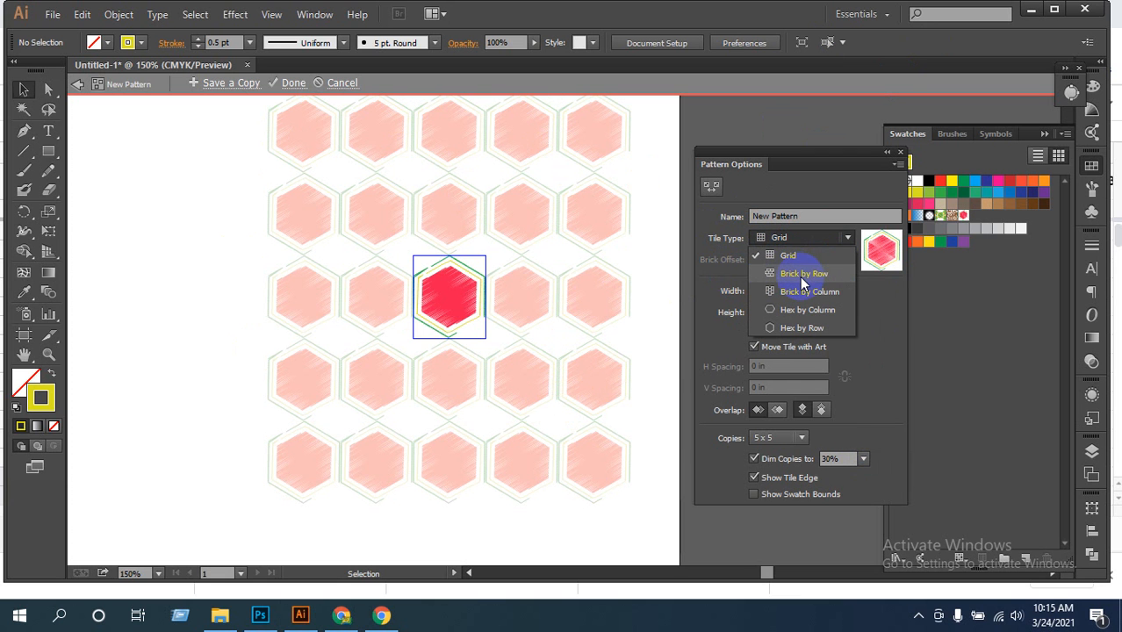
{"action": "left_click", "coordinate": [800, 276]}
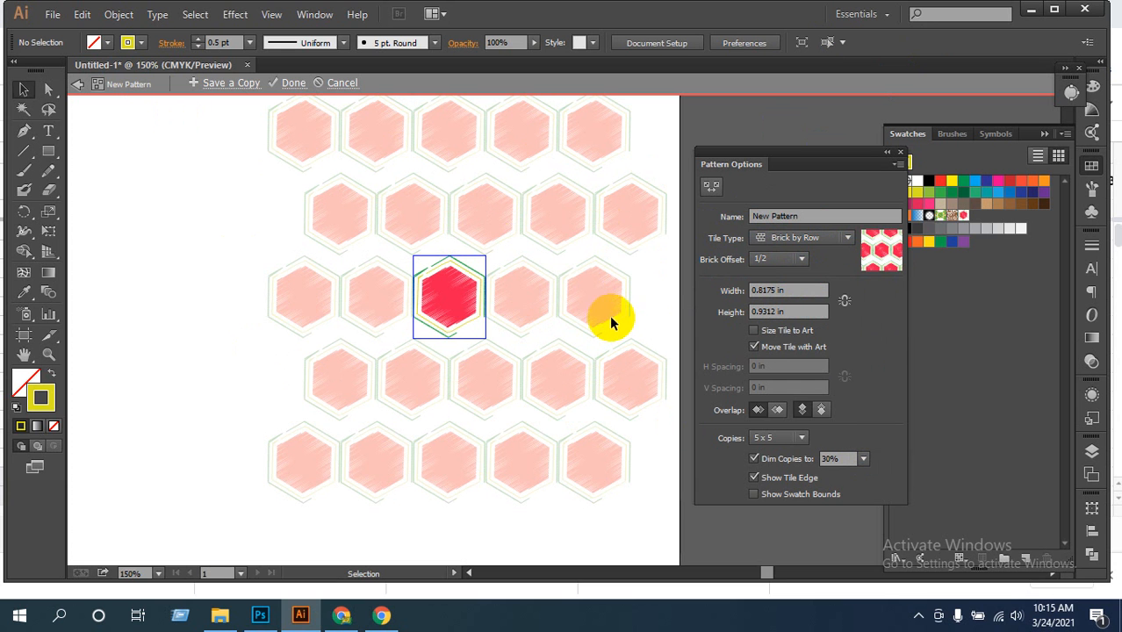
{"action": "left_click", "coordinate": [848, 237]}
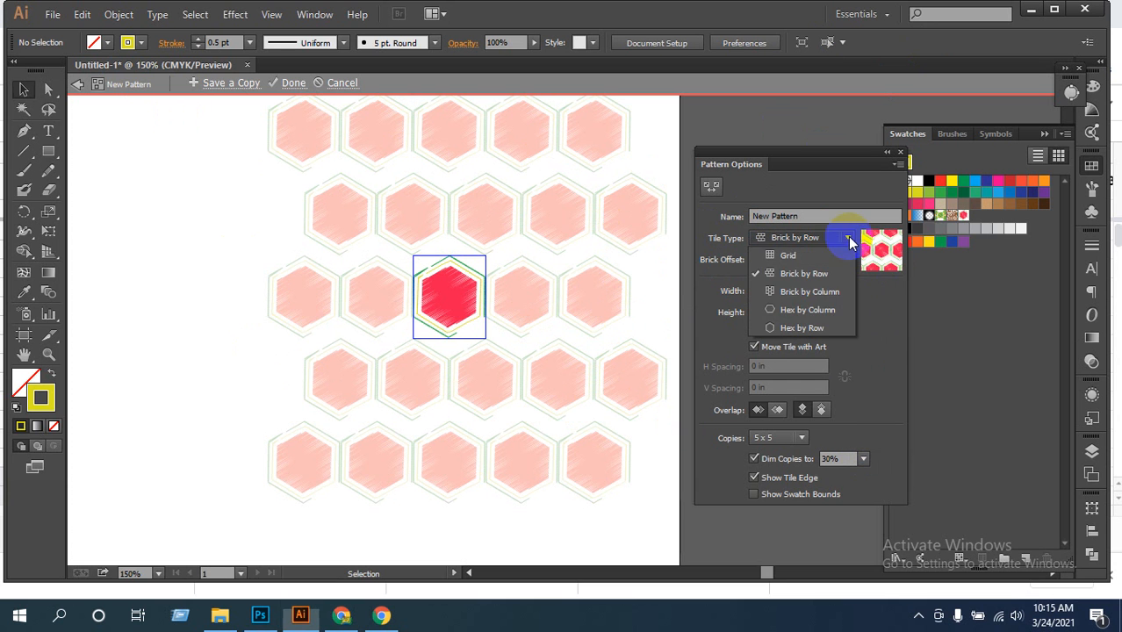
{"action": "left_click", "coordinate": [787, 294]}
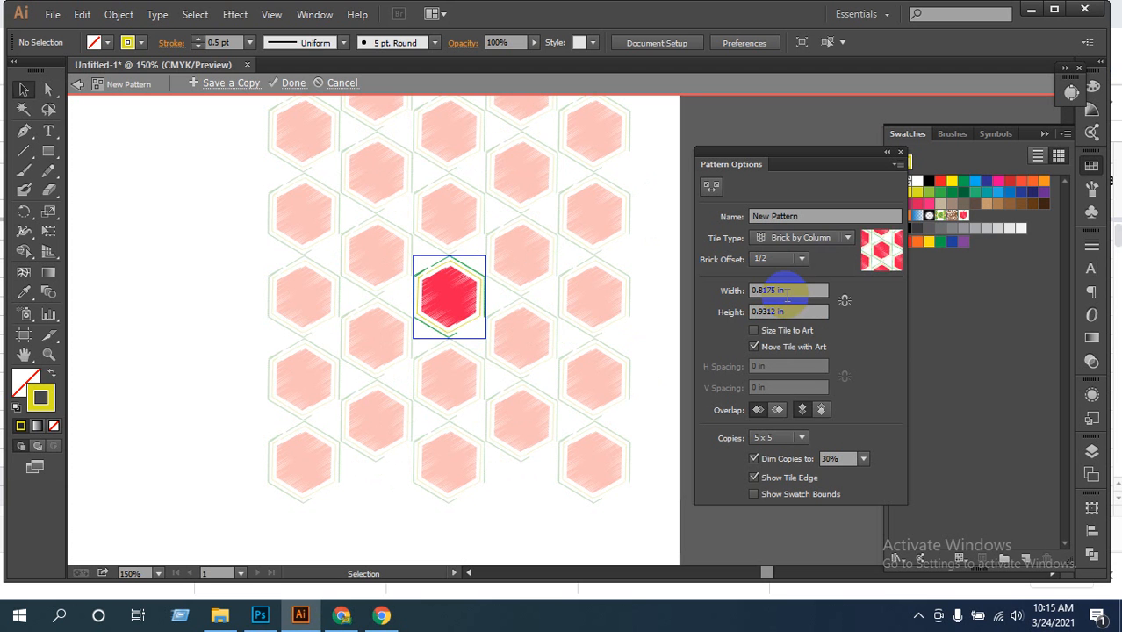
{"action": "left_click", "coordinate": [803, 237]}
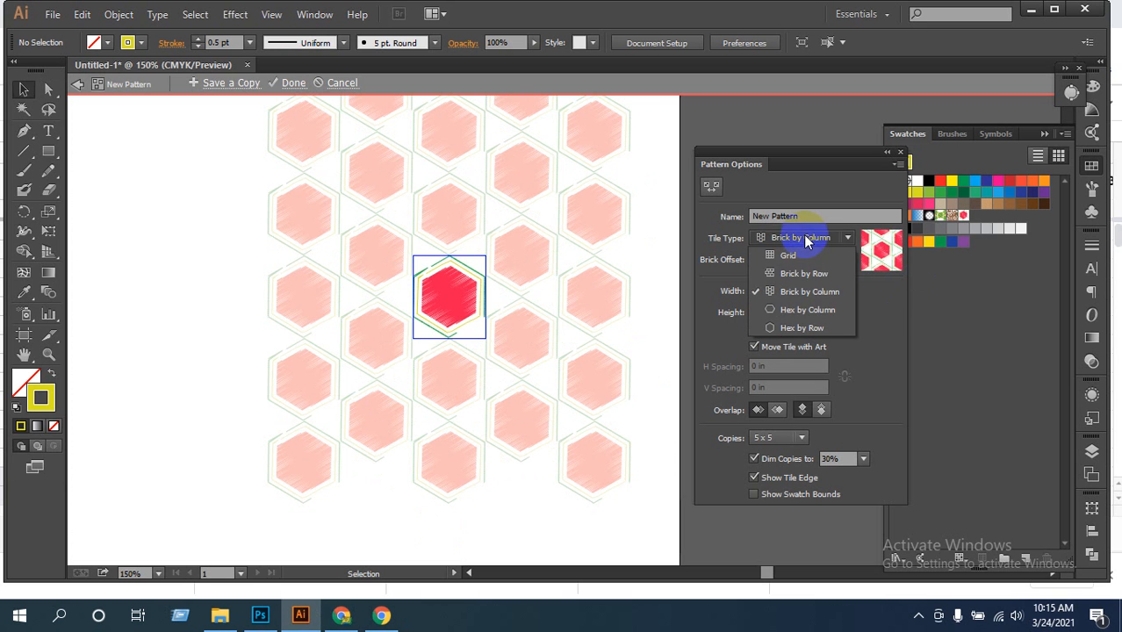
{"action": "left_click", "coordinate": [803, 311]}
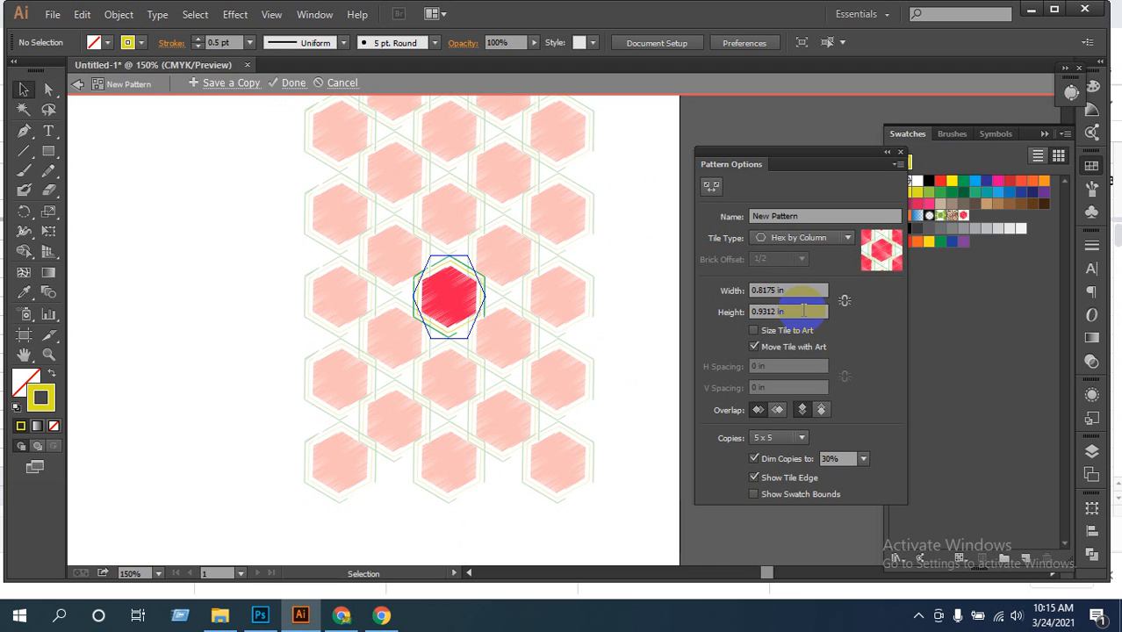
Set the hexagon pattern's tile type to Hex by Row
{"action": "left_click", "coordinate": [833, 293]}
{"action": "left_click", "coordinate": [816, 235]}
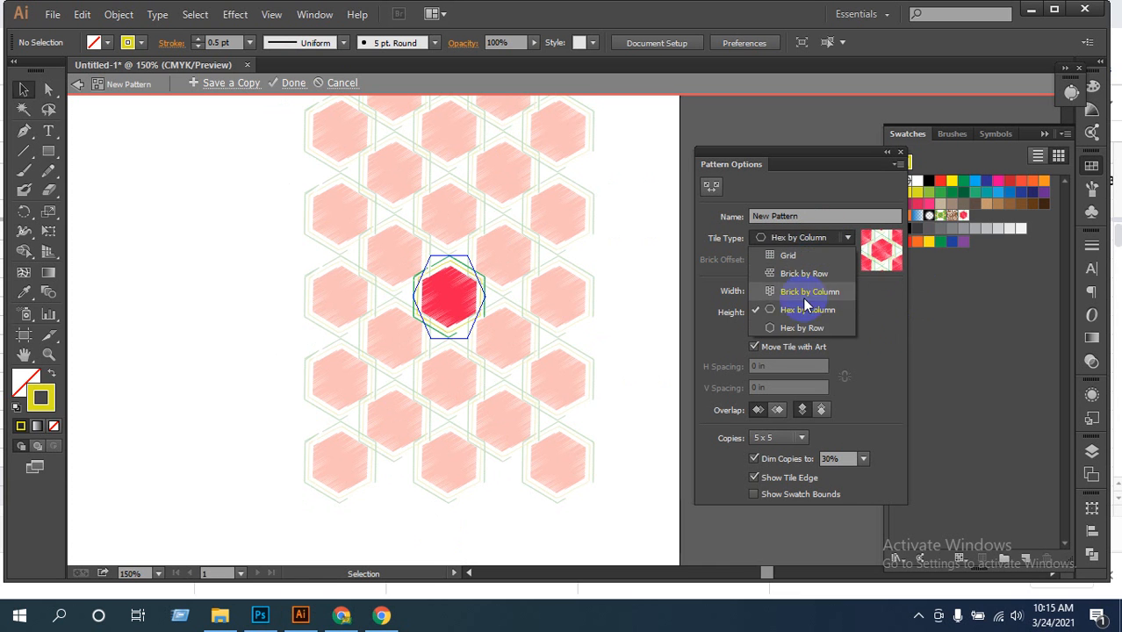
{"action": "left_click", "coordinate": [796, 324]}
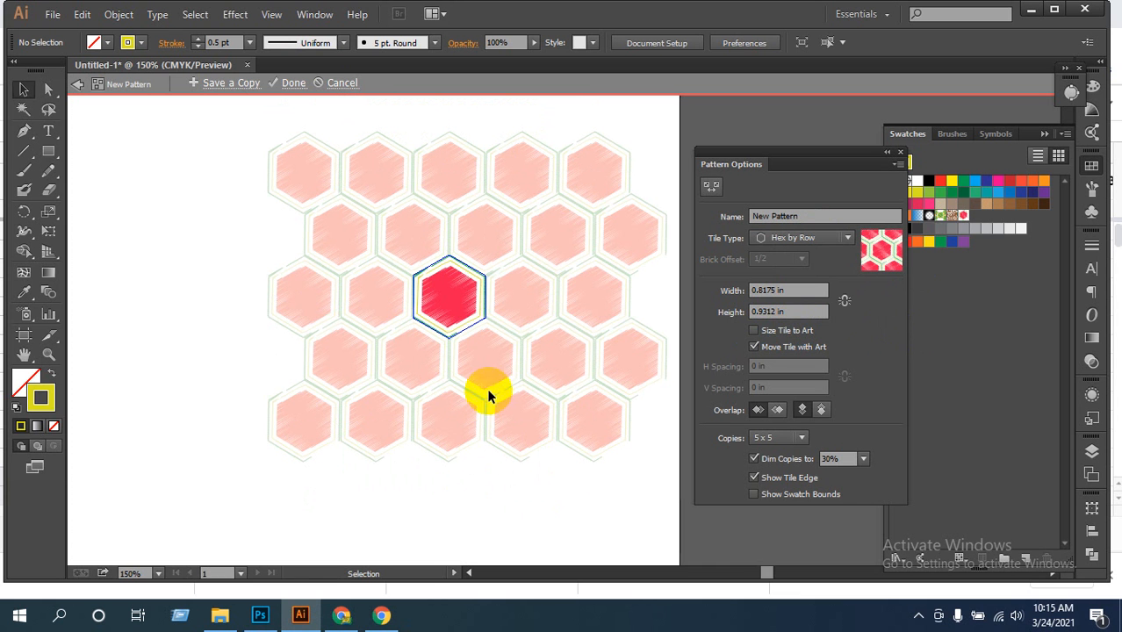
{"action": "left_click", "coordinate": [813, 290]}
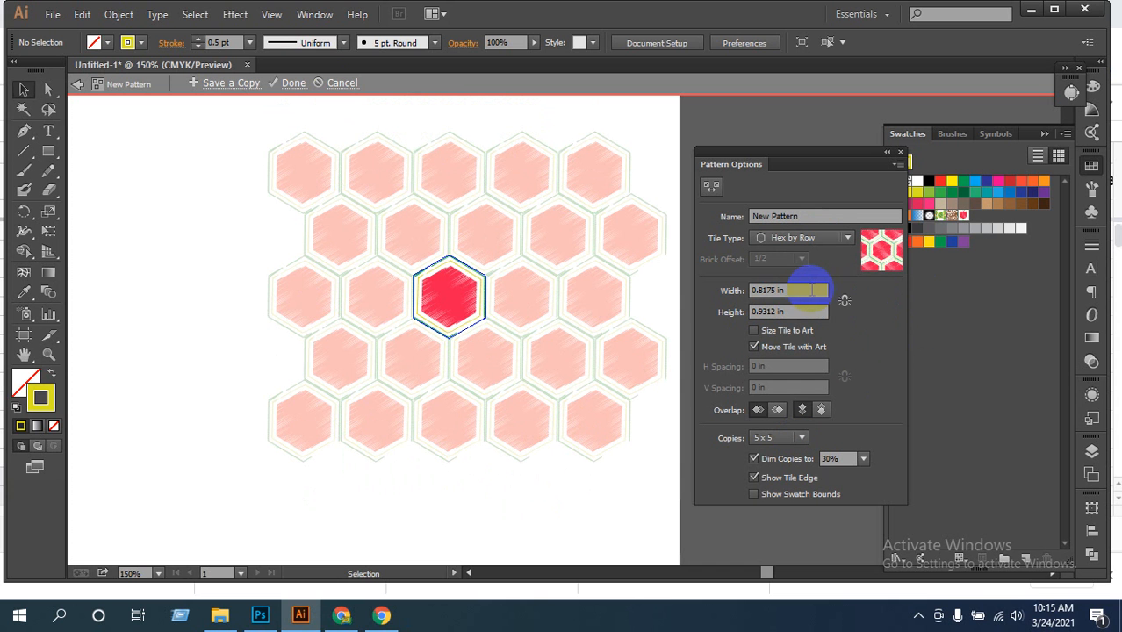
{"action": "left_click_drag", "start_coordinate": [806, 290], "coordinate": [734, 289]}
{"action": "left_click", "coordinate": [641, 497]}
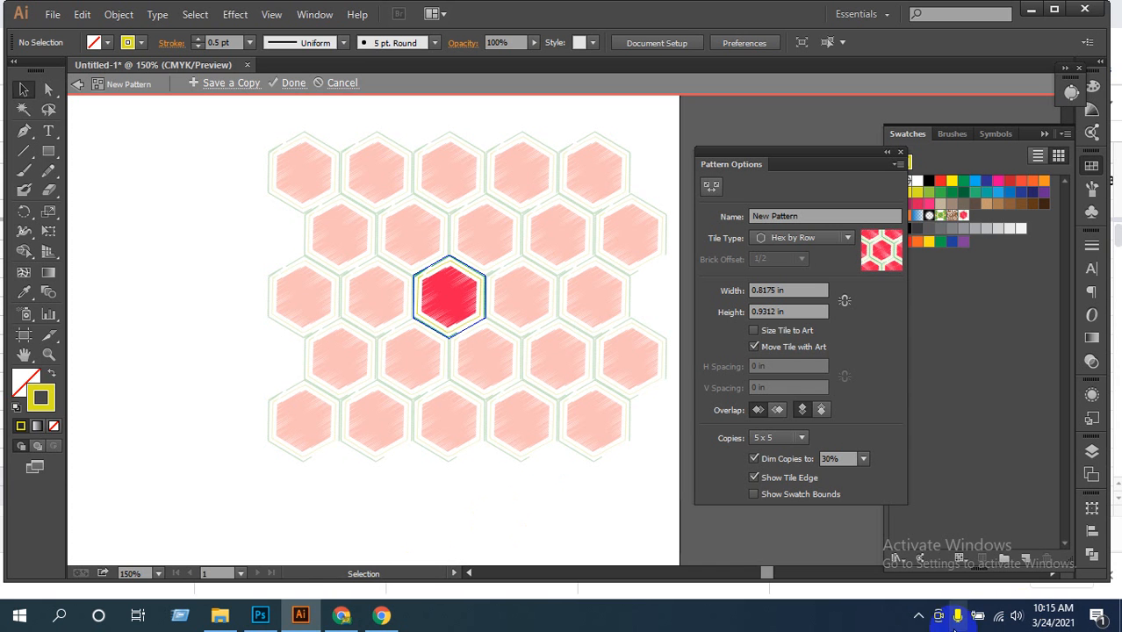
{"action": "left_click", "coordinate": [918, 615]}
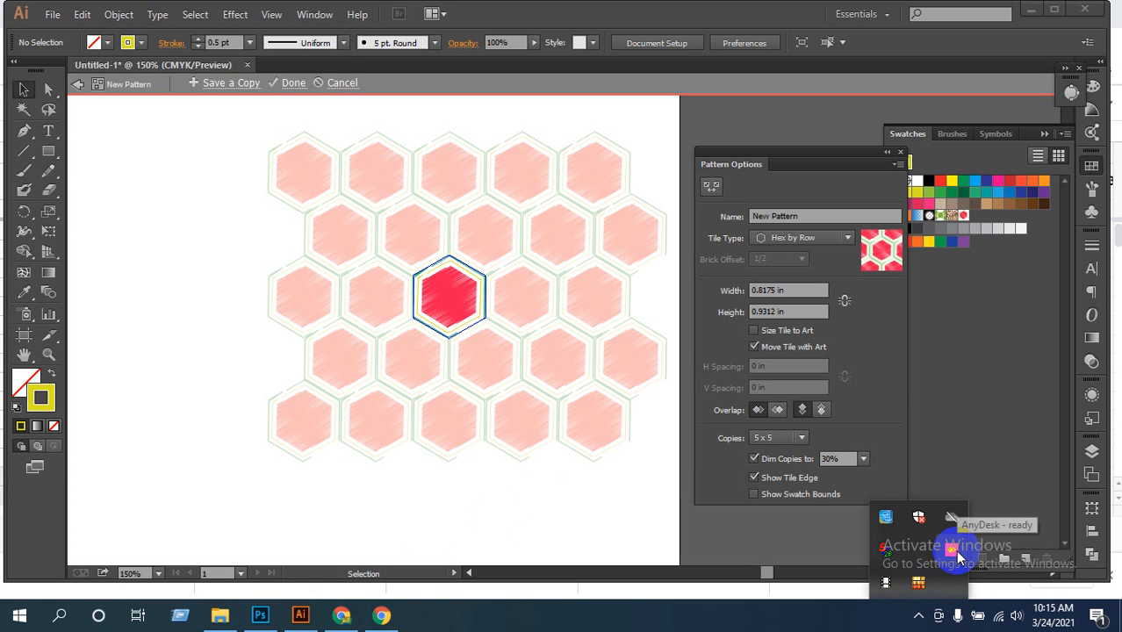
{"action": "left_click", "coordinate": [888, 582]}
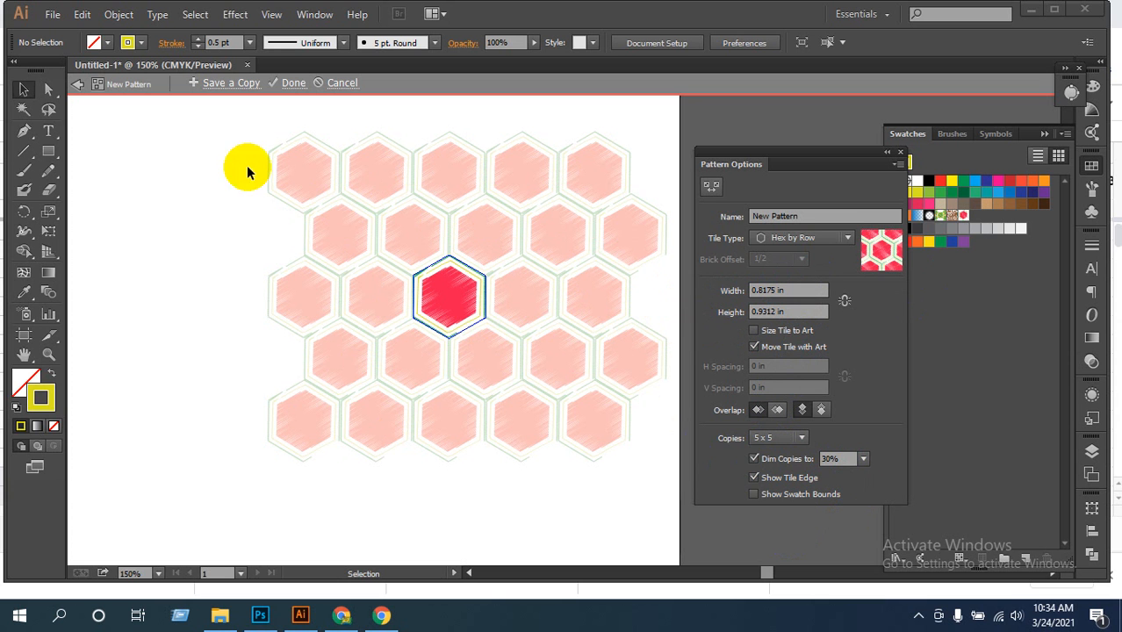
Finish editing the hexagon pattern and return to the artboard
{"action": "left_click", "coordinate": [302, 86]}
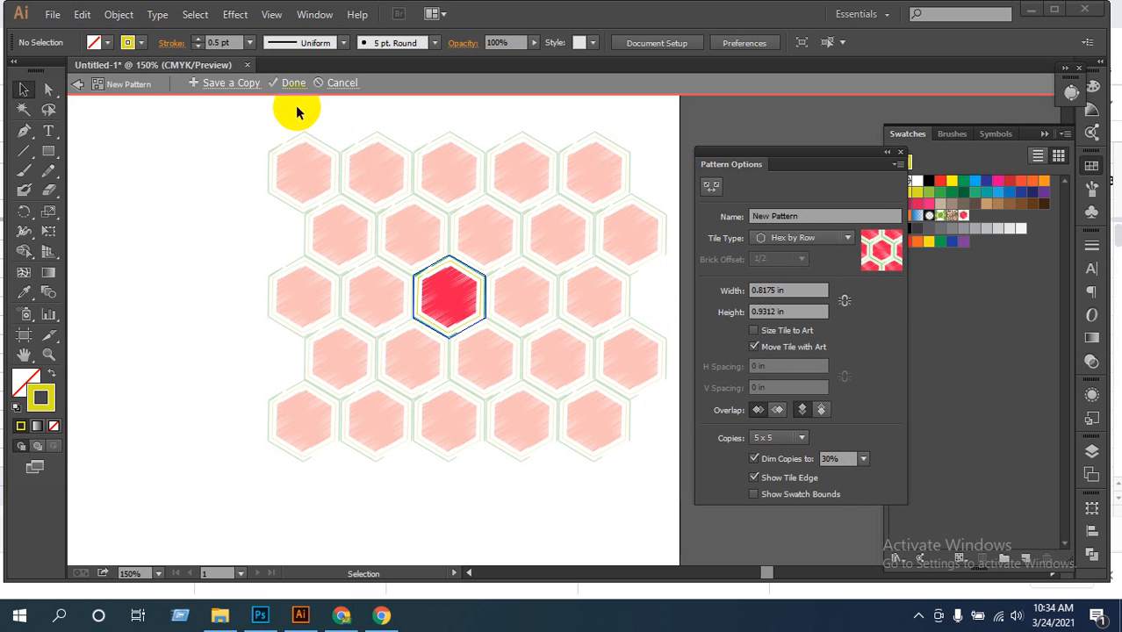
{"action": "left_click", "coordinate": [288, 85]}
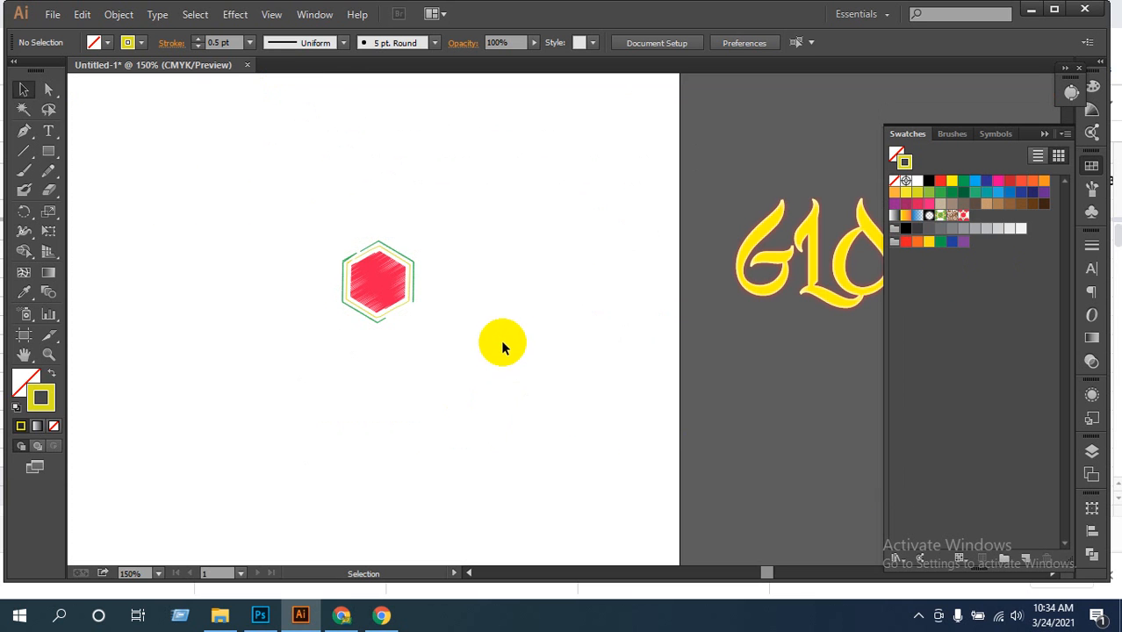
Select all three hexagon shapes and move them off the artboard, above the GLOW lettering beside its right edge
{"action": "key", "text": "a"}
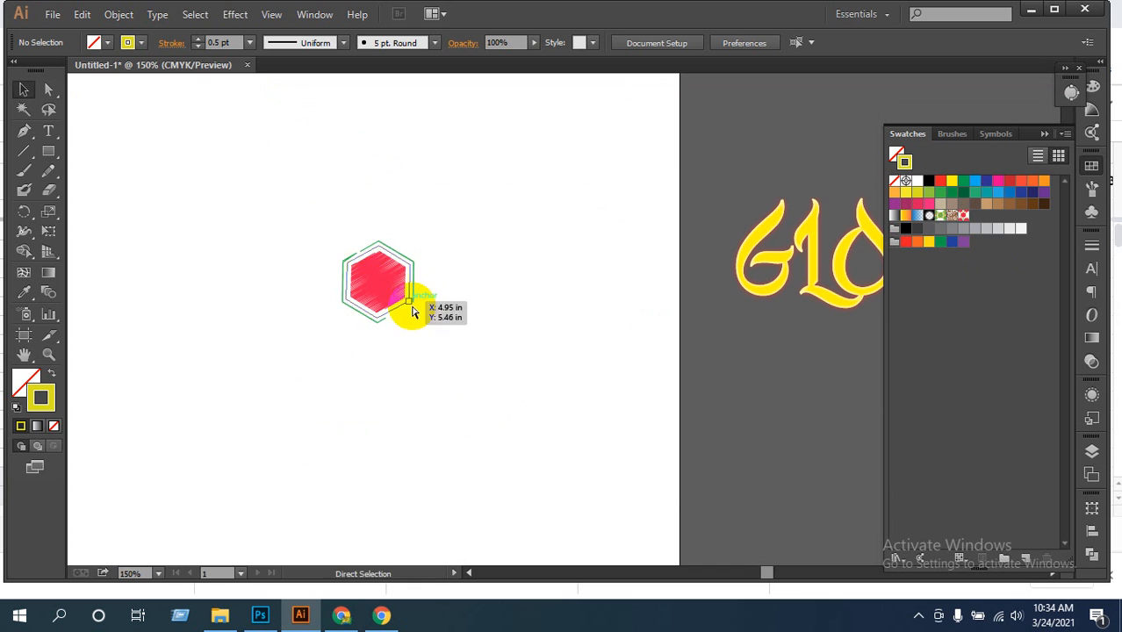
{"action": "left_click", "coordinate": [414, 310], "text": "ctrl+alt"}
{"action": "left_click", "coordinate": [535, 347], "text": "ctrl+alt"}
{"action": "left_click_drag", "start_coordinate": [620, 361], "coordinate": [520, 345]}
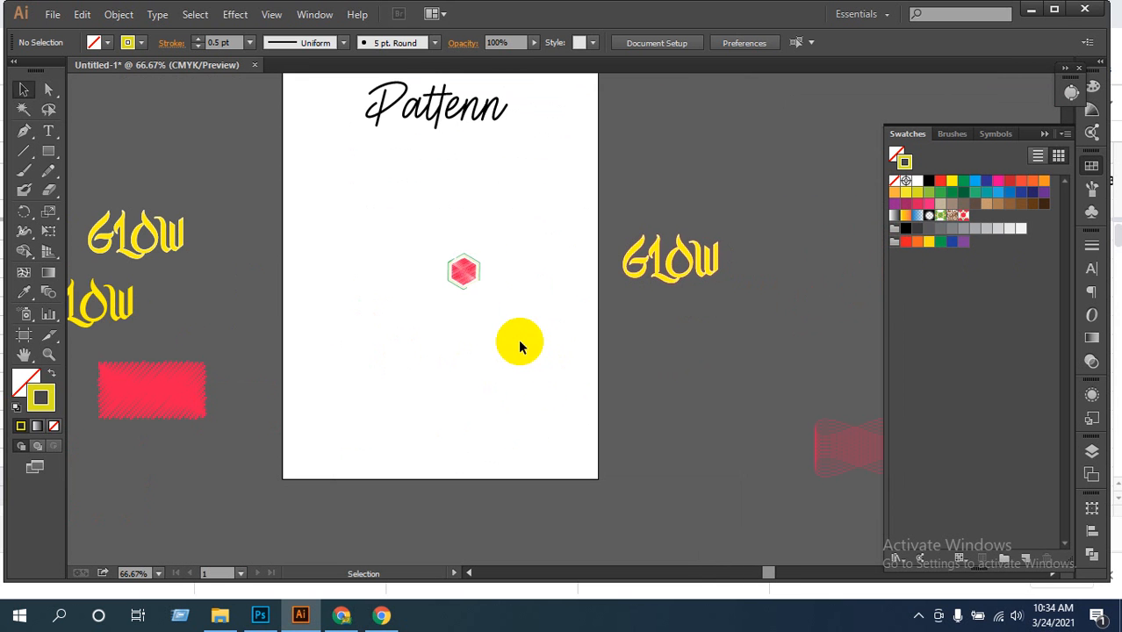
{"action": "left_click_drag", "start_coordinate": [425, 226], "coordinate": [499, 356]}
{"action": "left_click", "coordinate": [498, 350]}
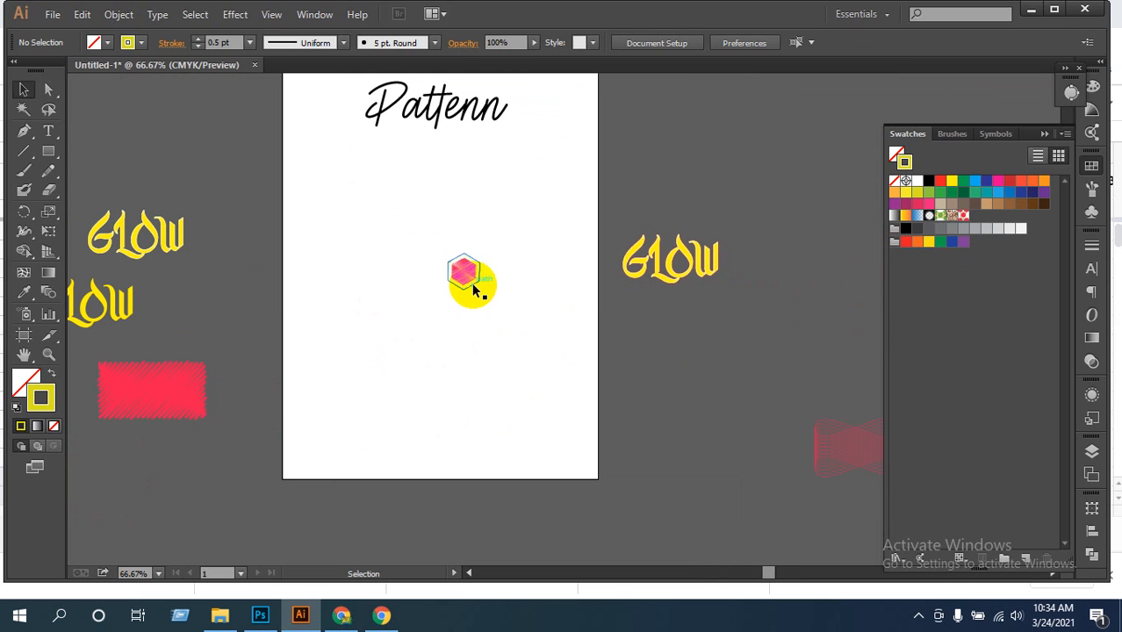
{"action": "left_click", "coordinate": [465, 277]}
{"action": "left_click", "coordinate": [479, 327]}
{"action": "left_click_drag", "start_coordinate": [411, 228], "coordinate": [526, 325]}
{"action": "left_click_drag", "start_coordinate": [463, 271], "coordinate": [762, 114]}
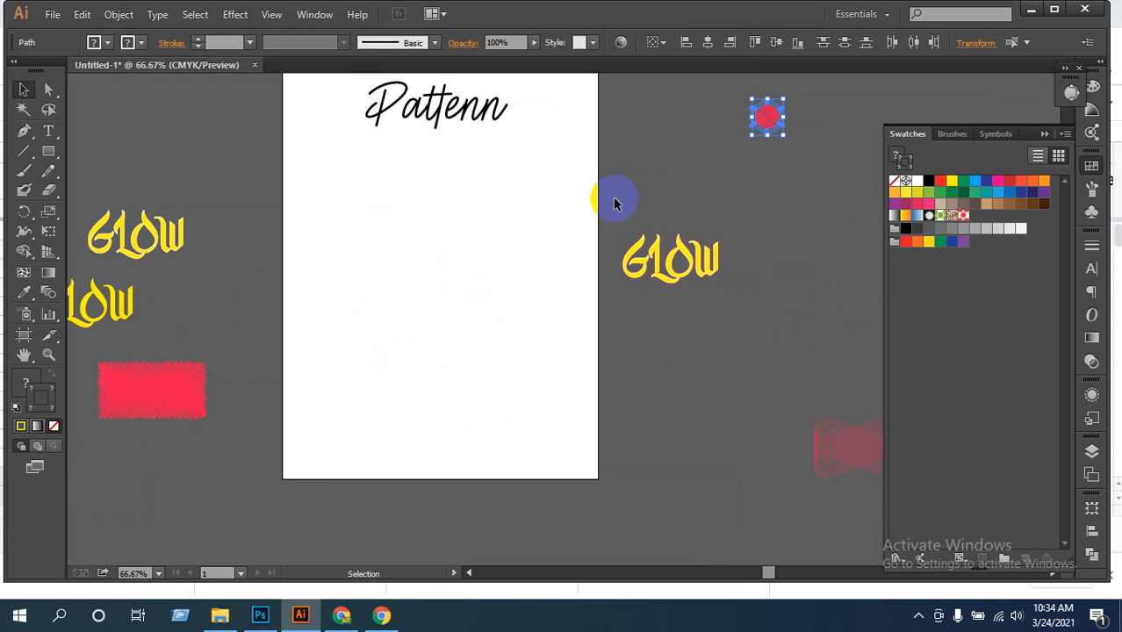
Try the New Pattern swatch on a red rectangle drawn below the script lettering, and delete the rectangle
{"action": "left_click", "coordinate": [120, 190]}
{"action": "left_click", "coordinate": [48, 151]}
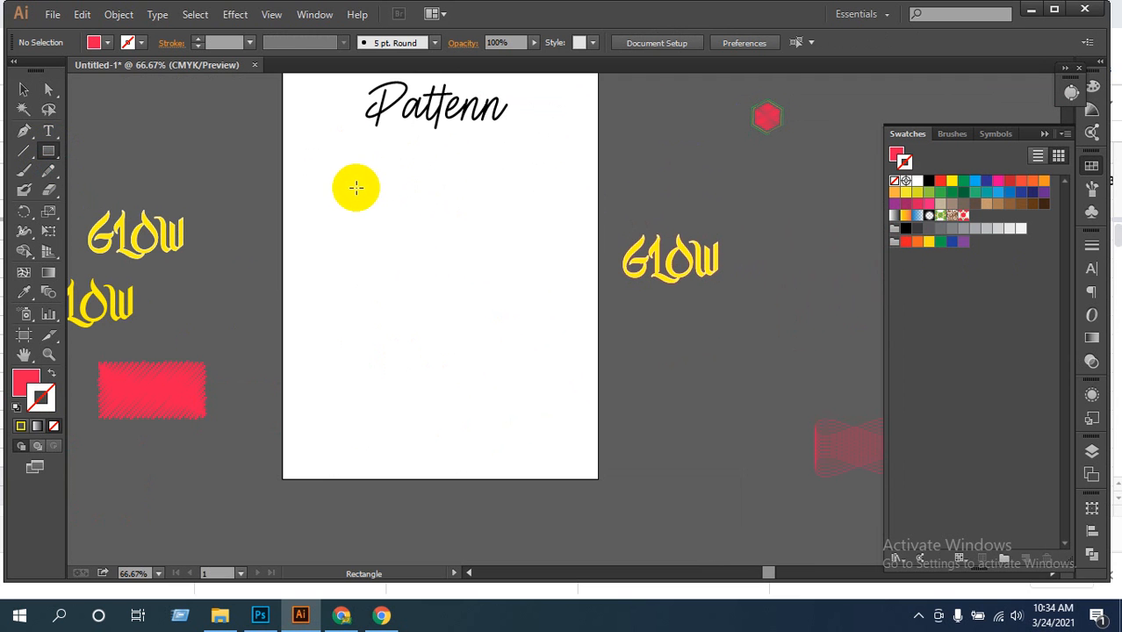
{"action": "left_click_drag", "start_coordinate": [364, 185], "coordinate": [598, 355]}
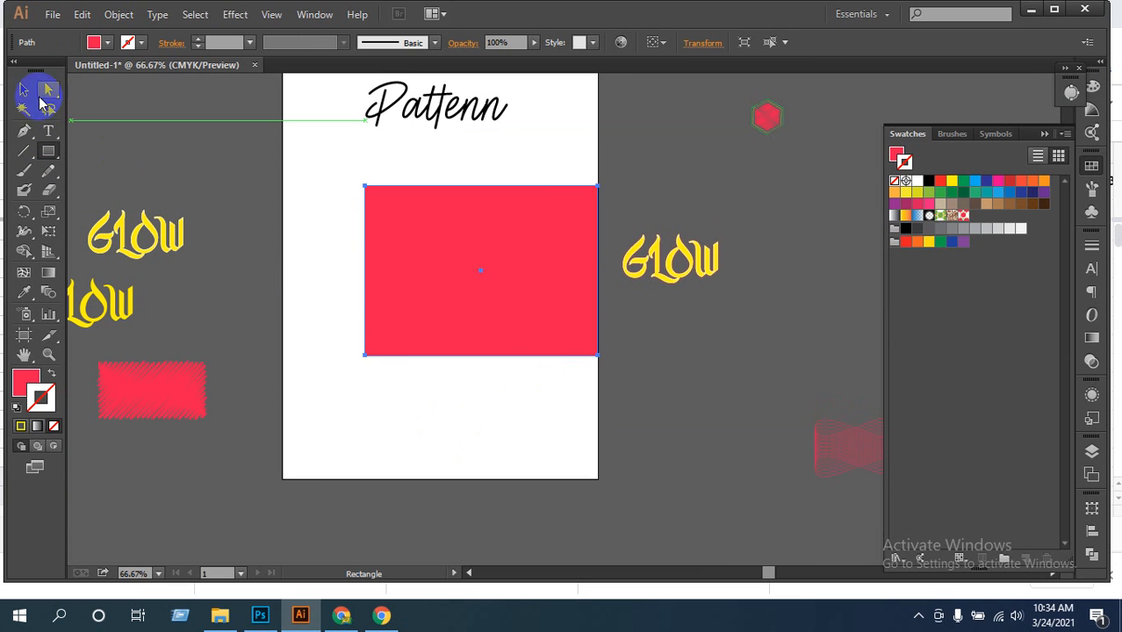
{"action": "left_click", "coordinate": [23, 89]}
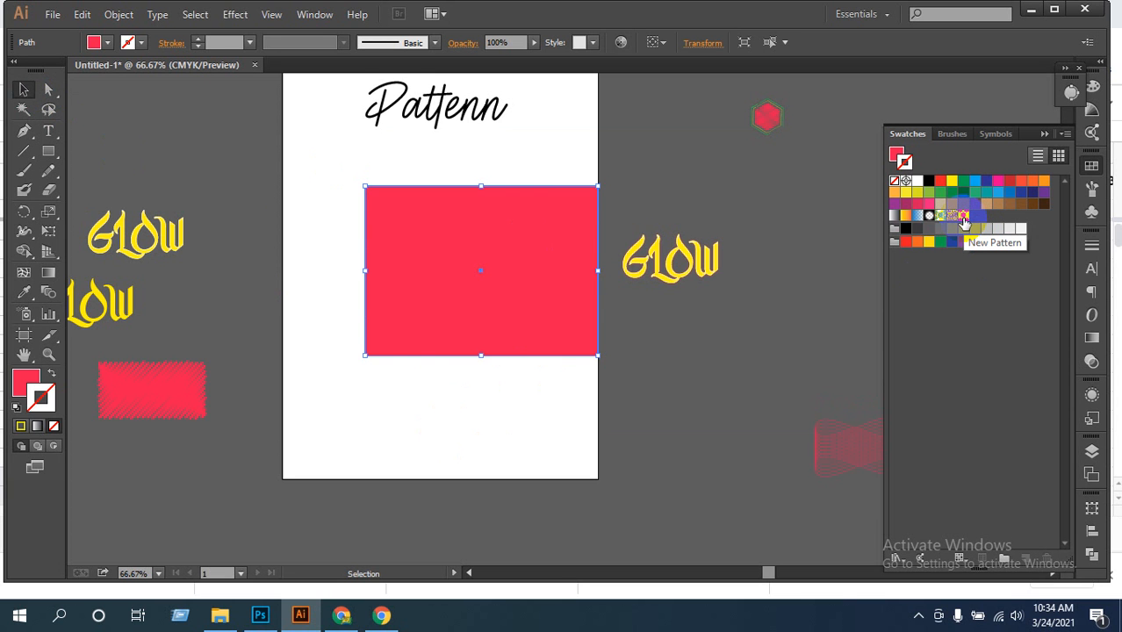
{"action": "left_click", "coordinate": [964, 216]}
{"action": "left_click", "coordinate": [521, 301]}
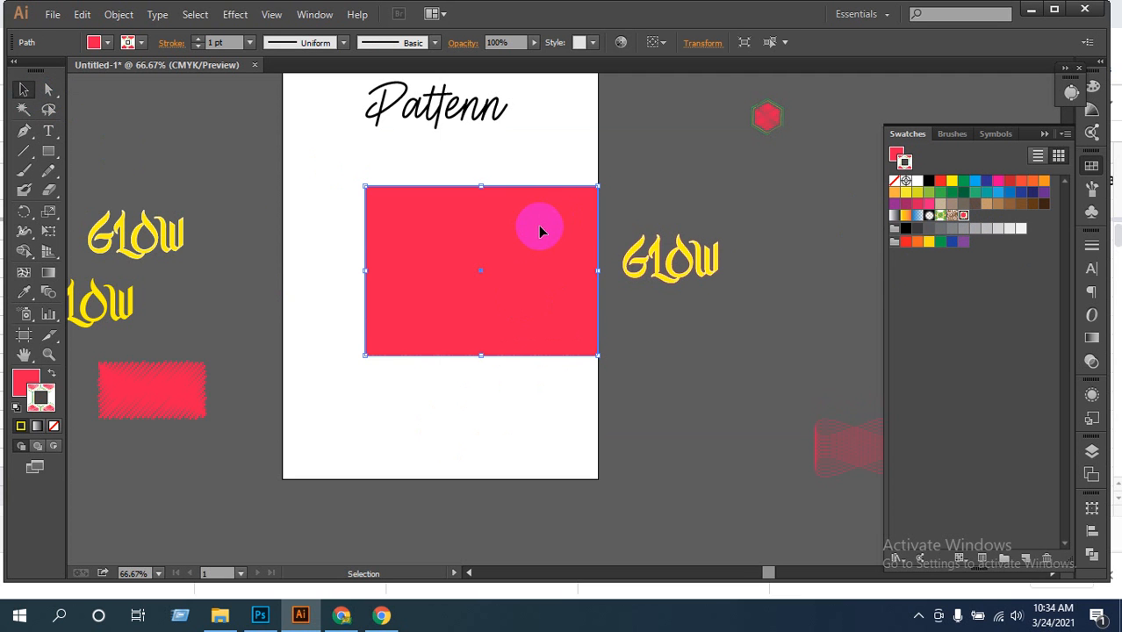
{"action": "key", "text": "Delete"}
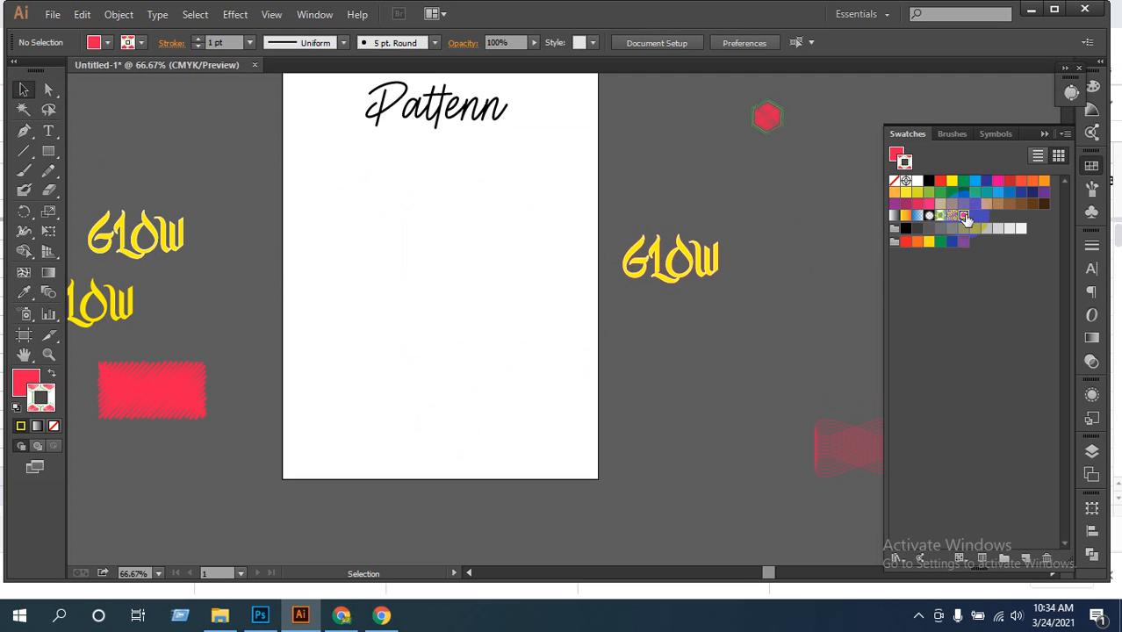
Draw a wide rectangle below the script lettering, fill it with the New Pattern swatch and remove its stroke
{"action": "left_click", "coordinate": [48, 151]}
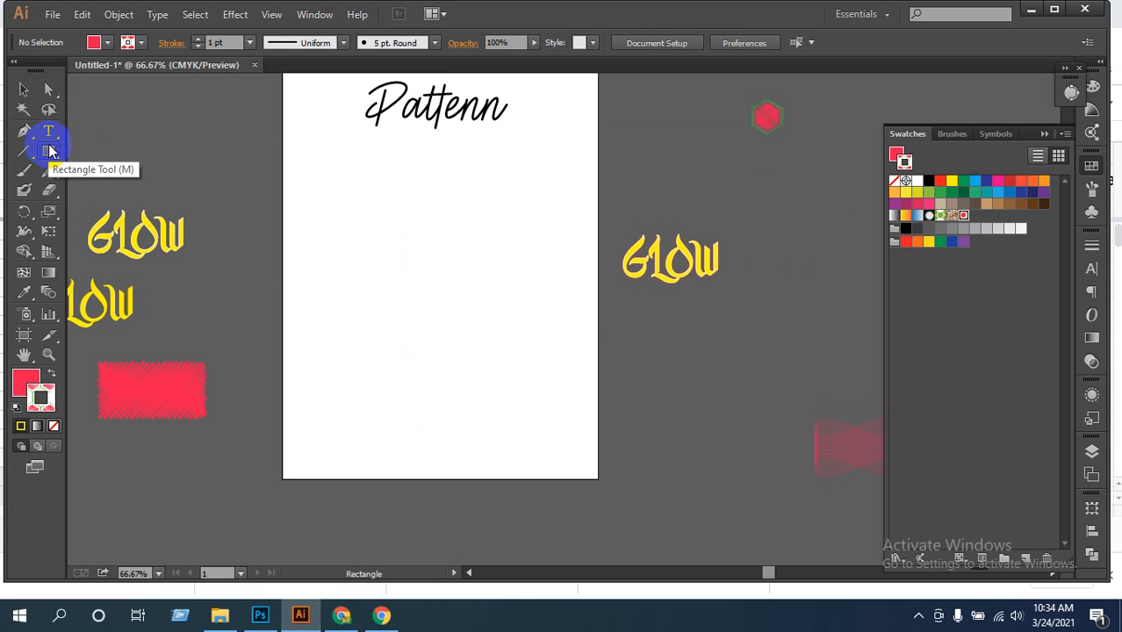
{"action": "left_click_drag", "start_coordinate": [337, 182], "coordinate": [577, 357]}
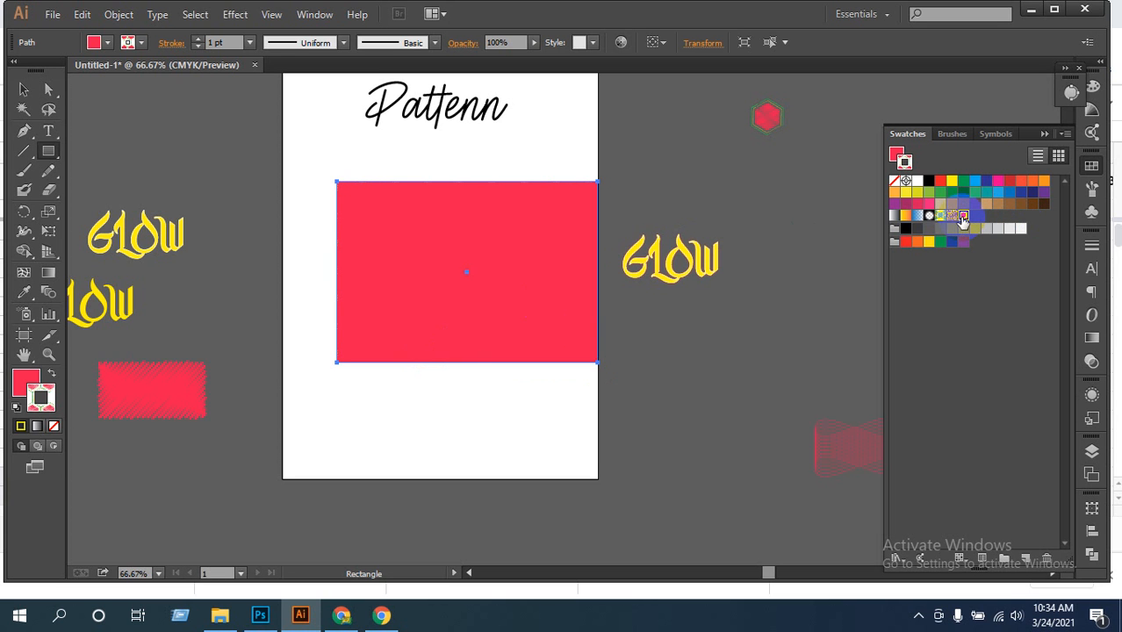
{"action": "mouse_move", "coordinate": [964, 220]}
{"action": "left_mouse_down"}
{"action": "mouse_move", "coordinate": [139, 518]}
{"action": "mouse_move", "coordinate": [39, 388]}
{"action": "mouse_move", "coordinate": [38, 398]}
{"action": "left_mouse_up"}
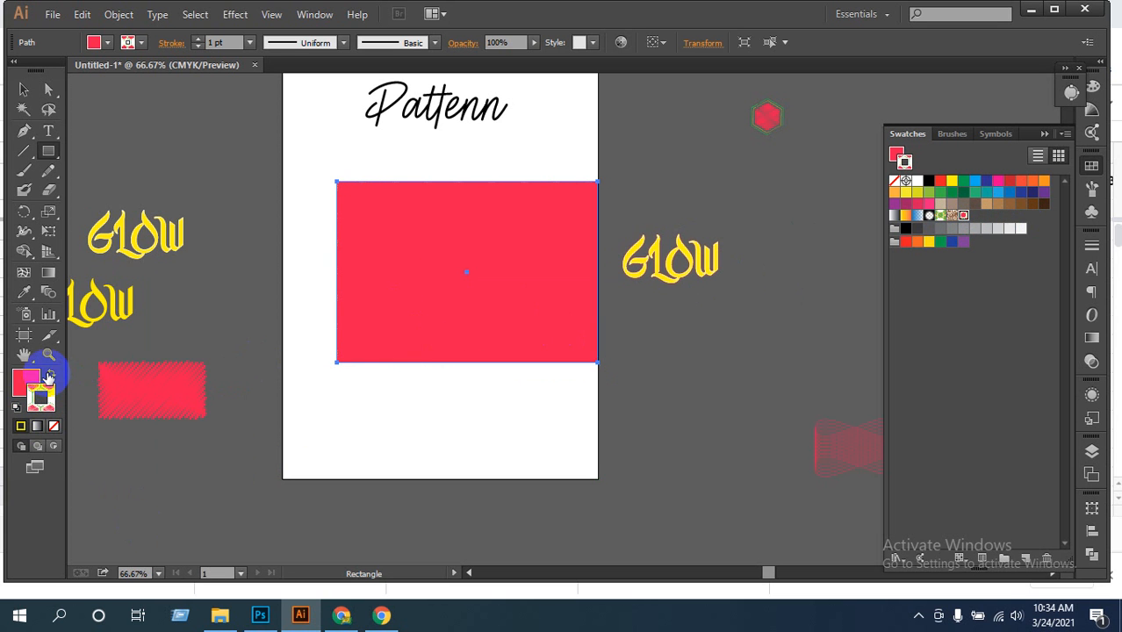
{"action": "left_click", "coordinate": [49, 374]}
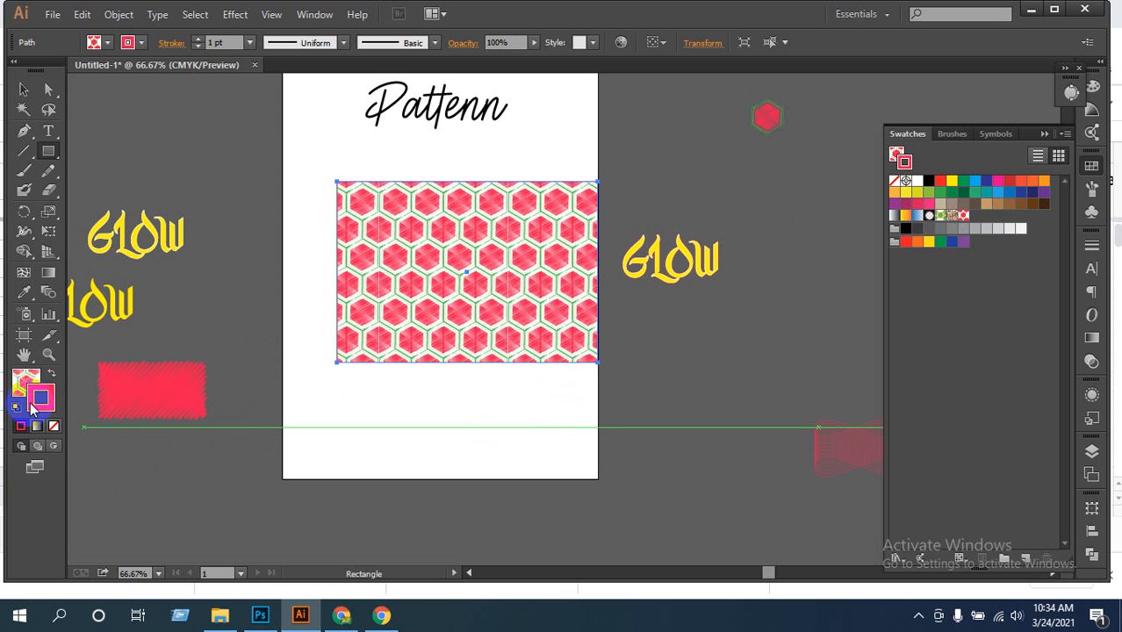
{"action": "left_click", "coordinate": [54, 426]}
{"action": "left_click", "coordinate": [26, 92]}
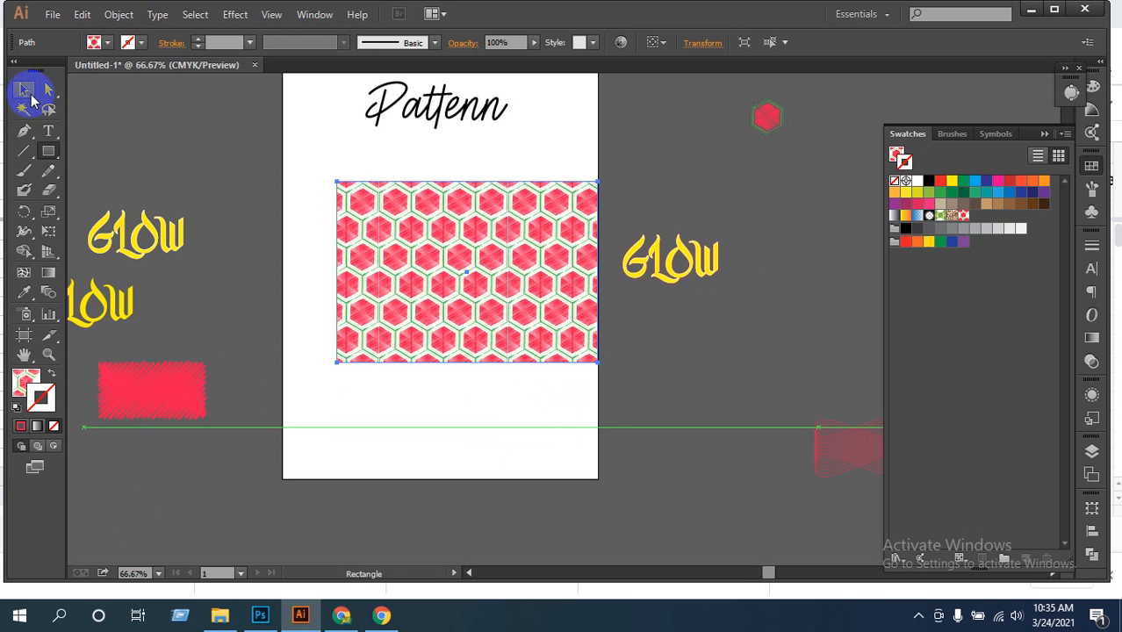
{"action": "left_click", "coordinate": [395, 463]}
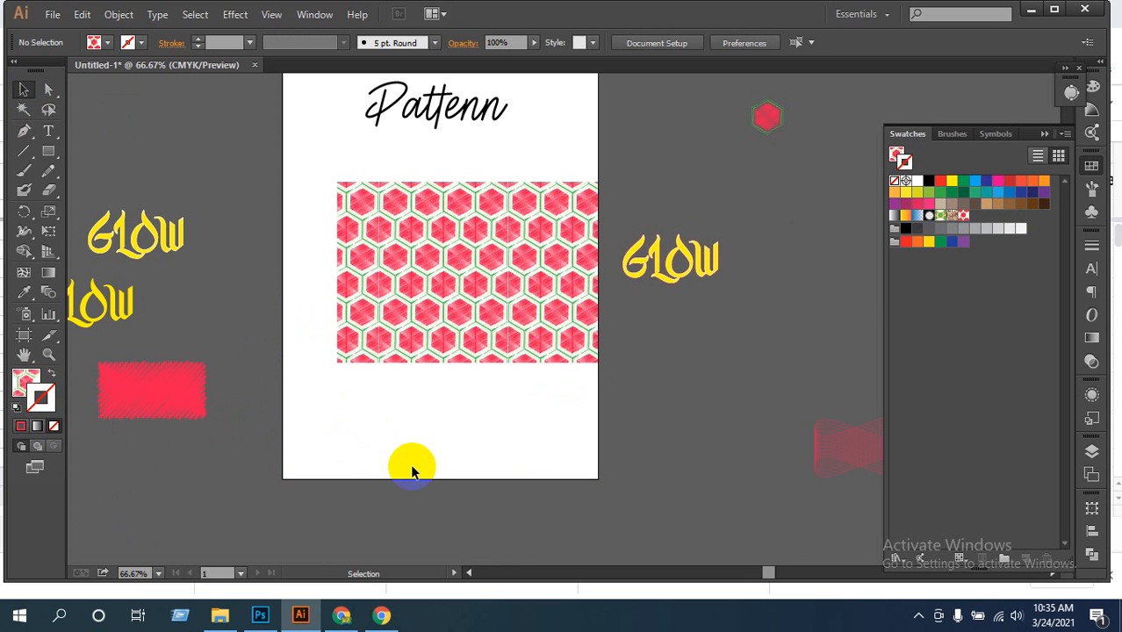
Shift the pattern-filled rectangle slightly left and down, inside the artboard's right edge
{"action": "left_click", "coordinate": [401, 409], "text": "ctrl"}
{"action": "left_click", "coordinate": [650, 287], "text": "ctrl"}
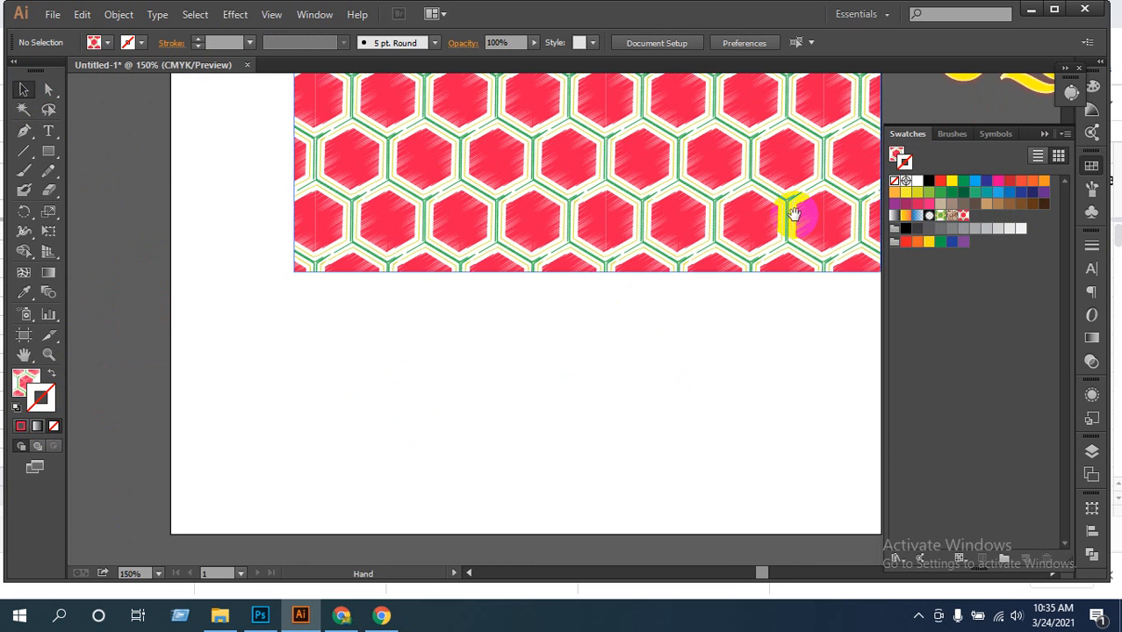
{"action": "left_click_drag", "start_coordinate": [766, 221], "coordinate": [613, 419]}
{"action": "left_click", "coordinate": [476, 293]}
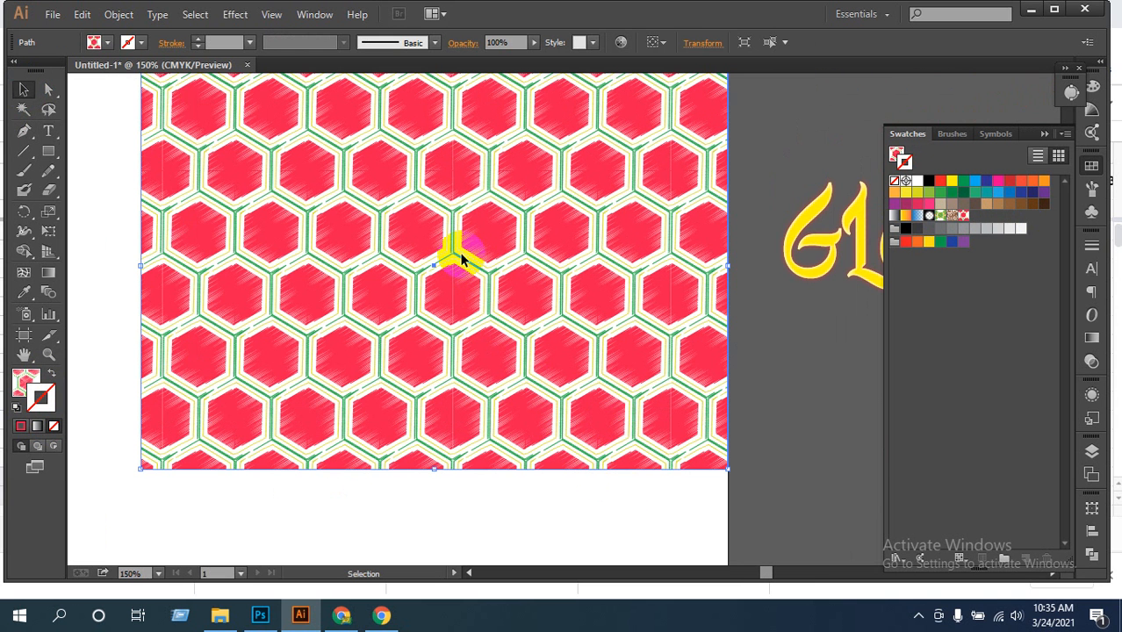
{"action": "left_click_drag", "start_coordinate": [441, 269], "coordinate": [526, 276]}
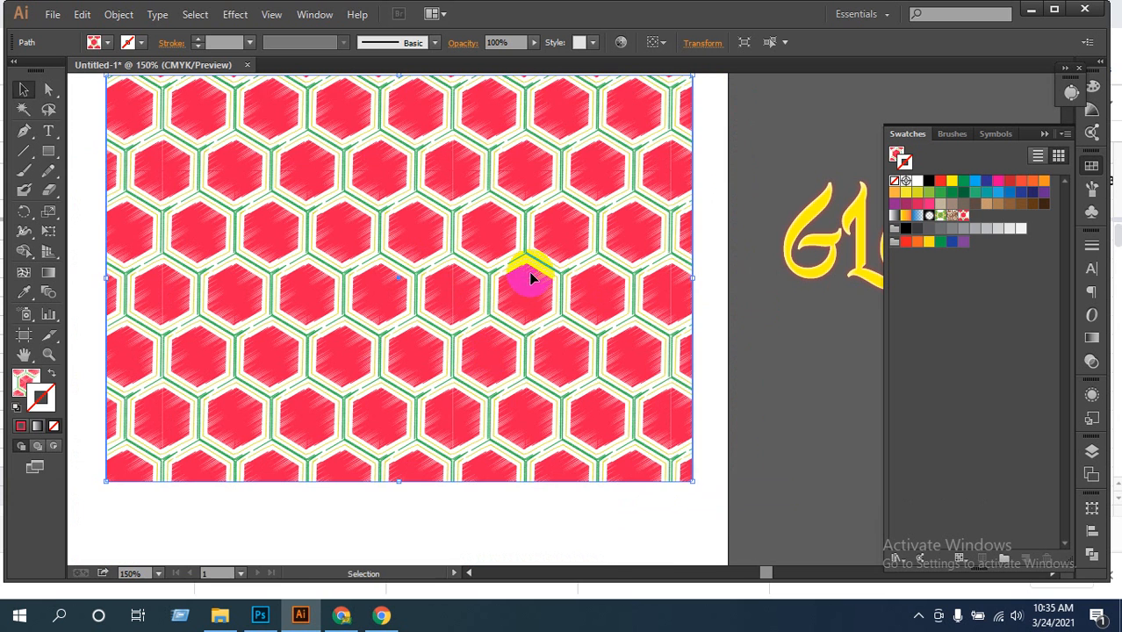
Replace the pattern-filled rectangle with a pattern-filled circle in the artboard's lower half, and delete the circle
{"action": "key", "text": "Delete"}
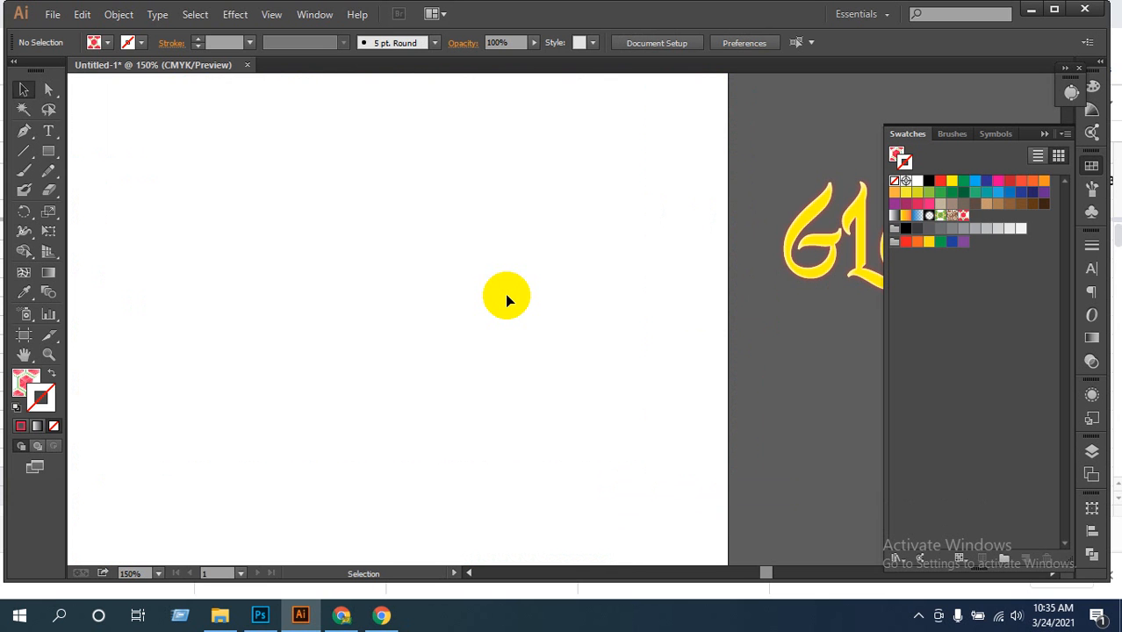
{"action": "left_click_drag", "start_coordinate": [49, 151], "coordinate": [99, 186]}
{"action": "left_click_drag", "start_coordinate": [266, 254], "coordinate": [543, 507]}
{"action": "left_click", "coordinate": [24, 89]}
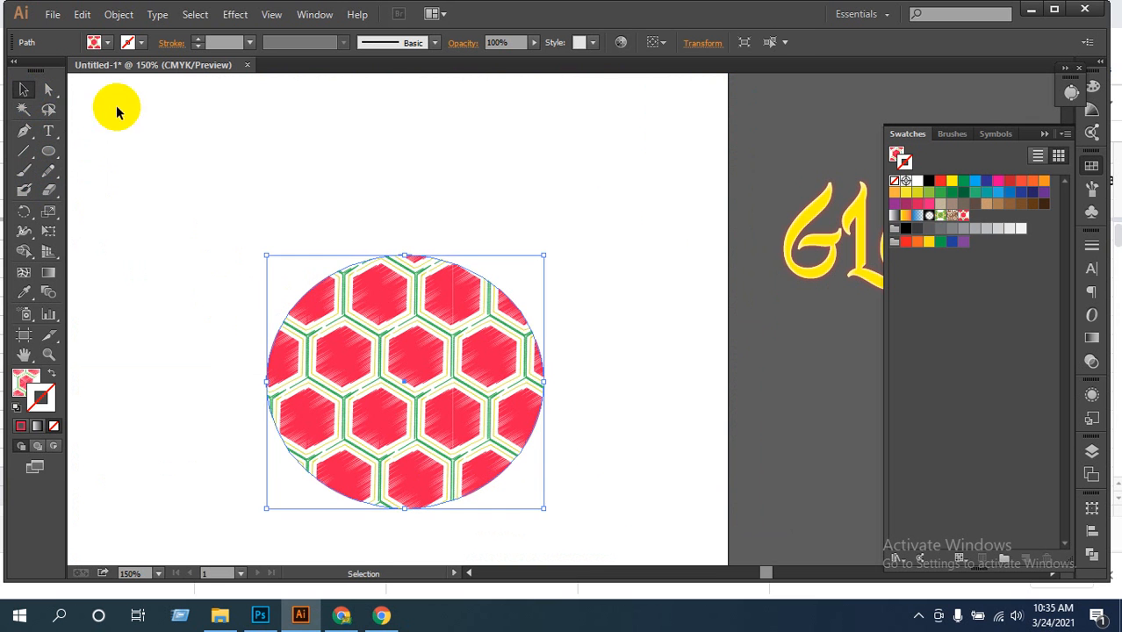
{"action": "left_click", "coordinate": [460, 303]}
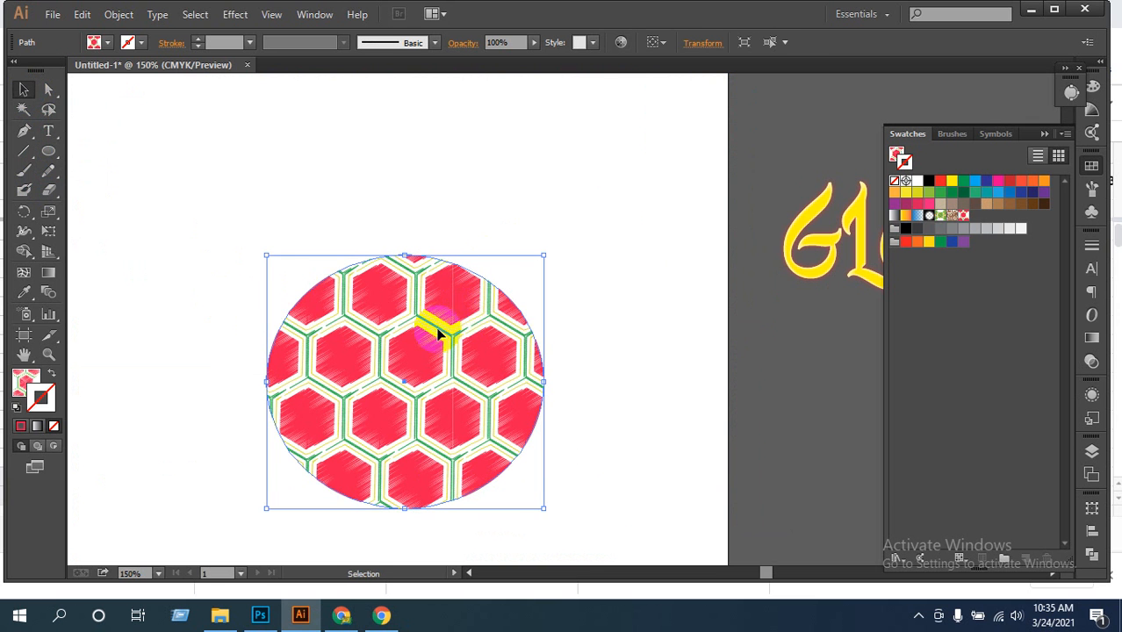
{"action": "key", "text": "Delete"}
Draw a large pattern-filled hexagon over the artboard's lower right corner, and delete it
{"action": "left_click_drag", "start_coordinate": [48, 151], "coordinate": [126, 208]}
{"action": "scroll", "coordinate": [570, 344], "scroll_direction": "down", "scroll_amount": 2}
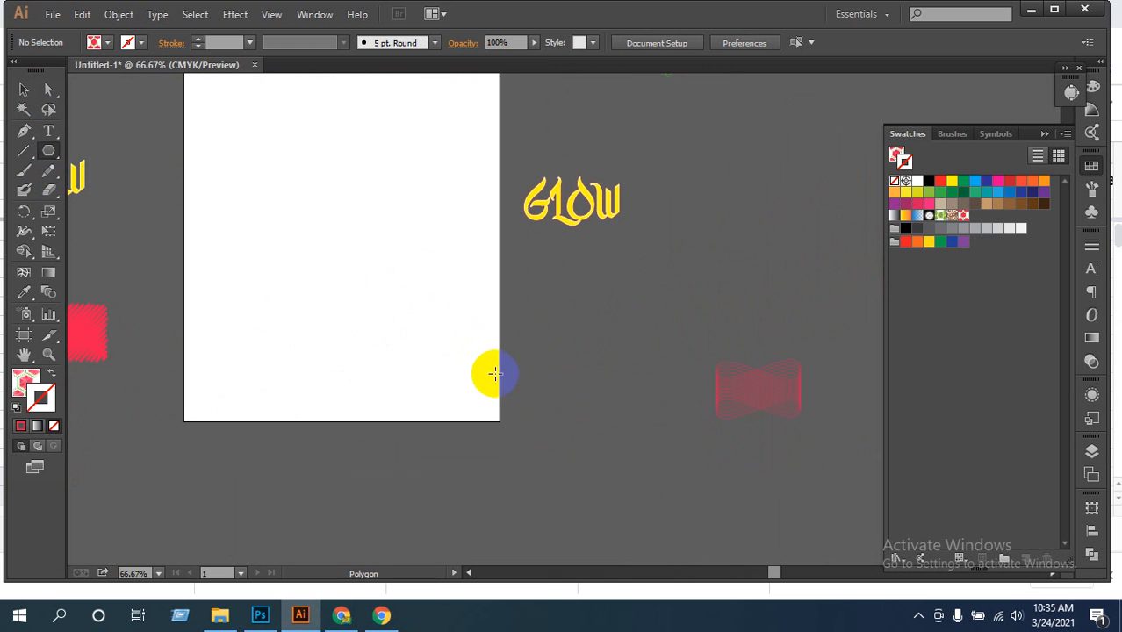
{"action": "left_click_drag", "start_coordinate": [505, 418], "coordinate": [634, 527]}
{"action": "left_click", "coordinate": [24, 90]}
{"action": "left_click", "coordinate": [676, 388]}
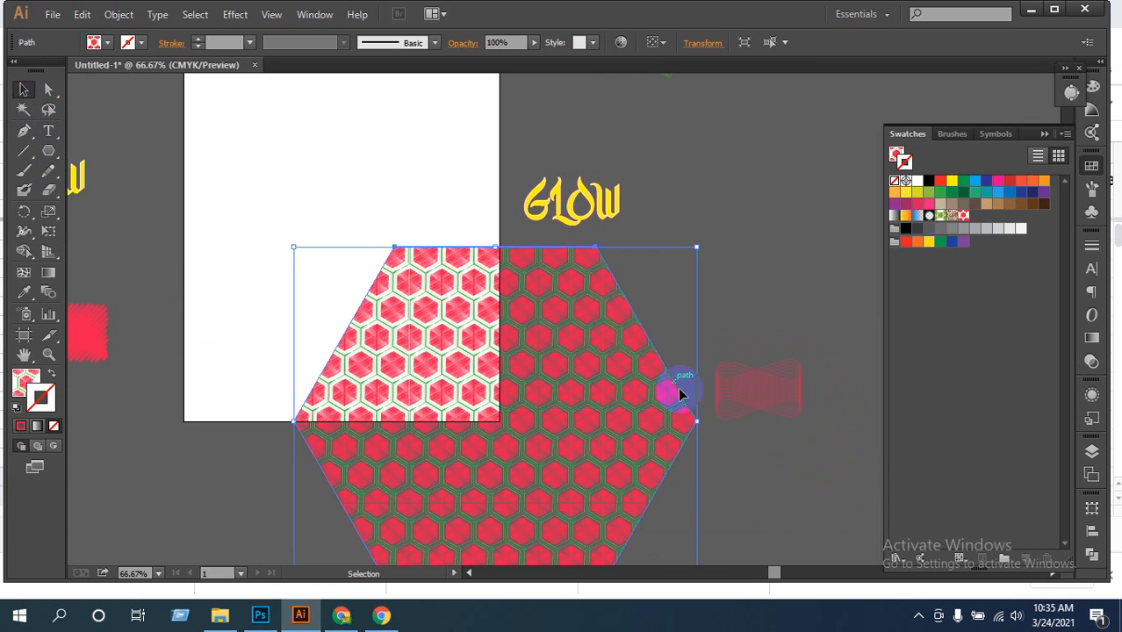
{"action": "left_click", "coordinate": [734, 295]}
{"action": "left_click", "coordinate": [477, 355]}
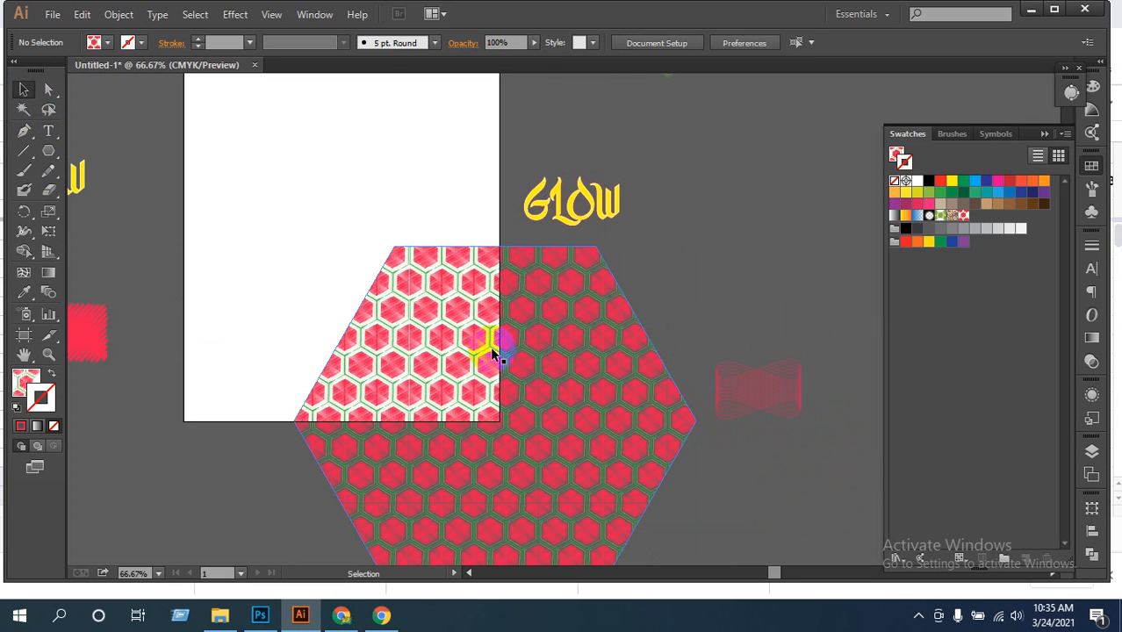
{"action": "key", "text": "Delete"}
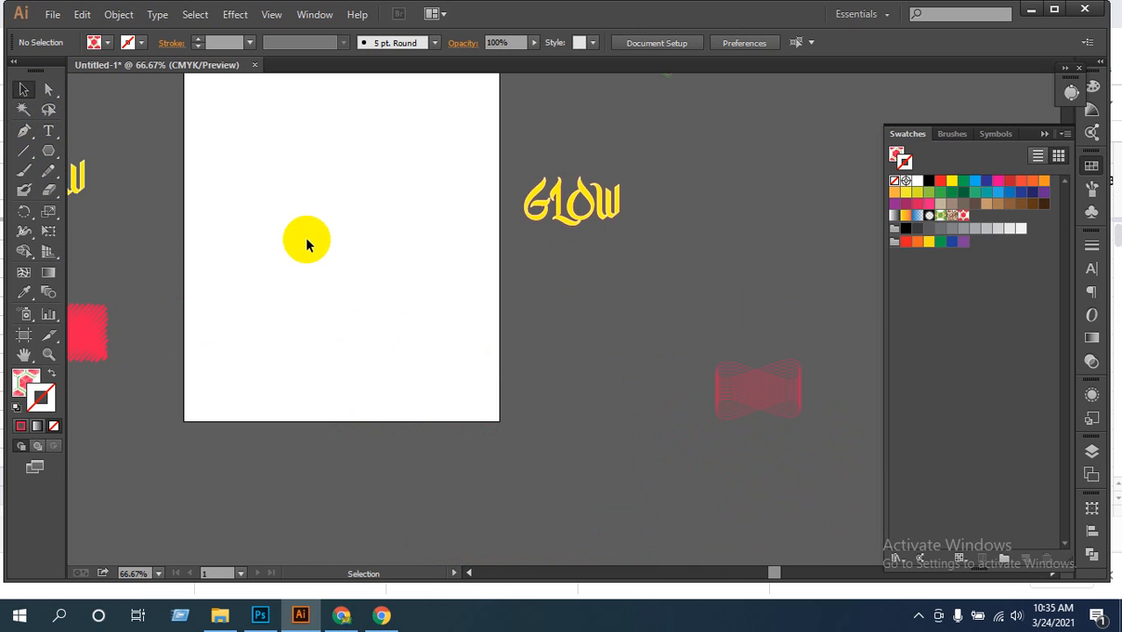
Undo all the test shapes and the swatch fills, back to the editing mode of the New Pattern swatch
{"action": "key", "text": "ctrl+z"}
{"action": "key", "text": "ctrl+z"}
{"action": "key", "text": "ctrl+z"}
{"action": "key", "text": "ctrl+z"}
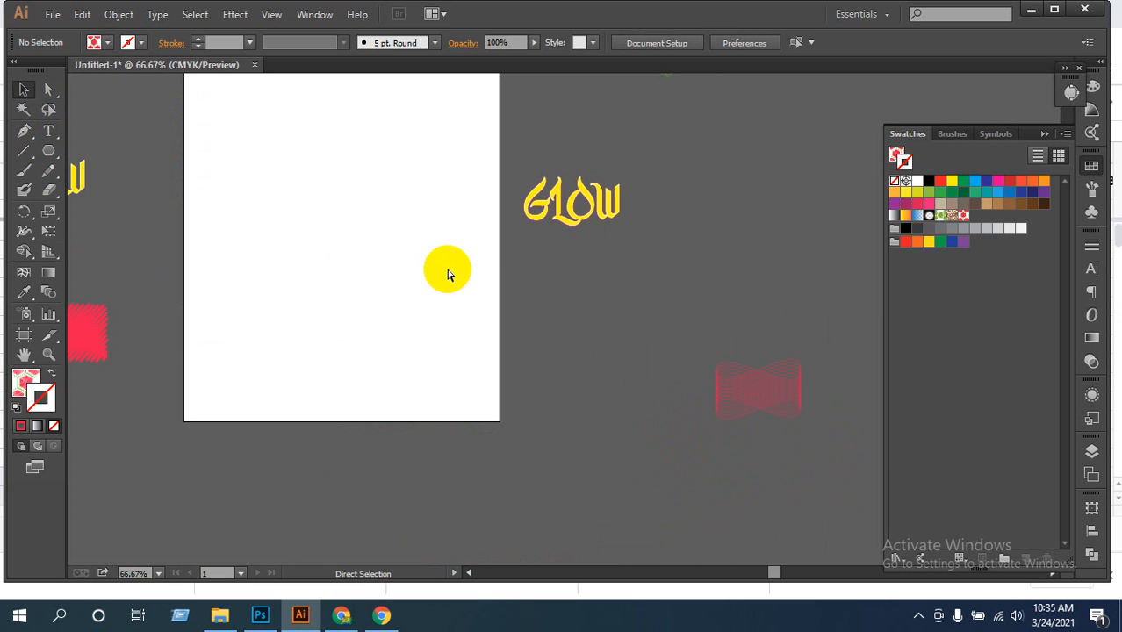
{"action": "key", "text": "ctrl+z"}
{"action": "key", "text": "ctrl+z"}
{"action": "key", "text": "ctrl+z"}
{"action": "key", "text": "ctrl+z"}
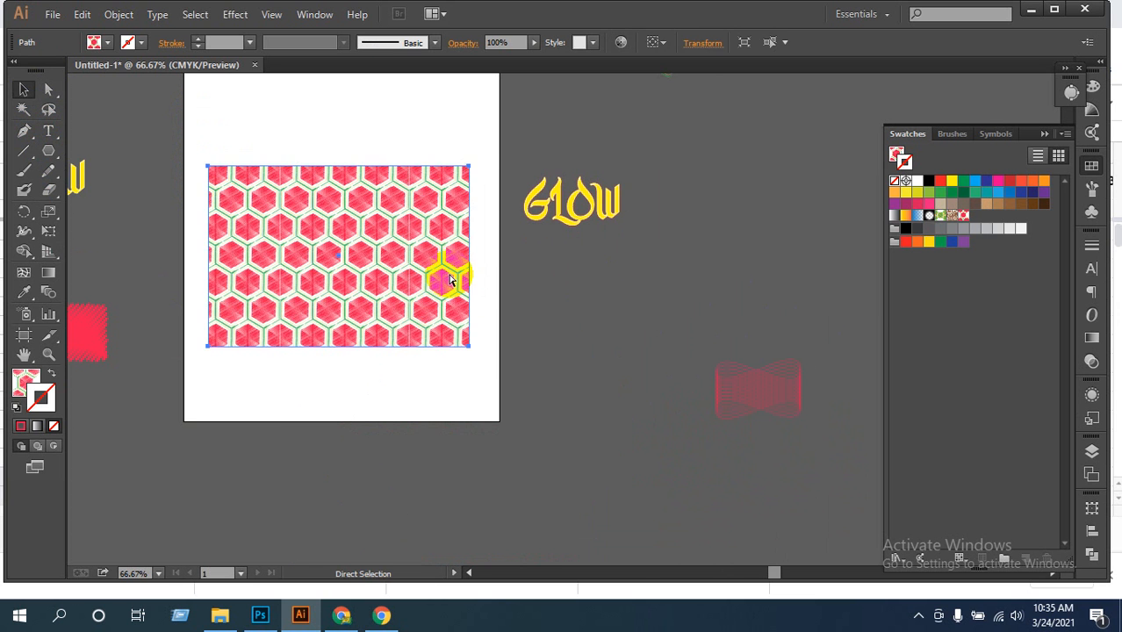
{"action": "key", "text": "ctrl+z"}
{"action": "key", "text": "ctrl+z"}
{"action": "key", "text": "ctrl+z"}
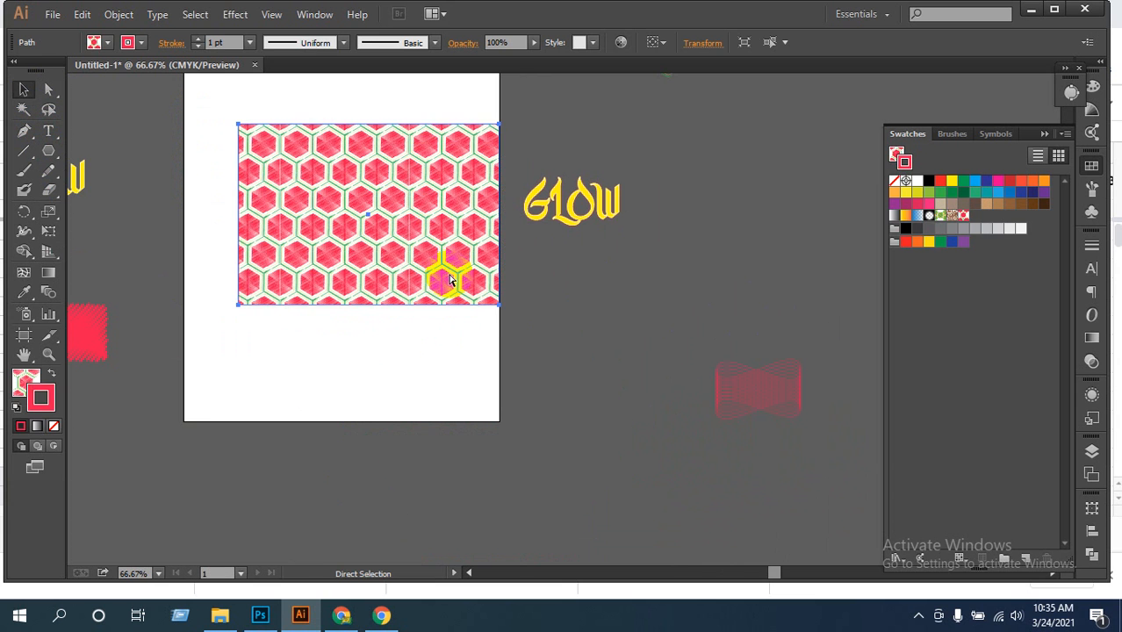
{"action": "key", "text": "ctrl+z"}
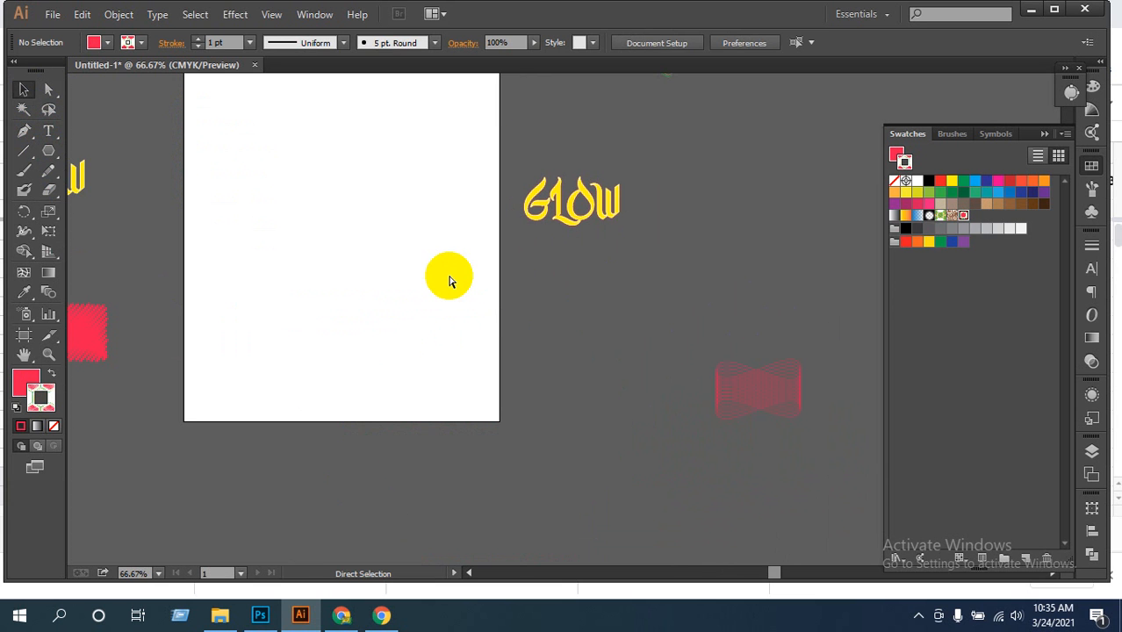
{"action": "key", "text": "ctrl+z"}
{"action": "key", "text": "ctrl+z"}
{"action": "key", "text": "ctrl+z"}
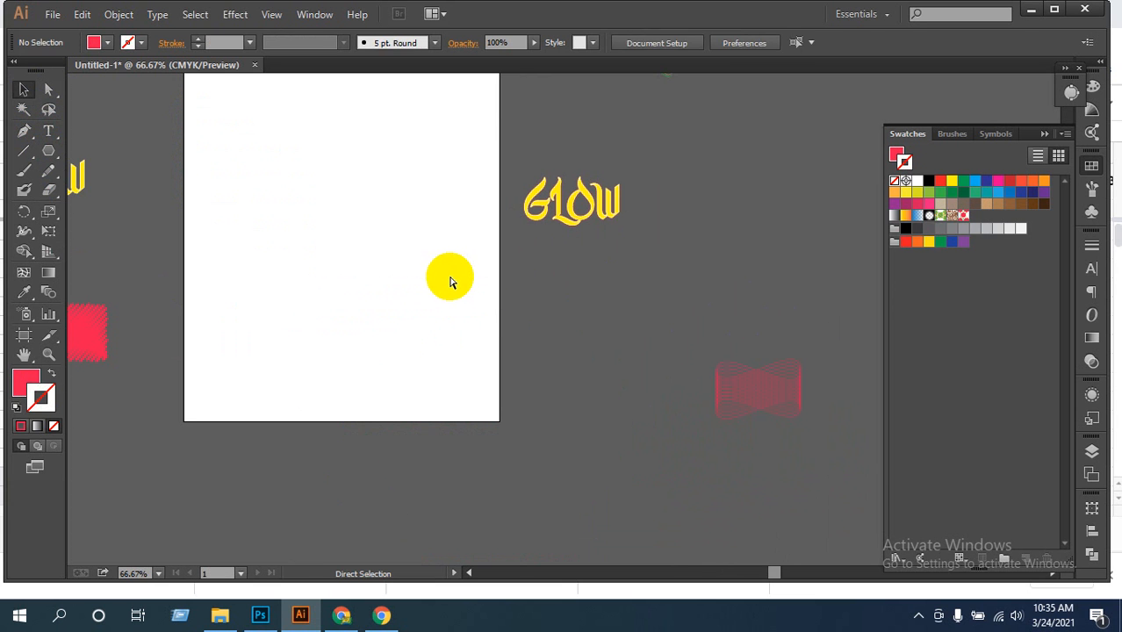
{"action": "key", "text": "ctrl+z"}
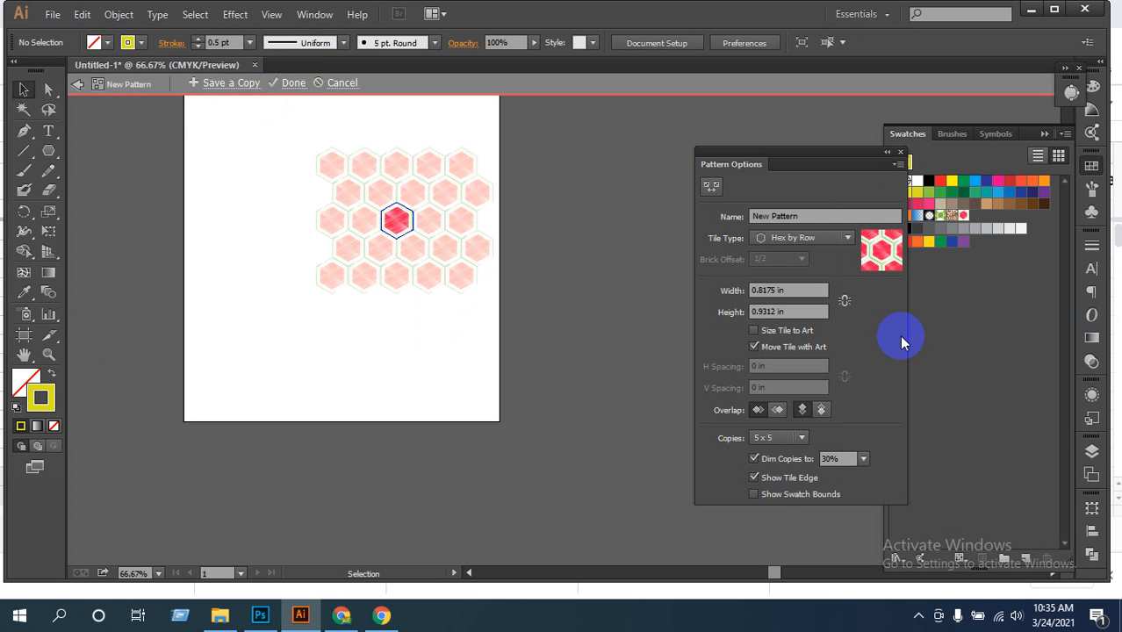
Enable Size Tile to Art and set the tile's horizontal spacing to 2 in and its vertical spacing to 0.2 in
{"action": "left_click", "coordinate": [753, 495]}
{"action": "left_click", "coordinate": [401, 217]}
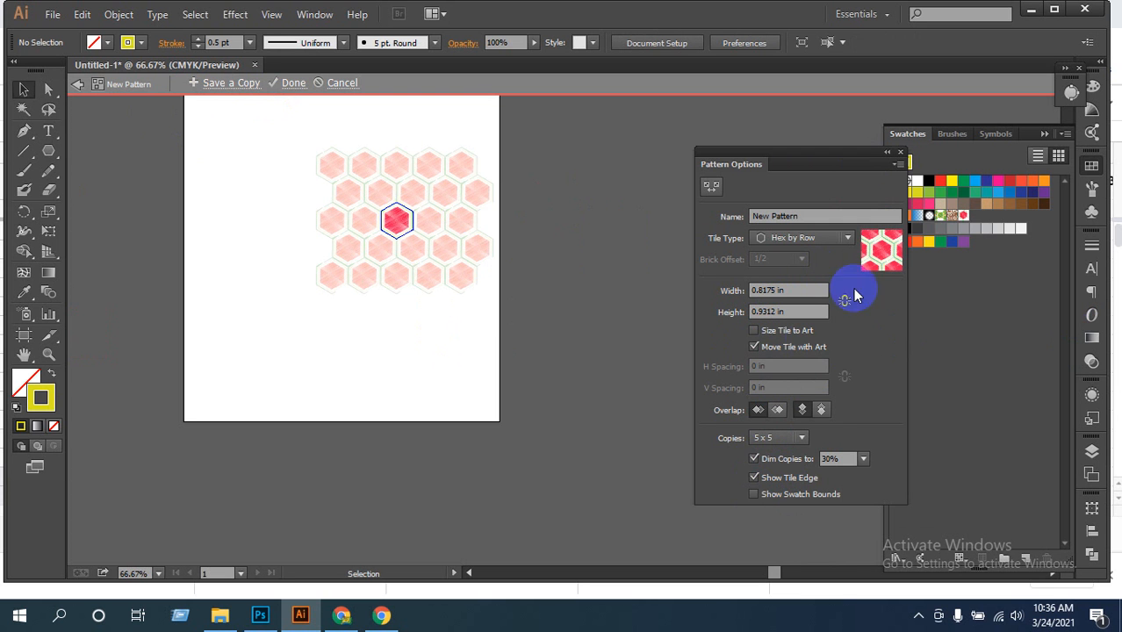
{"action": "left_click", "coordinate": [756, 330]}
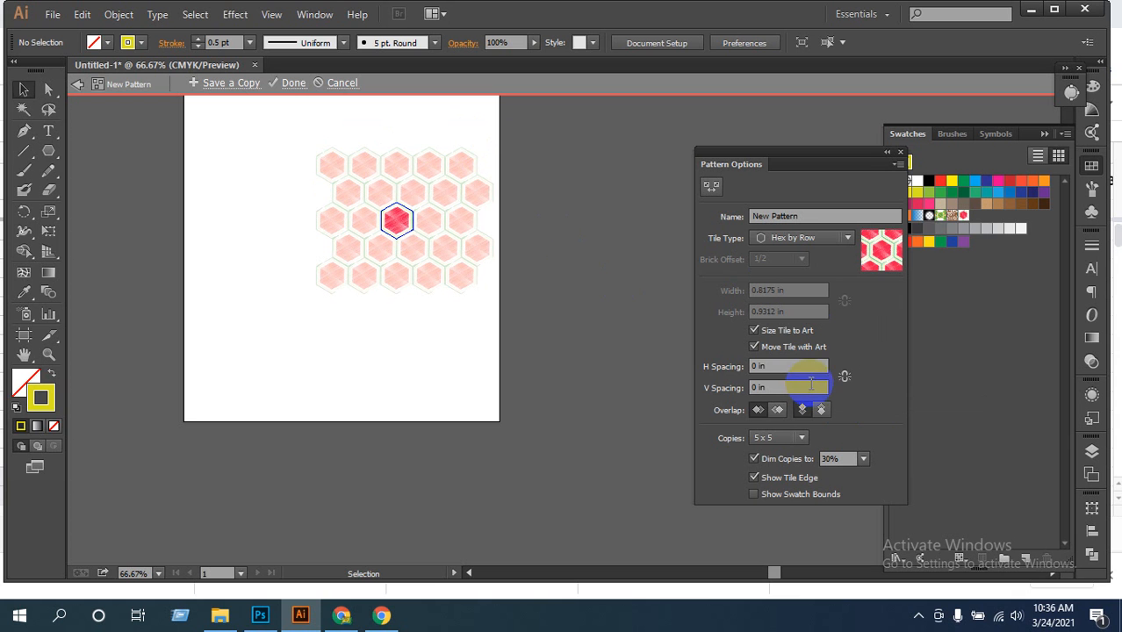
{"action": "left_click", "coordinate": [843, 375]}
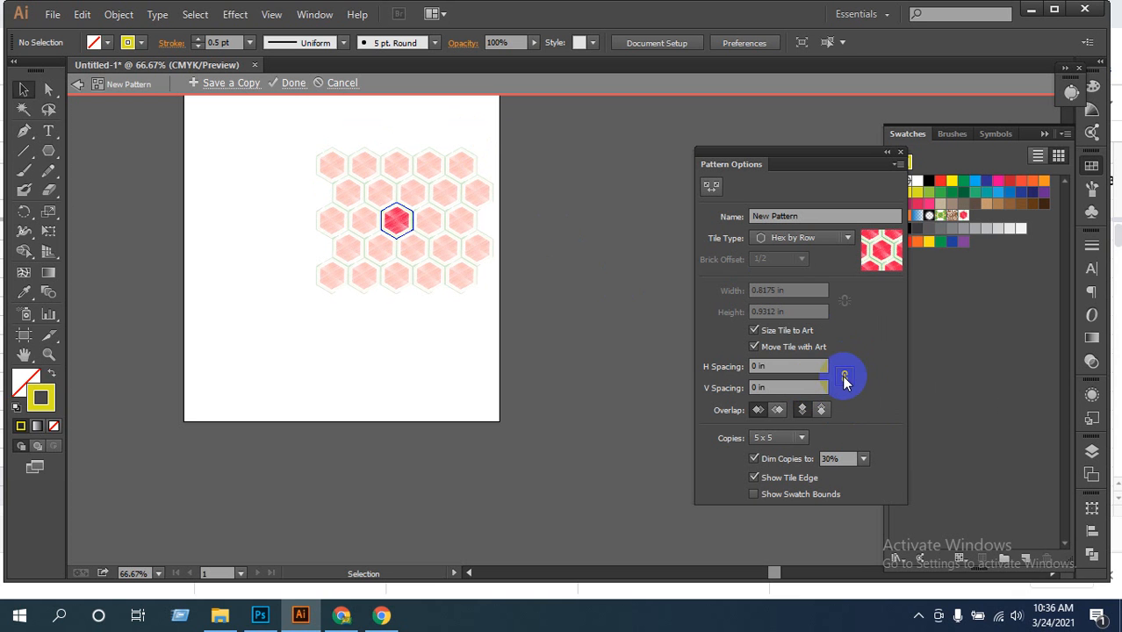
{"action": "left_click", "coordinate": [799, 386]}
{"action": "left_click", "coordinate": [785, 401]}
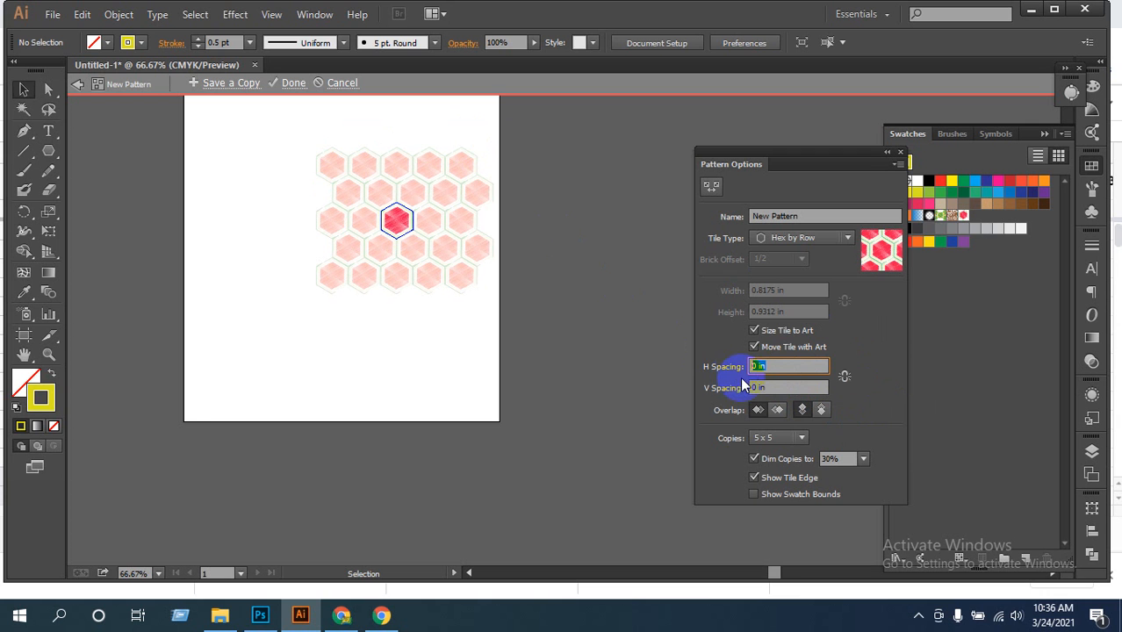
{"action": "type", "text": "0"}
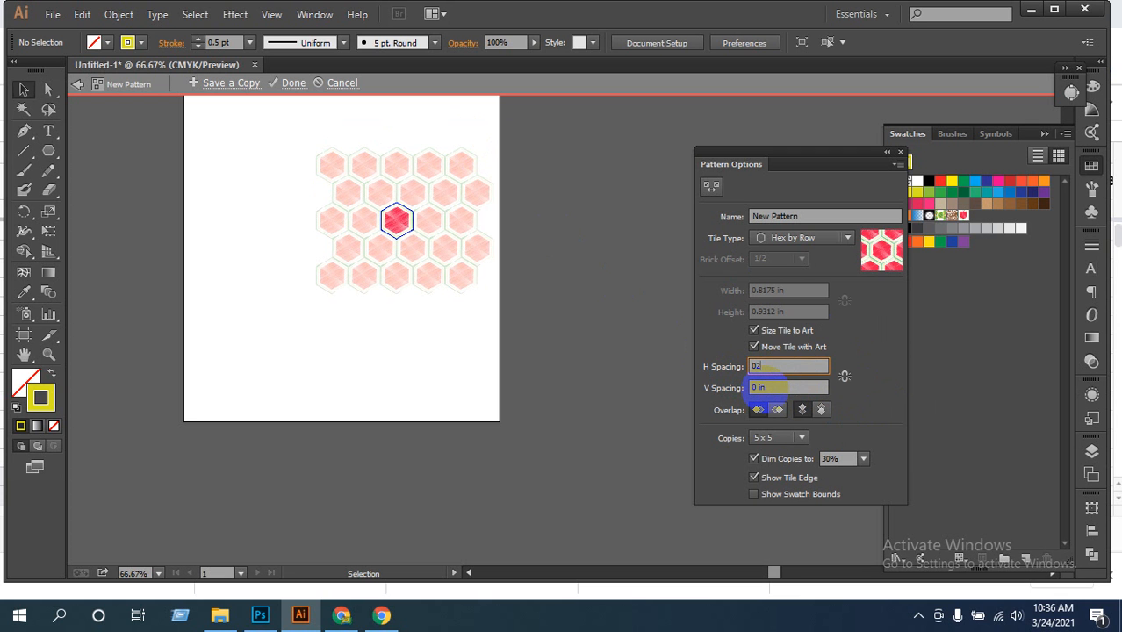
{"action": "type", "text": "2"}
{"action": "key", "text": "Tab"}
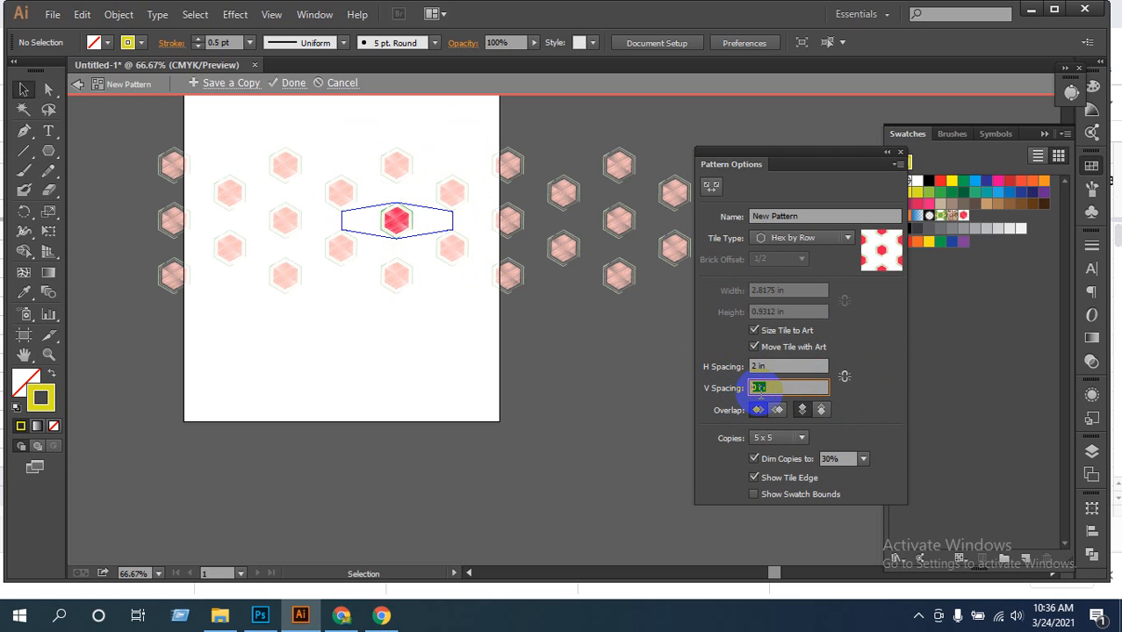
{"action": "type", "text": "0.2"}
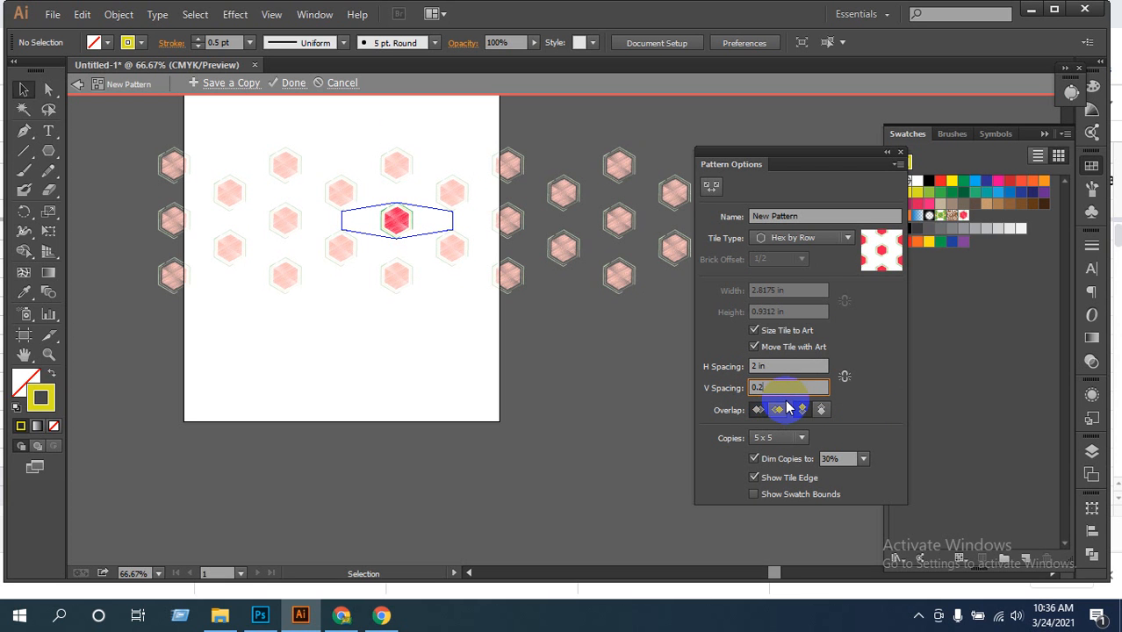
{"action": "left_click", "coordinate": [786, 408]}
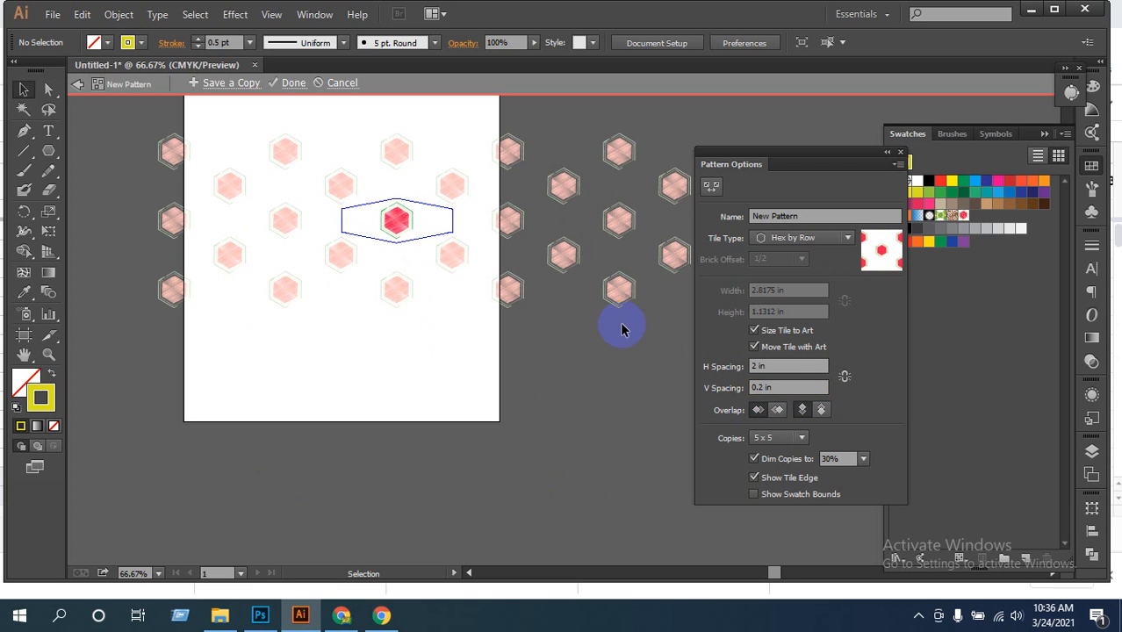
Set the pattern tile's horizontal spacing to 0.2 in
{"action": "left_click", "coordinate": [772, 366]}
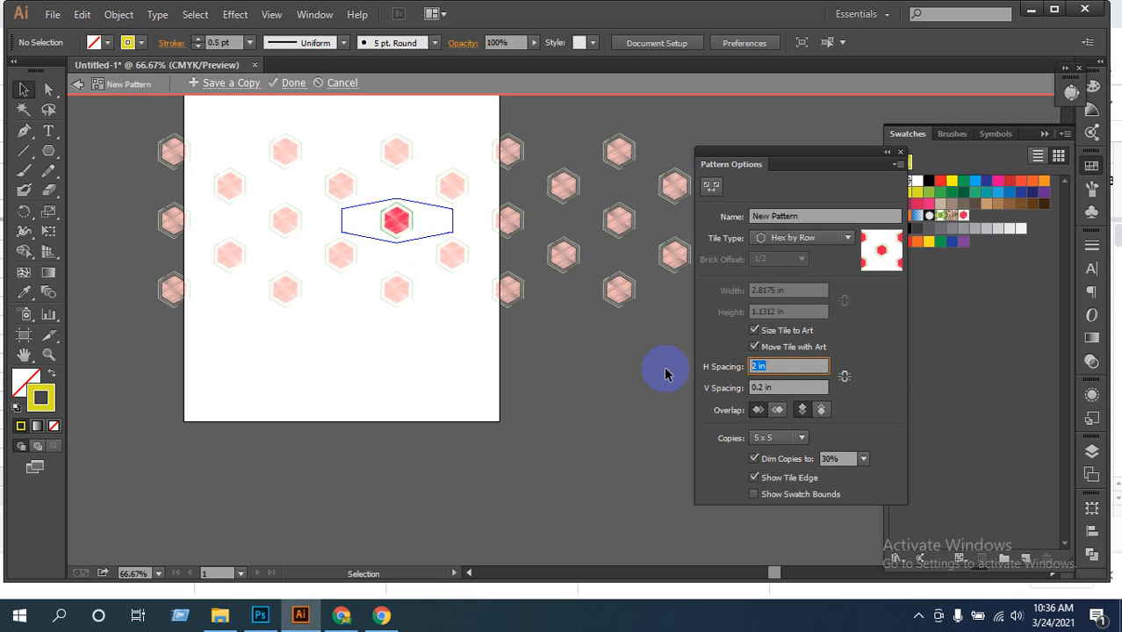
{"action": "type", "text": "0.2"}
{"action": "key", "text": "Return"}
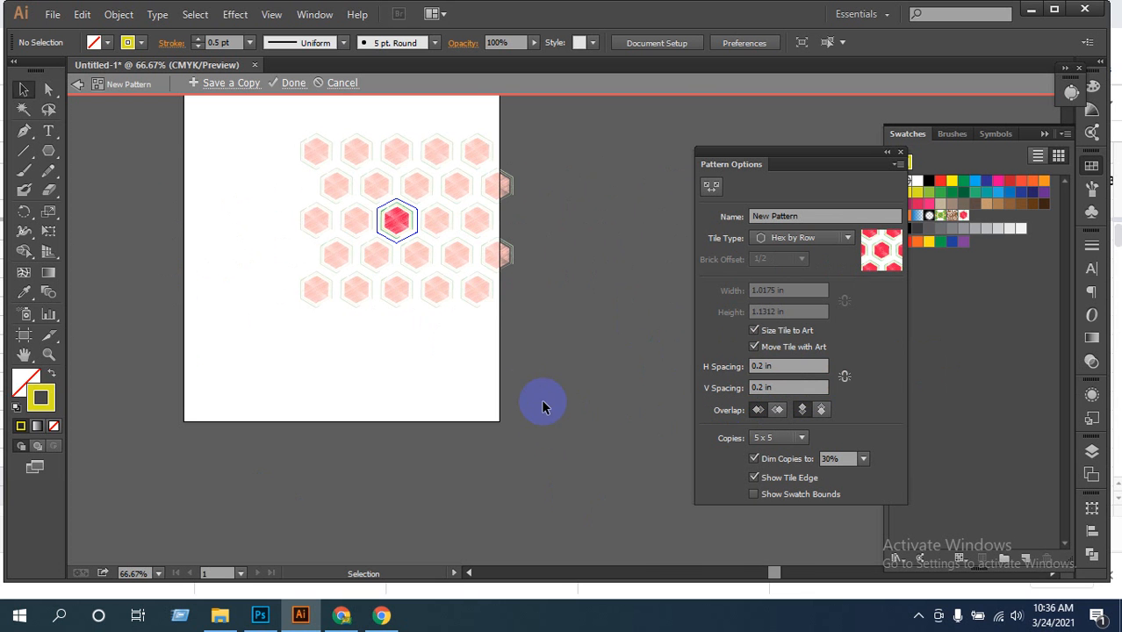
Compare the pattern with Size Tile to Art off and on, leaving it off and Move Tile with Art on
{"action": "left_click", "coordinate": [430, 241], "text": "ctrl"}
{"action": "left_click", "coordinate": [591, 326], "text": "ctrl"}
{"action": "left_click", "coordinate": [591, 328], "text": "ctrl"}
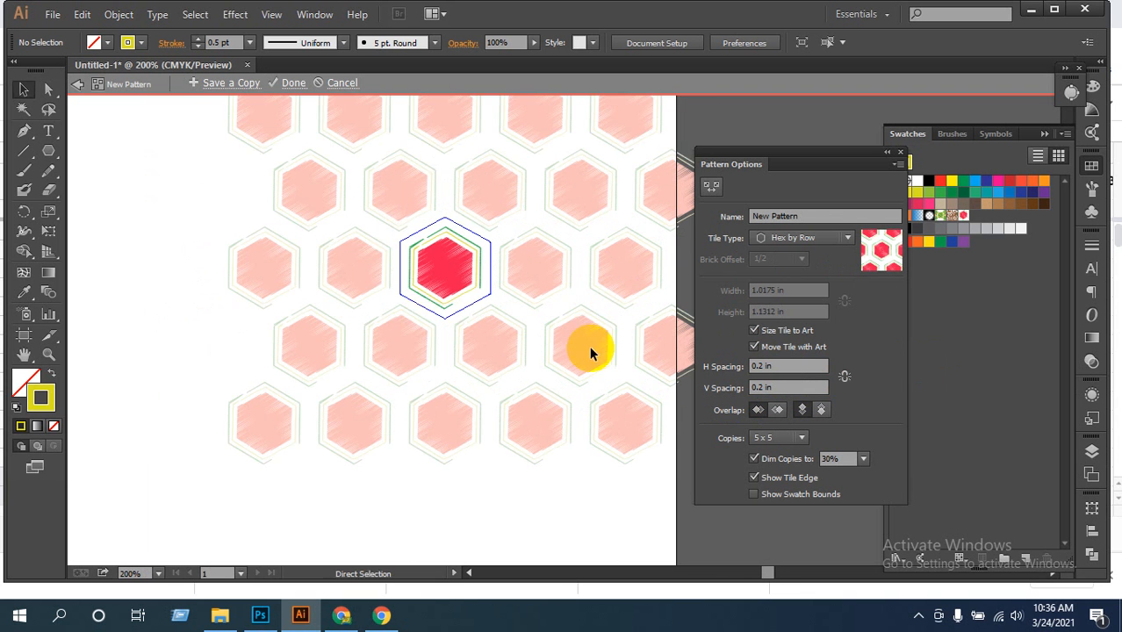
{"action": "left_click", "coordinate": [793, 211]}
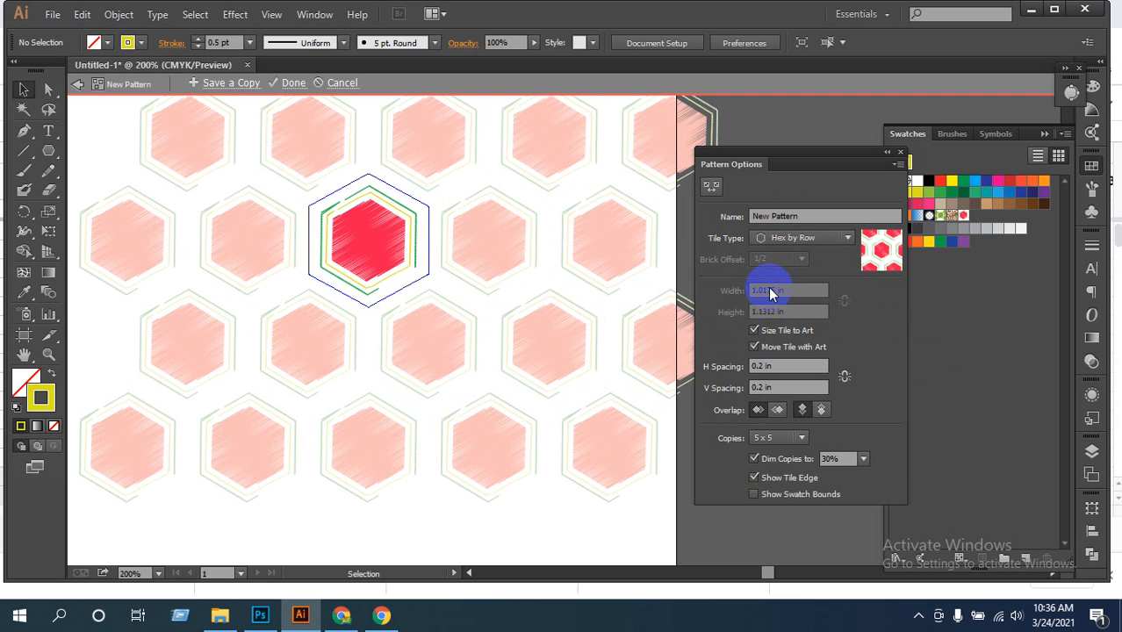
{"action": "key", "text": "Tab"}
{"action": "left_click", "coordinate": [754, 329]}
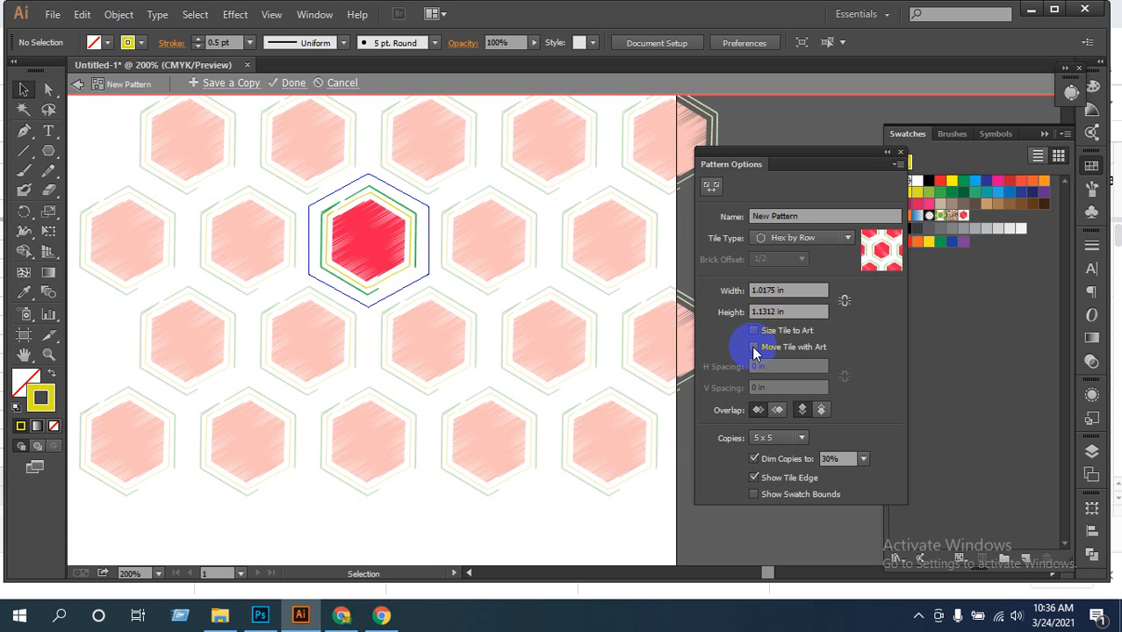
{"action": "left_click", "coordinate": [755, 330]}
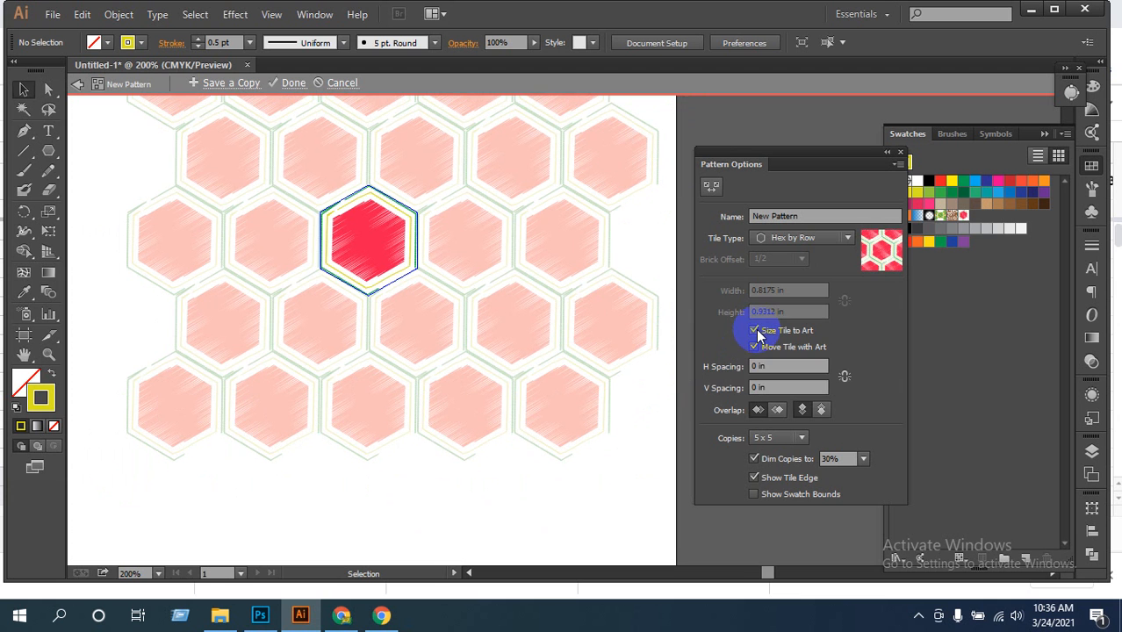
{"action": "left_click", "coordinate": [755, 330]}
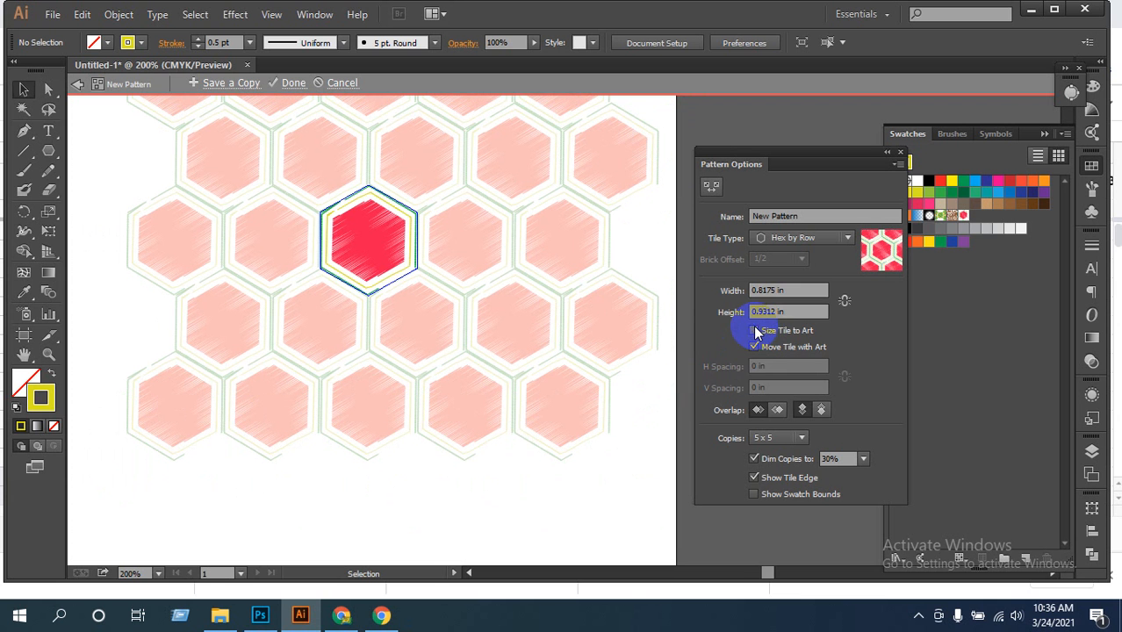
{"action": "left_click", "coordinate": [753, 346]}
{"action": "left_click", "coordinate": [753, 329]}
{"action": "left_click", "coordinate": [755, 347]}
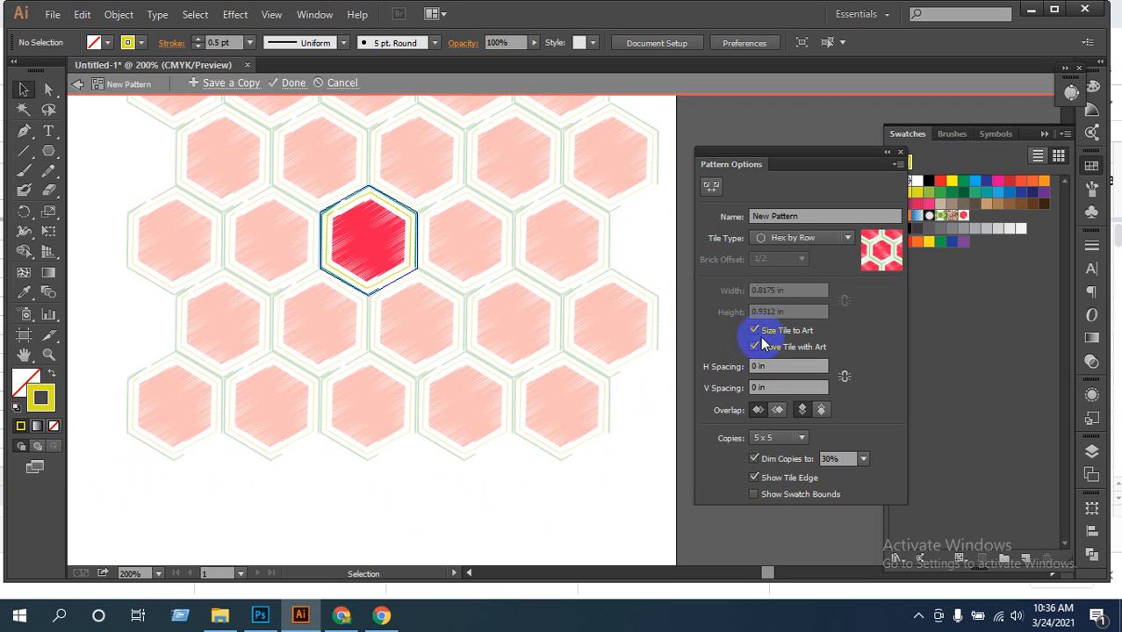
{"action": "left_click", "coordinate": [753, 331]}
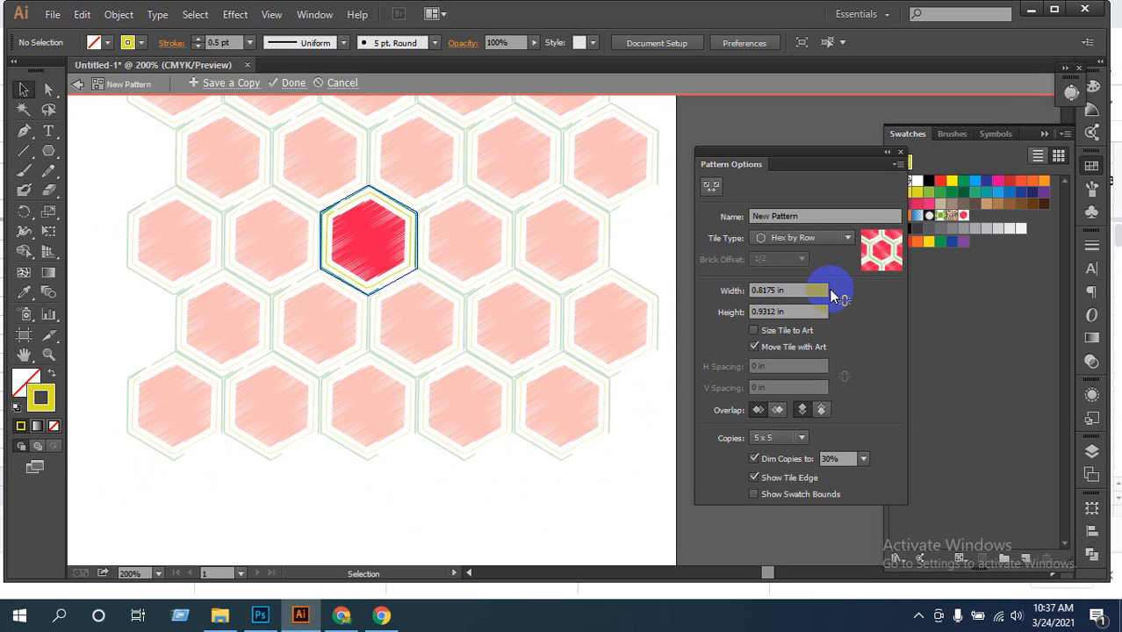
Set the pattern tile's width and height to 0.5 in each
{"action": "left_click", "coordinate": [799, 293]}
{"action": "left_click_drag", "start_coordinate": [802, 291], "coordinate": [690, 291]}
{"action": "type", "text": "0.5"}
{"action": "key", "text": "Tab"}
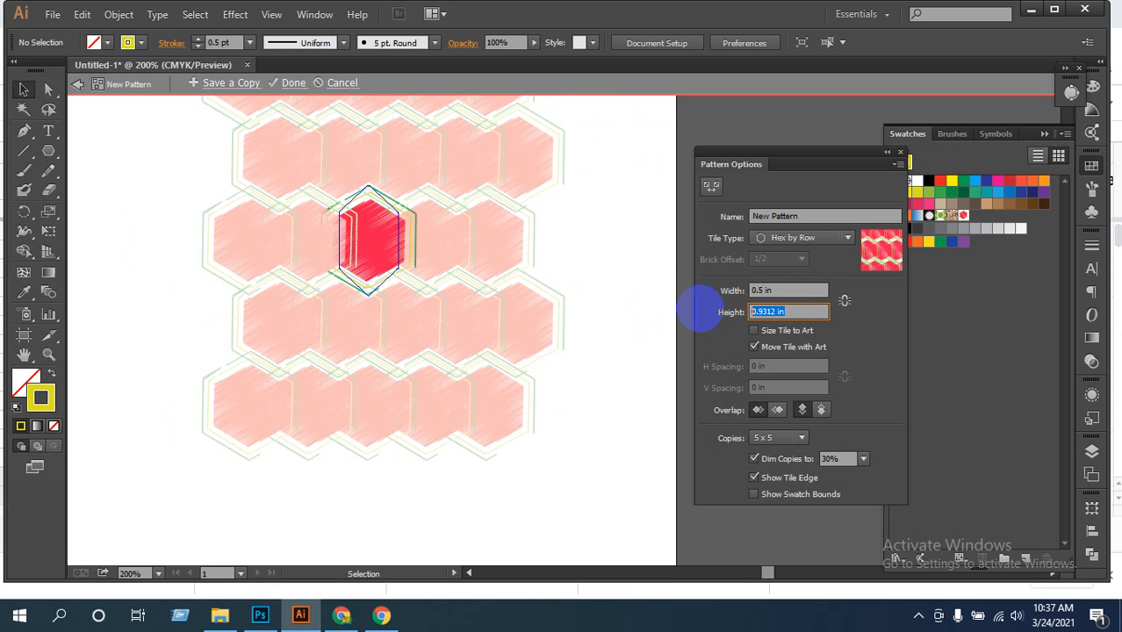
{"action": "type", "text": "0.5"}
{"action": "left_click", "coordinate": [920, 356]}
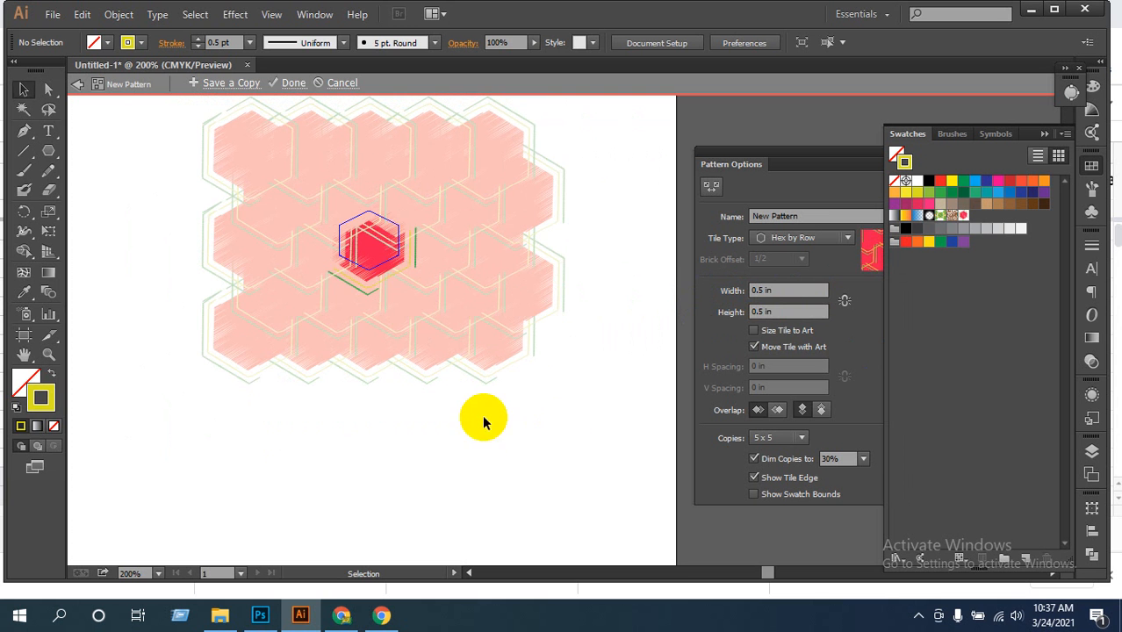
Examine up close how the neighbouring hexagon copies overlap around the central pattern tile
{"action": "key", "text": "z"}
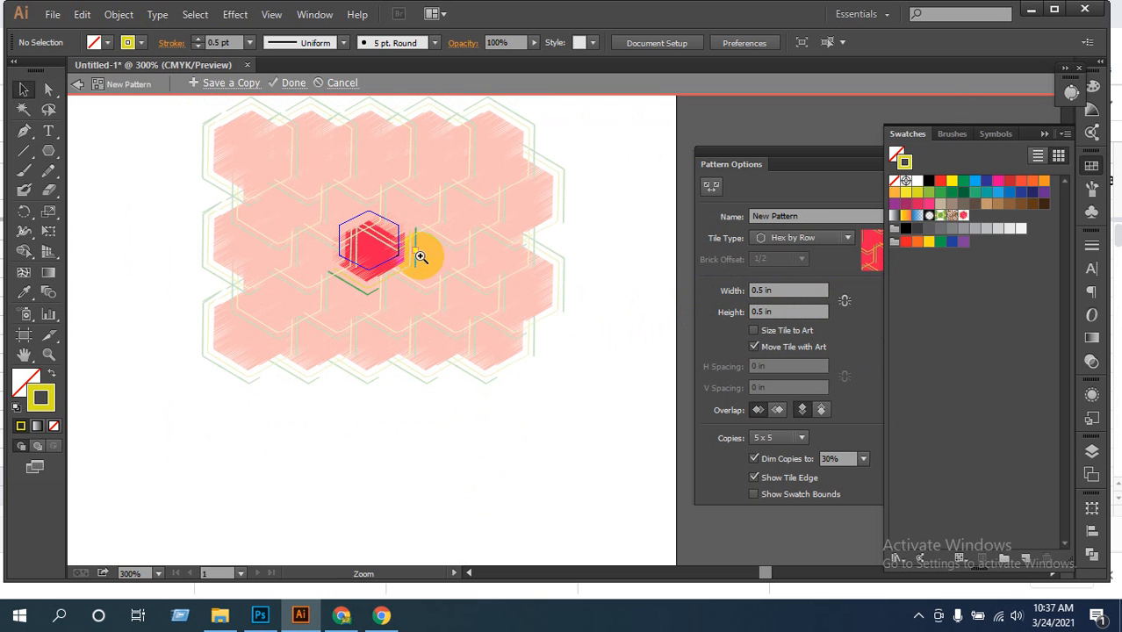
{"action": "left_click", "coordinate": [420, 254]}
{"action": "left_click", "coordinate": [542, 342]}
{"action": "left_click", "coordinate": [551, 344]}
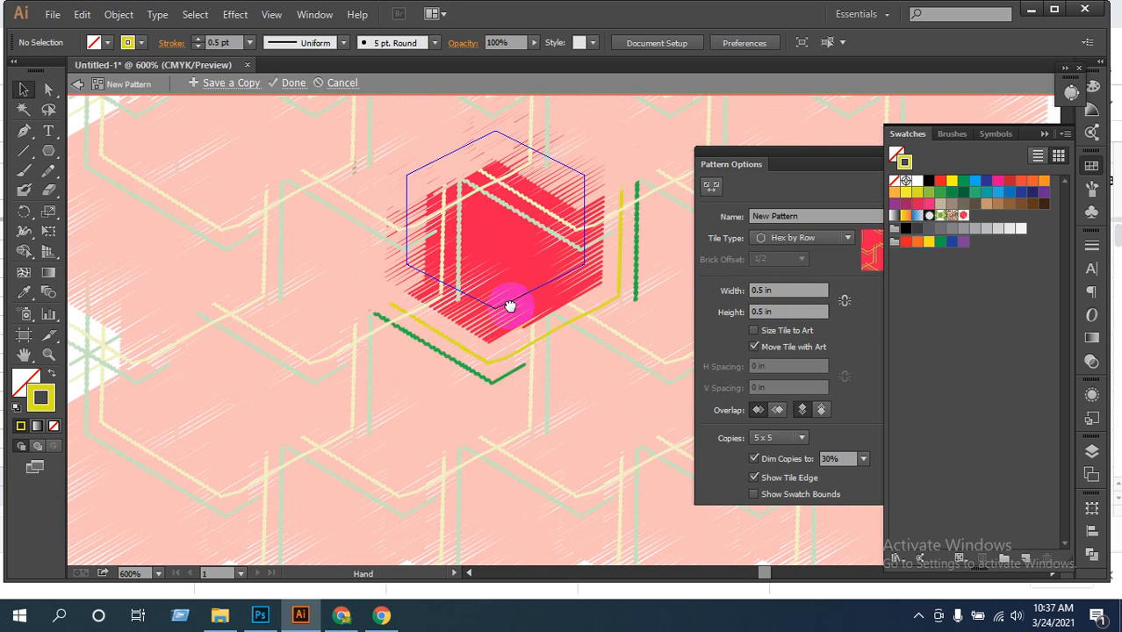
{"action": "left_click_drag", "start_coordinate": [511, 305], "coordinate": [598, 372]}
{"action": "key", "text": "space"}
{"action": "left_click_drag", "start_coordinate": [577, 311], "coordinate": [506, 383]}
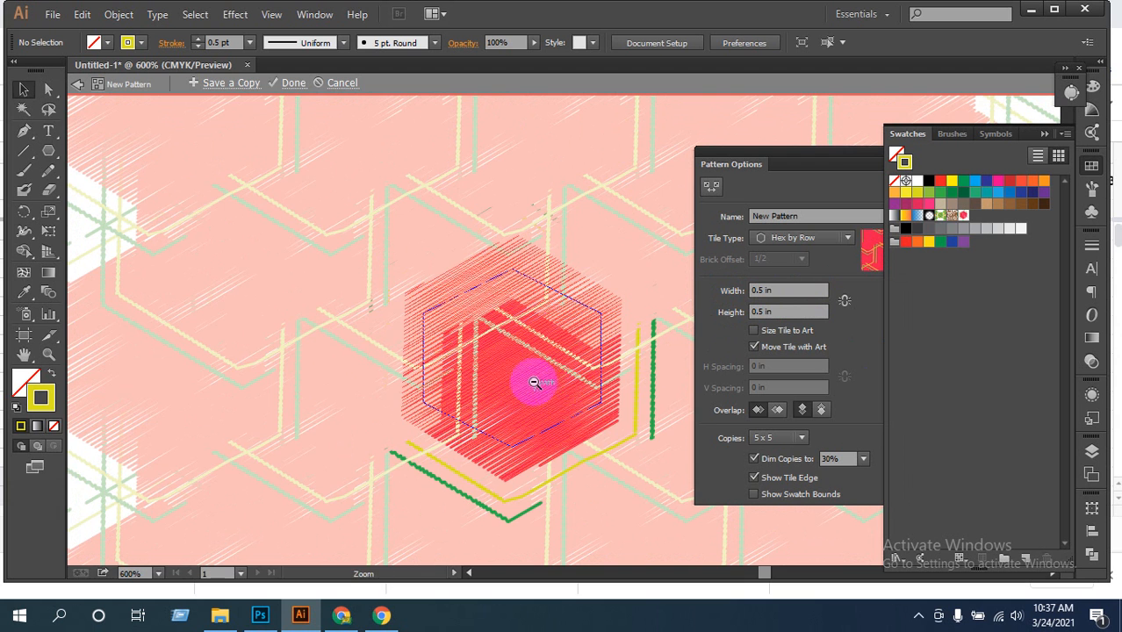
Select the central hexagon artwork and try the Hex by Column tile type for the pattern
{"action": "left_click", "coordinate": [534, 383], "text": "ctrl+alt"}
{"action": "left_click", "coordinate": [534, 382], "text": "ctrl+alt"}
{"action": "left_click", "coordinate": [535, 385], "text": "ctrl+alt"}
{"action": "left_click", "coordinate": [575, 420], "text": "ctrl+alt"}
{"action": "left_click_drag", "start_coordinate": [614, 328], "coordinate": [390, 415]}
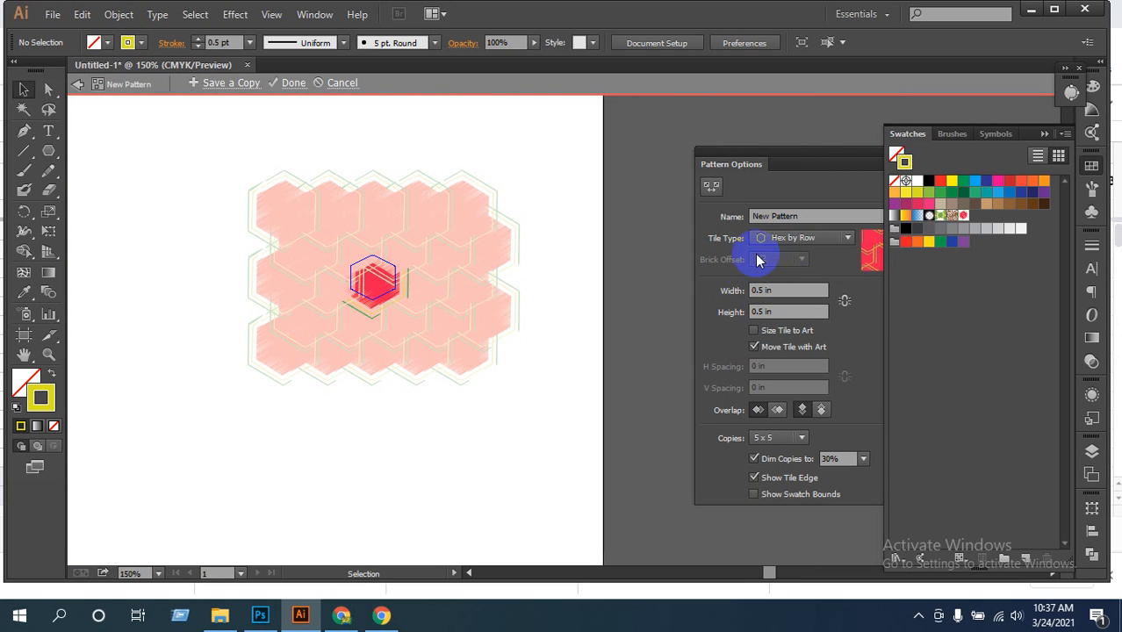
{"action": "left_click", "coordinate": [713, 256]}
{"action": "left_click", "coordinate": [391, 294]}
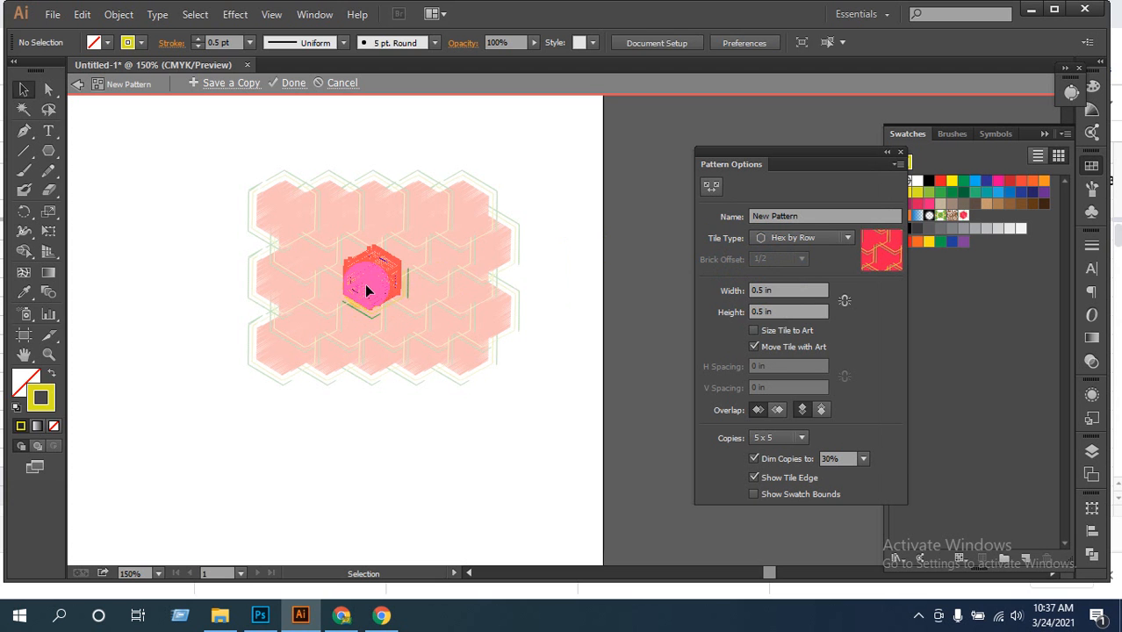
{"action": "left_click", "coordinate": [779, 284]}
{"action": "left_click", "coordinate": [816, 237]}
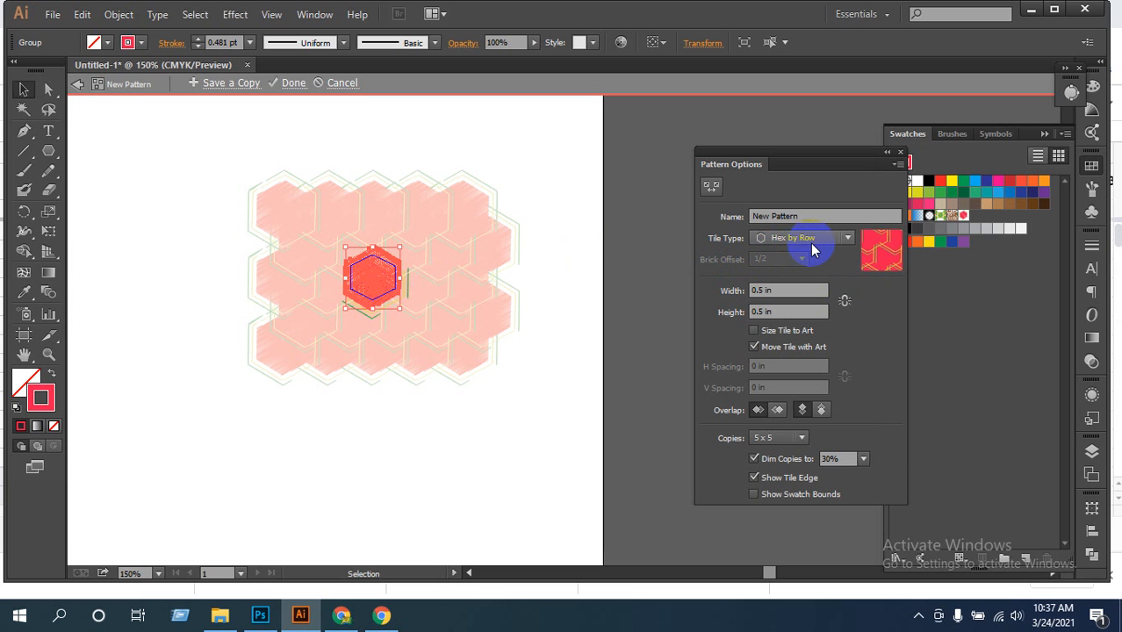
{"action": "left_click", "coordinate": [800, 310]}
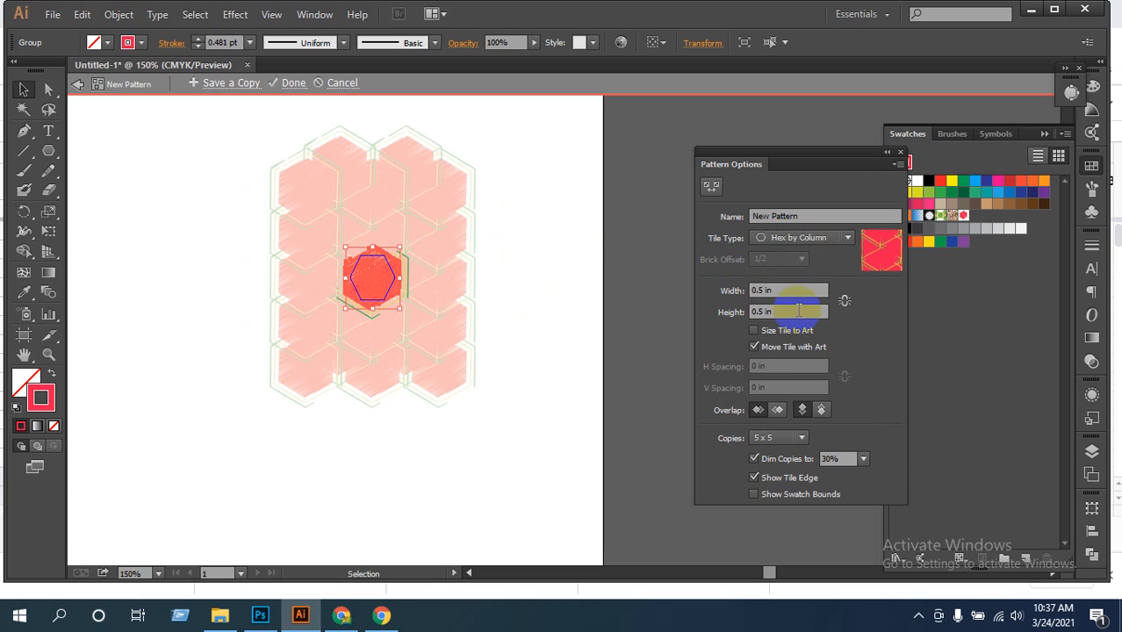
Try the Grid tile type on the pattern and switch back to Hex by Column
{"action": "left_click", "coordinate": [831, 237]}
{"action": "left_click", "coordinate": [831, 237]}
{"action": "left_click", "coordinate": [830, 237]}
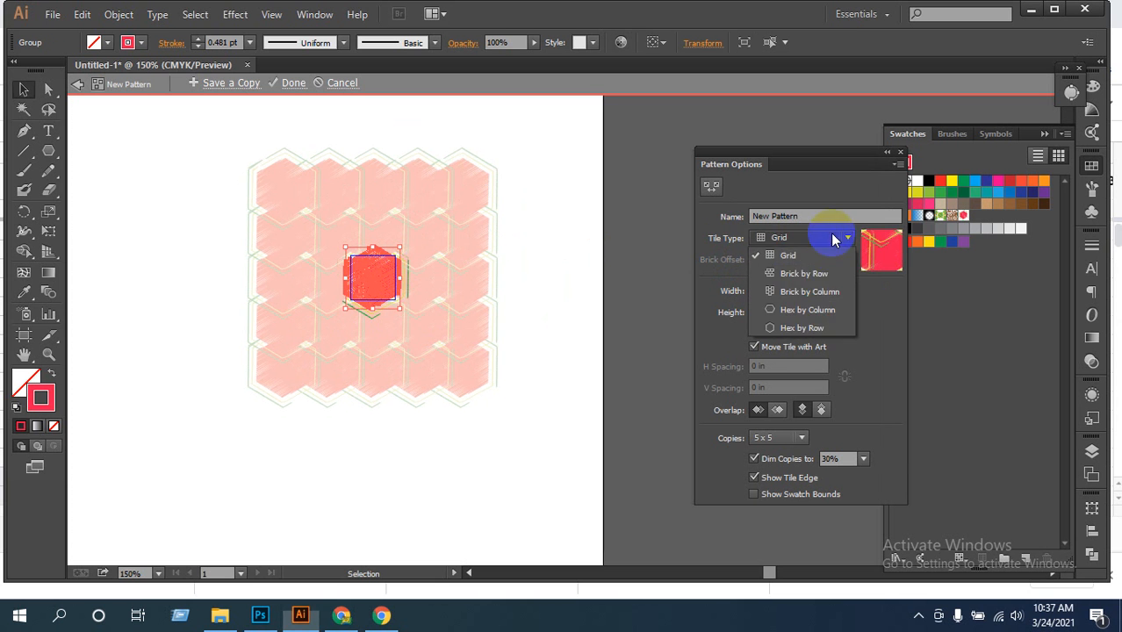
{"action": "left_click", "coordinate": [807, 309]}
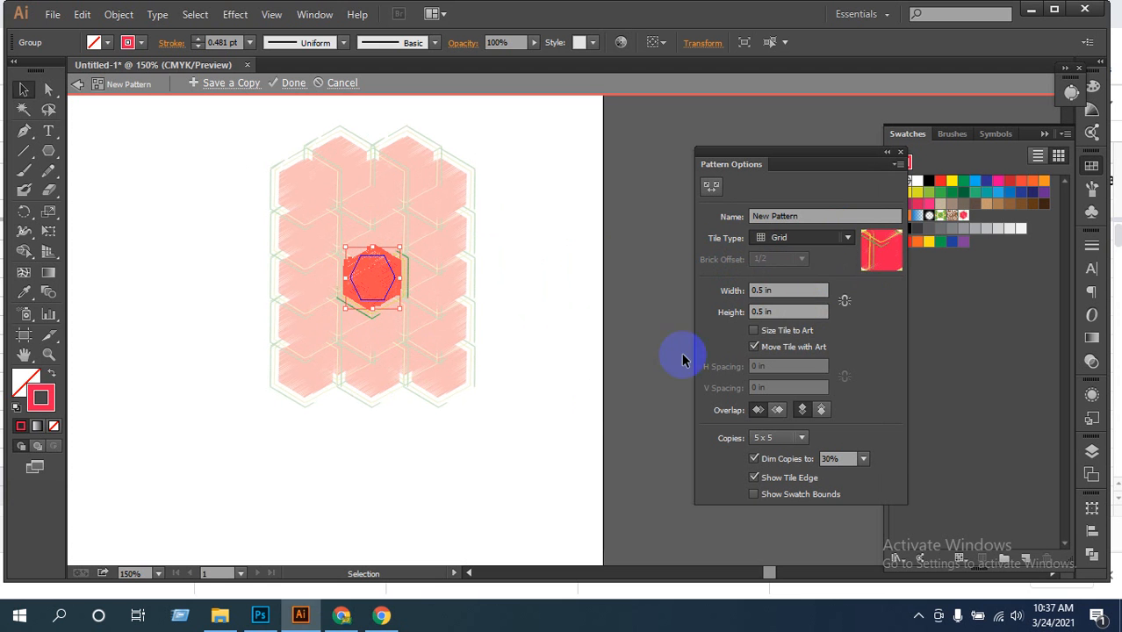
Set the pattern's tile type to Brick by Column and turn on Show Swatch Bounds
{"action": "left_click", "coordinate": [830, 238]}
{"action": "left_click", "coordinate": [791, 293]}
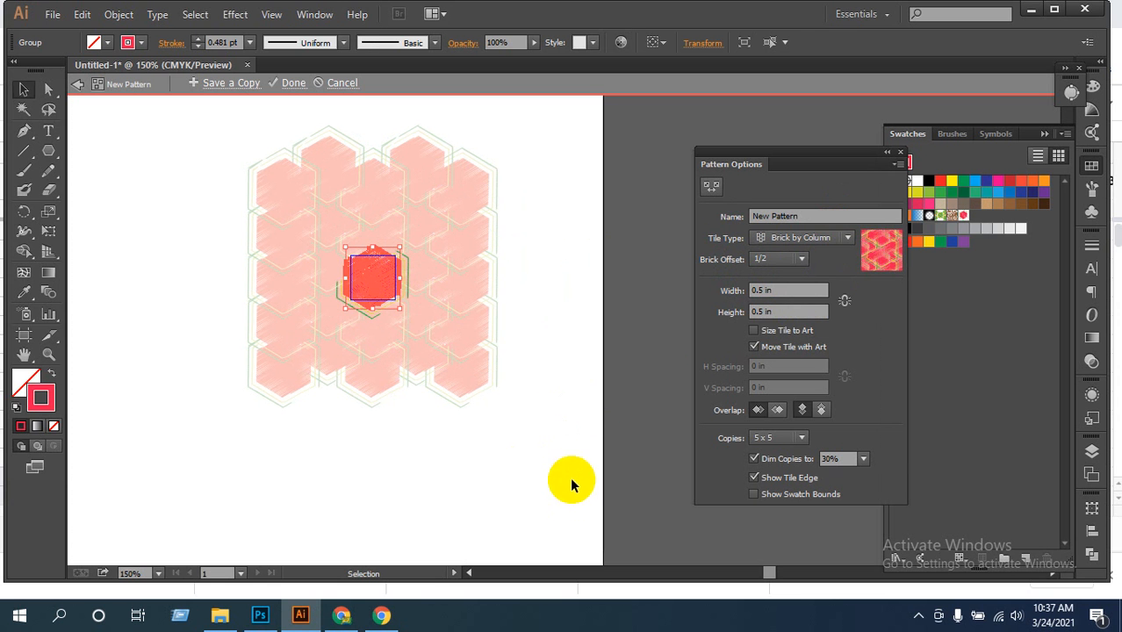
{"action": "left_click", "coordinate": [754, 291]}
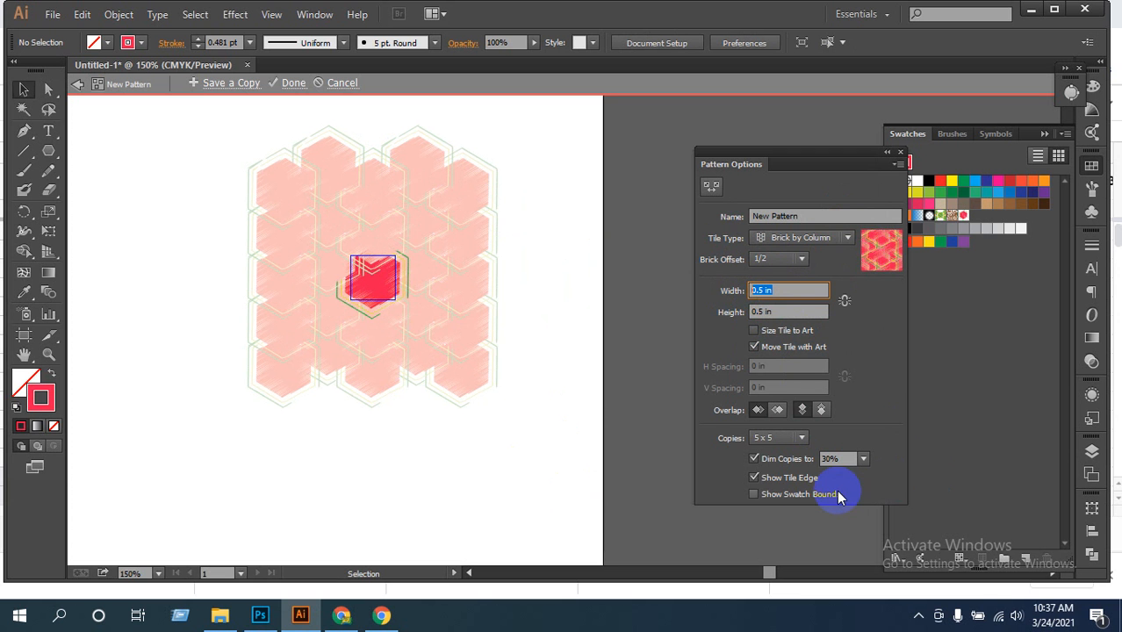
{"action": "left_click", "coordinate": [754, 495]}
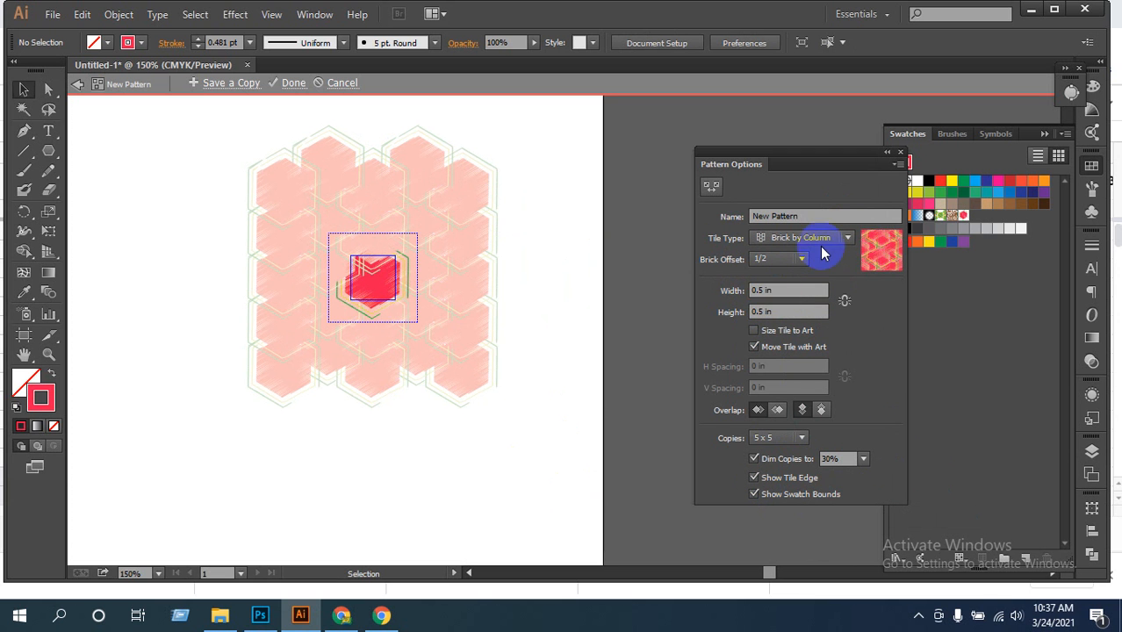
Try brick offsets of 1/3 and 1/5 for the pattern, settling on an offset of 3/5
{"action": "left_click", "coordinate": [799, 260]}
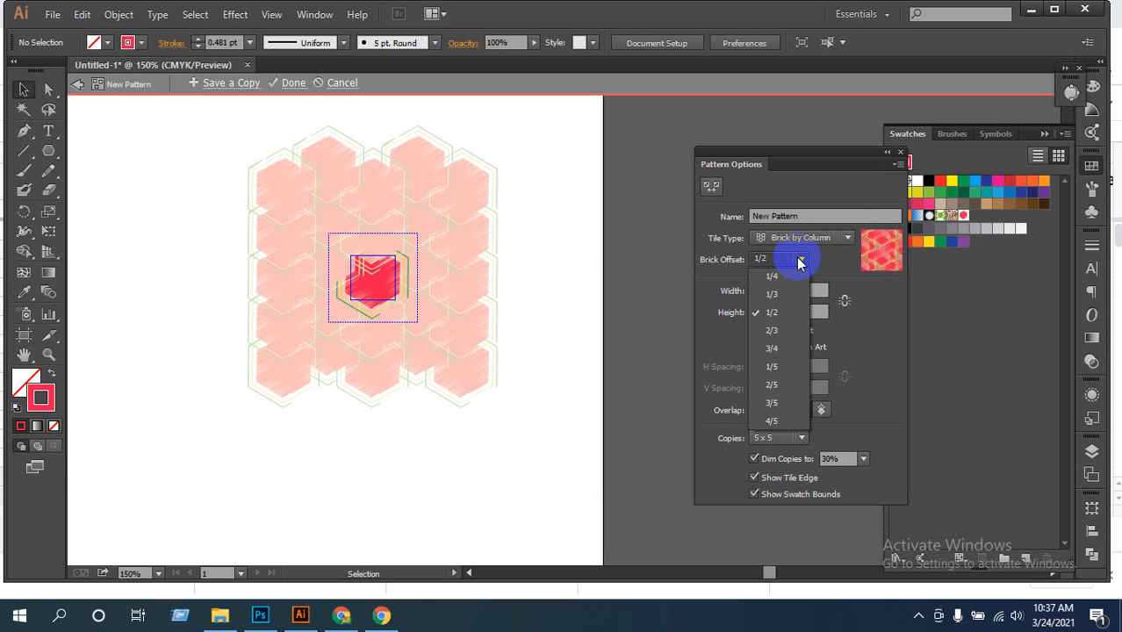
{"action": "left_click", "coordinate": [773, 294]}
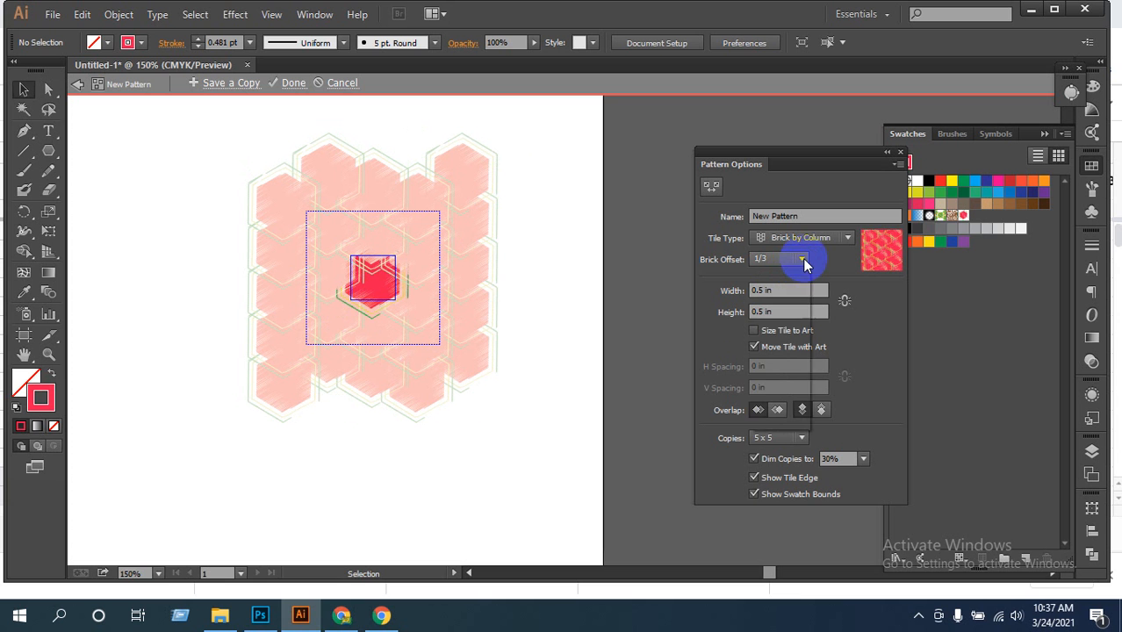
{"action": "left_click", "coordinate": [803, 260]}
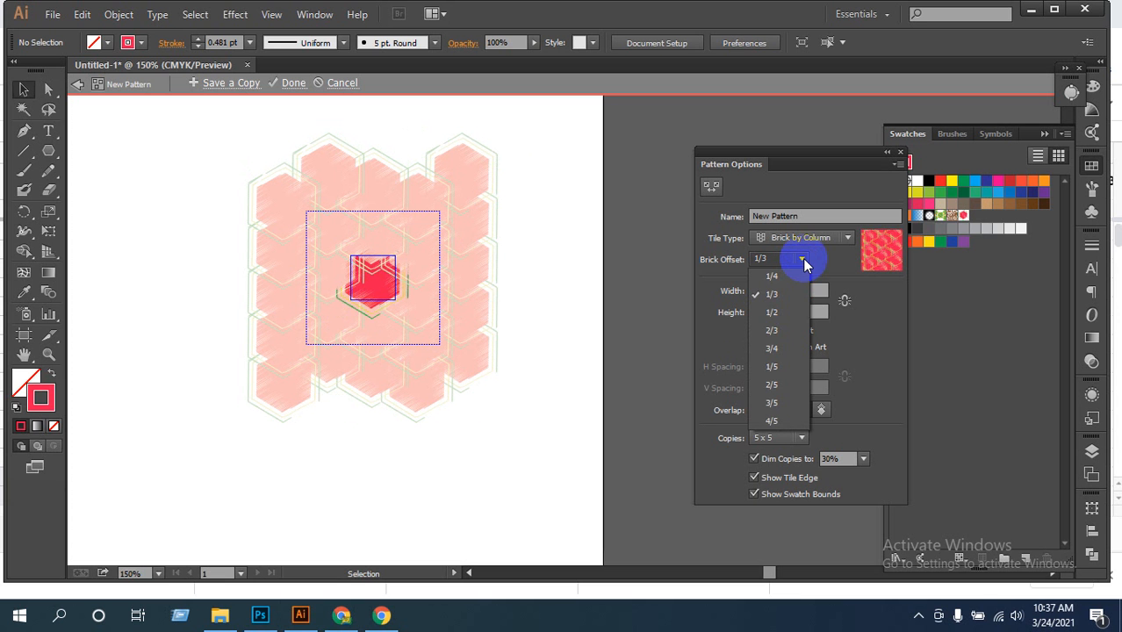
{"action": "left_click", "coordinate": [773, 366]}
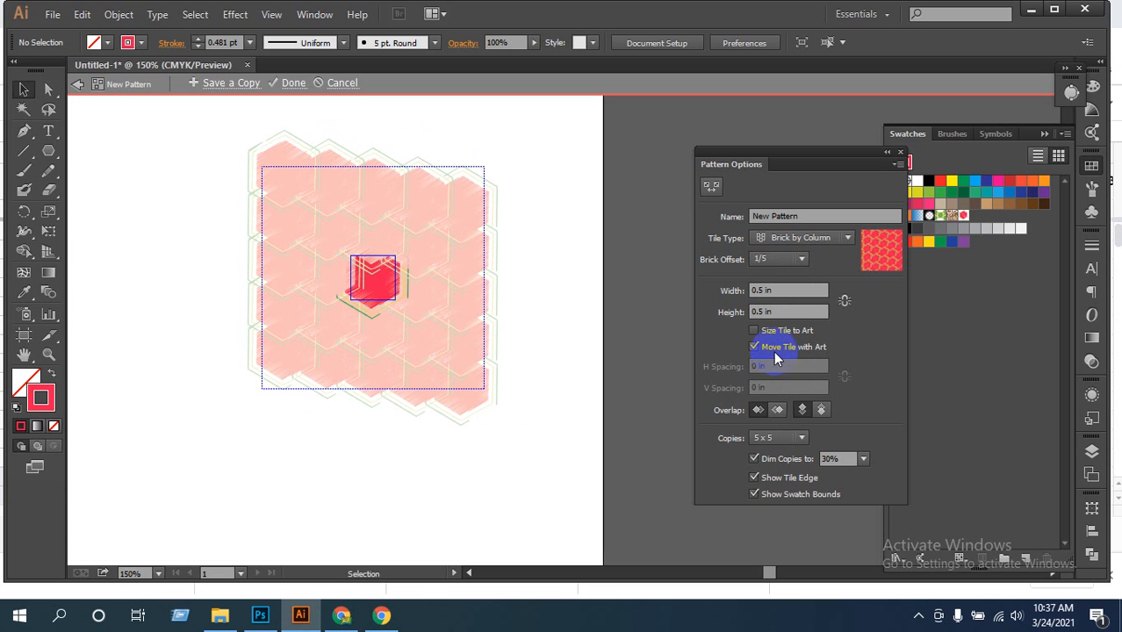
{"action": "left_click", "coordinate": [800, 259]}
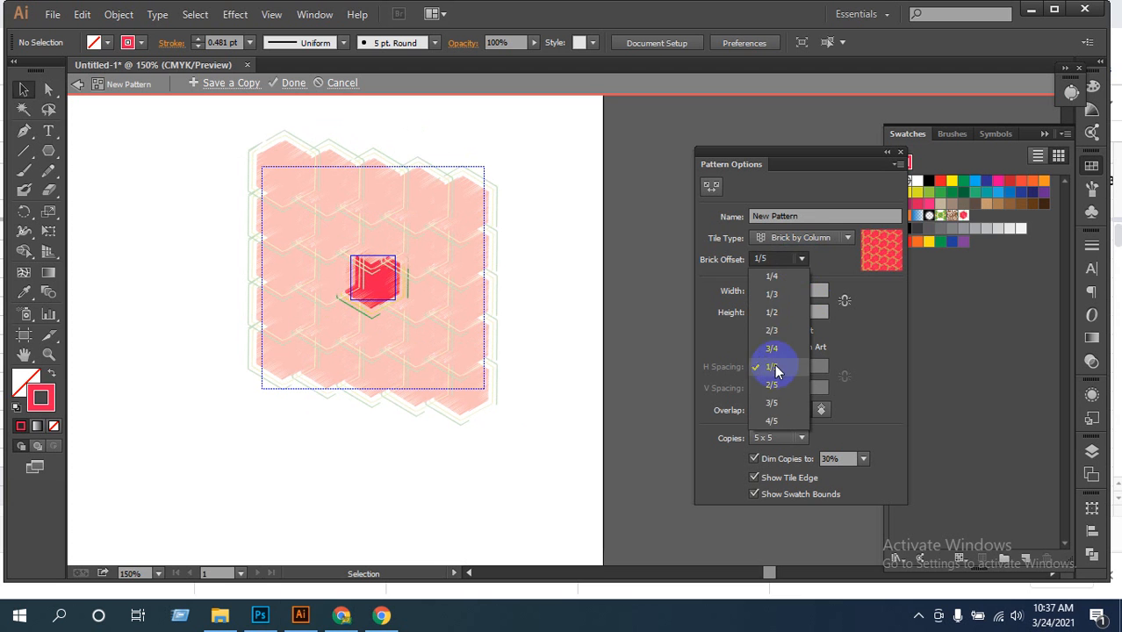
{"action": "left_click", "coordinate": [776, 401]}
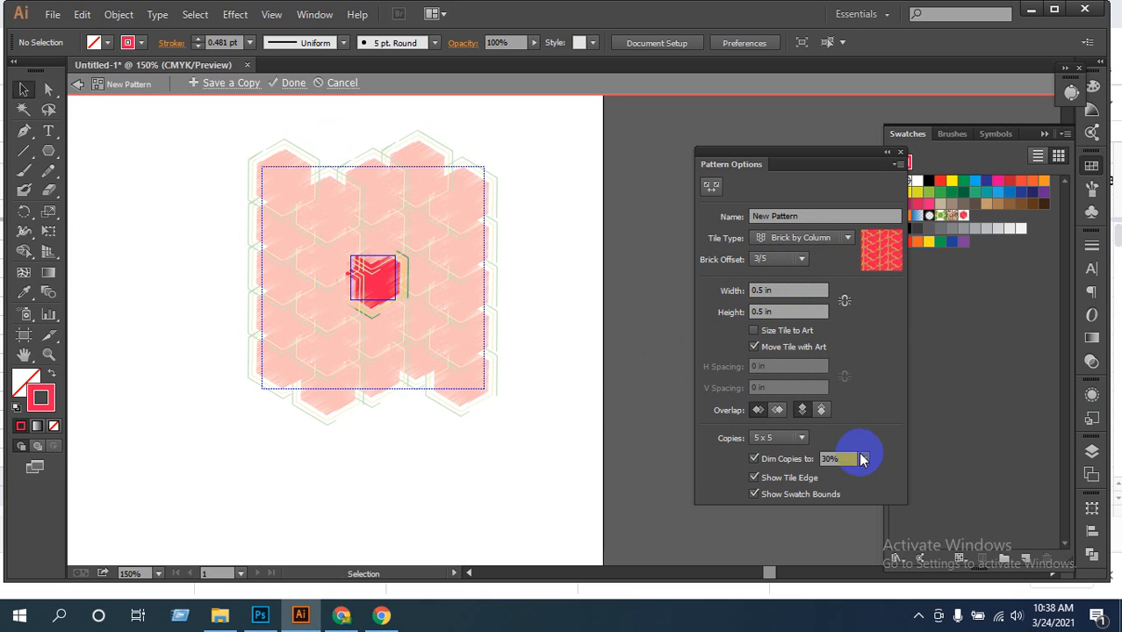
Turn on Size Tile to Art for the Brick by Column hexagon pattern
{"action": "left_click", "coordinate": [754, 330]}
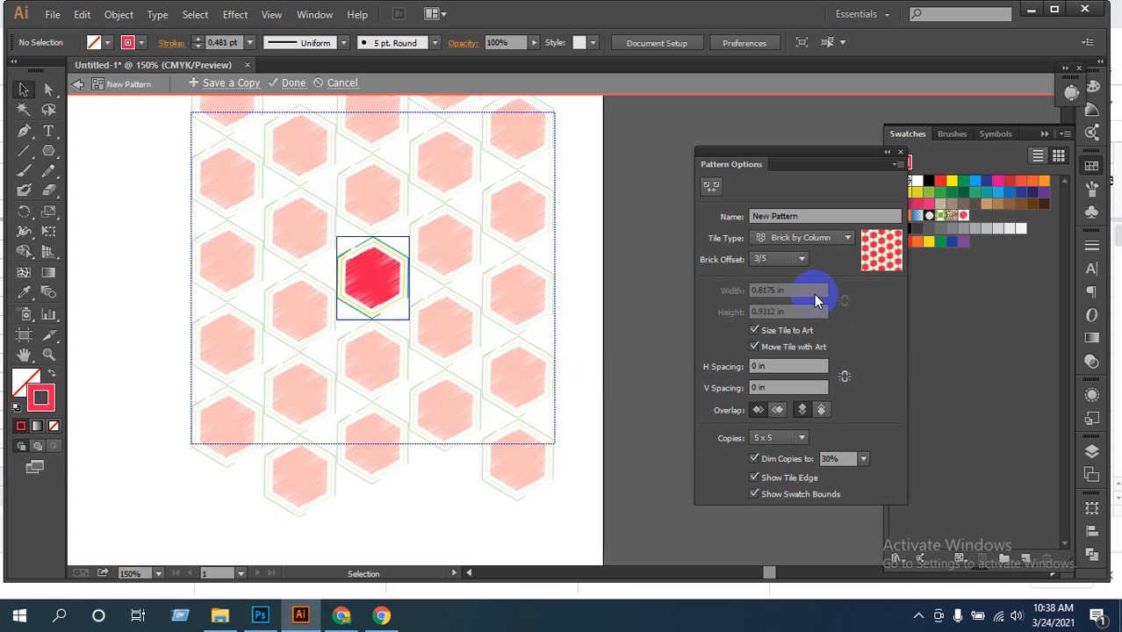
{"action": "left_click", "coordinate": [772, 375]}
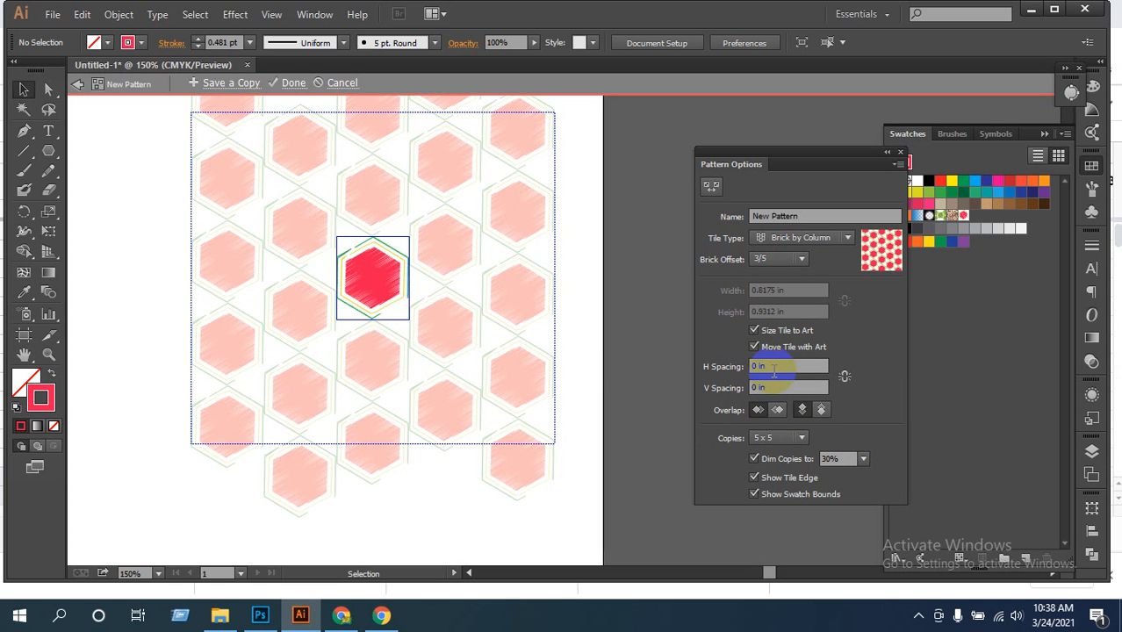
Set the pattern tile's horizontal and vertical spacing to 0.01 in each
{"action": "left_click_drag", "start_coordinate": [774, 369], "coordinate": [734, 370]}
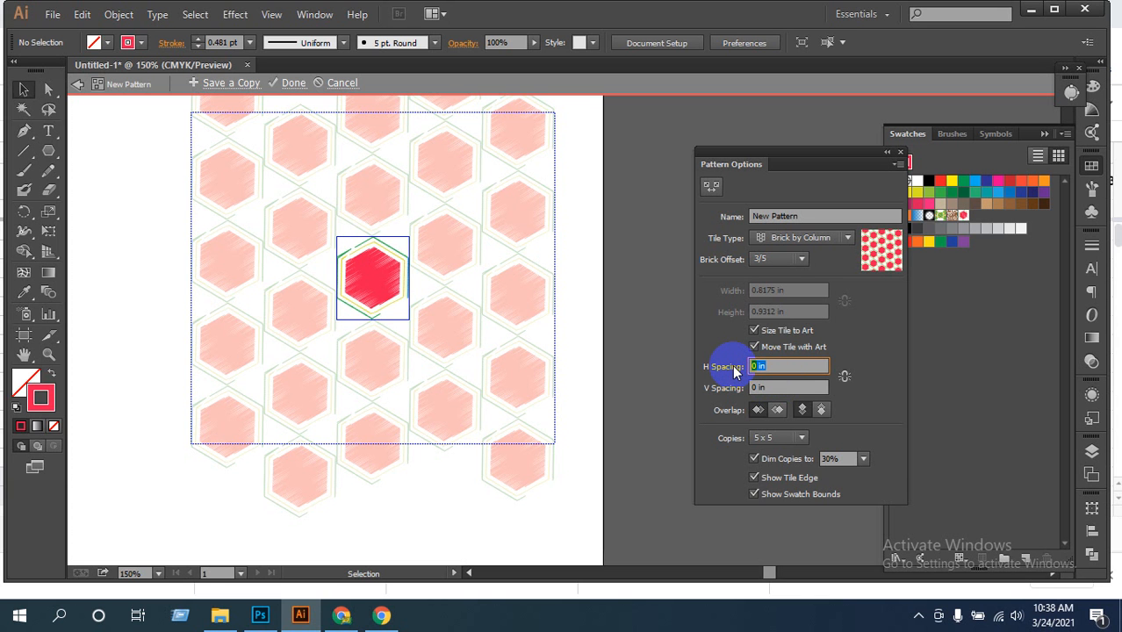
{"action": "type", "text": "0.01"}
{"action": "left_click", "coordinate": [742, 388]}
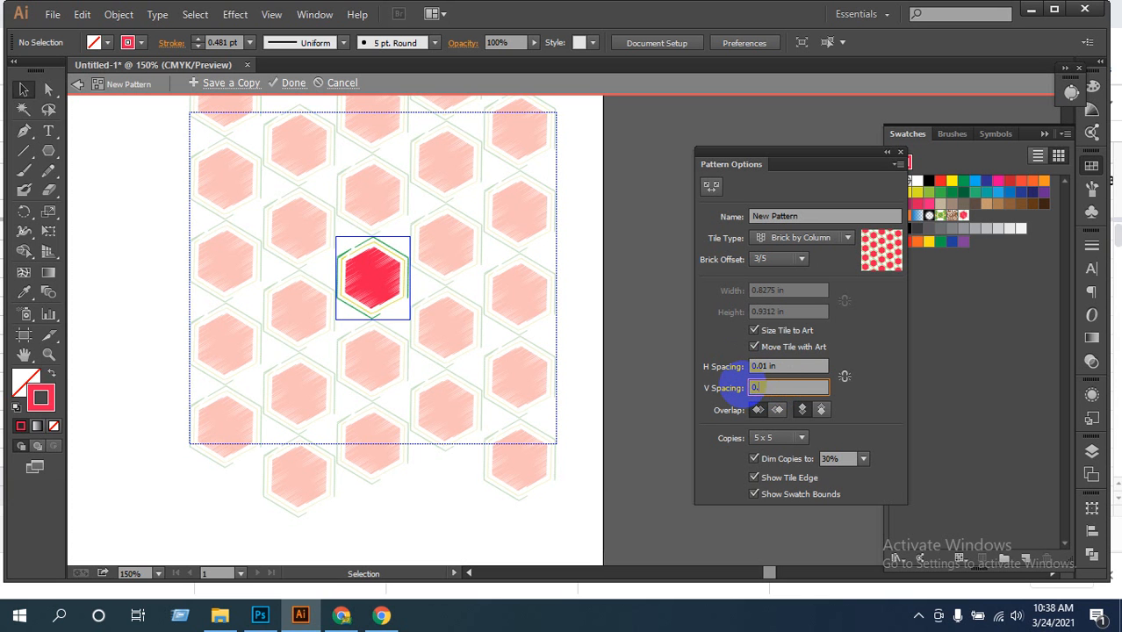
{"action": "type", "text": "0.01"}
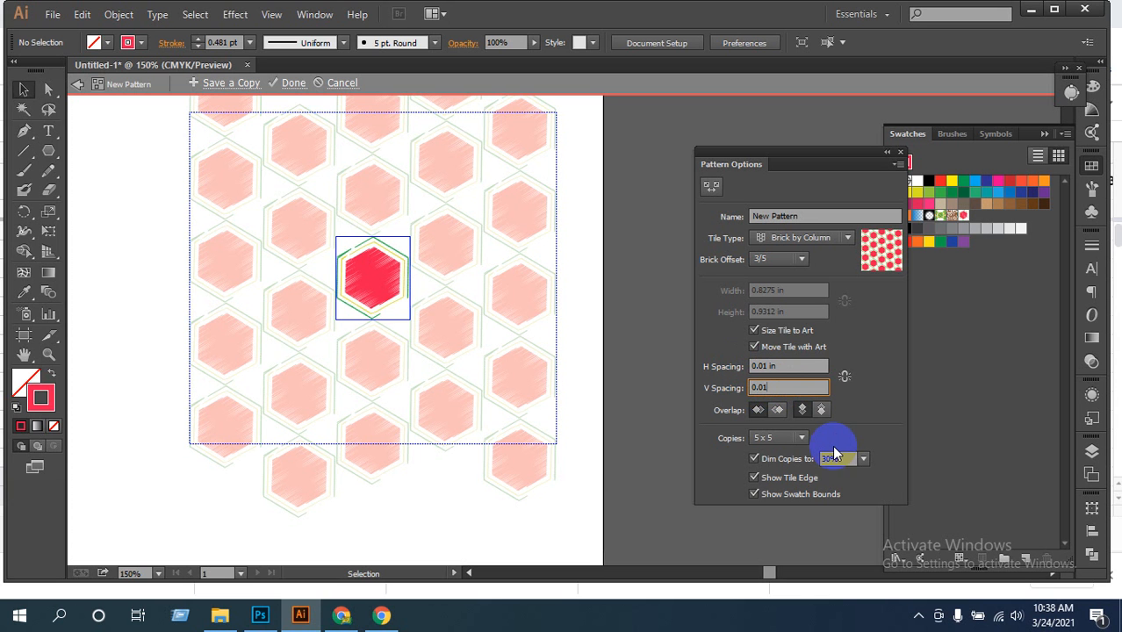
{"action": "left_click", "coordinate": [777, 410]}
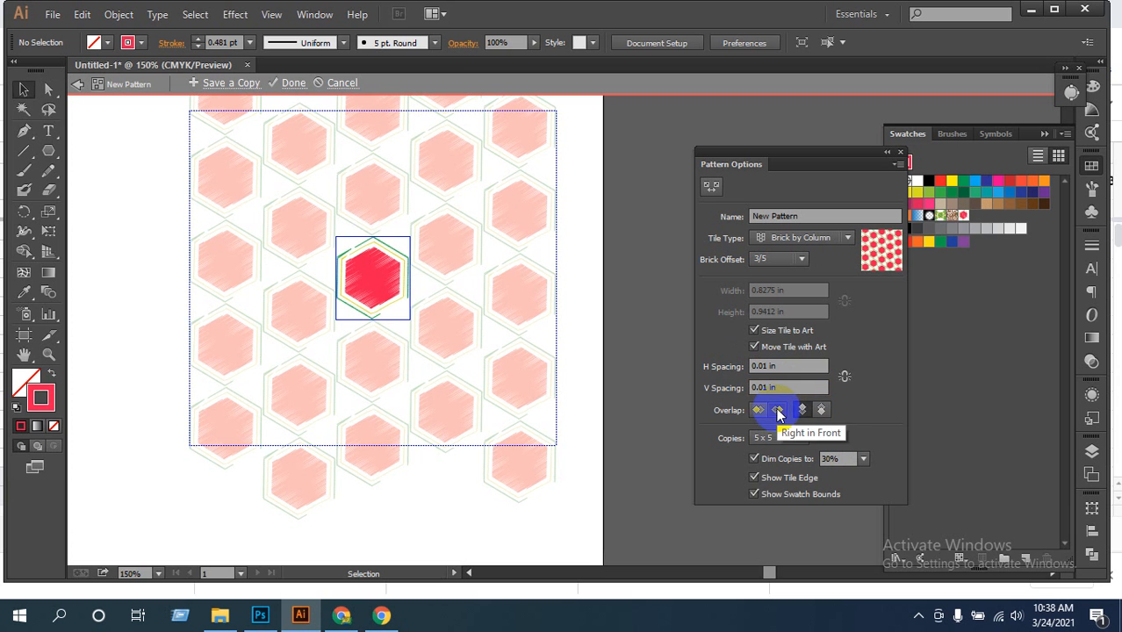
{"action": "left_click", "coordinate": [802, 410]}
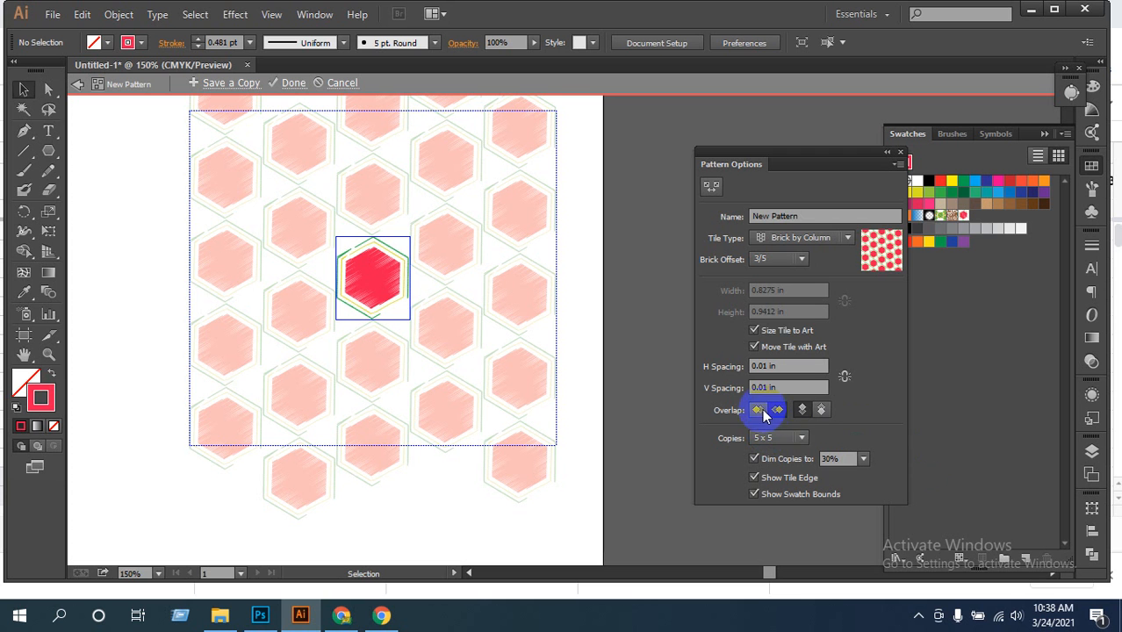
Try the pattern preview with 7 x 7 and 3 x 3 copies, and return it to 5 x 5
{"action": "left_click", "coordinate": [801, 439]}
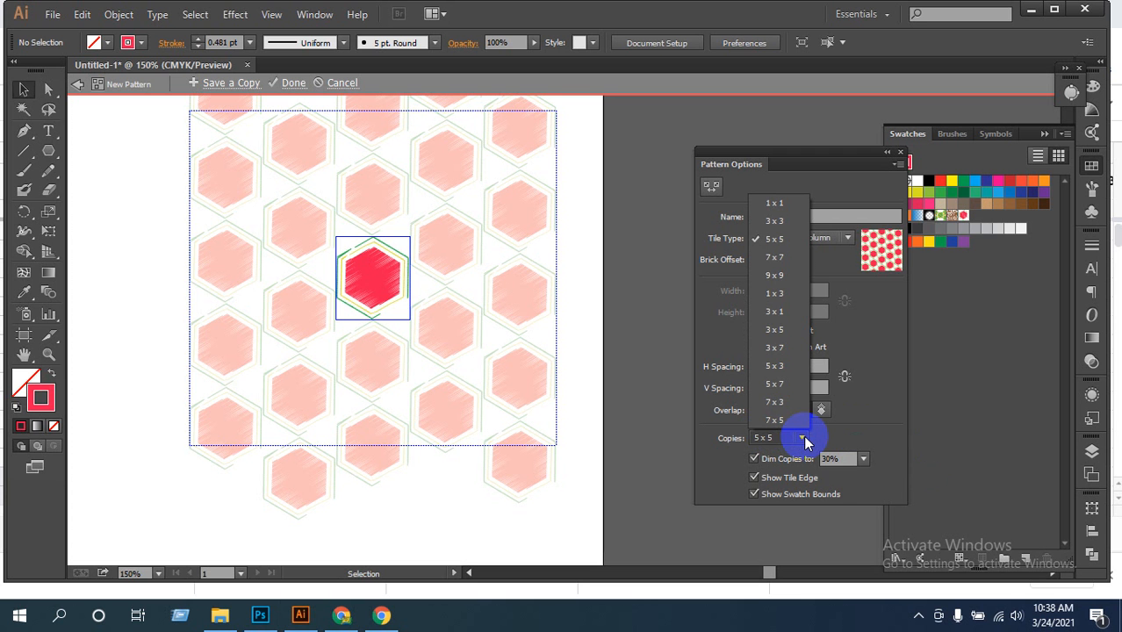
{"action": "left_click", "coordinate": [776, 257]}
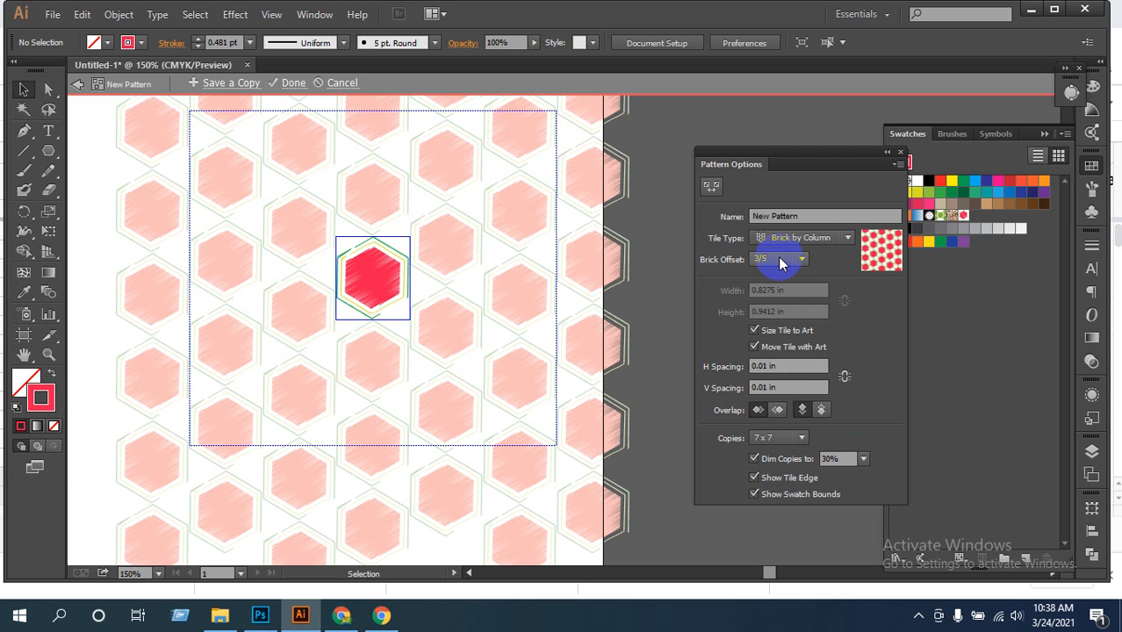
{"action": "left_click", "coordinate": [800, 438]}
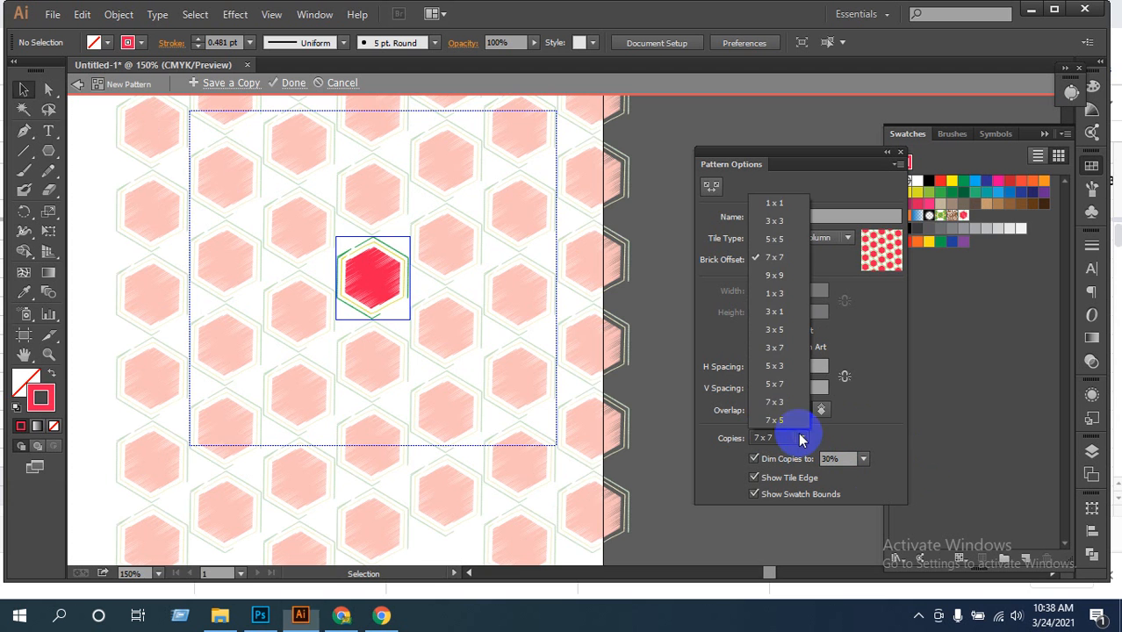
{"action": "left_click", "coordinate": [776, 224]}
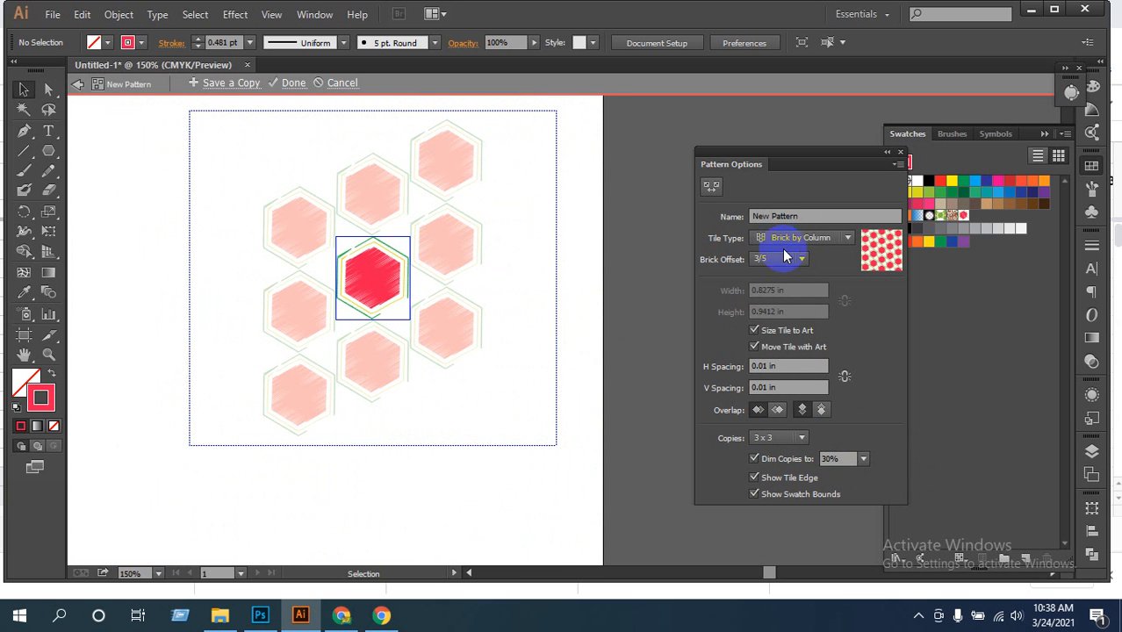
{"action": "left_click", "coordinate": [809, 435]}
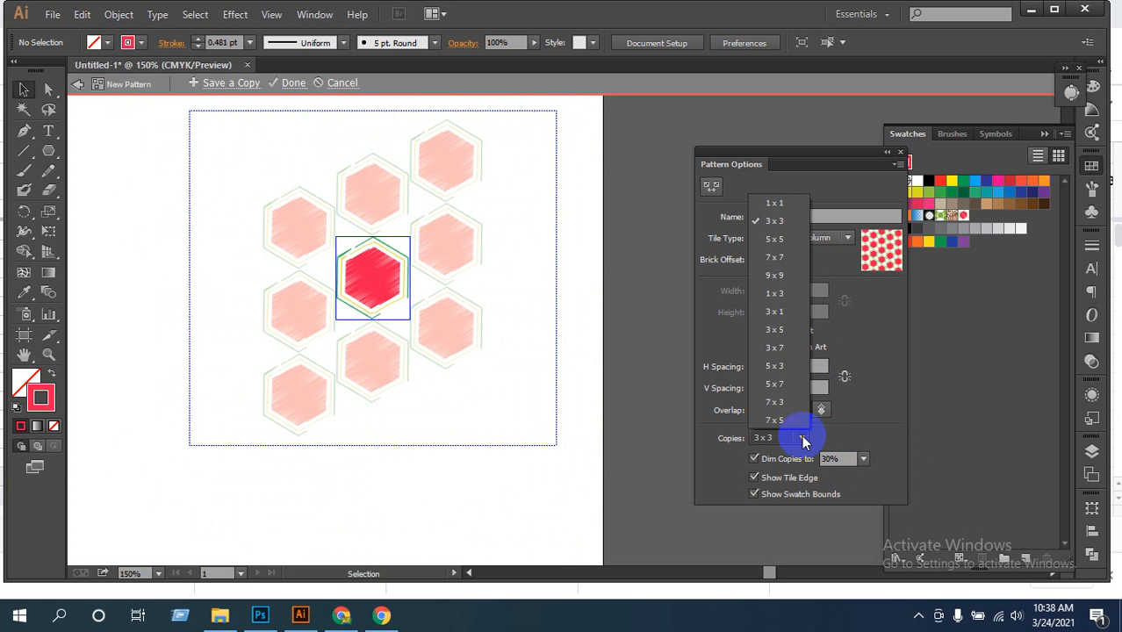
{"action": "left_click", "coordinate": [777, 257]}
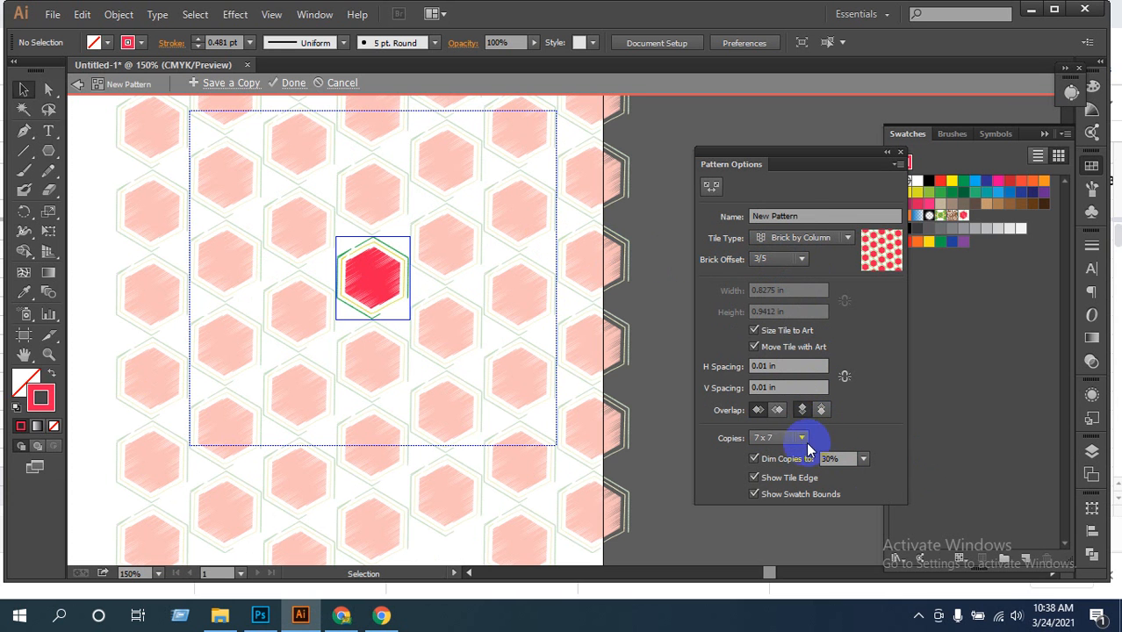
{"action": "left_click", "coordinate": [776, 437]}
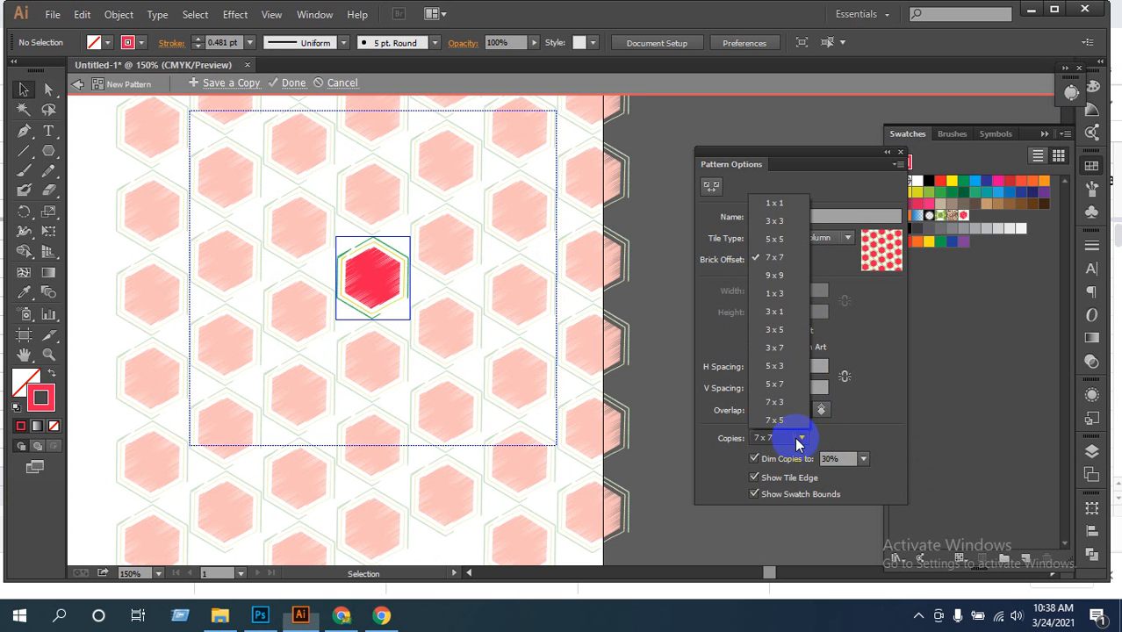
{"action": "left_click", "coordinate": [768, 243]}
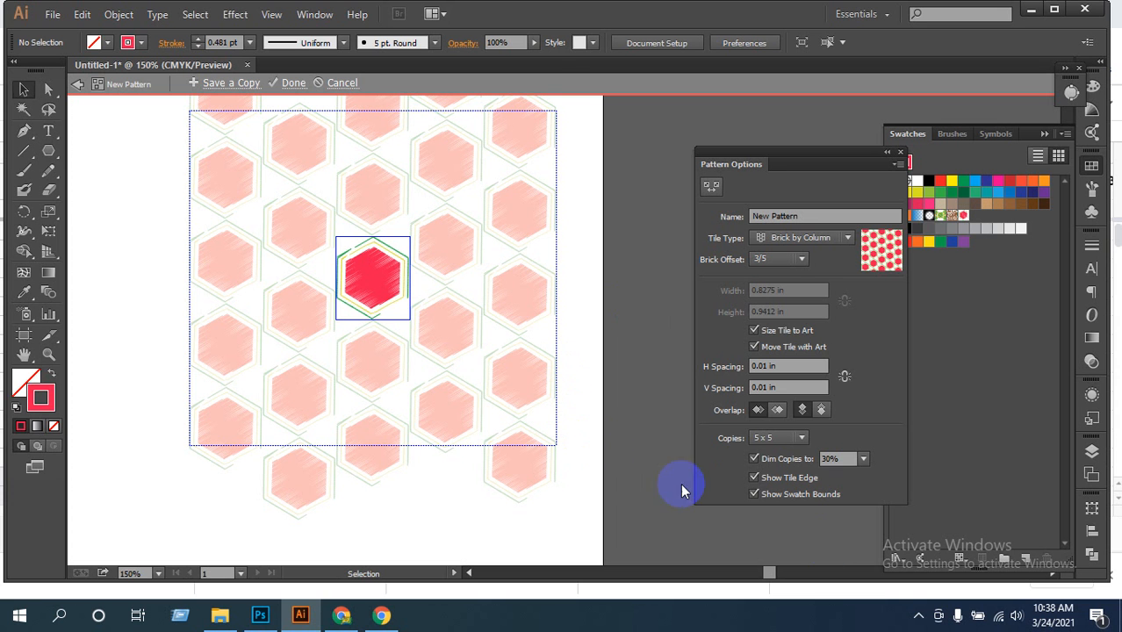
{"action": "left_click", "coordinate": [894, 561]}
{"action": "left_click", "coordinate": [237, 15]}
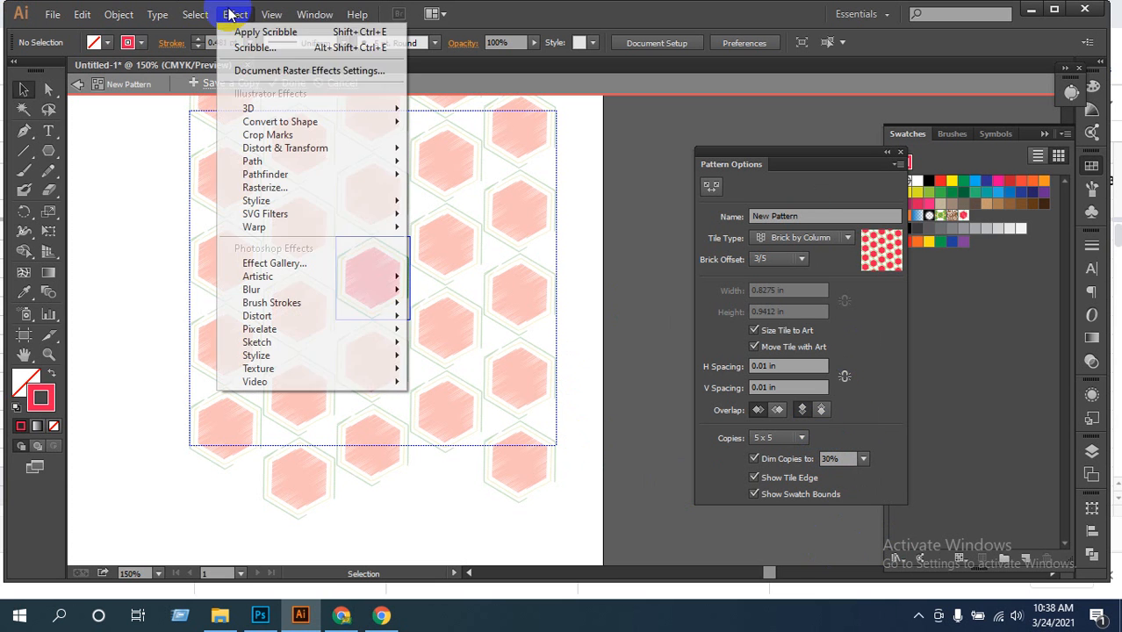
{"action": "mouse_move", "coordinate": [119, 12]}
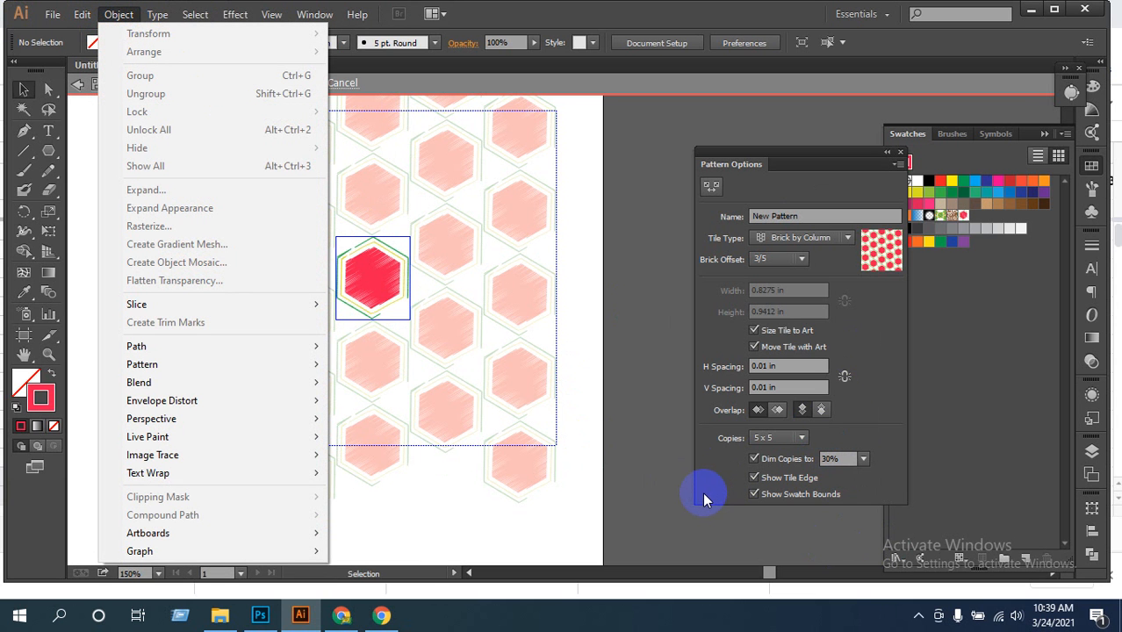
Dim the pattern's preview copies to 20%
{"action": "left_click", "coordinate": [864, 459]}
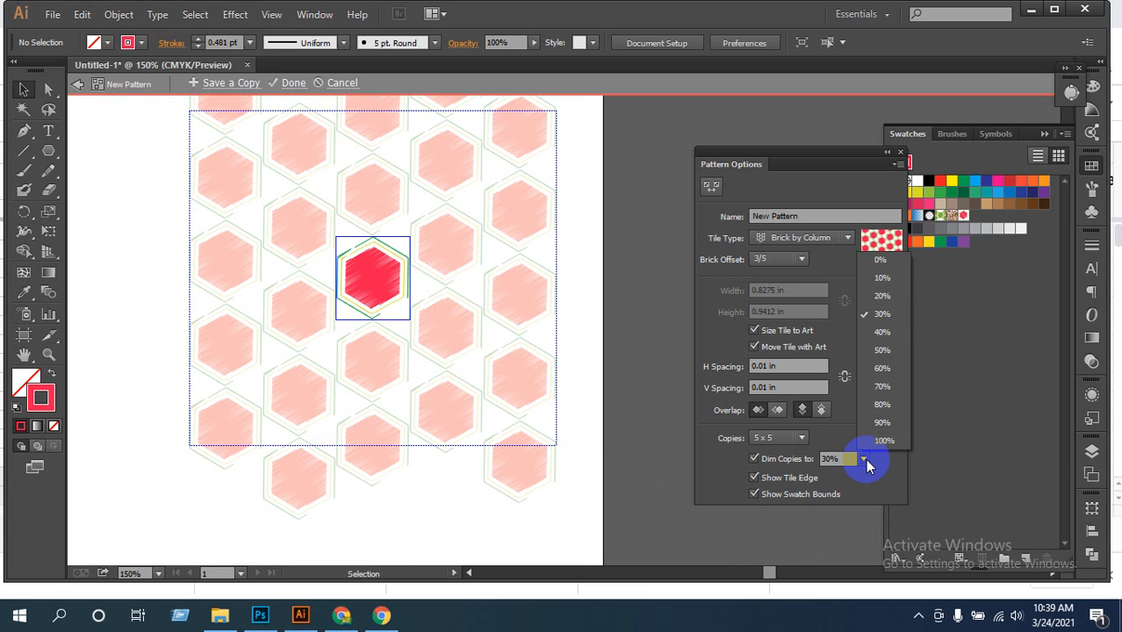
{"action": "left_click", "coordinate": [888, 298]}
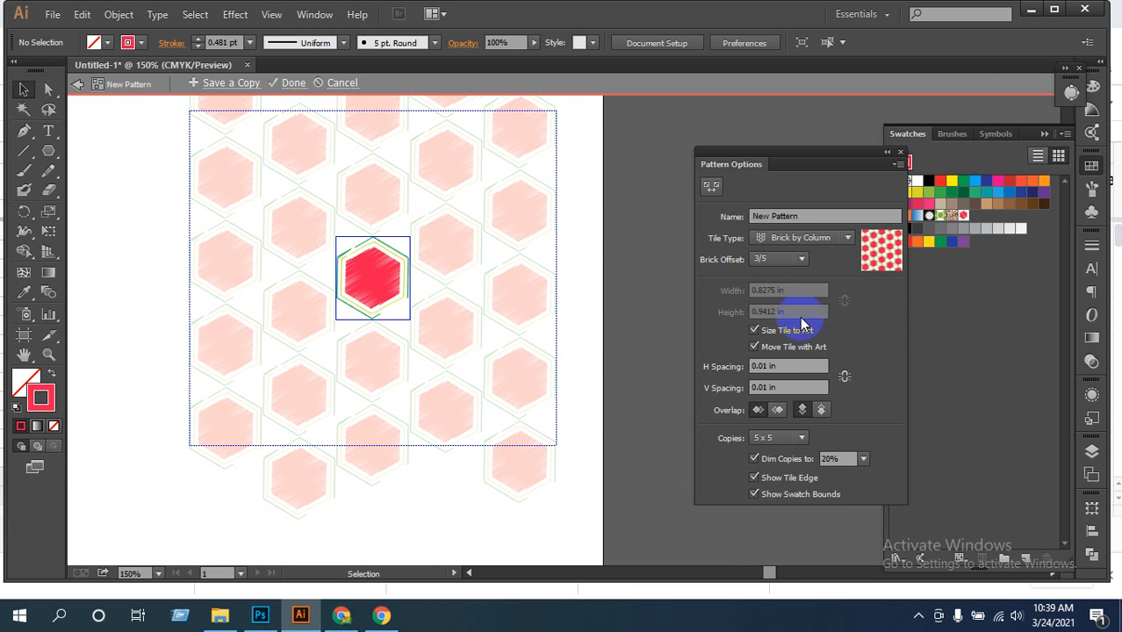
{"action": "left_click", "coordinate": [781, 385]}
{"action": "left_click", "coordinate": [834, 456]}
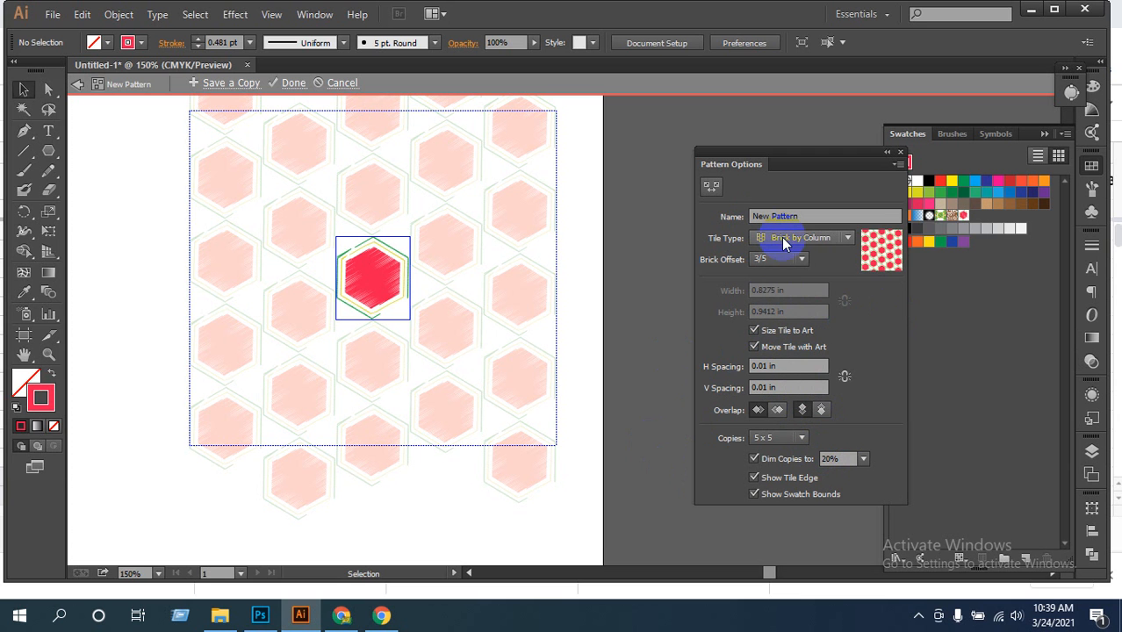
Save a copy of the hexagon pattern to the swatches under the name "my New Pattern"
{"action": "left_click", "coordinate": [220, 87]}
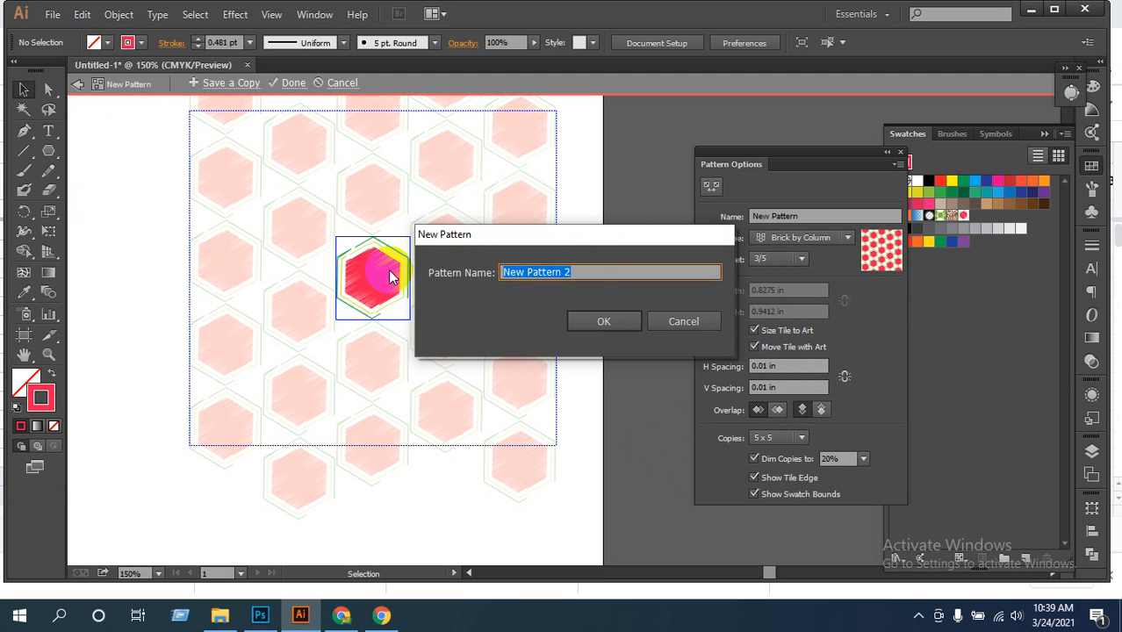
{"action": "type", "text": "New"}
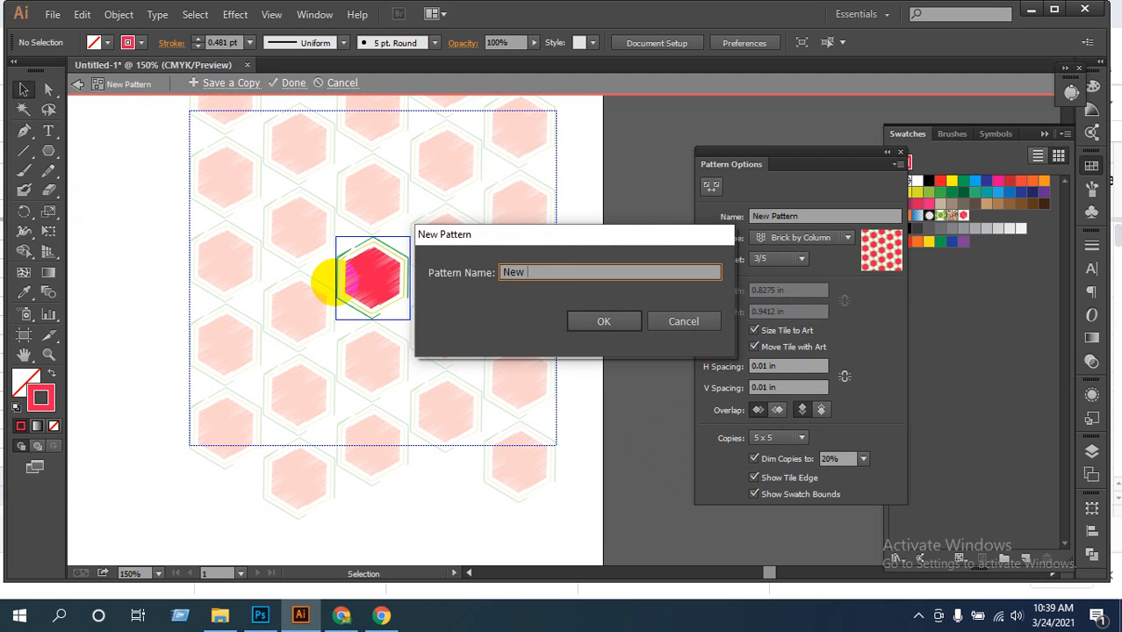
{"action": "type", "text": " Pa"}
{"action": "key", "text": "BackSpace"}
{"action": "key", "text": "BackSpace"}
{"action": "key", "text": "BackSpace"}
{"action": "key", "text": "BackSpace"}
{"action": "key", "text": "BackSpace"}
{"action": "key", "text": "BackSpace"}
{"action": "type", "text": "my New Pattern"}
{"action": "left_click", "coordinate": [606, 321]}
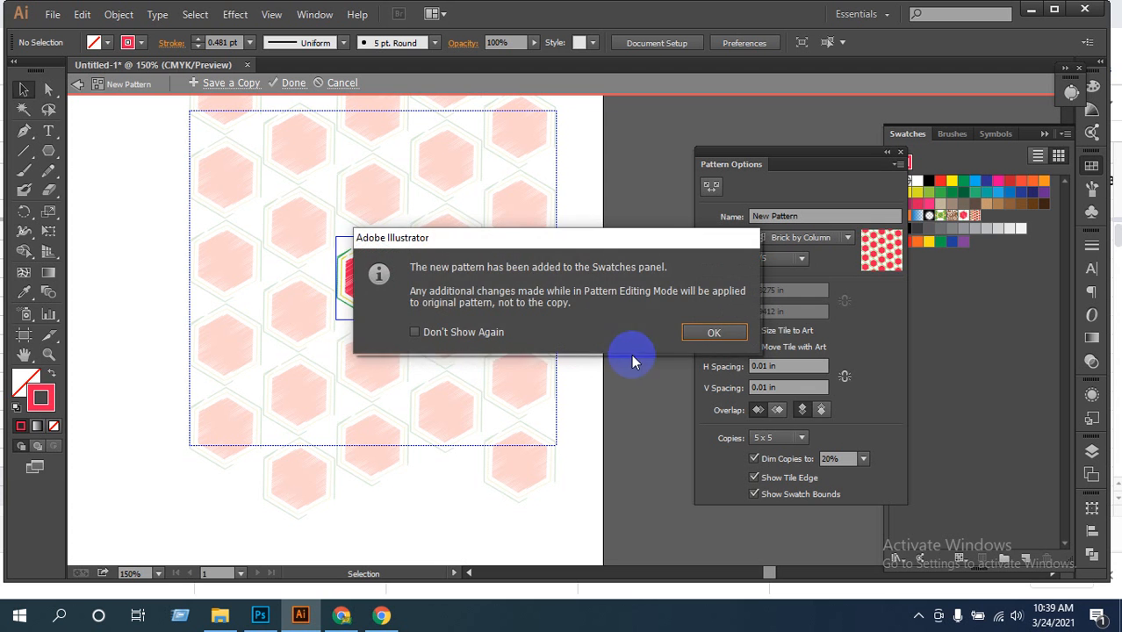
{"action": "left_click", "coordinate": [715, 333]}
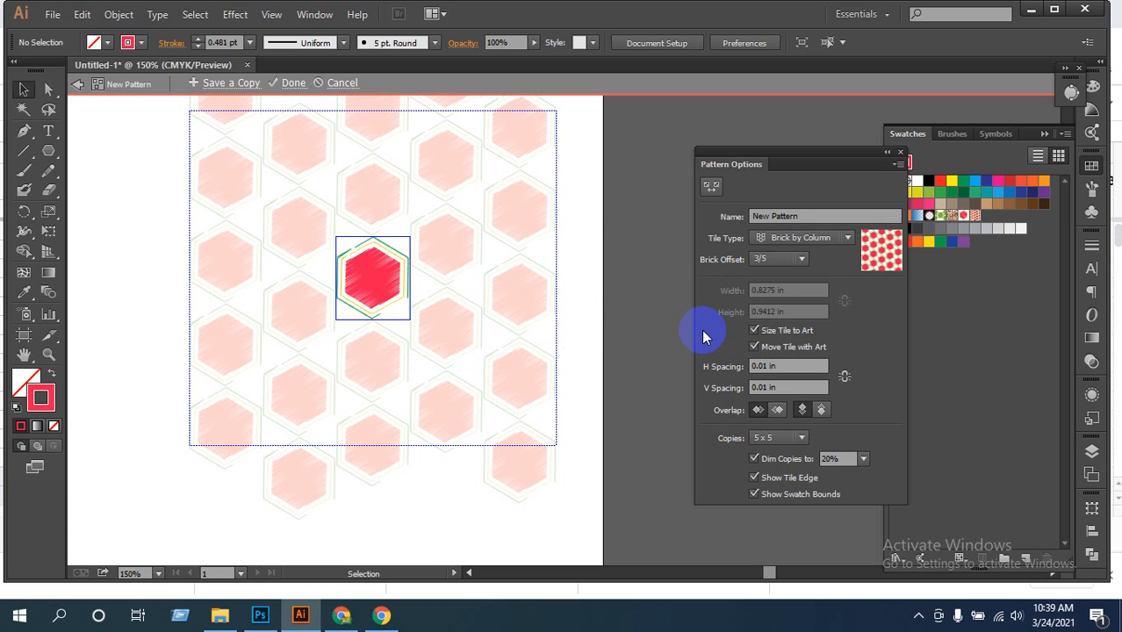
Finish editing the pattern and delete the original hexagon artwork from the artboard
{"action": "left_click", "coordinate": [293, 83]}
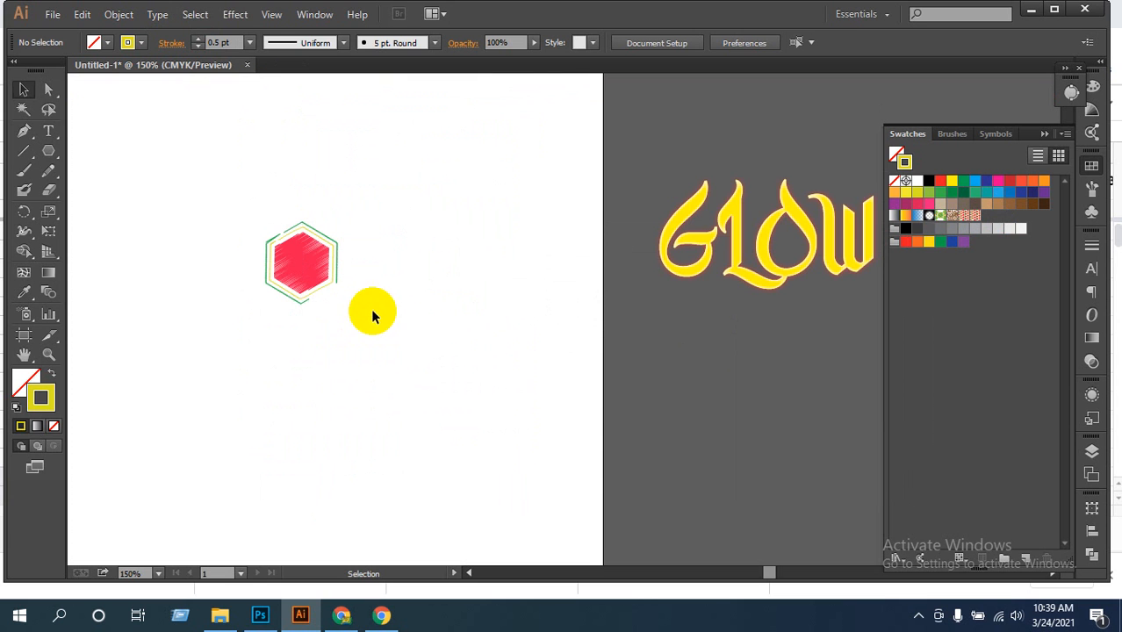
{"action": "left_click", "coordinate": [309, 273]}
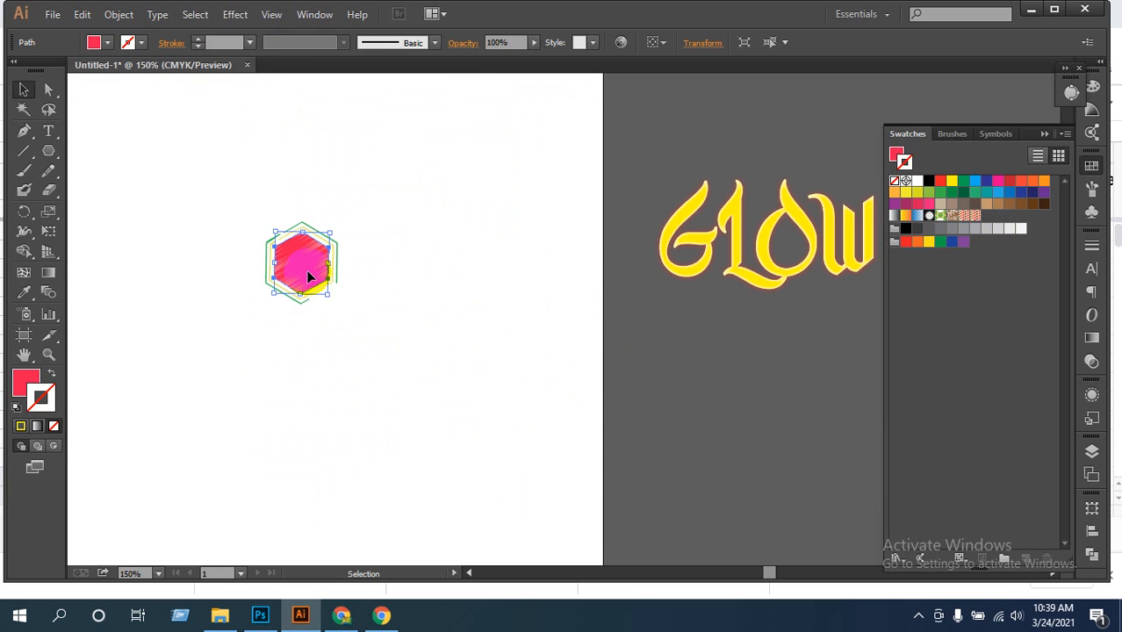
{"action": "key", "text": "ctrl+shift+a"}
{"action": "left_click_drag", "start_coordinate": [334, 312], "coordinate": [317, 302]}
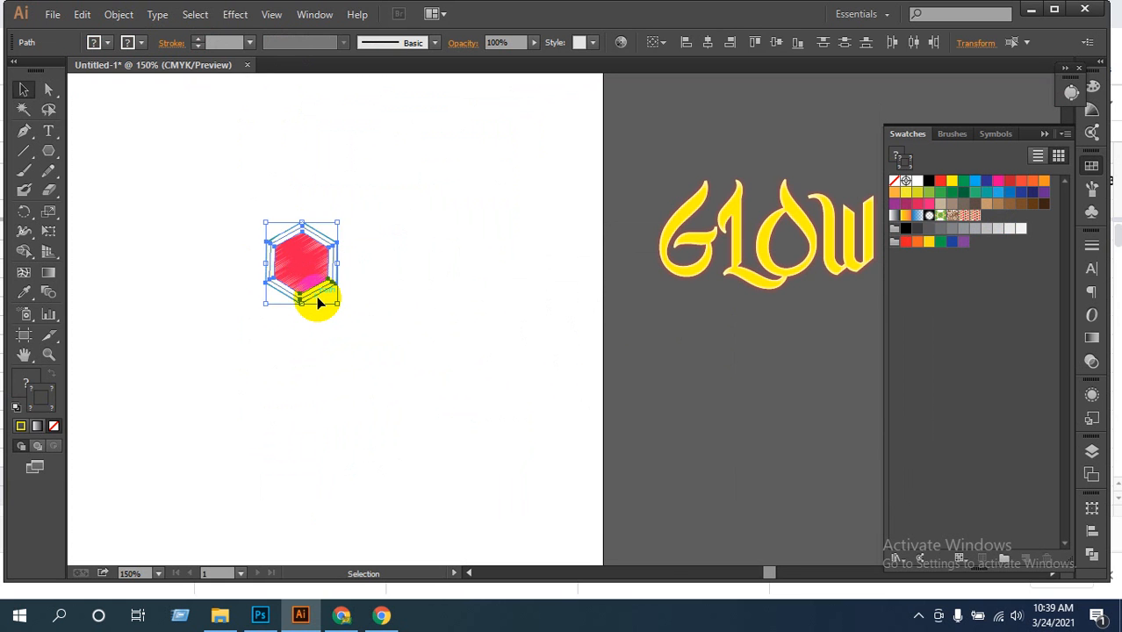
{"action": "key", "text": "Delete"}
{"action": "key", "text": "ctrl+minus"}
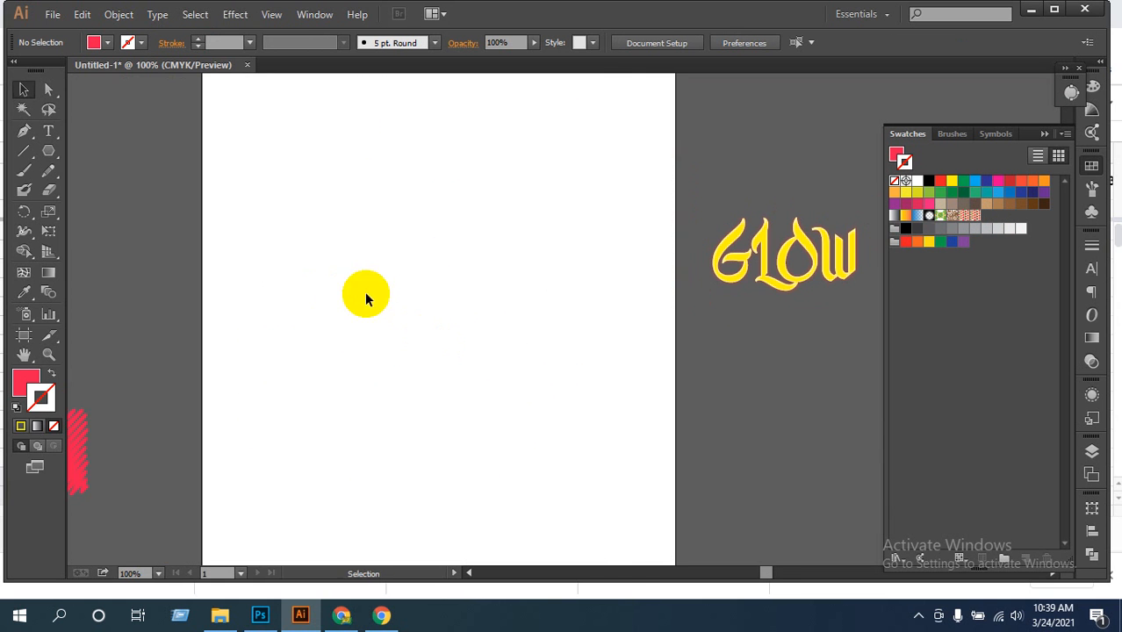
{"action": "left_click", "coordinate": [50, 151]}
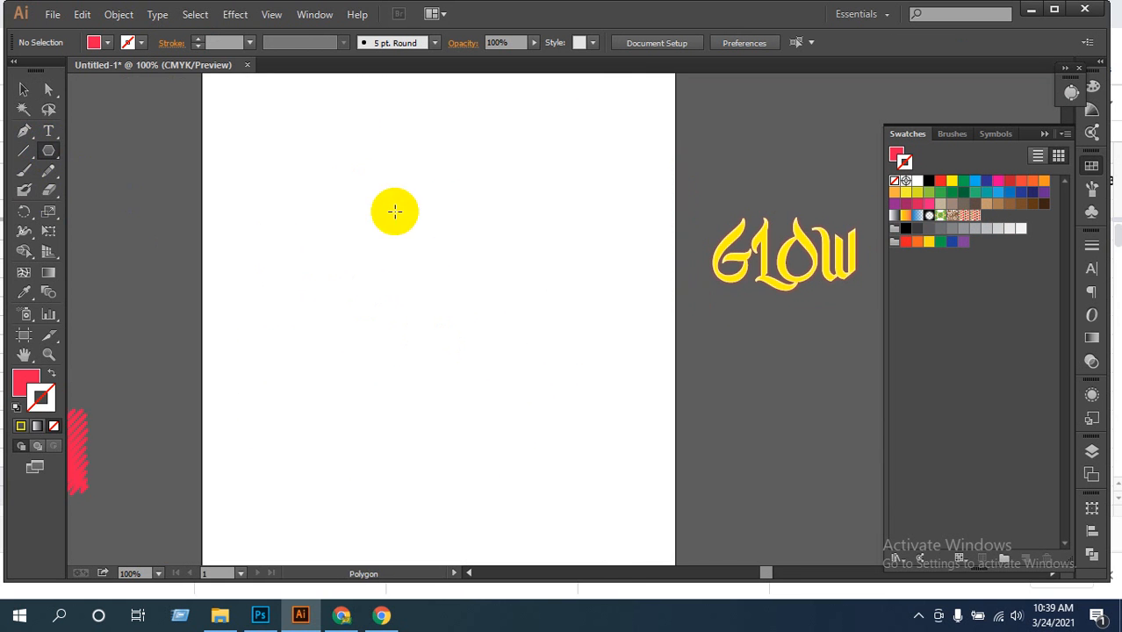
{"action": "mouse_move", "coordinate": [298, 161]}
{"action": "left_mouse_down"}
{"action": "mouse_move", "coordinate": [489, 365]}
{"action": "mouse_move", "coordinate": [459, 336]}
{"action": "left_mouse_up"}
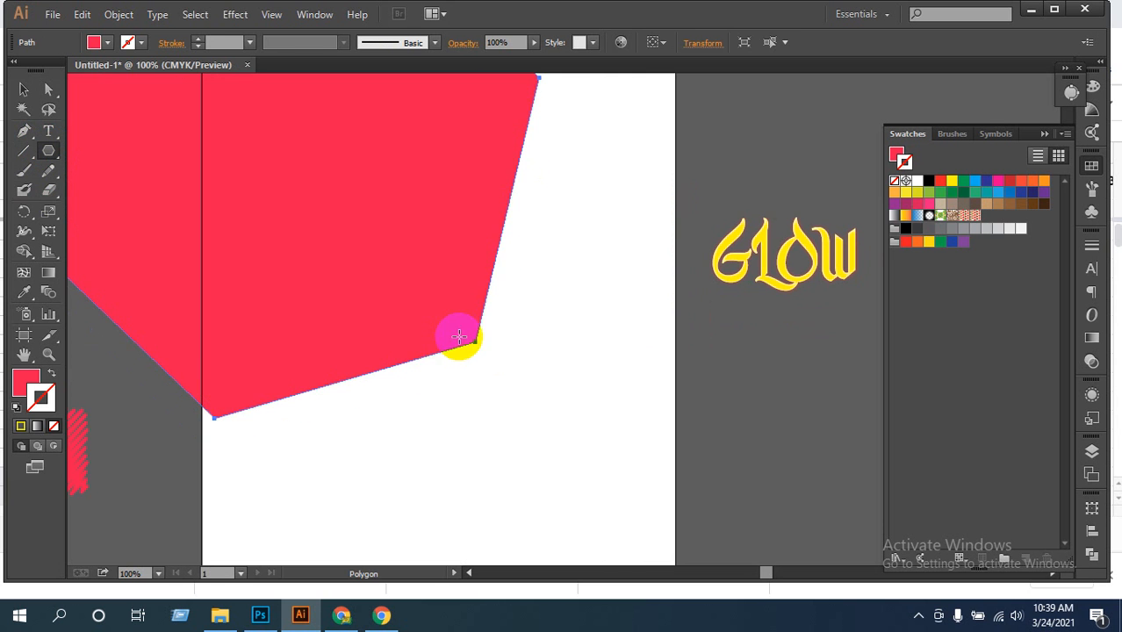
{"action": "key", "text": "ctrl+z"}
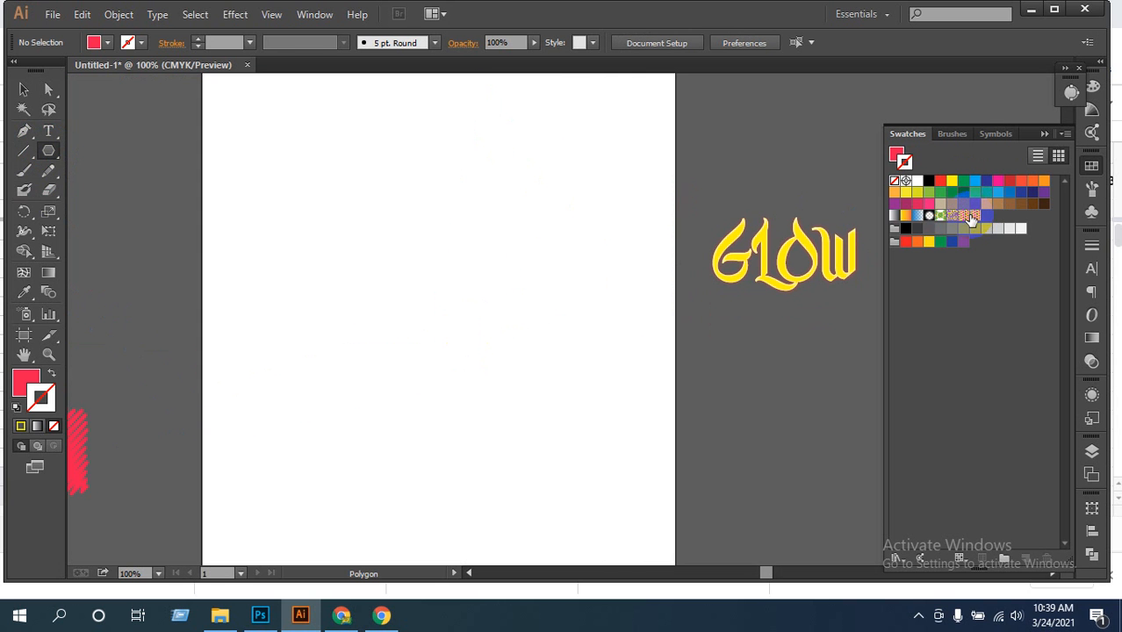
Draw a large polygon on the artboard, filled with the saved hexagon pattern copy and with no stroke
{"action": "left_click", "coordinate": [970, 217]}
{"action": "left_click_drag", "start_coordinate": [363, 194], "coordinate": [490, 328]}
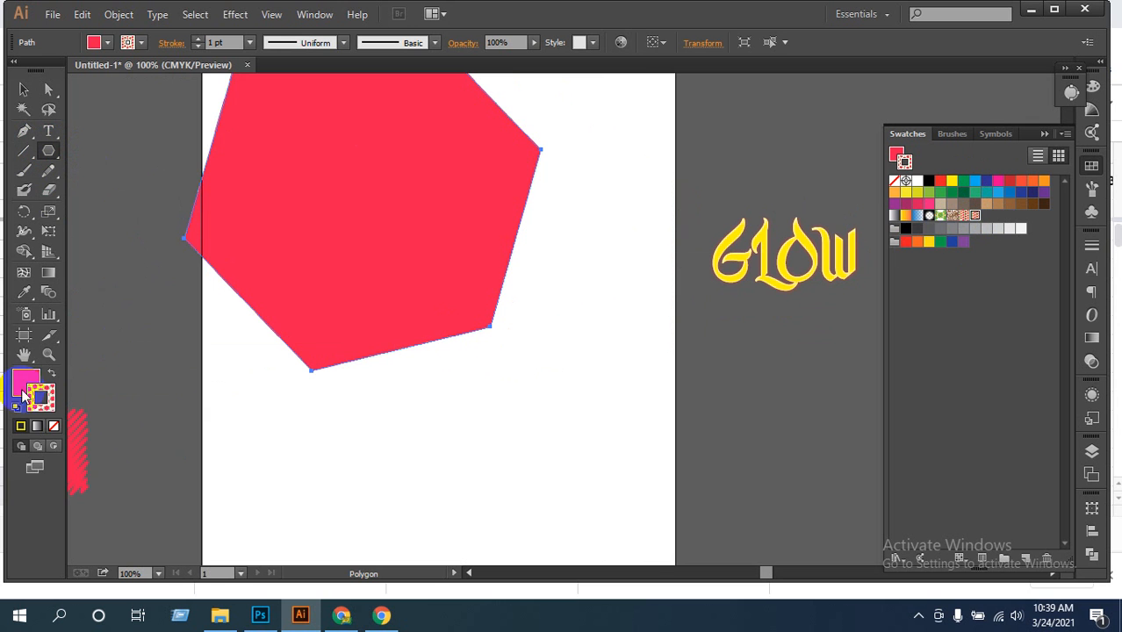
{"action": "left_click", "coordinate": [52, 376]}
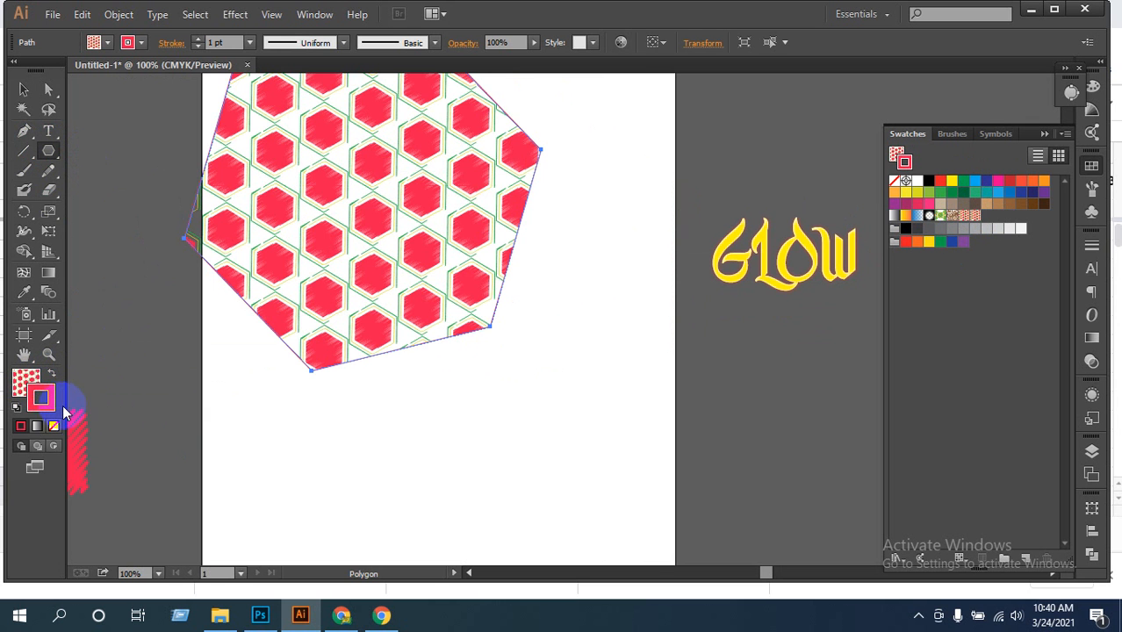
{"action": "left_click", "coordinate": [54, 427]}
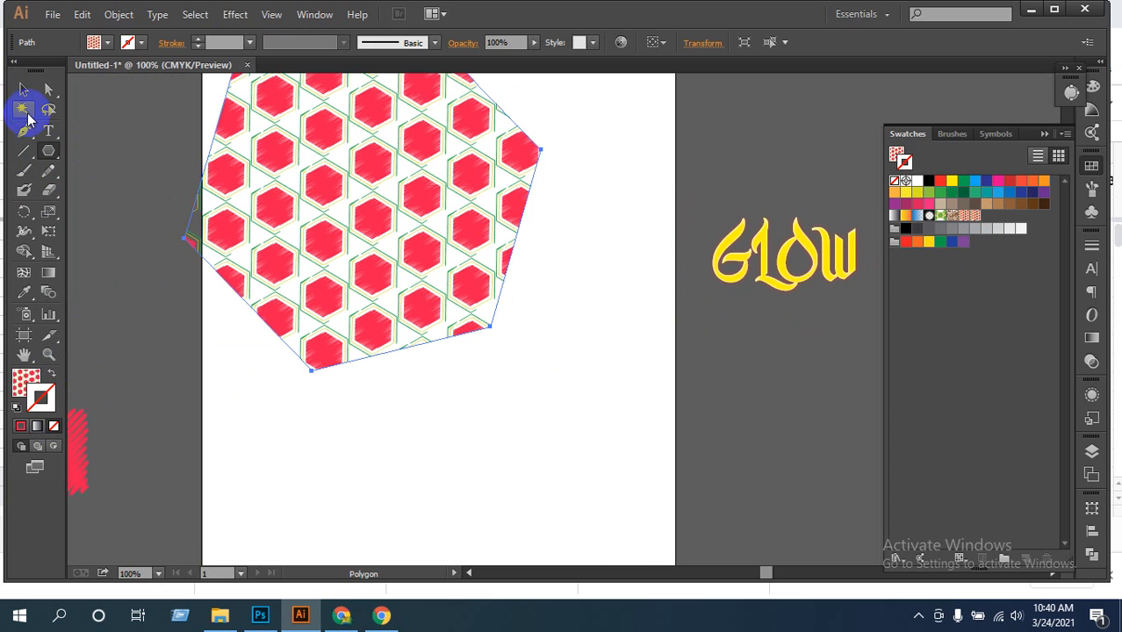
Replace the polygon with a pattern-filled rectangle in the upper-left area of the artboard
{"action": "left_click", "coordinate": [23, 90]}
{"action": "key", "text": "Delete"}
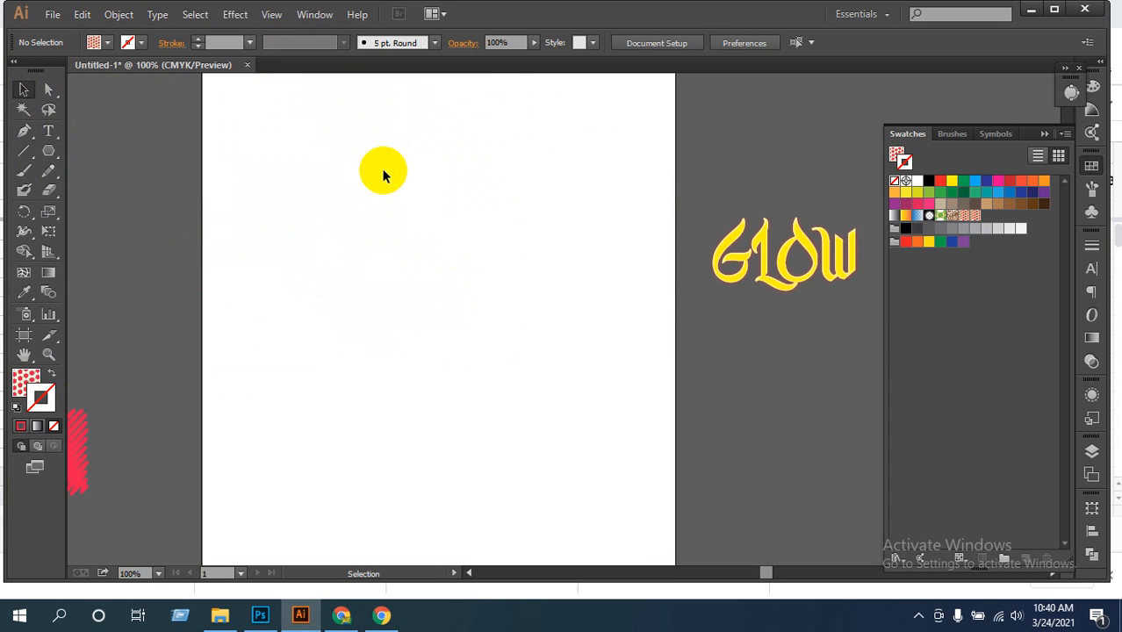
{"action": "right_click", "coordinate": [50, 156]}
{"action": "left_click", "coordinate": [112, 153]}
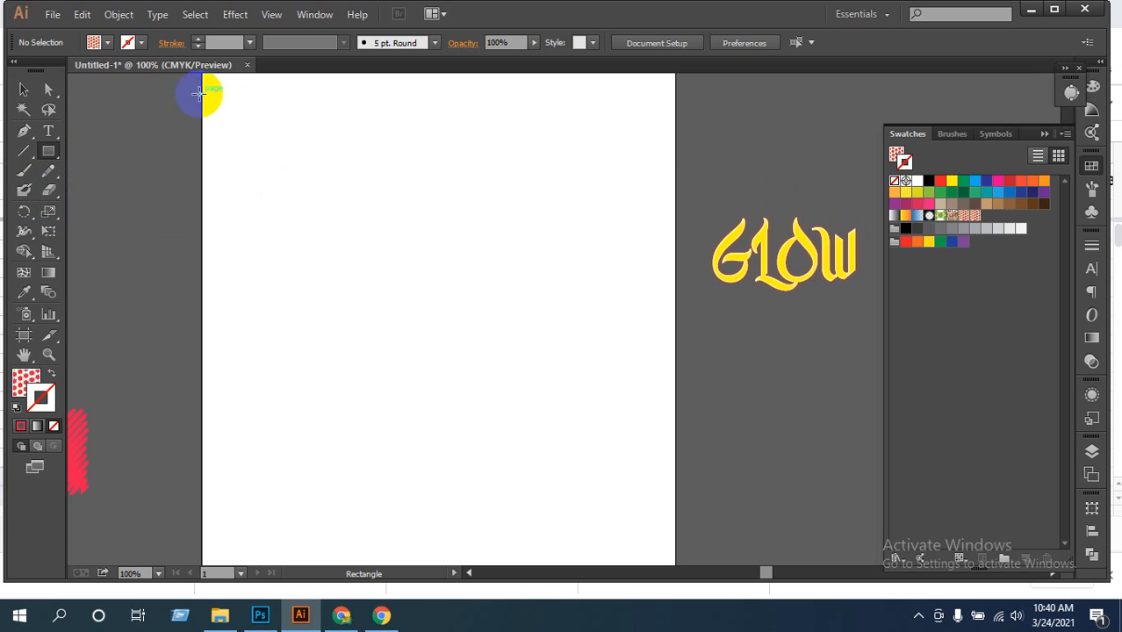
{"action": "left_click_drag", "start_coordinate": [201, 90], "coordinate": [477, 326]}
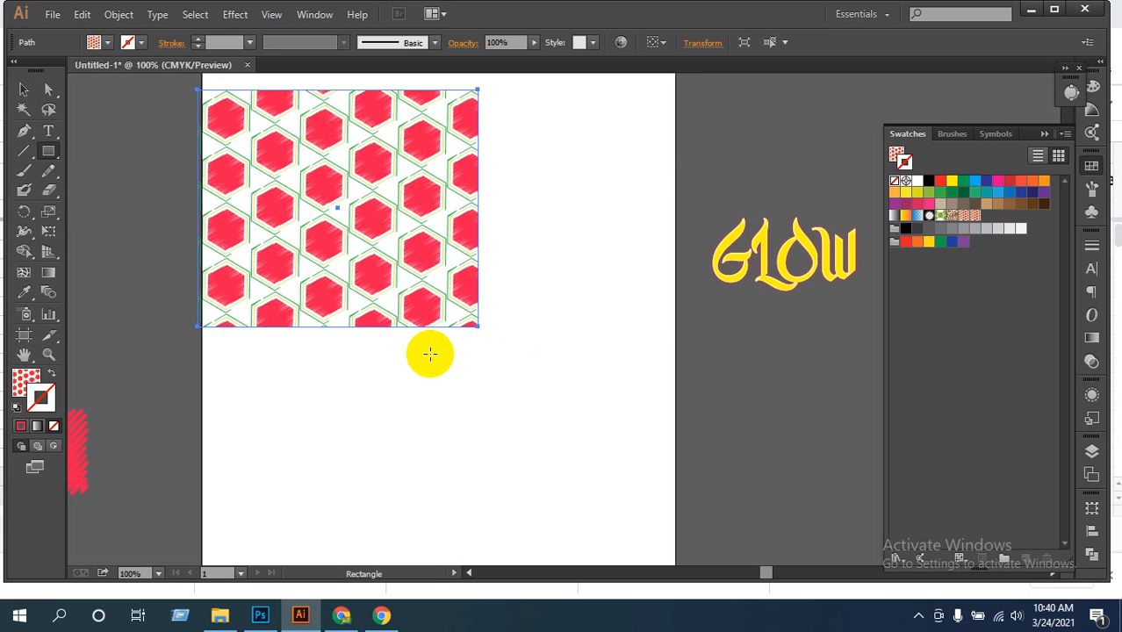
Move the pattern-filled rectangle further inside the artboard and expand its fill into artwork
{"action": "left_click", "coordinate": [23, 89]}
{"action": "left_click_drag", "start_coordinate": [386, 203], "coordinate": [443, 227]}
{"action": "left_click", "coordinate": [114, 16]}
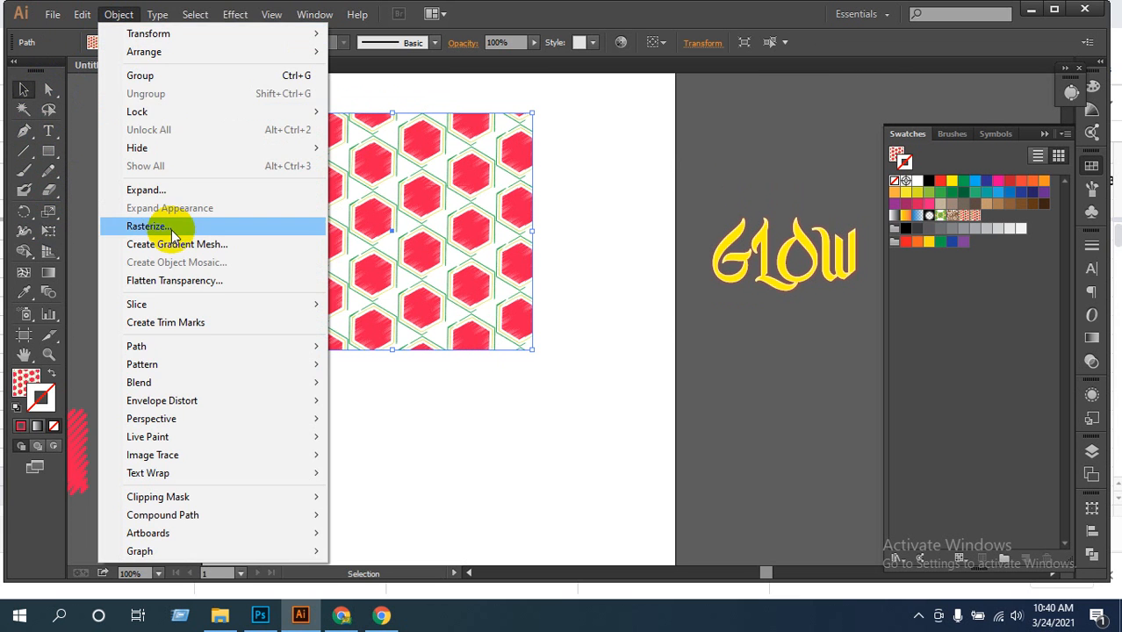
{"action": "left_click", "coordinate": [143, 188]}
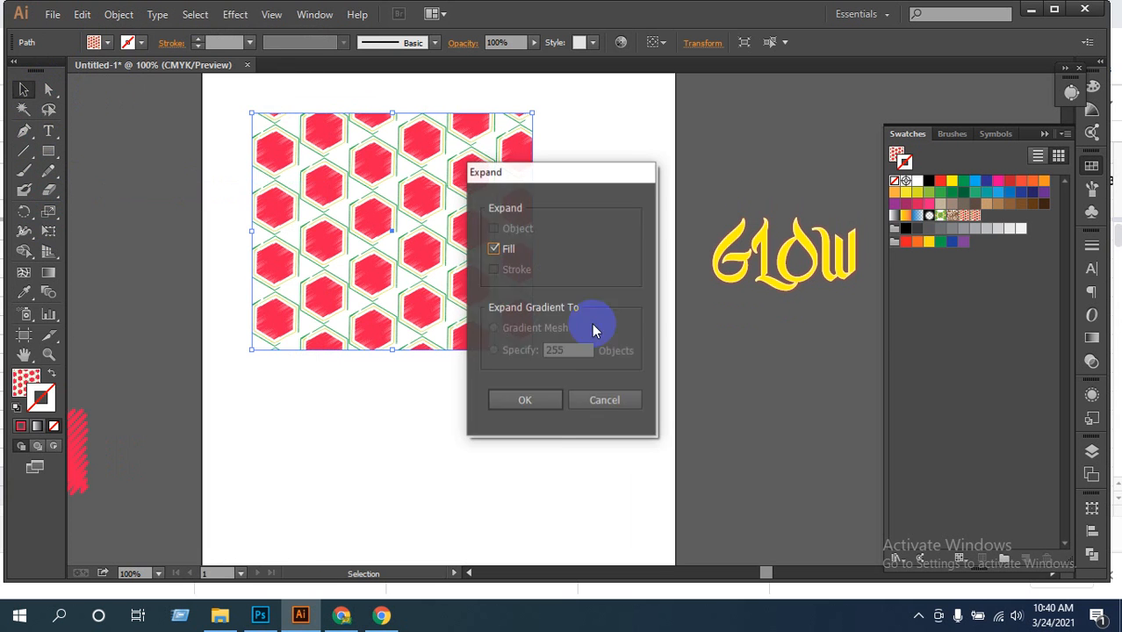
{"action": "left_click", "coordinate": [526, 400]}
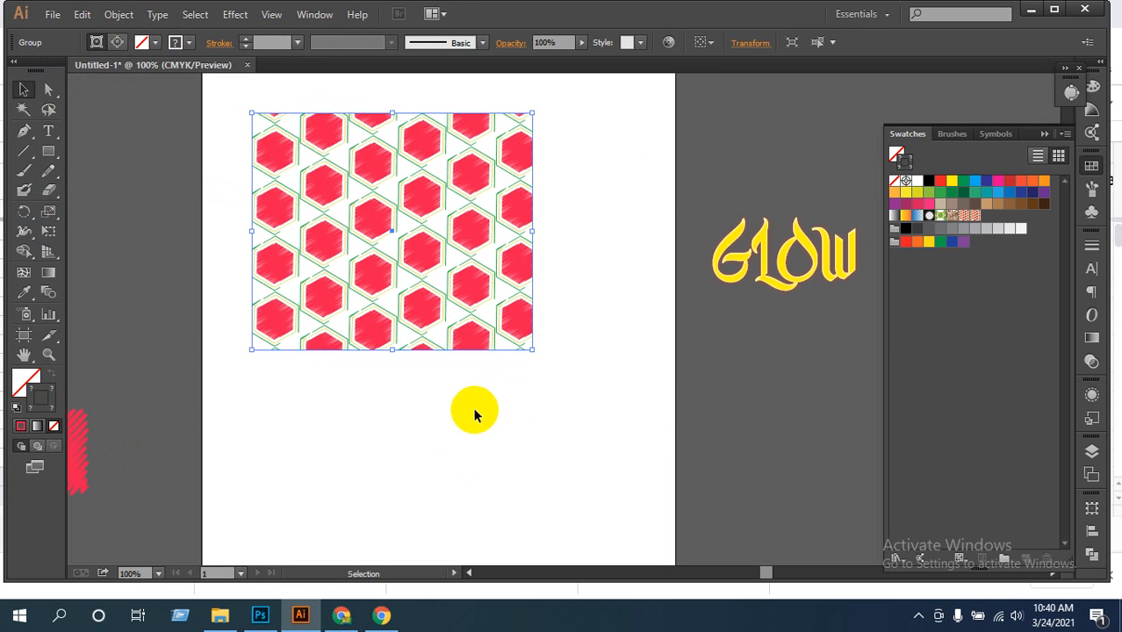
Expand the resulting pattern group once more with both Fill and Stroke included, and deselect it
{"action": "left_click", "coordinate": [475, 414]}
{"action": "left_click", "coordinate": [395, 221]}
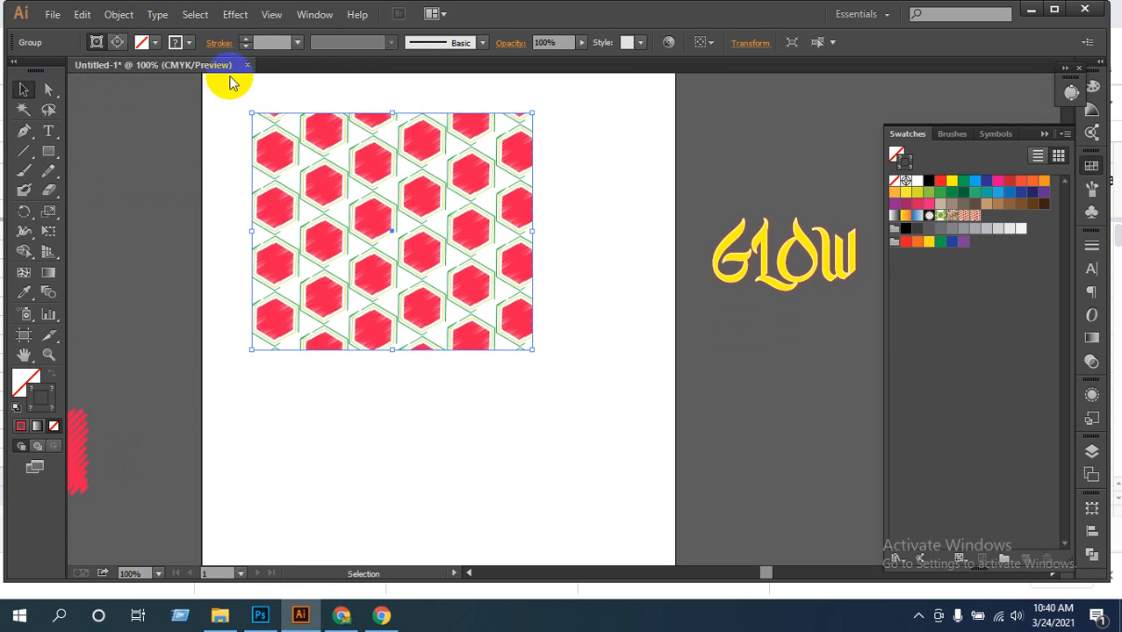
{"action": "left_click", "coordinate": [131, 11]}
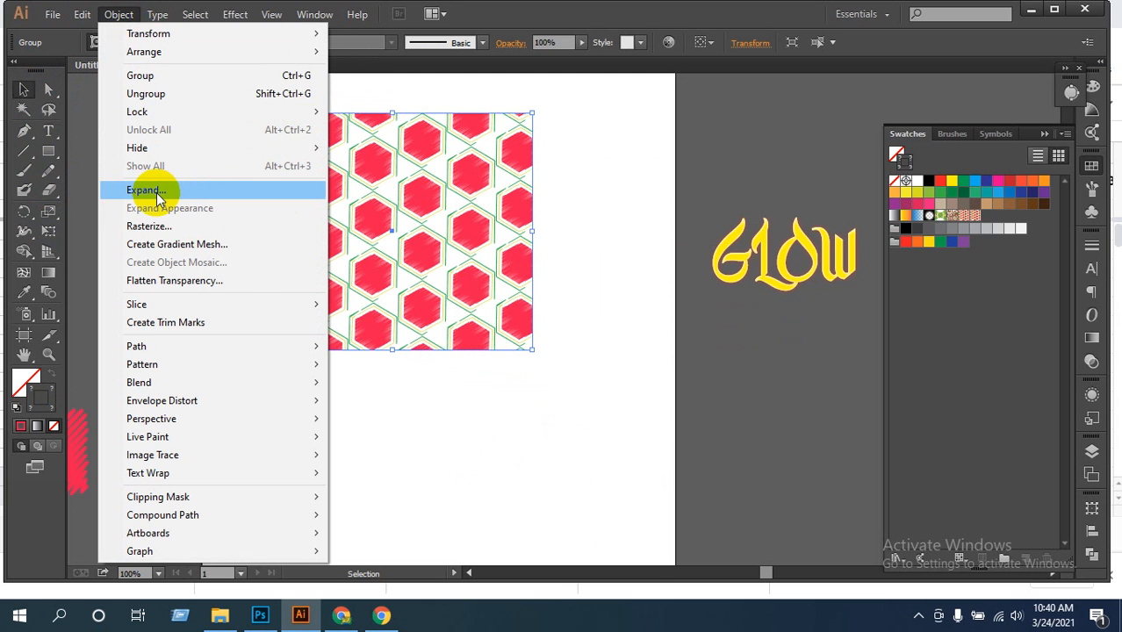
{"action": "left_click", "coordinate": [146, 191]}
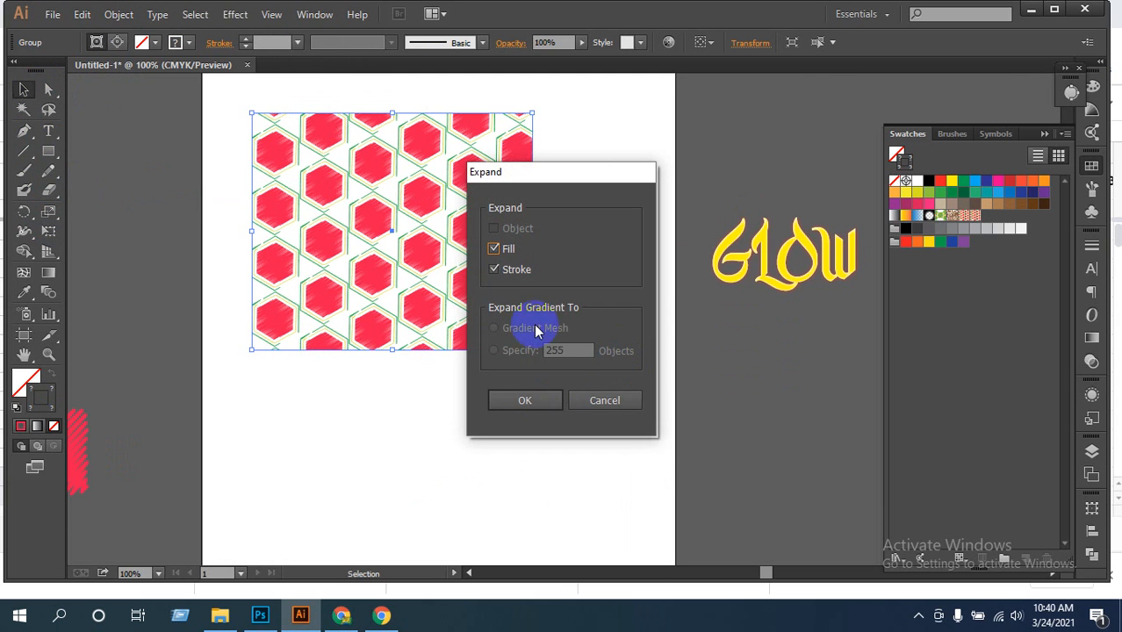
{"action": "left_click", "coordinate": [521, 401]}
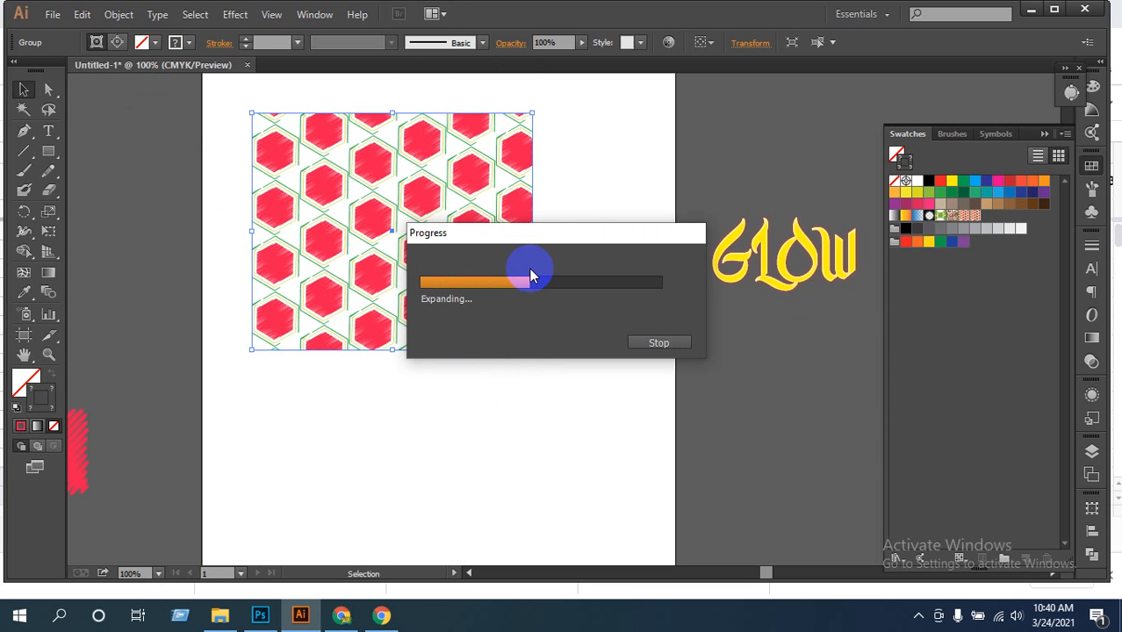
{"action": "left_click", "coordinate": [422, 401]}
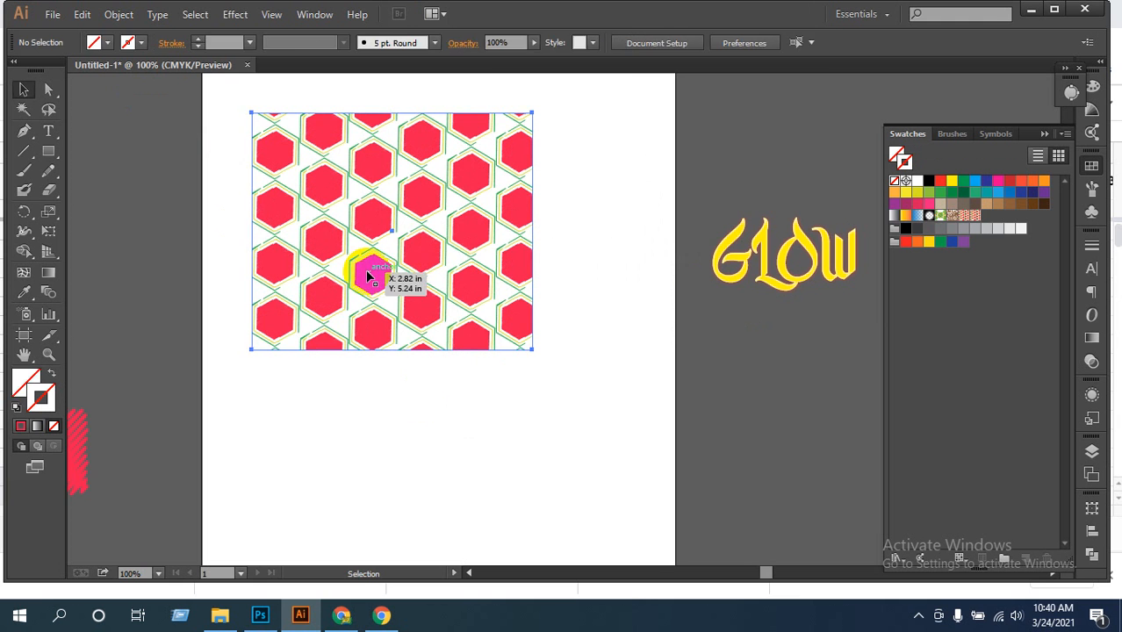
Enter isolation mode on the clip group inside the expanded pattern group to reach its individual hexagons
{"action": "left_click", "coordinate": [365, 269]}
{"action": "left_click", "coordinate": [497, 294], "text": "ctrl"}
{"action": "left_click", "coordinate": [423, 227], "text": "ctrl"}
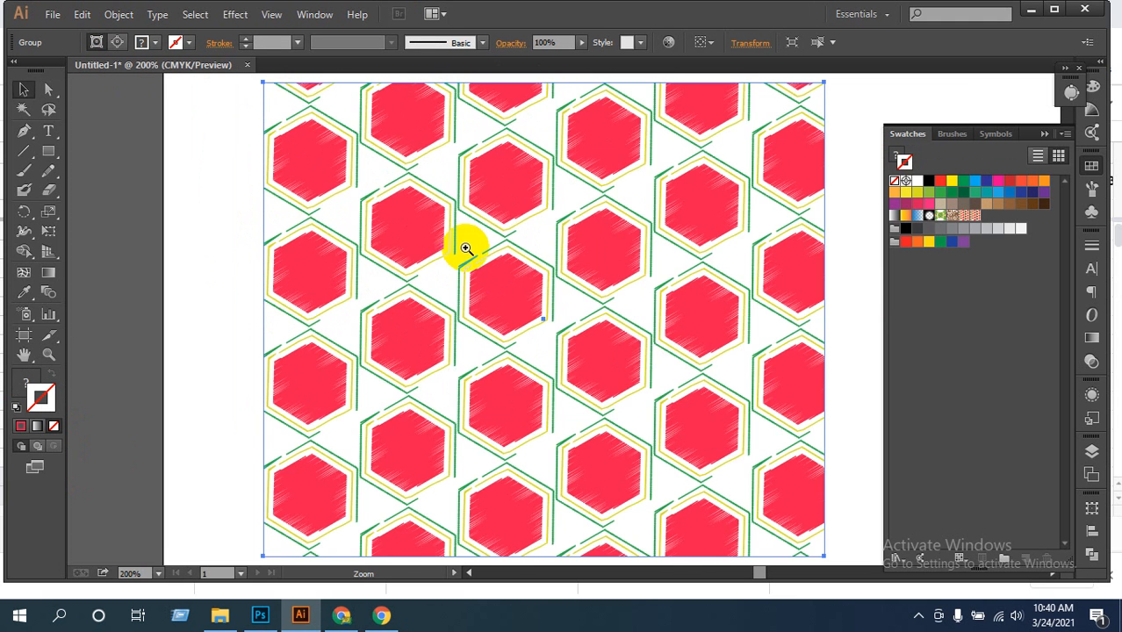
{"action": "left_click", "coordinate": [464, 246], "text": "ctrl"}
{"action": "left_click", "coordinate": [496, 283], "text": "ctrl"}
{"action": "left_click", "coordinate": [504, 286], "text": "ctrl"}
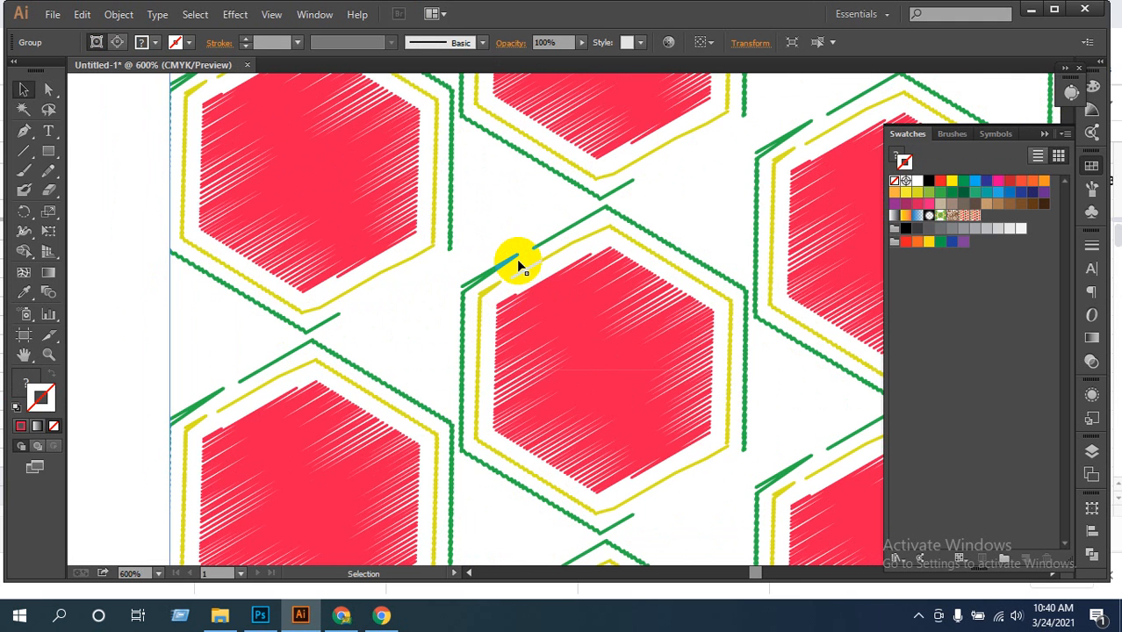
{"action": "double_click", "coordinate": [565, 237]}
{"action": "left_click", "coordinate": [560, 228]}
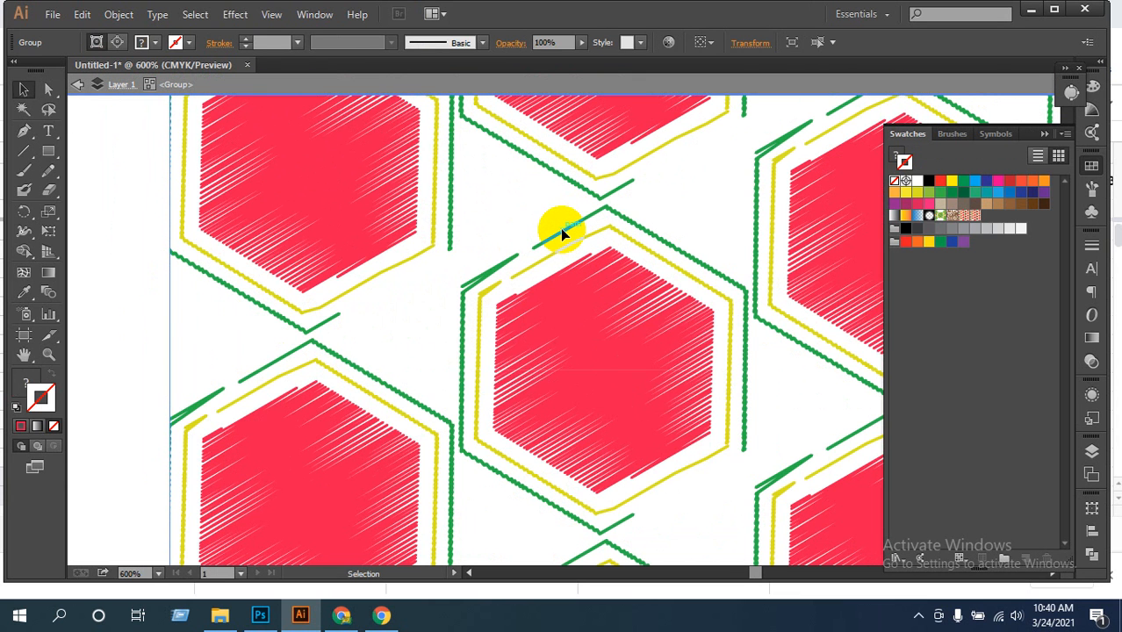
{"action": "double_click", "coordinate": [584, 266]}
{"action": "left_click_drag", "start_coordinate": [527, 218], "coordinate": [563, 260]}
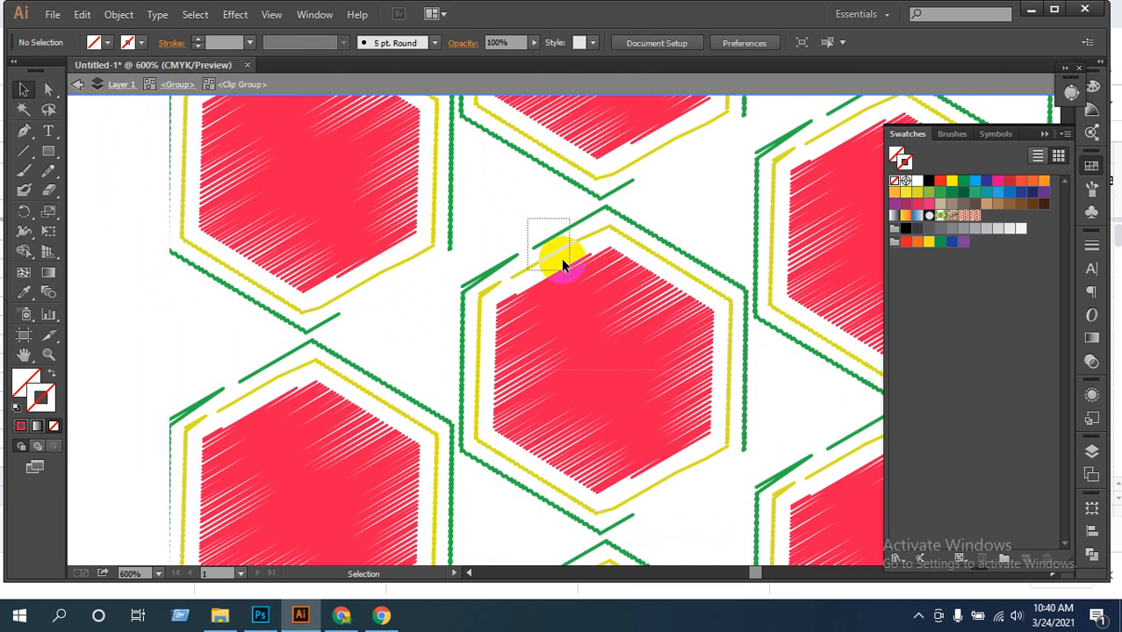
{"action": "left_click_drag", "start_coordinate": [655, 404], "coordinate": [652, 394]}
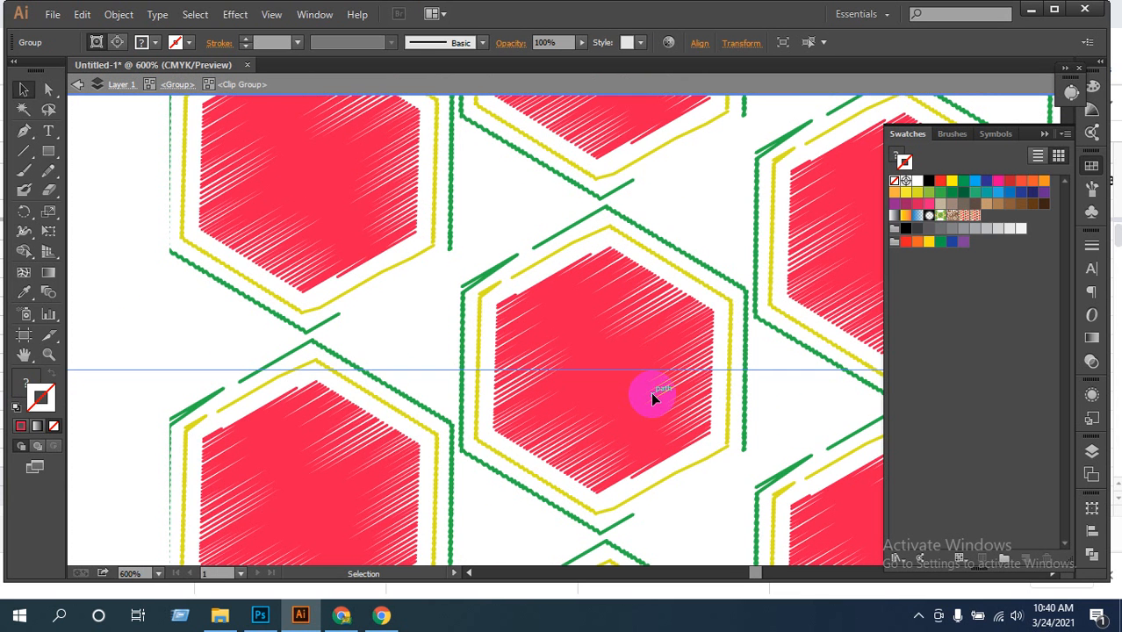
Delete one complete hexagon from the clip group, including its red scribble and its yellow and green outlines, using Direct Selection
{"action": "left_click", "coordinate": [49, 92]}
{"action": "left_click_drag", "start_coordinate": [526, 230], "coordinate": [650, 428]}
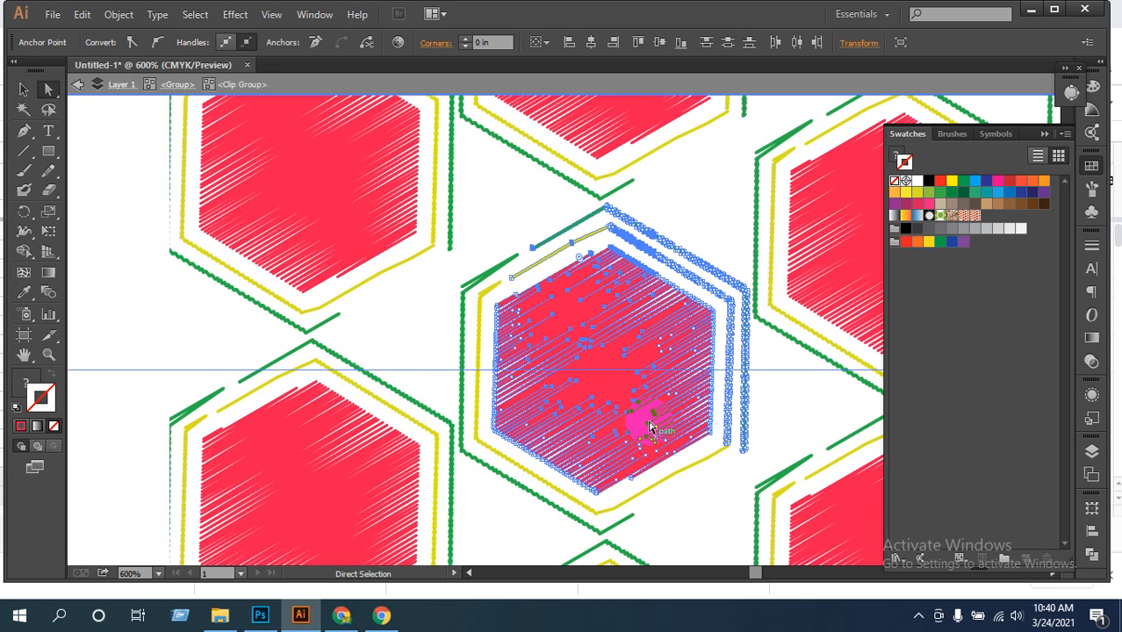
{"action": "left_click", "coordinate": [603, 326]}
{"action": "key", "text": "Delete"}
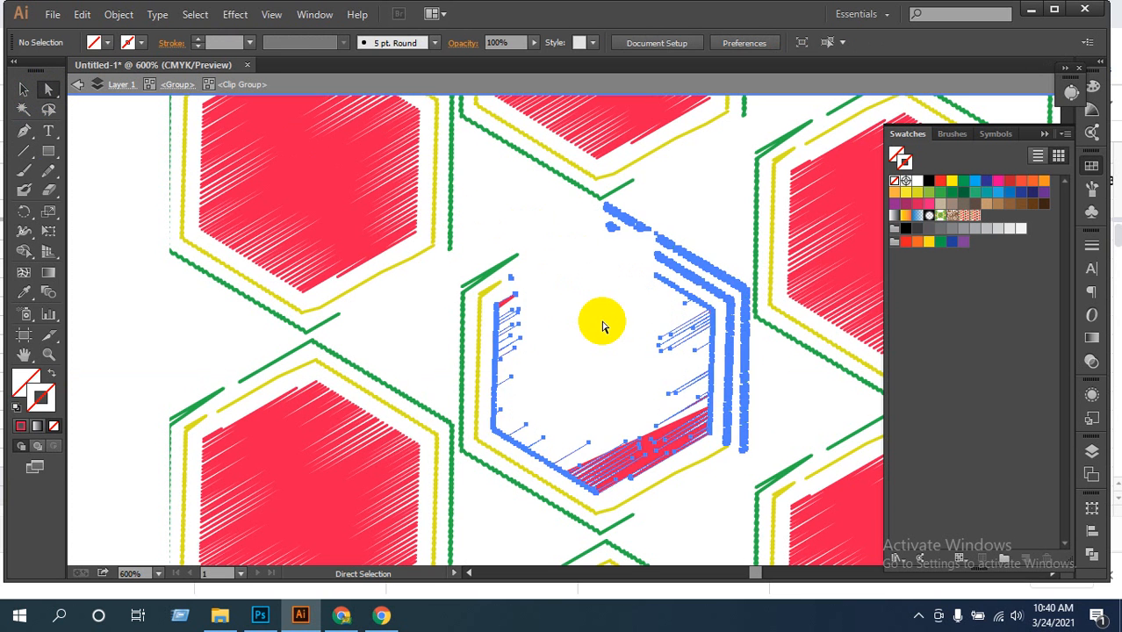
{"action": "key", "text": "Delete"}
{"action": "left_click", "coordinate": [501, 378]}
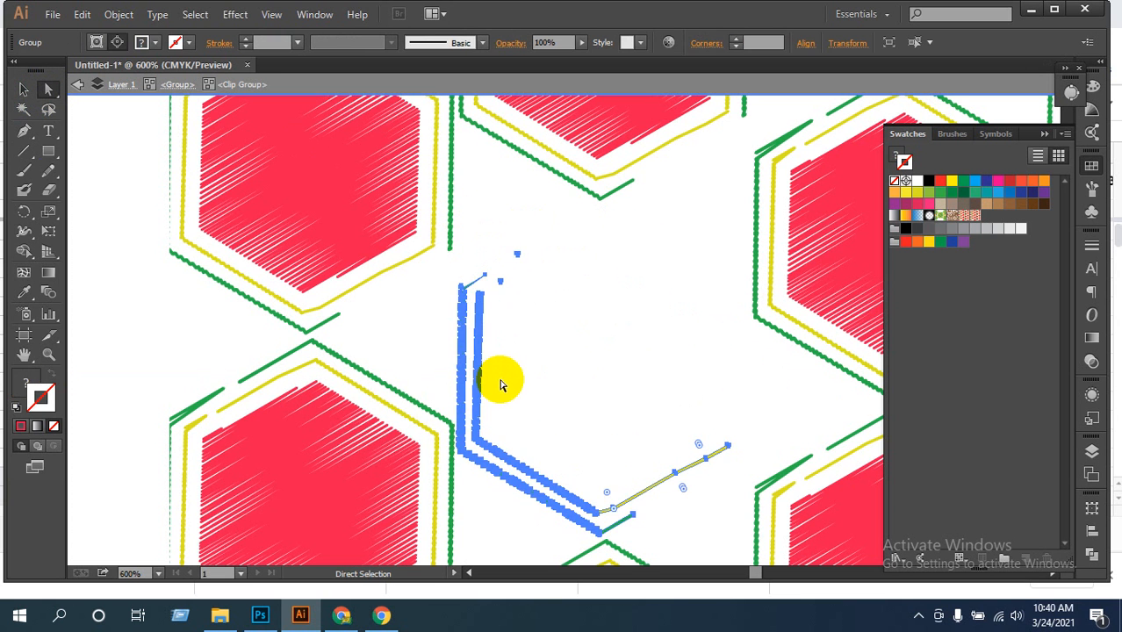
{"action": "key", "text": "Delete"}
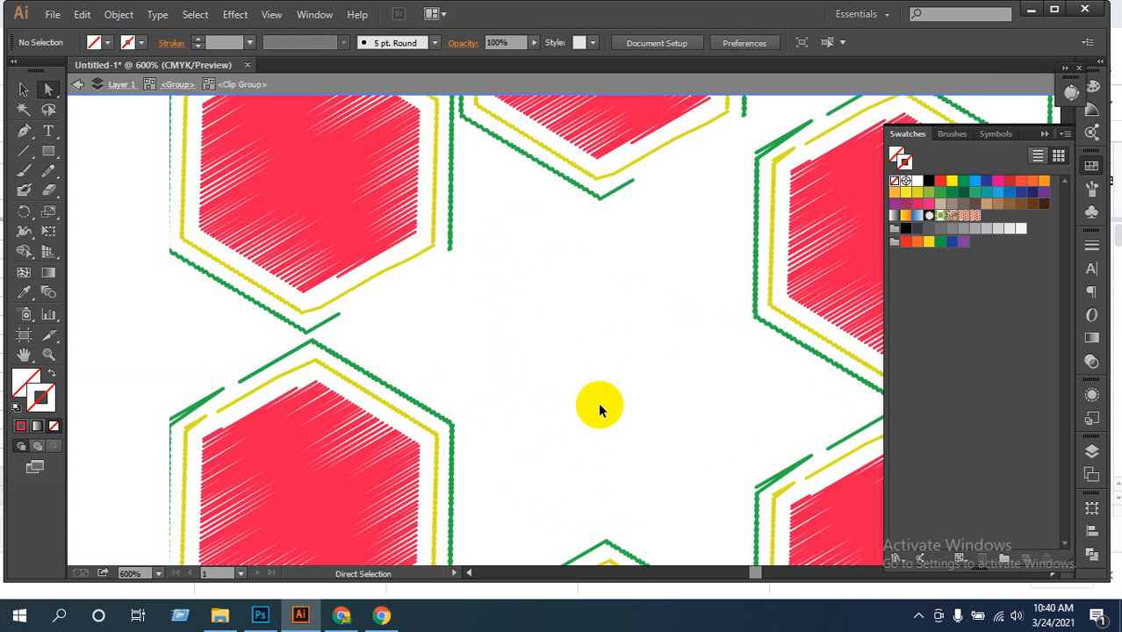
Delete the cluster of hexagons around the lower middle of the expanded pattern
{"action": "left_click", "coordinate": [577, 378], "text": "ctrl+alt"}
{"action": "left_click", "coordinate": [576, 378], "text": "ctrl+alt"}
{"action": "left_click", "coordinate": [577, 378], "text": "ctrl+alt"}
{"action": "left_click_drag", "start_coordinate": [700, 493], "coordinate": [639, 428]}
{"action": "left_click_drag", "start_coordinate": [700, 521], "coordinate": [539, 397]}
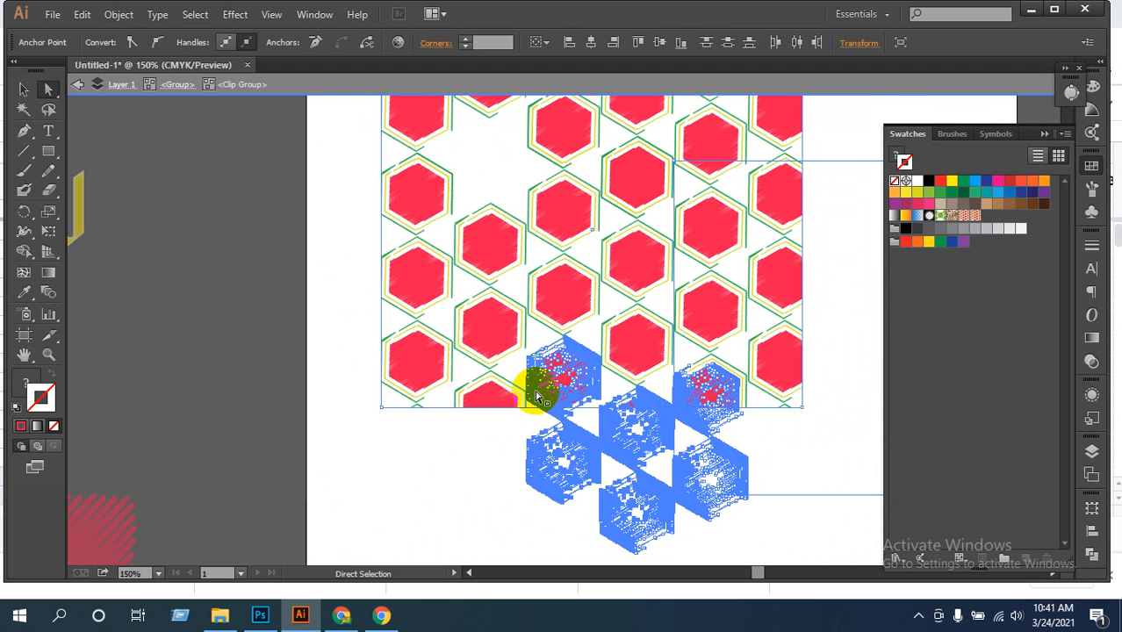
{"action": "key", "text": "Delete"}
{"action": "key", "text": "Delete"}
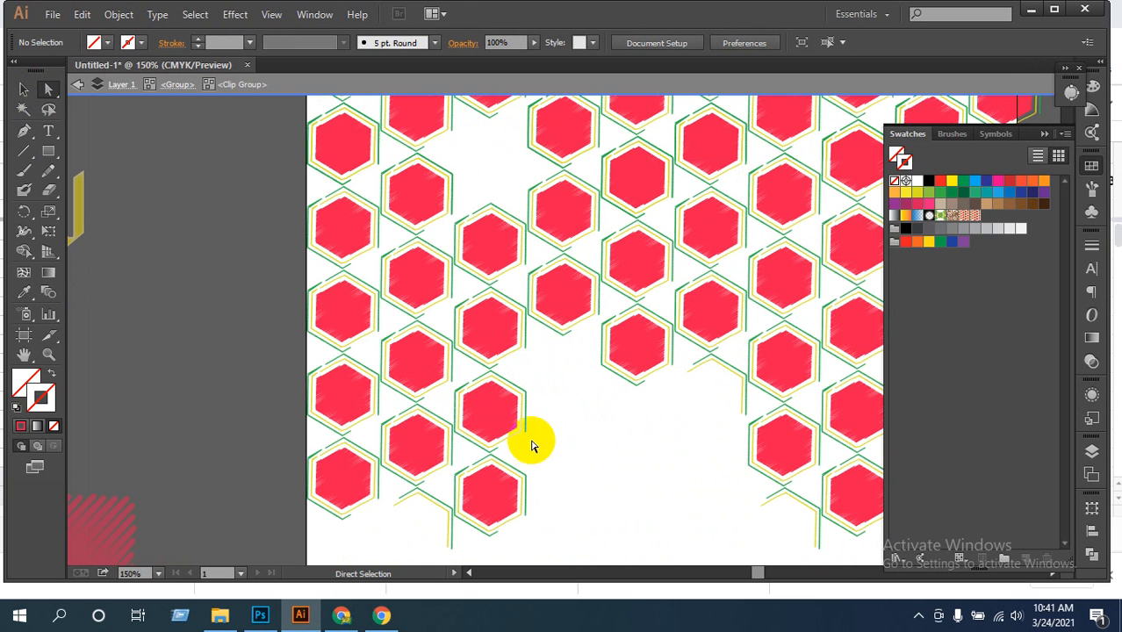
Delete the red scribble fills of three hexagons and most of a fourth hexagon in the pattern's lower-left part
{"action": "left_click", "coordinate": [490, 460]}
{"action": "left_click", "coordinate": [491, 413]}
{"action": "key", "text": "Delete"}
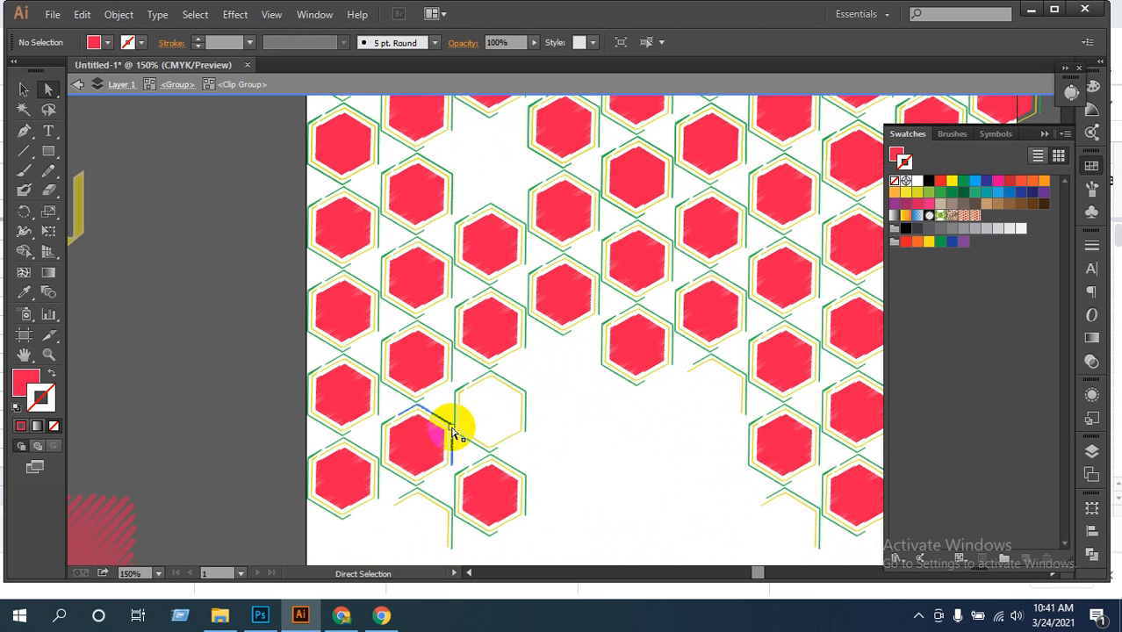
{"action": "left_click", "coordinate": [415, 452]}
{"action": "key", "text": "Delete"}
{"action": "left_click_drag", "start_coordinate": [523, 546], "coordinate": [455, 479]}
{"action": "key", "text": "Delete"}
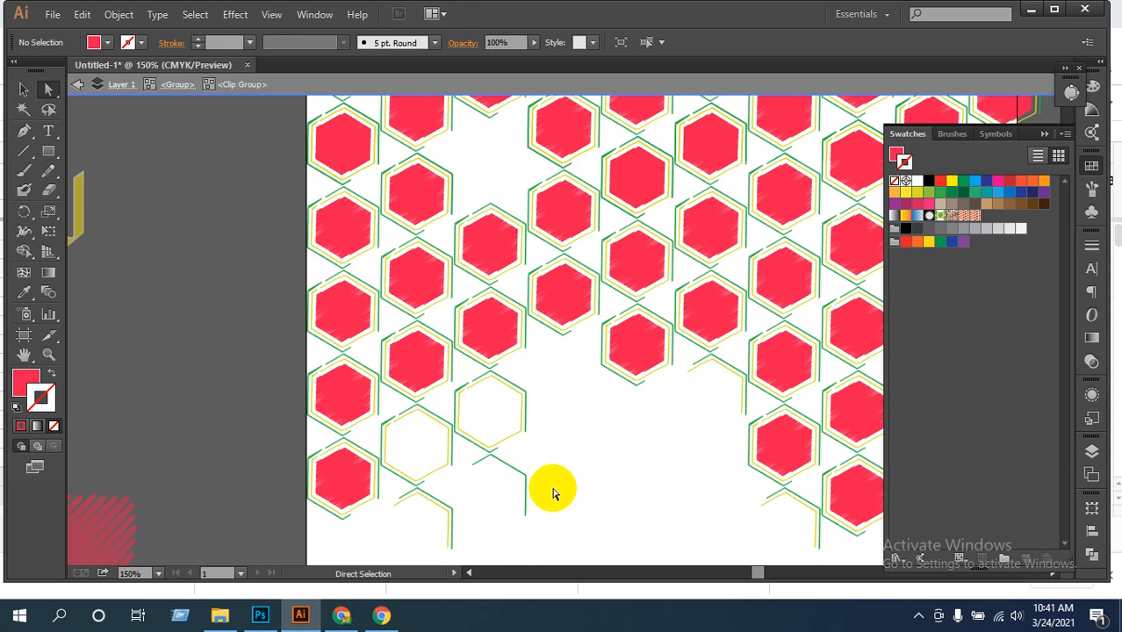
{"action": "scroll", "coordinate": [554, 492], "scroll_direction": "up", "scroll_amount": 2}
{"action": "left_click", "coordinate": [427, 433]}
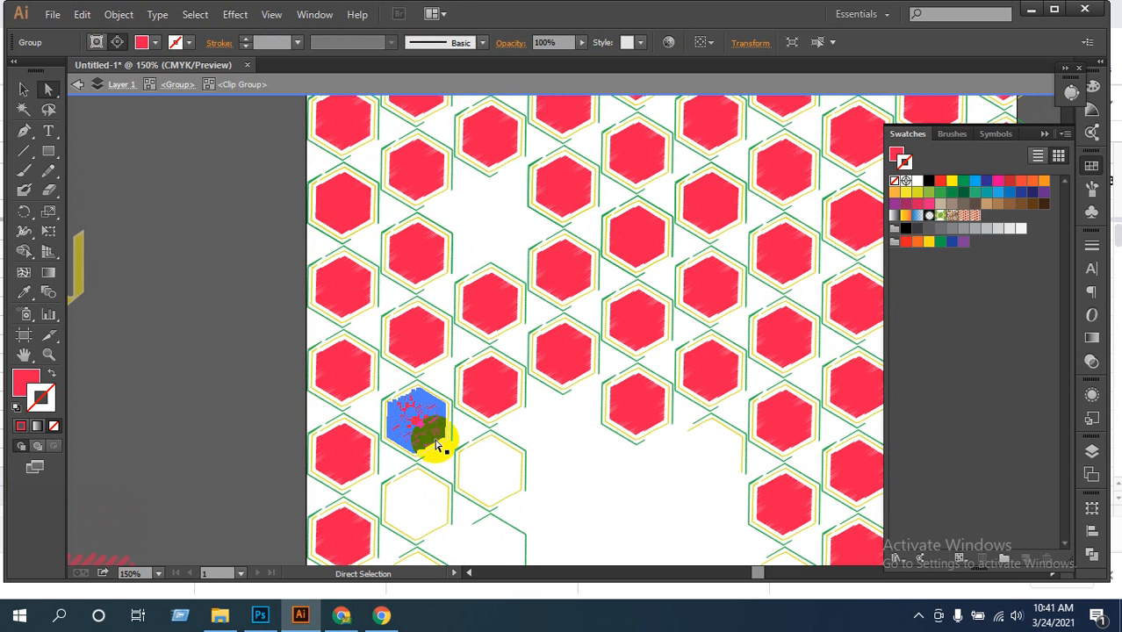
{"action": "key", "text": "Delete"}
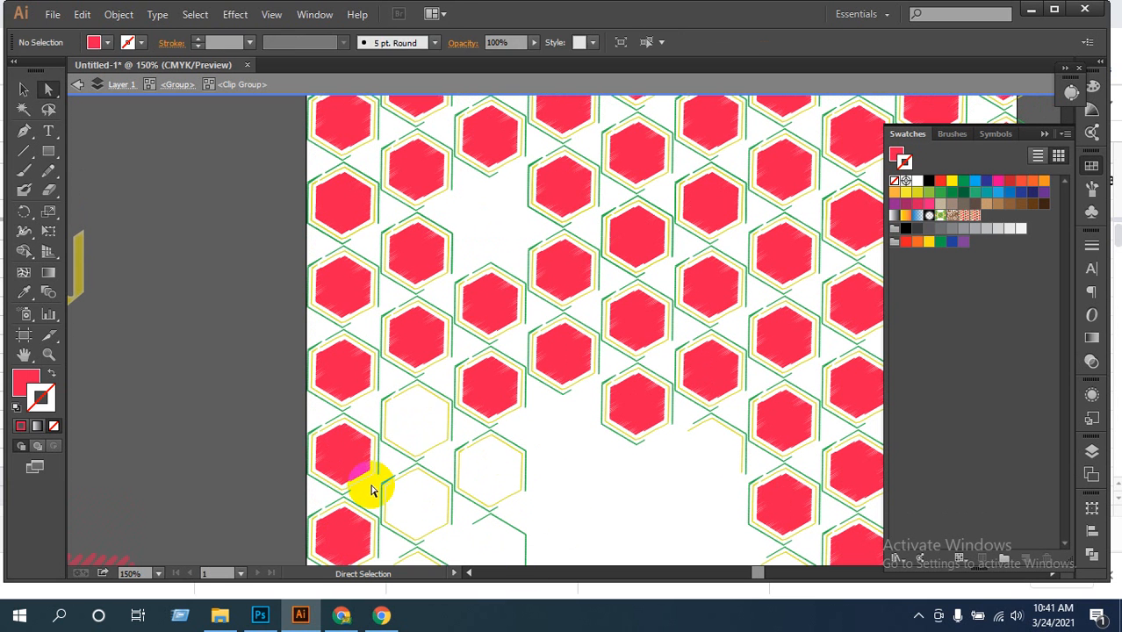
Delete the block of hexagons in the pattern's lower-right corner
{"action": "left_click", "coordinate": [620, 485], "text": "alt"}
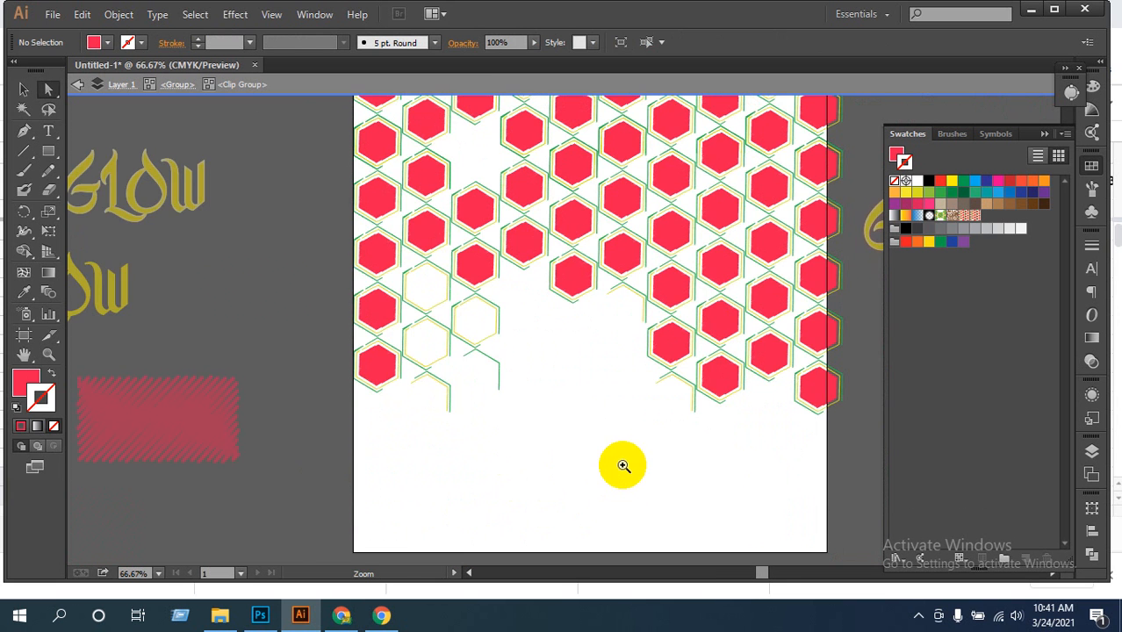
{"action": "left_click_drag", "start_coordinate": [674, 379], "coordinate": [559, 504]}
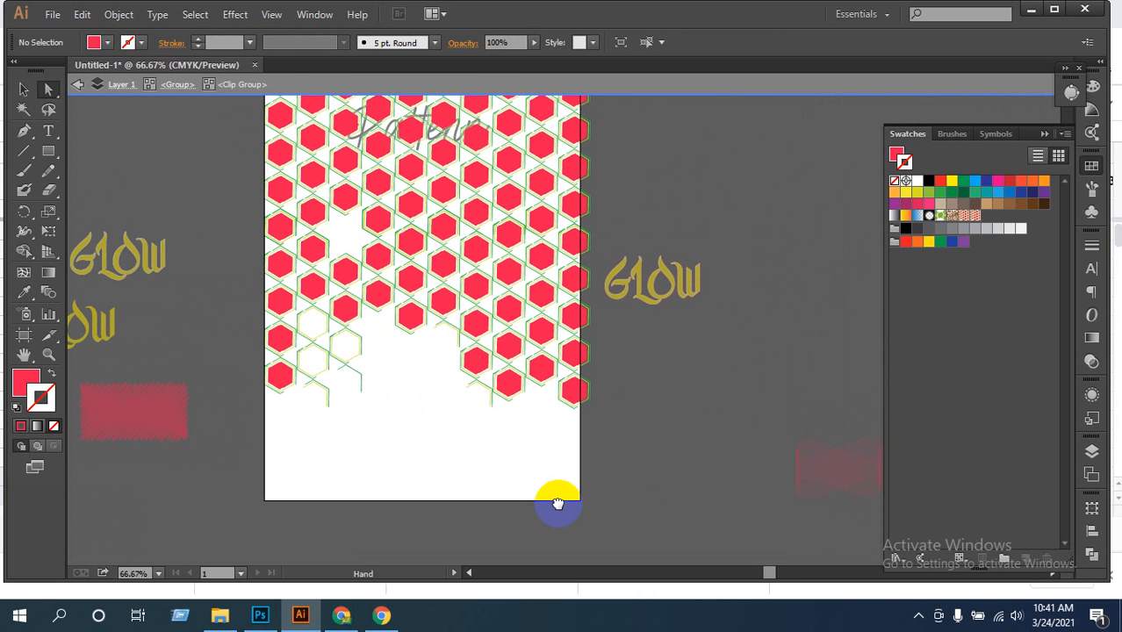
{"action": "left_click_drag", "start_coordinate": [488, 321], "coordinate": [546, 380]}
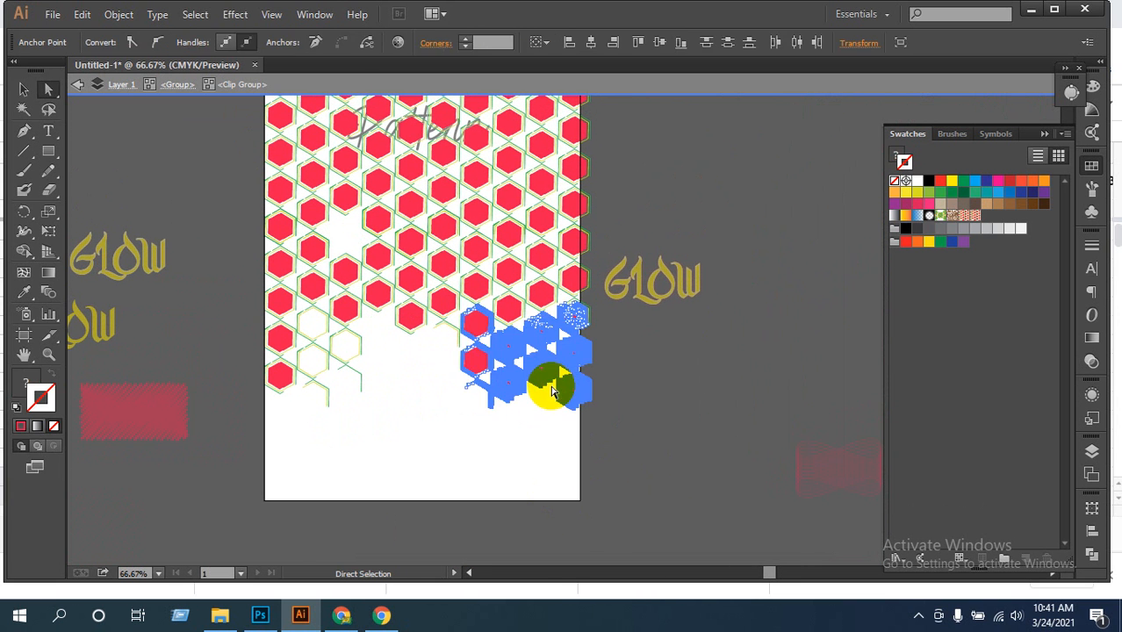
{"action": "key", "text": "Delete"}
{"action": "key", "text": "Delete"}
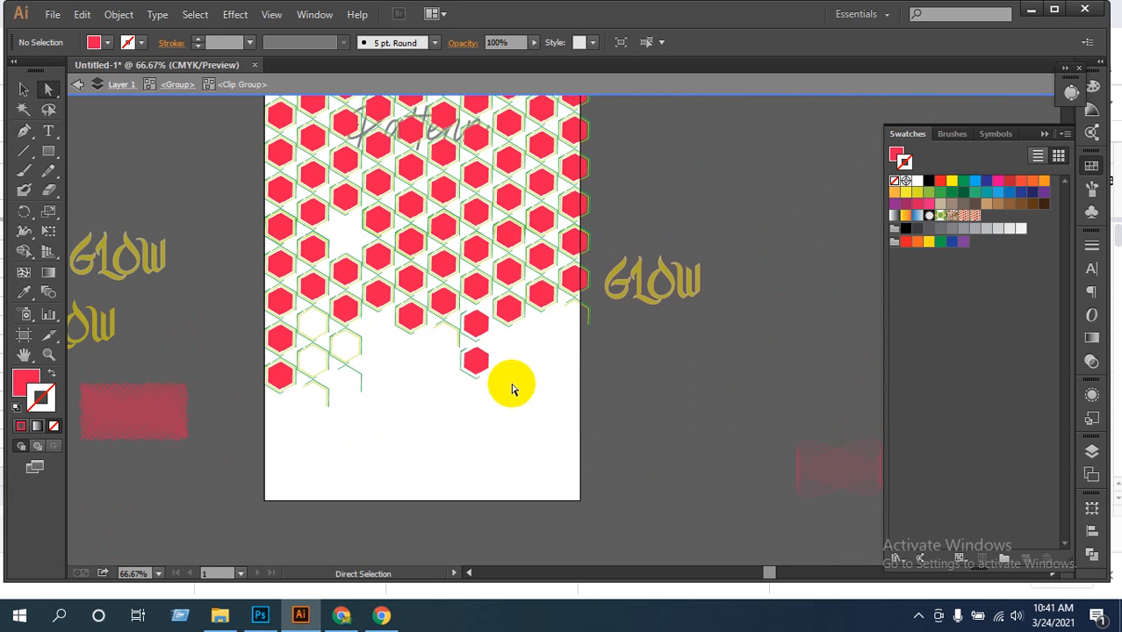
Delete the two leftover red fills beside the gap and a tall rectangular block of hexagons near the pattern's right side
{"action": "left_click", "coordinate": [476, 362]}
{"action": "key", "text": "Delete"}
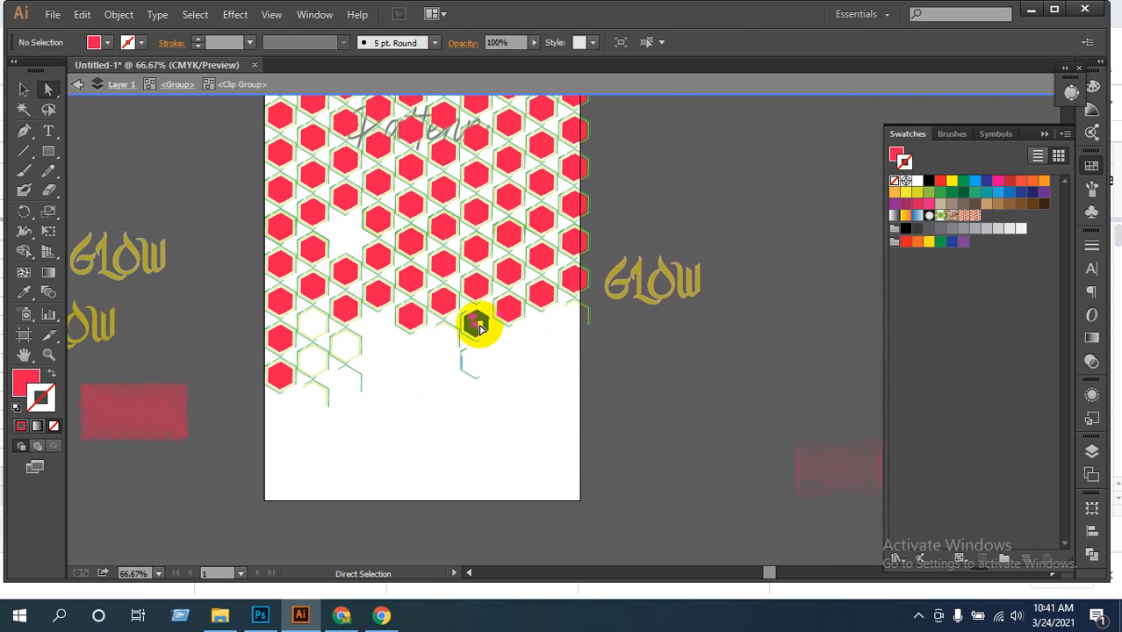
{"action": "left_click", "coordinate": [476, 323]}
{"action": "key", "text": "Delete"}
{"action": "left_click_drag", "start_coordinate": [557, 354], "coordinate": [491, 151]}
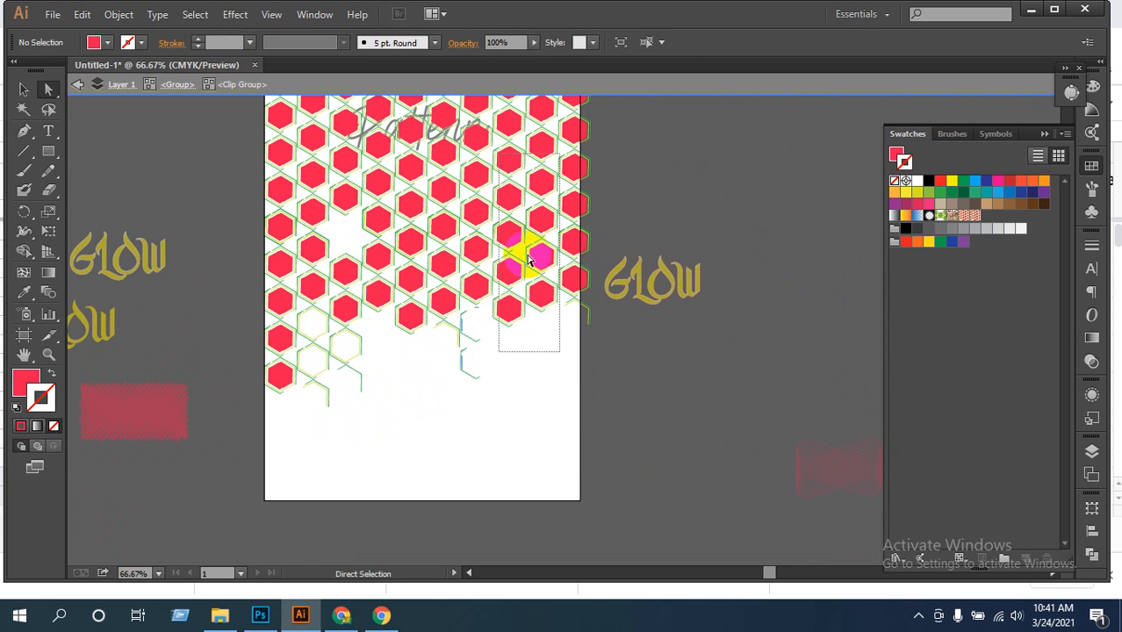
{"action": "key", "text": "Delete"}
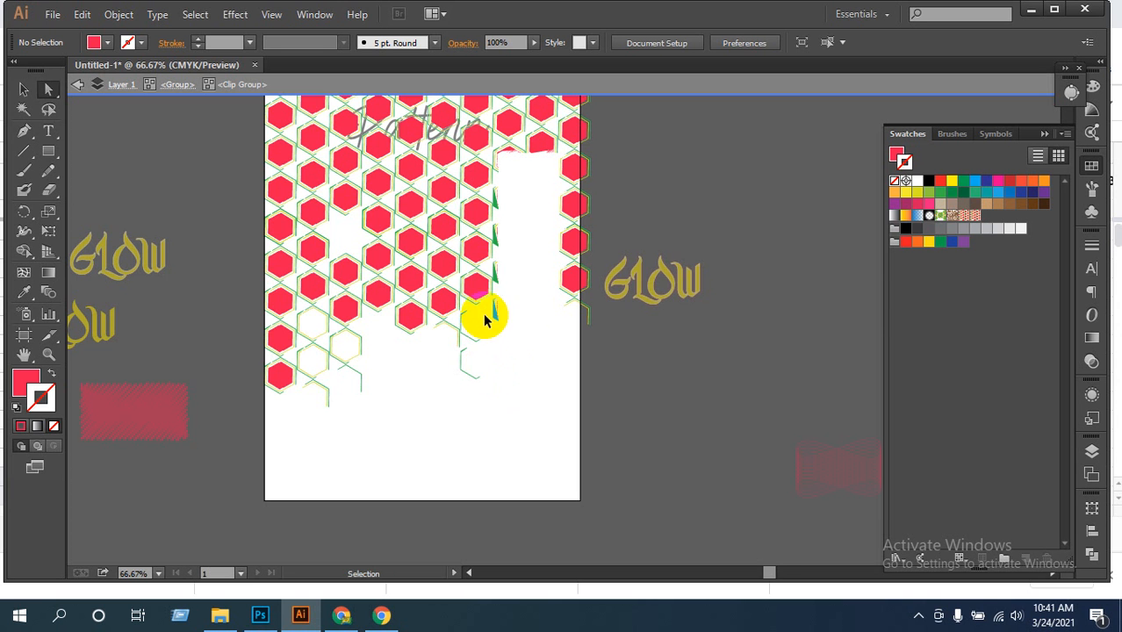
Exit isolation mode and delete the remaining hexagon pattern and sketched lettering from the artboard
{"action": "left_click", "coordinate": [477, 299], "text": "ctrl+alt"}
{"action": "double_click", "coordinate": [328, 207]}
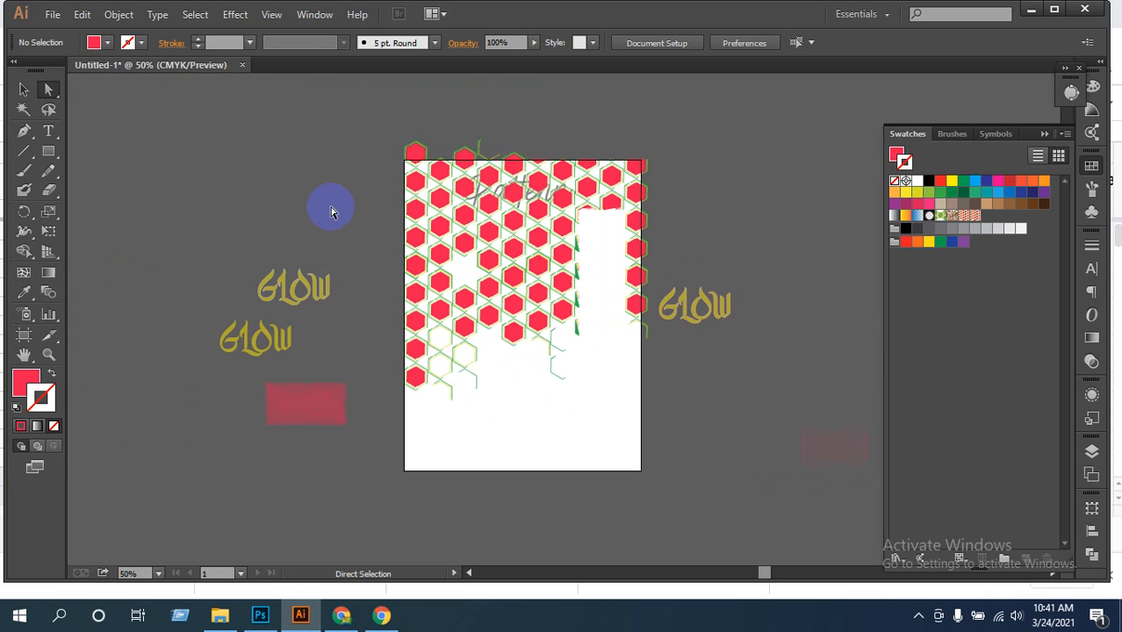
{"action": "left_click_drag", "start_coordinate": [503, 277], "coordinate": [570, 348]}
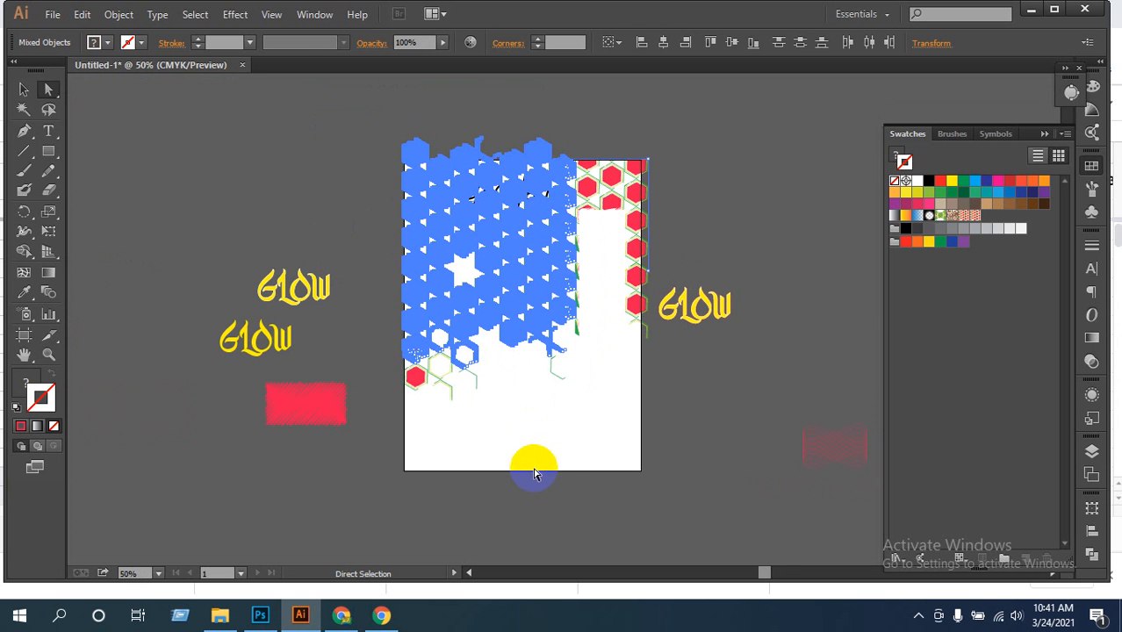
{"action": "left_click", "coordinate": [549, 455]}
{"action": "left_click_drag", "start_coordinate": [343, 115], "coordinate": [630, 406]}
{"action": "key", "text": "Delete"}
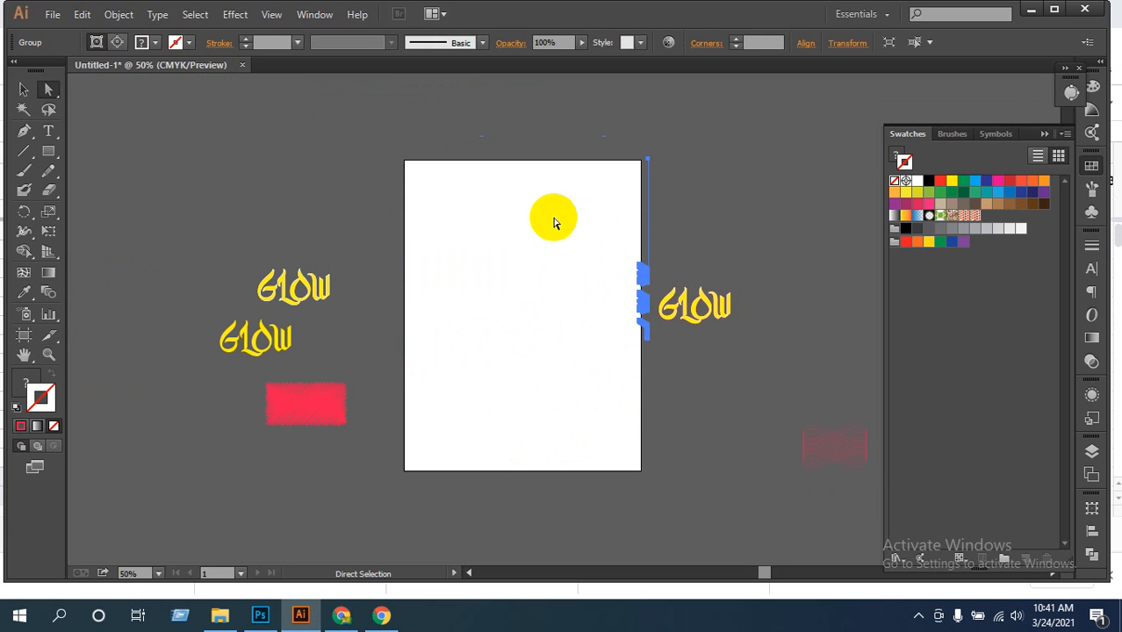
Delete the leftover hexagon fragments along the artboard's right edge and minimize the drawing program to return to the browser spreadsheet
{"action": "left_click", "coordinate": [650, 353]}
{"action": "key", "text": "Delete"}
{"action": "key", "text": "Delete"}
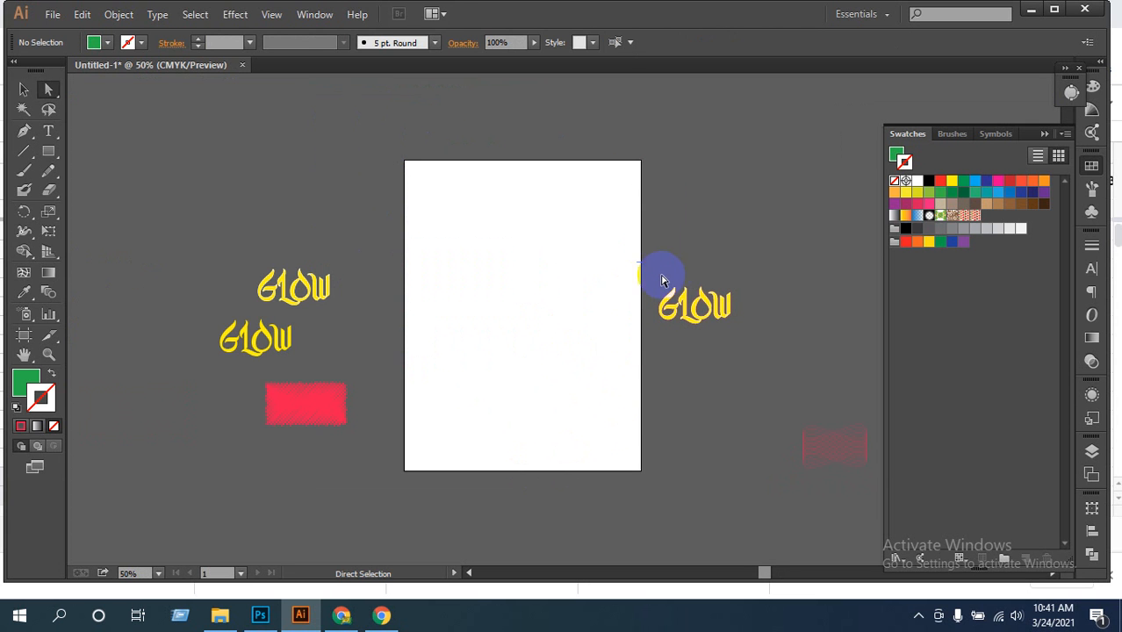
{"action": "left_click", "coordinate": [301, 617]}
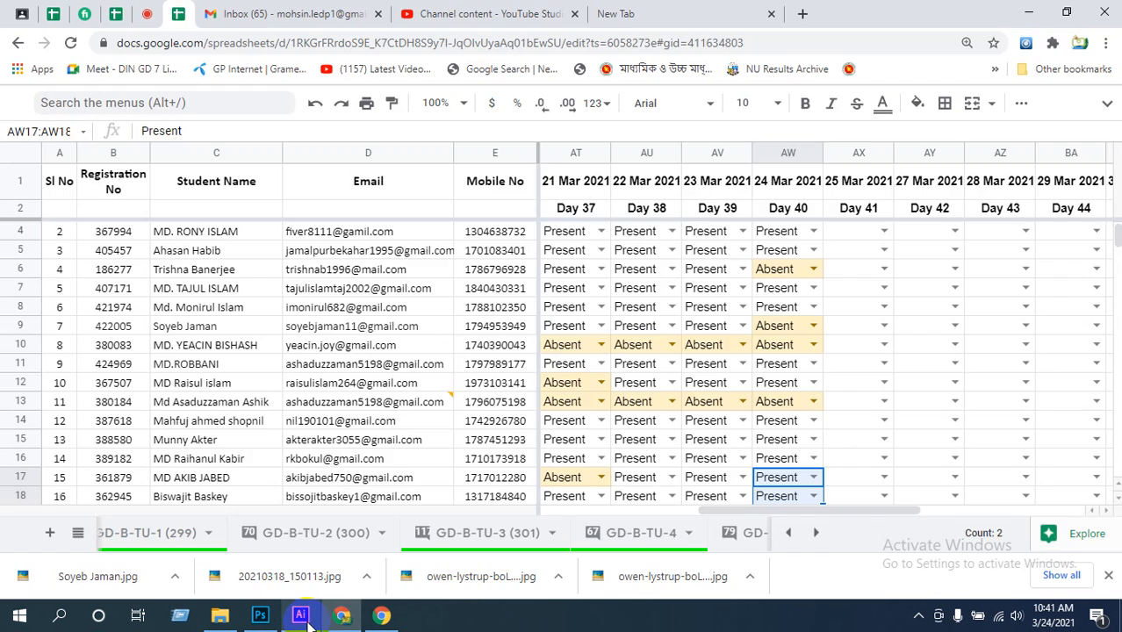
Switch to the video meeting in the browser and dismiss the notice about the screen still being visible
{"action": "left_click", "coordinate": [338, 617]}
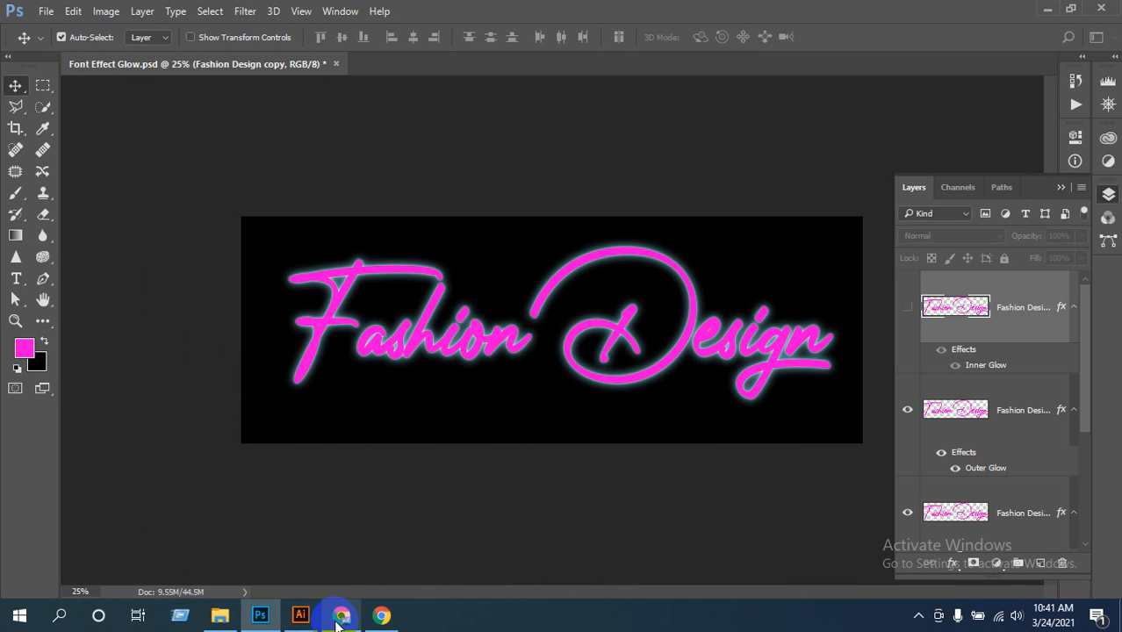
{"action": "left_click", "coordinate": [340, 617]}
{"action": "left_click", "coordinate": [152, 26]}
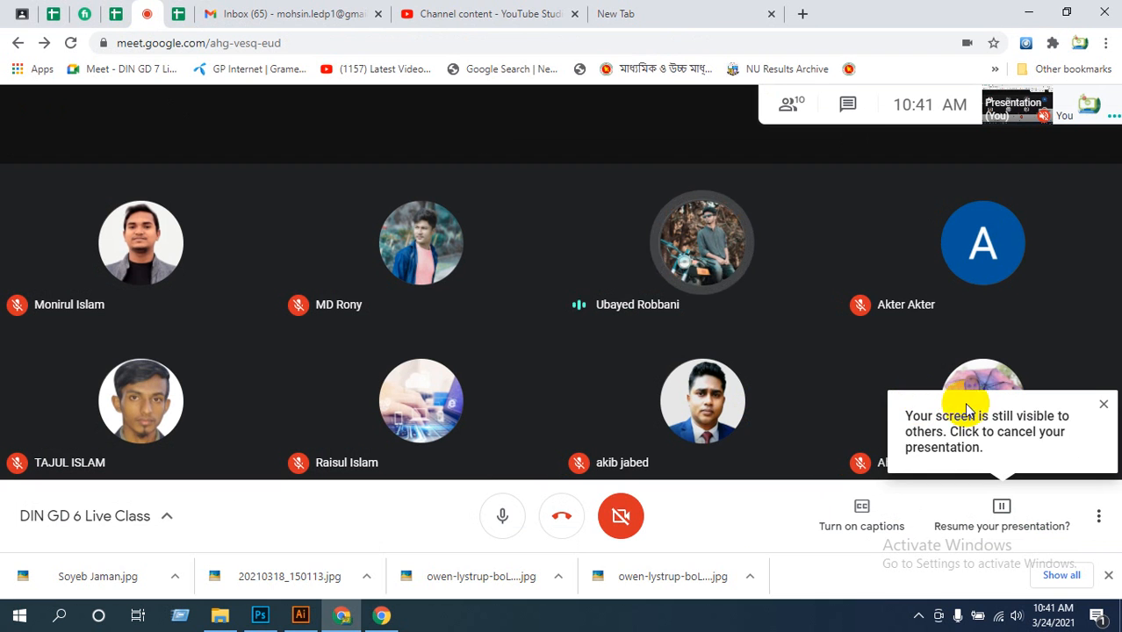
{"action": "left_click", "coordinate": [1101, 411]}
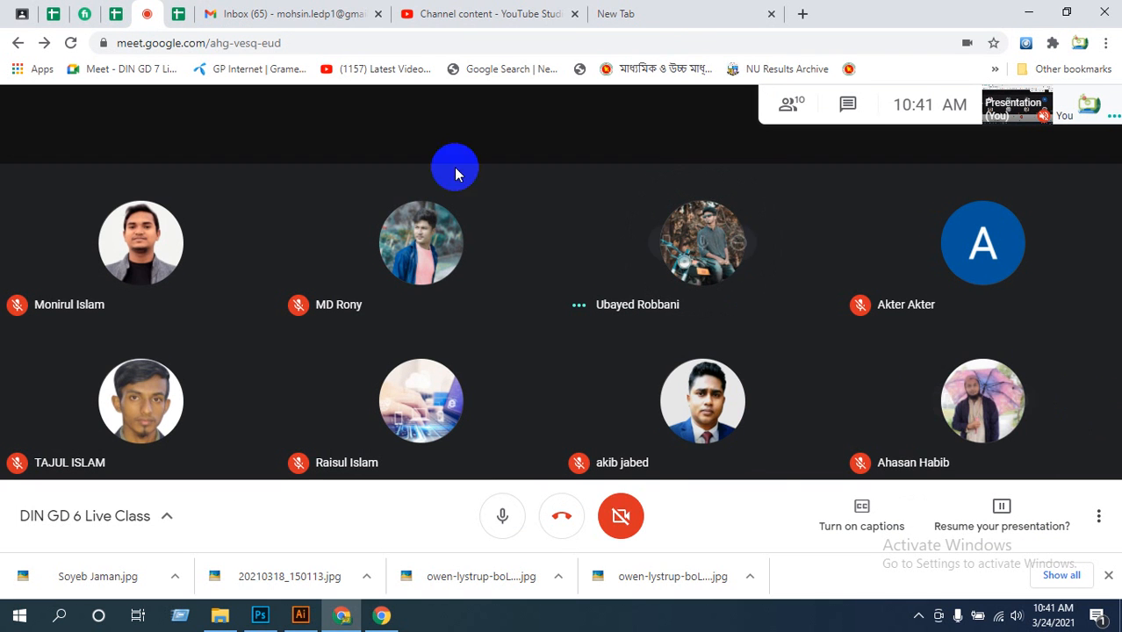
Search the web for "fashion background" in the empty new browser tab
{"action": "left_click", "coordinate": [646, 15]}
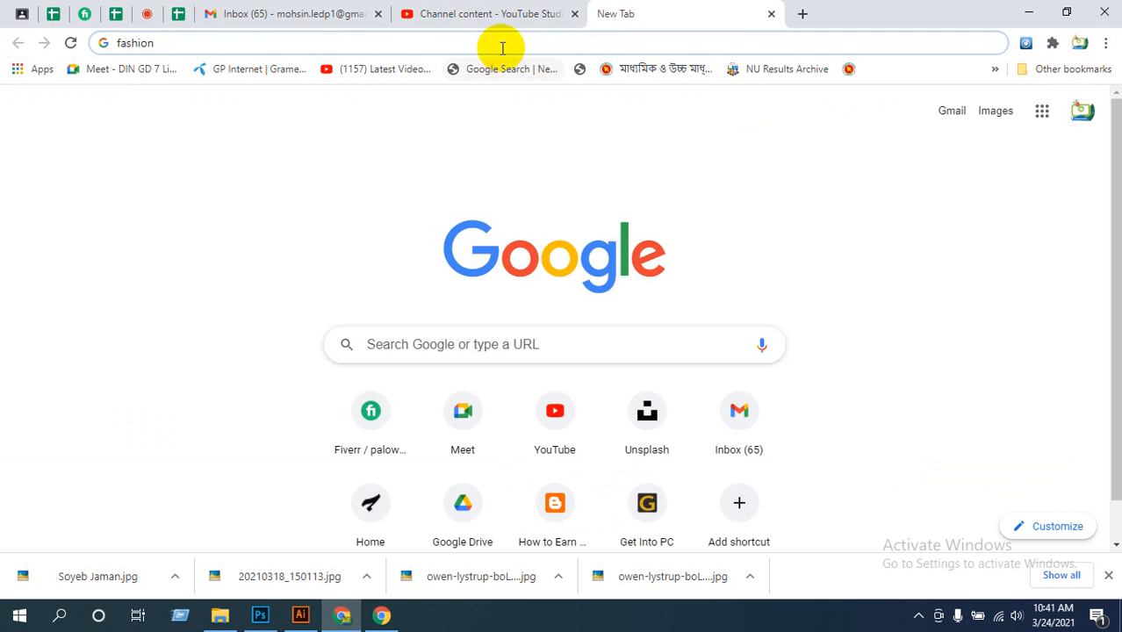
{"action": "type", "text": "back"}
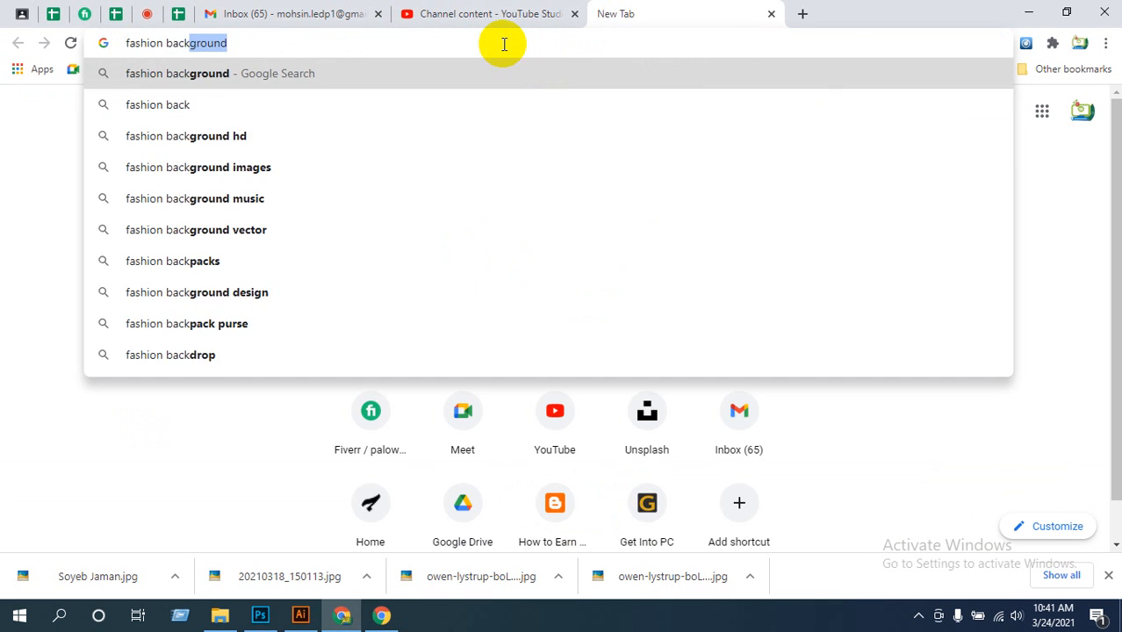
{"action": "type", "text": "ground"}
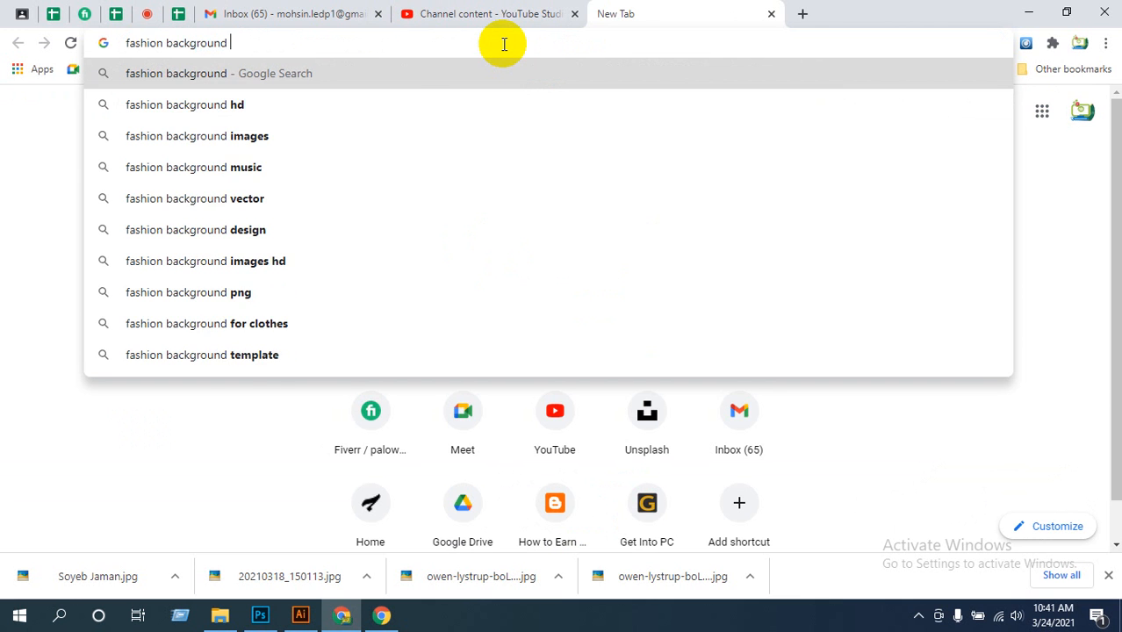
{"action": "key", "text": "Return"}
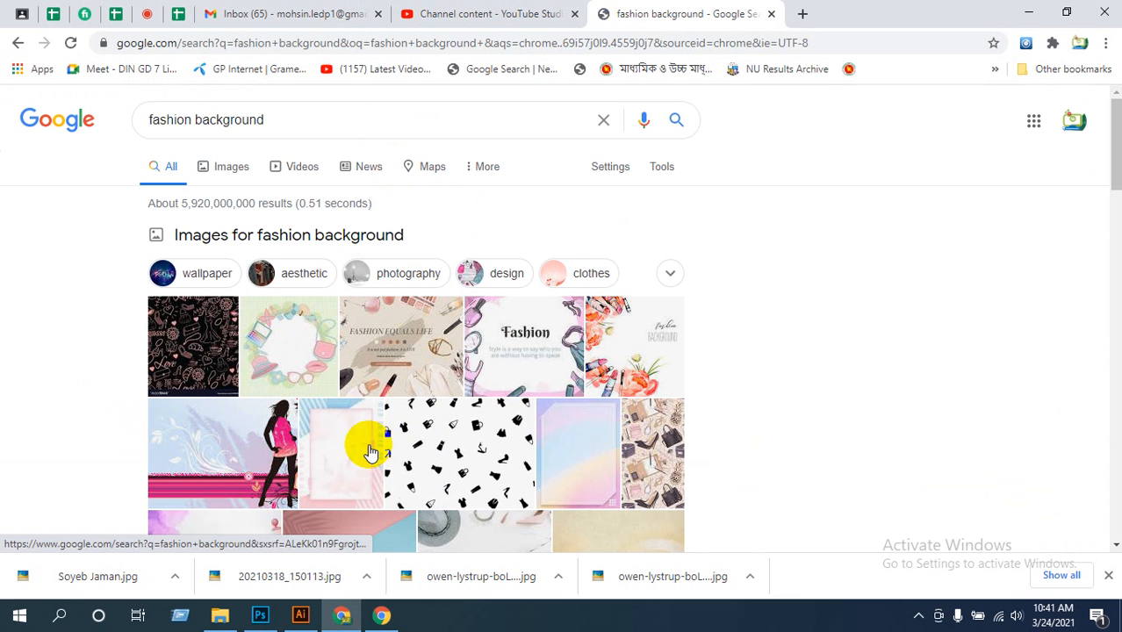
Refine the web search to "fashion background design" and look through the results
{"action": "left_click", "coordinate": [299, 124]}
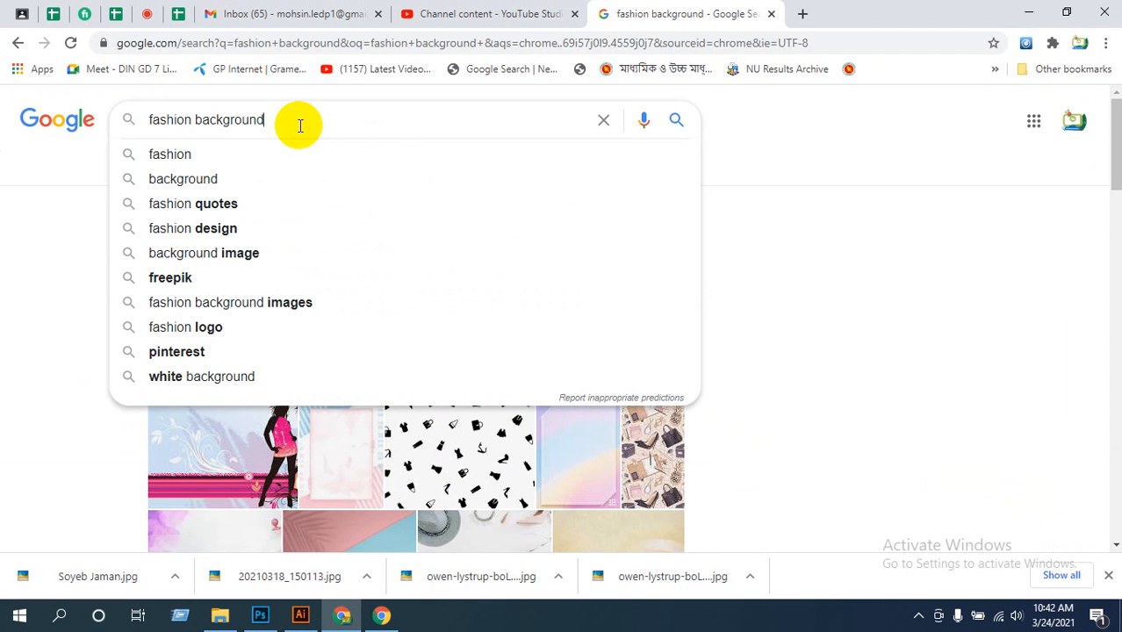
{"action": "type", "text": "design"}
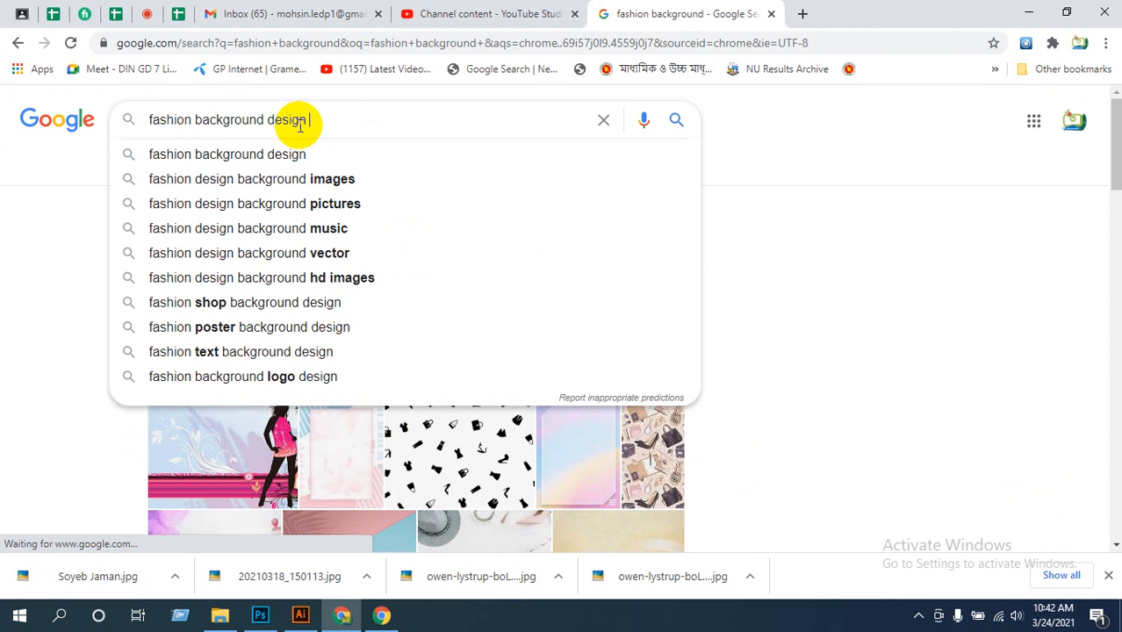
{"action": "key", "text": "Return"}
{"action": "scroll", "coordinate": [549, 338], "scroll_direction": "down", "scroll_amount": 4}
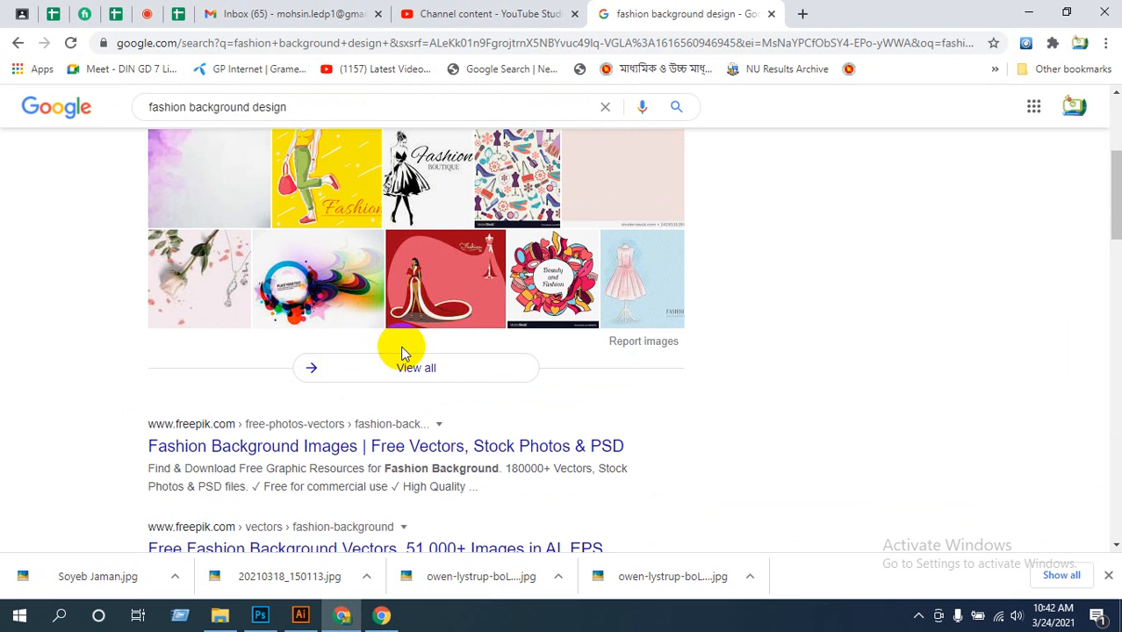
{"action": "scroll", "coordinate": [408, 364], "scroll_direction": "down", "scroll_amount": 5}
{"action": "scroll", "coordinate": [404, 358], "scroll_direction": "up", "scroll_amount": 10}
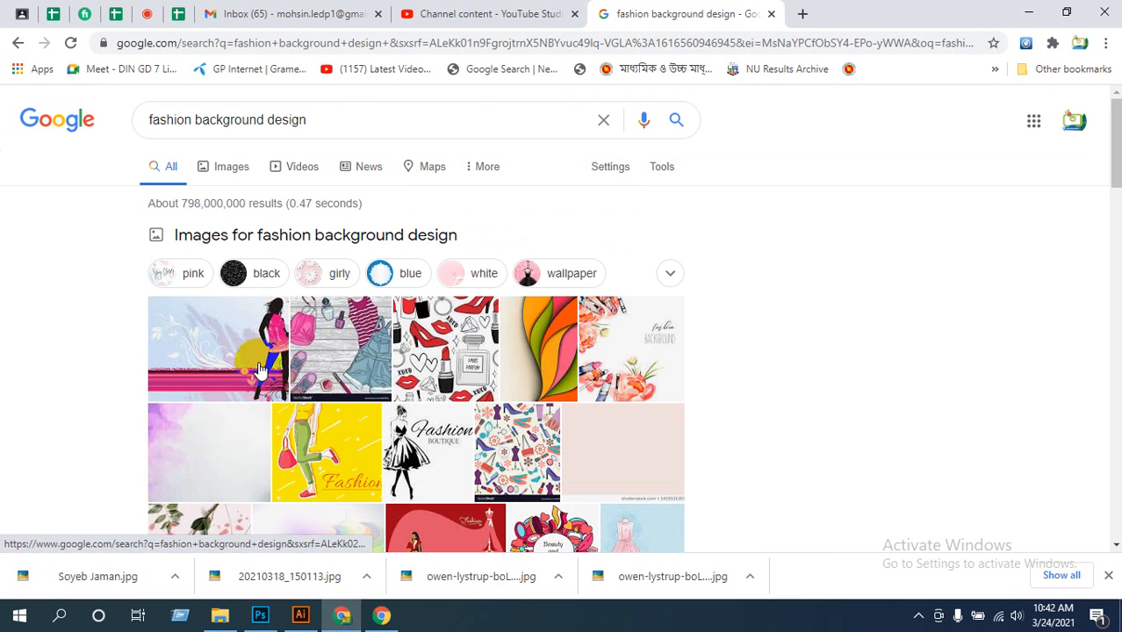
Extend the search to "fashion background design with pattern" and show the image results
{"action": "left_click", "coordinate": [321, 117]}
{"action": "type", "text": "wit"}
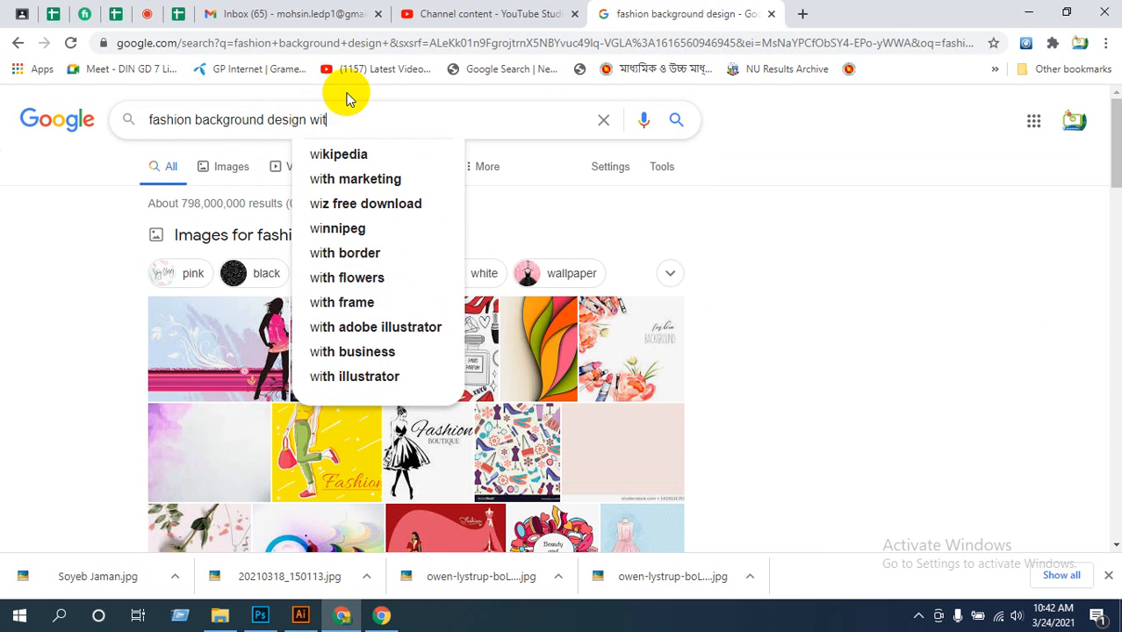
{"action": "type", "text": "h p"}
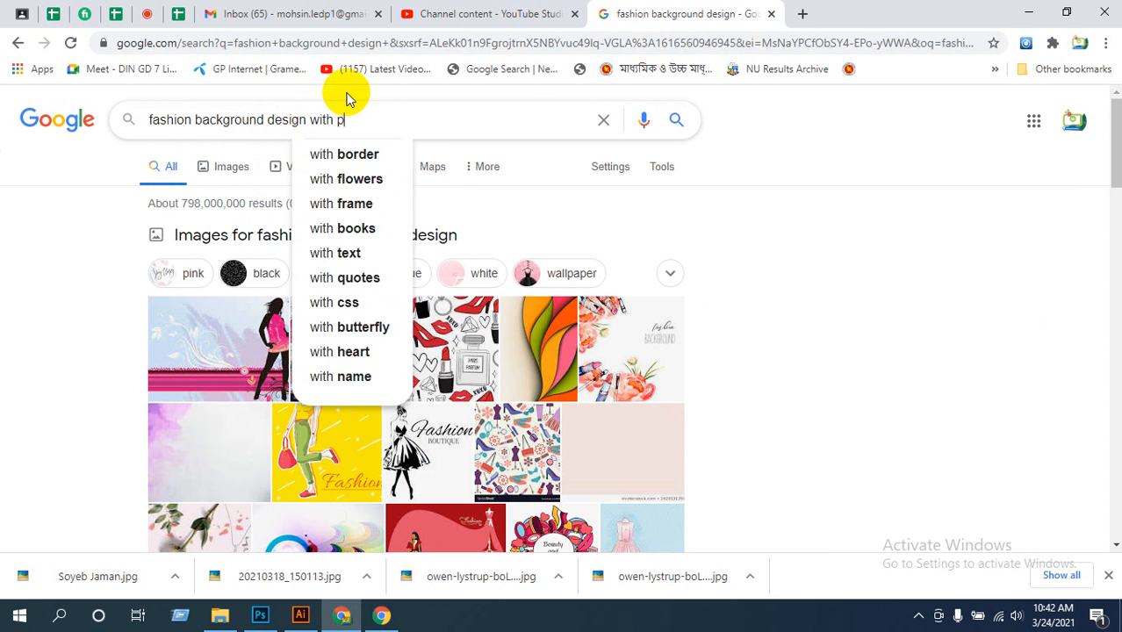
{"action": "type", "text": "atter"}
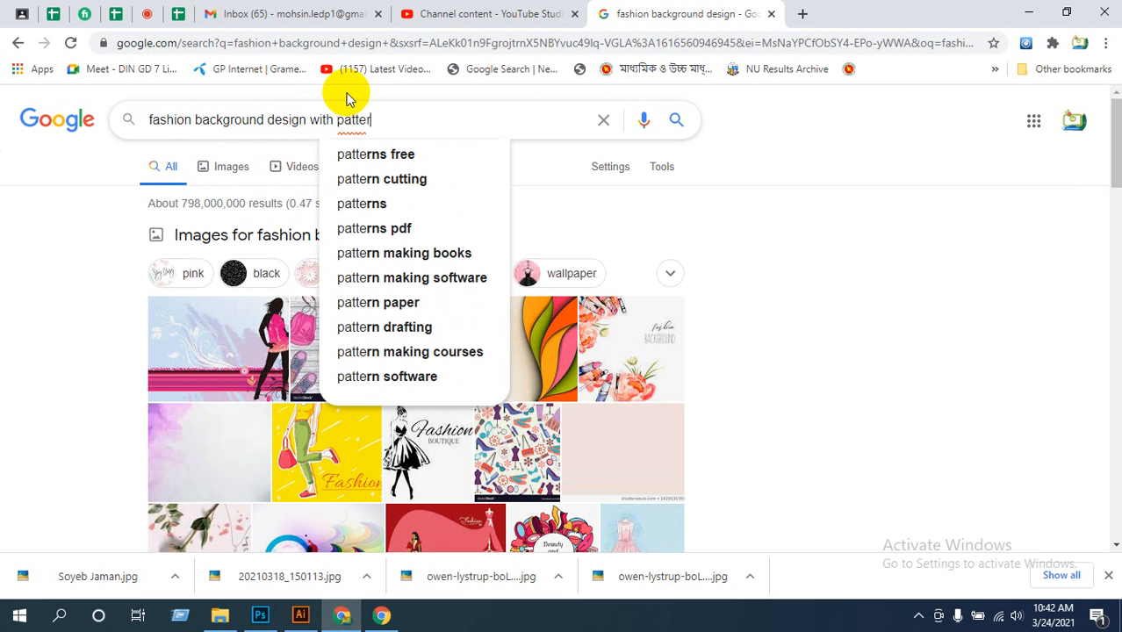
{"action": "type", "text": "n"}
{"action": "key", "text": "Return"}
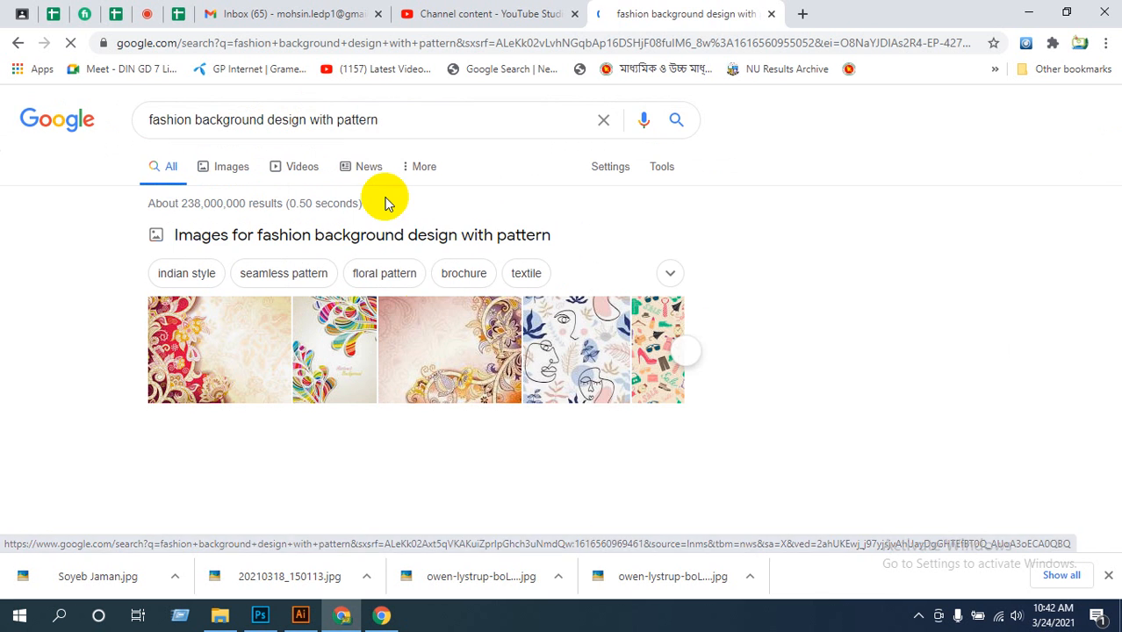
{"action": "scroll", "coordinate": [555, 333], "scroll_direction": "down", "scroll_amount": 2}
{"action": "scroll", "coordinate": [326, 151], "scroll_direction": "up", "scroll_amount": 2}
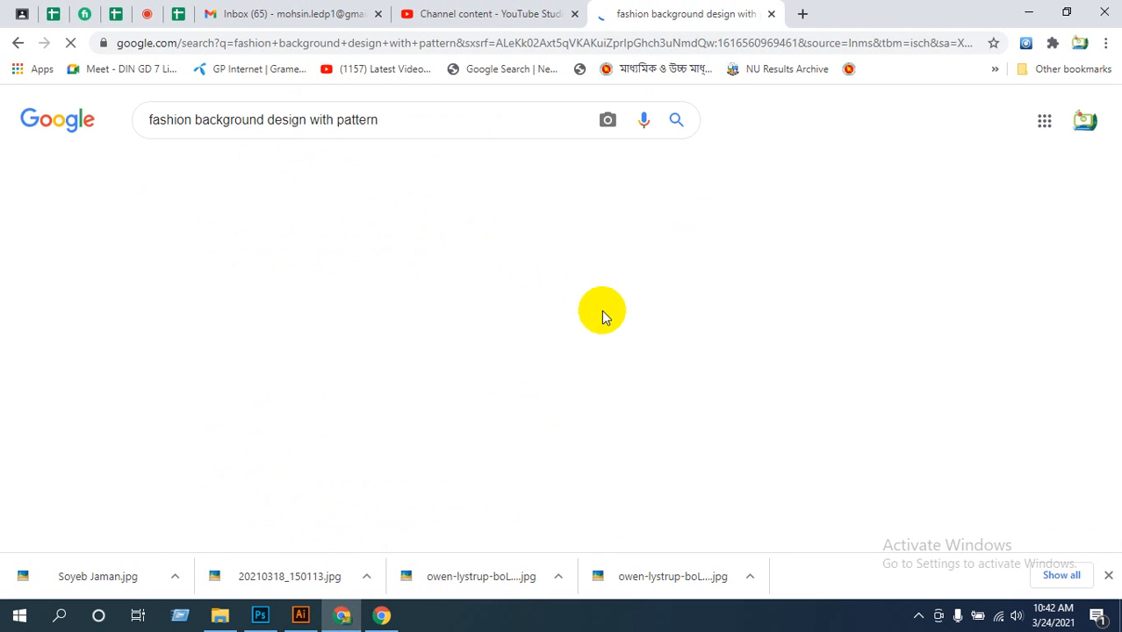
Browse the image results for examples of fashion backgrounds built from repeating patterns
{"action": "scroll", "coordinate": [531, 298], "scroll_direction": "down", "scroll_amount": 5}
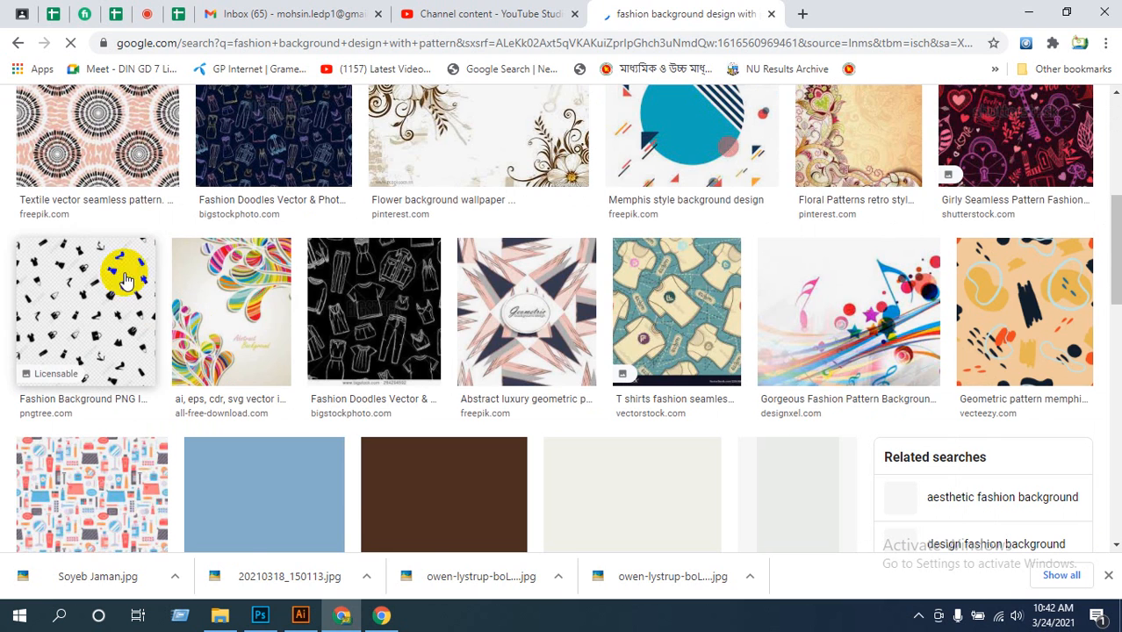
{"action": "scroll", "coordinate": [376, 345], "scroll_direction": "down", "scroll_amount": 3}
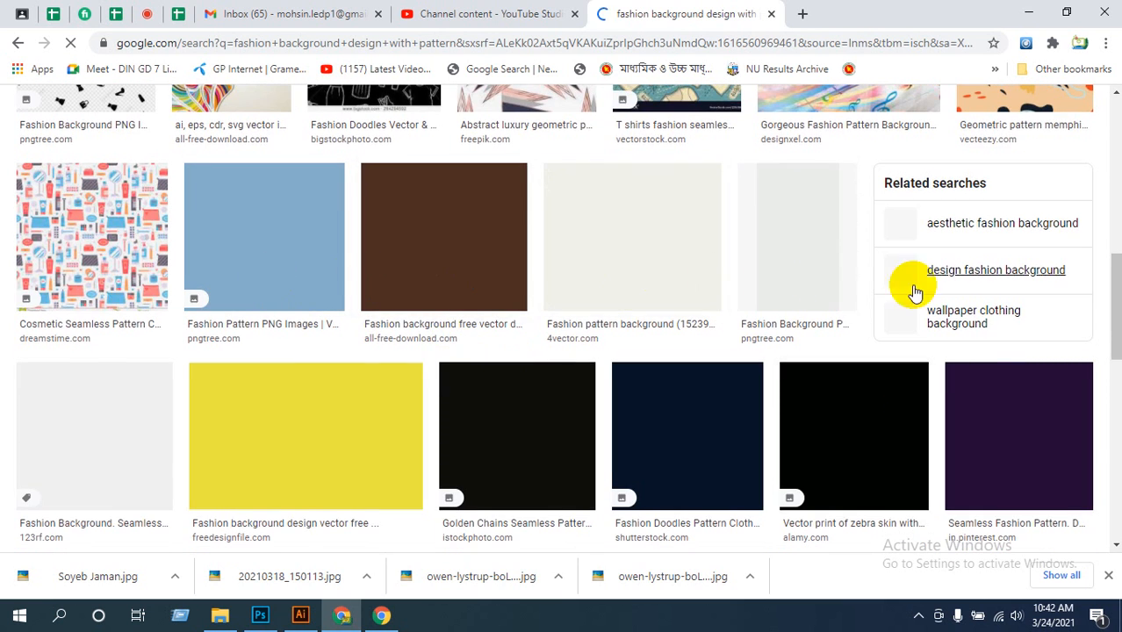
{"action": "scroll", "coordinate": [654, 391], "scroll_direction": "down", "scroll_amount": 3}
{"action": "scroll", "coordinate": [562, 369], "scroll_direction": "up", "scroll_amount": 7}
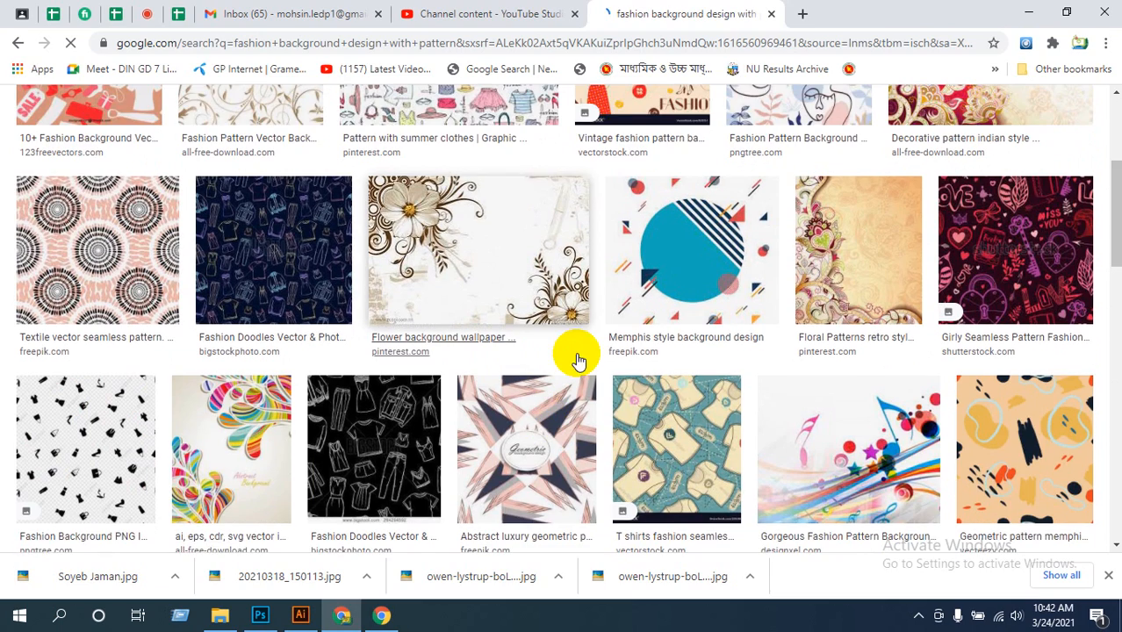
{"action": "scroll", "coordinate": [606, 370], "scroll_direction": "down", "scroll_amount": 8}
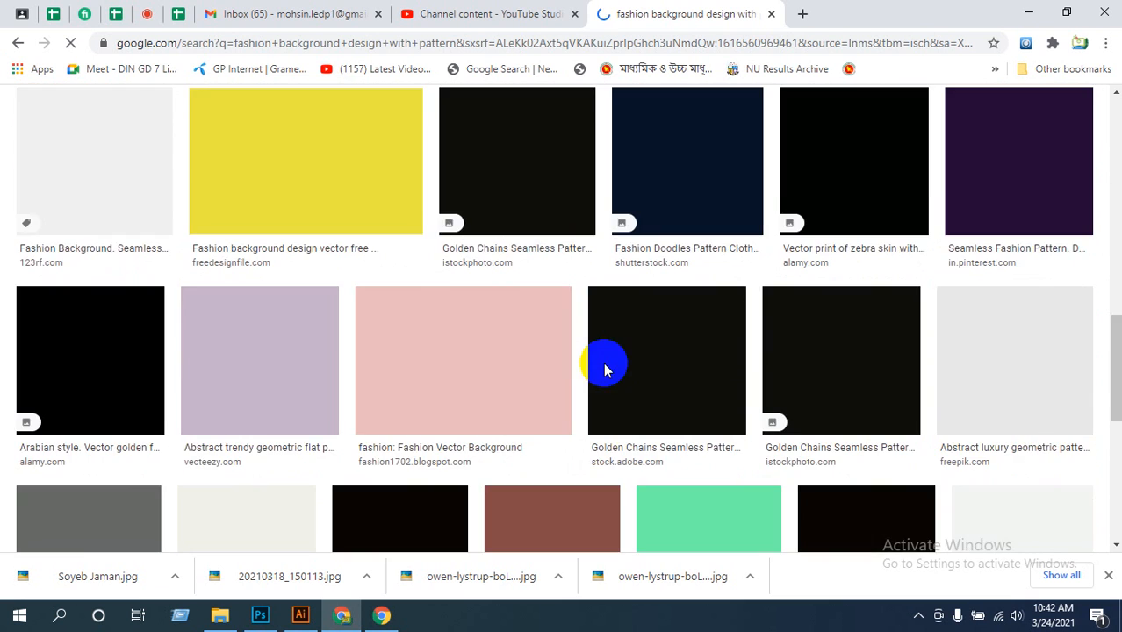
{"action": "scroll", "coordinate": [569, 361], "scroll_direction": "down", "scroll_amount": 6}
{"action": "scroll", "coordinate": [570, 361], "scroll_direction": "up", "scroll_amount": 8}
{"action": "scroll", "coordinate": [568, 356], "scroll_direction": "up", "scroll_amount": 10}
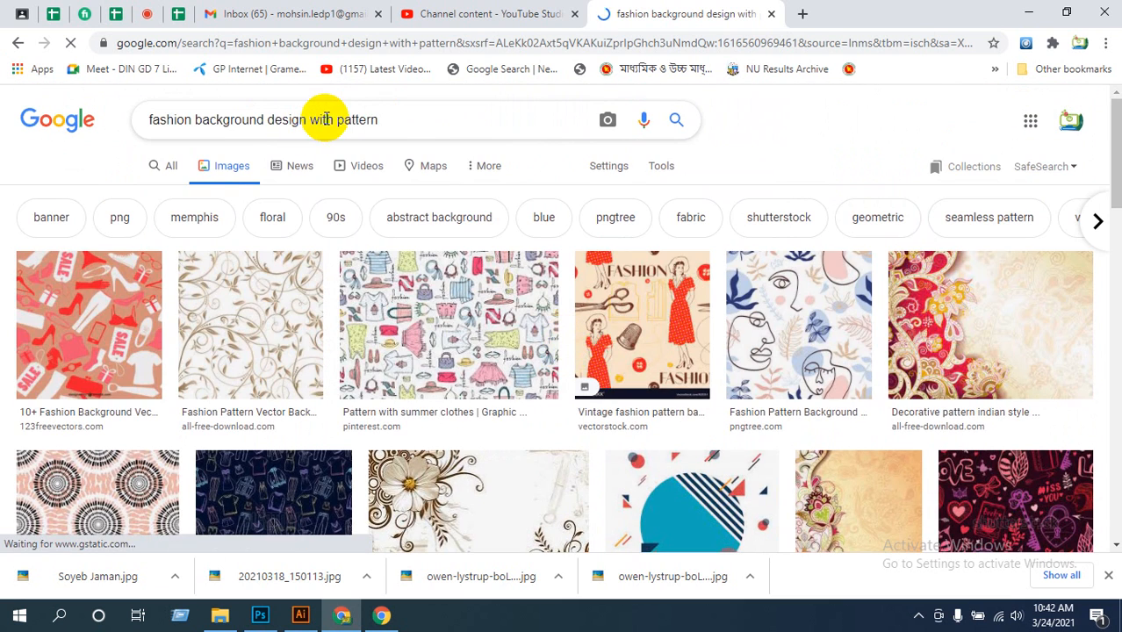
Shorten the image search to "pattern" and open the preview of the black-and-white interlocking hexagon pattern from Freepik
{"action": "left_click_drag", "start_coordinate": [333, 129], "coordinate": [3, 154]}
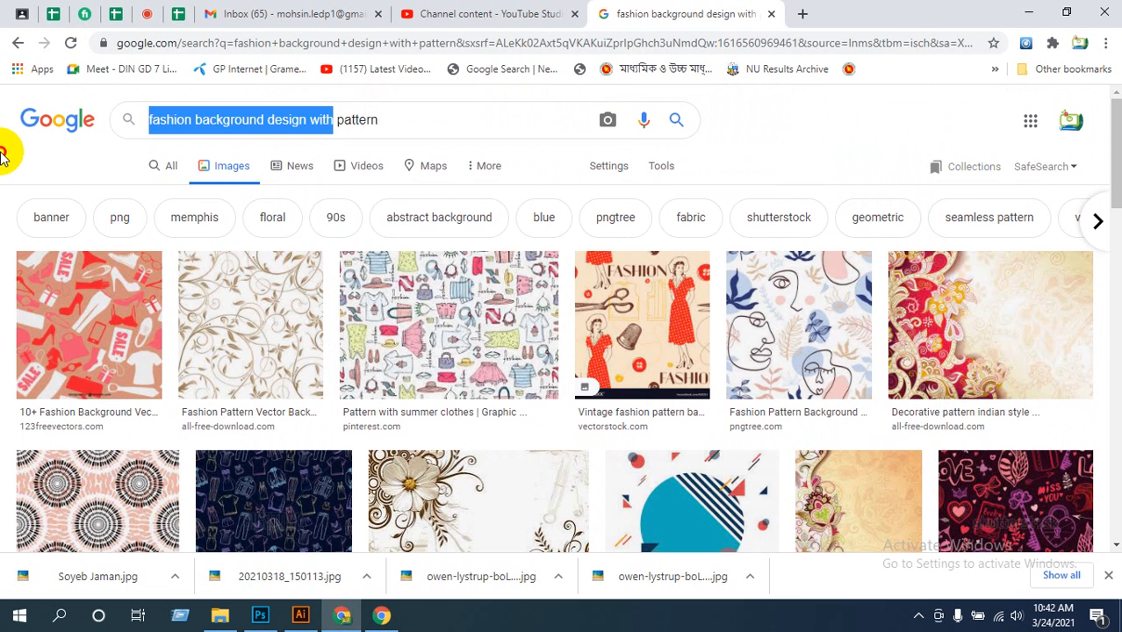
{"action": "key", "text": "BackSpace"}
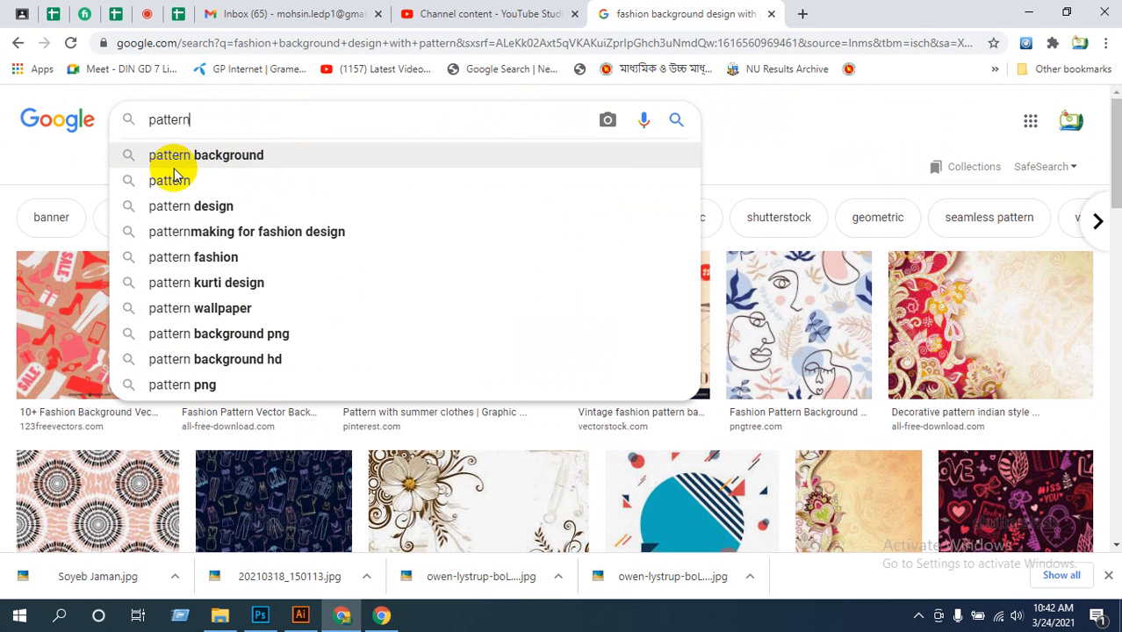
{"action": "left_click", "coordinate": [274, 181]}
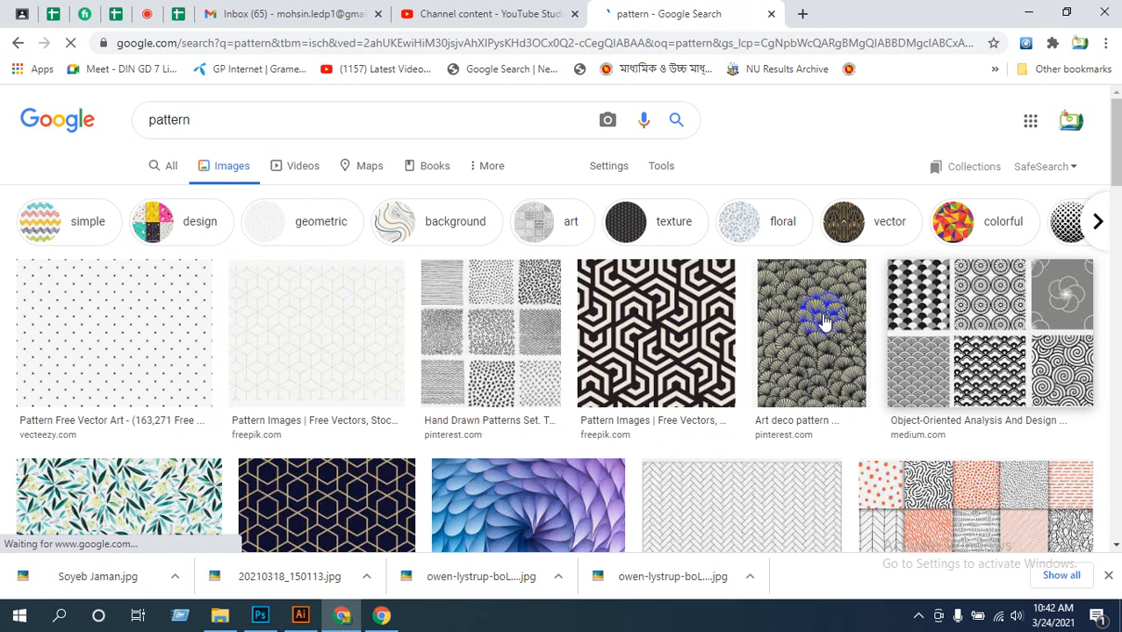
{"action": "left_click", "coordinate": [646, 434]}
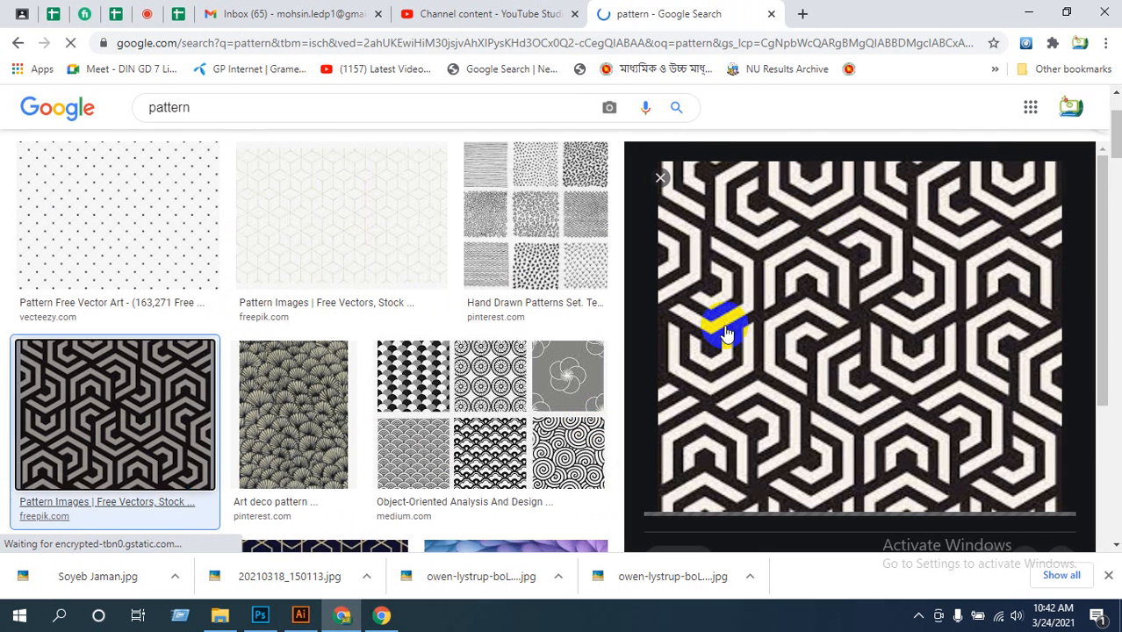
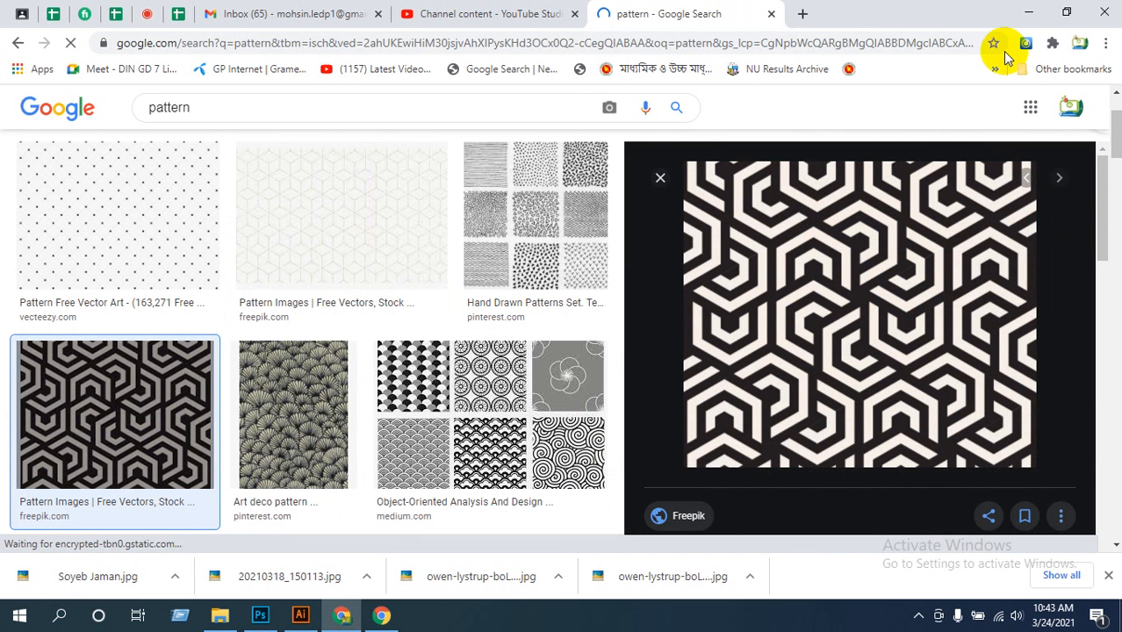
Switch to Illustrator, draw a green-filled hexagon in the upper middle of the artboard with the Polygon tool, and select it
{"action": "left_click", "coordinate": [1026, 13]}
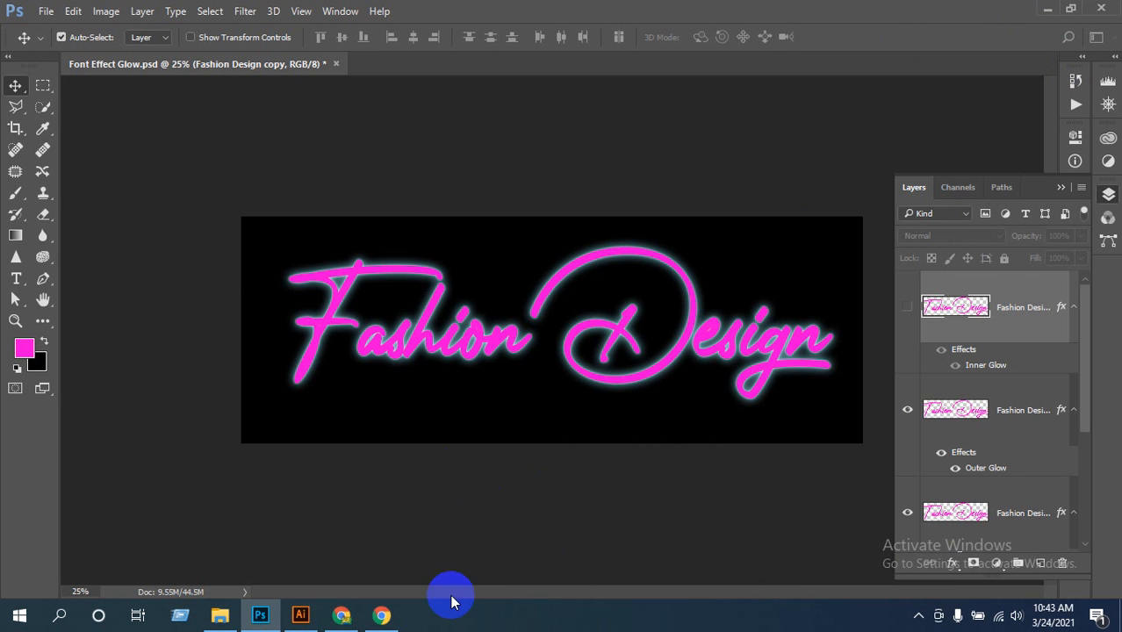
{"action": "left_click", "coordinate": [316, 619]}
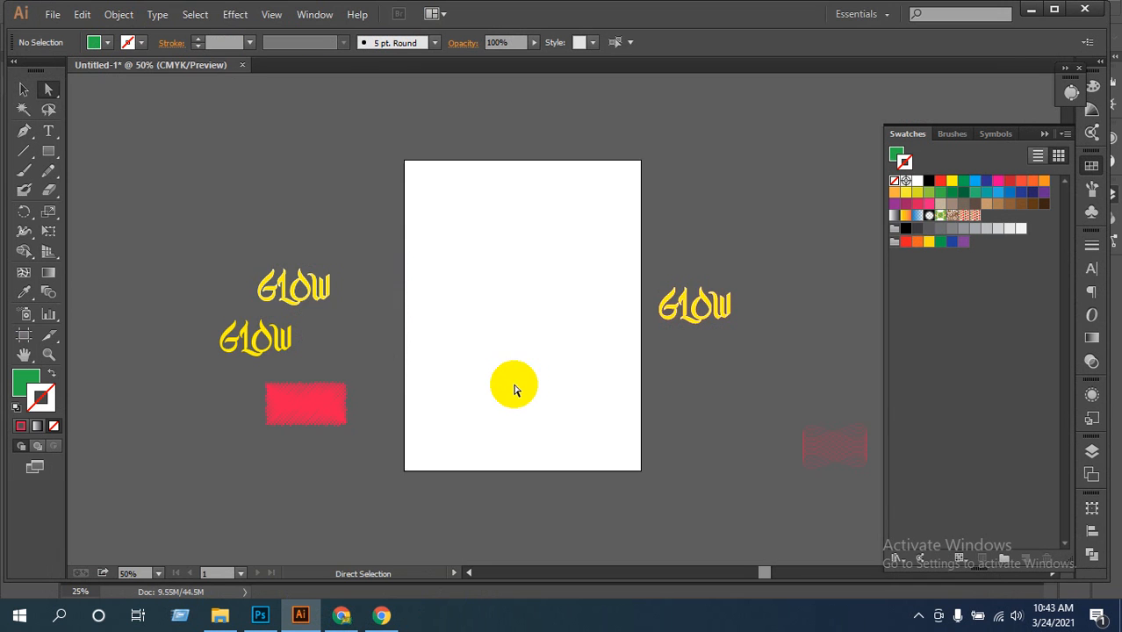
{"action": "scroll", "coordinate": [501, 368], "scroll_direction": "up", "scroll_amount": 4}
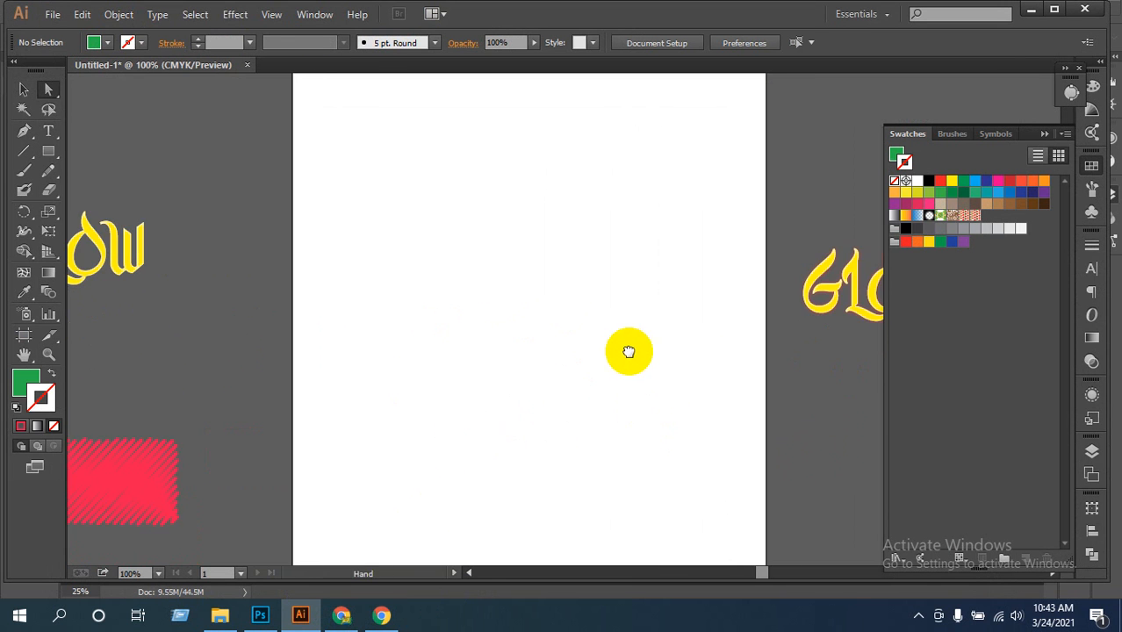
{"action": "scroll", "coordinate": [606, 320], "scroll_direction": "up", "scroll_amount": 2}
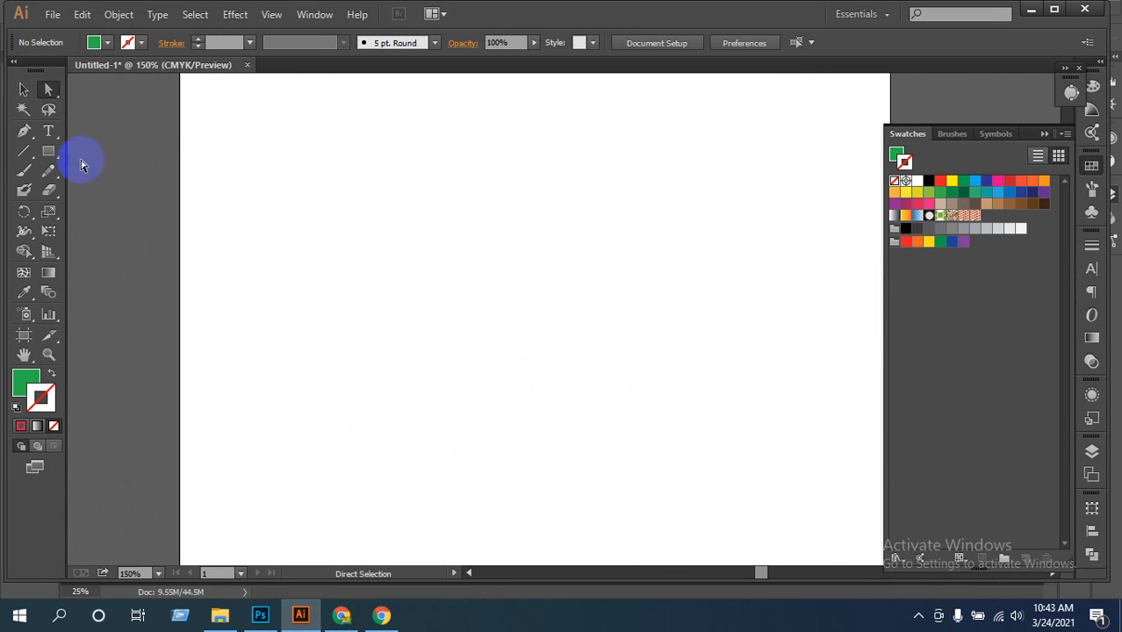
{"action": "left_click_drag", "start_coordinate": [48, 151], "coordinate": [109, 217]}
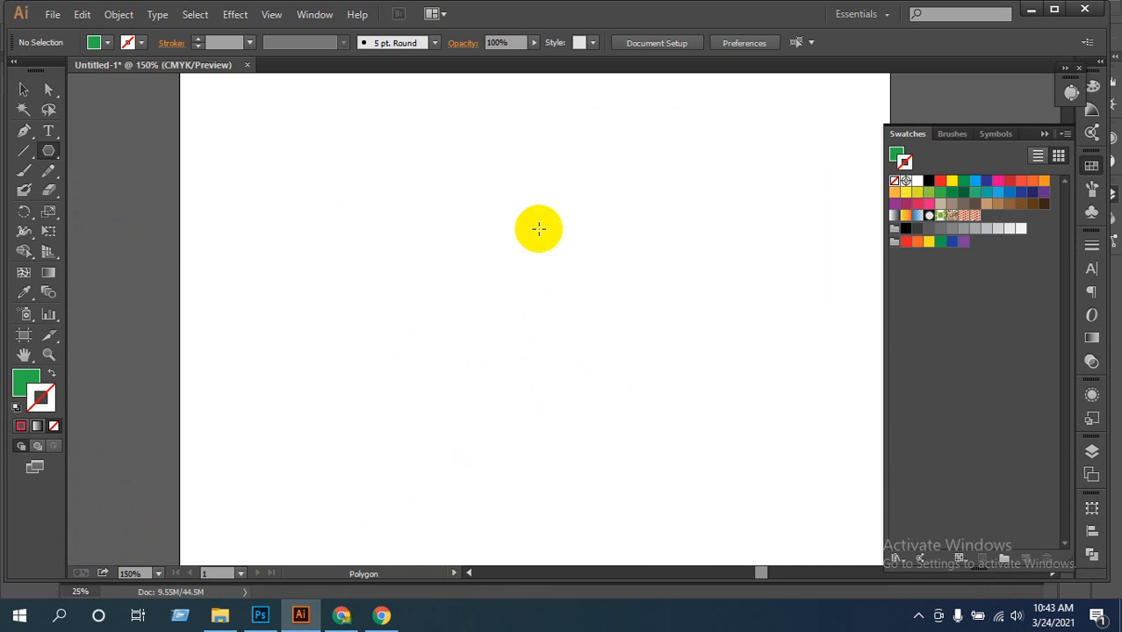
{"action": "left_click_drag", "start_coordinate": [540, 231], "coordinate": [611, 308]}
{"action": "left_click", "coordinate": [24, 88]}
{"action": "left_click", "coordinate": [584, 228]}
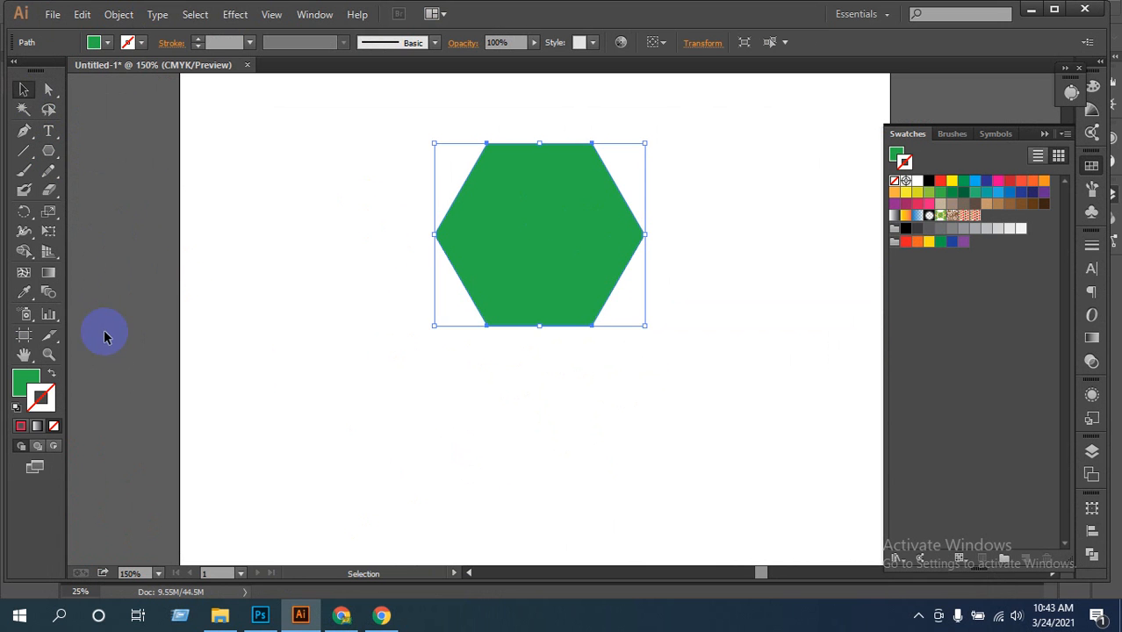
Swap the hexagon's fill and stroke to leave a green outline, set the stroke weight to 5 pt, and deselect it
{"action": "left_click", "coordinate": [51, 376]}
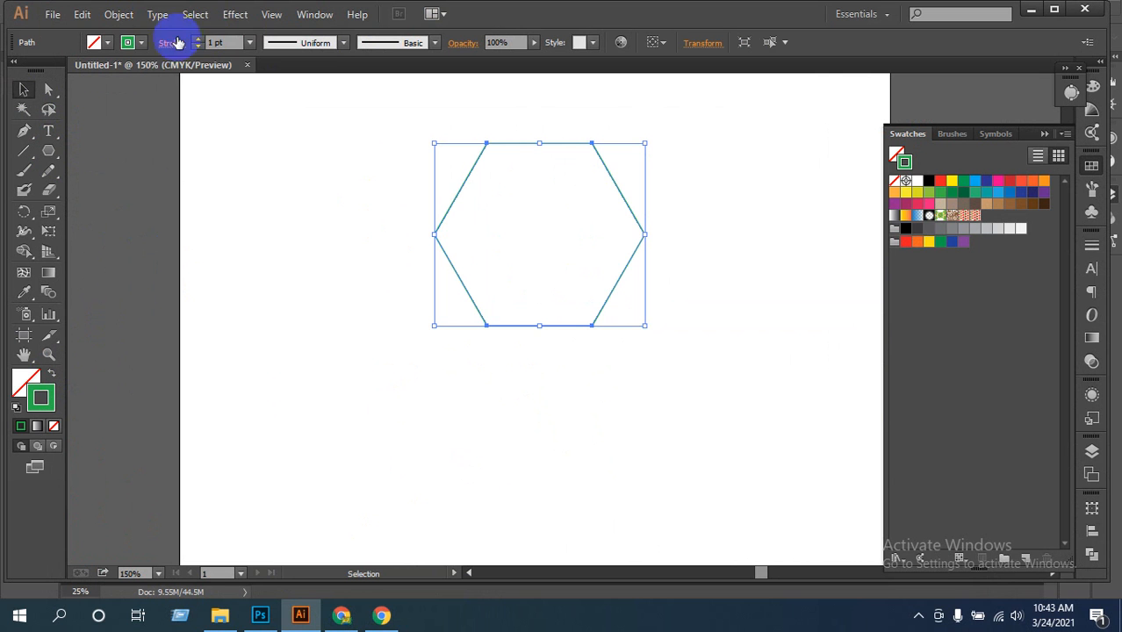
{"action": "left_click", "coordinate": [198, 38]}
{"action": "left_click", "coordinate": [198, 39]}
{"action": "left_click", "coordinate": [198, 38]}
{"action": "left_click", "coordinate": [198, 38]}
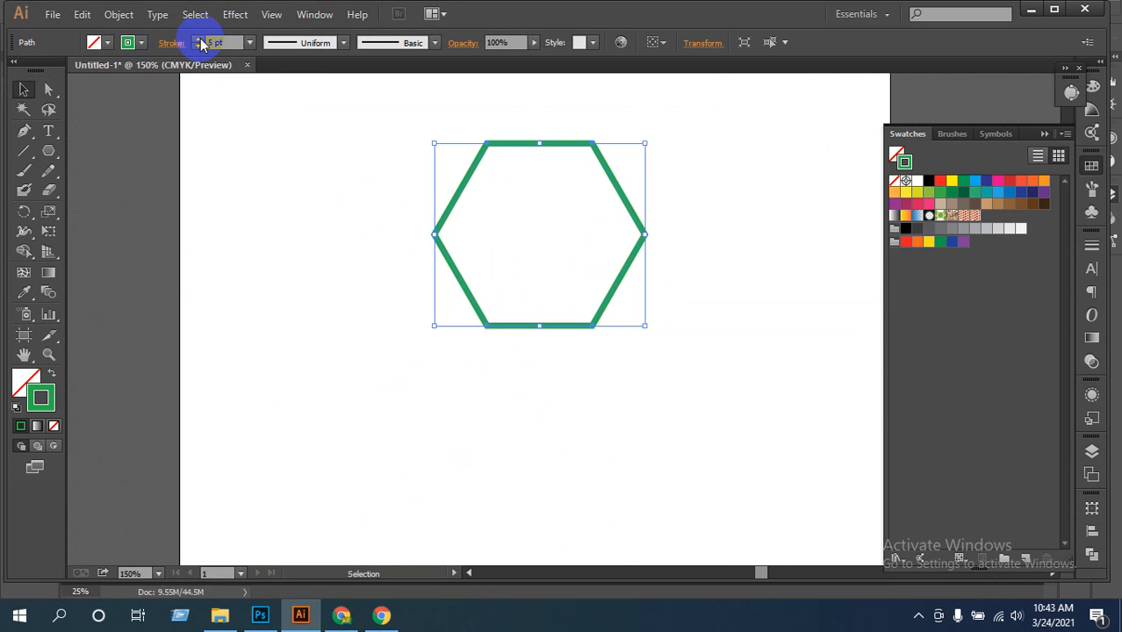
{"action": "left_click", "coordinate": [370, 243]}
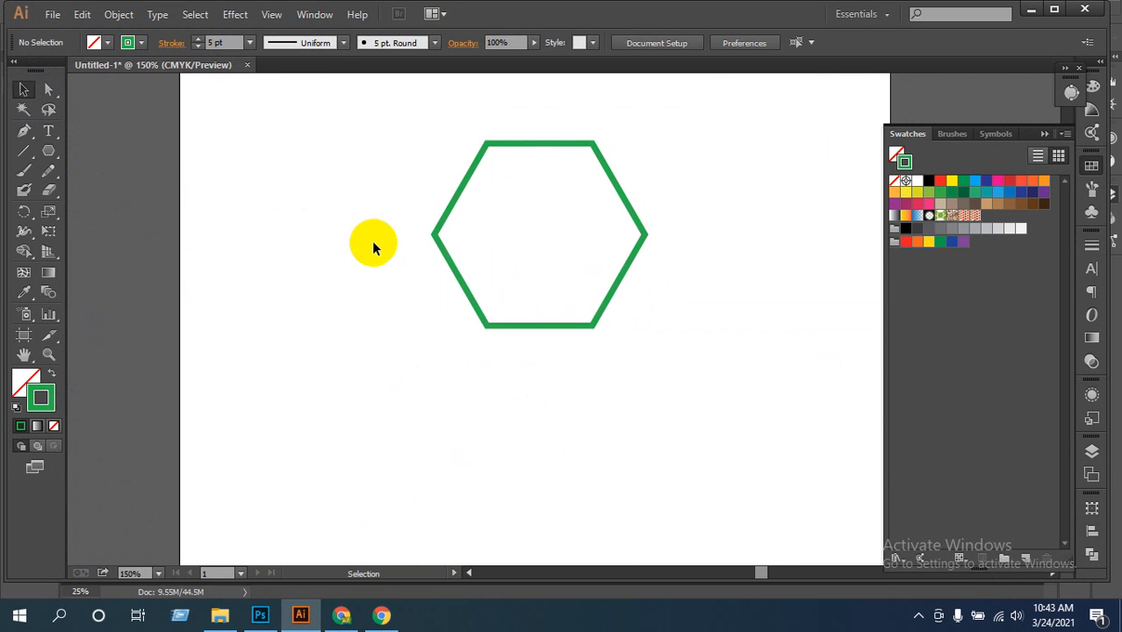
Paste copies of the green hexagon in front and scale them down about the centre, adding three progressively smaller concentric outlines
{"action": "left_click", "coordinate": [457, 268]}
{"action": "key", "text": "ctrl+c"}
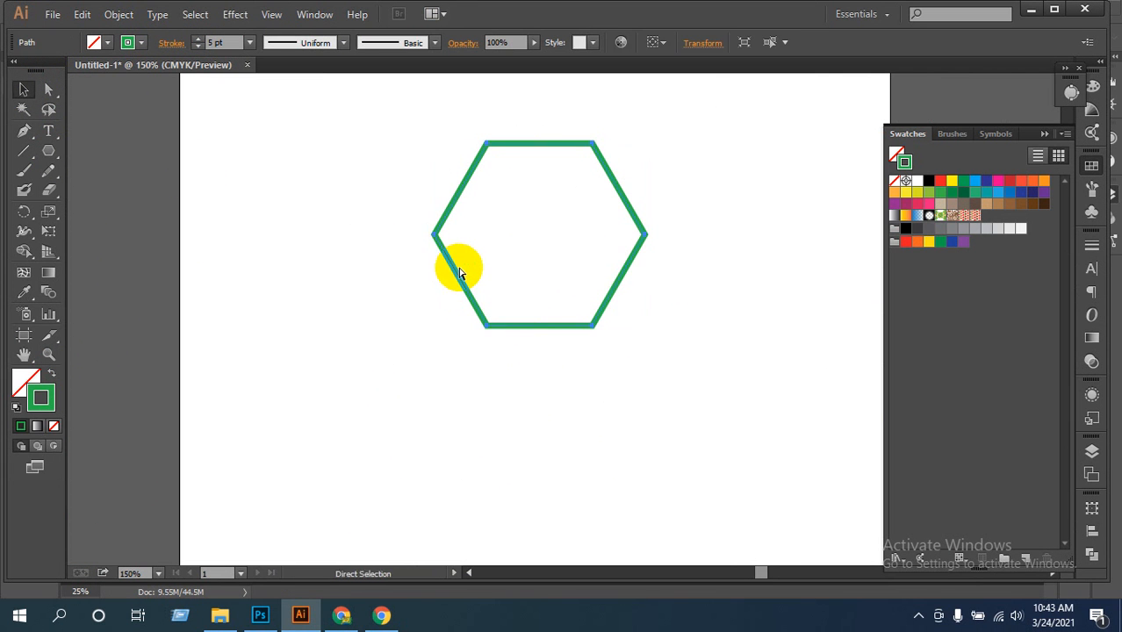
{"action": "key", "text": "ctrl+f"}
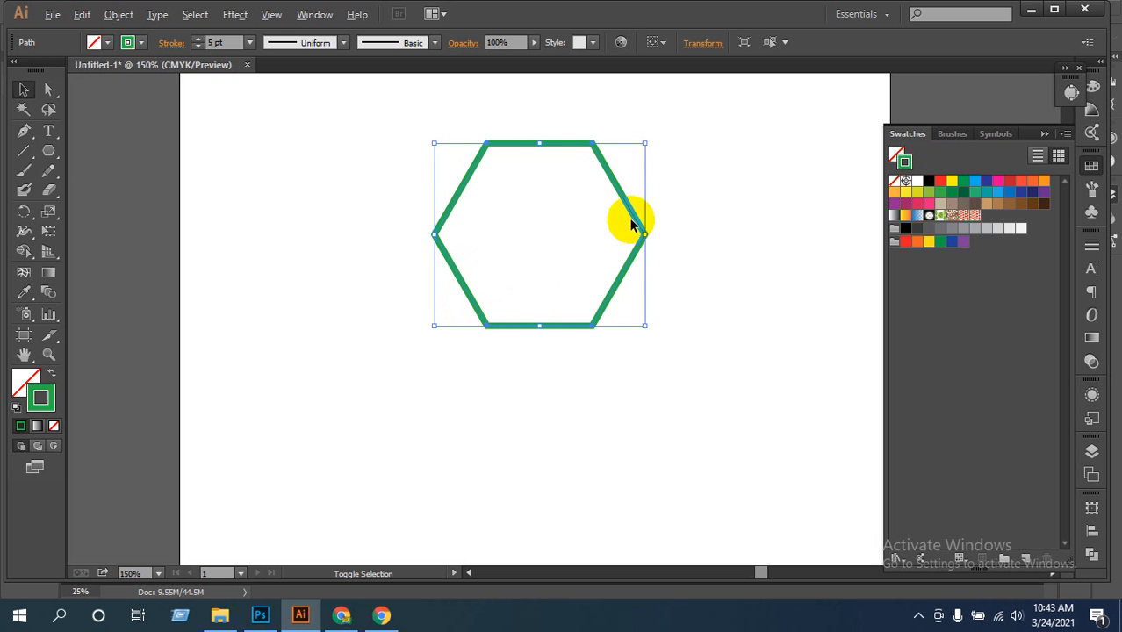
{"action": "left_click_drag", "start_coordinate": [645, 143], "coordinate": [631, 156]}
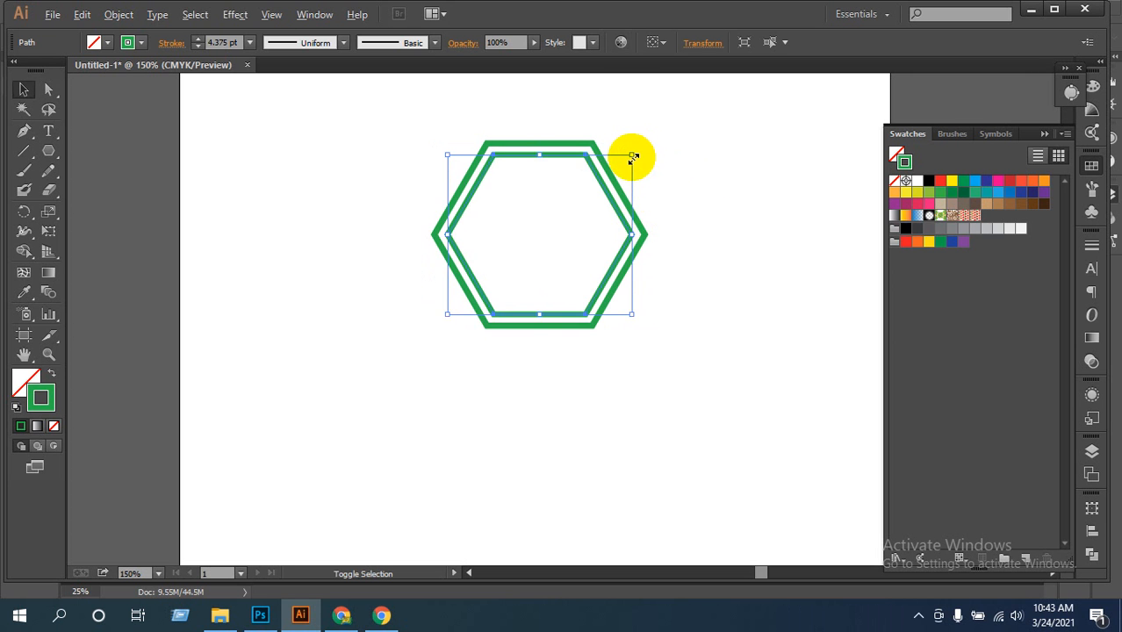
{"action": "left_click_drag", "start_coordinate": [632, 156], "coordinate": [619, 166]}
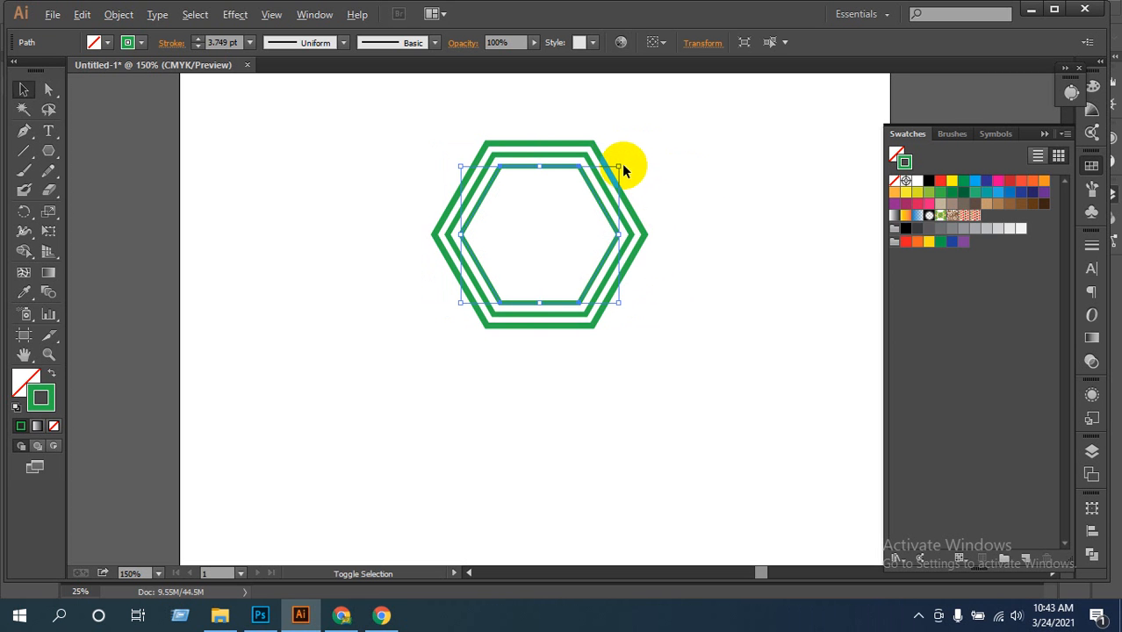
{"action": "mouse_move", "coordinate": [619, 166]}
{"action": "left_mouse_down"}
{"action": "mouse_move", "coordinate": [611, 185]}
{"action": "mouse_move", "coordinate": [634, 175]}
{"action": "left_mouse_up"}
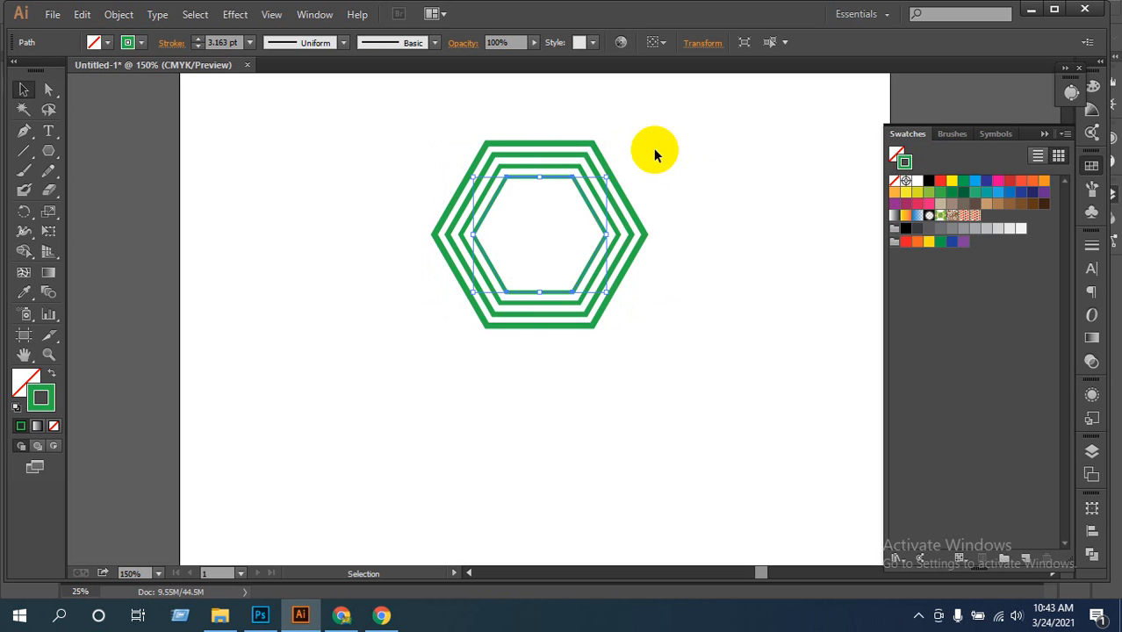
{"action": "left_click", "coordinate": [684, 172]}
Add three more concentric outlines inside the innermost hexagon by pasting copies in place and shrinking each toward the centre
{"action": "key", "text": "z"}
{"action": "double_click", "coordinate": [598, 210], "text": "ctrl"}
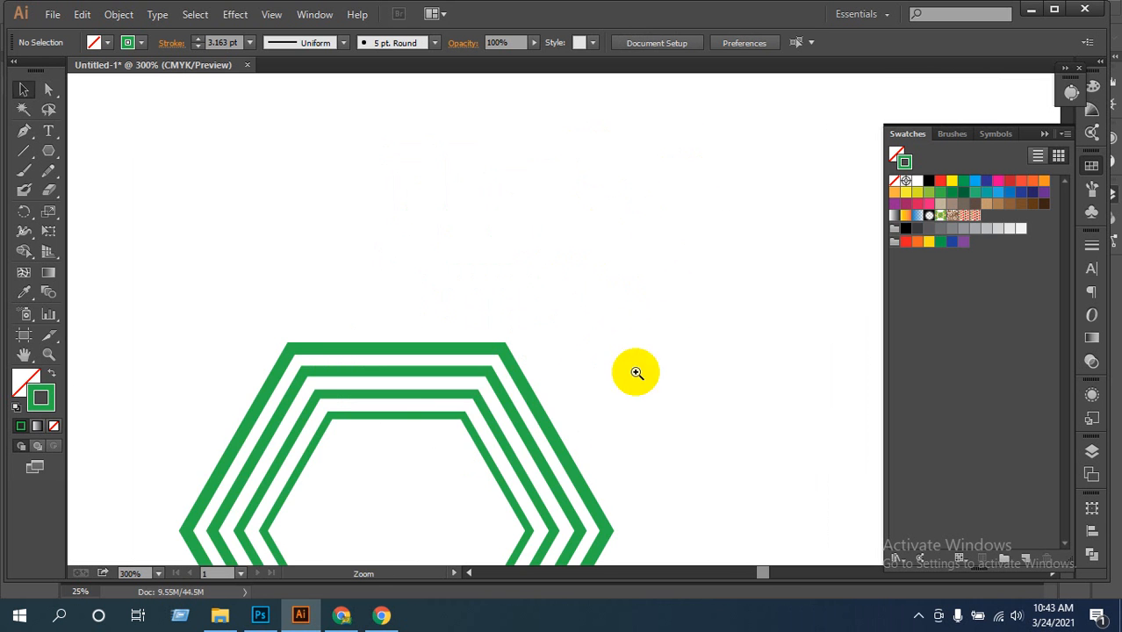
{"action": "left_click_drag", "start_coordinate": [621, 434], "coordinate": [672, 306]}
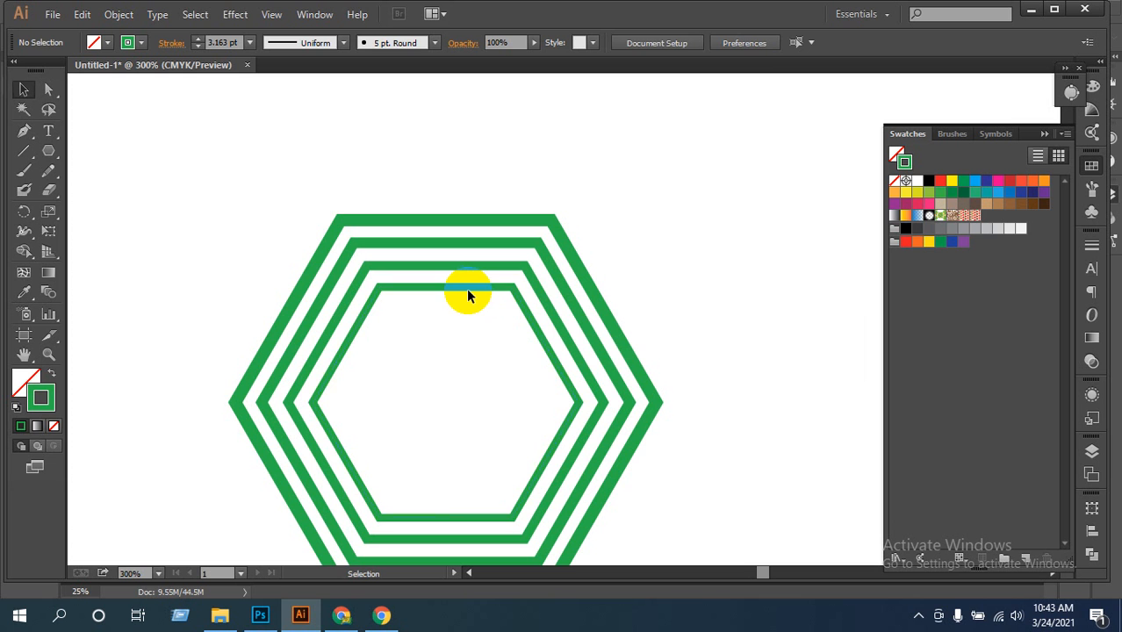
{"action": "left_click", "coordinate": [468, 291]}
{"action": "key", "text": "a"}
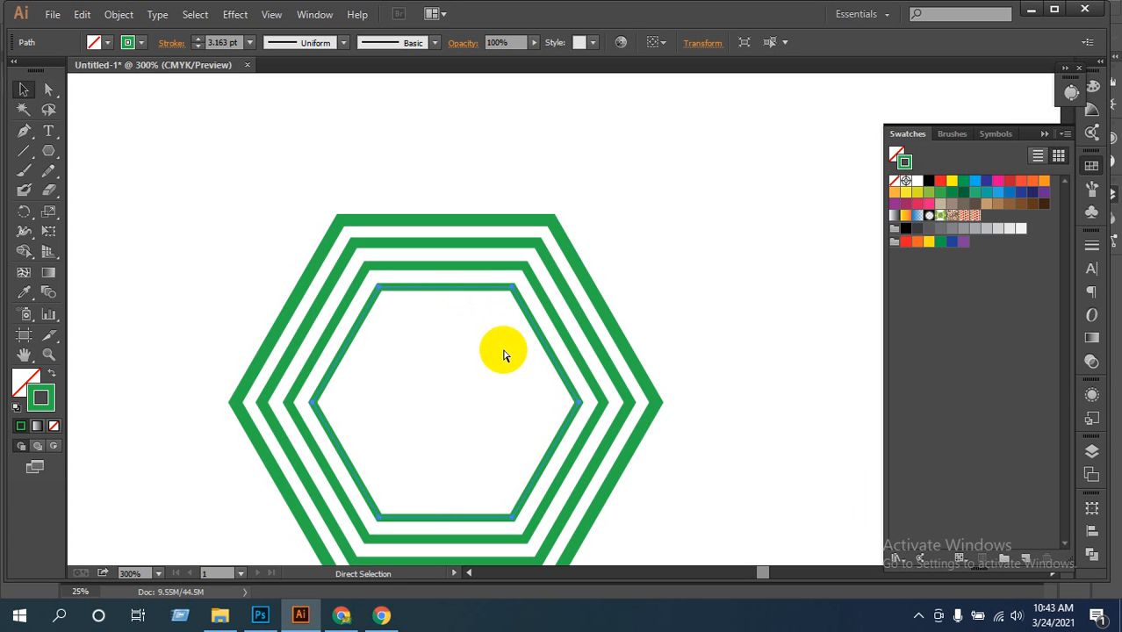
{"action": "key", "text": "v"}
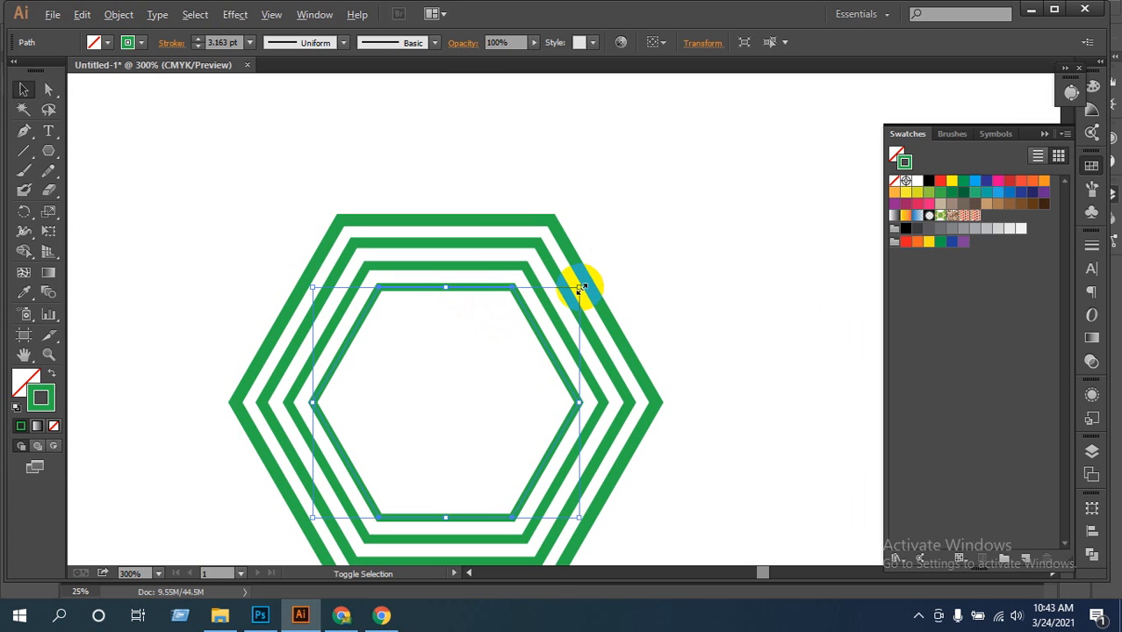
{"action": "left_click_drag", "start_coordinate": [580, 287], "coordinate": [559, 307]}
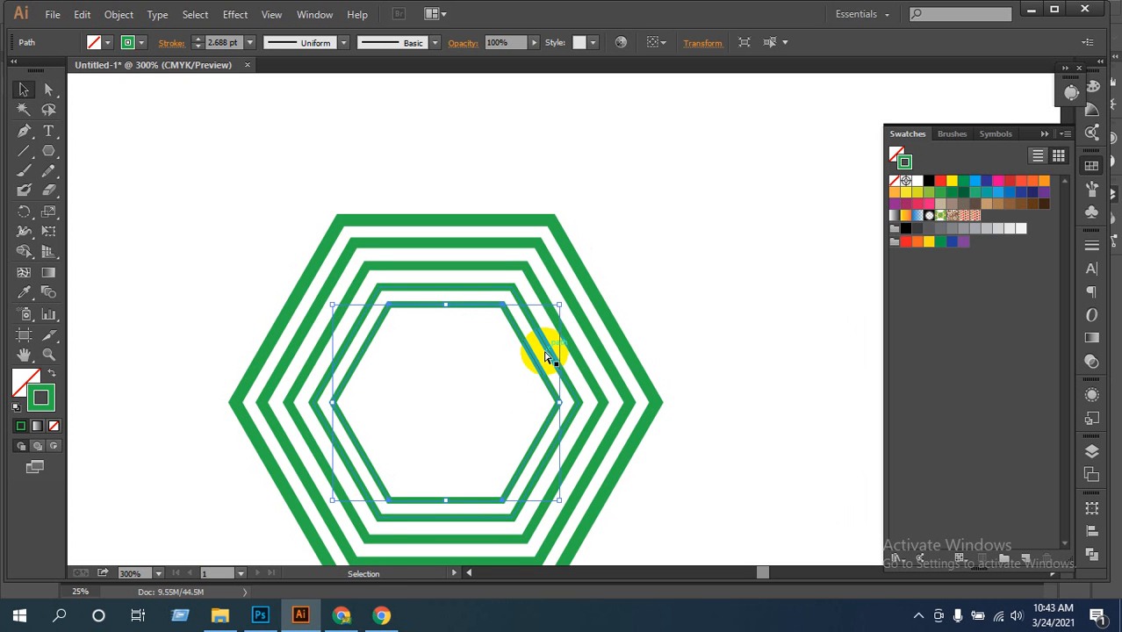
{"action": "left_click", "coordinate": [543, 357], "text": "shift"}
{"action": "left_click", "coordinate": [530, 369]}
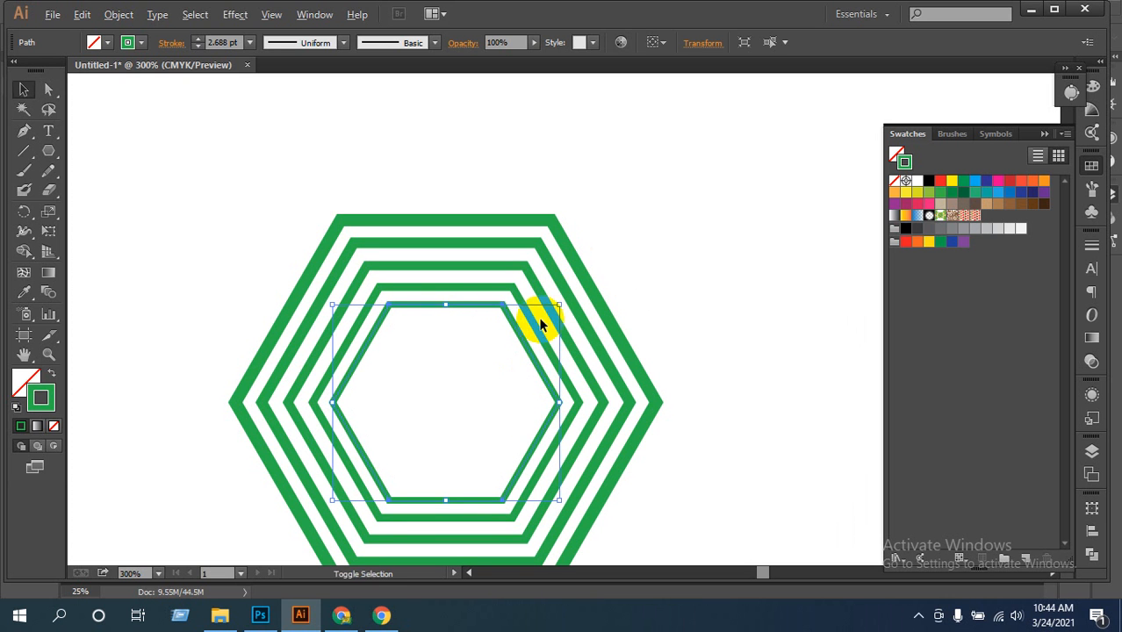
{"action": "mouse_move", "coordinate": [558, 304]}
{"action": "left_mouse_down"}
{"action": "mouse_move", "coordinate": [548, 303]}
{"action": "mouse_move", "coordinate": [544, 321]}
{"action": "left_mouse_up"}
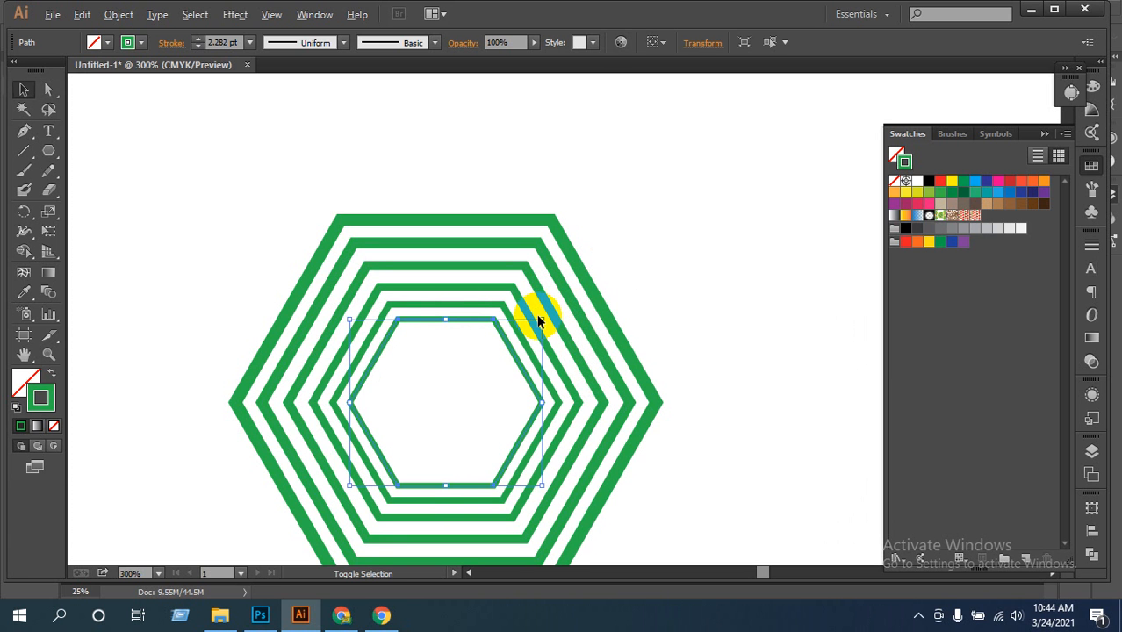
{"action": "left_click_drag", "start_coordinate": [542, 322], "coordinate": [518, 329]}
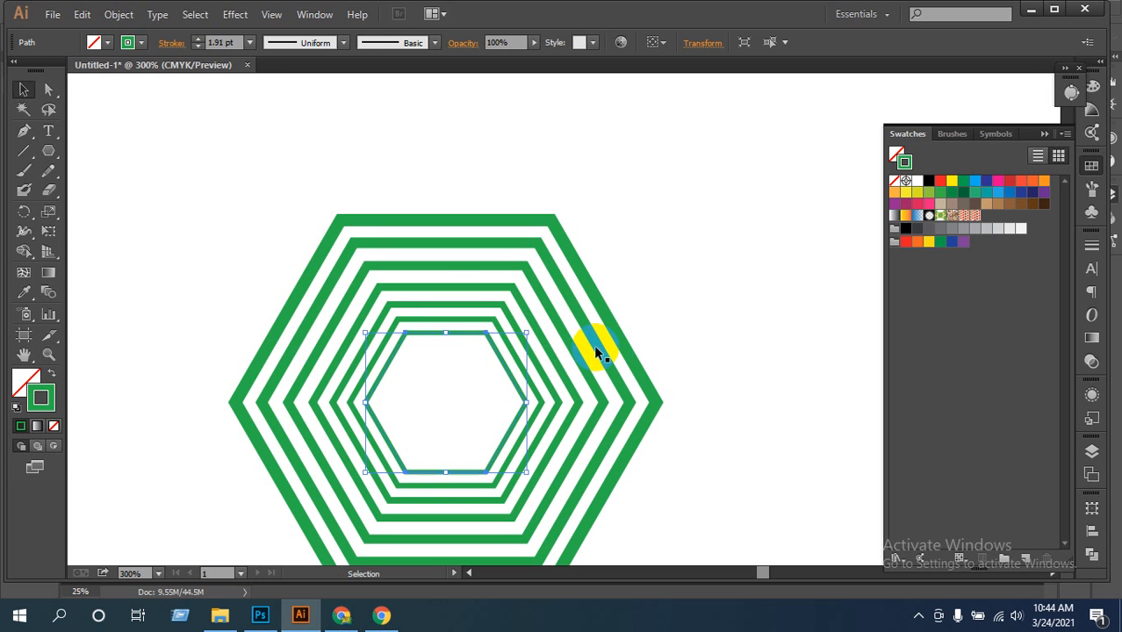
Duplicate the innermost hexagon in place, shrink the copy about its centre for one more ring, and deselect it
{"action": "left_click", "coordinate": [676, 289]}
{"action": "left_click_drag", "start_coordinate": [702, 390], "coordinate": [711, 250]}
{"action": "left_click", "coordinate": [505, 247]}
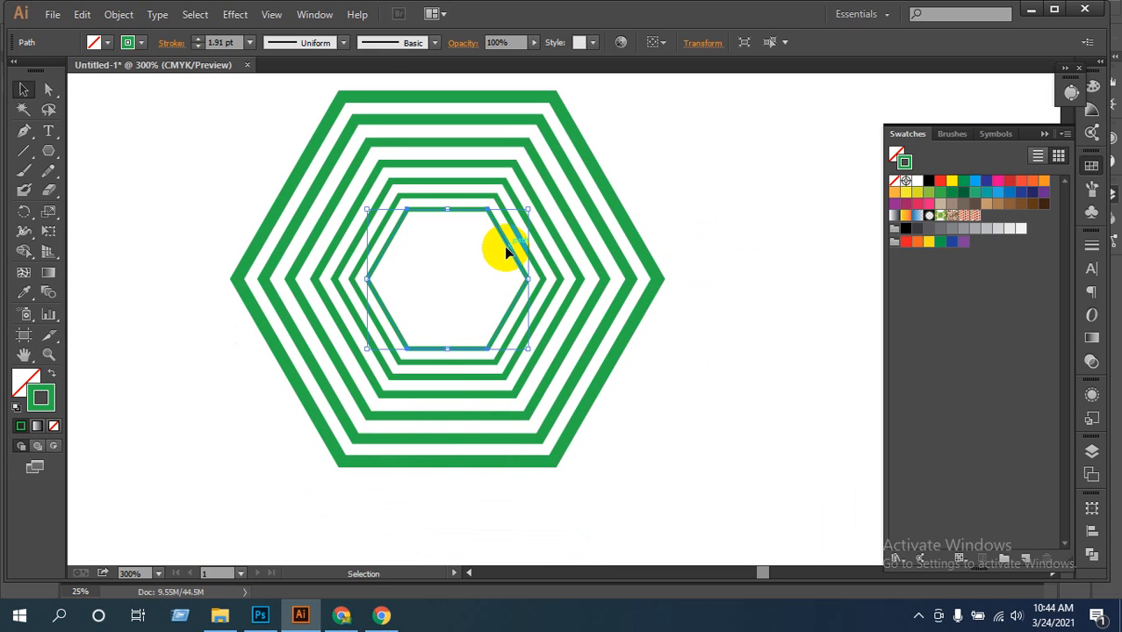
{"action": "key", "text": "v"}
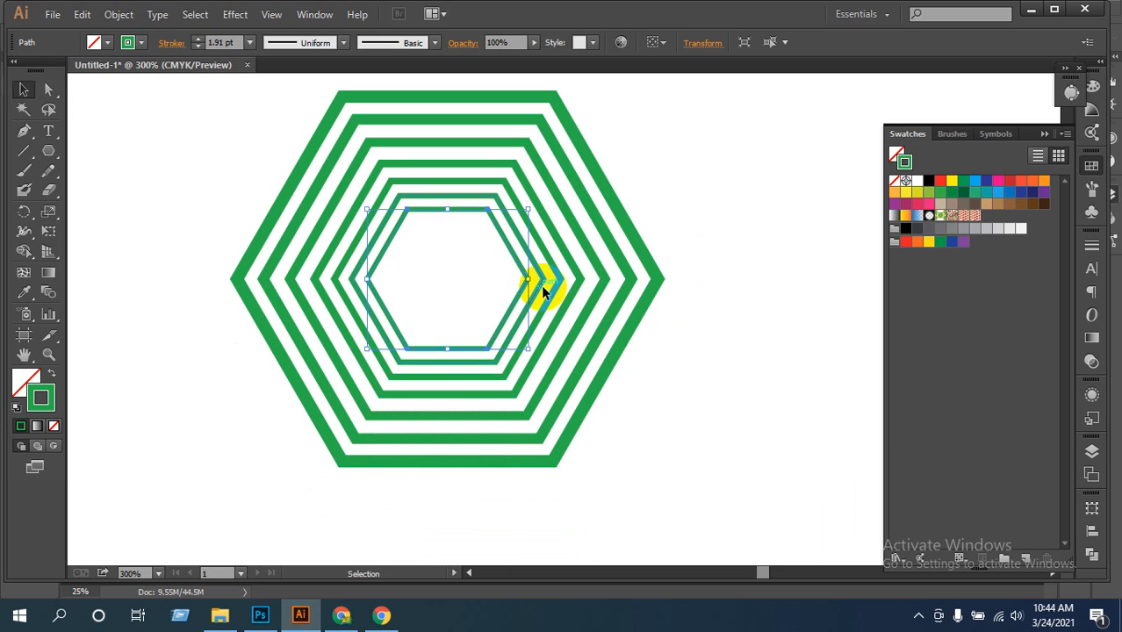
{"action": "left_click_drag", "start_coordinate": [528, 211], "coordinate": [509, 227]}
{"action": "left_click", "coordinate": [707, 246]}
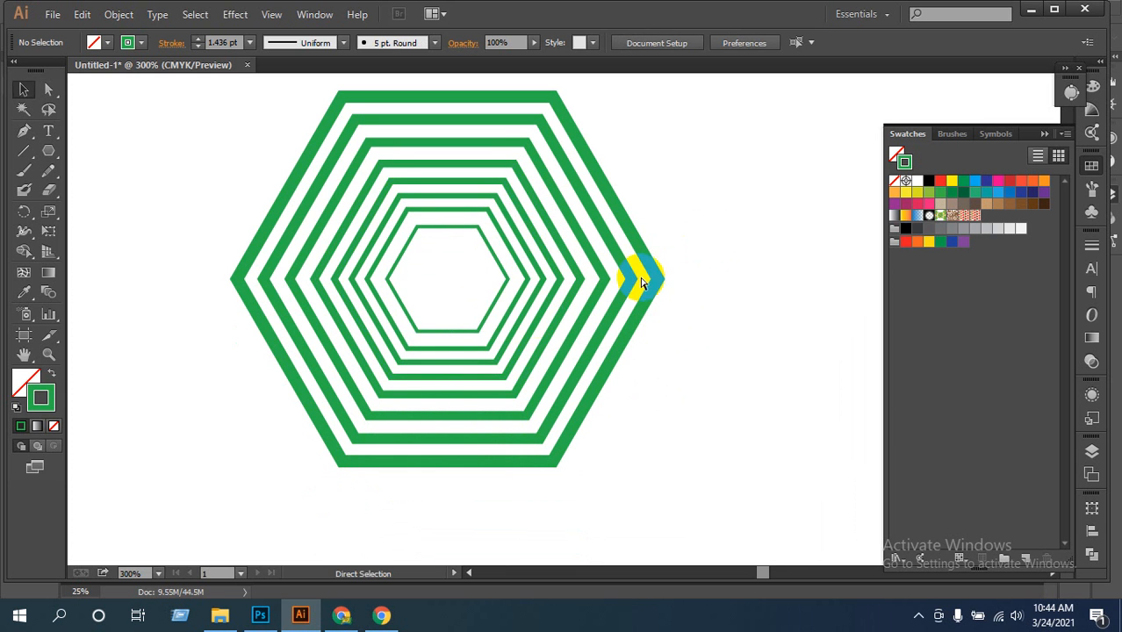
Add a smaller copy of the innermost hexagon and swap its fill and stroke to make a solid green centre
{"action": "key", "text": "ctrl+minus"}
{"action": "key", "text": "ctrl+minus"}
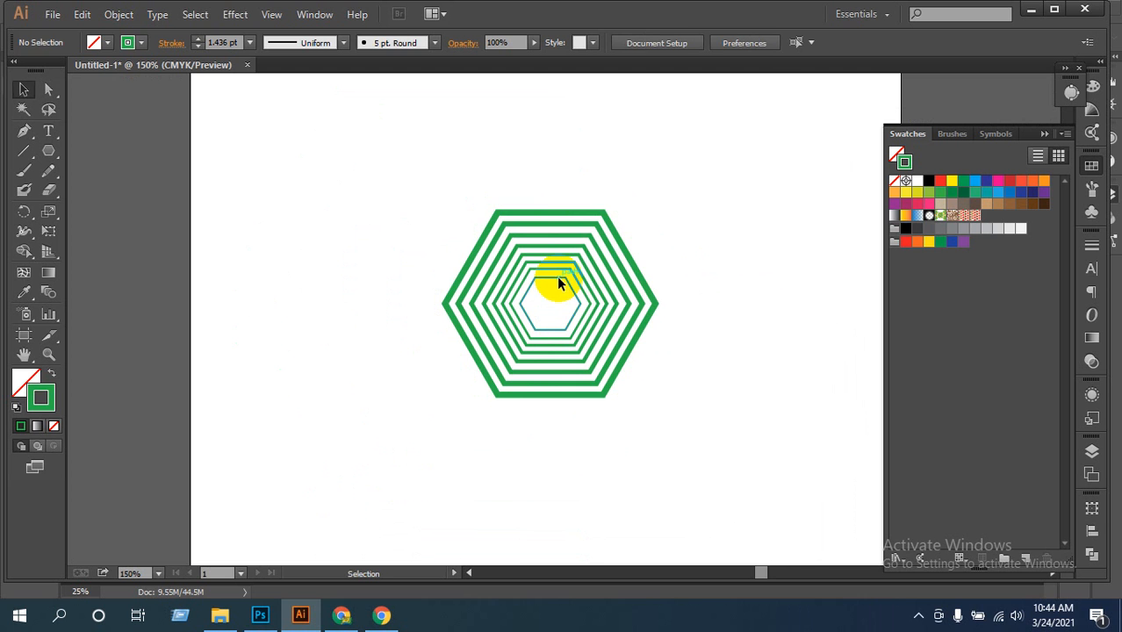
{"action": "left_click", "coordinate": [558, 282]}
{"action": "key", "text": "ctrl+c"}
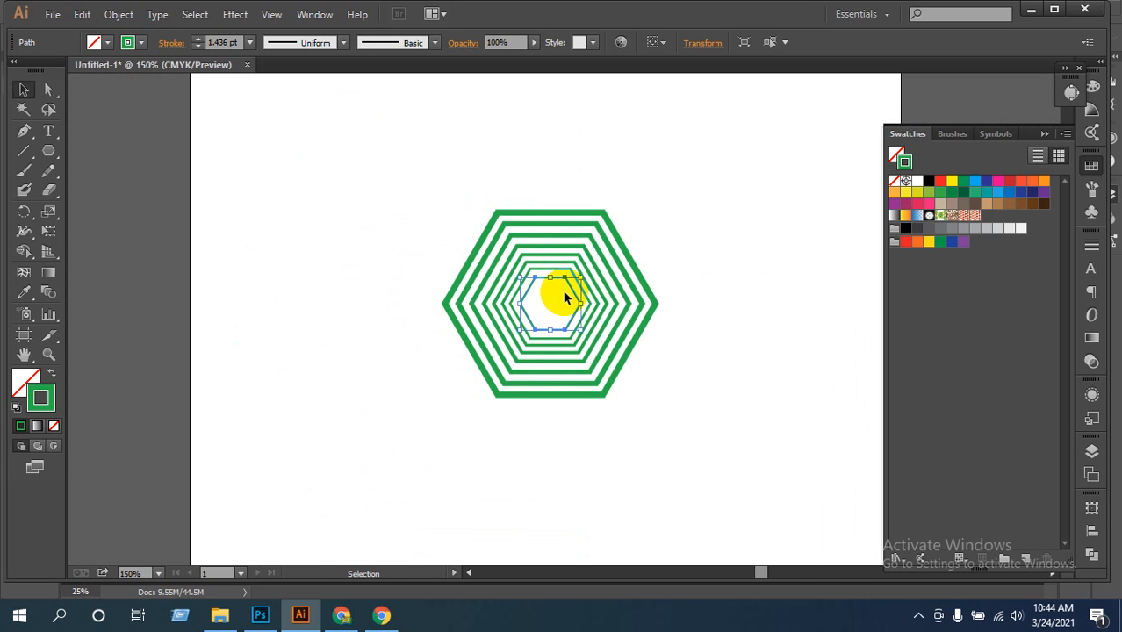
{"action": "left_click_drag", "start_coordinate": [579, 280], "coordinate": [572, 283]}
{"action": "left_click", "coordinate": [24, 387]}
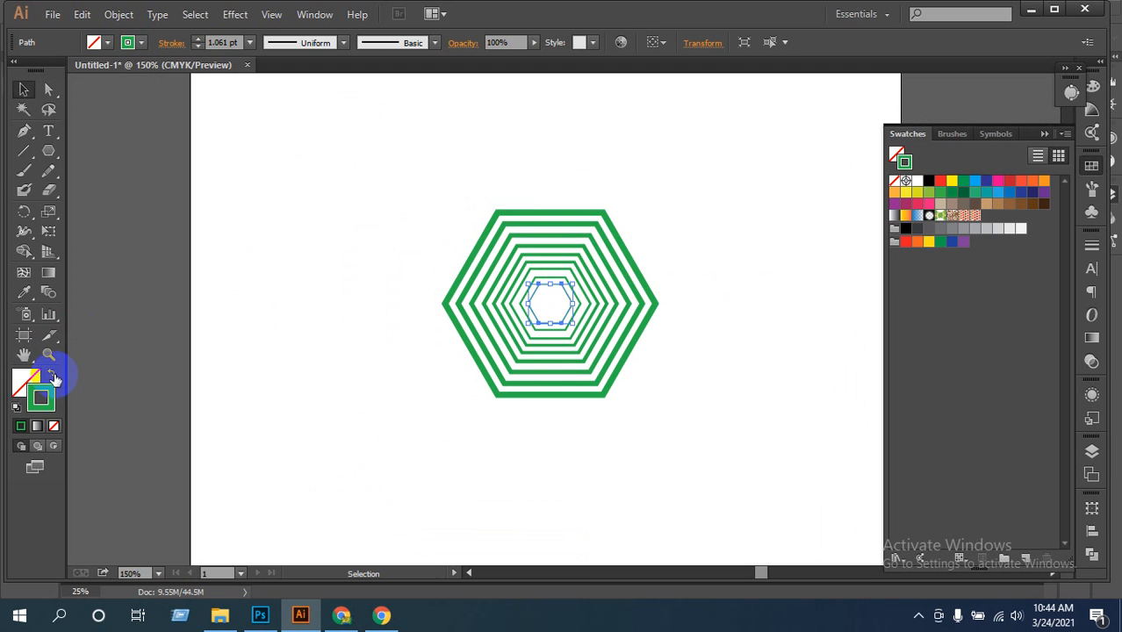
{"action": "left_click", "coordinate": [51, 373]}
Select all the concentric hexagons and make a new pattern from them
{"action": "left_click", "coordinate": [22, 90]}
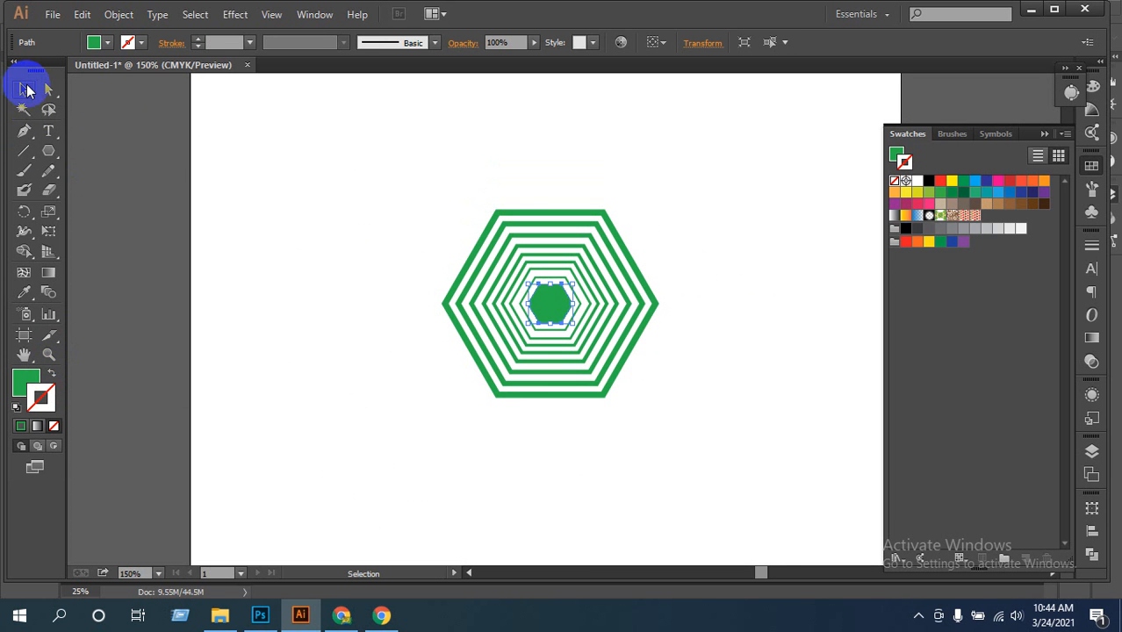
{"action": "left_click_drag", "start_coordinate": [402, 163], "coordinate": [709, 540]}
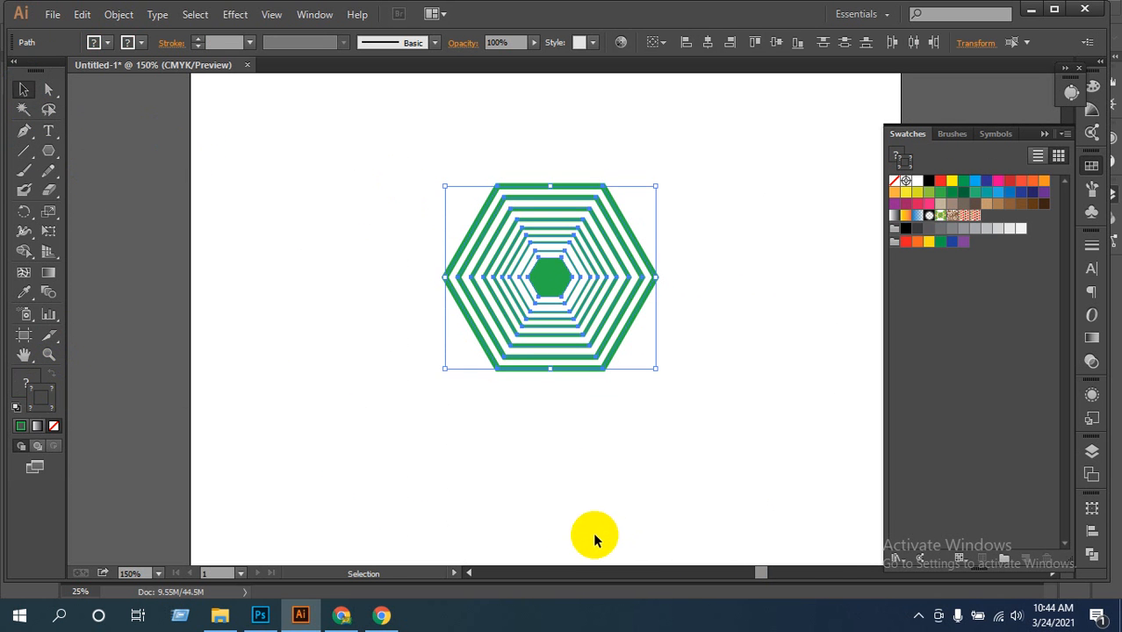
{"action": "left_click", "coordinate": [117, 14]}
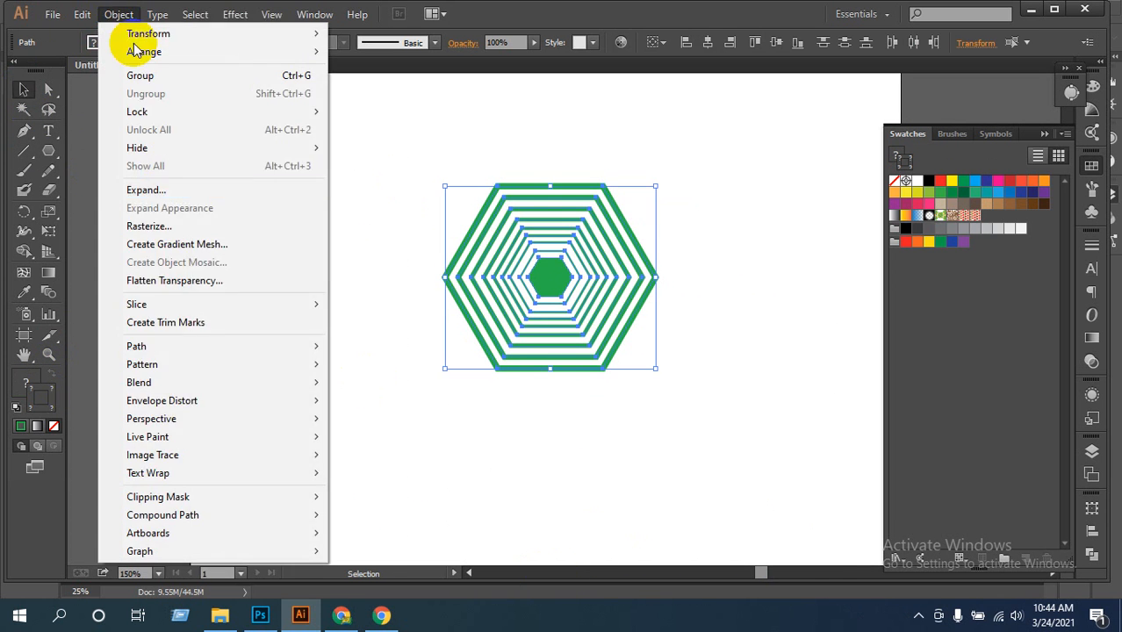
{"action": "mouse_move", "coordinate": [232, 371]}
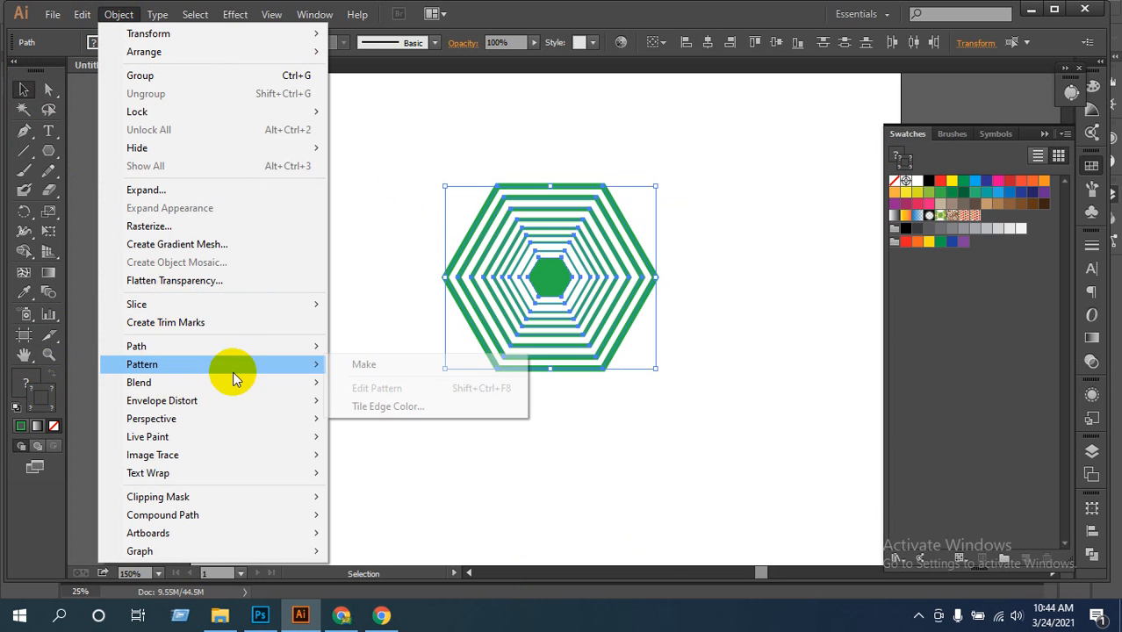
{"action": "left_click", "coordinate": [388, 368]}
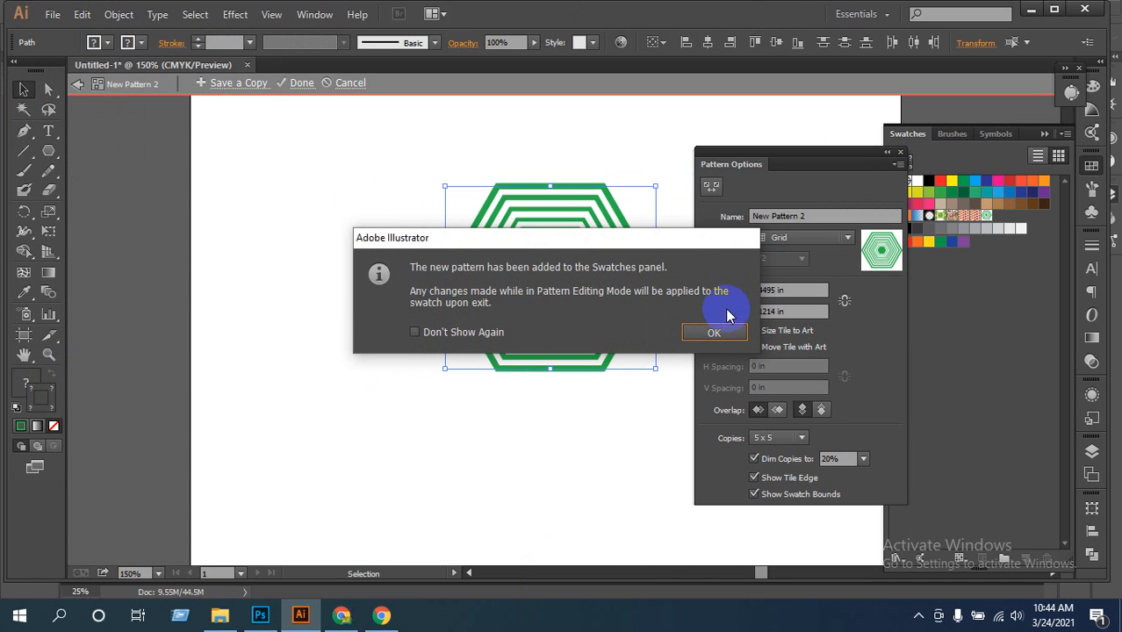
{"action": "left_click", "coordinate": [716, 334]}
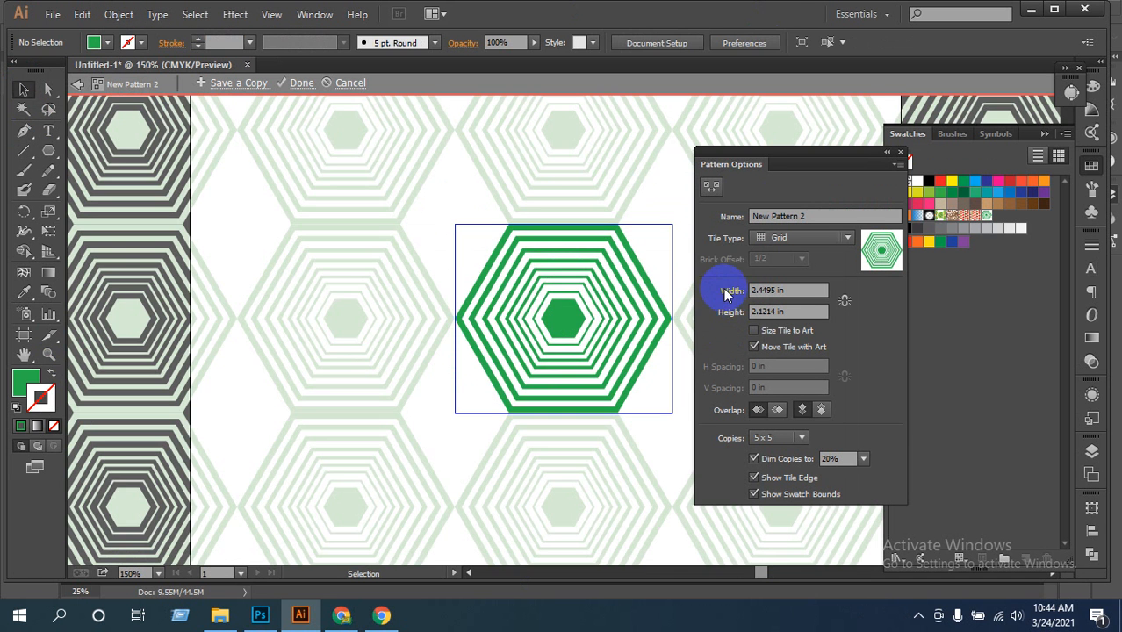
Dim the pattern copies to 50%, try the Brick by Row and Brick by Column tile types, and choose Hex by Column
{"action": "left_click", "coordinate": [863, 459]}
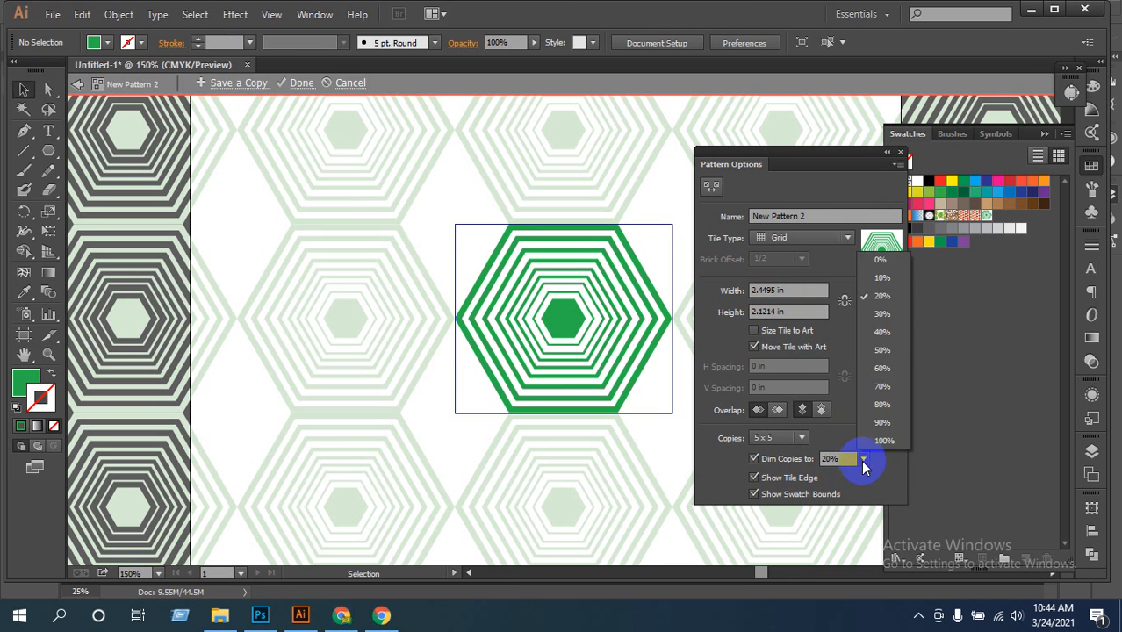
{"action": "left_click", "coordinate": [880, 359]}
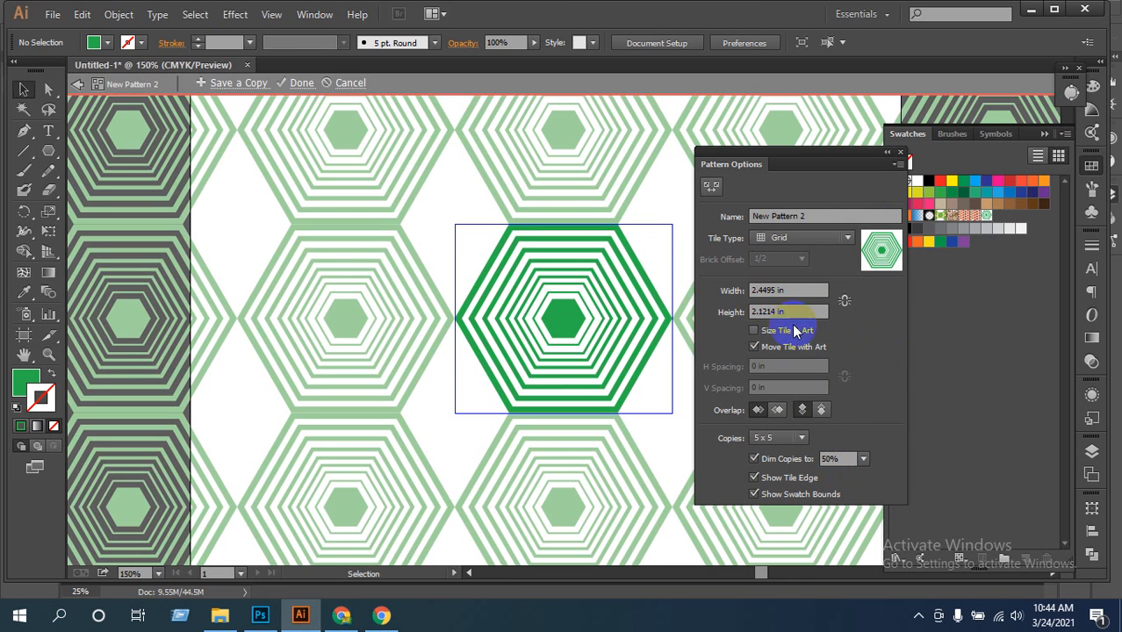
{"action": "left_click", "coordinate": [789, 239]}
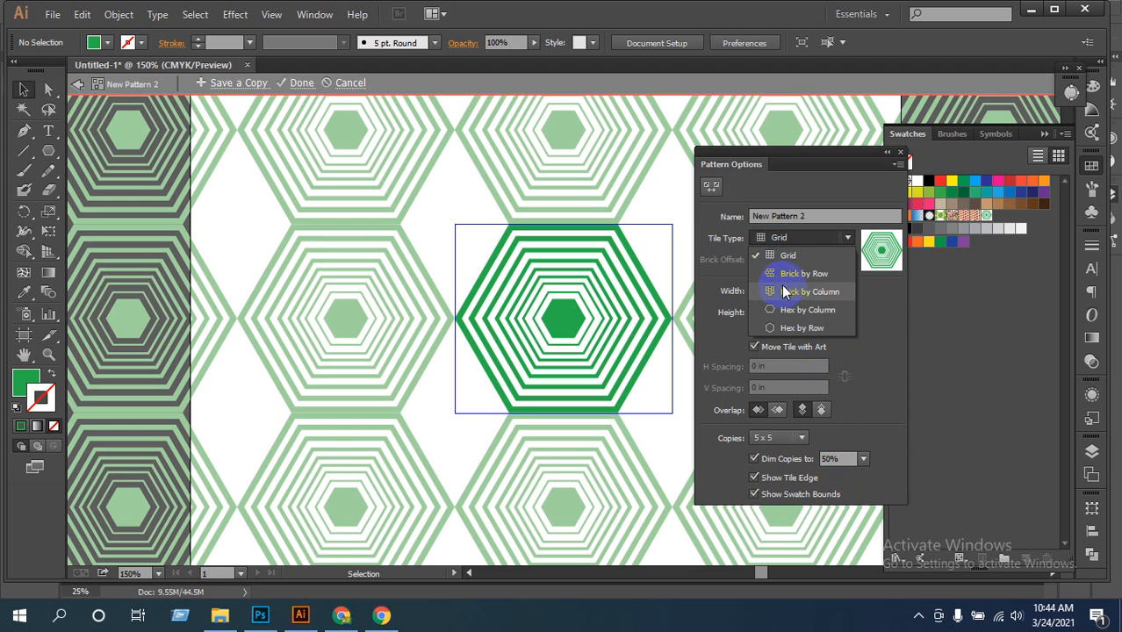
{"action": "left_click", "coordinate": [788, 276]}
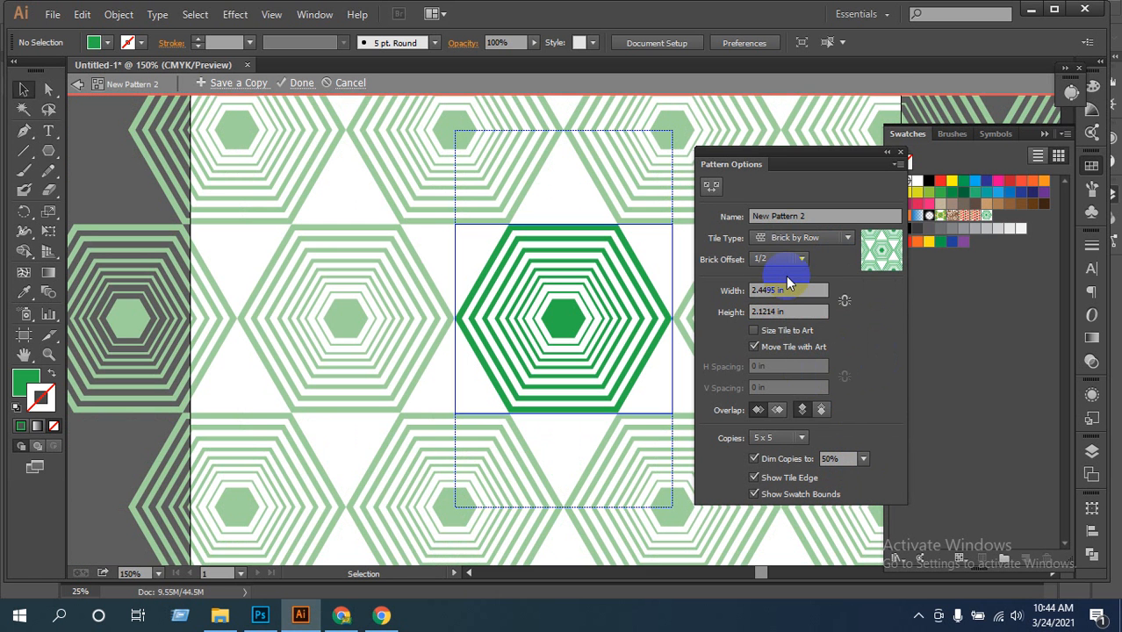
{"action": "left_click", "coordinate": [799, 246]}
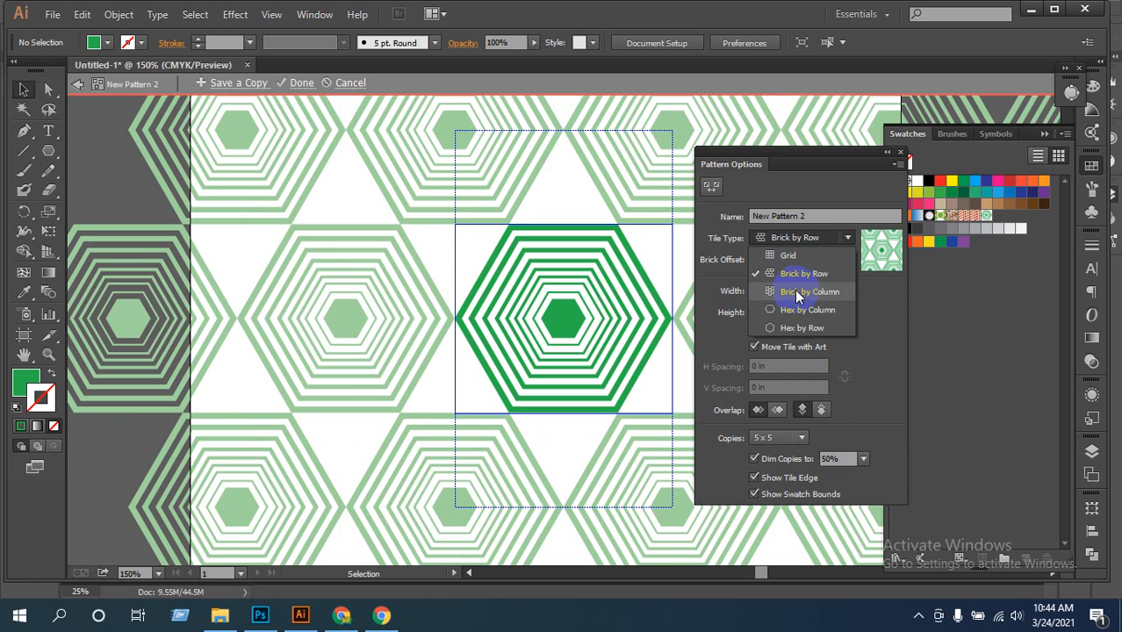
{"action": "left_click", "coordinate": [795, 273]}
{"action": "left_click", "coordinate": [807, 242]}
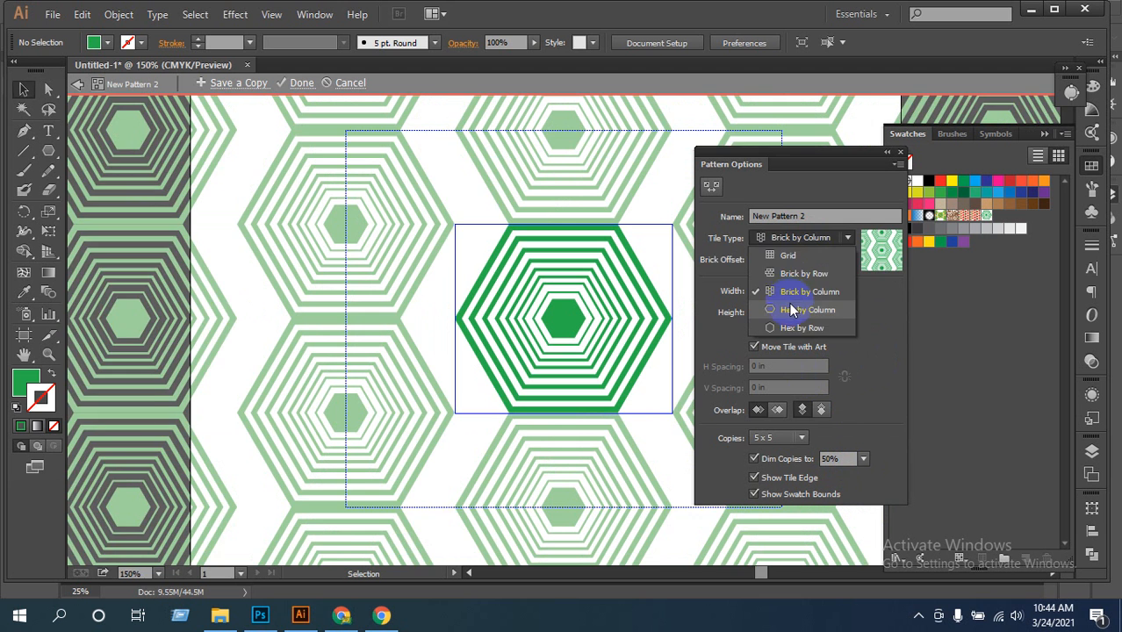
{"action": "left_click", "coordinate": [792, 307]}
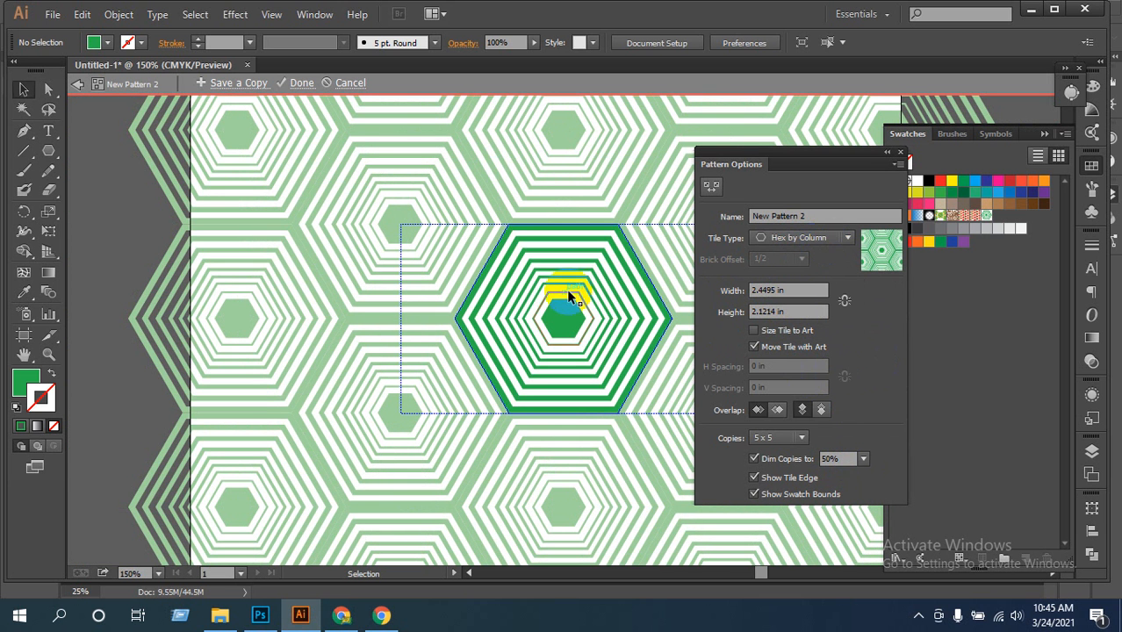
{"action": "scroll", "coordinate": [563, 313], "scroll_direction": "down", "scroll_amount": 2}
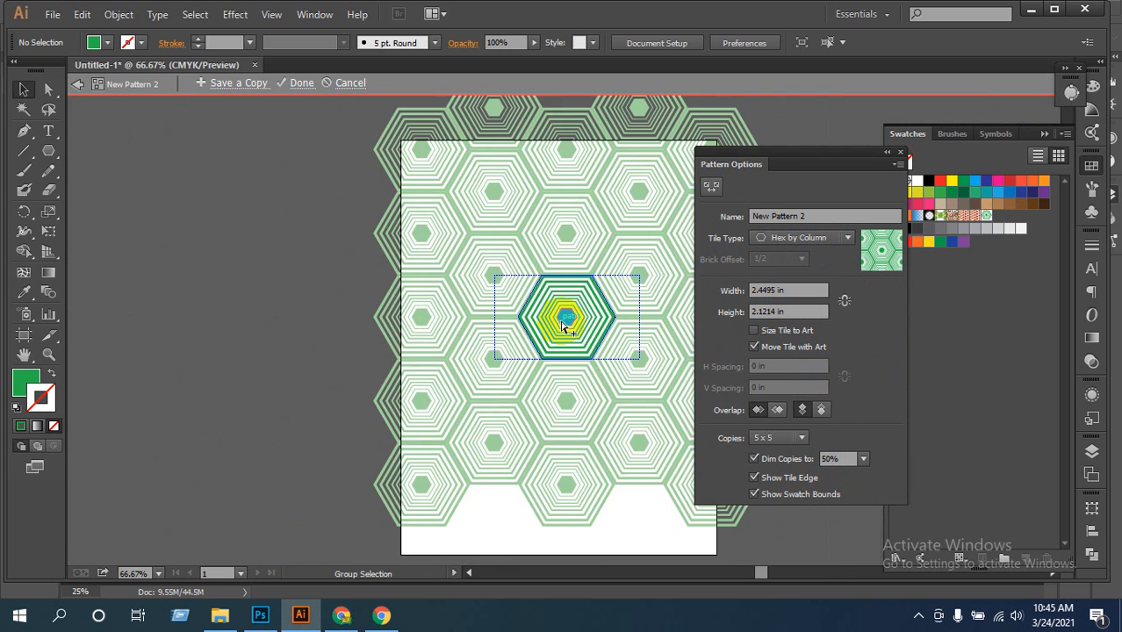
{"action": "left_click_drag", "start_coordinate": [575, 329], "coordinate": [420, 344]}
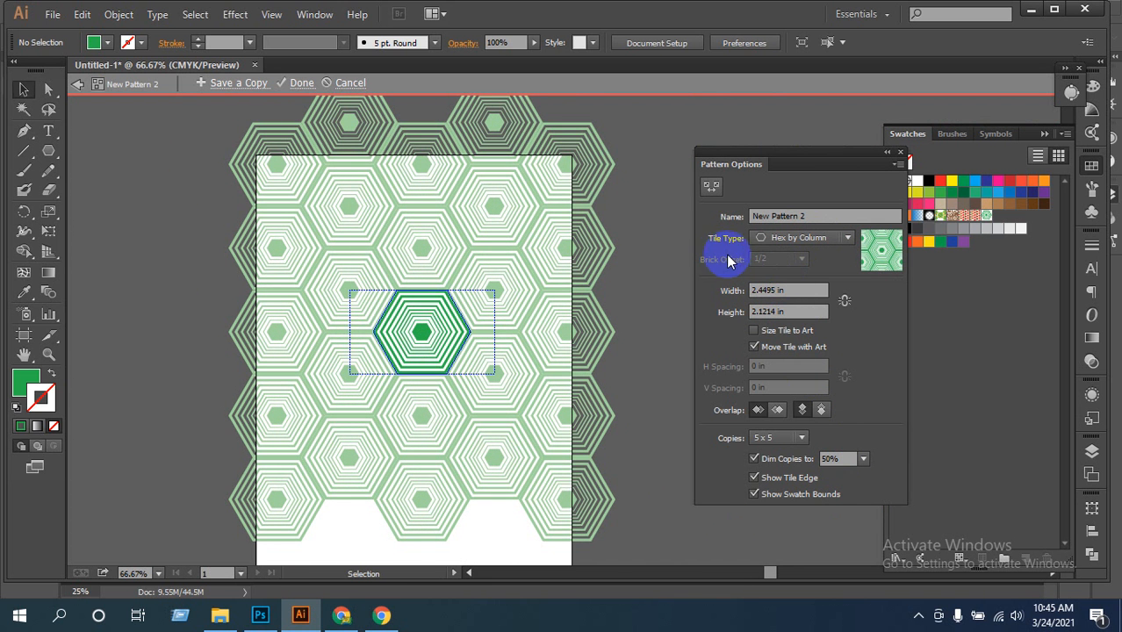
{"action": "left_click", "coordinate": [445, 335]}
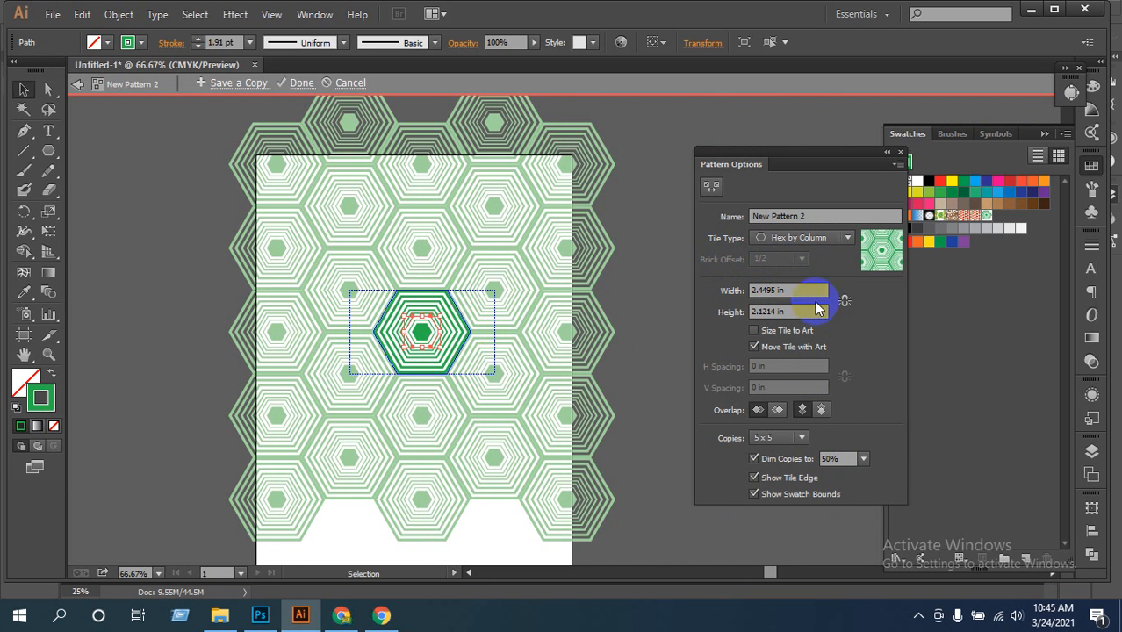
{"action": "left_click_drag", "start_coordinate": [356, 265], "coordinate": [501, 372]}
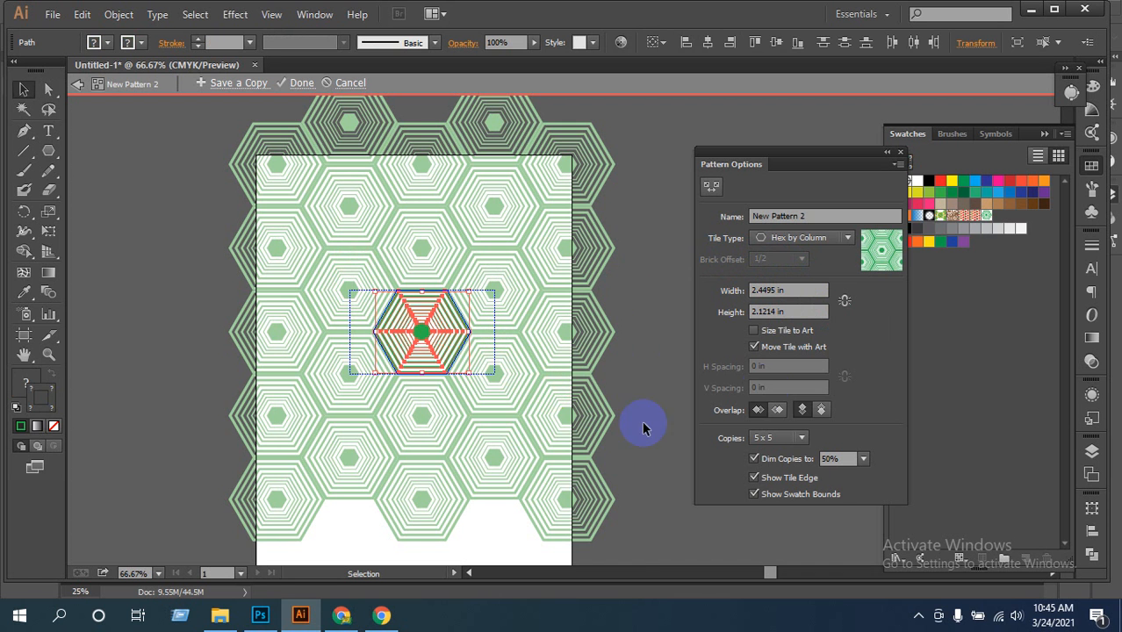
{"action": "left_click", "coordinate": [648, 399]}
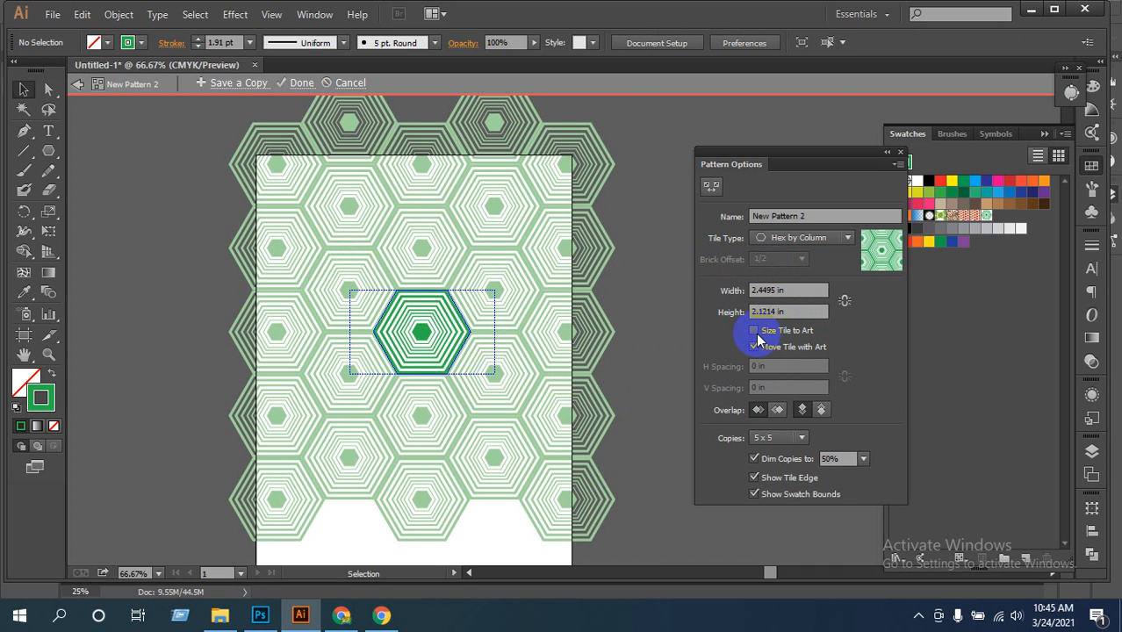
Try tile widths of 3 in and 2 in for the hexagon pattern
{"action": "left_click", "coordinate": [789, 290]}
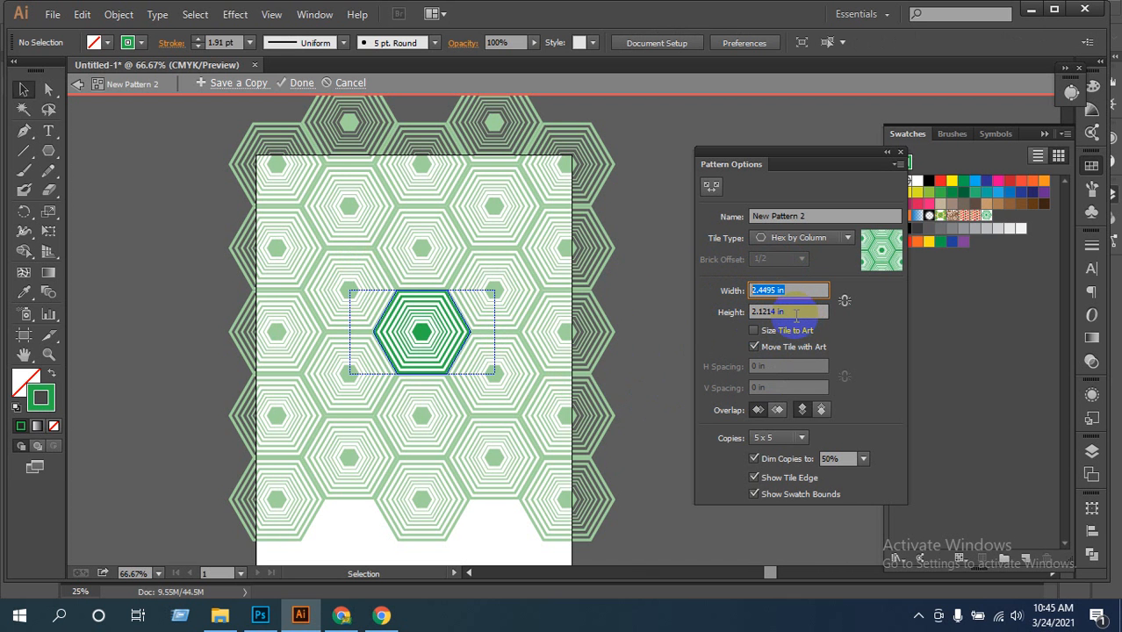
{"action": "left_click", "coordinate": [801, 313]}
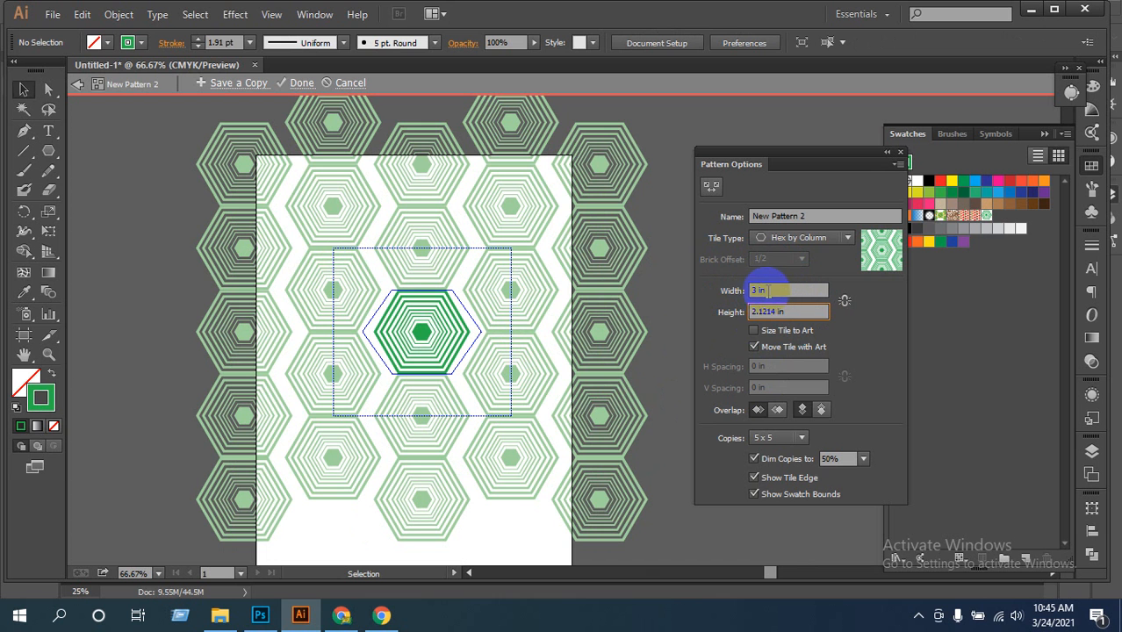
{"action": "left_click", "coordinate": [776, 290]}
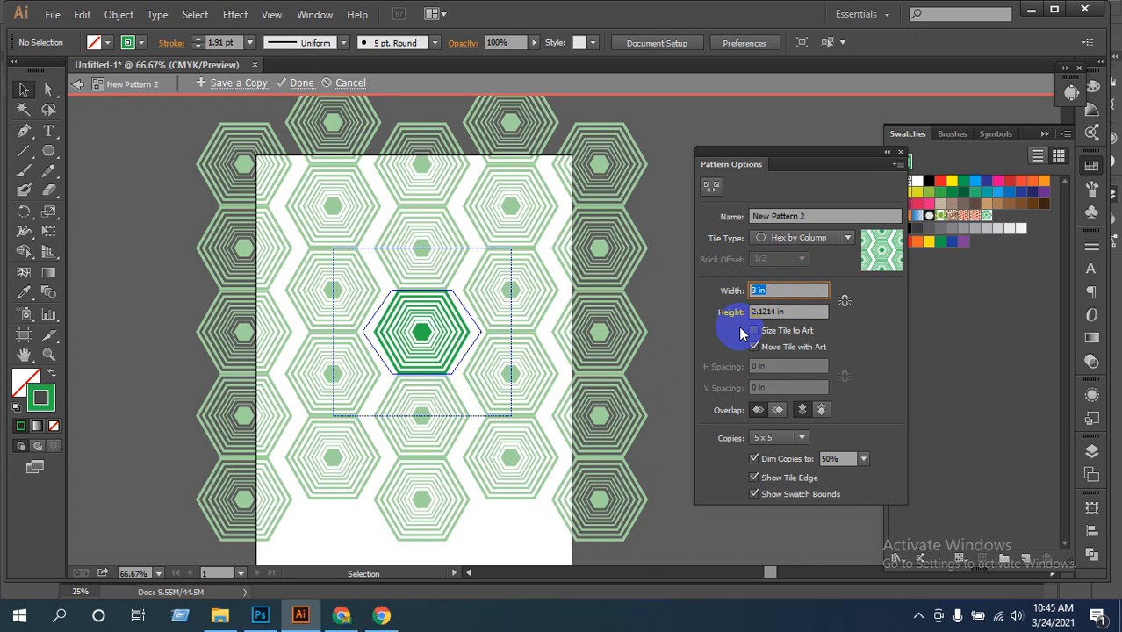
{"action": "type", "text": "2"}
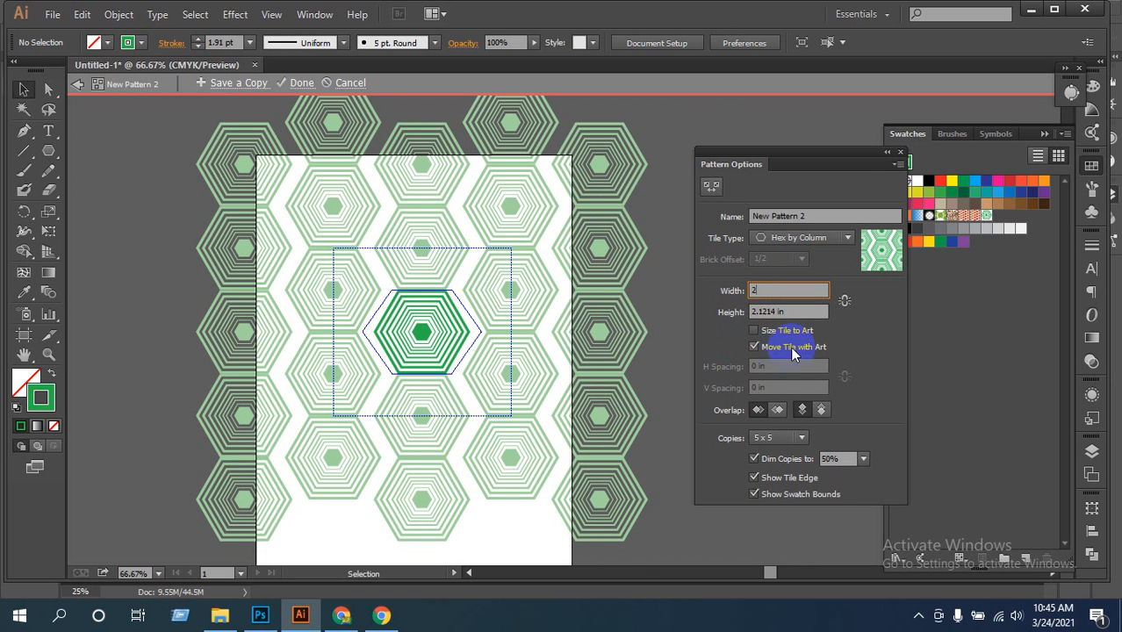
{"action": "left_click", "coordinate": [841, 334]}
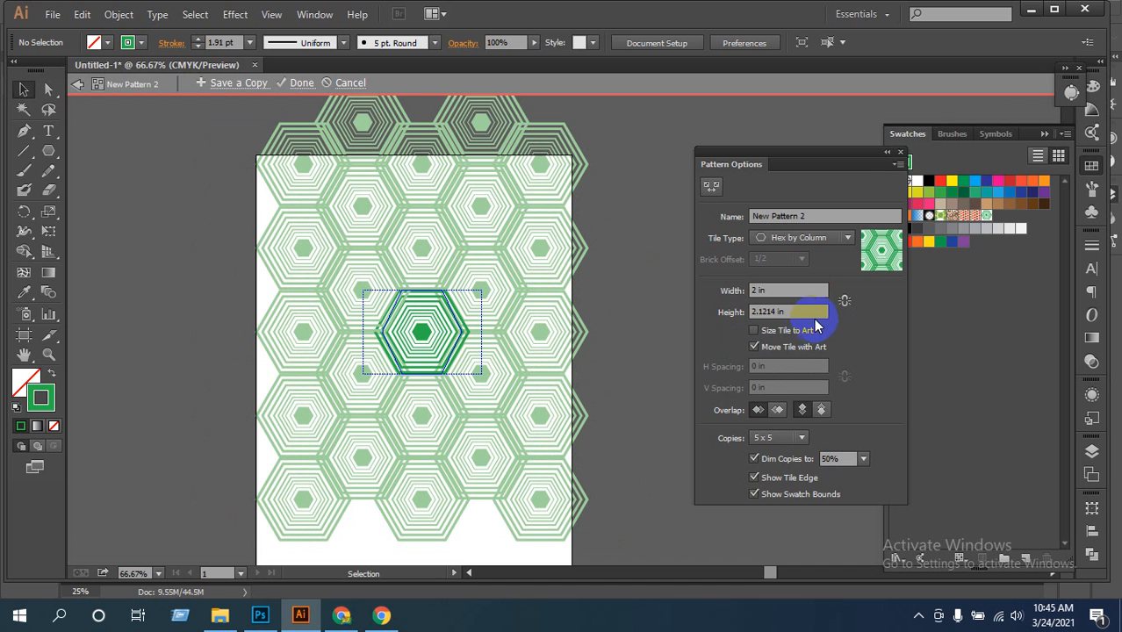
Try a tile width and height of 1 in each, and undo the height change
{"action": "left_click", "coordinate": [776, 295]}
{"action": "type", "text": "1"}
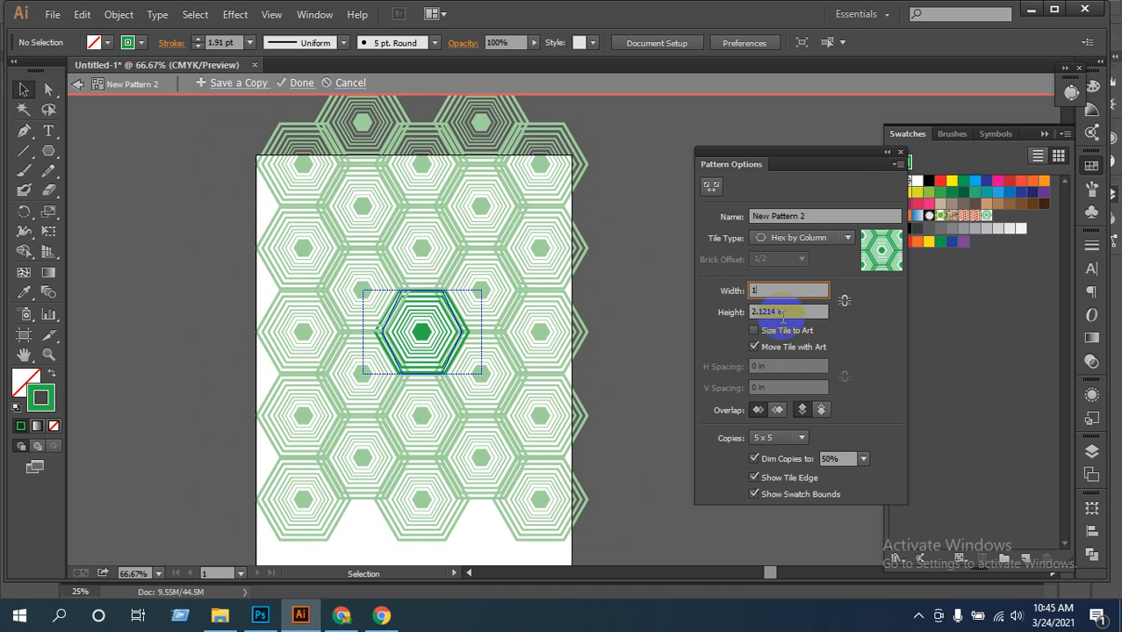
{"action": "left_click", "coordinate": [787, 312]}
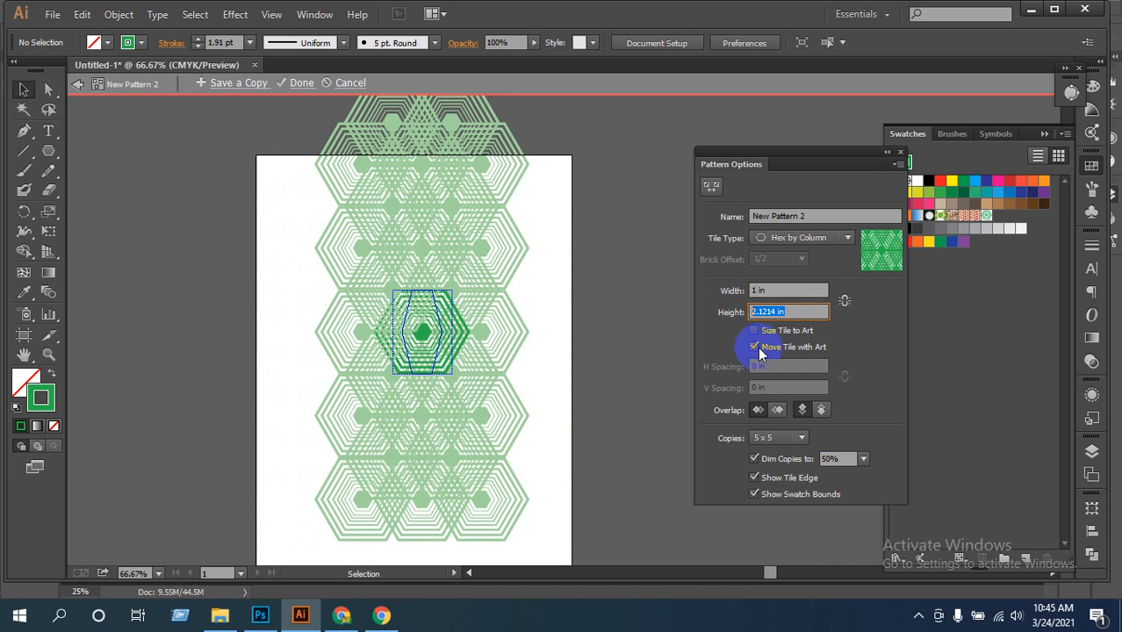
{"action": "type", "text": "2"}
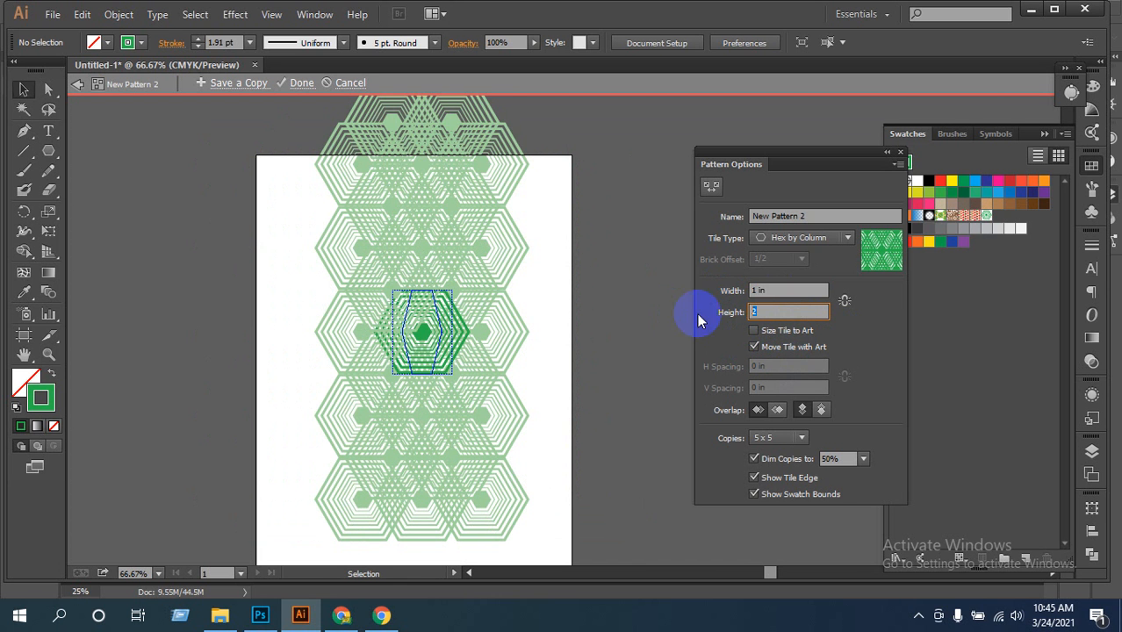
{"action": "type", "text": "1"}
{"action": "left_click", "coordinate": [860, 342]}
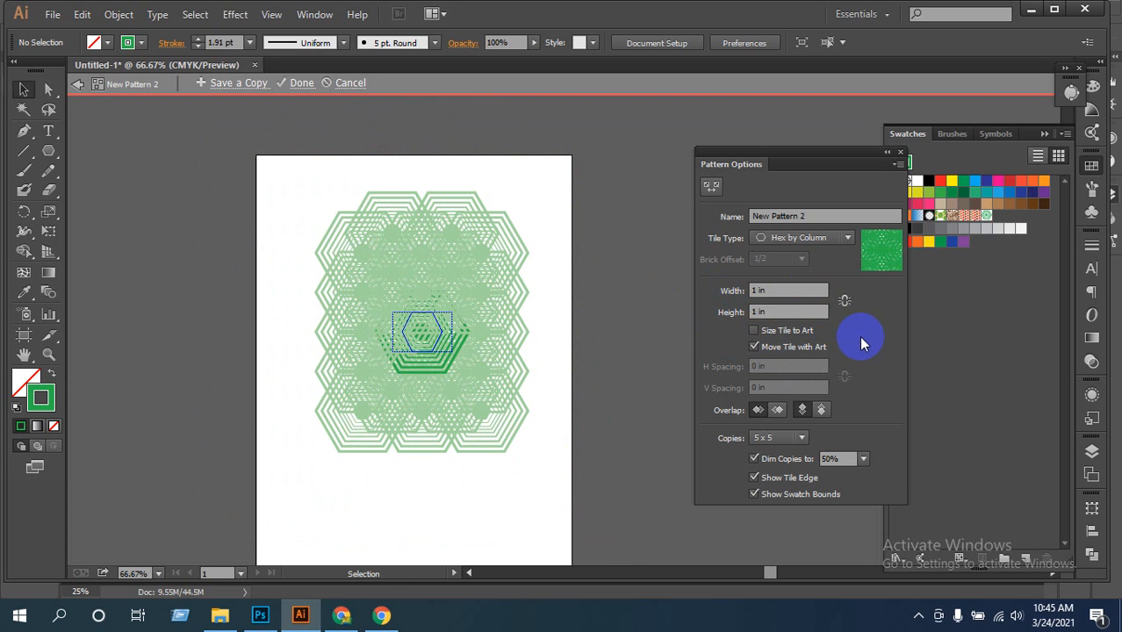
{"action": "key", "text": "ctrl+z"}
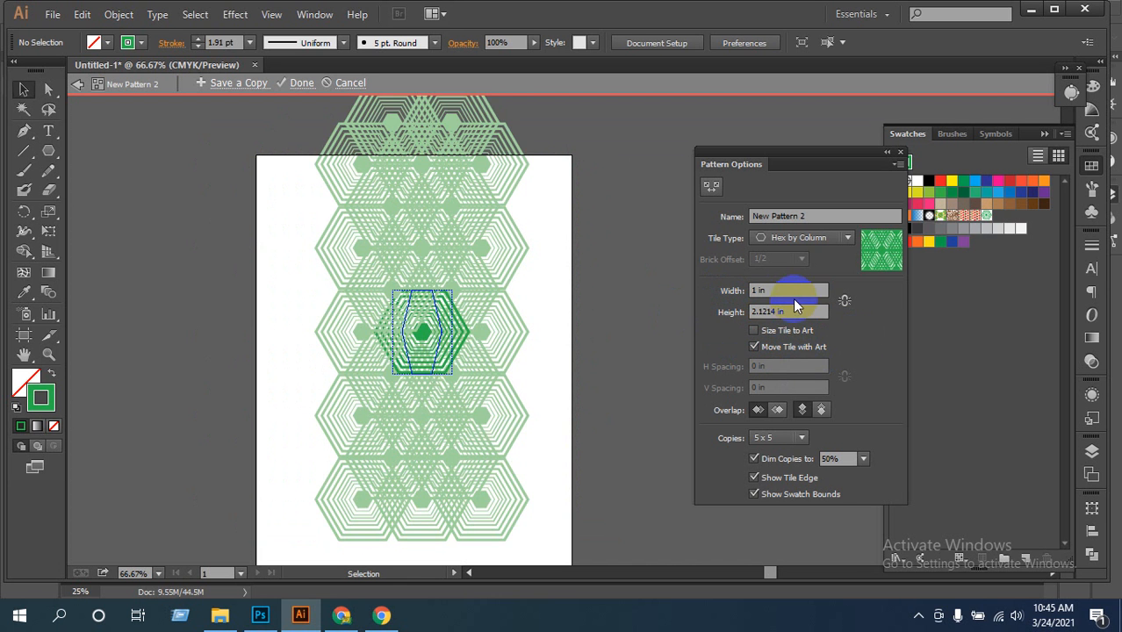
Set both the tile width and the tile height to 2 in
{"action": "left_click_drag", "start_coordinate": [792, 297], "coordinate": [712, 299]}
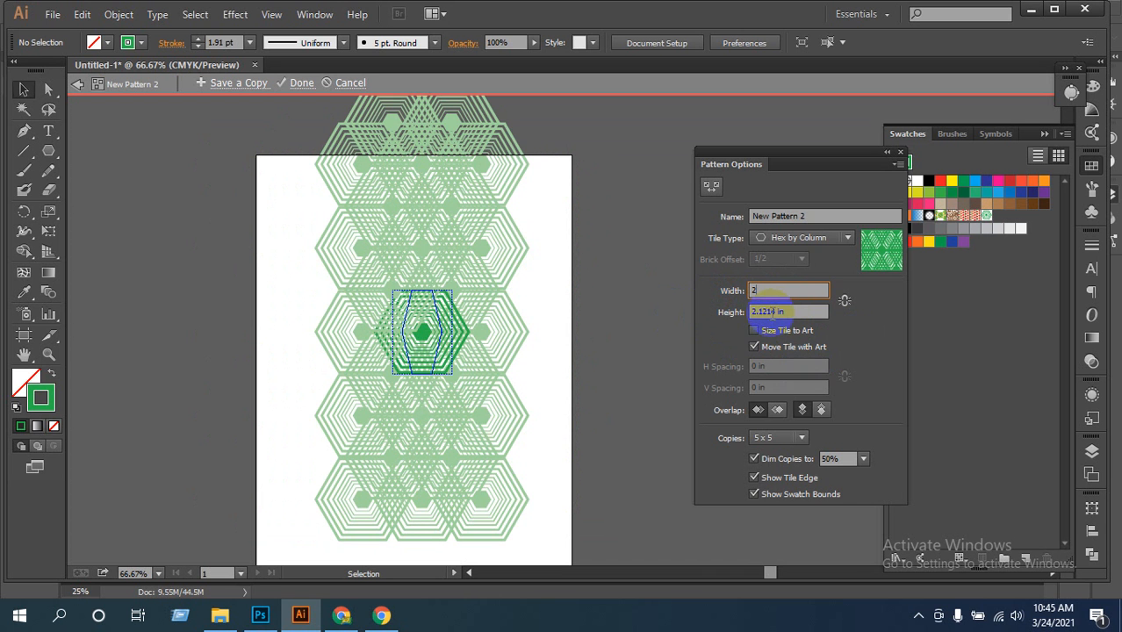
{"action": "left_click_drag", "start_coordinate": [785, 312], "coordinate": [747, 342]}
{"action": "type", "text": "2"}
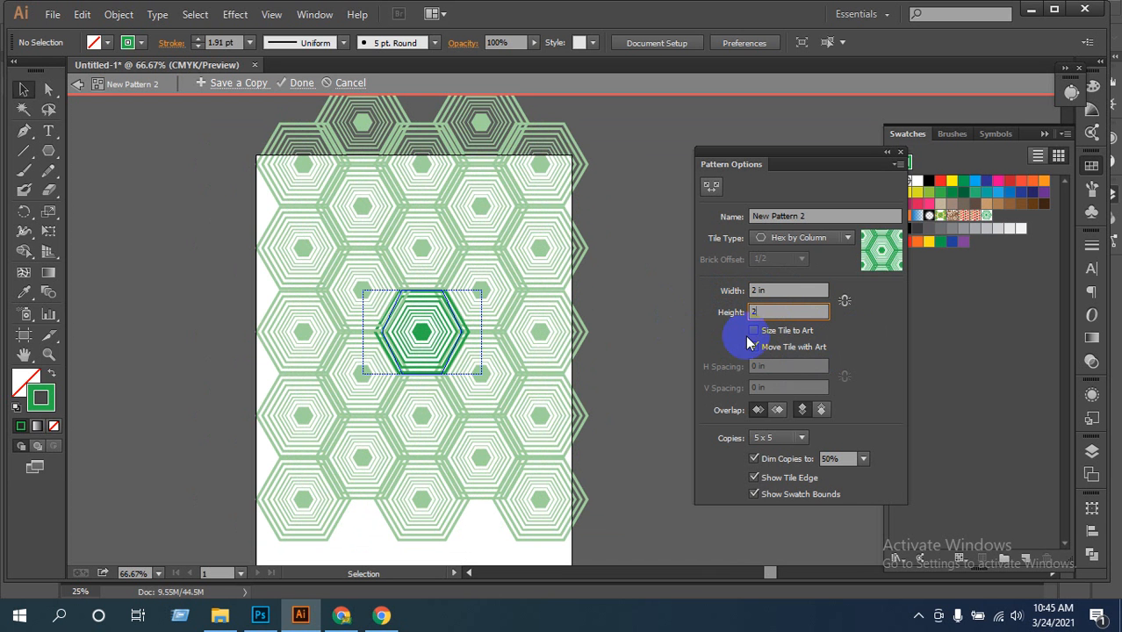
Set the tile overlap to Right in Front and Bottom in Front, and size the tile to the art
{"action": "left_click", "coordinate": [780, 414]}
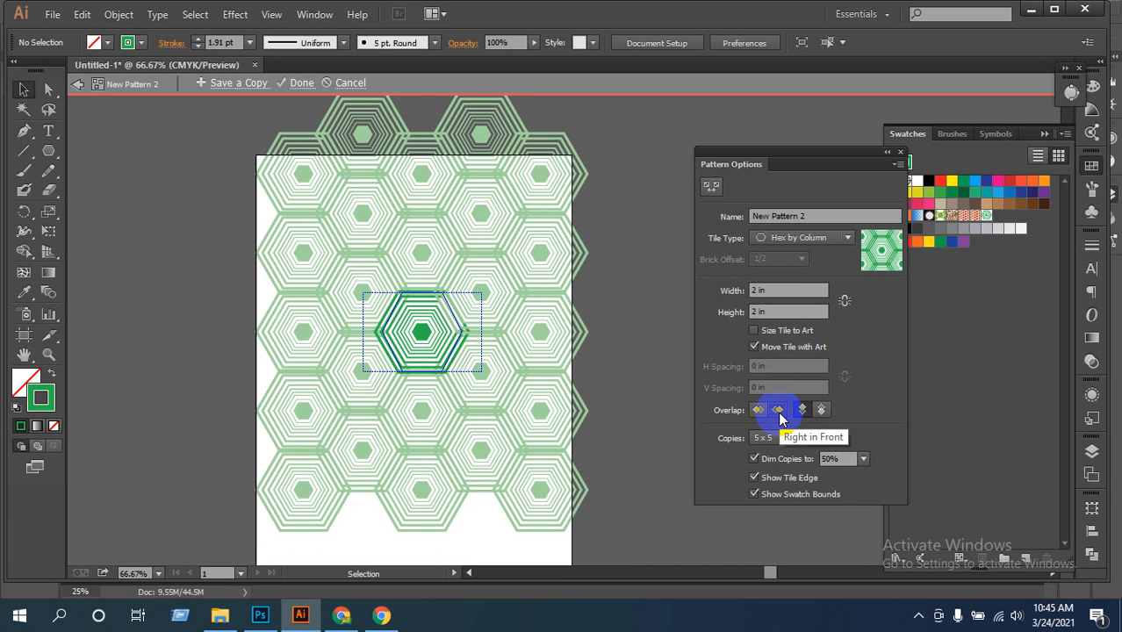
{"action": "left_click", "coordinate": [826, 413]}
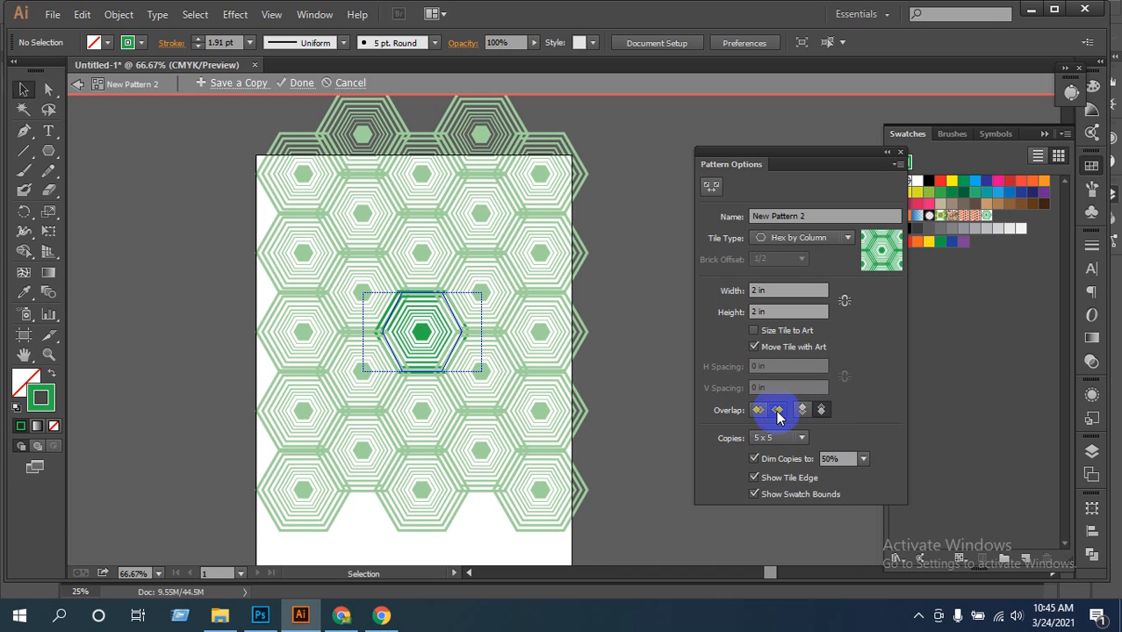
{"action": "left_click", "coordinate": [754, 330]}
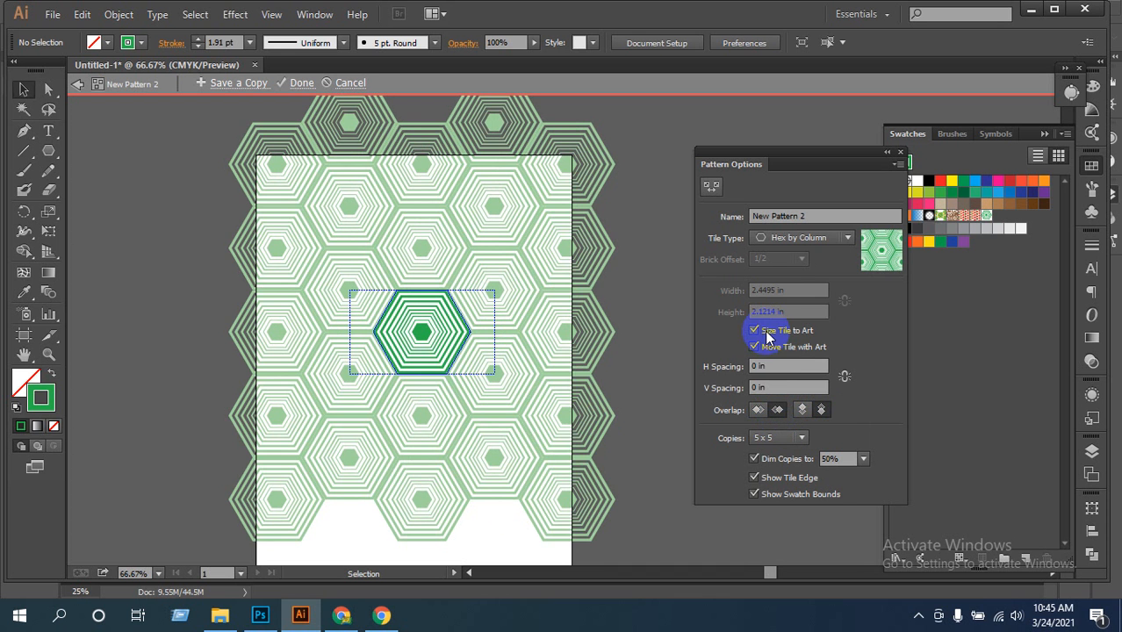
Try a horizontal spacing of 3 in, and set both the horizontal and vertical tile spacing to 0.09 in
{"action": "left_click", "coordinate": [787, 367]}
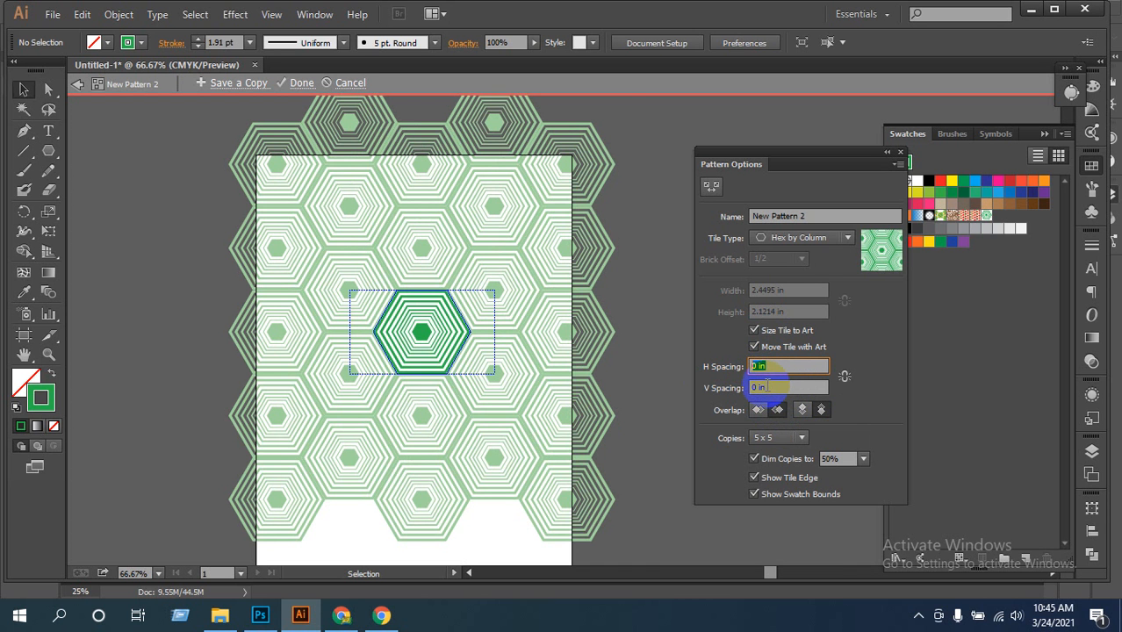
{"action": "key", "text": "Return"}
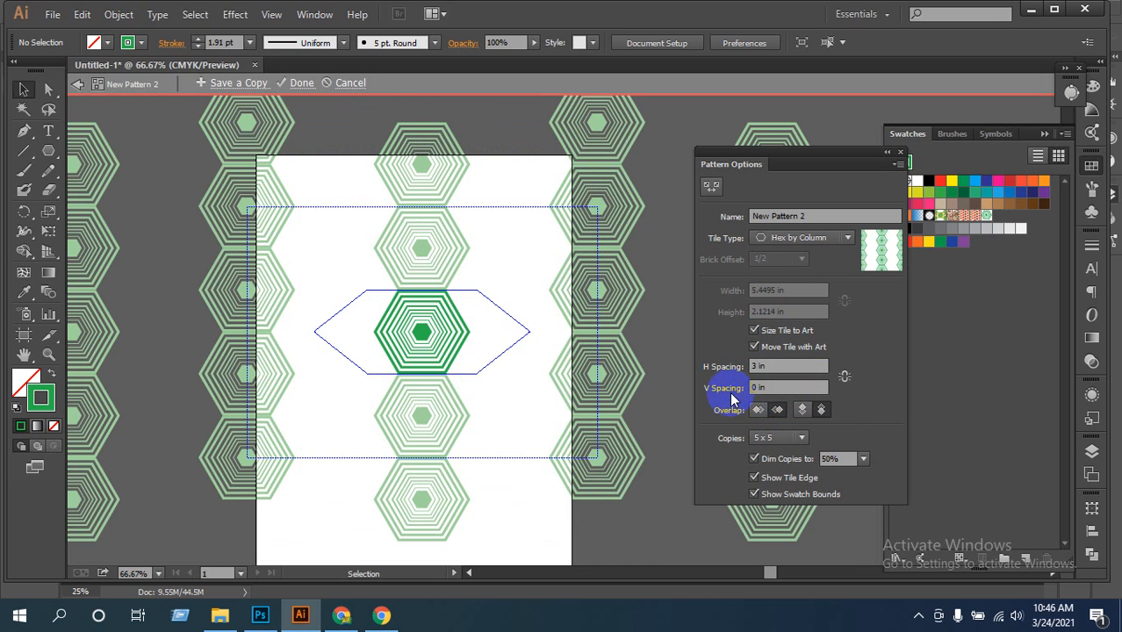
{"action": "left_click_drag", "start_coordinate": [775, 366], "coordinate": [740, 372]}
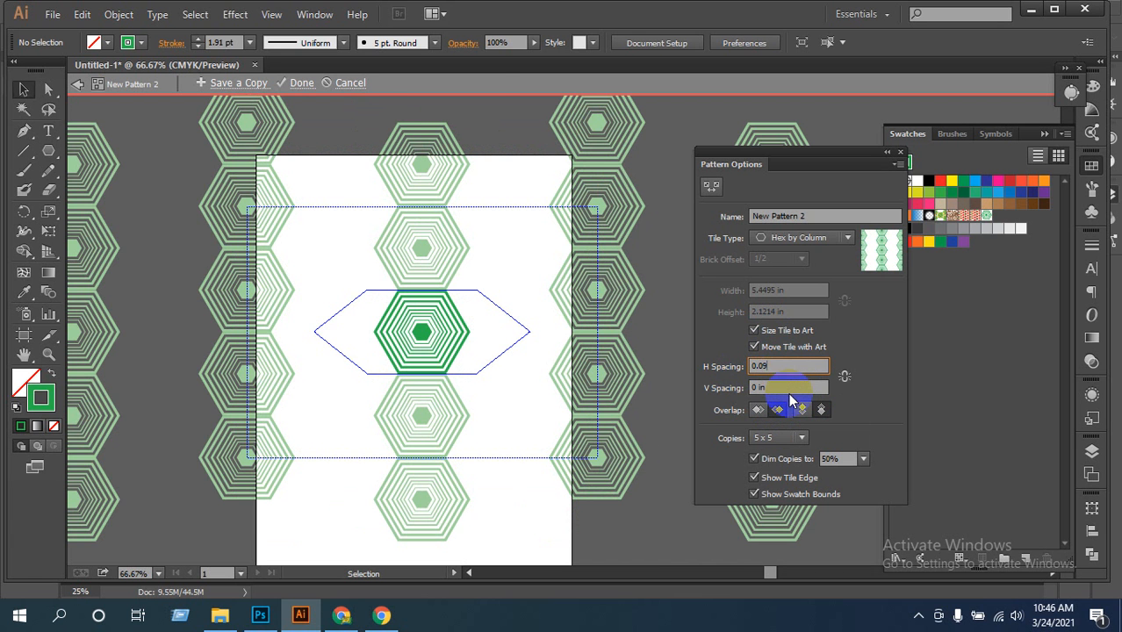
{"action": "key", "text": "Return"}
{"action": "left_click", "coordinate": [786, 387]}
{"action": "left_click_drag", "start_coordinate": [790, 386], "coordinate": [716, 384]}
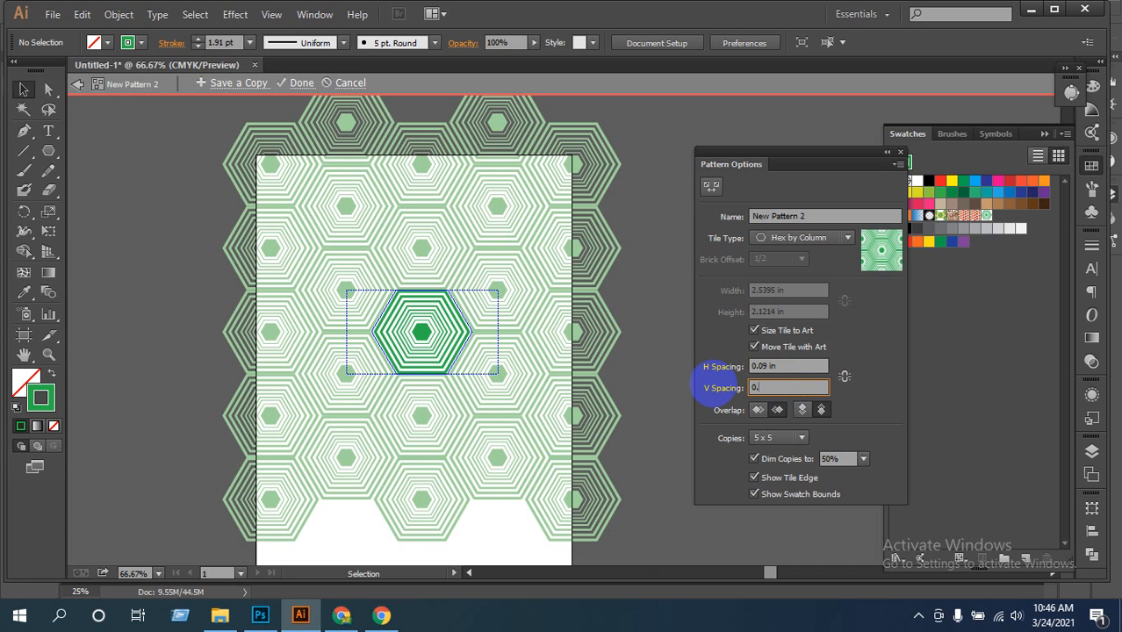
{"action": "left_click", "coordinate": [641, 488]}
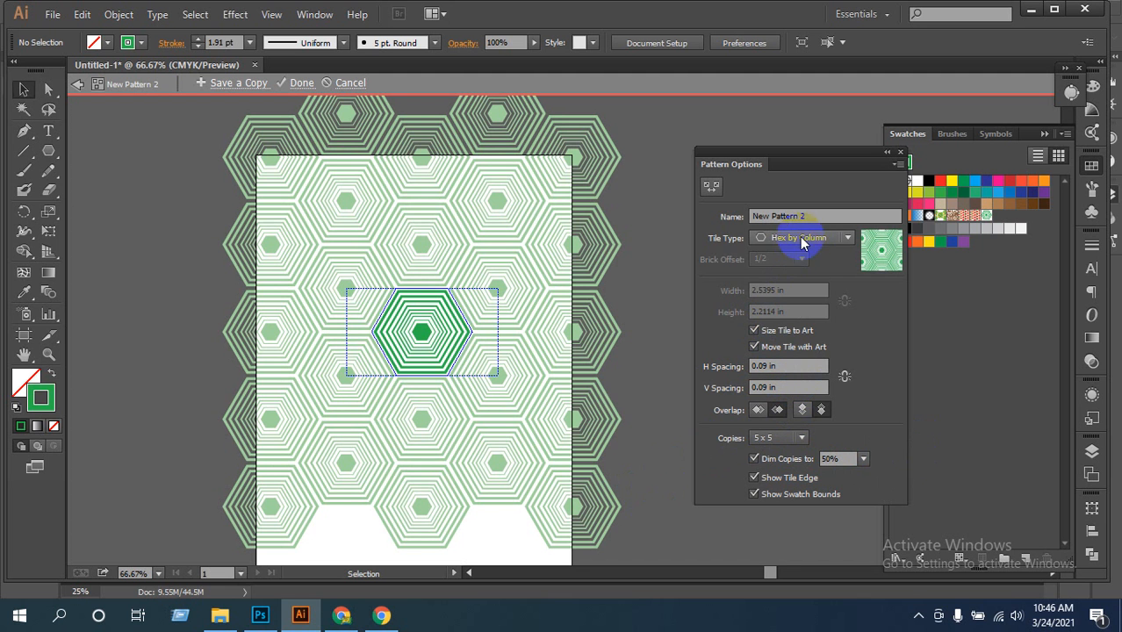
Turn off sizing the tile to the art, select an inner hexagon ring, and check the tile type choices
{"action": "left_click", "coordinate": [754, 331]}
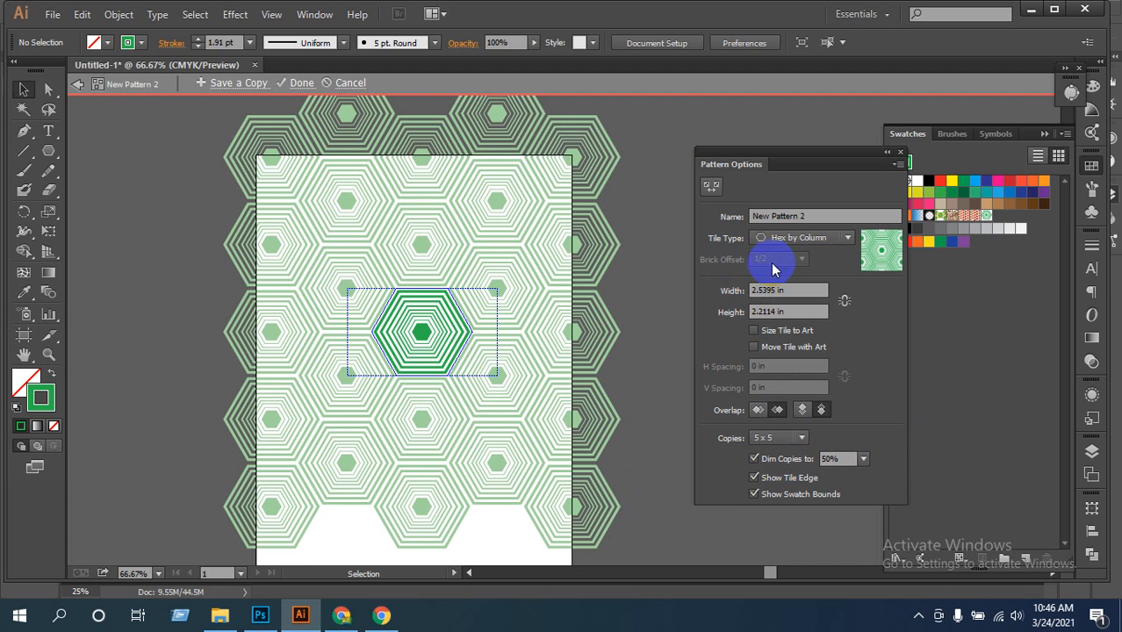
{"action": "left_click", "coordinate": [443, 336]}
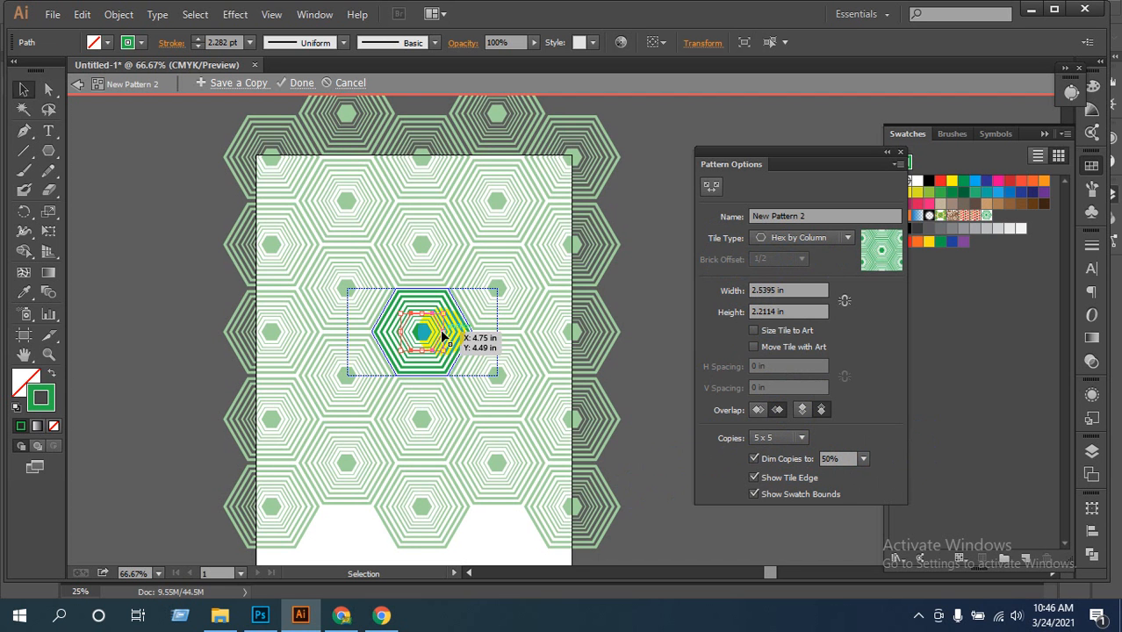
{"action": "left_click", "coordinate": [786, 237]}
{"action": "left_click", "coordinate": [796, 238]}
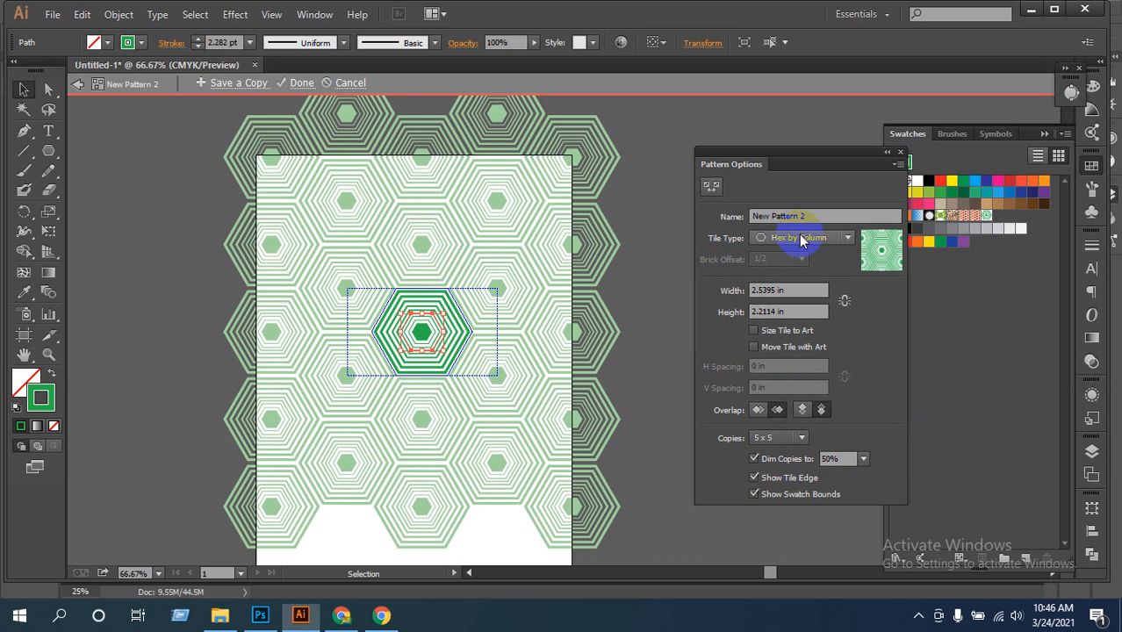
Hide the swatch bounds and turn sizing the tile to the art back on
{"action": "left_click", "coordinate": [754, 494]}
{"action": "left_click", "coordinate": [754, 478]}
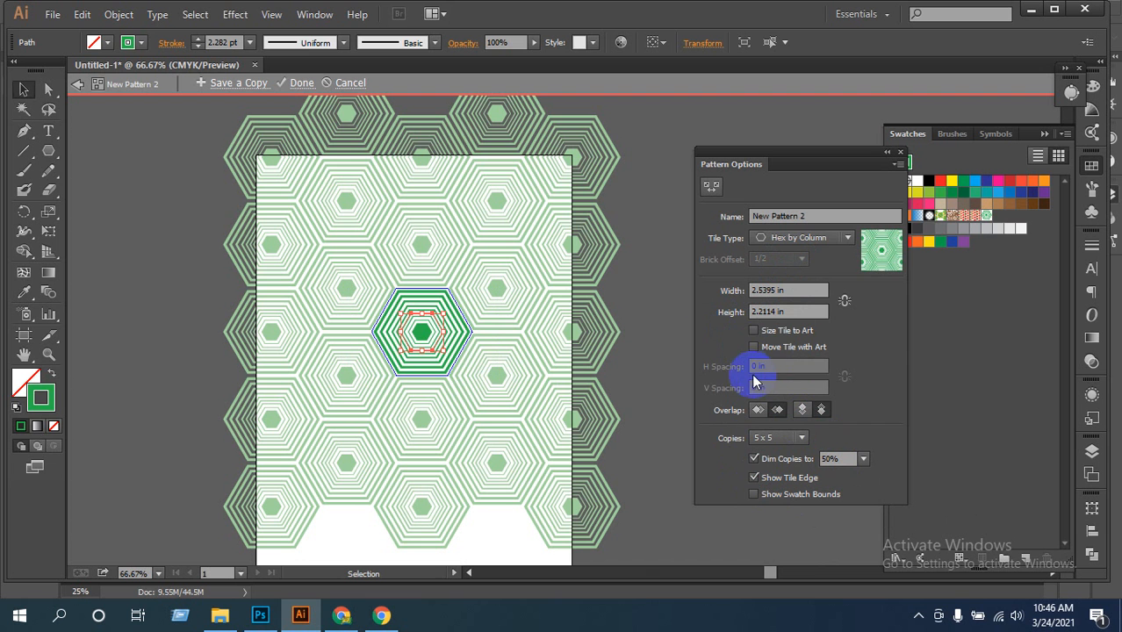
{"action": "left_click", "coordinate": [755, 330]}
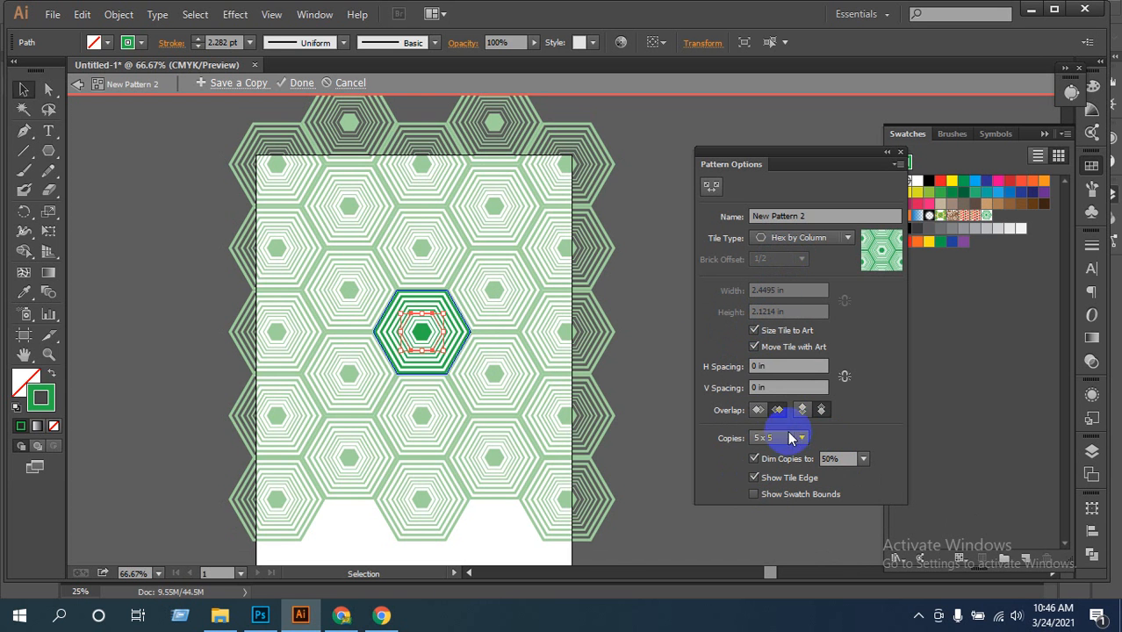
Set the tile's horizontal spacing to -0.5 in and its vertical spacing to -0.75 in
{"action": "left_click", "coordinate": [760, 366]}
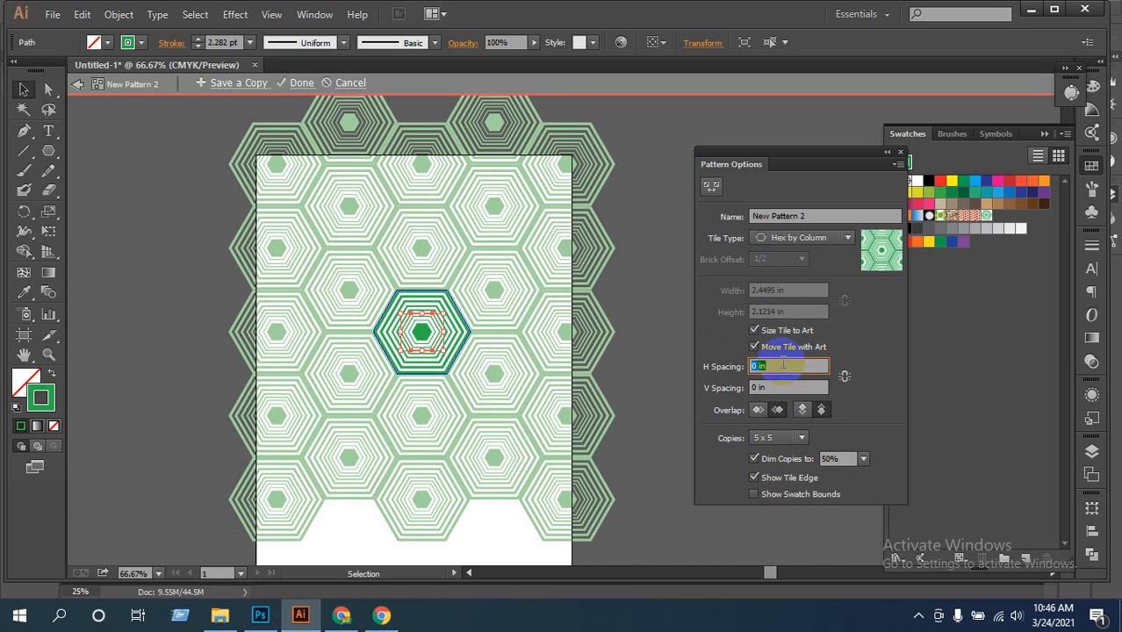
{"action": "scroll", "coordinate": [787, 369], "scroll_direction": "up", "scroll_amount": 5}
{"action": "scroll", "coordinate": [793, 363], "scroll_direction": "down", "scroll_amount": 2}
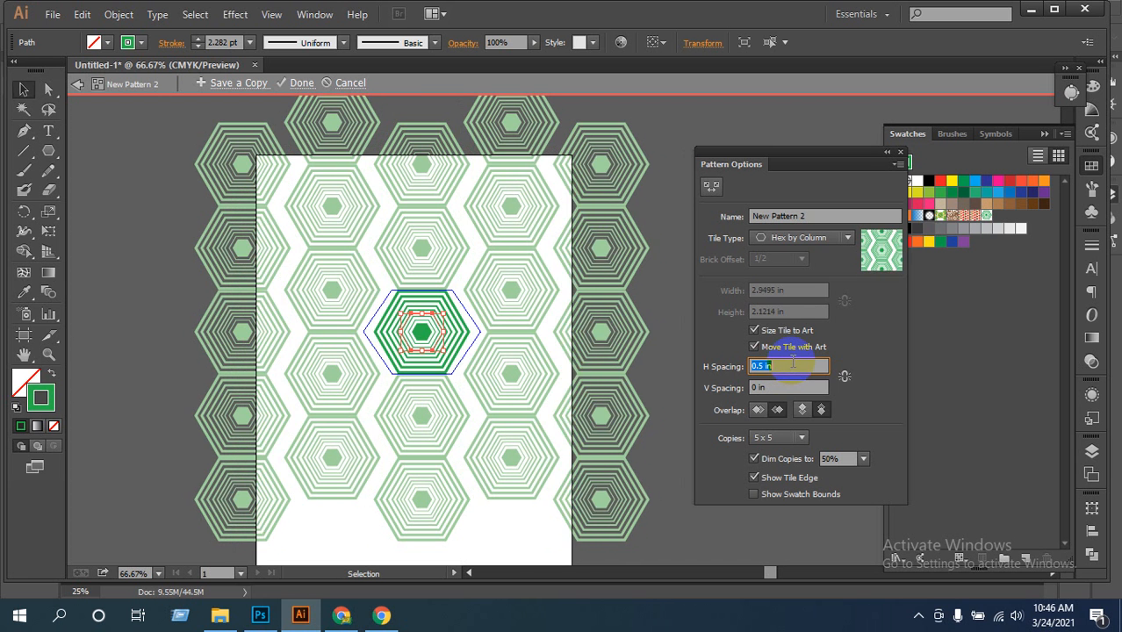
{"action": "scroll", "coordinate": [792, 364], "scroll_direction": "down", "scroll_amount": 7}
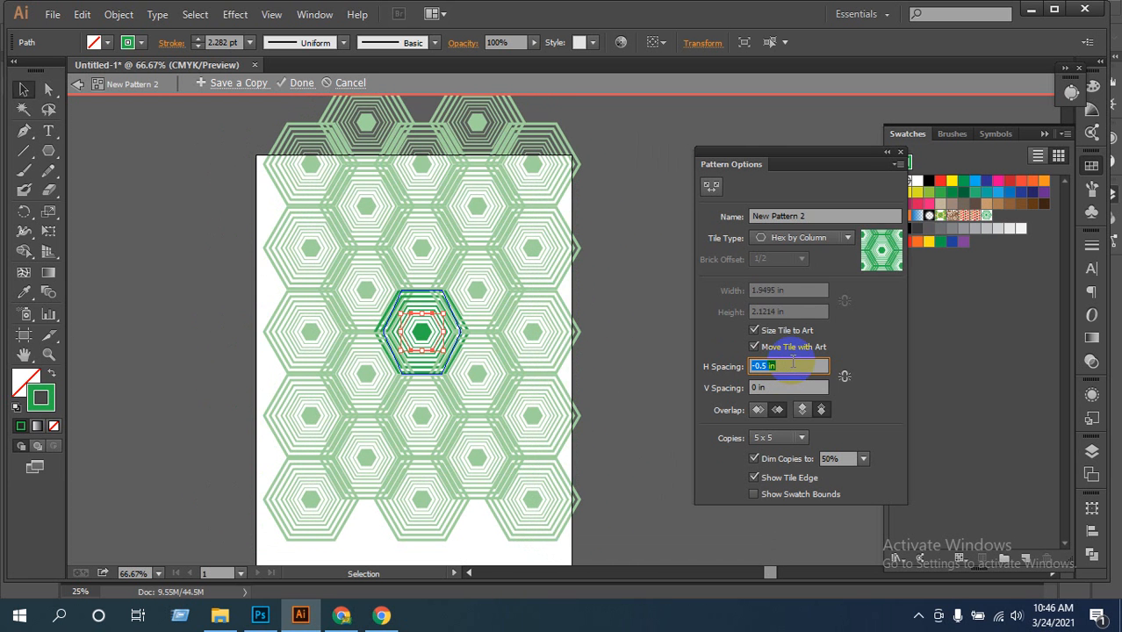
{"action": "left_click", "coordinate": [776, 388]}
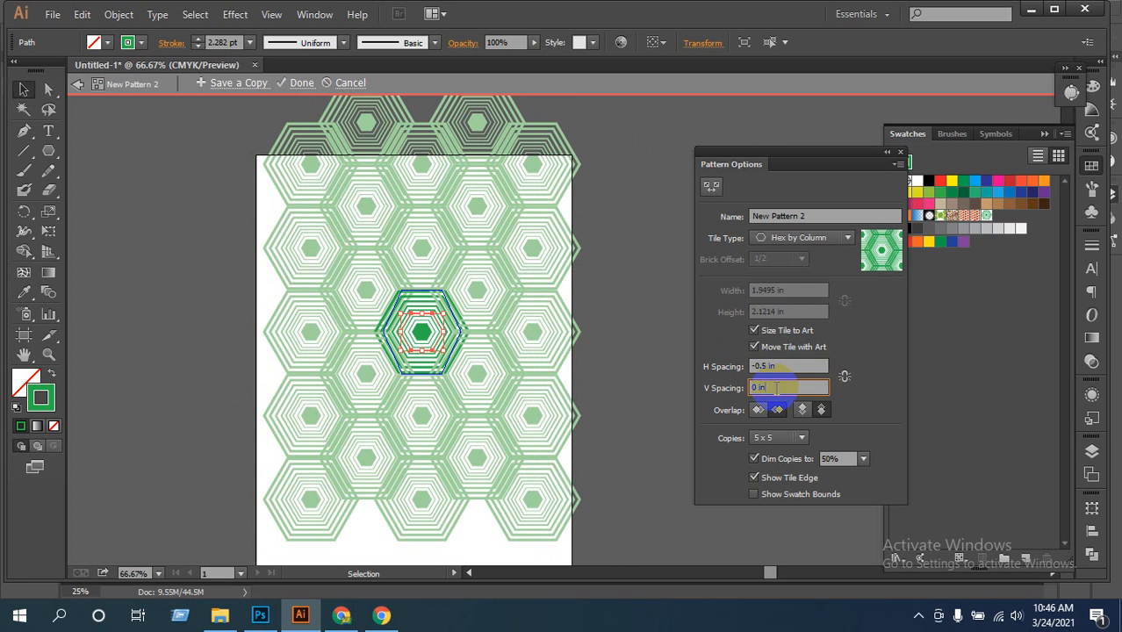
{"action": "scroll", "coordinate": [777, 387], "scroll_direction": "down", "scroll_amount": 6}
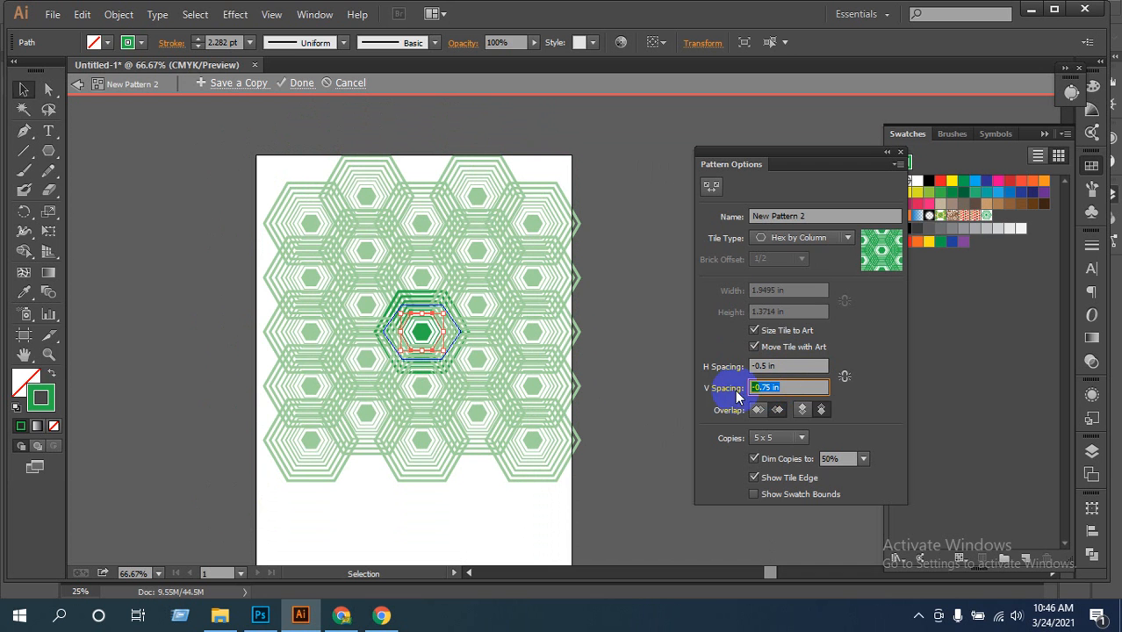
Try the Top in Front and Left in Front overlap options for the hexagon tiles, and return the horizontal overlap to Right in Front
{"action": "left_click", "coordinate": [804, 411]}
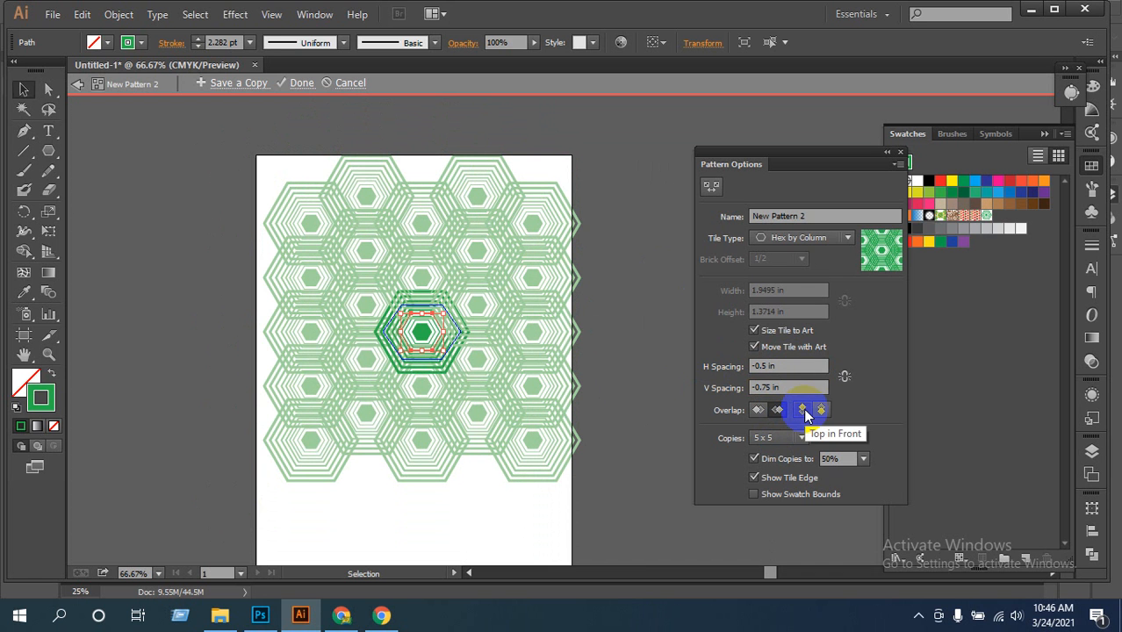
{"action": "left_click", "coordinate": [760, 412]}
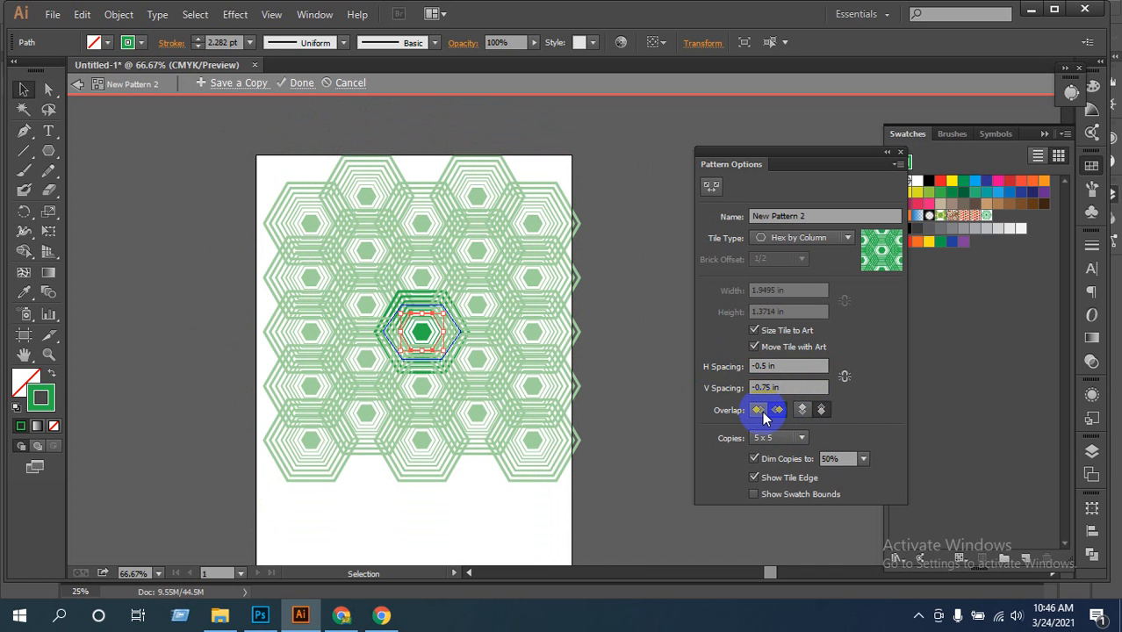
{"action": "left_click", "coordinate": [780, 416]}
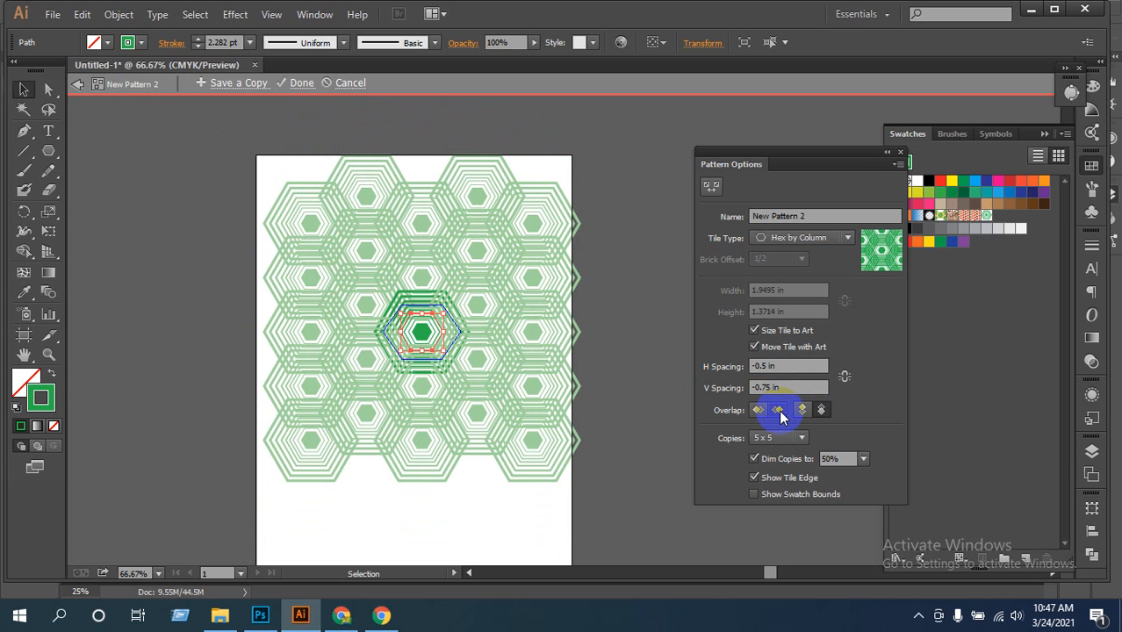
Turn off sizing the tile to the art and set the tile width to 2 in
{"action": "left_click", "coordinate": [753, 330]}
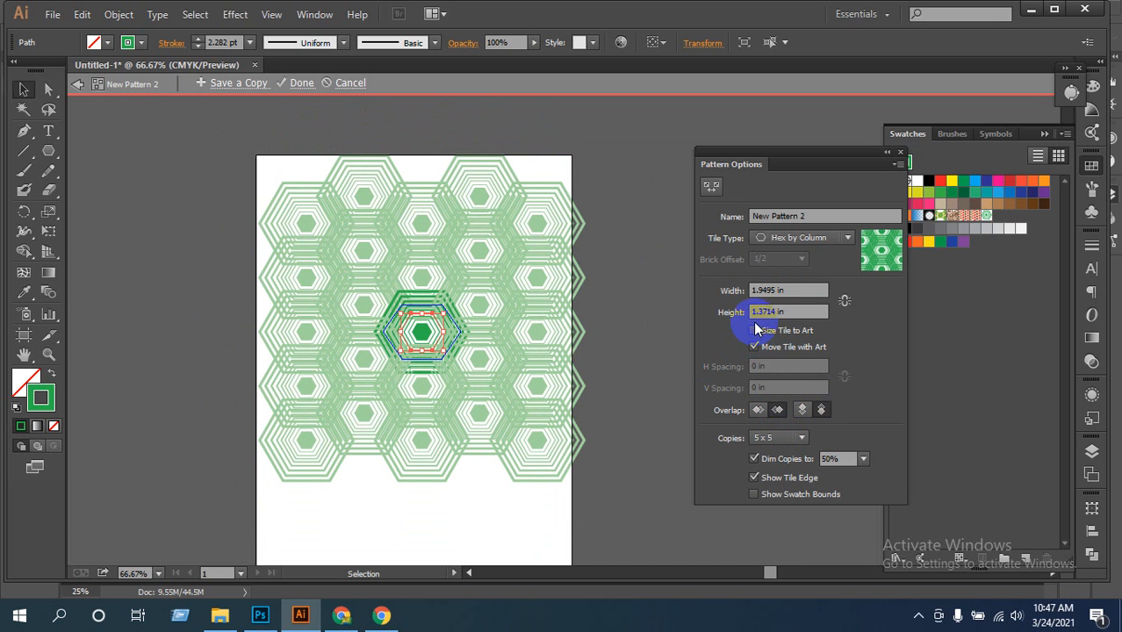
{"action": "left_click", "coordinate": [790, 291]}
{"action": "type", "text": "2.625"}
{"action": "key", "text": "Return"}
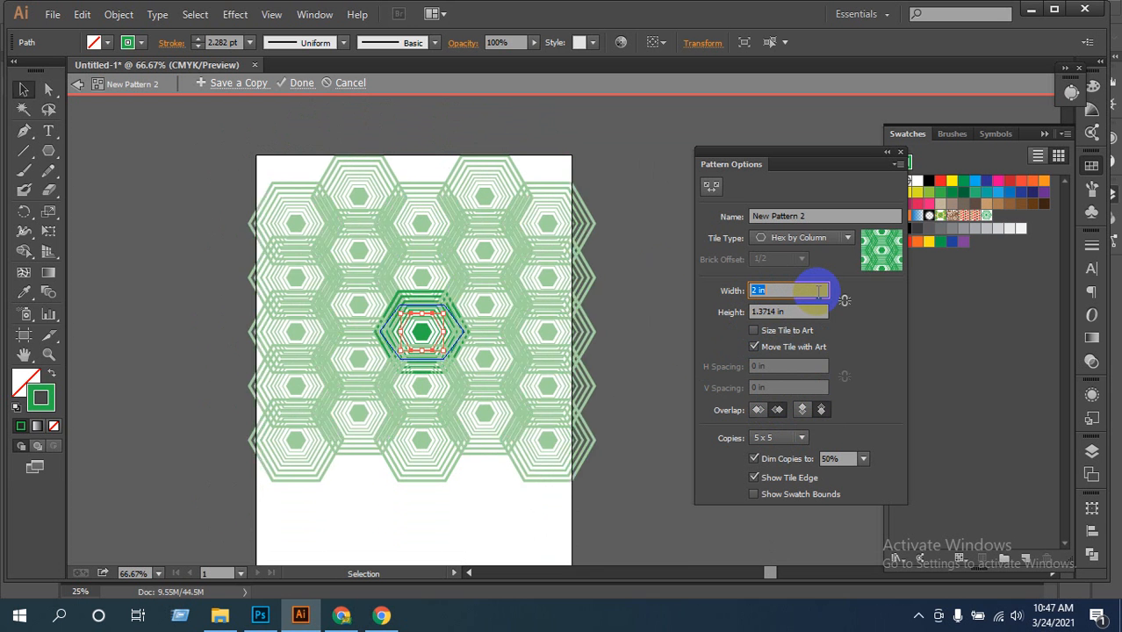
{"action": "type", "text": "25"}
{"action": "key", "text": "Return"}
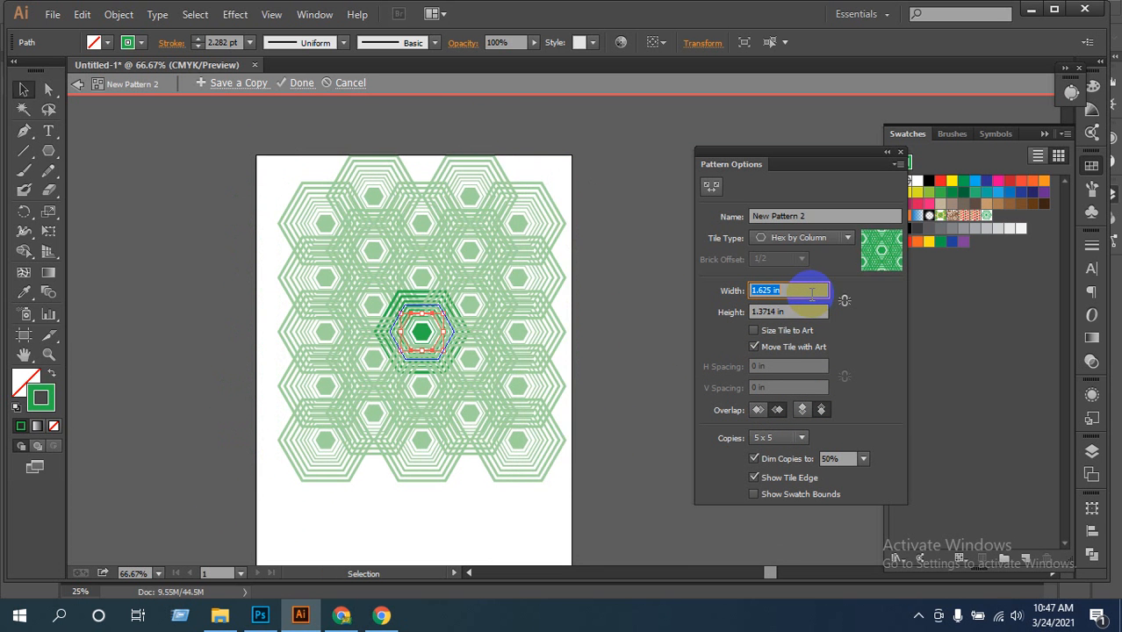
Try a tile height of 1 in and raise it to 1.375 in
{"action": "left_click", "coordinate": [795, 312]}
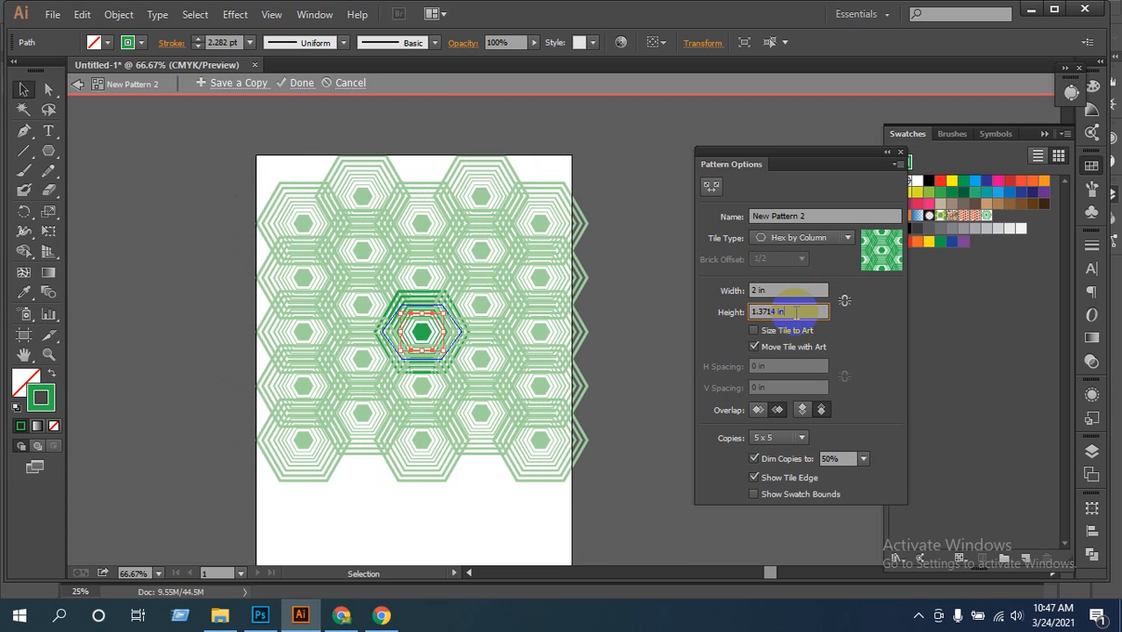
{"action": "left_click_drag", "start_coordinate": [796, 312], "coordinate": [691, 309]}
{"action": "type", "text": "1"}
{"action": "key", "text": "Return"}
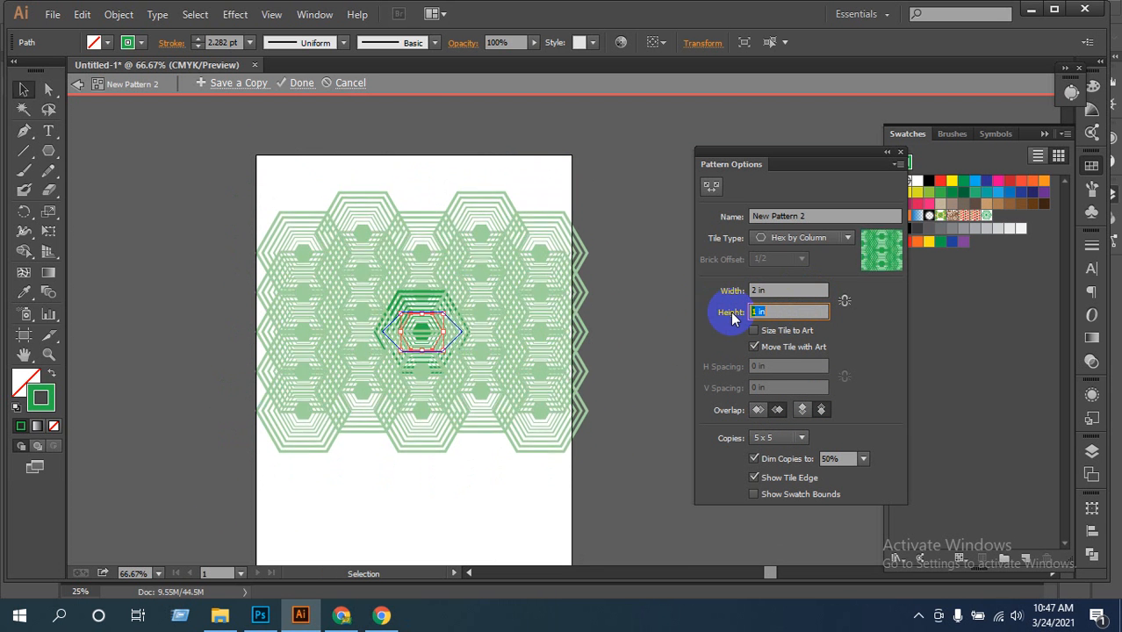
{"action": "key", "text": "Up"}
{"action": "key", "text": "Up"}
{"action": "key", "text": "Up"}
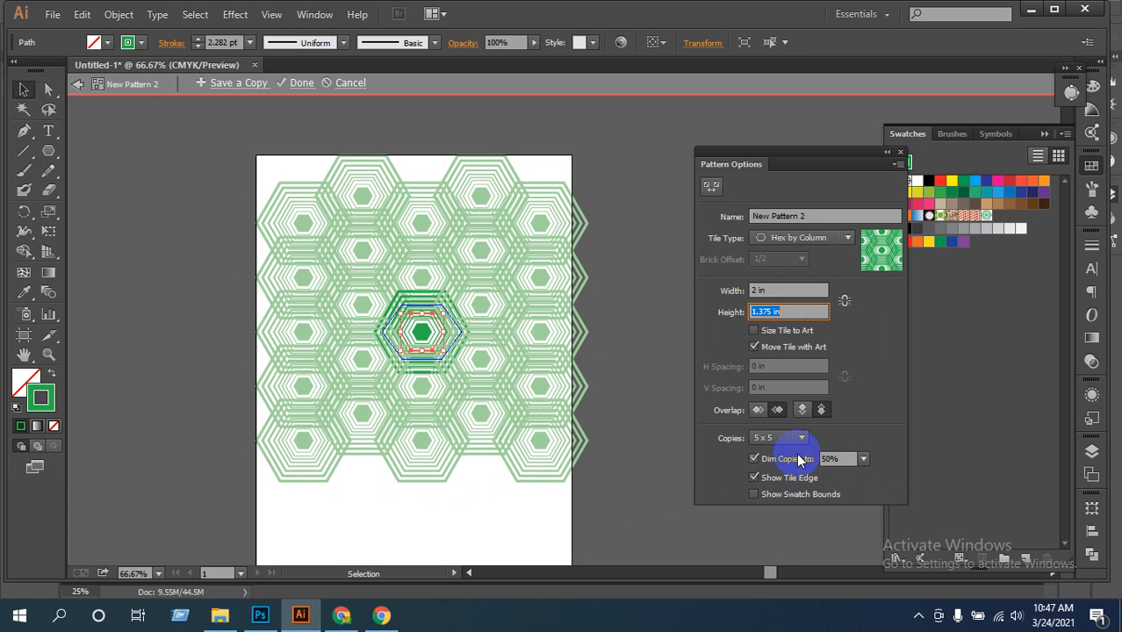
Compare the Top in Front and Bottom in Front overlap options at the current tile size, returning to Bottom in Front
{"action": "left_click", "coordinate": [821, 410]}
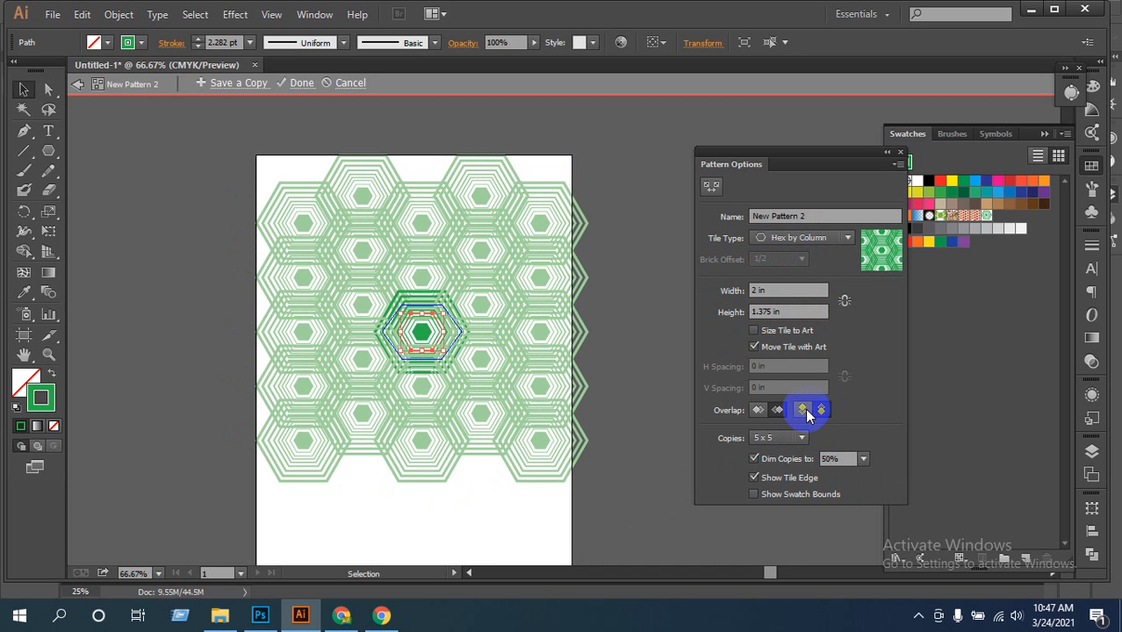
{"action": "left_click", "coordinate": [806, 412]}
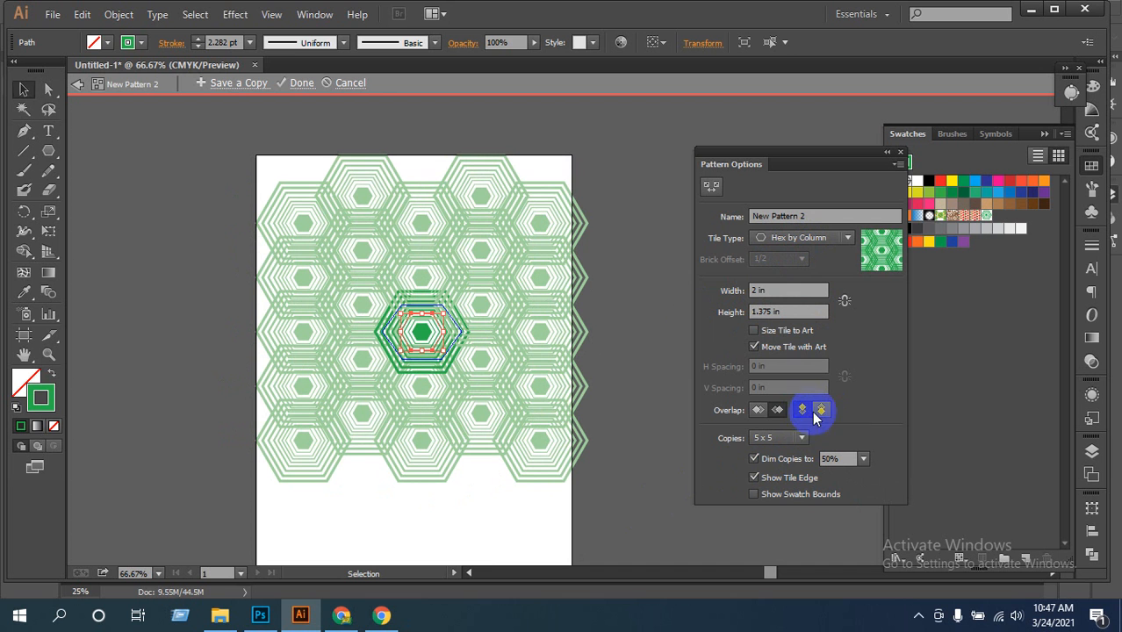
{"action": "left_click", "coordinate": [821, 412]}
{"action": "left_click", "coordinate": [822, 412]}
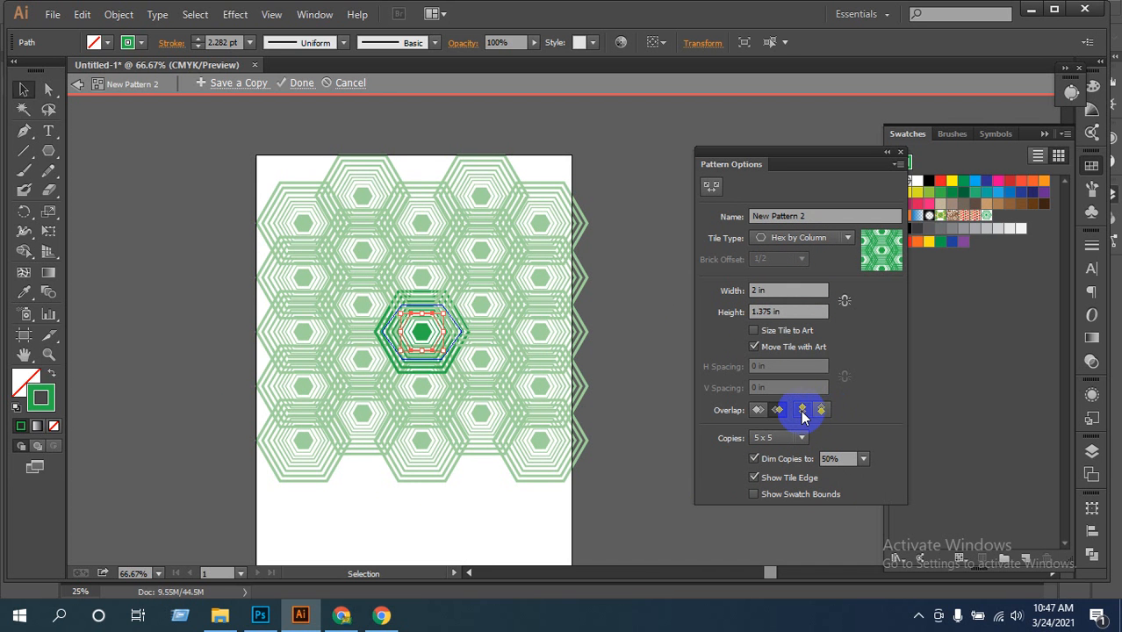
{"action": "left_click", "coordinate": [806, 411]}
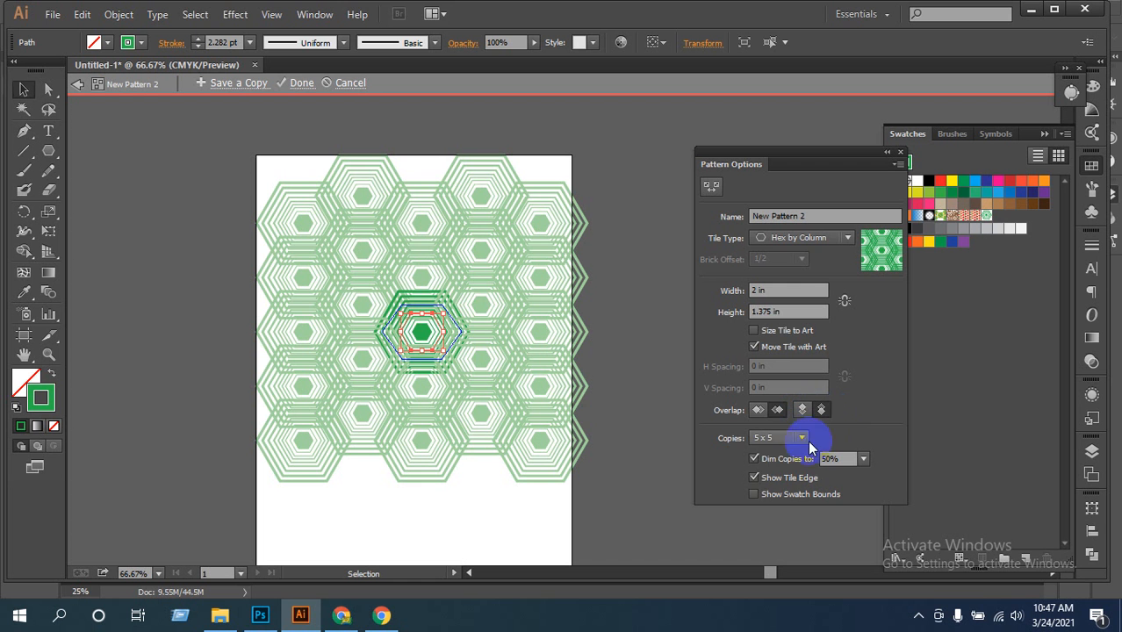
Hide the tile edge and dim the pattern copies to 20%
{"action": "left_click", "coordinate": [755, 478]}
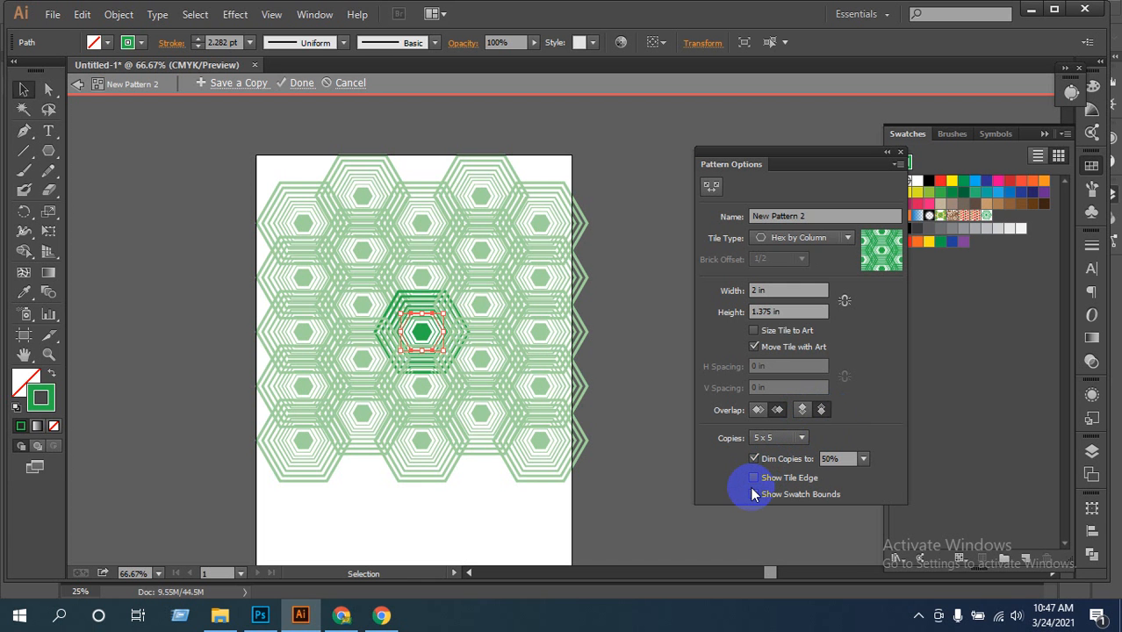
{"action": "left_click", "coordinate": [754, 459]}
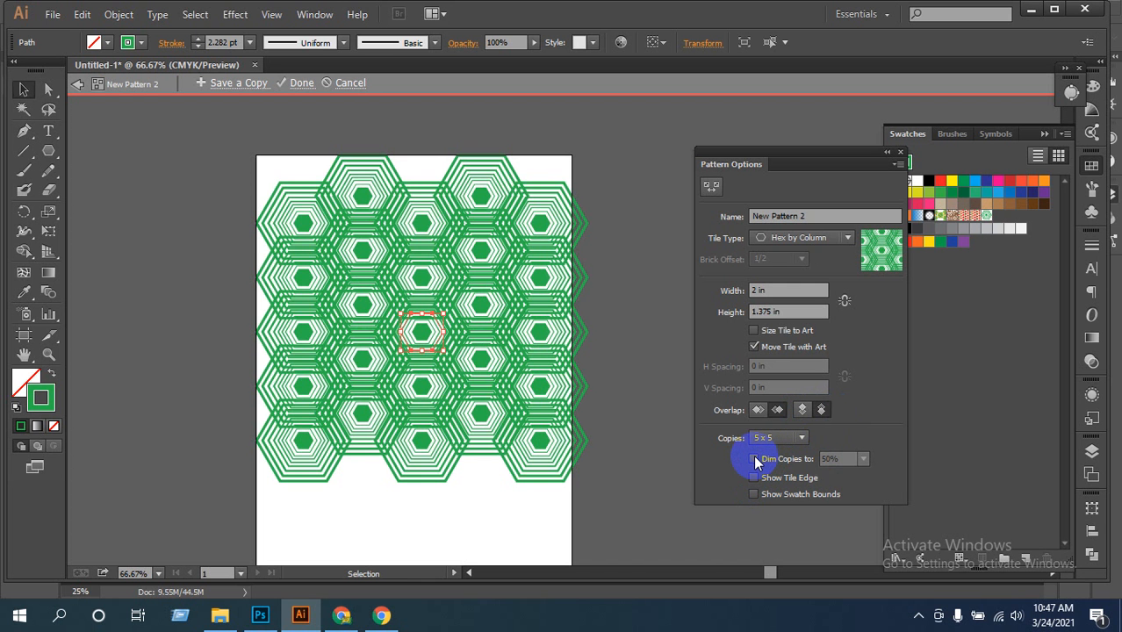
{"action": "left_click", "coordinate": [754, 459]}
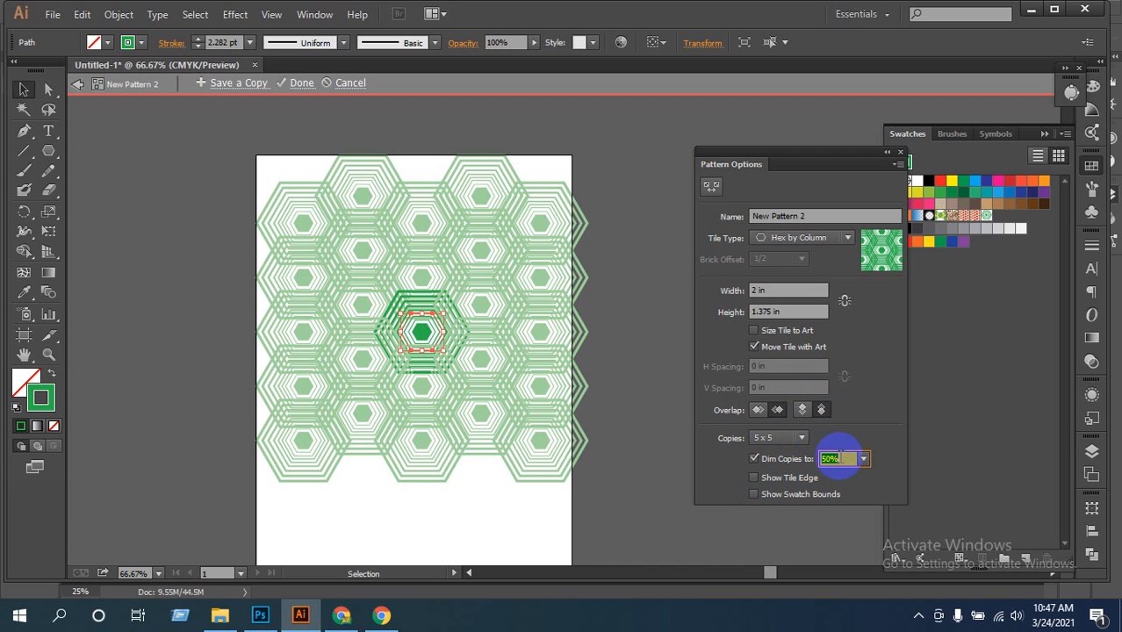
{"action": "left_click", "coordinate": [863, 459]}
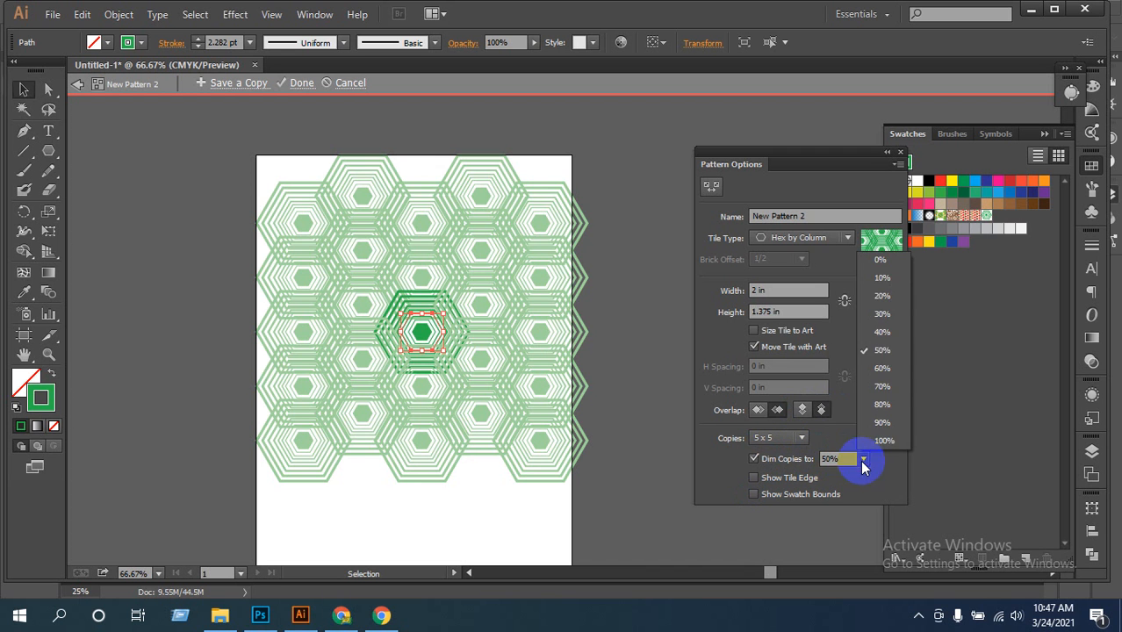
{"action": "left_click", "coordinate": [882, 296]}
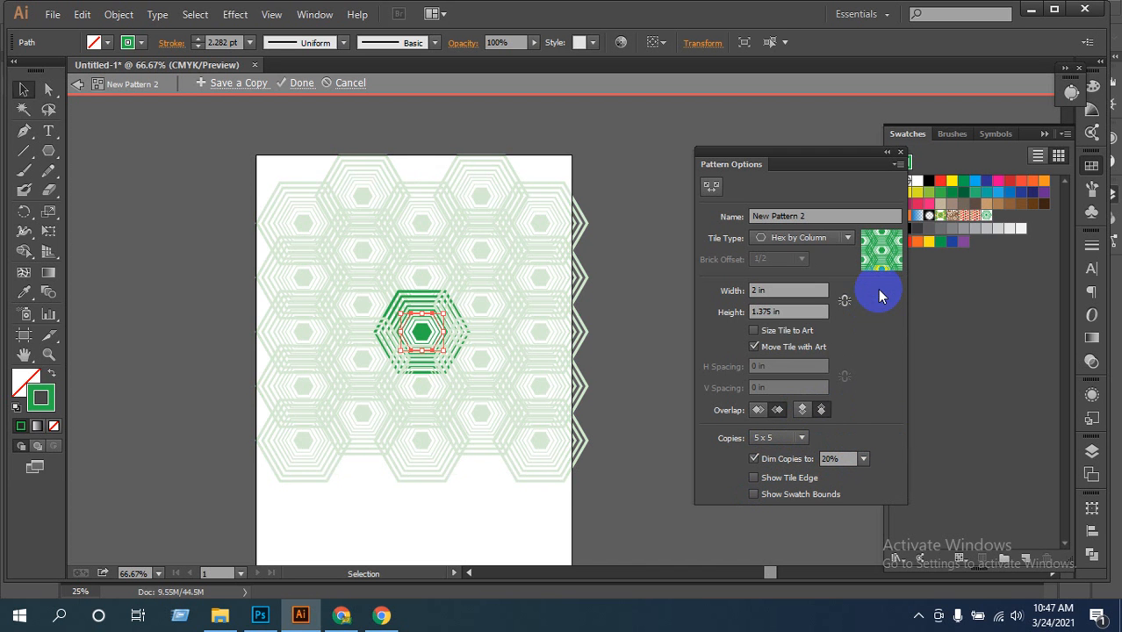
Show the swatch bounds, and switch the tile edge display on and back off
{"action": "left_click", "coordinate": [754, 495]}
{"action": "left_click", "coordinate": [753, 478]}
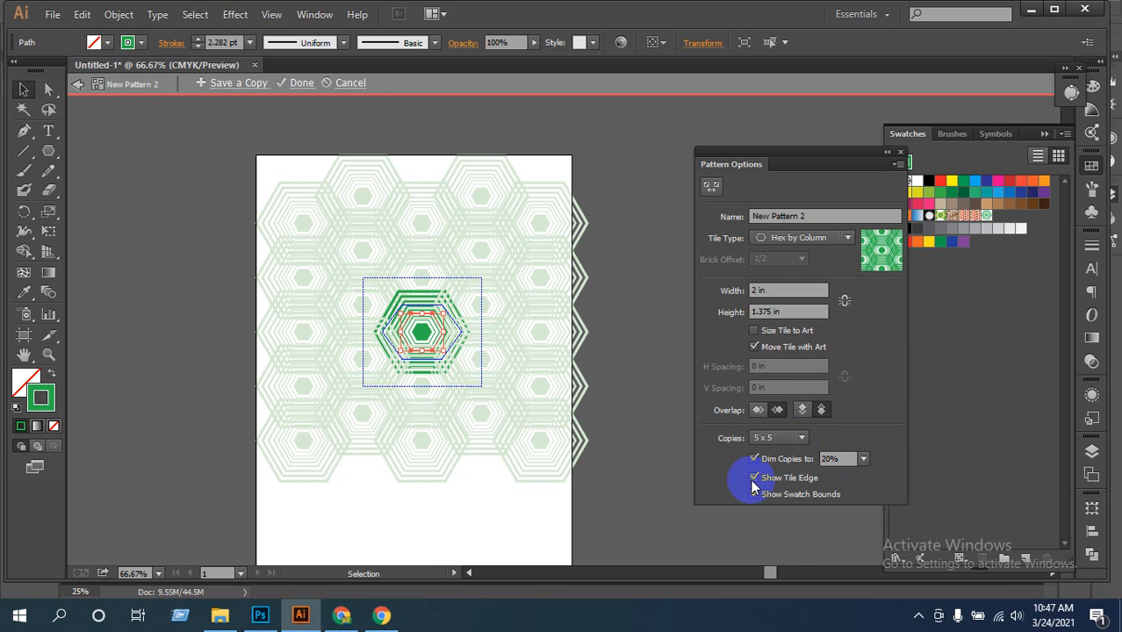
{"action": "left_click", "coordinate": [753, 480]}
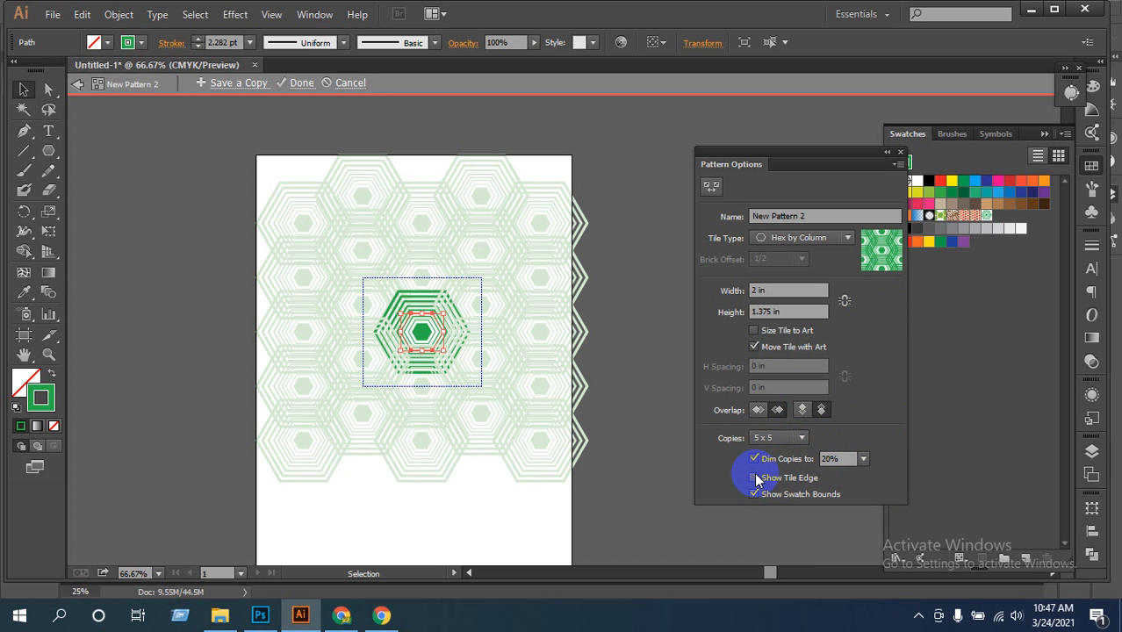
Set the tile height to 2 in
{"action": "left_click", "coordinate": [787, 311]}
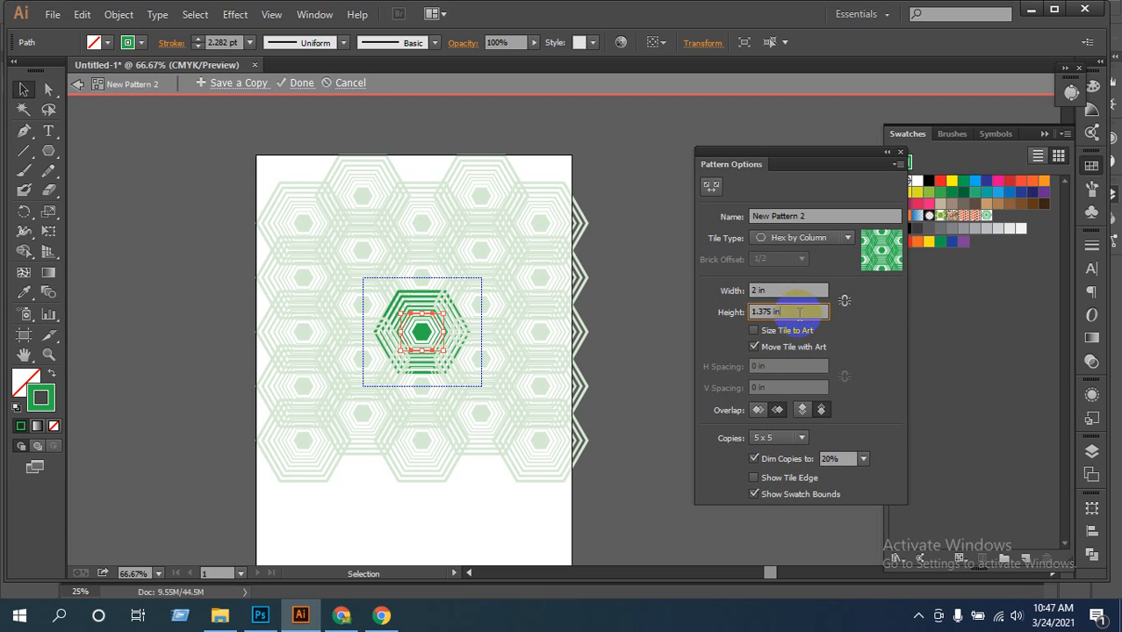
{"action": "left_click_drag", "start_coordinate": [800, 312], "coordinate": [752, 371]}
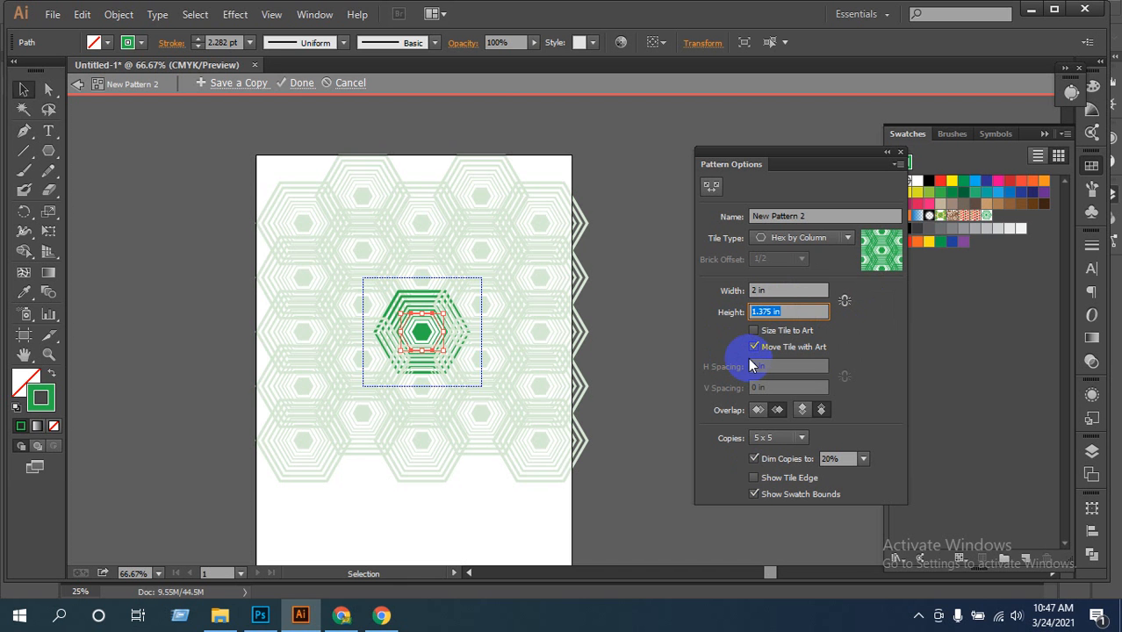
{"action": "type", "text": "2"}
{"action": "left_click", "coordinate": [895, 348]}
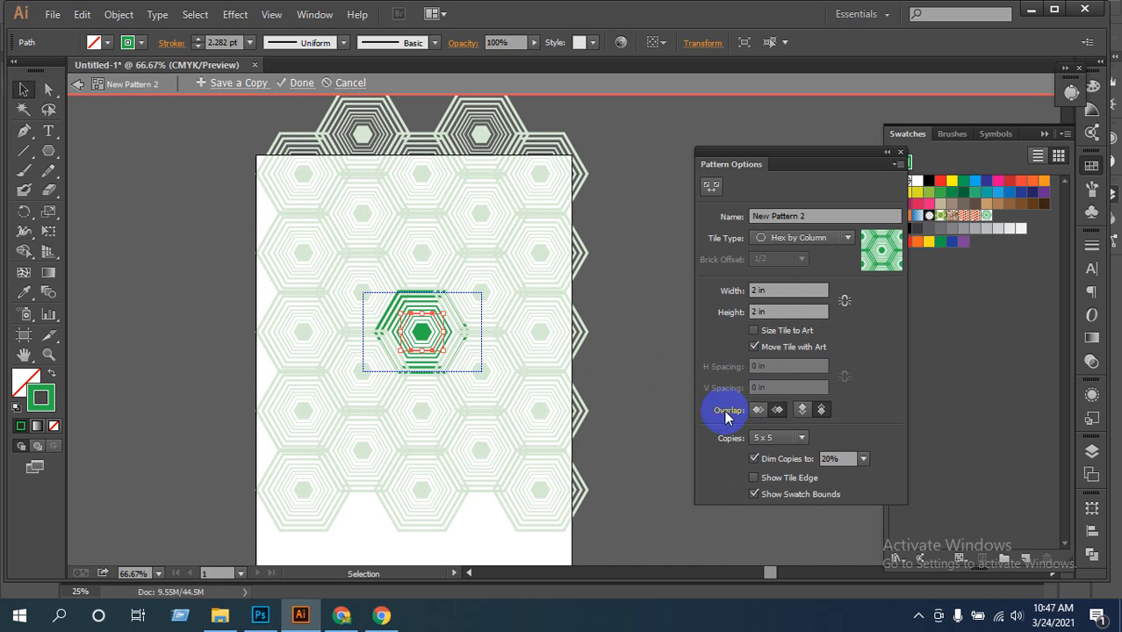
Compare the horizontal and vertical overlap options for the 2 in tiles, choosing Left in Front and Bottom in Front
{"action": "left_click", "coordinate": [777, 412]}
{"action": "left_click", "coordinate": [759, 411]}
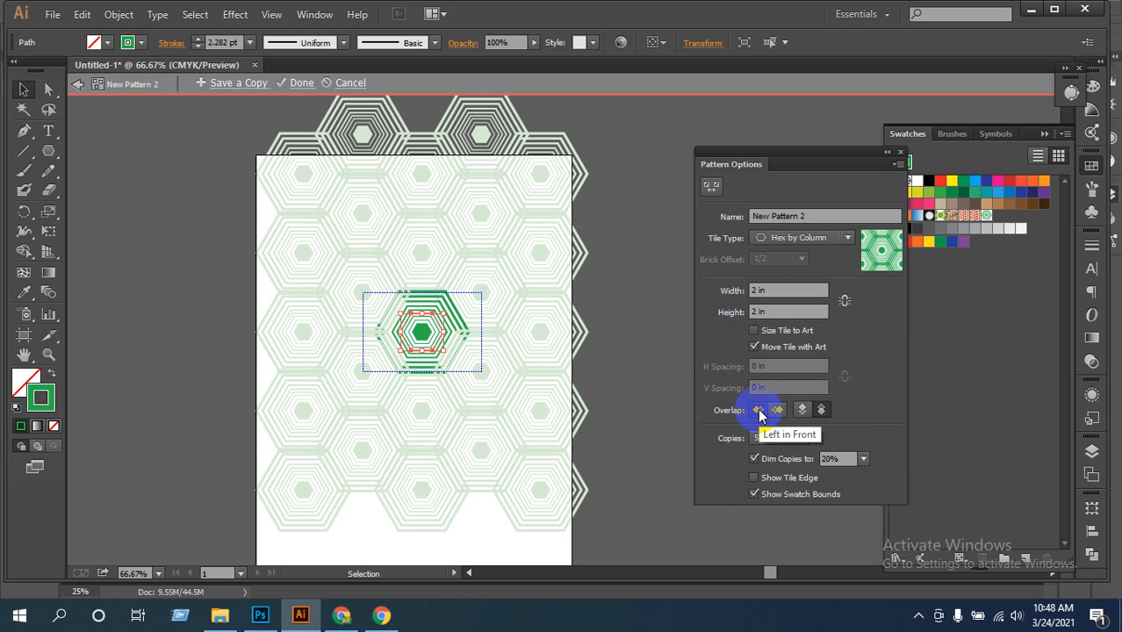
{"action": "left_click", "coordinate": [782, 411]}
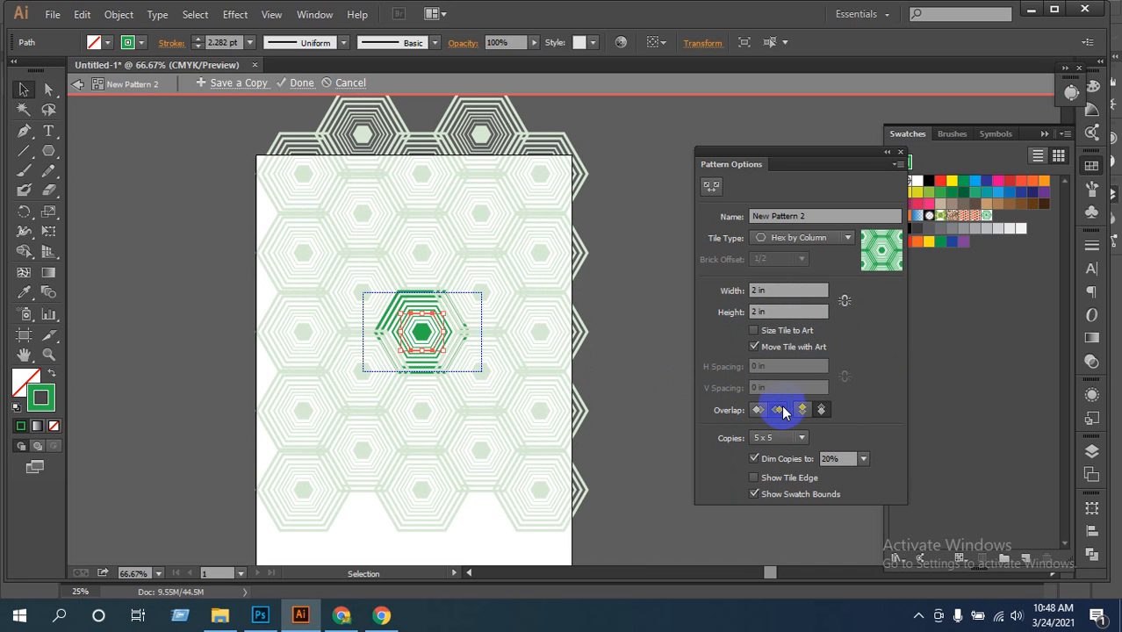
{"action": "left_click", "coordinate": [800, 412]}
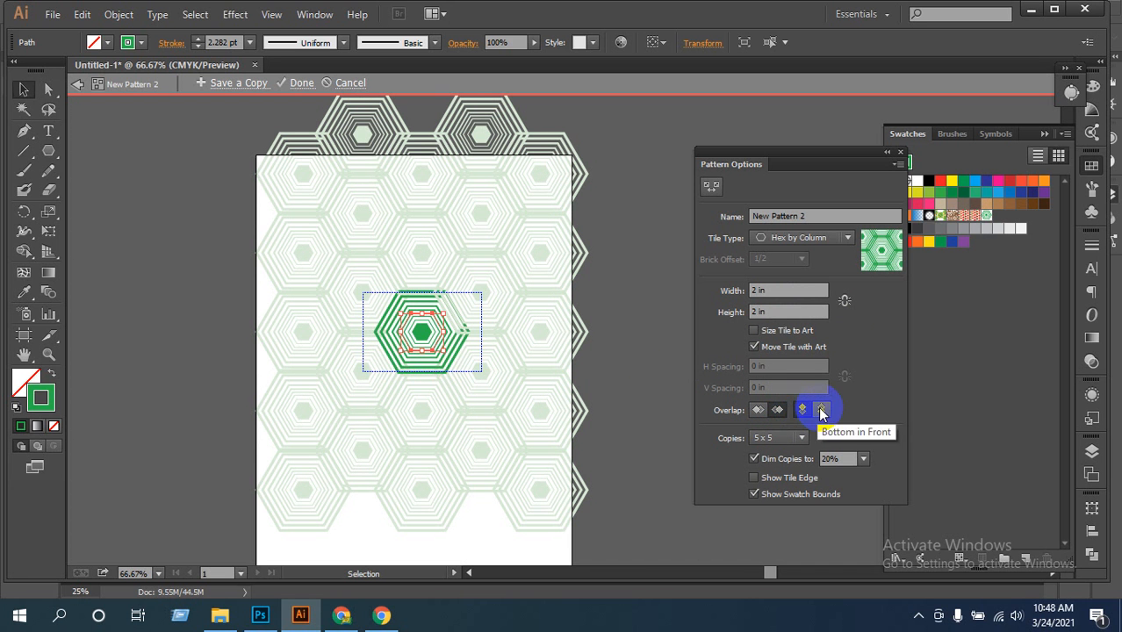
{"action": "left_click", "coordinate": [822, 412]}
{"action": "left_click", "coordinate": [802, 410]}
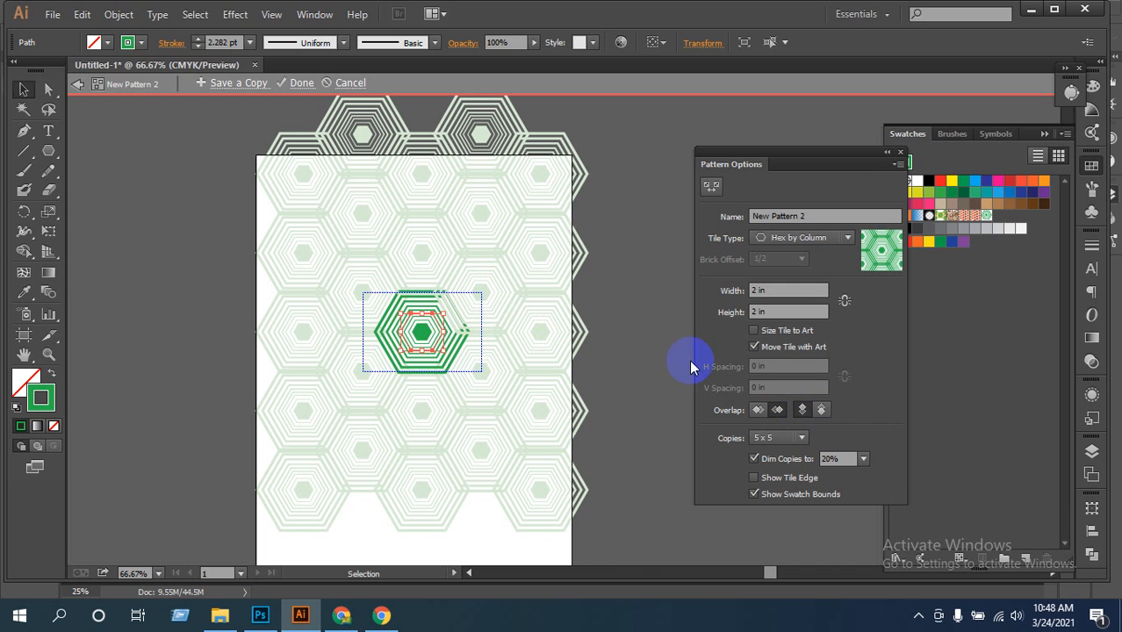
{"action": "left_click", "coordinate": [776, 412]}
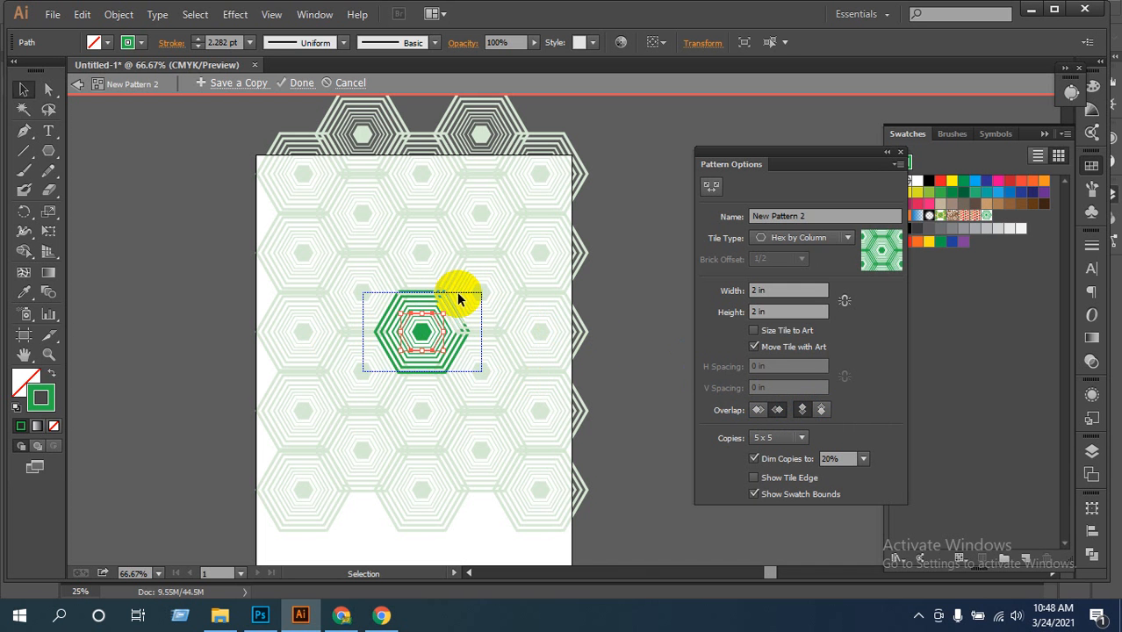
{"action": "left_click", "coordinate": [758, 410]}
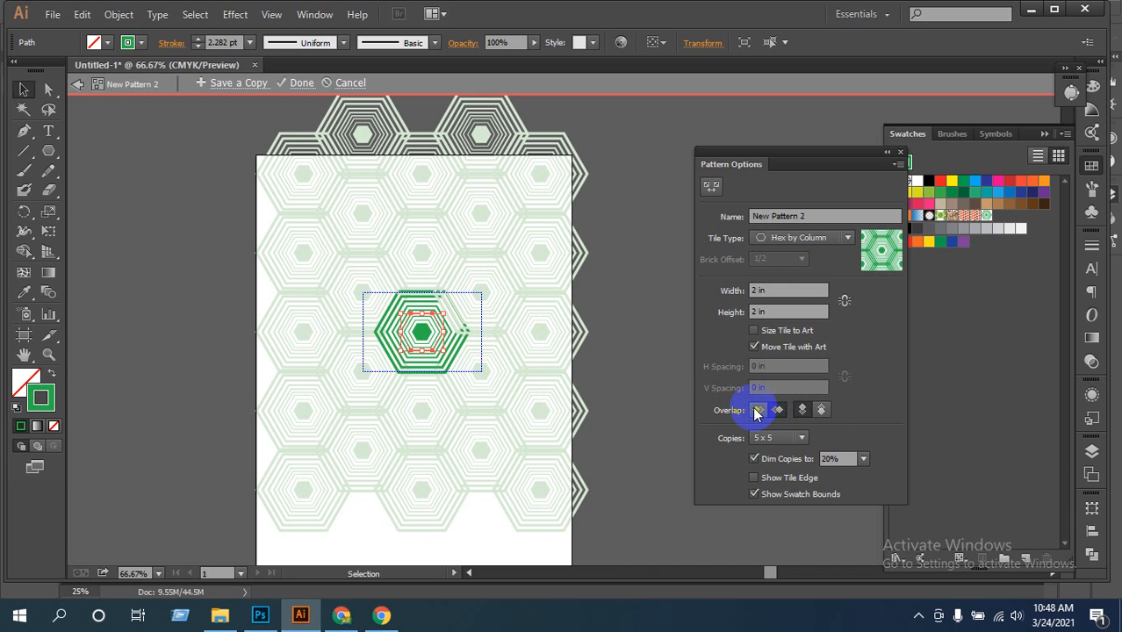
{"action": "left_click", "coordinate": [803, 412]}
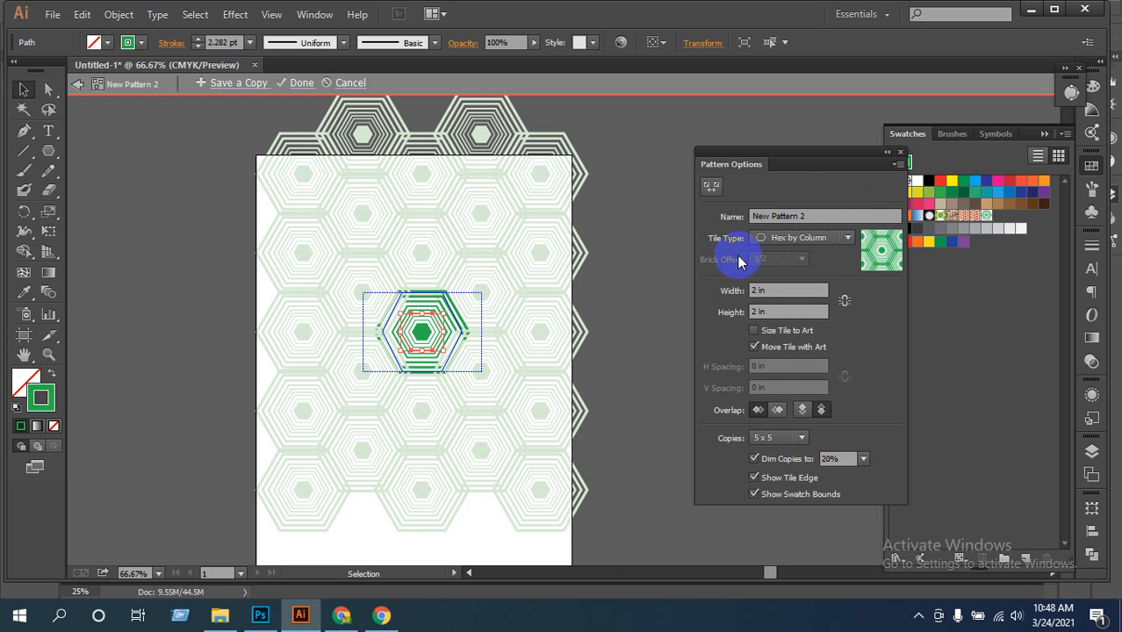
Change the tile type to Brick by Row with a 3/5 brick offset after trying 2/3, and set the horizontal overlap to Right in Front
{"action": "left_click", "coordinate": [845, 239]}
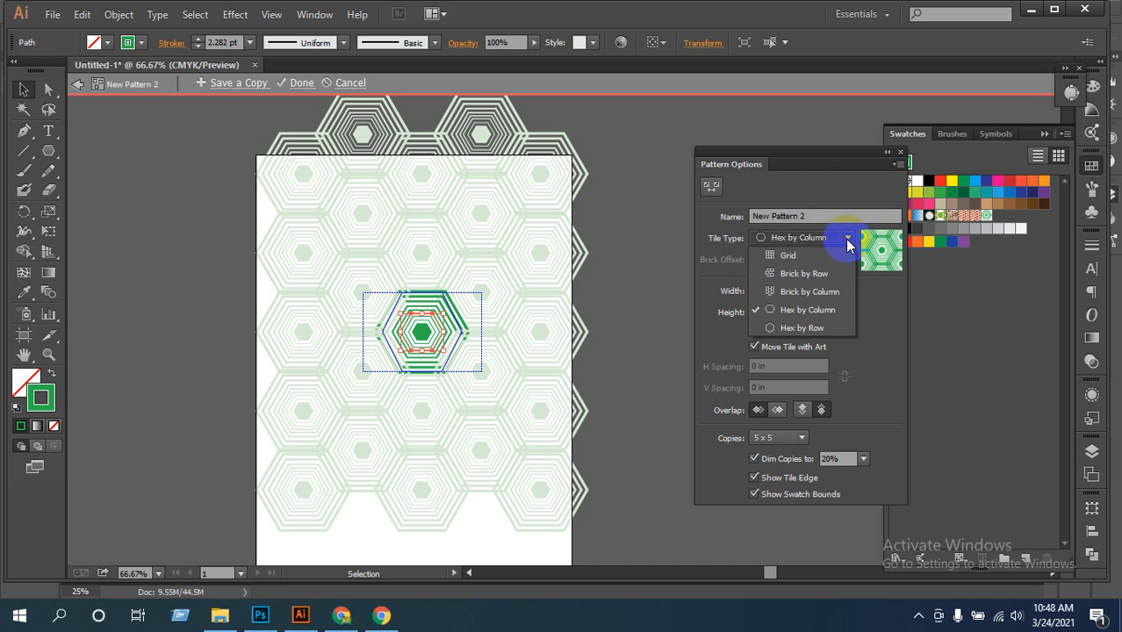
{"action": "left_click", "coordinate": [800, 267]}
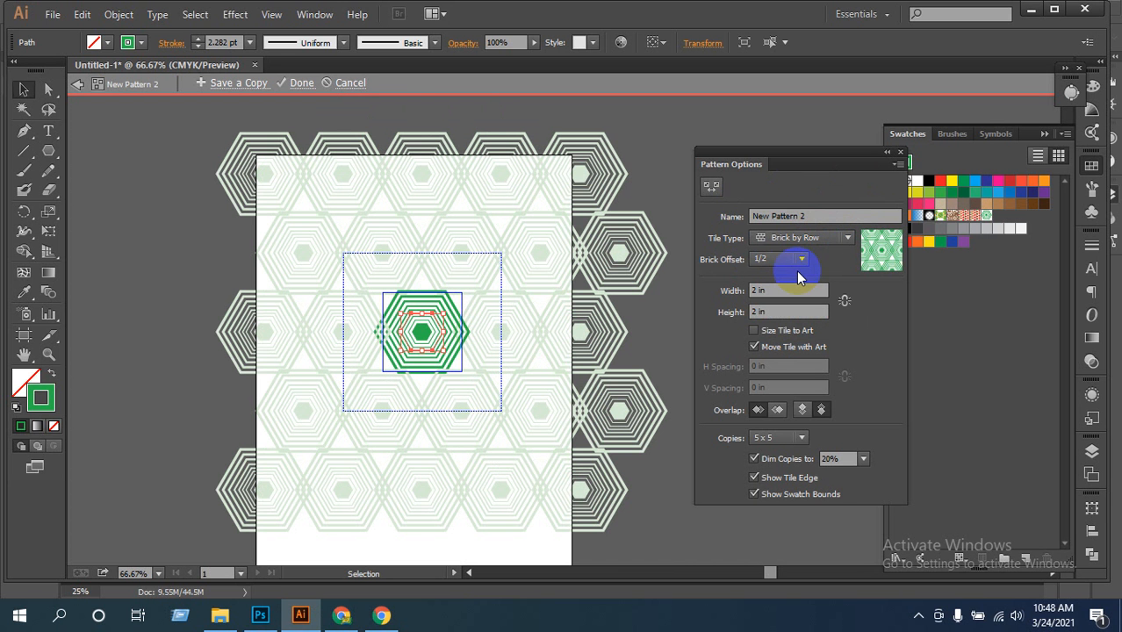
{"action": "left_click", "coordinate": [784, 262]}
{"action": "left_click", "coordinate": [772, 331]}
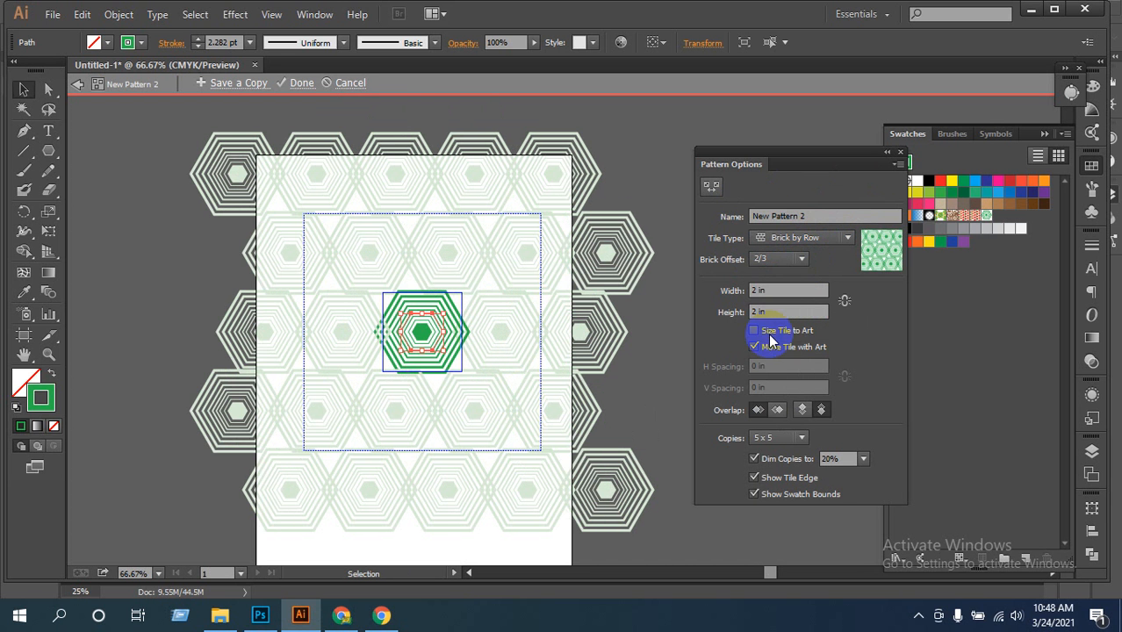
{"action": "left_click", "coordinate": [800, 259]}
{"action": "left_click", "coordinate": [769, 401]}
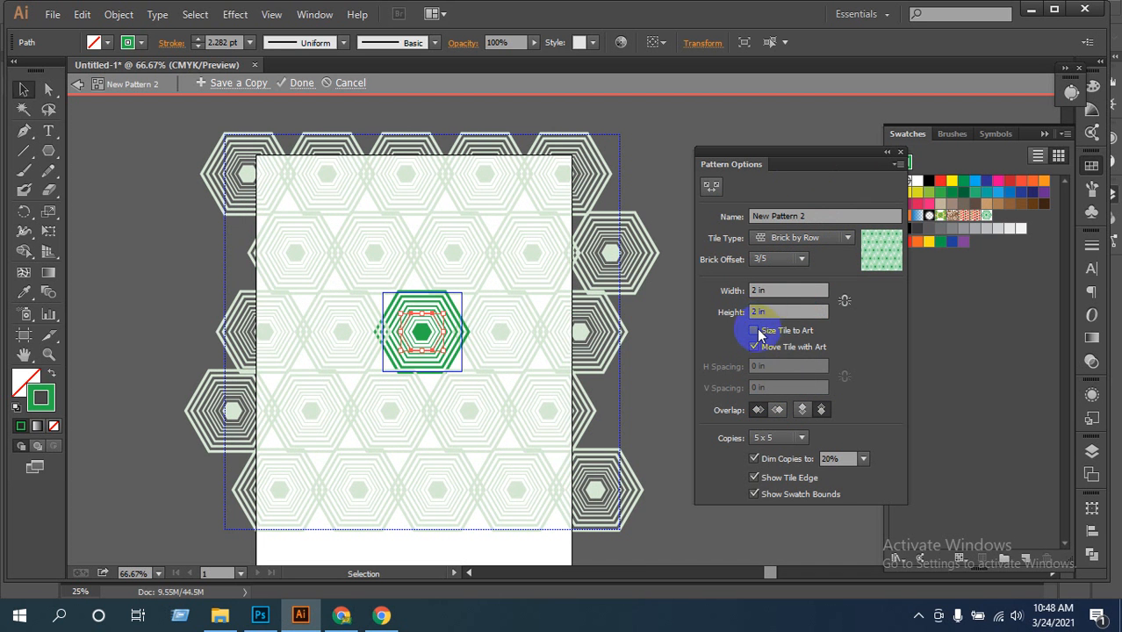
{"action": "left_click", "coordinate": [778, 410]}
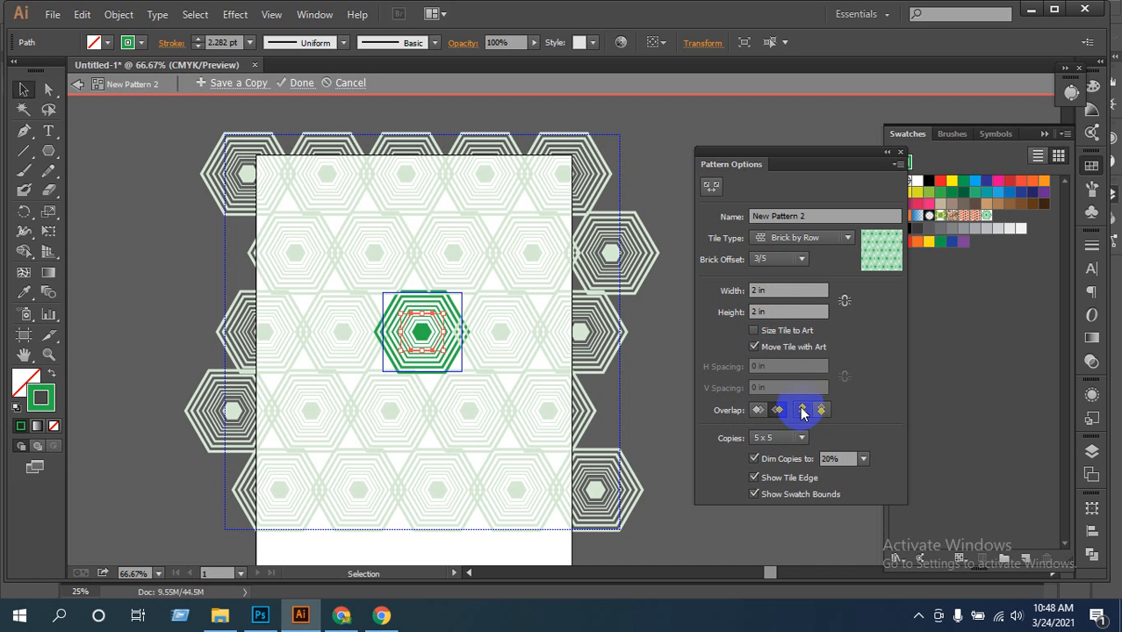
Set the horizontal overlap to Left in Front and change the tile type to Hex by Row after trying a 4/5 brick offset
{"action": "left_click", "coordinate": [761, 411]}
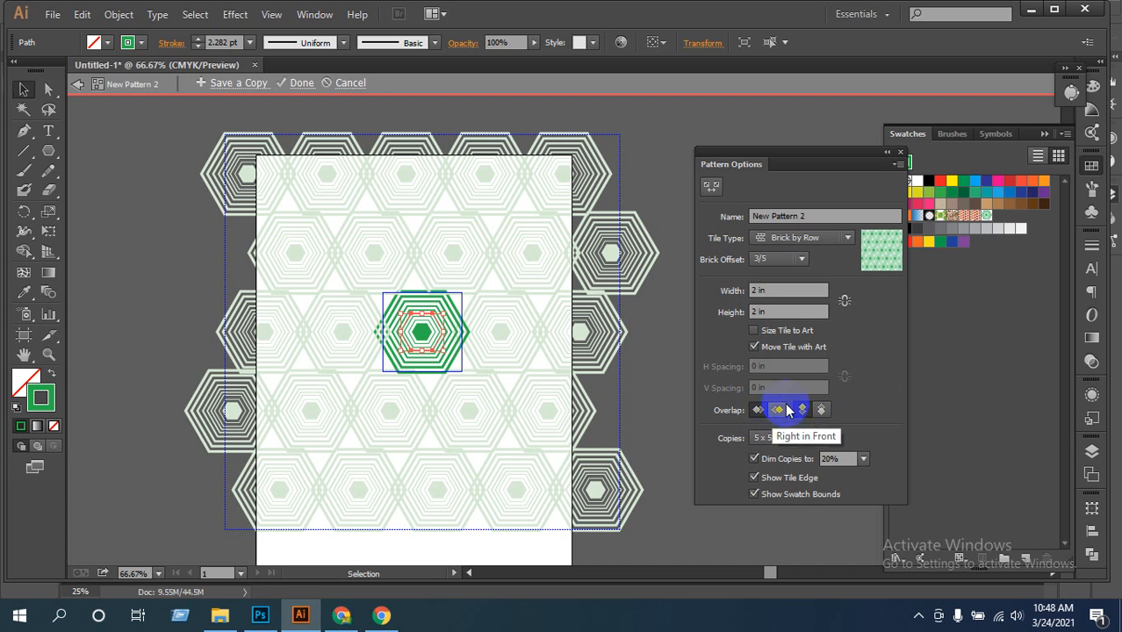
{"action": "left_click", "coordinate": [780, 259]}
{"action": "left_click", "coordinate": [772, 420]}
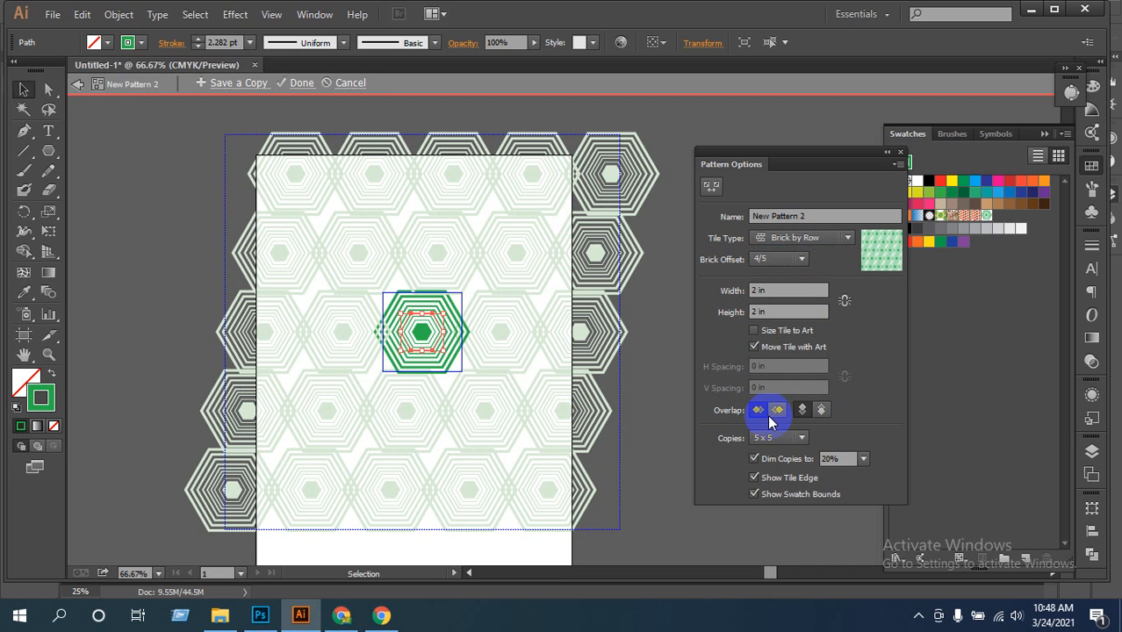
{"action": "left_click", "coordinate": [794, 238]}
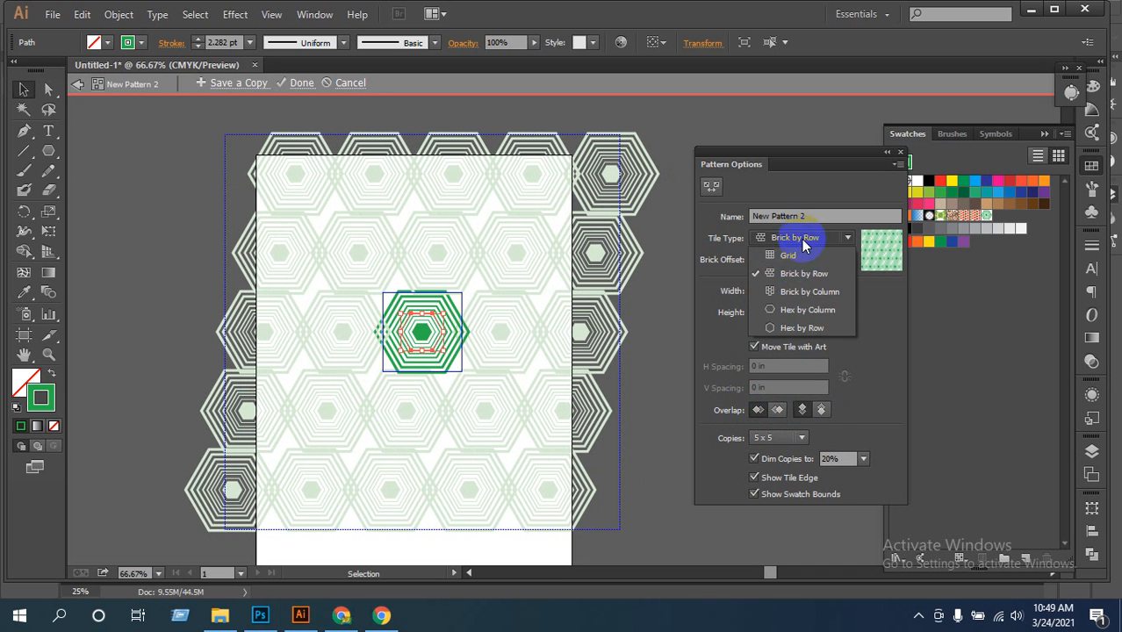
{"action": "left_click", "coordinate": [780, 334]}
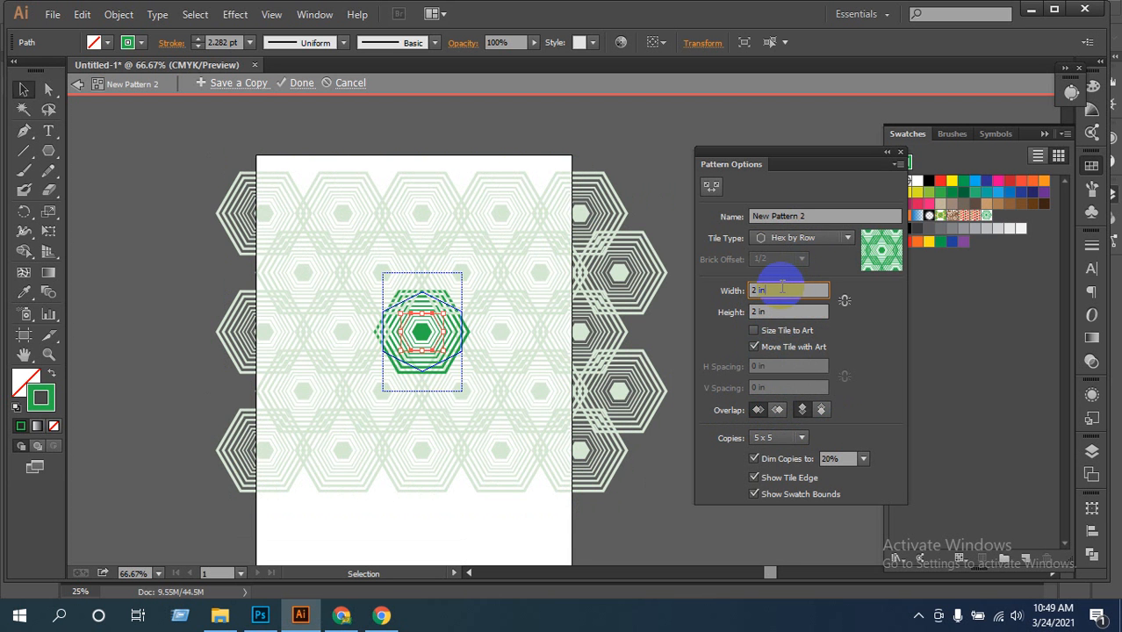
Set the hex tile width to 1.75 in after trying widths up to 3.25 in
{"action": "left_click_drag", "start_coordinate": [782, 288], "coordinate": [744, 284]}
{"action": "key", "text": "Up"}
{"action": "key", "text": "Up"}
{"action": "key", "text": "Up"}
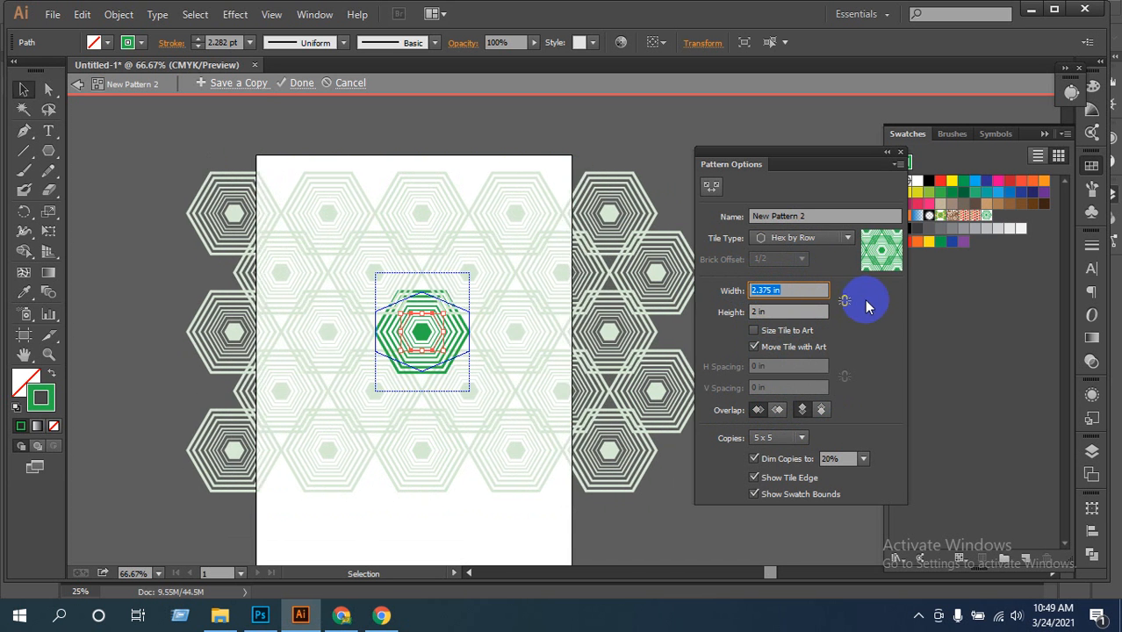
{"action": "key", "text": "Up"}
{"action": "key", "text": "Up"}
{"action": "key", "text": "Up"}
{"action": "key", "text": "Up"}
{"action": "key", "text": "Up"}
{"action": "key", "text": "Up"}
{"action": "key", "text": "Up"}
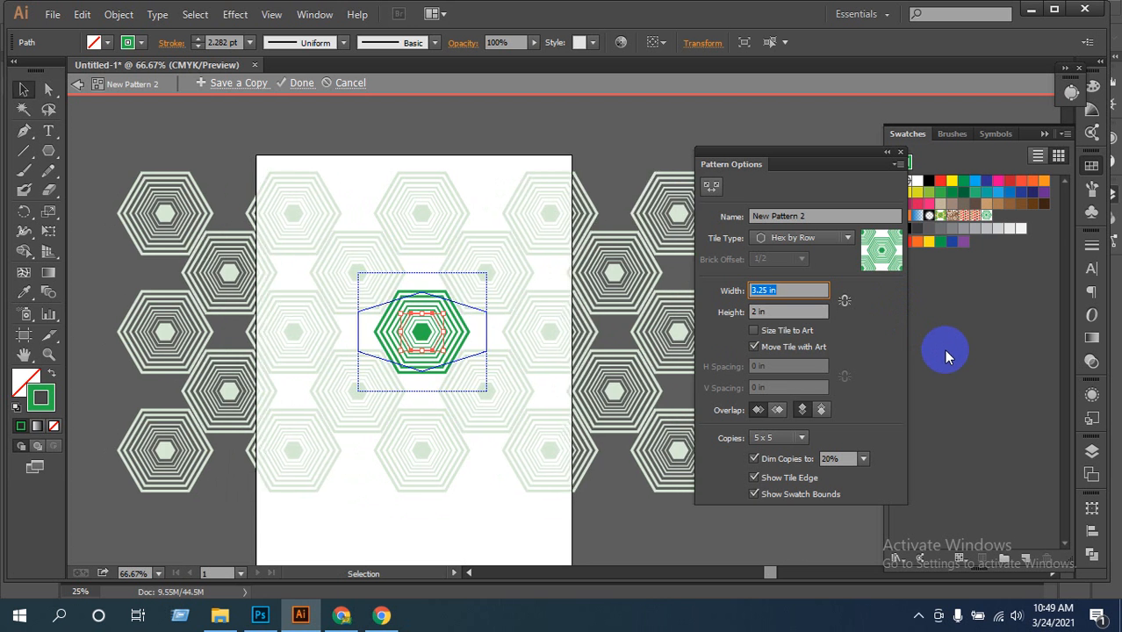
{"action": "key", "text": "Down"}
{"action": "key", "text": "Down"}
{"action": "key", "text": "Down"}
{"action": "key", "text": "Down"}
{"action": "key", "text": "Down"}
{"action": "key", "text": "Down"}
{"action": "key", "text": "Down"}
{"action": "key", "text": "Down"}
{"action": "key", "text": "Down"}
{"action": "key", "text": "Down"}
{"action": "key", "text": "Down"}
{"action": "key", "text": "Down"}
{"action": "key", "text": "Down"}
{"action": "key", "text": "Up"}
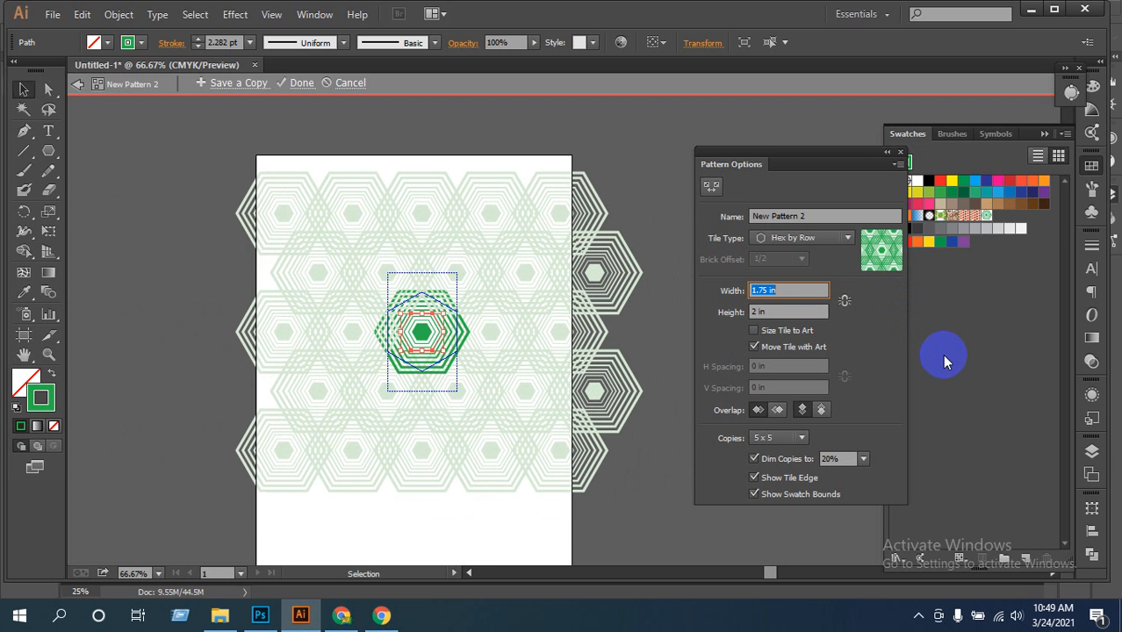
Set the hex tile height to 2.125 in
{"action": "key", "text": "Tab"}
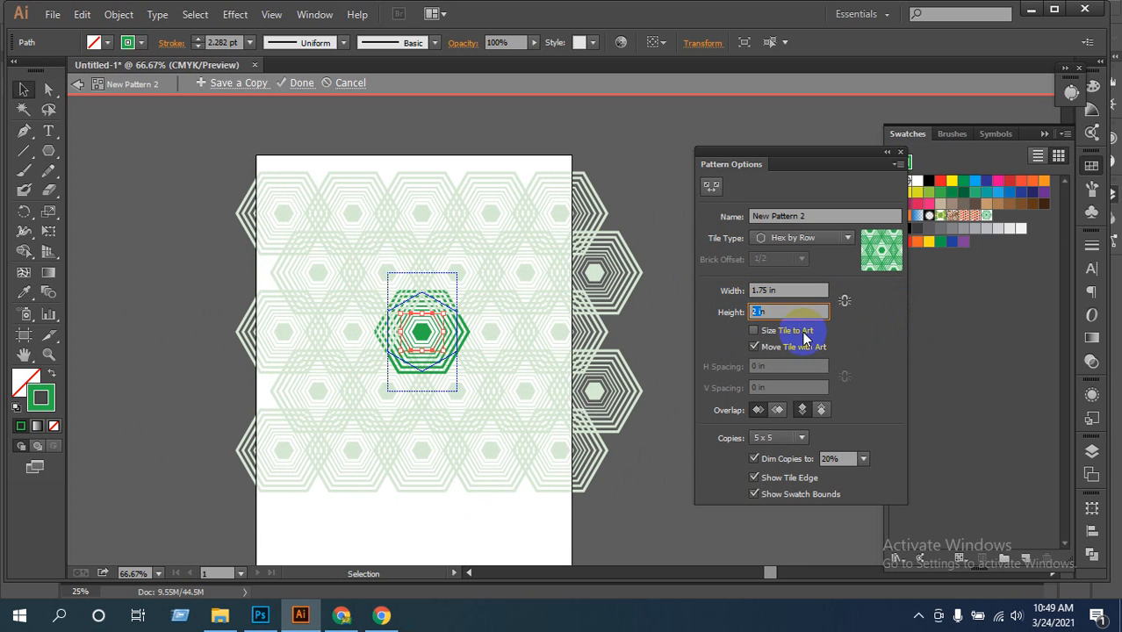
{"action": "key", "text": "Down"}
{"action": "key", "text": "Down"}
{"action": "key", "text": "Up"}
{"action": "key", "text": "Up"}
{"action": "key", "text": "Up"}
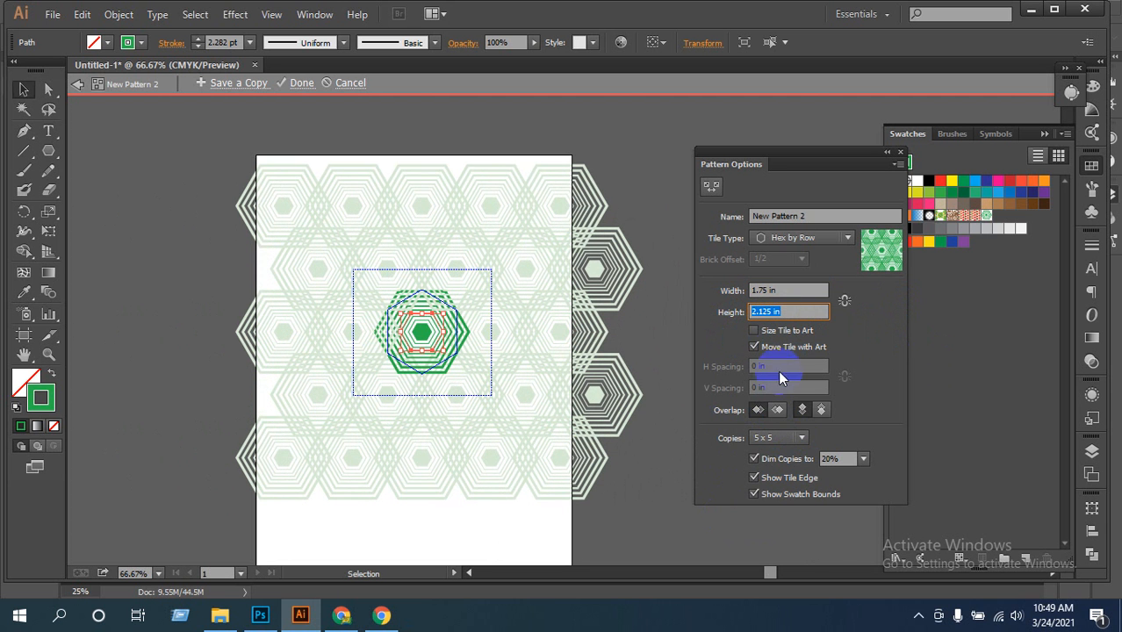
Size the tile to the art and set the horizontal spacing to -0.125 in after trying -0.625 in and 1.375 in
{"action": "left_click", "coordinate": [772, 332]}
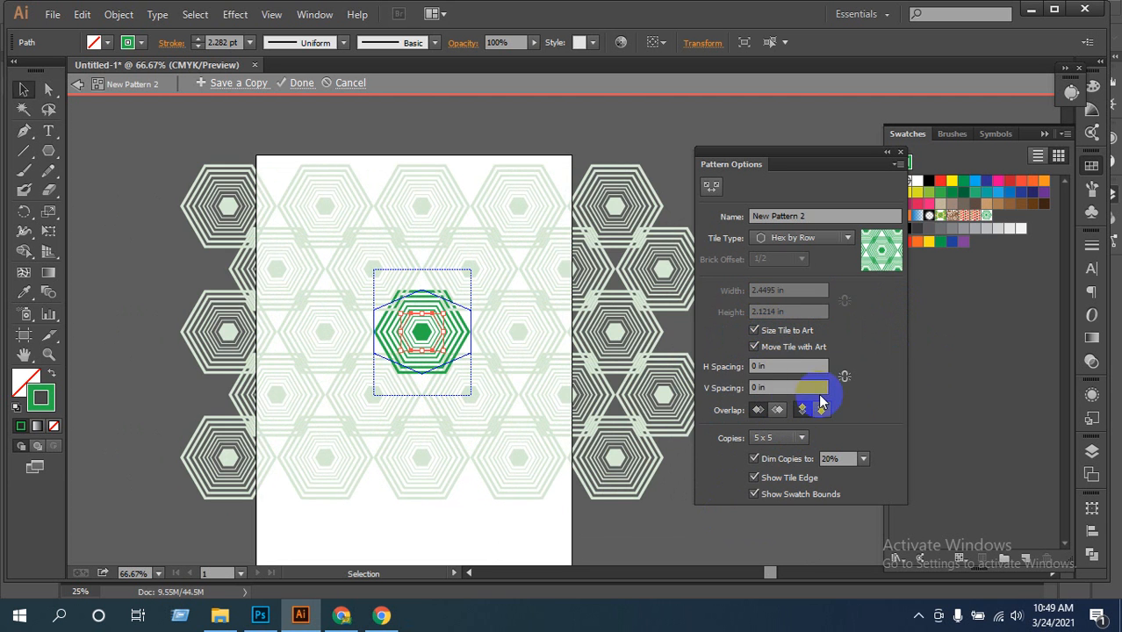
{"action": "left_click", "coordinate": [793, 369]}
{"action": "key", "text": "Up"}
{"action": "key", "text": "Up"}
{"action": "key", "text": "Up"}
{"action": "key", "text": "Up"}
{"action": "key", "text": "Up"}
{"action": "key", "text": "Up"}
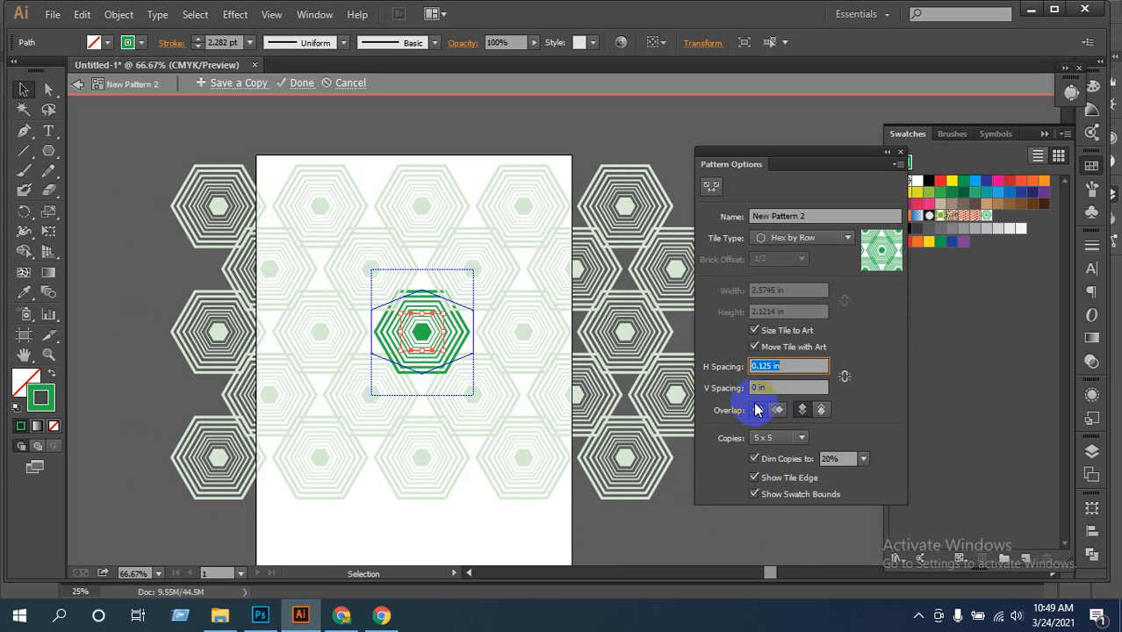
{"action": "key", "text": "Down"}
{"action": "key", "text": "Down"}
{"action": "key", "text": "Down"}
{"action": "key", "text": "Down"}
{"action": "key", "text": "Down"}
{"action": "key", "text": "Down"}
{"action": "key", "text": "Down"}
{"action": "key", "text": "Down"}
{"action": "key", "text": "Down"}
{"action": "key", "text": "Down"}
{"action": "key", "text": "Down"}
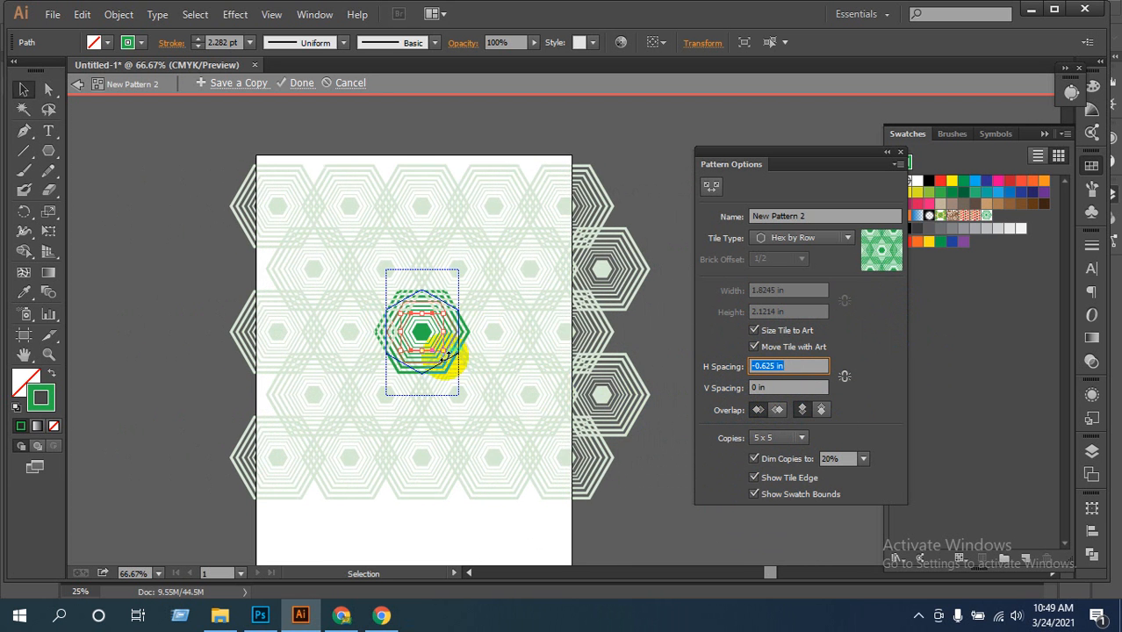
{"action": "key", "text": "Up"}
{"action": "key", "text": "Up"}
{"action": "key", "text": "Up"}
{"action": "key", "text": "Up"}
{"action": "key", "text": "Up"}
{"action": "key", "text": "Up"}
{"action": "key", "text": "Up"}
{"action": "key", "text": "Up"}
{"action": "key", "text": "Up"}
{"action": "key", "text": "Up"}
{"action": "key", "text": "Up"}
{"action": "key", "text": "Up"}
{"action": "key", "text": "Up"}
{"action": "key", "text": "Up"}
{"action": "key", "text": "Up"}
{"action": "key", "text": "Up"}
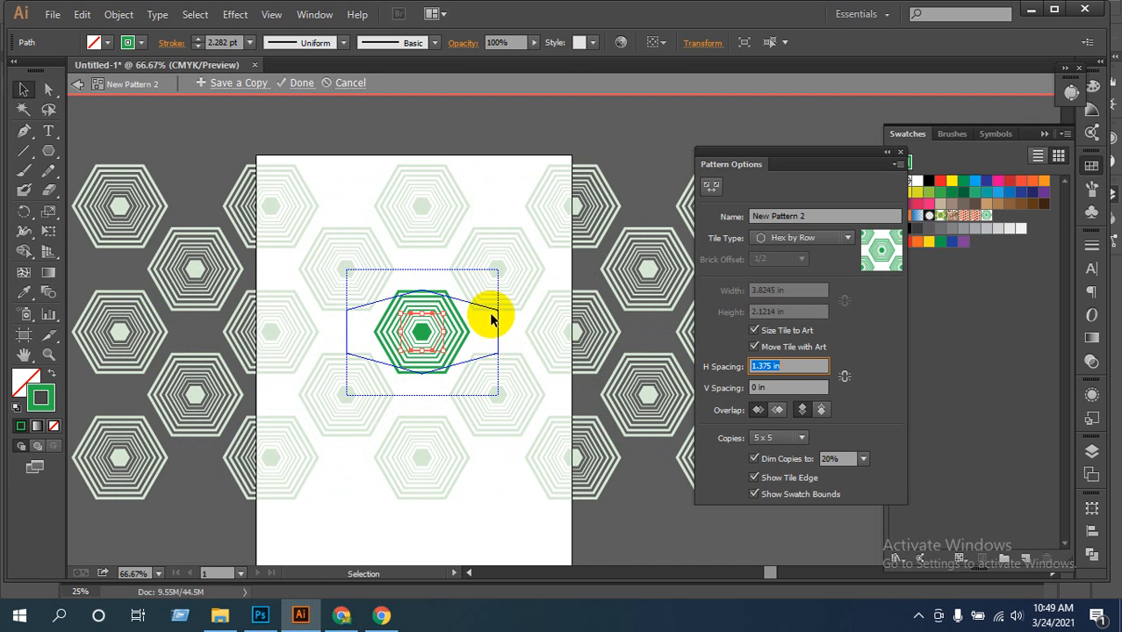
{"action": "key", "text": "Down"}
{"action": "key", "text": "Down"}
{"action": "key", "text": "Down"}
{"action": "key", "text": "Down"}
{"action": "key", "text": "Down"}
{"action": "key", "text": "Down"}
{"action": "key", "text": "Down"}
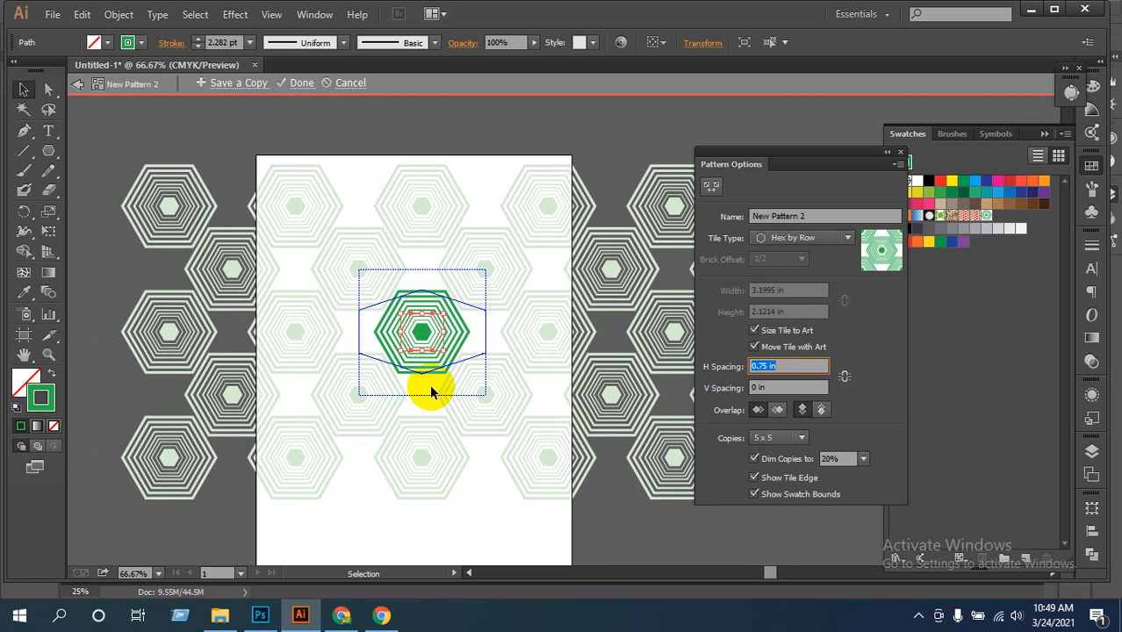
{"action": "key", "text": "Down"}
{"action": "key", "text": "Down"}
{"action": "key", "text": "Down"}
{"action": "key", "text": "Down"}
{"action": "key", "text": "Down"}
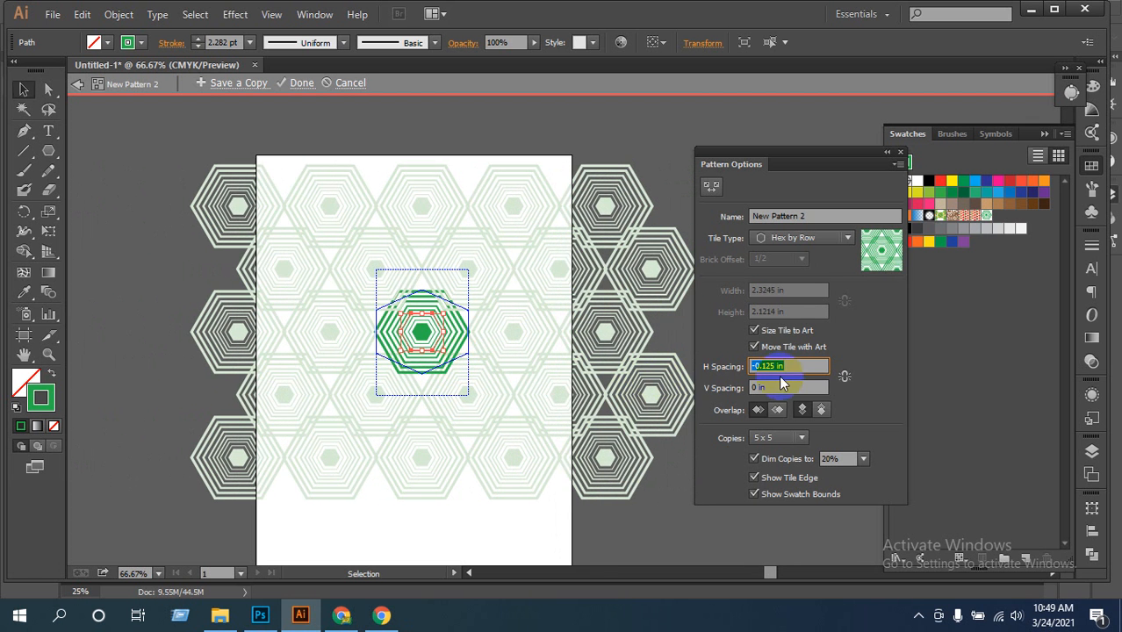
Set the vertical spacing to -0.375 in after trying -0.125 in and 0.125 in
{"action": "left_click", "coordinate": [786, 386]}
{"action": "key", "text": "Down"}
{"action": "key", "text": "Down"}
{"action": "key", "text": "Down"}
{"action": "key", "text": "Down"}
{"action": "key", "text": "Down"}
{"action": "key", "text": "Down"}
{"action": "key", "text": "Down"}
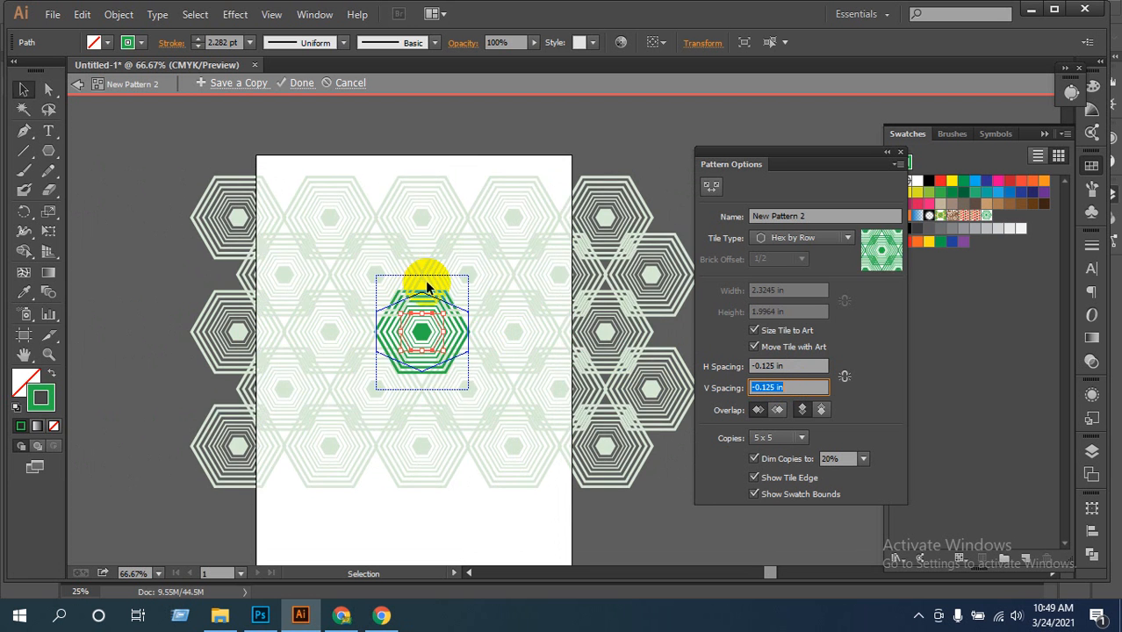
{"action": "key", "text": "Up"}
{"action": "key", "text": "Up"}
{"action": "key", "text": "Up"}
{"action": "key", "text": "Up"}
{"action": "key", "text": "Up"}
{"action": "key", "text": "Up"}
{"action": "key", "text": "Up"}
{"action": "key", "text": "Up"}
{"action": "key", "text": "Up"}
{"action": "key", "text": "Up"}
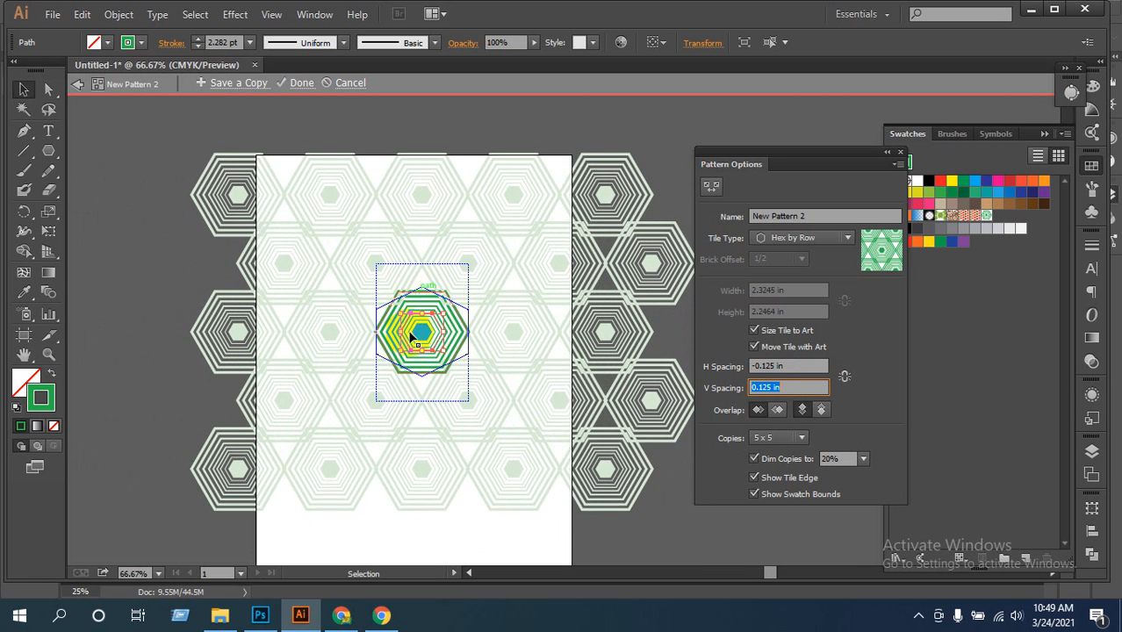
{"action": "key", "text": "Down"}
{"action": "key", "text": "Down"}
{"action": "key", "text": "Down"}
{"action": "key", "text": "Down"}
{"action": "key", "text": "Down"}
{"action": "key", "text": "Down"}
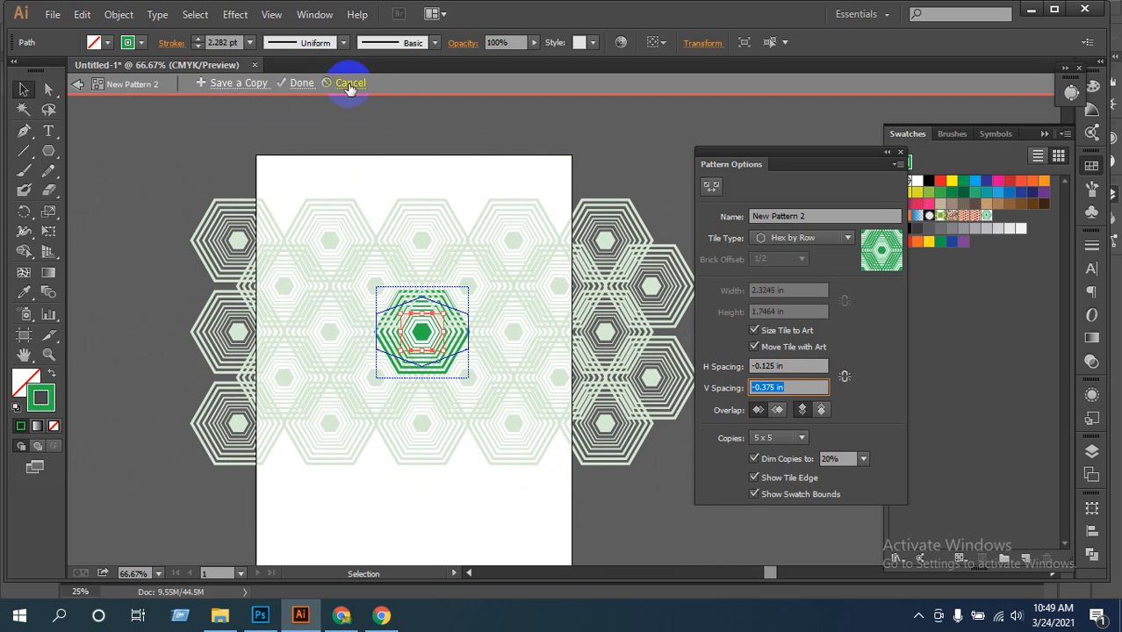
Finish editing the hexagon pattern and delete the original concentric hexagons from the artboard
{"action": "left_click", "coordinate": [299, 85]}
{"action": "left_click", "coordinate": [405, 307]}
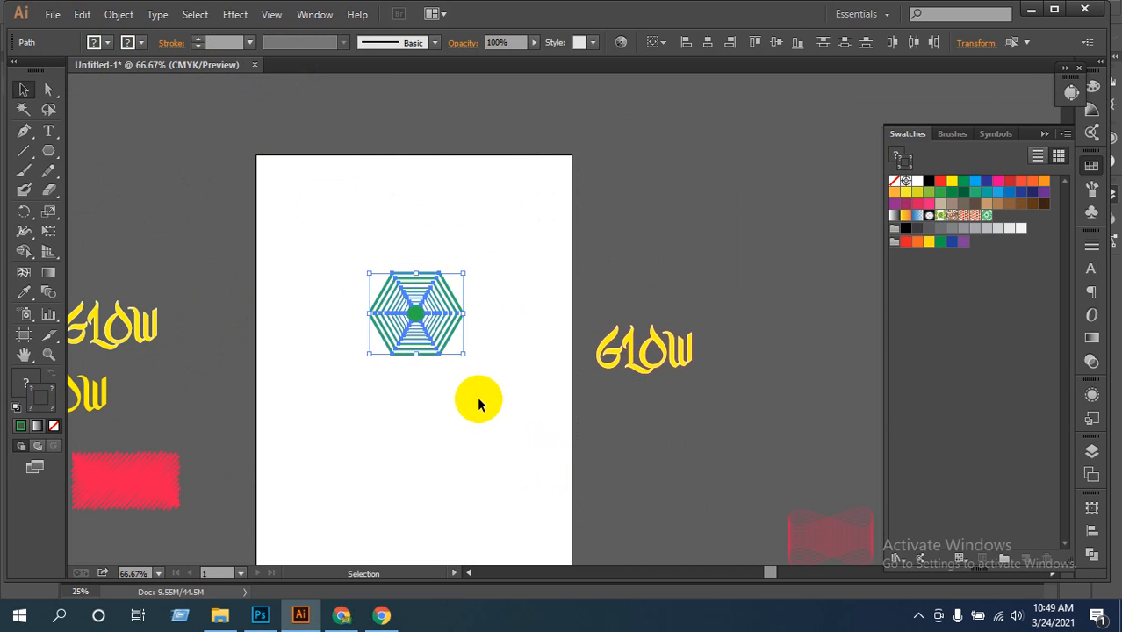
{"action": "key", "text": "Delete"}
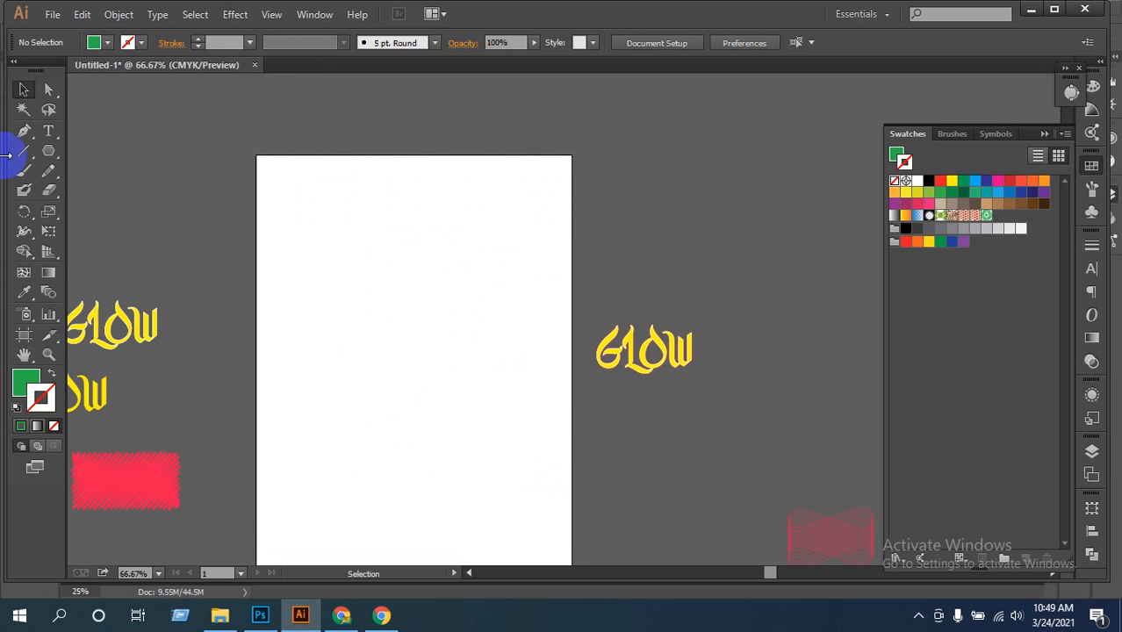
Draw a large rectangle across the upper part of the empty artboard
{"action": "left_click", "coordinate": [50, 156]}
{"action": "left_click_drag", "start_coordinate": [50, 155], "coordinate": [108, 159]}
{"action": "mouse_move", "coordinate": [311, 176]}
{"action": "left_mouse_down"}
{"action": "mouse_move", "coordinate": [475, 320]}
{"action": "mouse_move", "coordinate": [521, 381]}
{"action": "mouse_move", "coordinate": [541, 385]}
{"action": "left_mouse_up"}
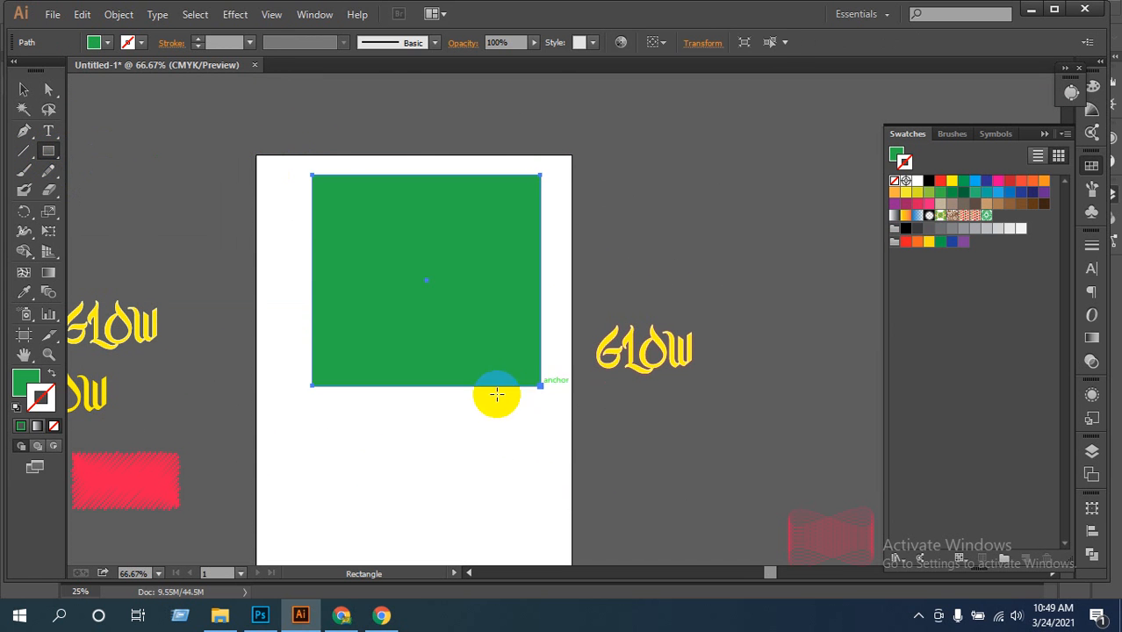
Fill the rectangle with the New Pattern 2 swatch, remove its stroke and deselect it
{"action": "left_click", "coordinate": [988, 217]}
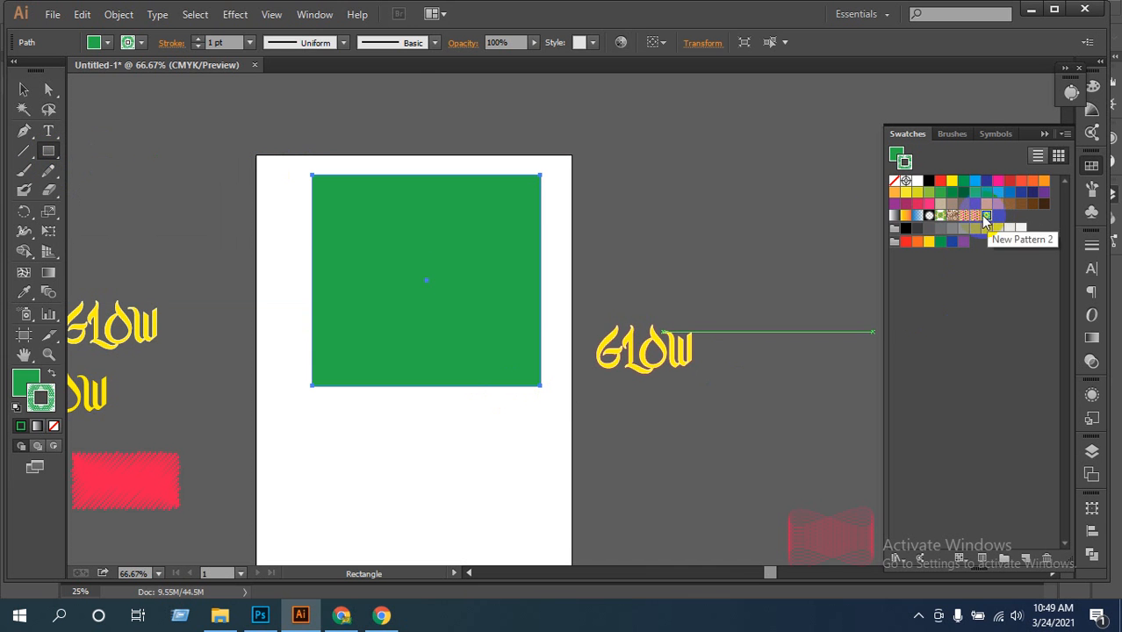
{"action": "left_click", "coordinate": [52, 374]}
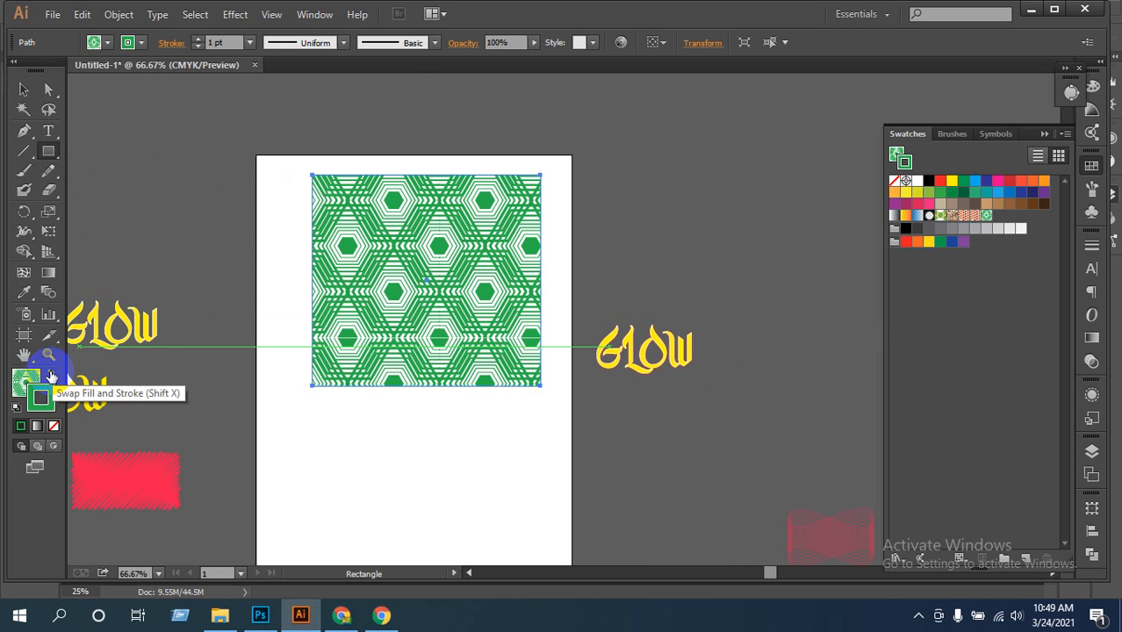
{"action": "left_click", "coordinate": [54, 426]}
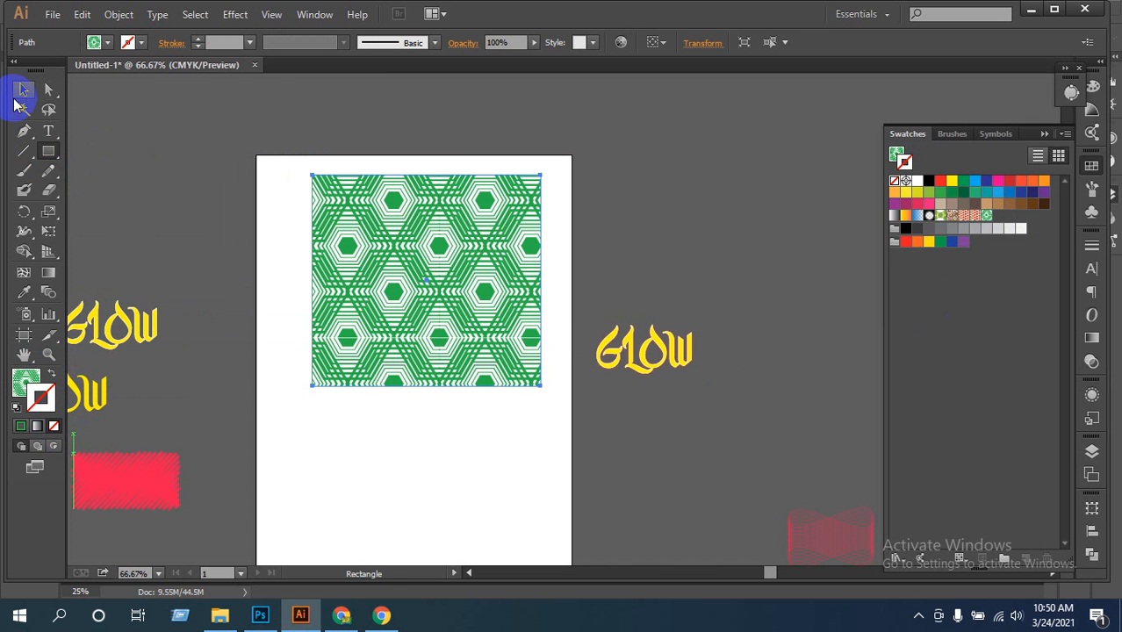
{"action": "left_click", "coordinate": [22, 90]}
{"action": "left_click", "coordinate": [250, 147]}
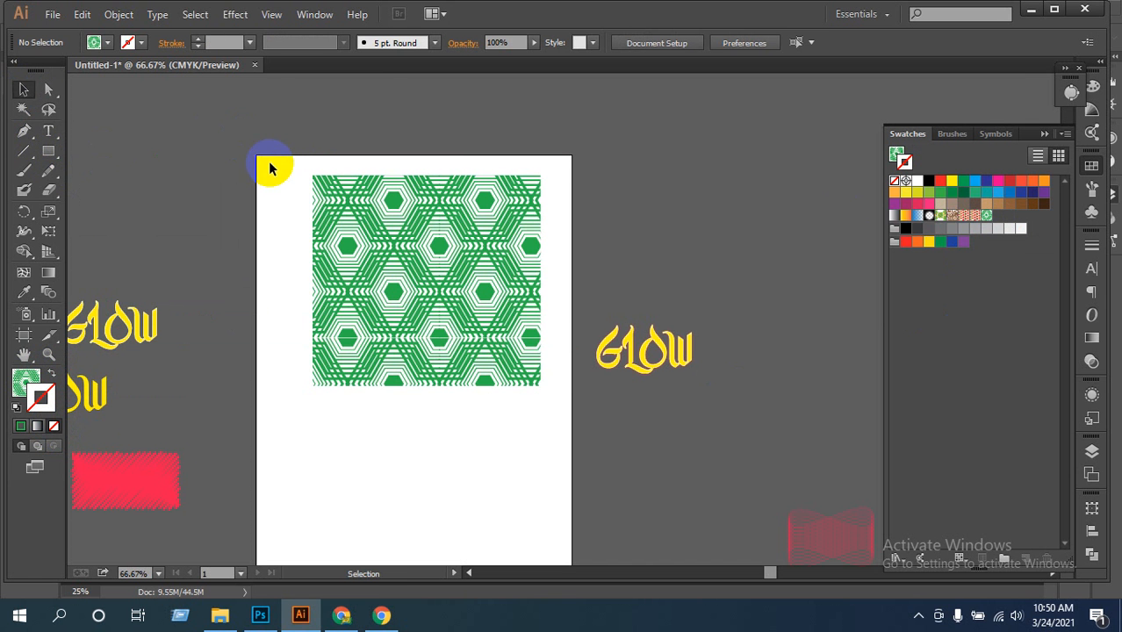
Switch to the live class call in Chrome and mute the microphone
{"action": "left_click", "coordinate": [342, 615]}
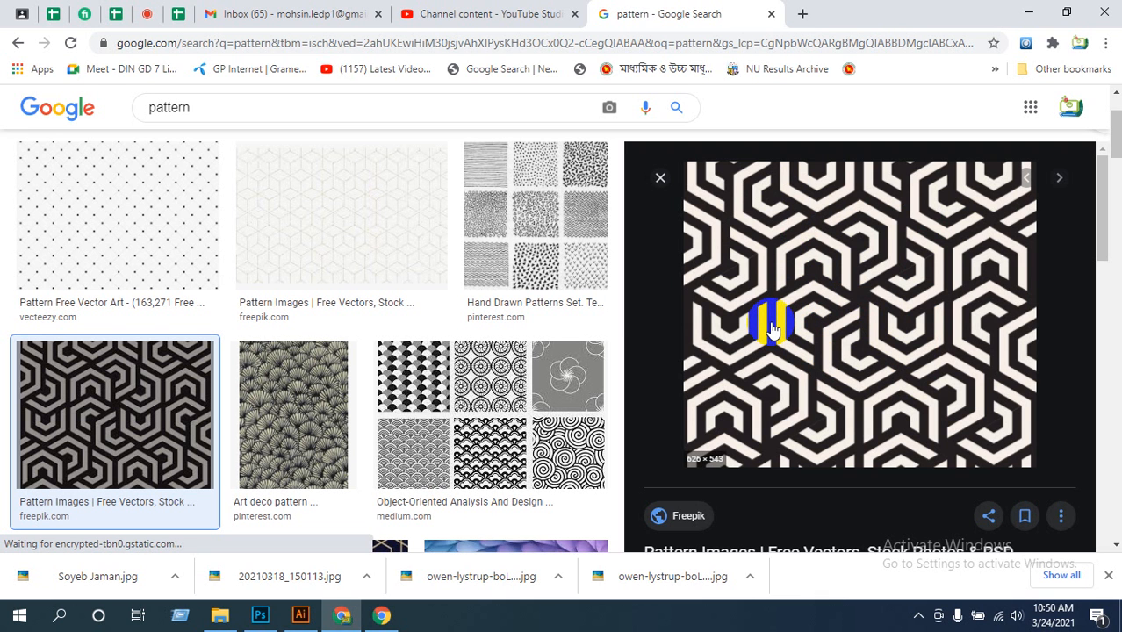
{"action": "left_click", "coordinate": [252, 10]}
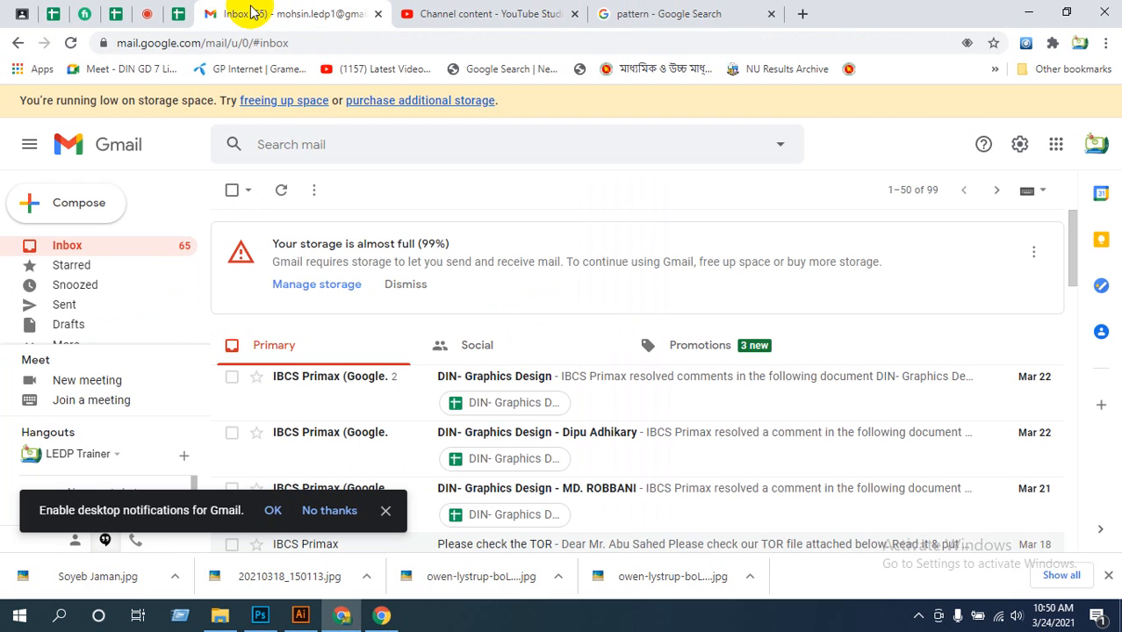
{"action": "left_click", "coordinate": [149, 15]}
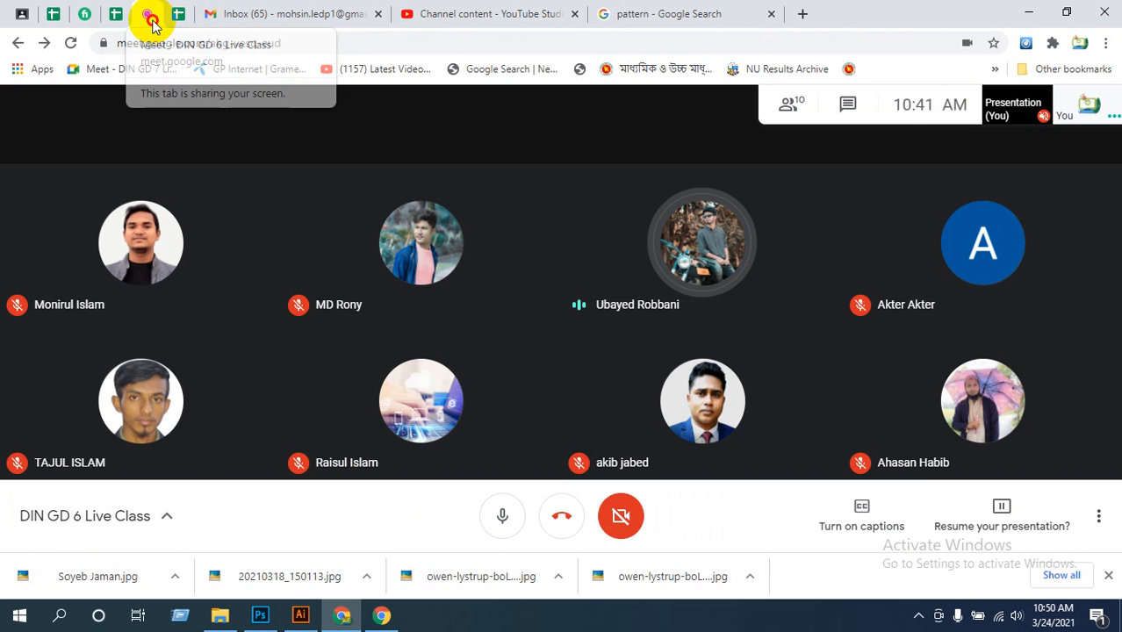
{"action": "left_click", "coordinate": [496, 526]}
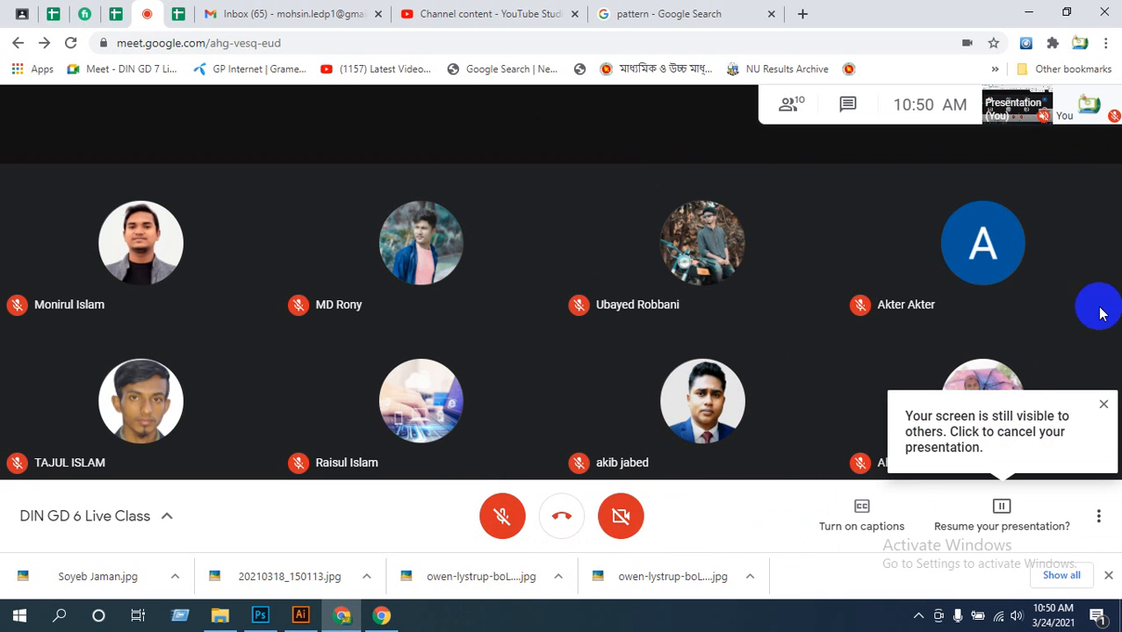
{"action": "left_click", "coordinate": [918, 615]}
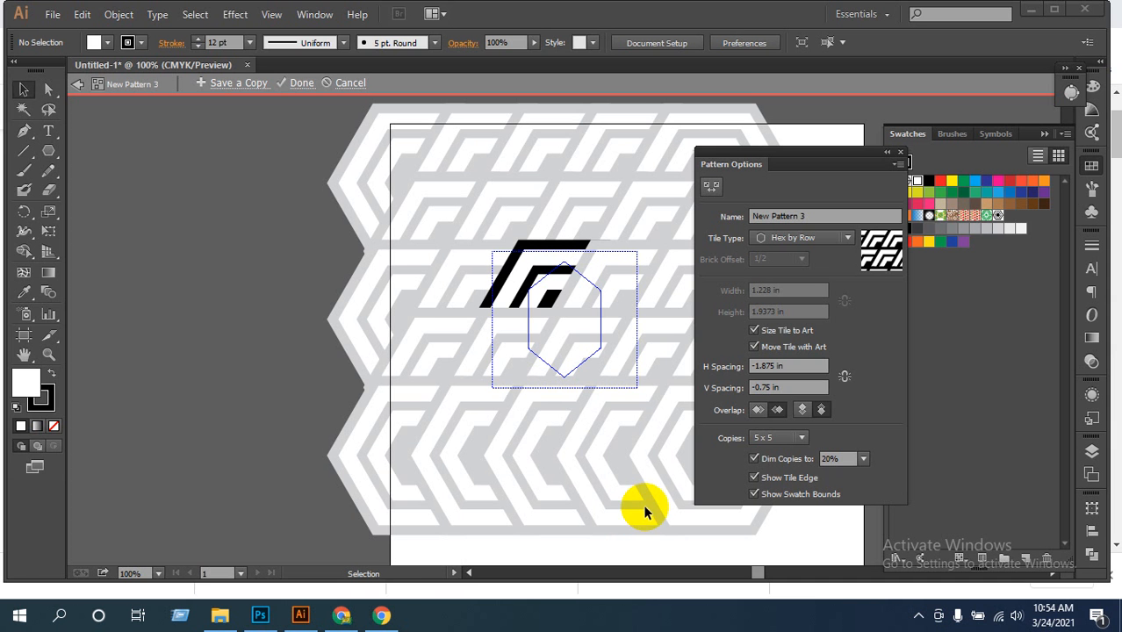
Set the horizontal spacing of New Pattern 3 to -1.75 in after trying -2 in
{"action": "left_click", "coordinate": [782, 378]}
{"action": "left_click_drag", "start_coordinate": [786, 369], "coordinate": [732, 364]}
{"action": "key", "text": "Up"}
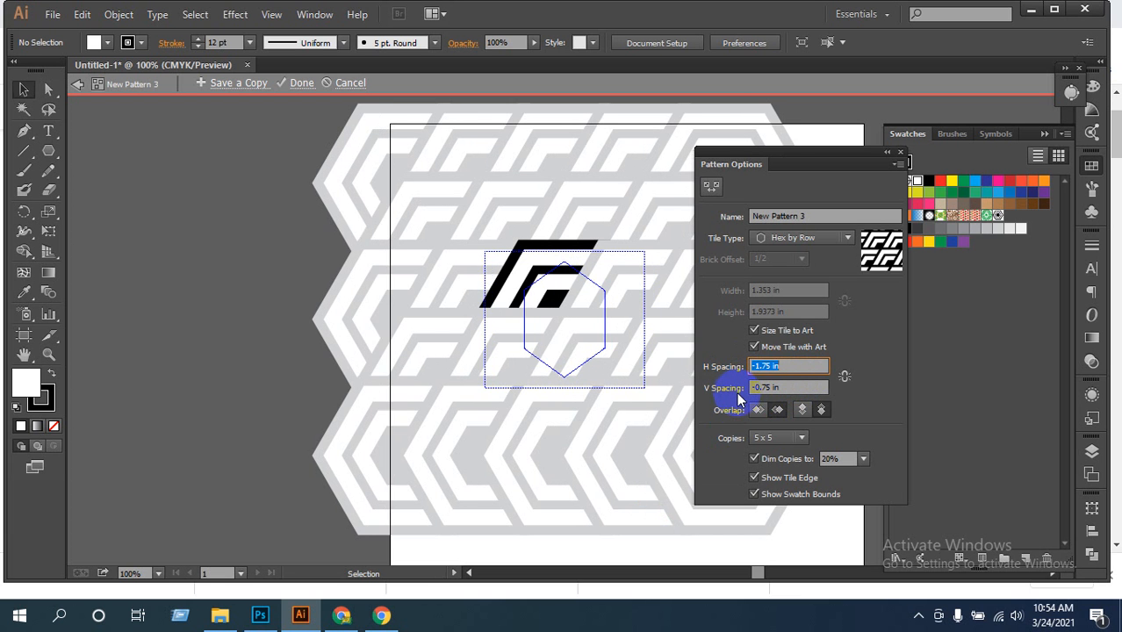
{"action": "key", "text": "Down"}
{"action": "key", "text": "Down"}
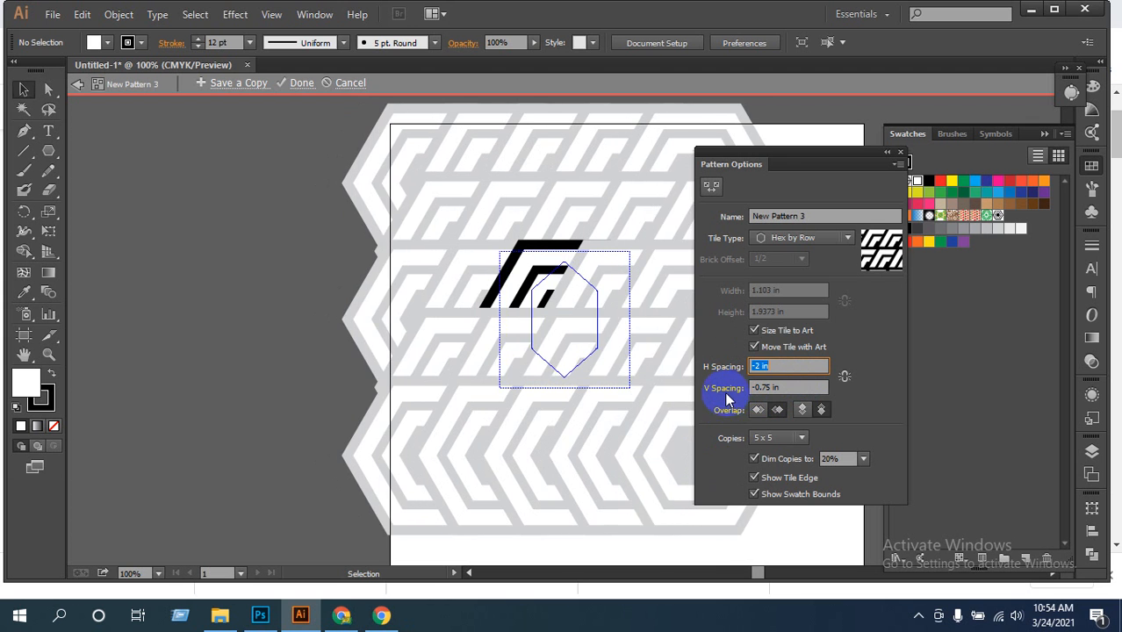
{"action": "key", "text": "Up"}
{"action": "key", "text": "Up"}
{"action": "key", "text": "Up"}
{"action": "key", "text": "Down"}
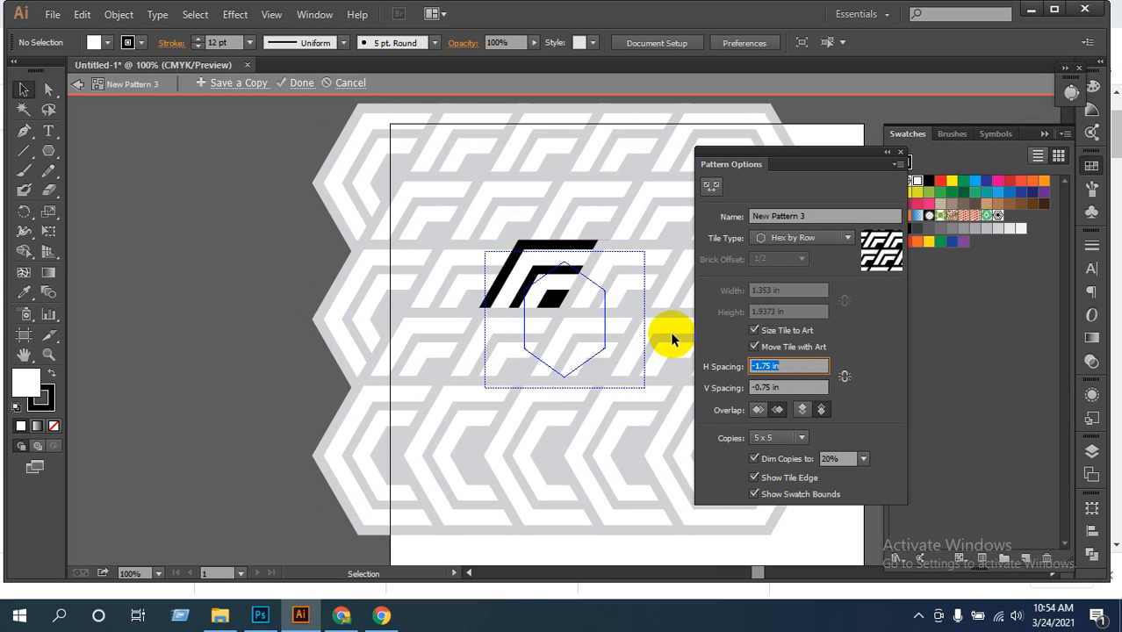
Set the vertical spacing of New Pattern 3 to -1 in
{"action": "left_click", "coordinate": [786, 387]}
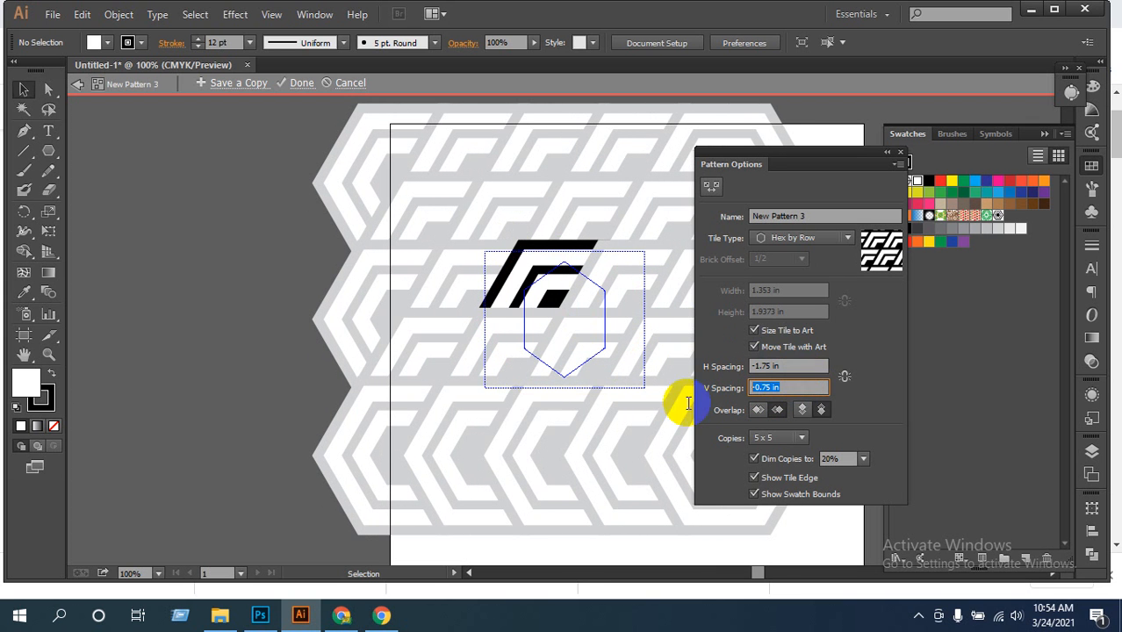
{"action": "key", "text": "Down"}
{"action": "key", "text": "Down"}
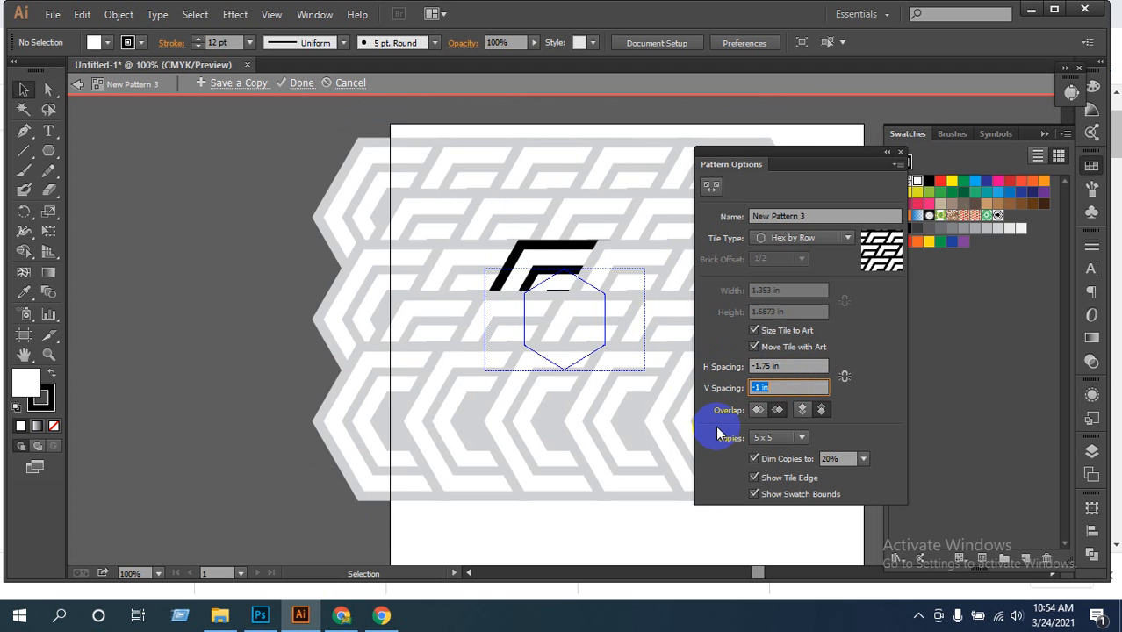
Set the vertical spacing of New Pattern 3 to -0.125 in
{"action": "key", "text": "Up"}
{"action": "key", "text": "Up"}
{"action": "key", "text": "Up"}
{"action": "key", "text": "Up"}
{"action": "key", "text": "Up"}
{"action": "key", "text": "Up"}
{"action": "key", "text": "Up"}
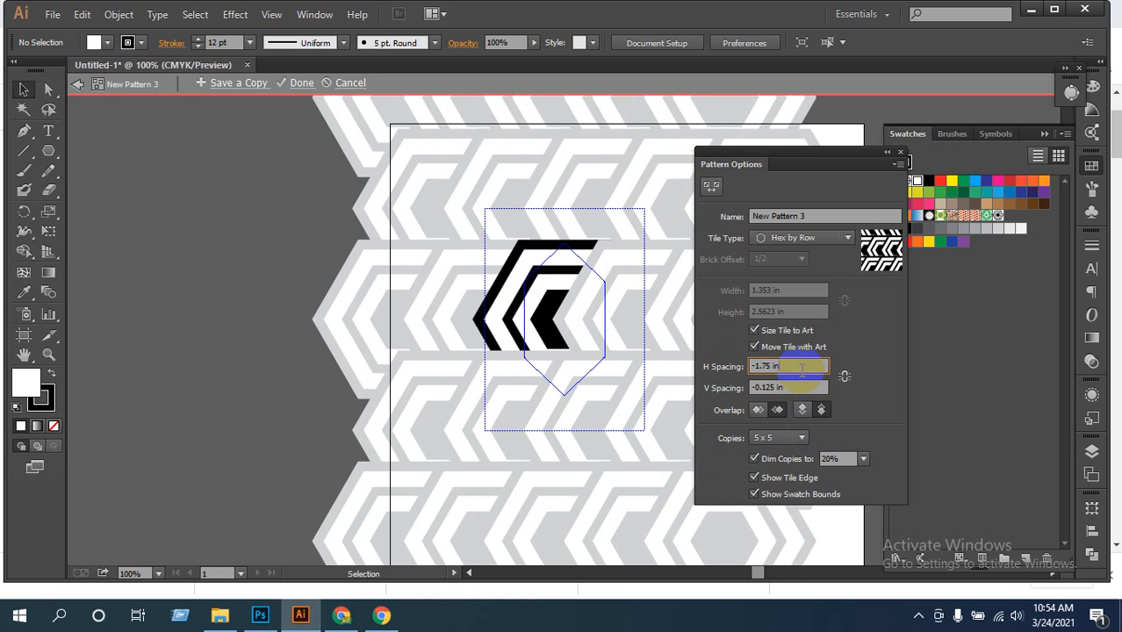
Set the horizontal spacing of New Pattern 3 to -1.125 in and its horizontal overlap to Left in Front
{"action": "left_click_drag", "start_coordinate": [802, 370], "coordinate": [660, 372]}
{"action": "key", "text": "Up"}
{"action": "key", "text": "Up"}
{"action": "key", "text": "Up"}
{"action": "key", "text": "Up"}
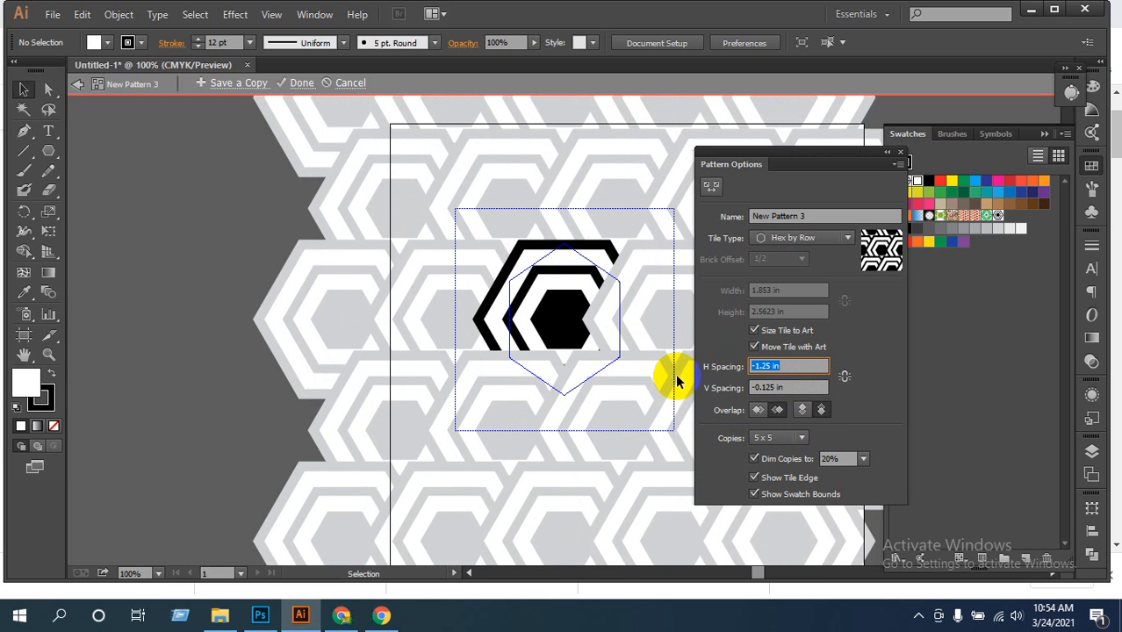
{"action": "key", "text": "Up"}
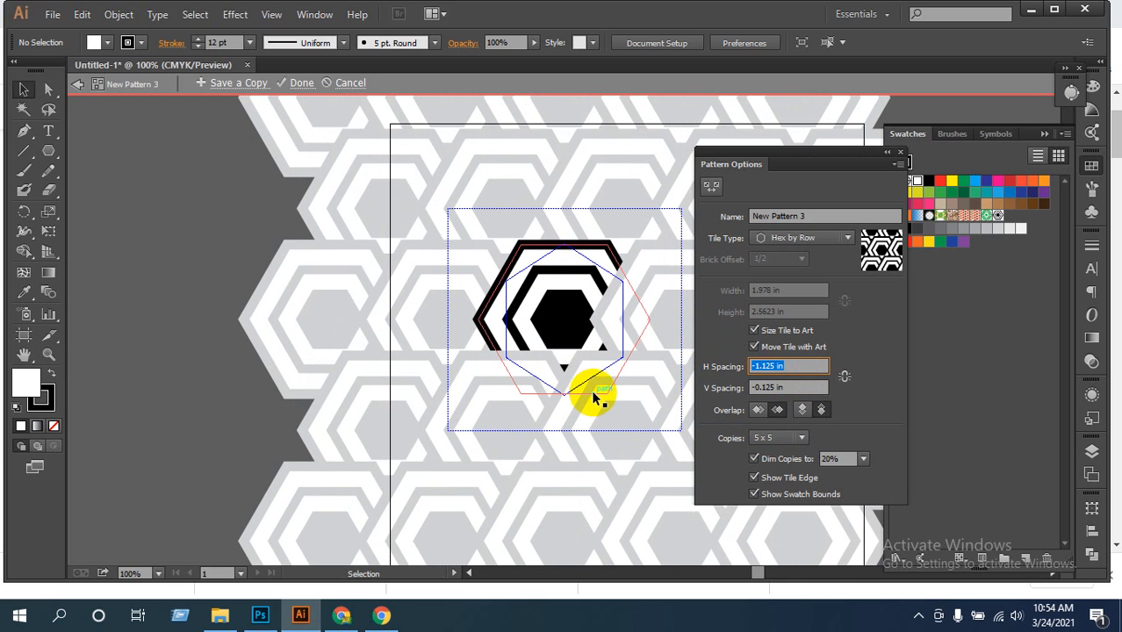
{"action": "left_click", "coordinate": [758, 410]}
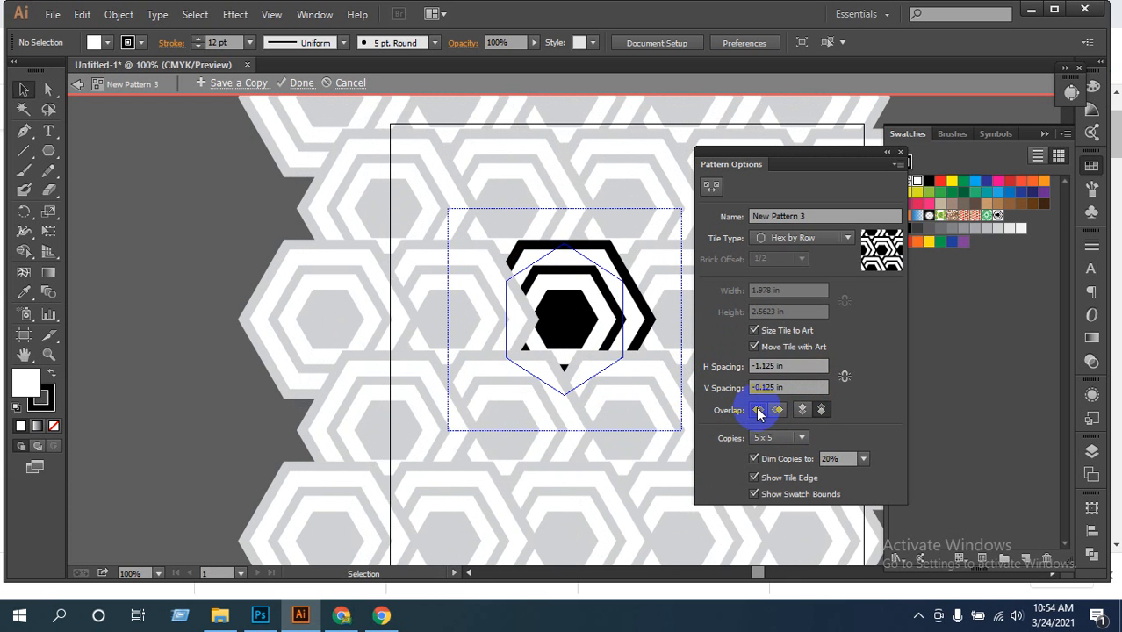
Try horizontal spacings of -0.25 in and 0.25 in, and set the value back to -1.125 in
{"action": "left_click", "coordinate": [777, 366]}
{"action": "key", "text": "Up"}
{"action": "key", "text": "Up"}
{"action": "key", "text": "Up"}
{"action": "key", "text": "Up"}
{"action": "key", "text": "Up"}
{"action": "key", "text": "Up"}
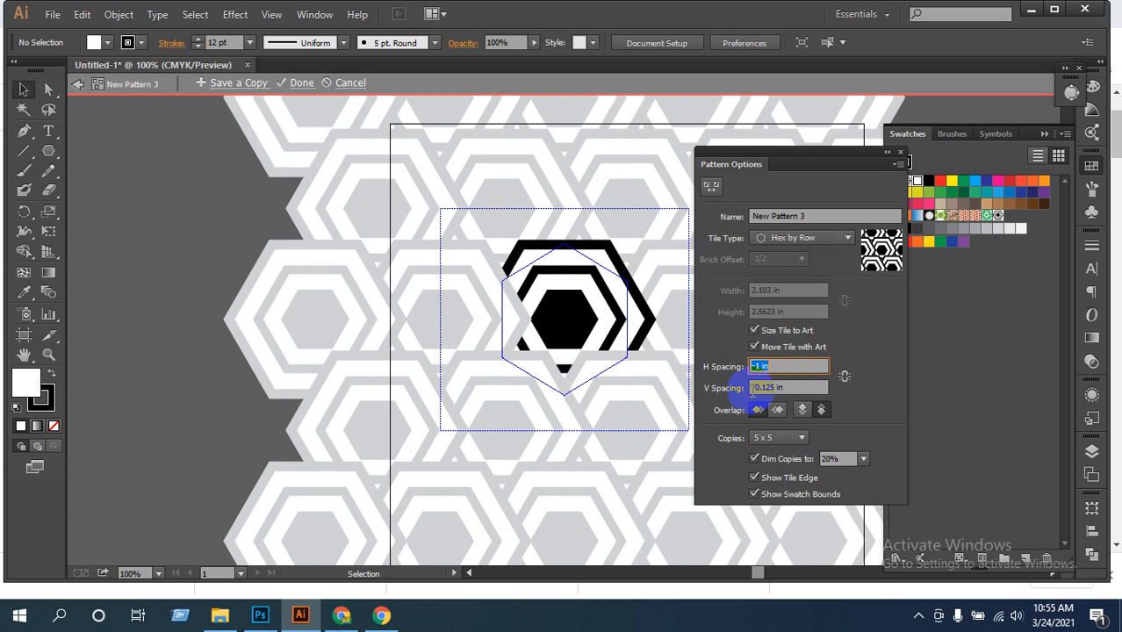
{"action": "key", "text": "Up"}
{"action": "key", "text": "Up"}
{"action": "key", "text": "Up"}
{"action": "key", "text": "Up"}
{"action": "key", "text": "Up"}
{"action": "key", "text": "Up"}
{"action": "key", "text": "Up"}
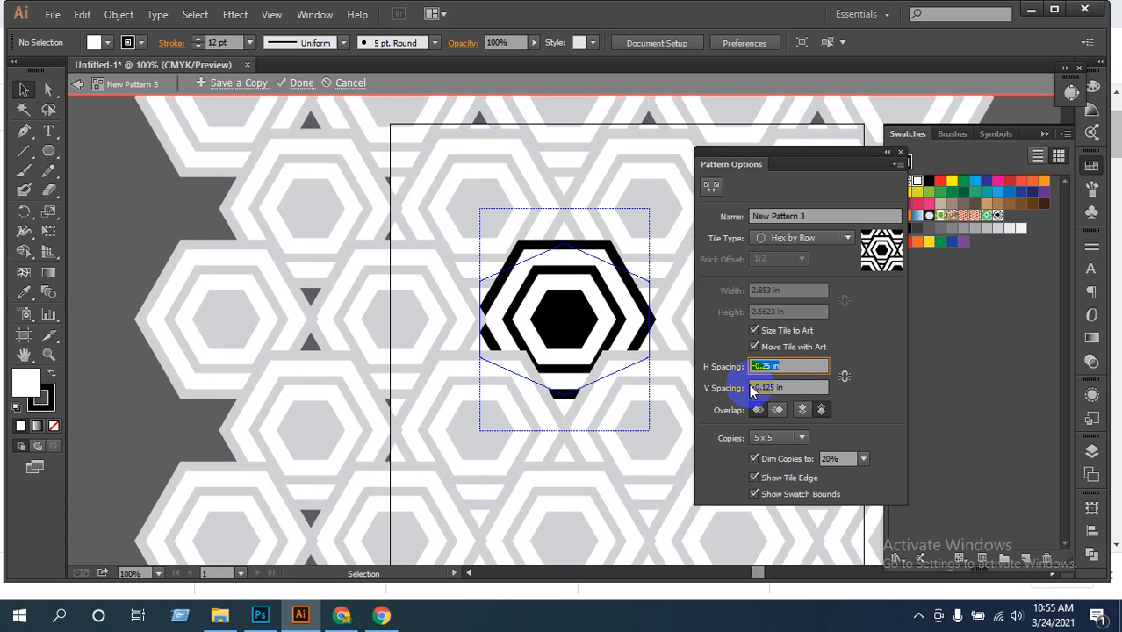
{"action": "key", "text": "Down"}
{"action": "key", "text": "Down"}
{"action": "key", "text": "Down"}
{"action": "key", "text": "Down"}
{"action": "key", "text": "Down"}
{"action": "key", "text": "Down"}
{"action": "key", "text": "Down"}
{"action": "key", "text": "Down"}
{"action": "key", "text": "Down"}
{"action": "key", "text": "Down"}
{"action": "key", "text": "Down"}
{"action": "key", "text": "Down"}
{"action": "key", "text": "Down"}
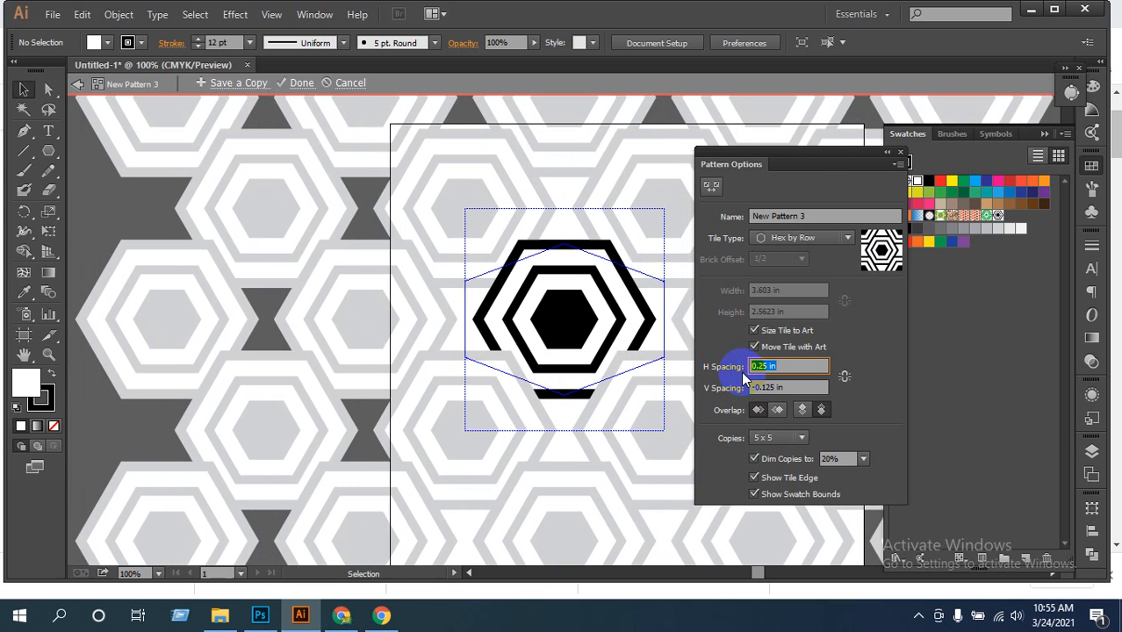
Set the vertical spacing of New Pattern 3 to -0.5 in after trying 0.75 in
{"action": "left_click", "coordinate": [788, 387]}
{"action": "key", "text": "Up"}
{"action": "key", "text": "Up"}
{"action": "key", "text": "Up"}
{"action": "key", "text": "Up"}
{"action": "key", "text": "Up"}
{"action": "key", "text": "Up"}
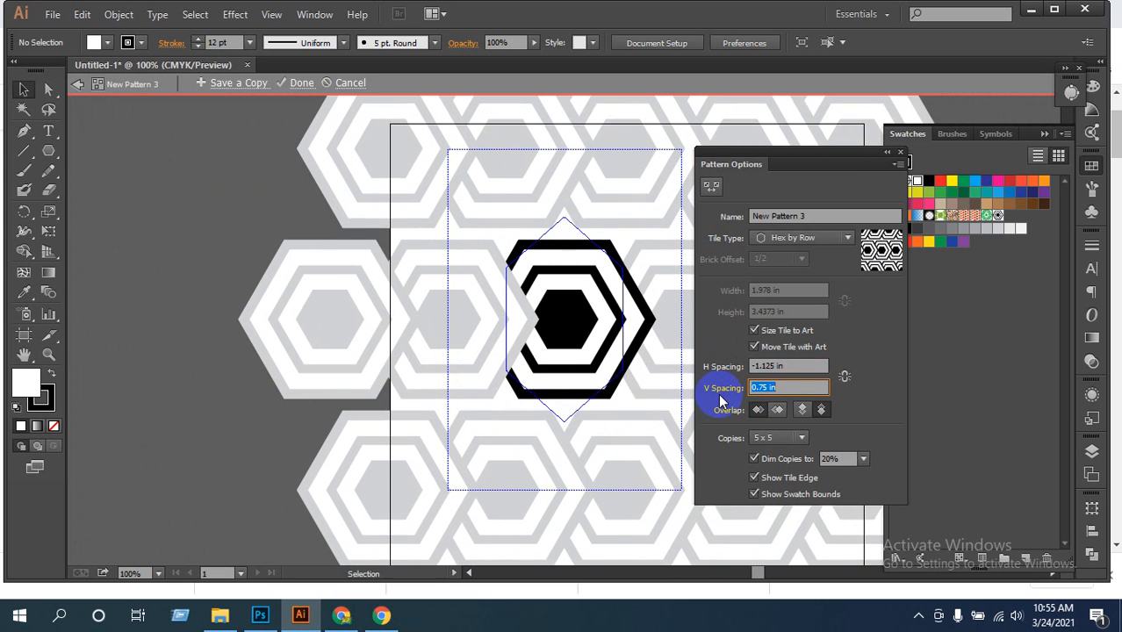
{"action": "key", "text": "Down"}
{"action": "key", "text": "Down"}
{"action": "key", "text": "Down"}
{"action": "key", "text": "Down"}
{"action": "key", "text": "Down"}
{"action": "key", "text": "Down"}
{"action": "key", "text": "Down"}
{"action": "key", "text": "Down"}
{"action": "key", "text": "Down"}
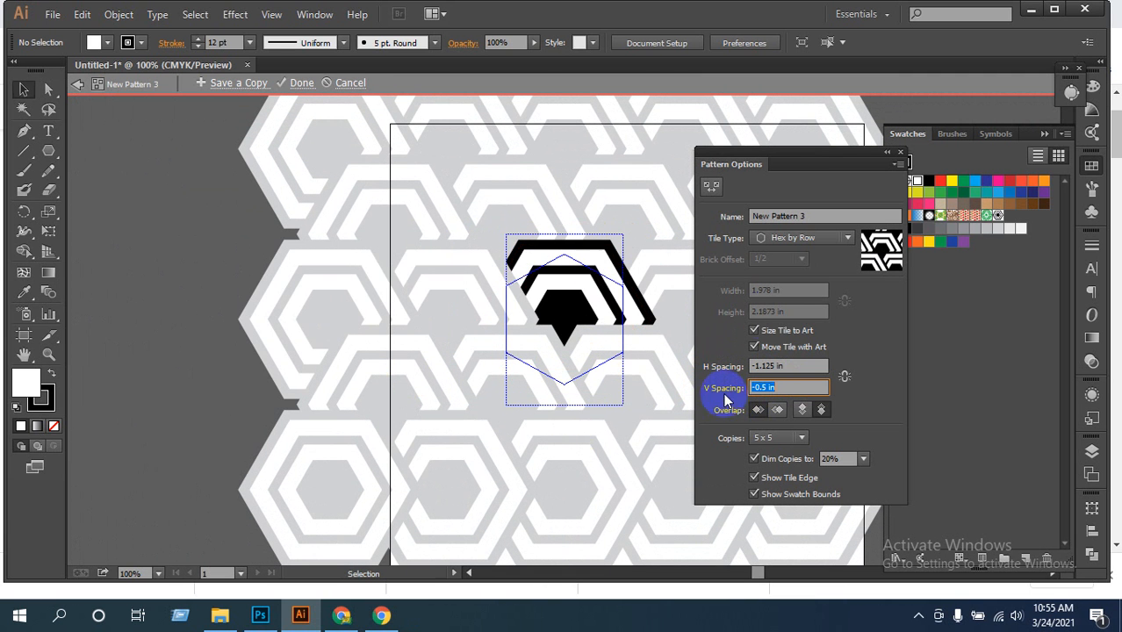
Turn off Size Tile to Art and set the tile width to 2.625 in
{"action": "left_click", "coordinate": [755, 331]}
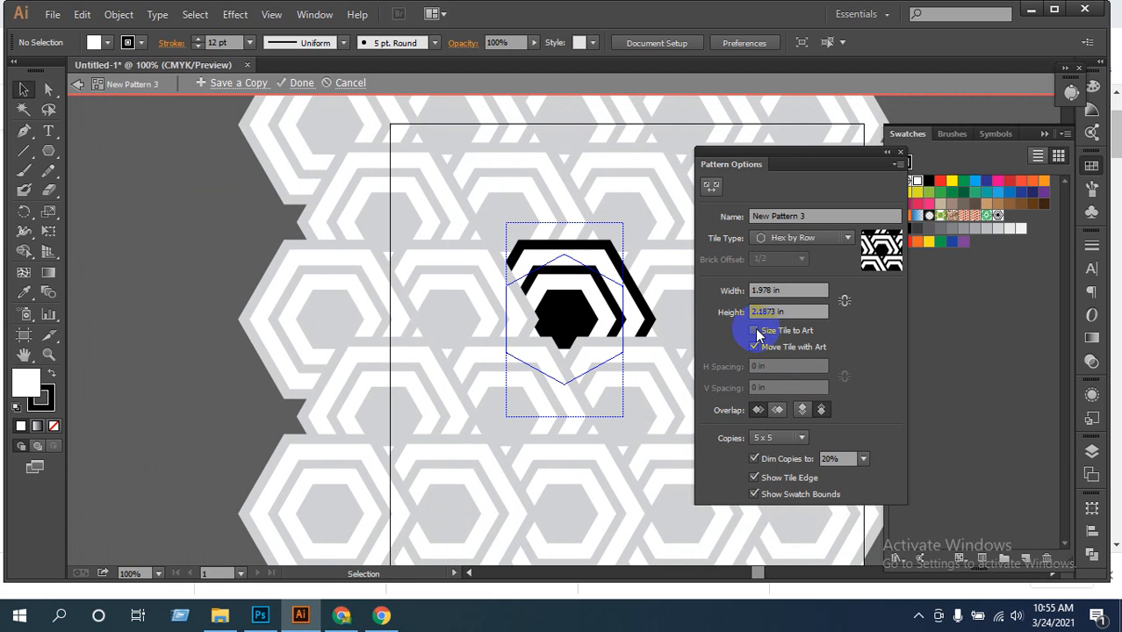
{"action": "key", "text": "Down"}
{"action": "key", "text": "Down"}
{"action": "key", "text": "Down"}
{"action": "key", "text": "Down"}
{"action": "key", "text": "Down"}
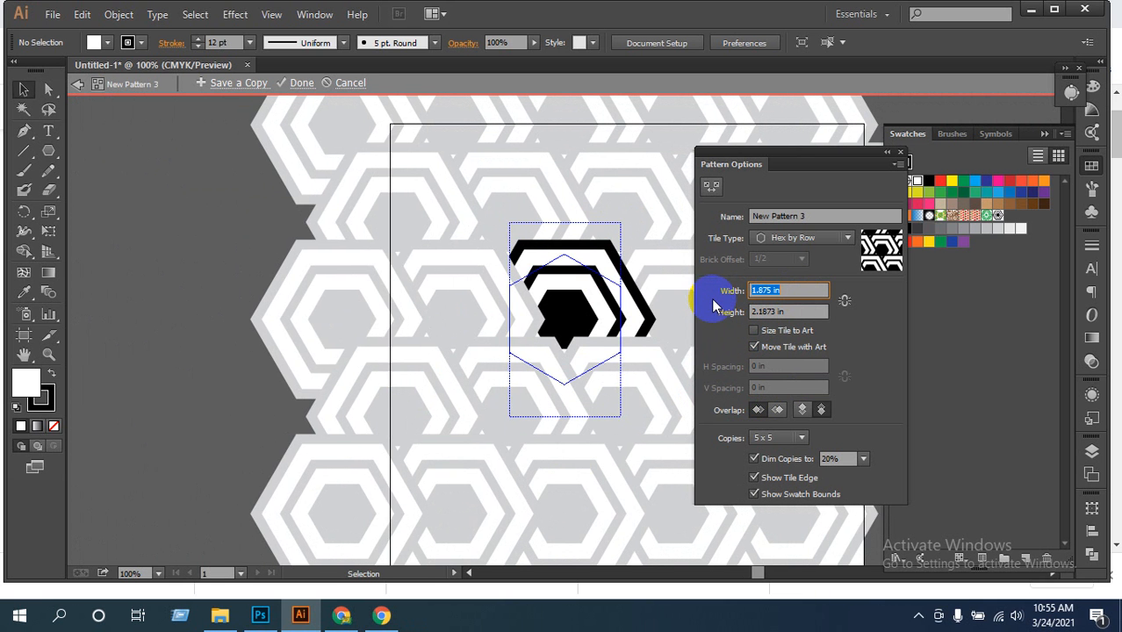
{"action": "key", "text": "Up"}
{"action": "key", "text": "Up"}
{"action": "key", "text": "Up"}
{"action": "key", "text": "Up"}
{"action": "key", "text": "Up"}
{"action": "key", "text": "Up"}
{"action": "key", "text": "Up"}
{"action": "key", "text": "Up"}
{"action": "key", "text": "Up"}
{"action": "key", "text": "Up"}
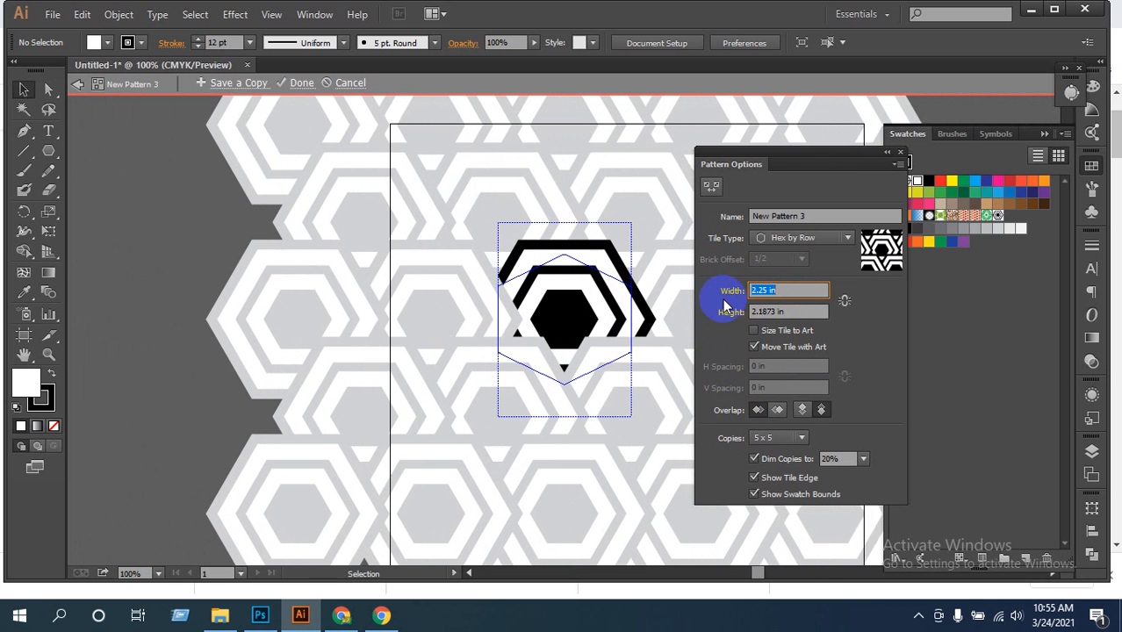
Reduce the tile height of New Pattern 3 to 1.25 in
{"action": "left_click", "coordinate": [728, 314]}
{"action": "key", "text": "Down"}
{"action": "key", "text": "Down"}
{"action": "key", "text": "Down"}
{"action": "key", "text": "Down"}
{"action": "key", "text": "Down"}
{"action": "key", "text": "Down"}
{"action": "key", "text": "Down"}
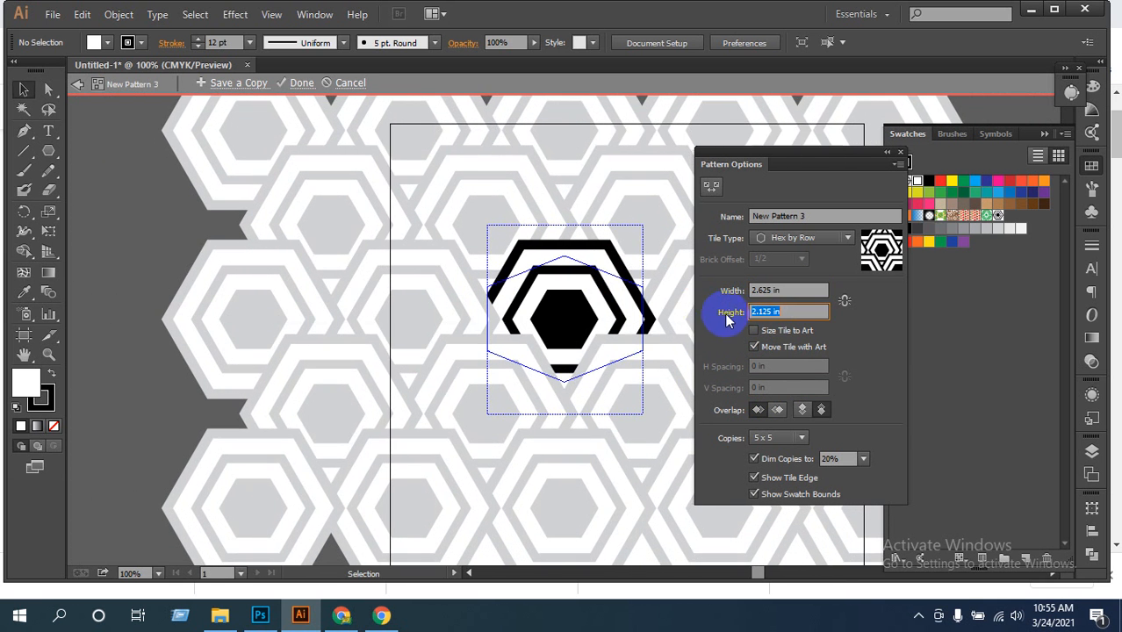
{"action": "key", "text": "Up"}
{"action": "key", "text": "Up"}
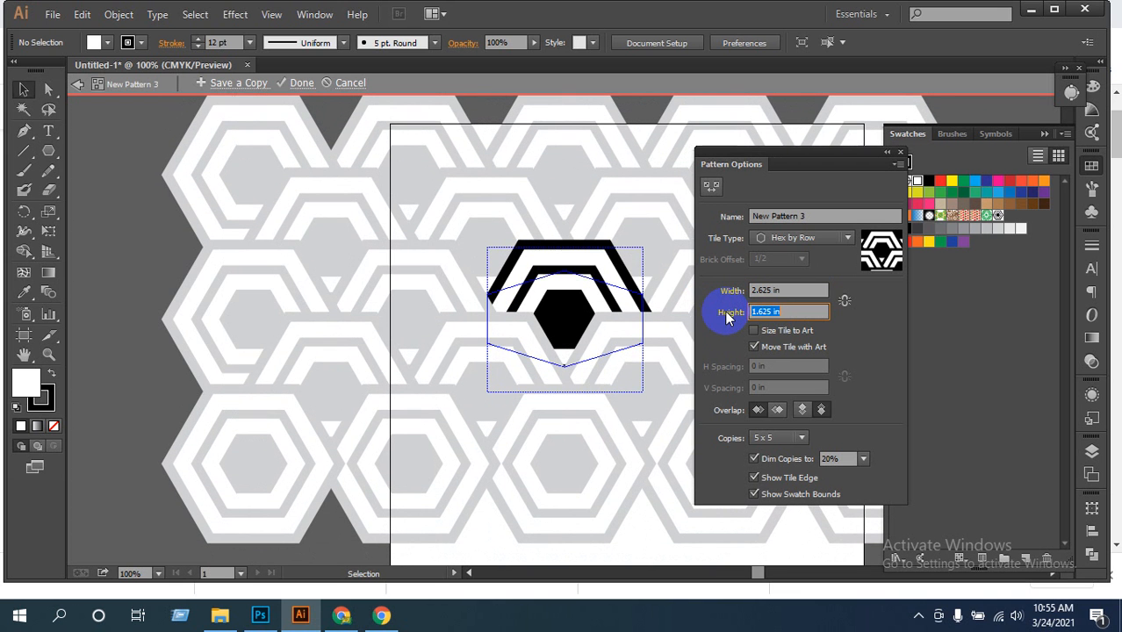
{"action": "key", "text": "Down"}
{"action": "key", "text": "Down"}
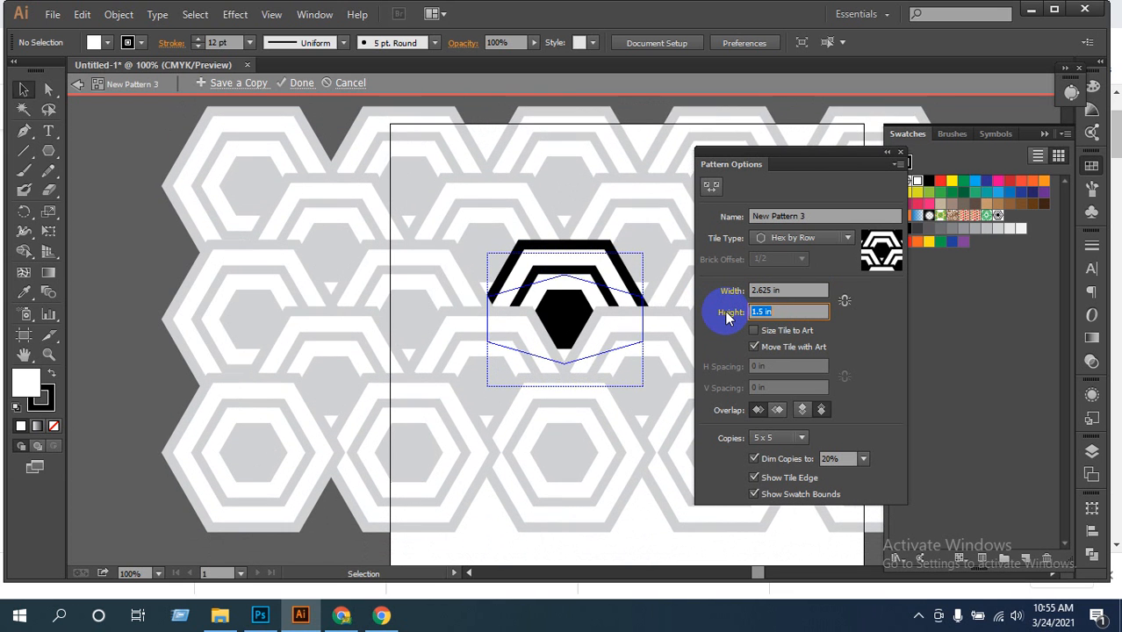
{"action": "key", "text": "Down"}
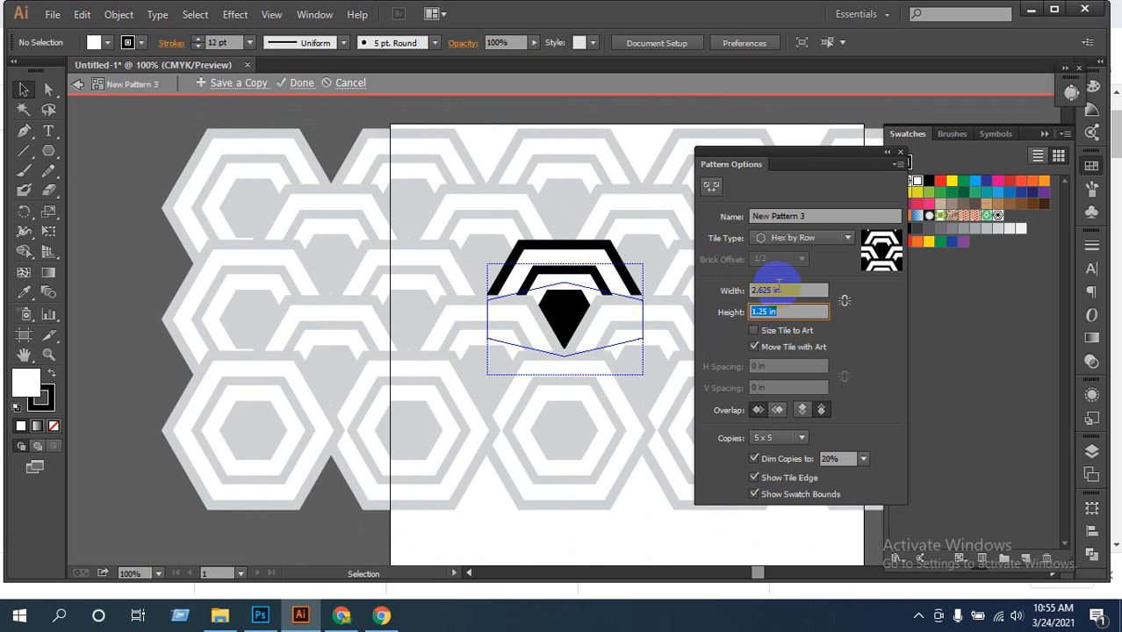
Reduce the tile width of New Pattern 3 to 2 in
{"action": "left_click_drag", "start_coordinate": [780, 288], "coordinate": [713, 291]}
{"action": "key", "text": "Down"}
{"action": "key", "text": "Down"}
{"action": "key", "text": "Down"}
{"action": "key", "text": "Down"}
{"action": "key", "text": "Down"}
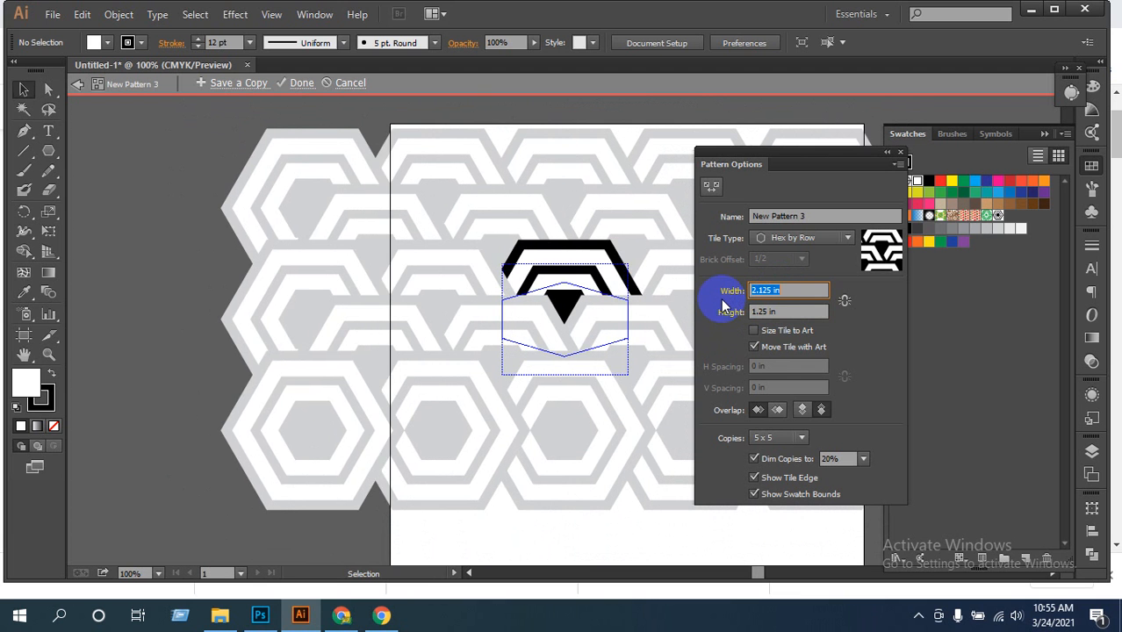
Set the tile height of New Pattern 3 to 1.875 in after trying 1.125 in
{"action": "left_click", "coordinate": [753, 314]}
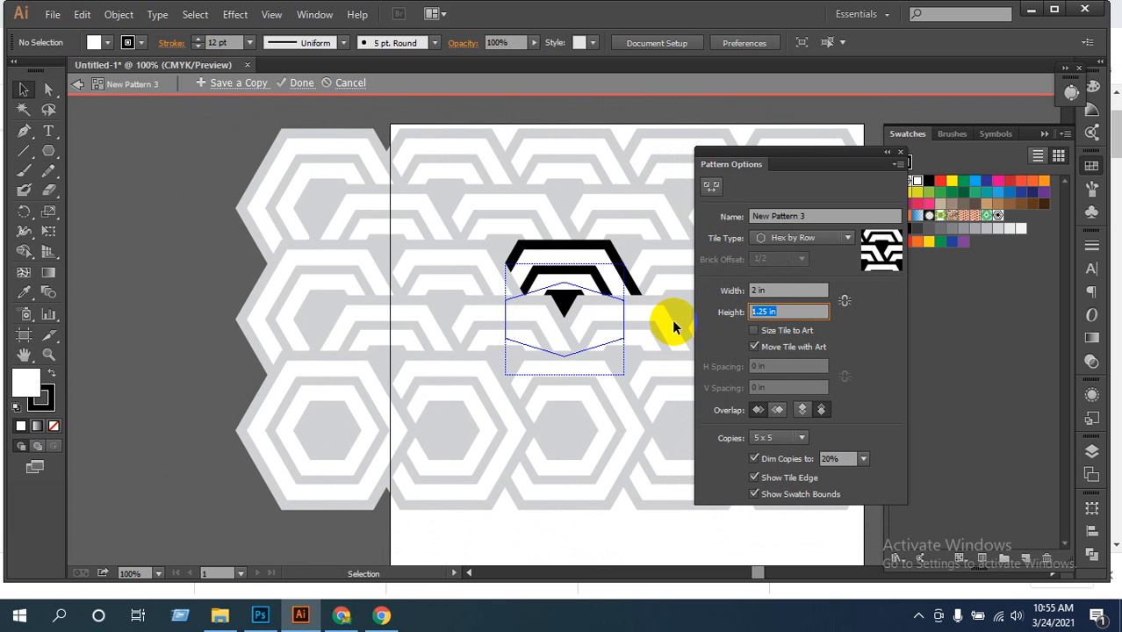
{"action": "key", "text": "Down"}
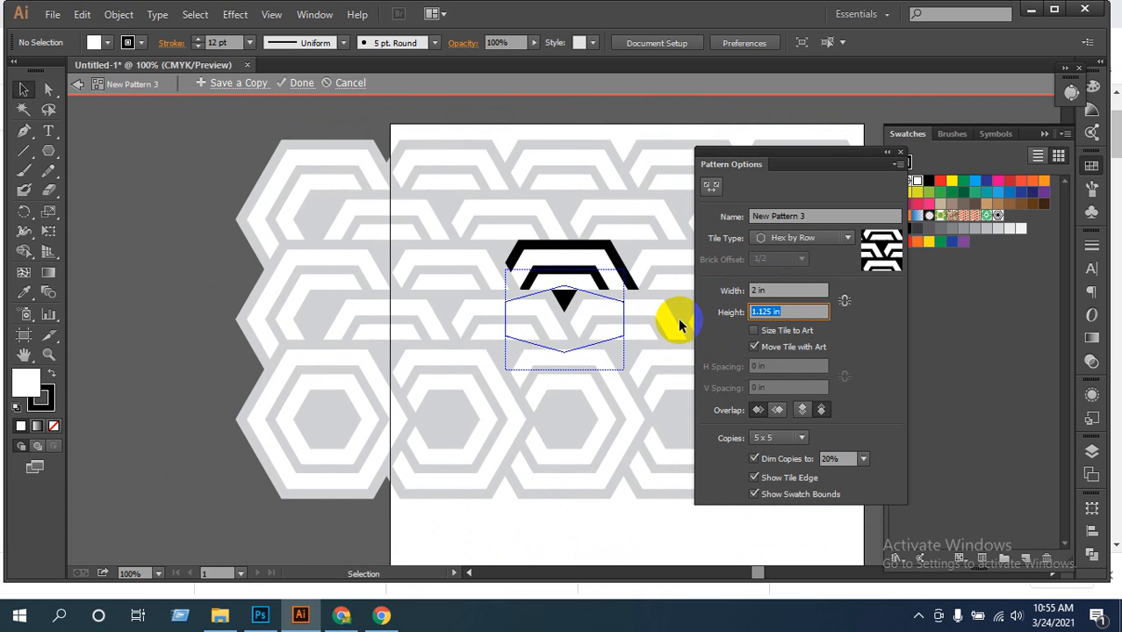
{"action": "key", "text": "Up"}
{"action": "key", "text": "Up"}
{"action": "key", "text": "Up"}
{"action": "key", "text": "Up"}
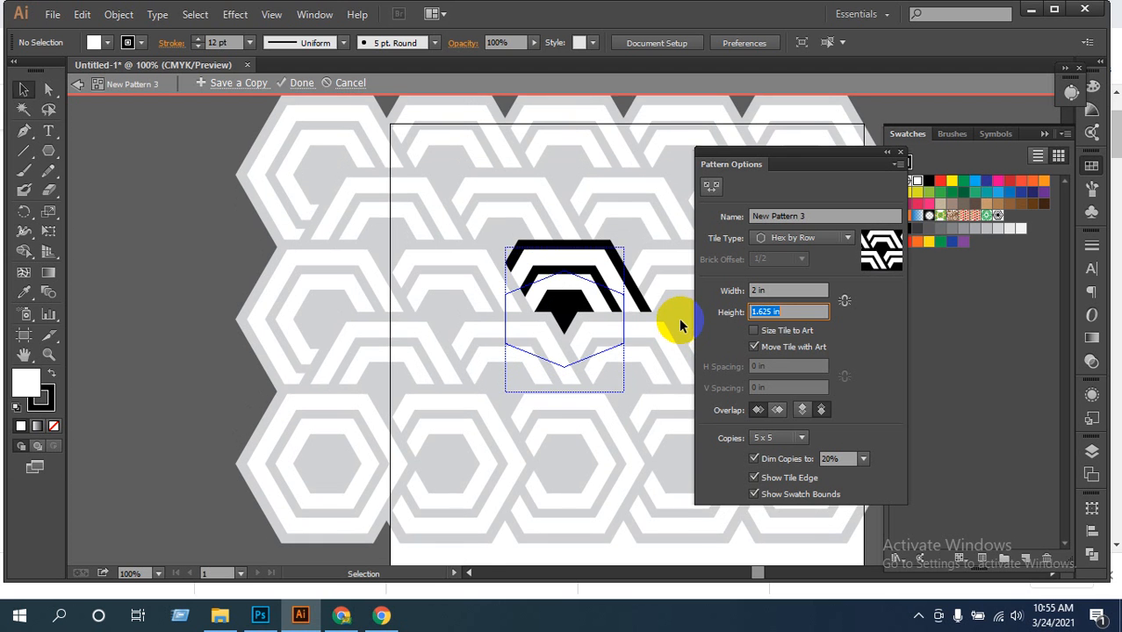
{"action": "key", "text": "Up"}
{"action": "key", "text": "Up"}
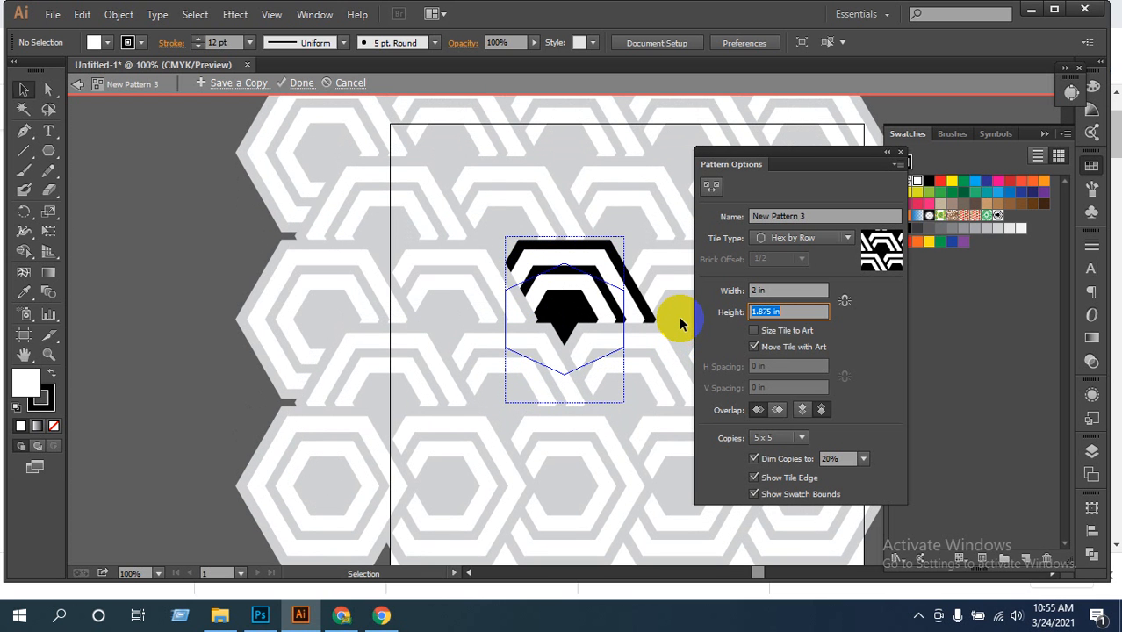
Set the tile width of New Pattern 3 to 2.25 in after trying 1.75 in
{"action": "left_click", "coordinate": [773, 289]}
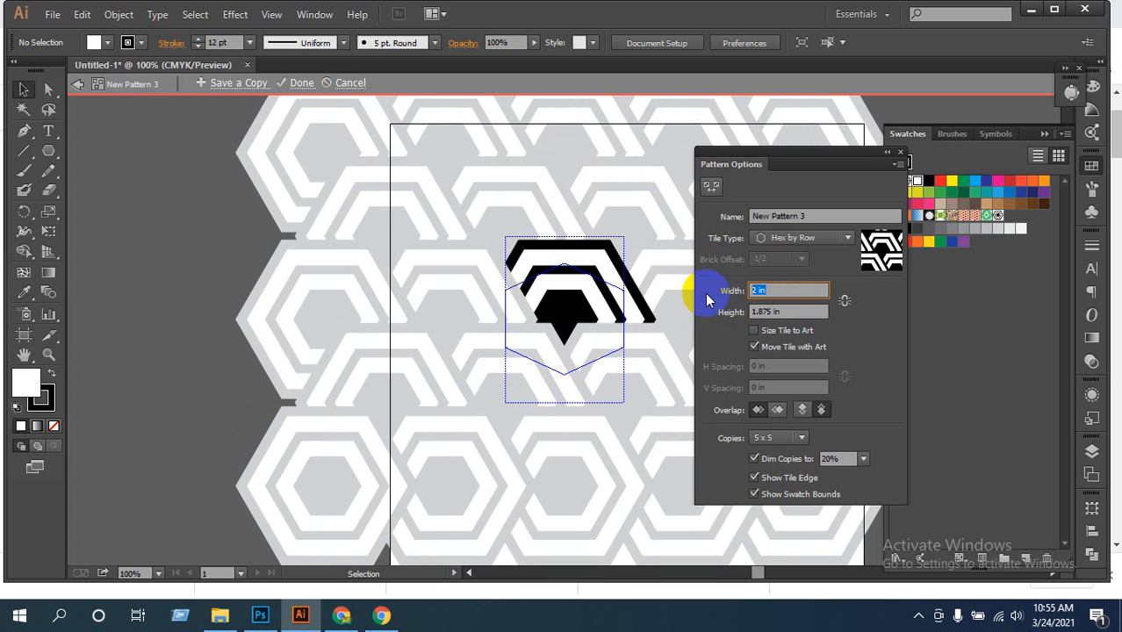
{"action": "key", "text": "Up"}
{"action": "key", "text": "Up"}
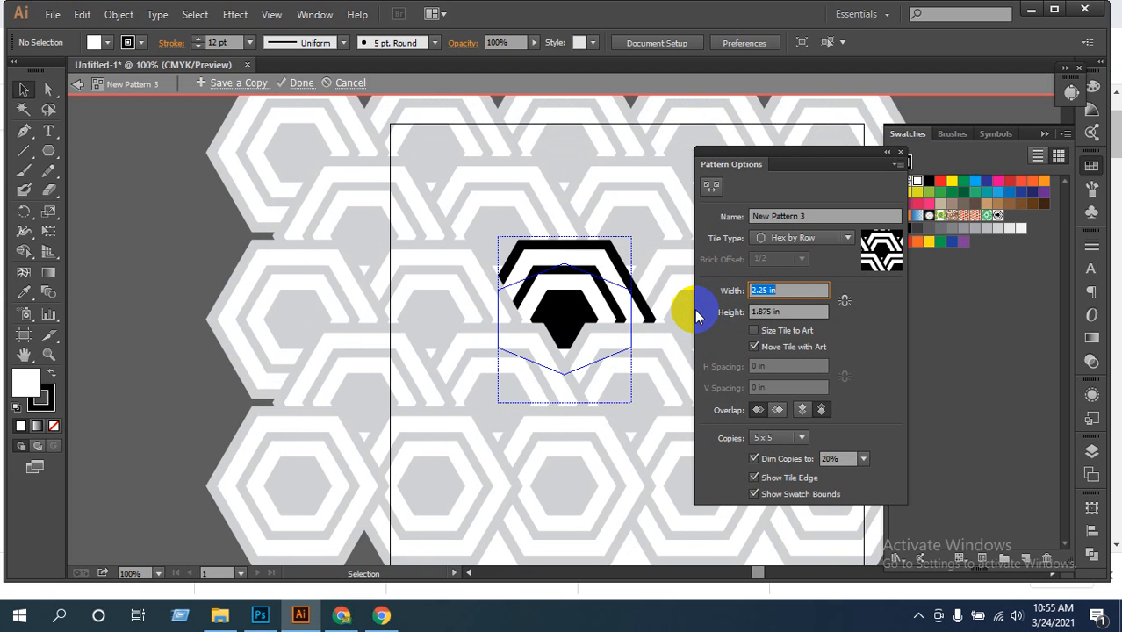
{"action": "key", "text": "Down"}
{"action": "key", "text": "Down"}
{"action": "key", "text": "Down"}
{"action": "key", "text": "Down"}
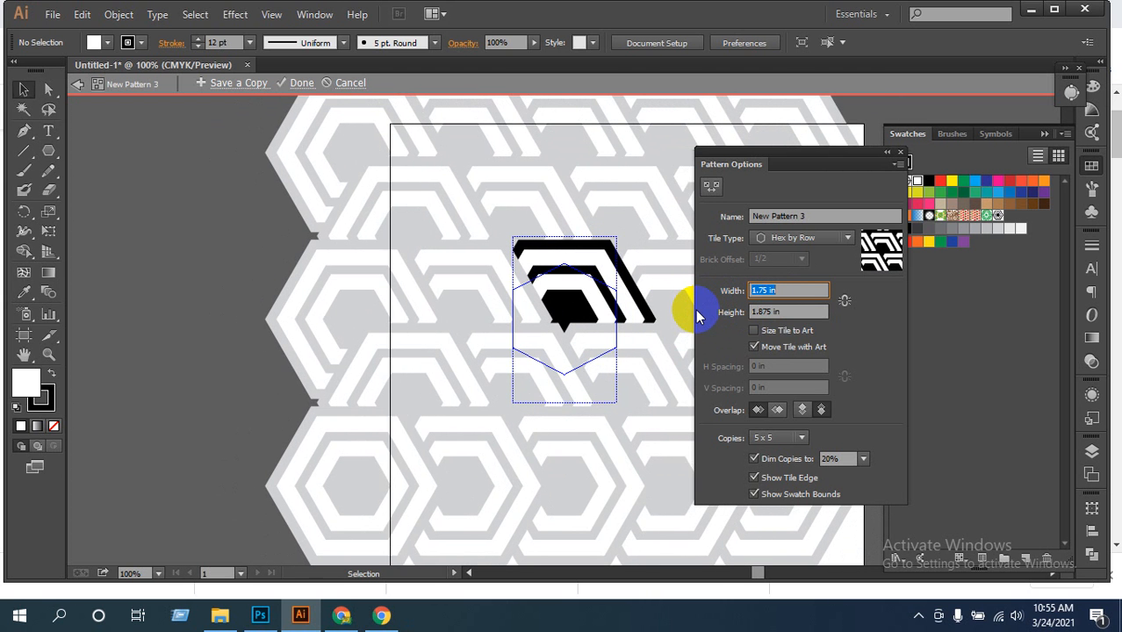
{"action": "key", "text": "Up"}
{"action": "key", "text": "Up"}
{"action": "key", "text": "Up"}
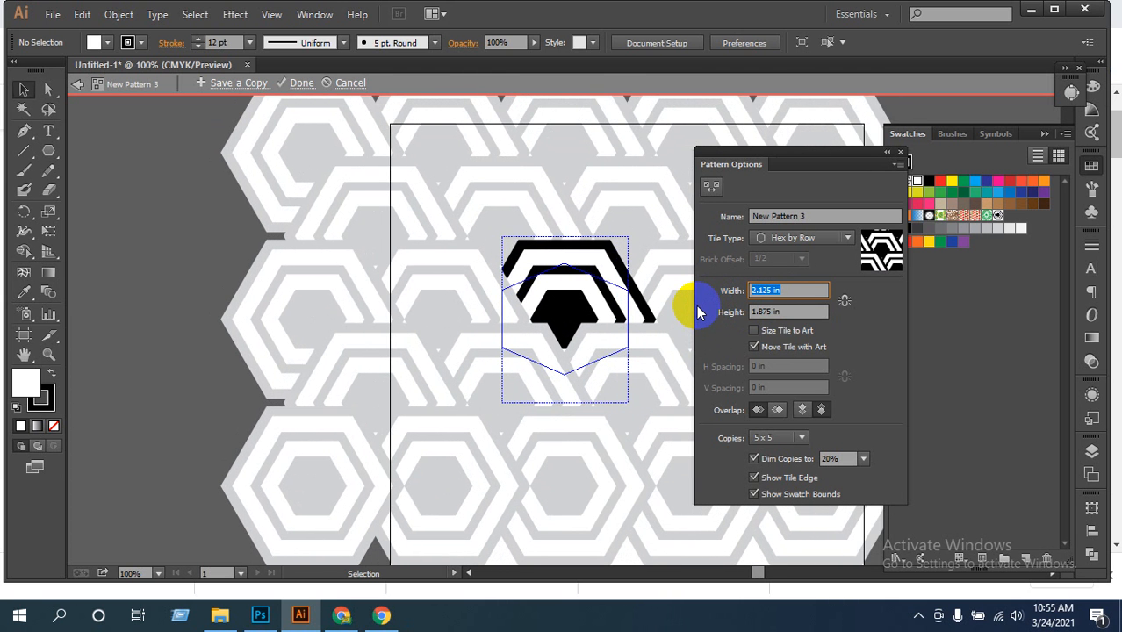
{"action": "key", "text": "Up"}
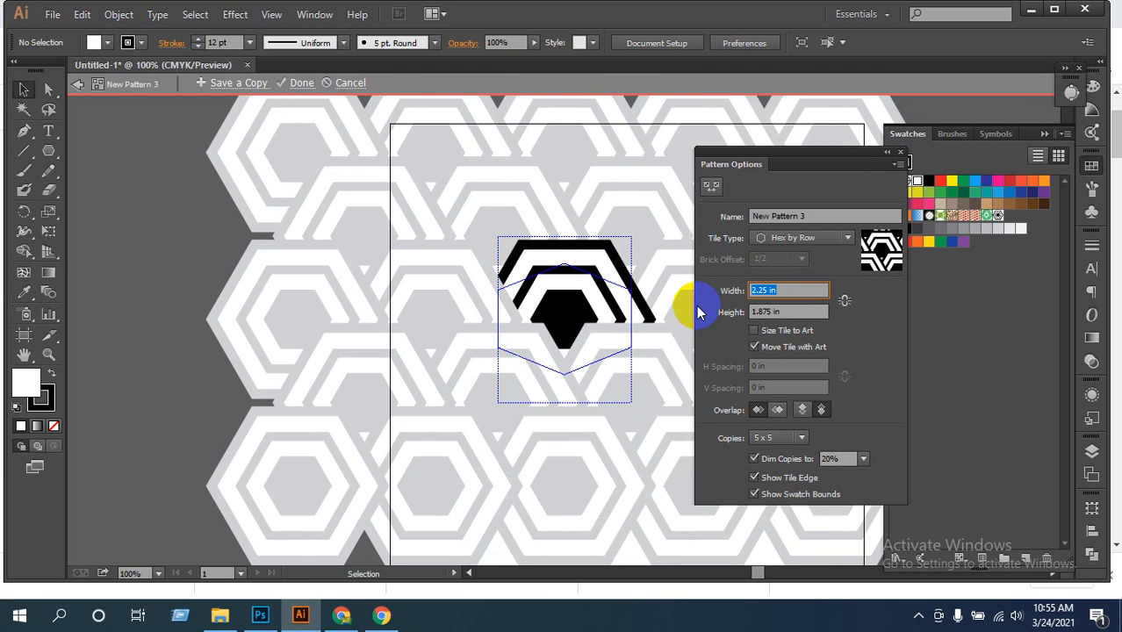
Set the tile overlap to Right in Front and Top in Front, and the tile width to 2 in
{"action": "left_click", "coordinate": [778, 409]}
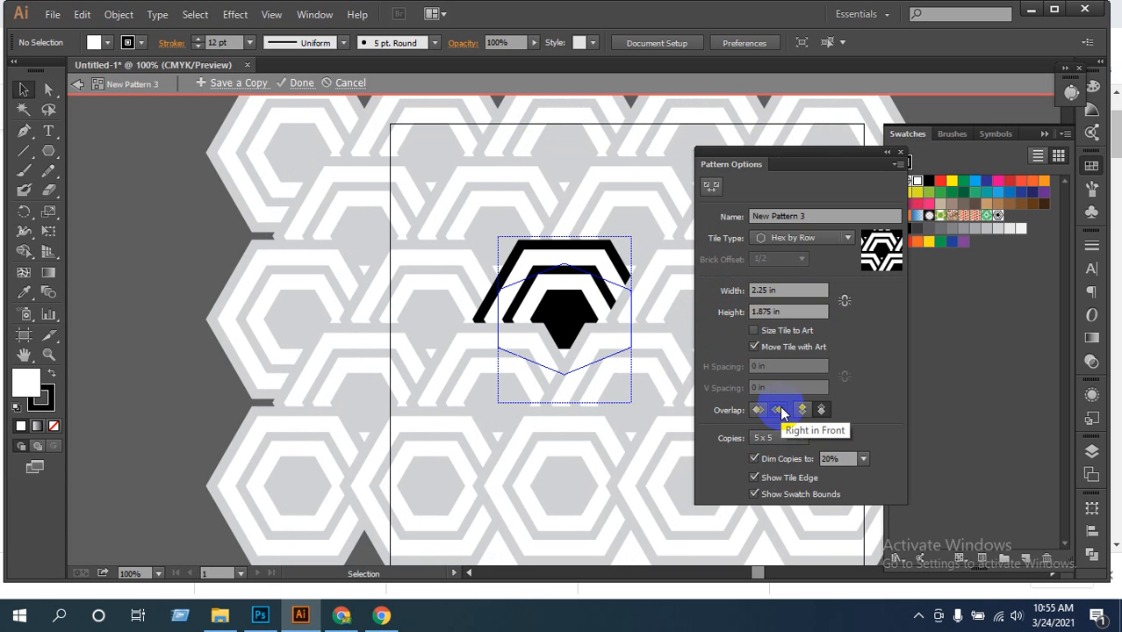
{"action": "left_click", "coordinate": [813, 417]}
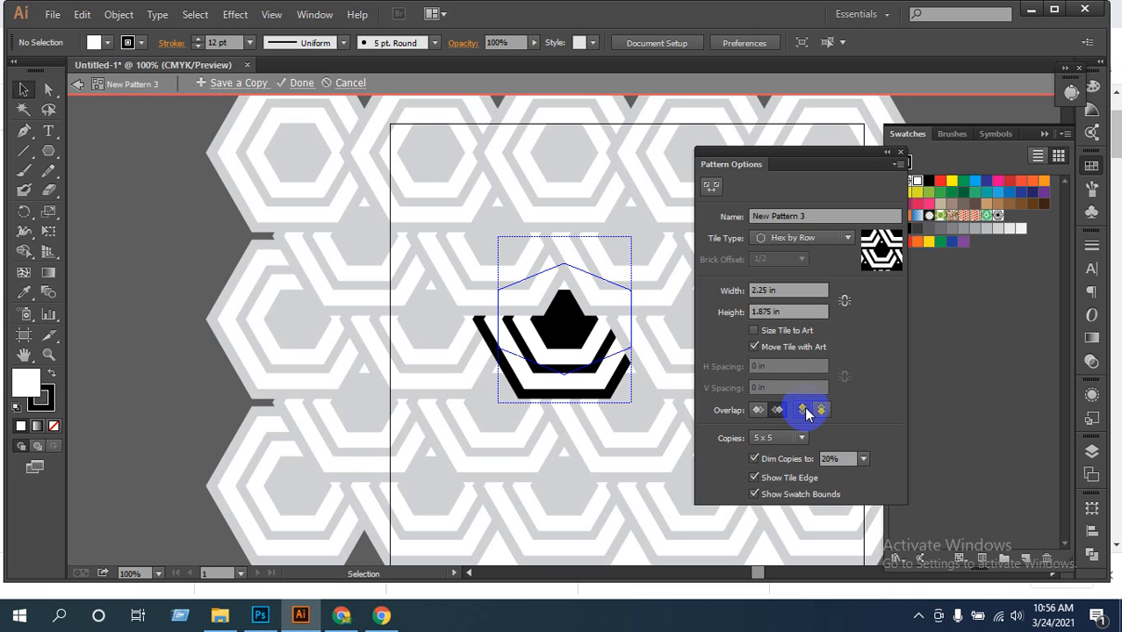
{"action": "left_click_drag", "start_coordinate": [789, 291], "coordinate": [725, 290]}
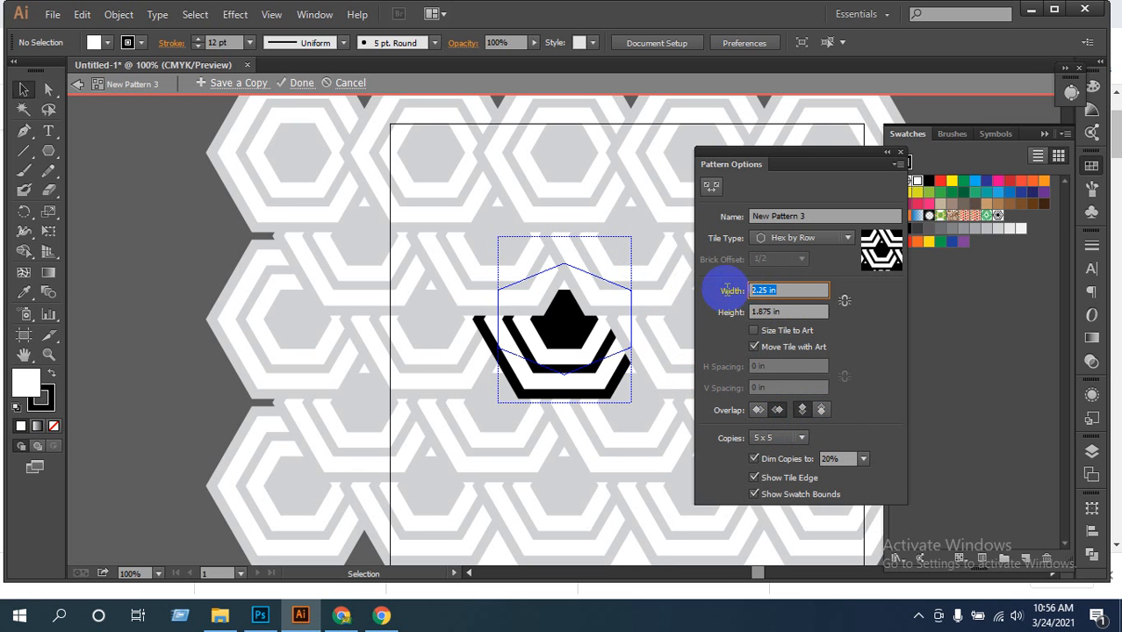
{"action": "key", "text": "Up"}
{"action": "key", "text": "Up"}
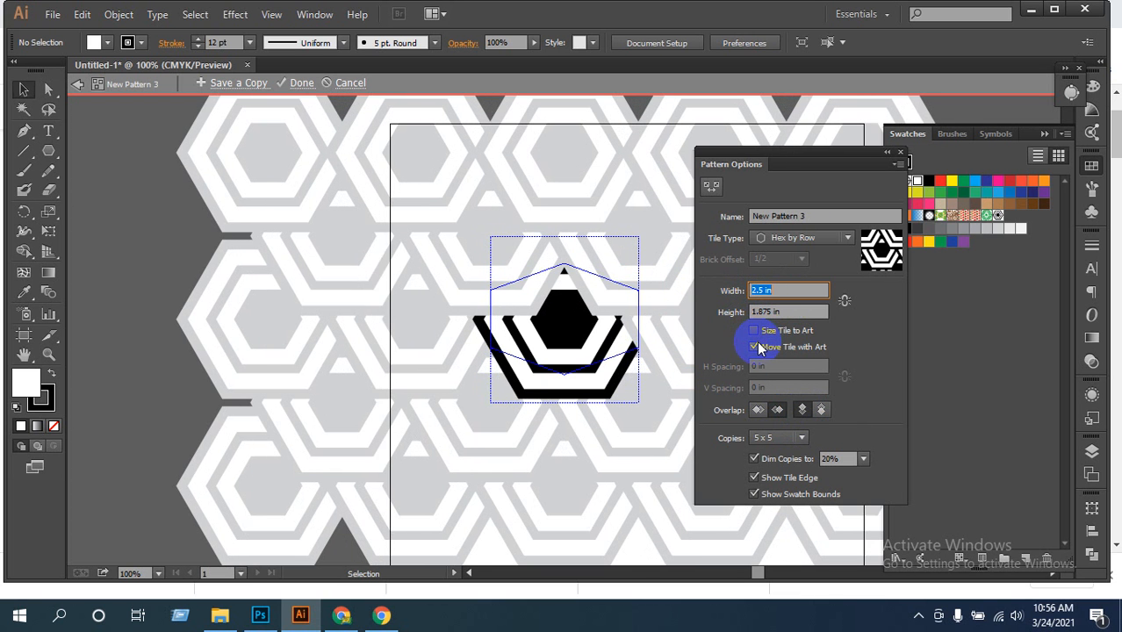
{"action": "key", "text": "Down"}
{"action": "key", "text": "Down"}
{"action": "key", "text": "Down"}
{"action": "key", "text": "Down"}
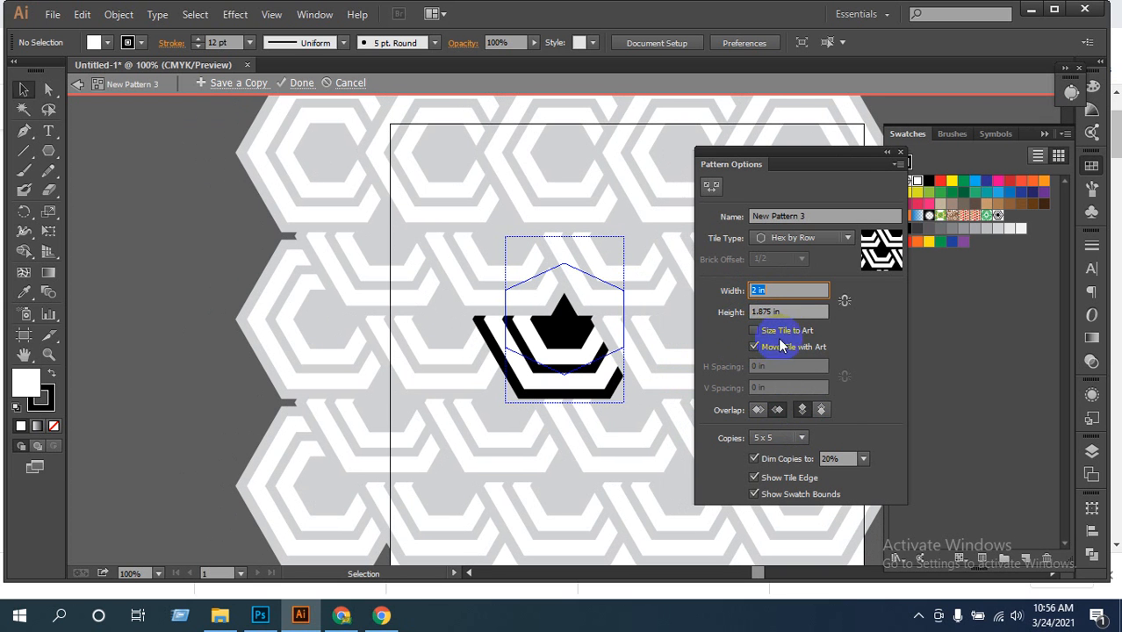
Set the tile height of New Pattern 3 to 2.25 in after trying 1.75 in
{"action": "key", "text": "Tab"}
{"action": "key", "text": "Down"}
{"action": "key", "text": "Down"}
{"action": "key", "text": "Down"}
{"action": "key", "text": "Down"}
{"action": "key", "text": "Down"}
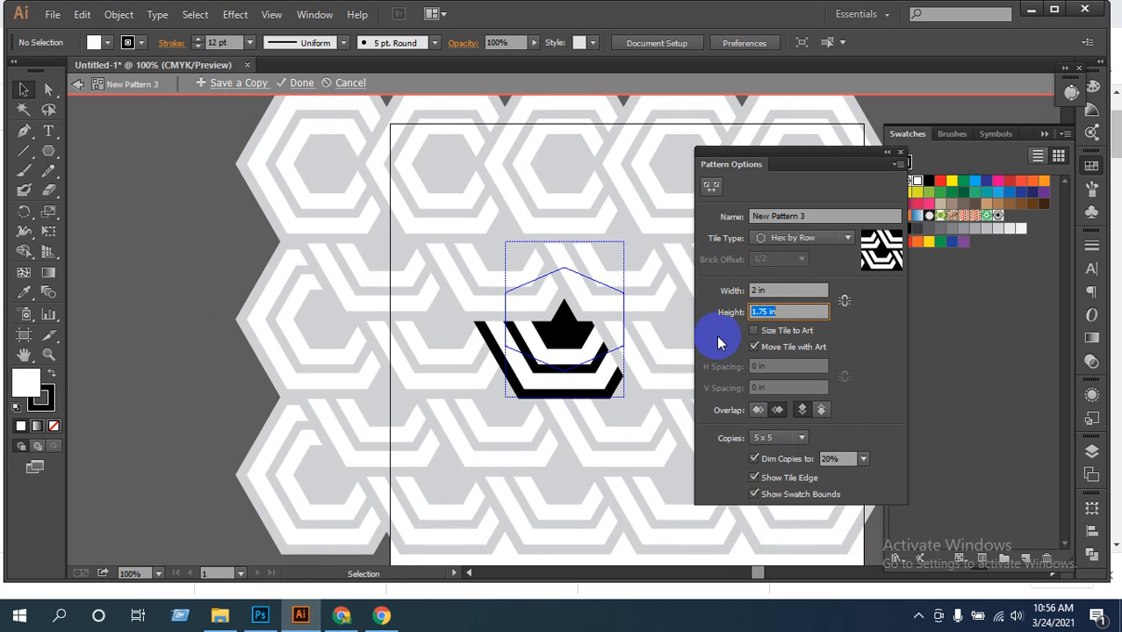
{"action": "key", "text": "Up"}
{"action": "key", "text": "Up"}
{"action": "key", "text": "Up"}
{"action": "key", "text": "Up"}
{"action": "key", "text": "Up"}
{"action": "key", "text": "Up"}
{"action": "key", "text": "Up"}
{"action": "key", "text": "Up"}
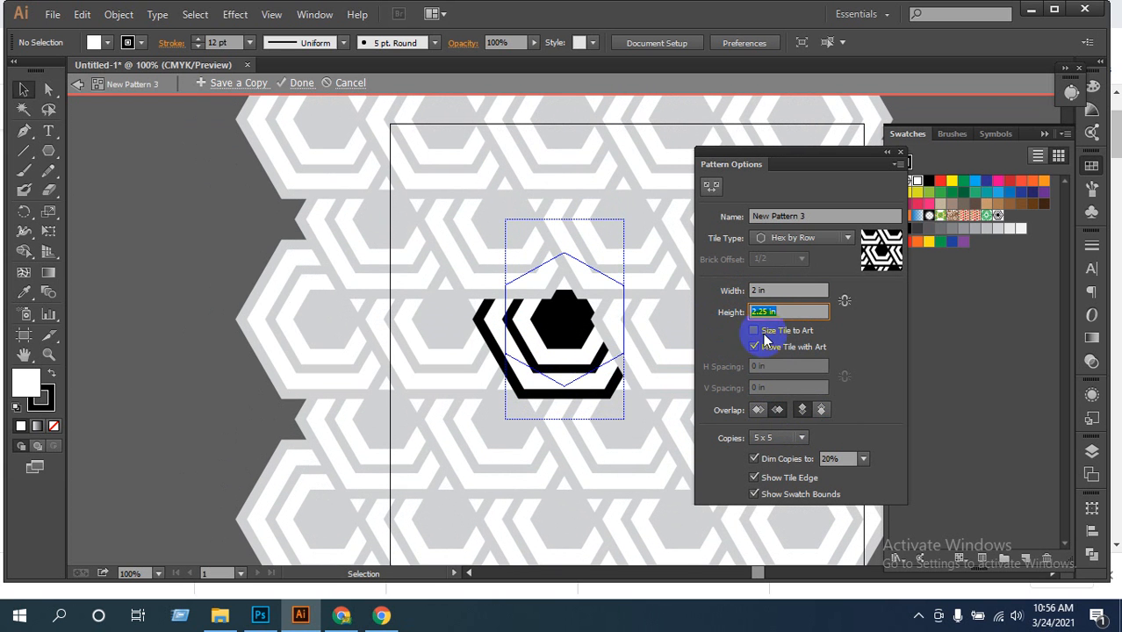
Set the tile width of New Pattern 3 to 2.125 in
{"action": "left_click", "coordinate": [759, 291]}
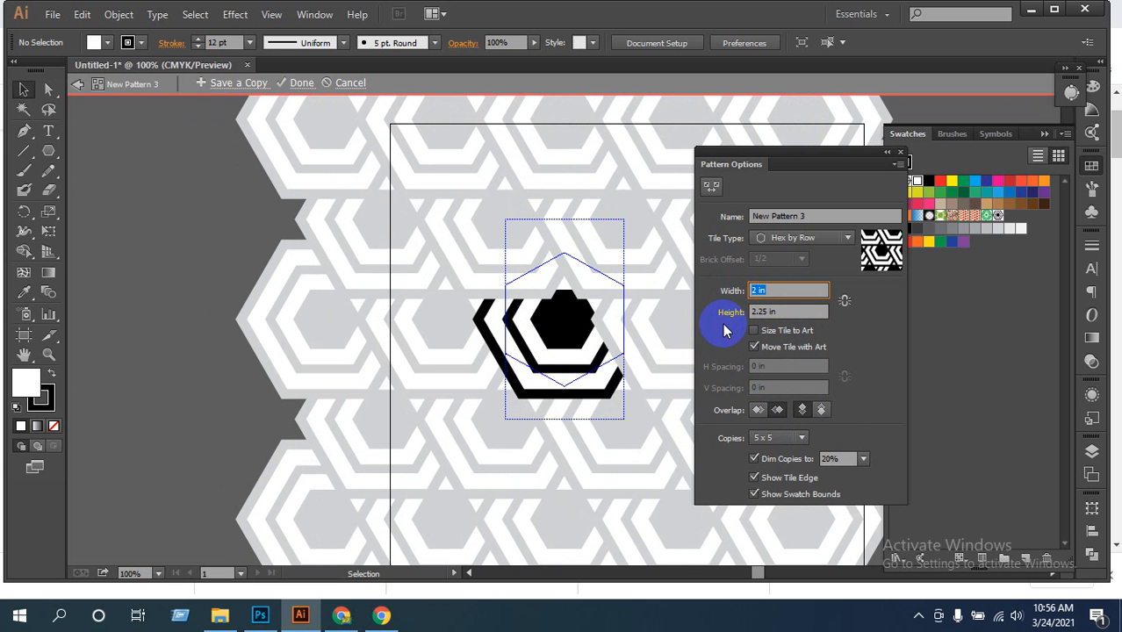
{"action": "key", "text": "Down"}
{"action": "key", "text": "Down"}
{"action": "key", "text": "Up"}
{"action": "key", "text": "Up"}
{"action": "key", "text": "Up"}
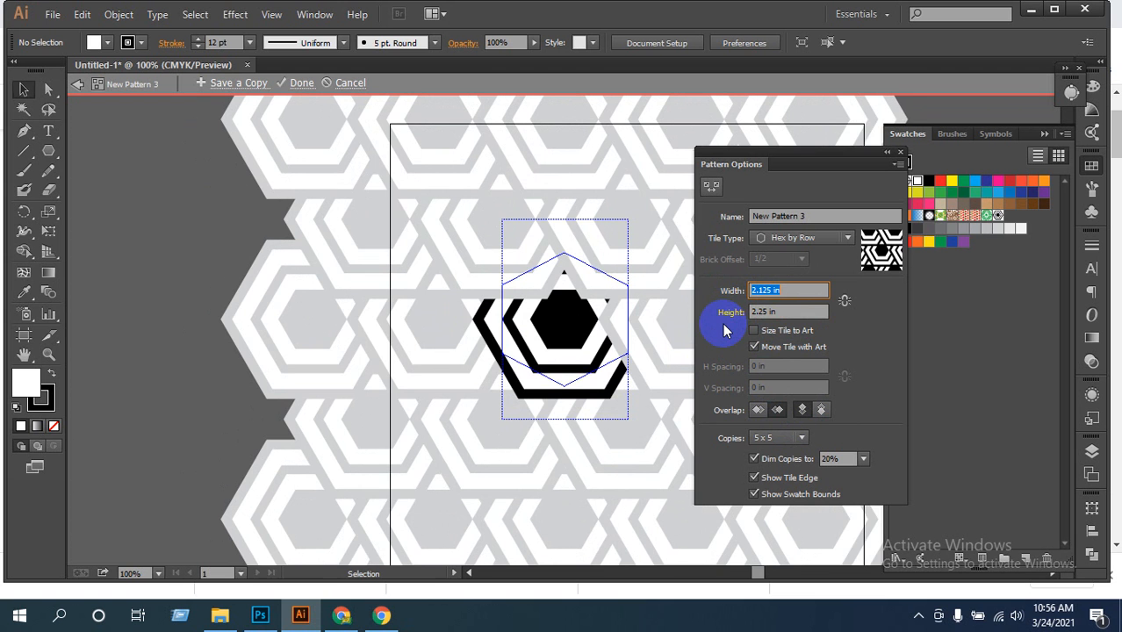
Set the tile width of New Pattern 3 to 2 in and its height to 2.125 in
{"action": "key", "text": "Up"}
{"action": "key", "text": "Down"}
{"action": "key", "text": "Down"}
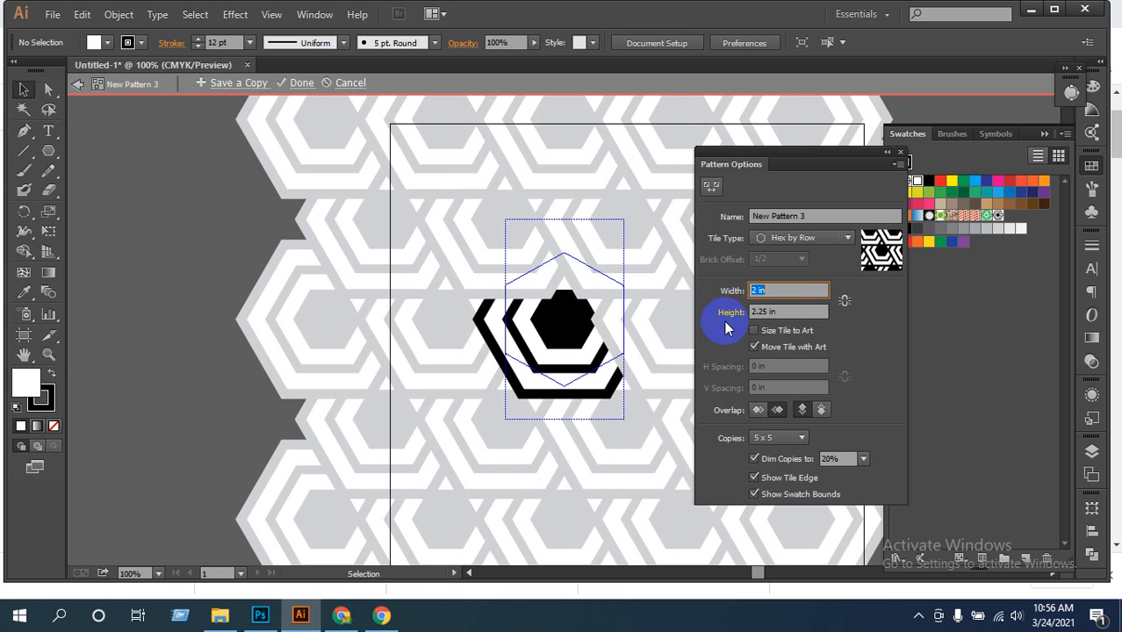
{"action": "left_click_drag", "start_coordinate": [793, 311], "coordinate": [726, 327]}
{"action": "key", "text": "Down"}
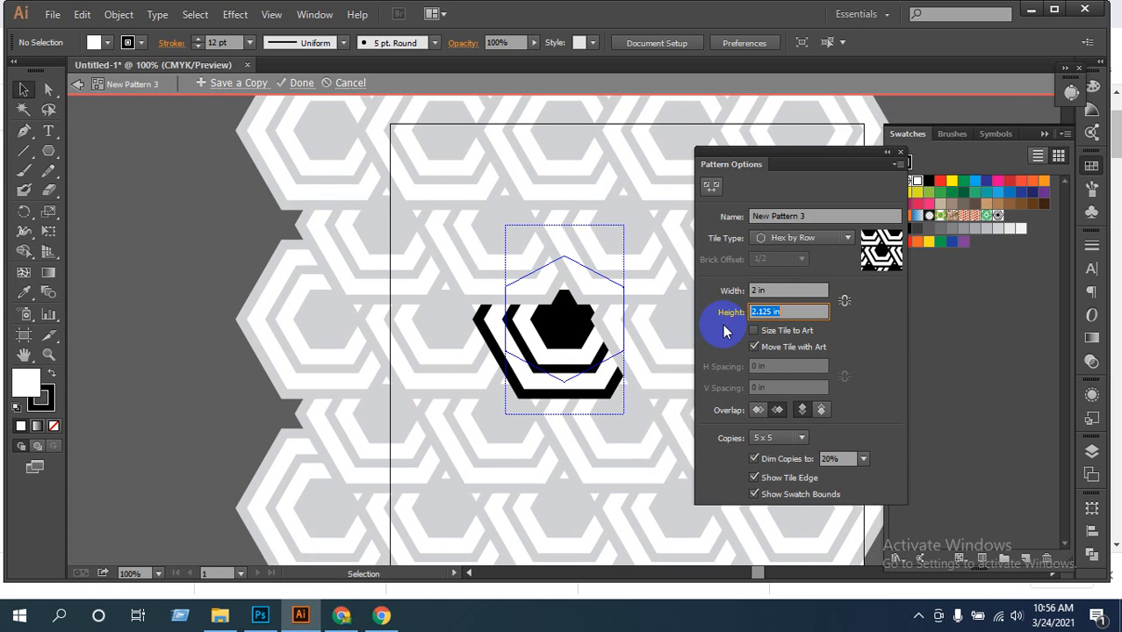
Try 7 x 5 and 5 x 3 preview copies for the pattern, then settle on 5 x 7
{"action": "left_click", "coordinate": [802, 439]}
{"action": "left_click", "coordinate": [788, 427]}
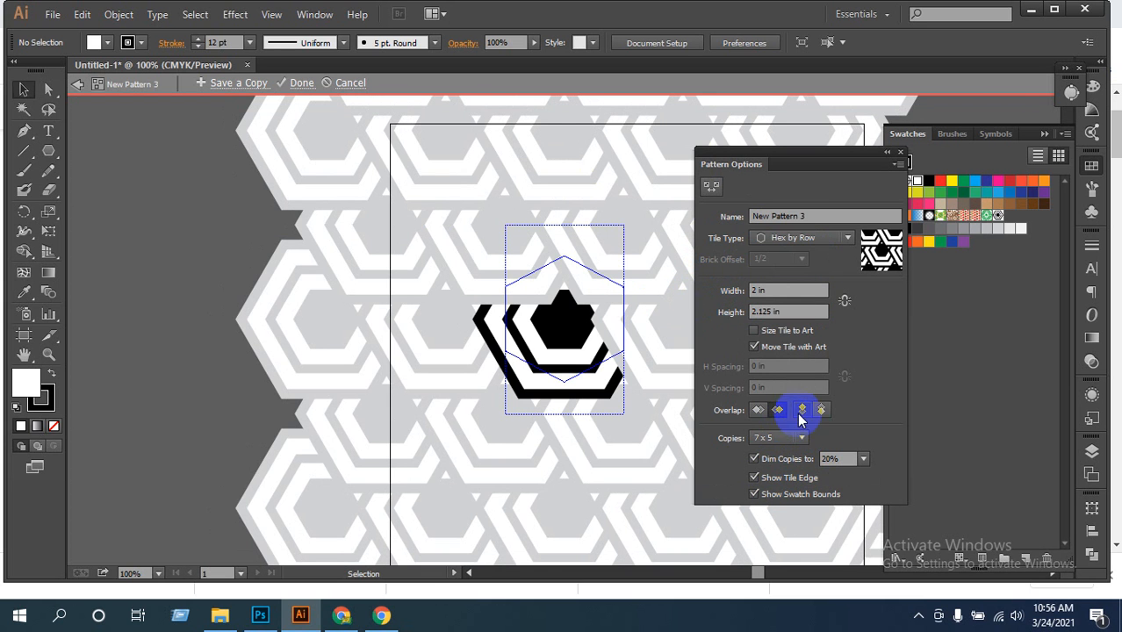
{"action": "left_click", "coordinate": [797, 438]}
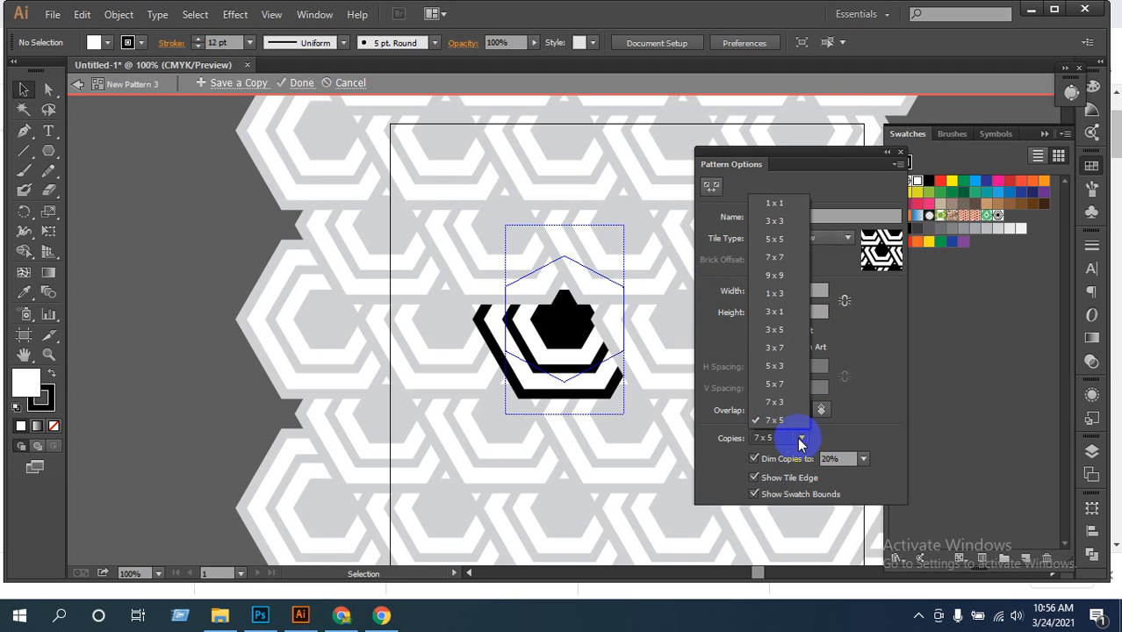
{"action": "left_click", "coordinate": [778, 388]}
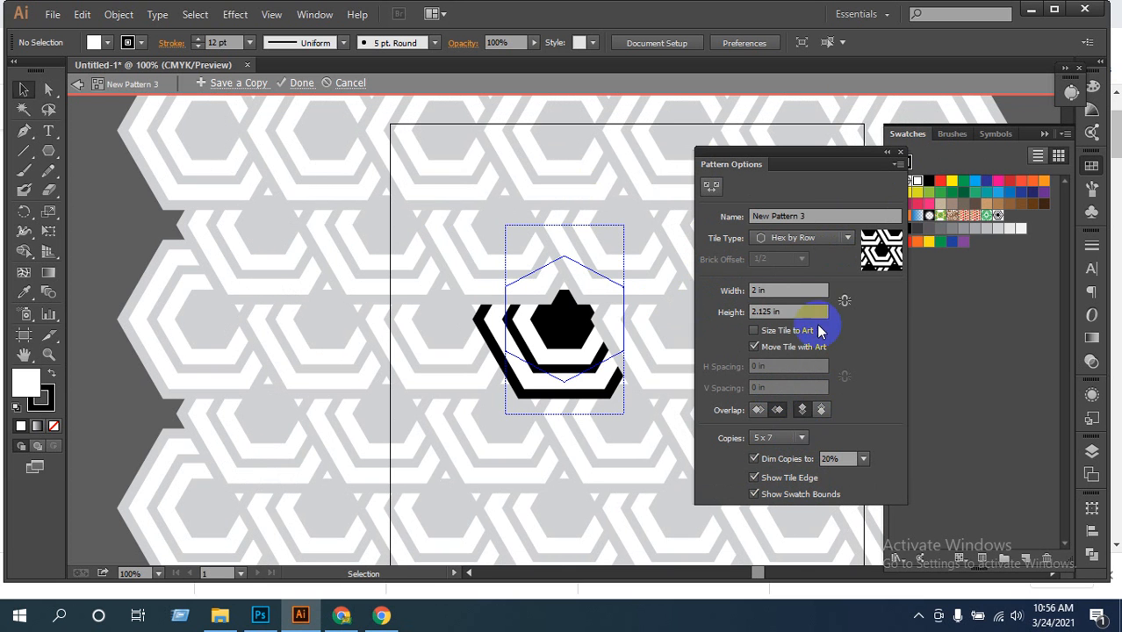
{"action": "left_click", "coordinate": [783, 439]}
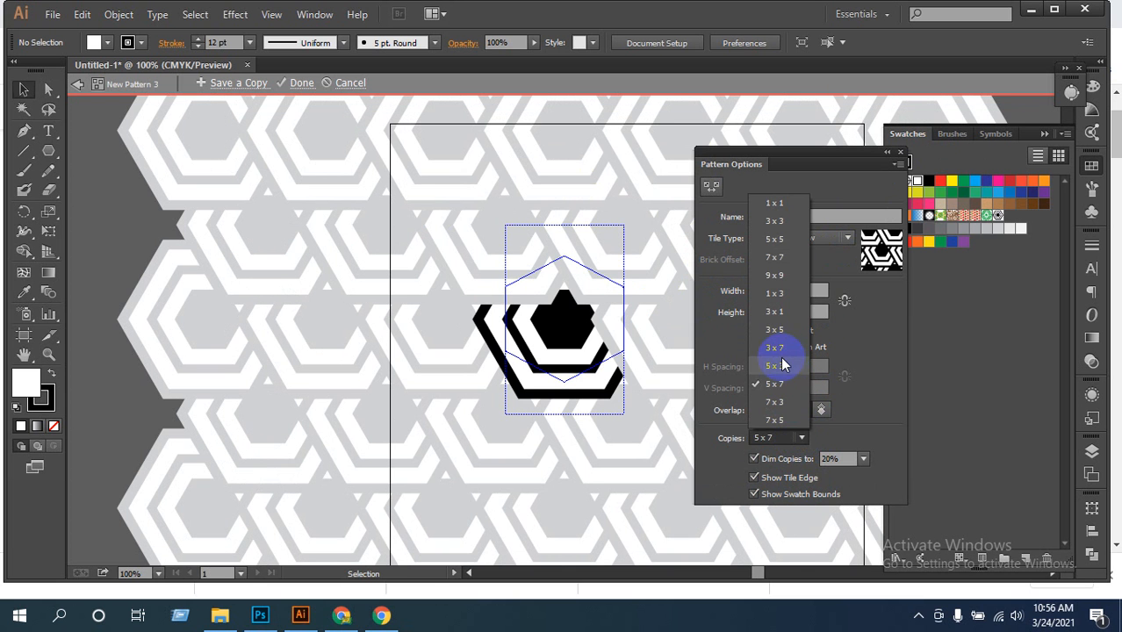
{"action": "left_click", "coordinate": [784, 365]}
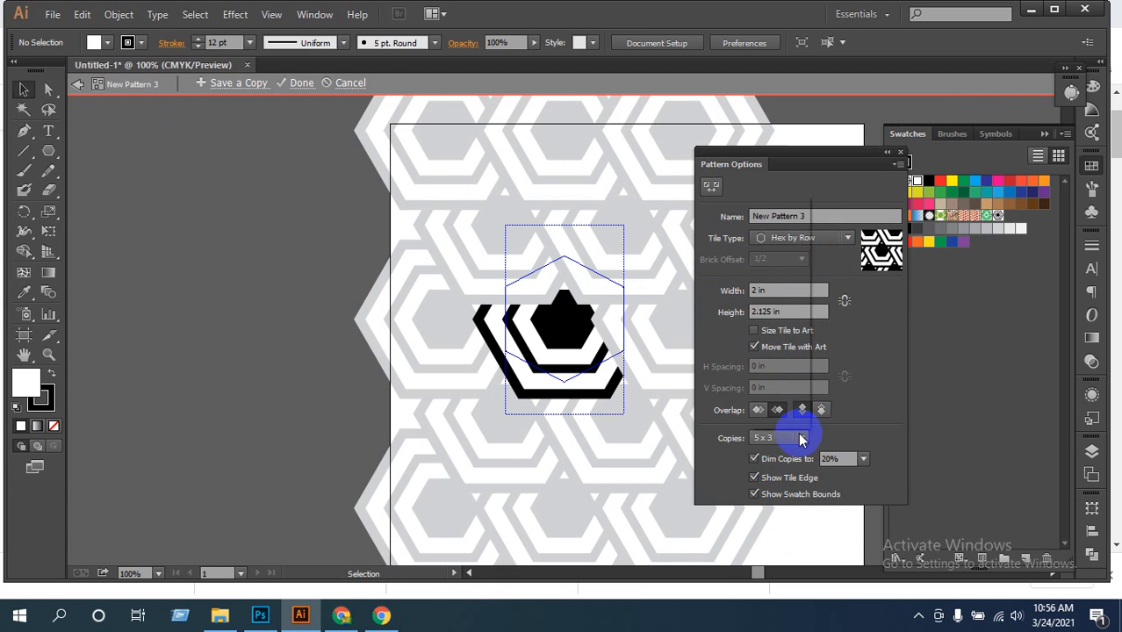
{"action": "left_click", "coordinate": [802, 439]}
{"action": "left_click", "coordinate": [777, 384]}
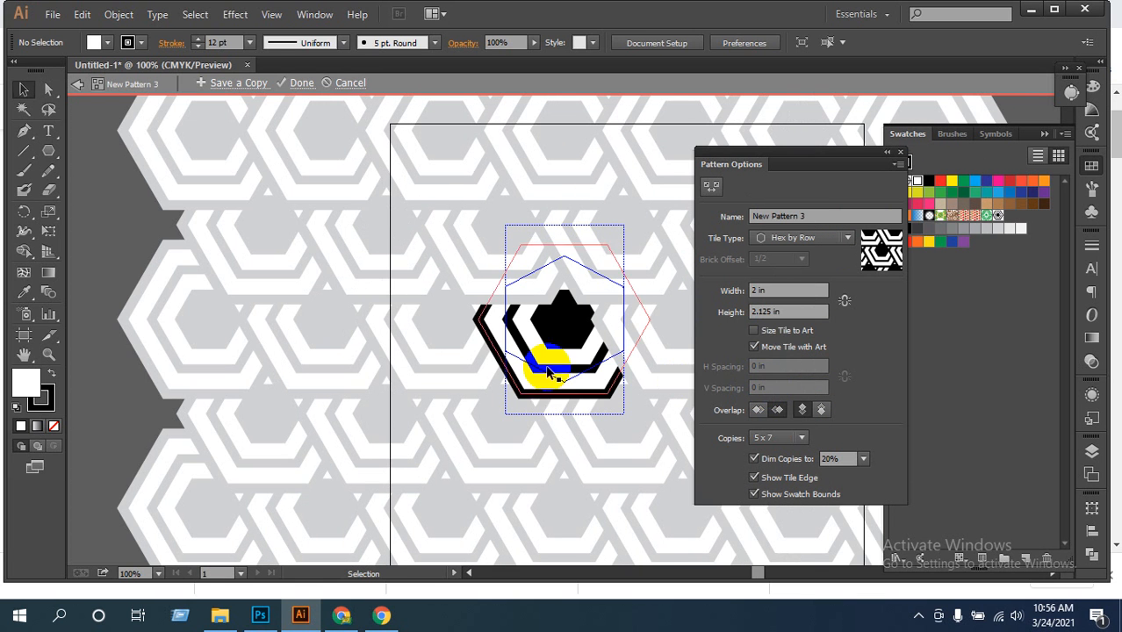
Finish editing New Pattern 3 and delete the original concentric hexagons from the artboard
{"action": "left_click_drag", "start_coordinate": [546, 370], "coordinate": [495, 311]}
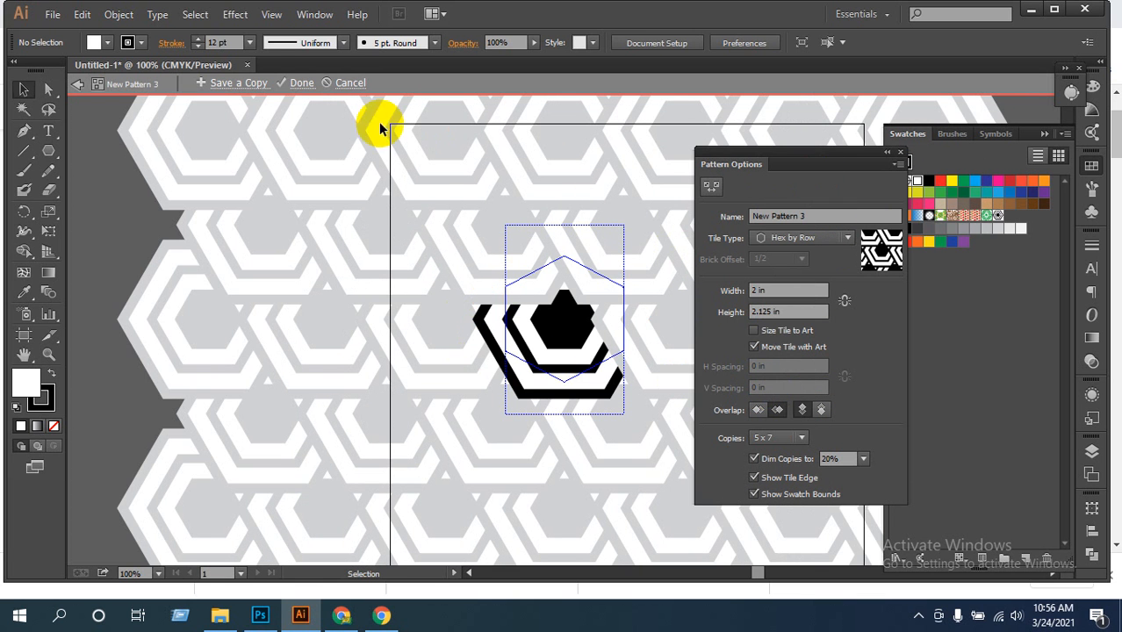
{"action": "left_click", "coordinate": [287, 95]}
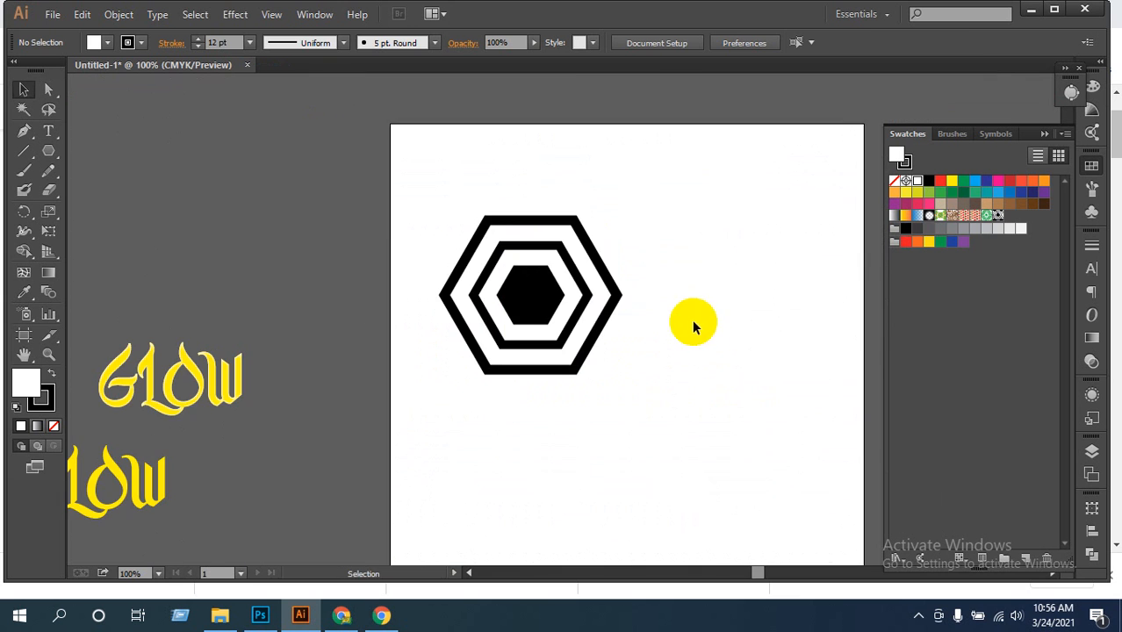
{"action": "left_click", "coordinate": [608, 358], "text": "alt"}
{"action": "left_click", "coordinate": [608, 358], "text": "ctrl+alt"}
{"action": "left_click_drag", "start_coordinate": [607, 334], "coordinate": [452, 307]}
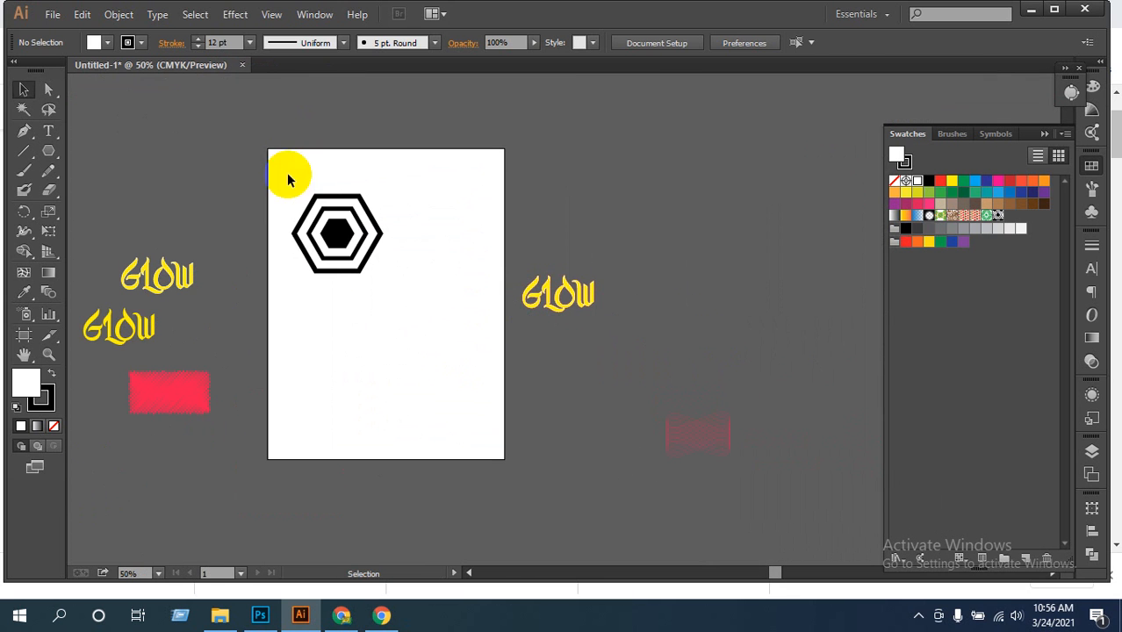
{"action": "left_click_drag", "start_coordinate": [288, 163], "coordinate": [348, 305]}
{"action": "key", "text": "Delete"}
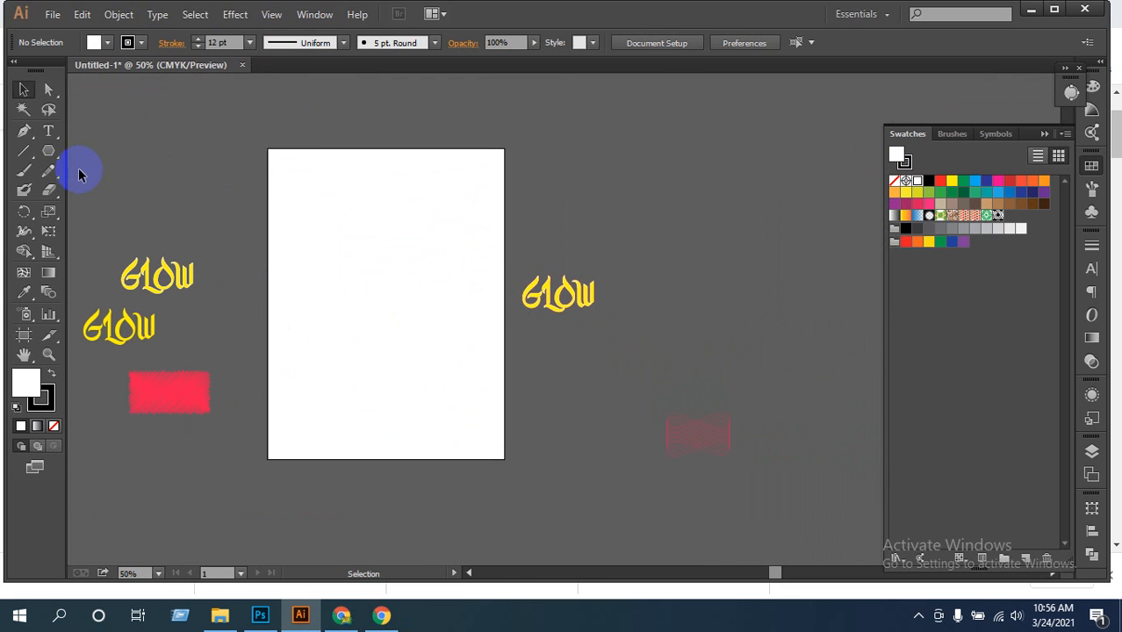
Draw a wide rectangle across the upper part of the artboard and remove its stroke
{"action": "left_click", "coordinate": [48, 151]}
{"action": "left_click", "coordinate": [75, 151]}
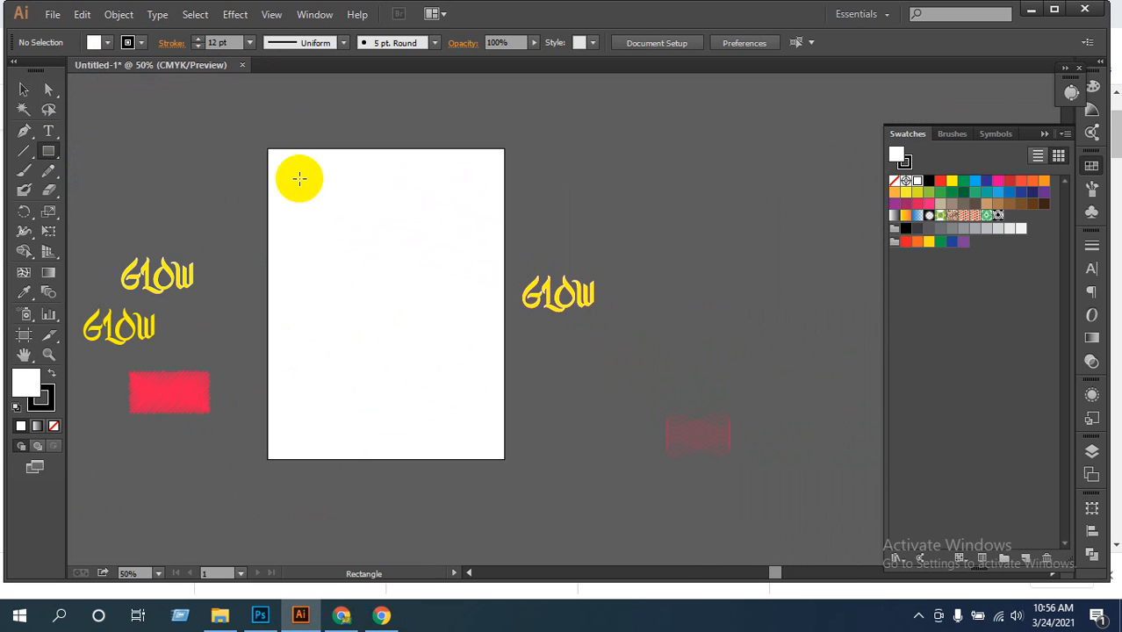
{"action": "left_click_drag", "start_coordinate": [298, 179], "coordinate": [469, 297]}
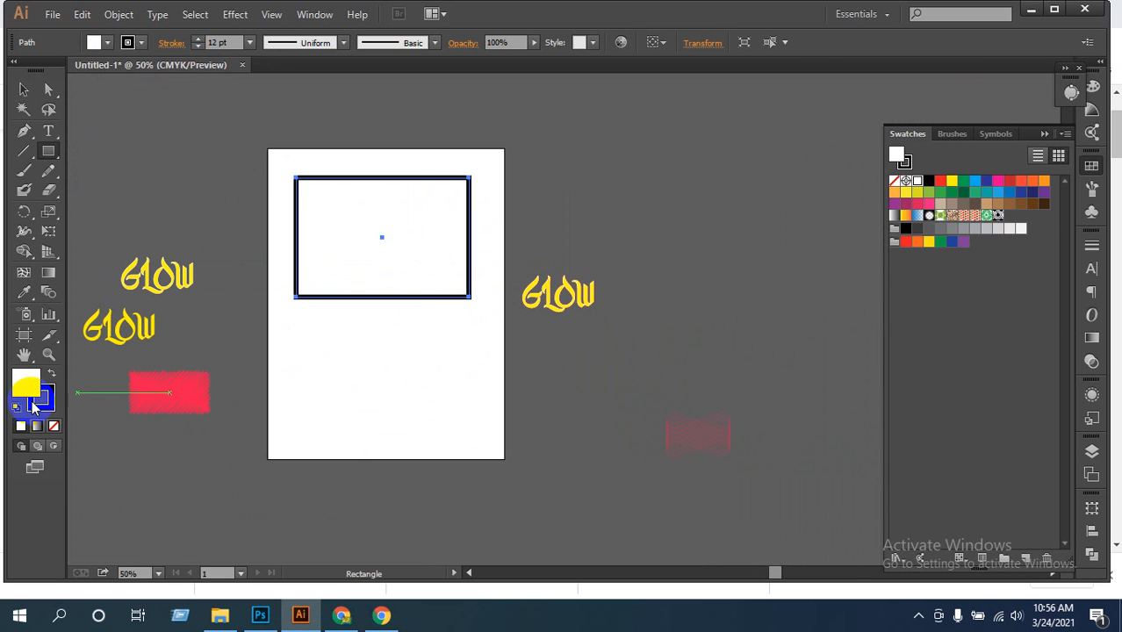
{"action": "left_click", "coordinate": [54, 427]}
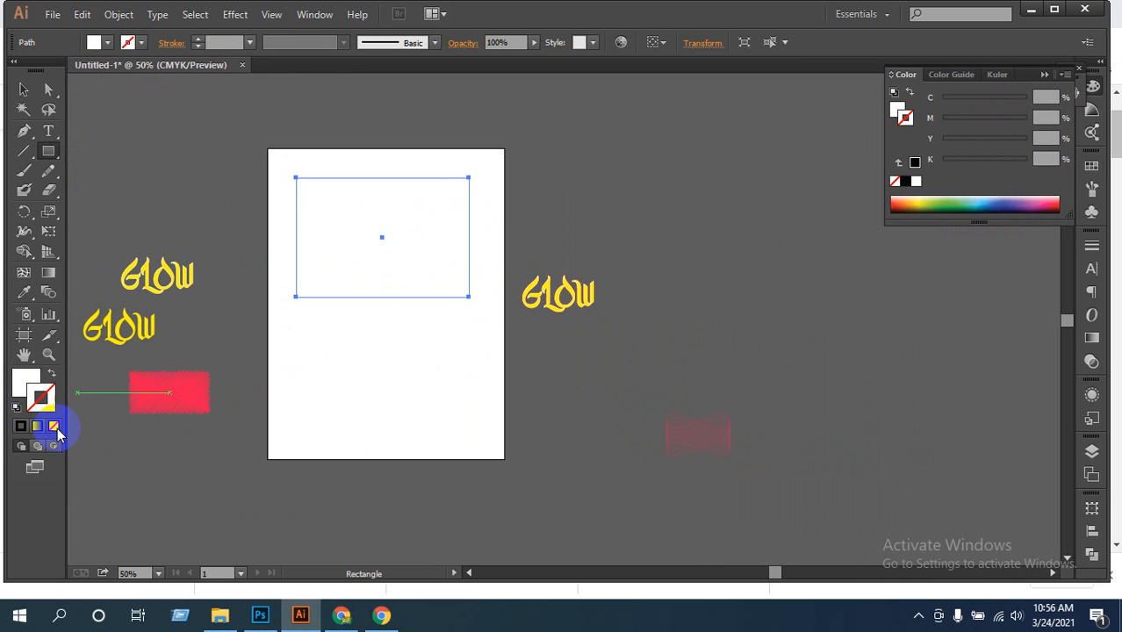
Fill the rectangle with the new black-and-white hexagon pattern swatch
{"action": "left_click", "coordinate": [28, 385]}
{"action": "left_click", "coordinate": [1092, 111]}
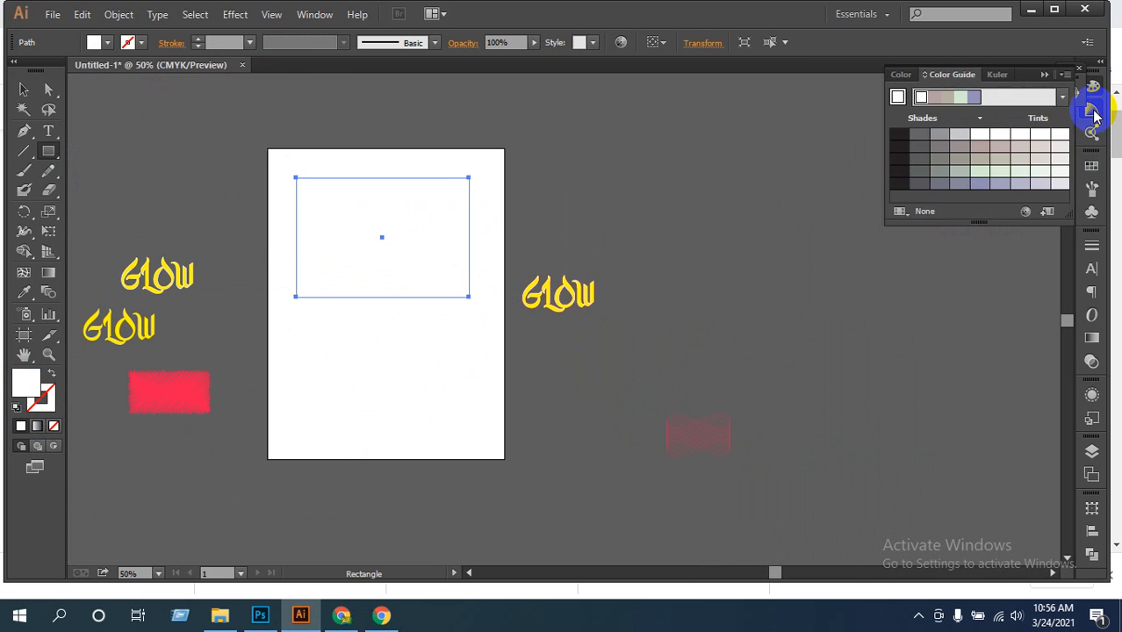
{"action": "left_click", "coordinate": [1092, 87]}
{"action": "left_click", "coordinate": [1091, 165]}
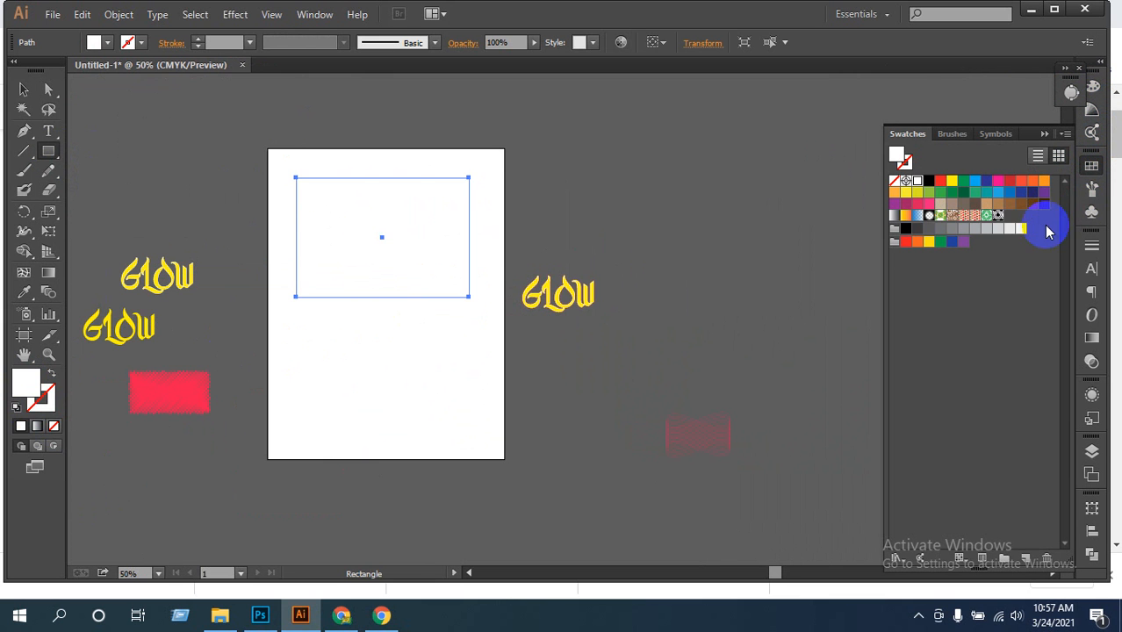
{"action": "left_click", "coordinate": [999, 216]}
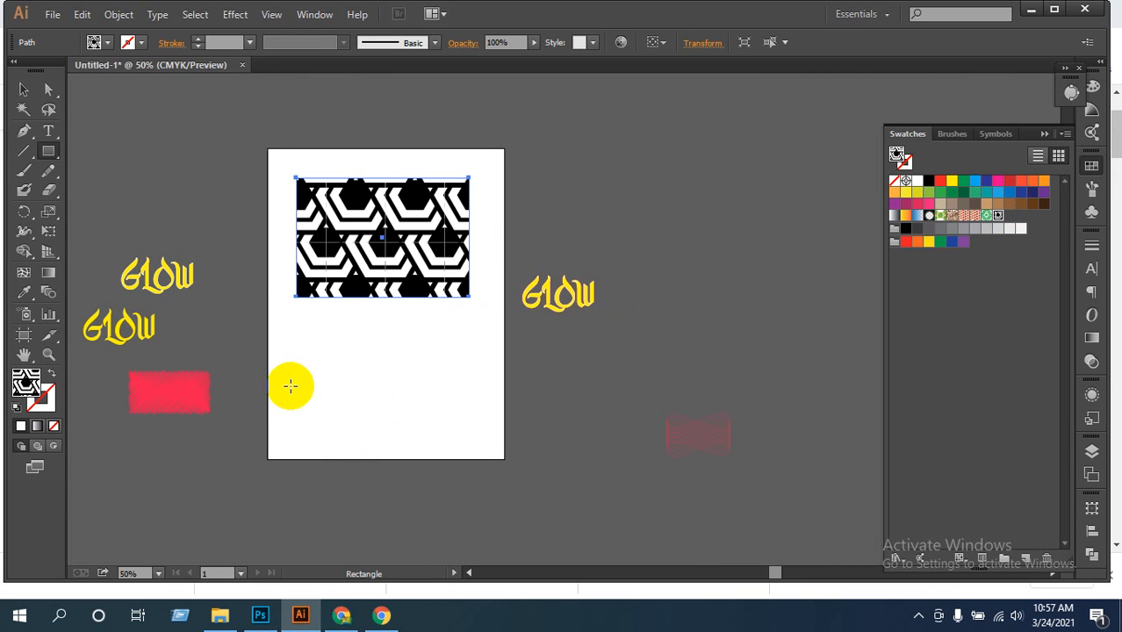
Draw a much larger pattern-filled rectangle from the artboard's lower part out past its right and bottom edges
{"action": "left_click_drag", "start_coordinate": [281, 379], "coordinate": [753, 561]}
{"action": "left_click", "coordinate": [24, 88]}
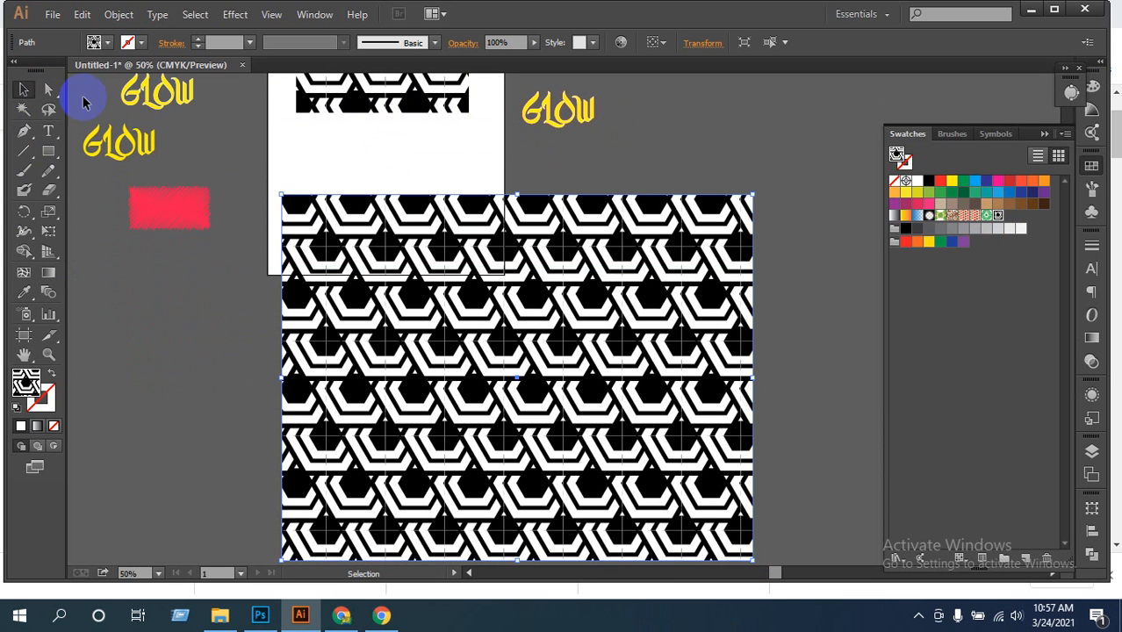
{"action": "left_click", "coordinate": [786, 159]}
Examine the interlocking stripes and tile seams of the large pattern rectangle up close
{"action": "key", "text": "ctrl+space"}
{"action": "left_click", "coordinate": [562, 309], "text": "ctrl"}
{"action": "left_click", "coordinate": [593, 328], "text": "ctrl"}
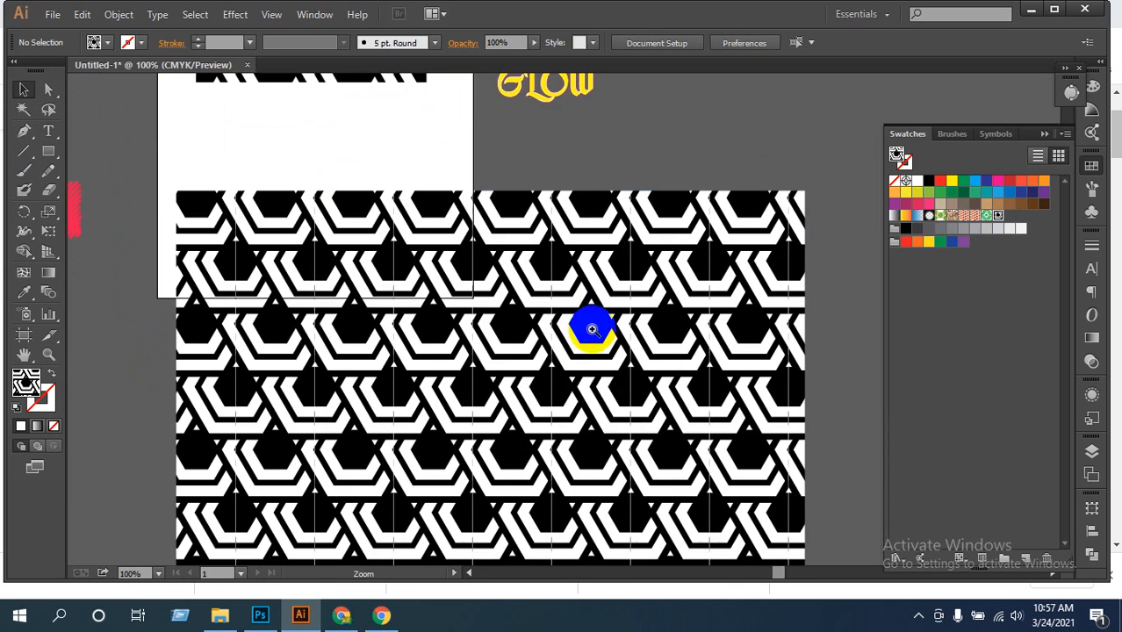
{"action": "left_click", "coordinate": [529, 311], "text": "ctrl"}
{"action": "left_click", "coordinate": [398, 290], "text": "ctrl"}
{"action": "left_click", "coordinate": [403, 290], "text": "ctrl"}
{"action": "left_click", "coordinate": [545, 315], "text": "ctrl"}
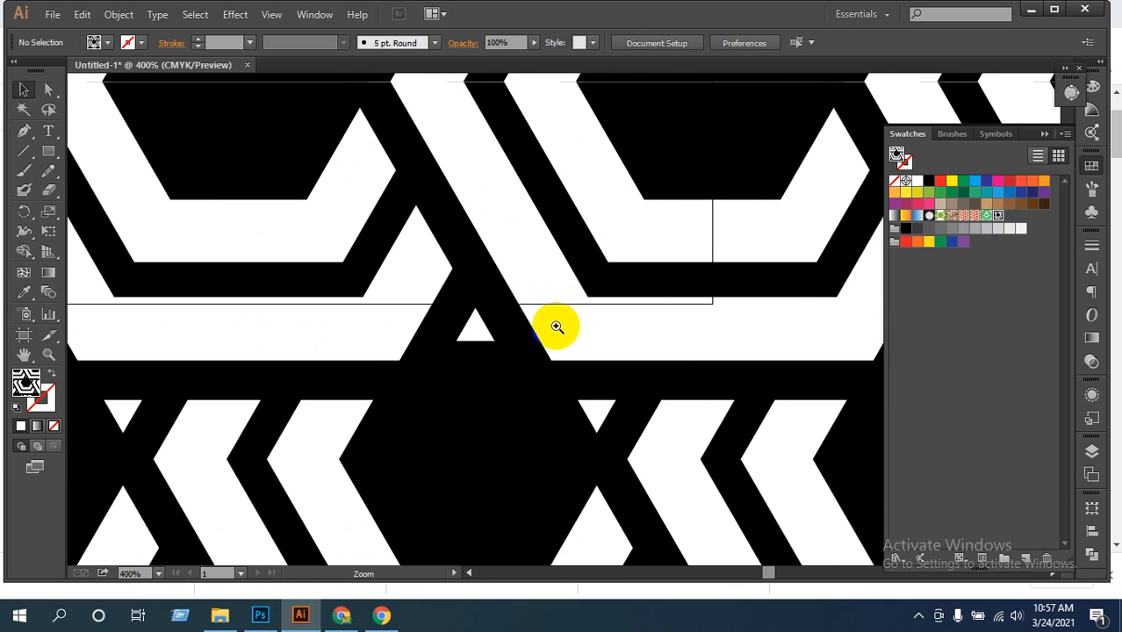
{"action": "left_click", "coordinate": [570, 326], "text": "ctrl"}
{"action": "left_click", "coordinate": [583, 334], "text": "ctrl"}
{"action": "left_click", "coordinate": [628, 285], "text": "ctrl"}
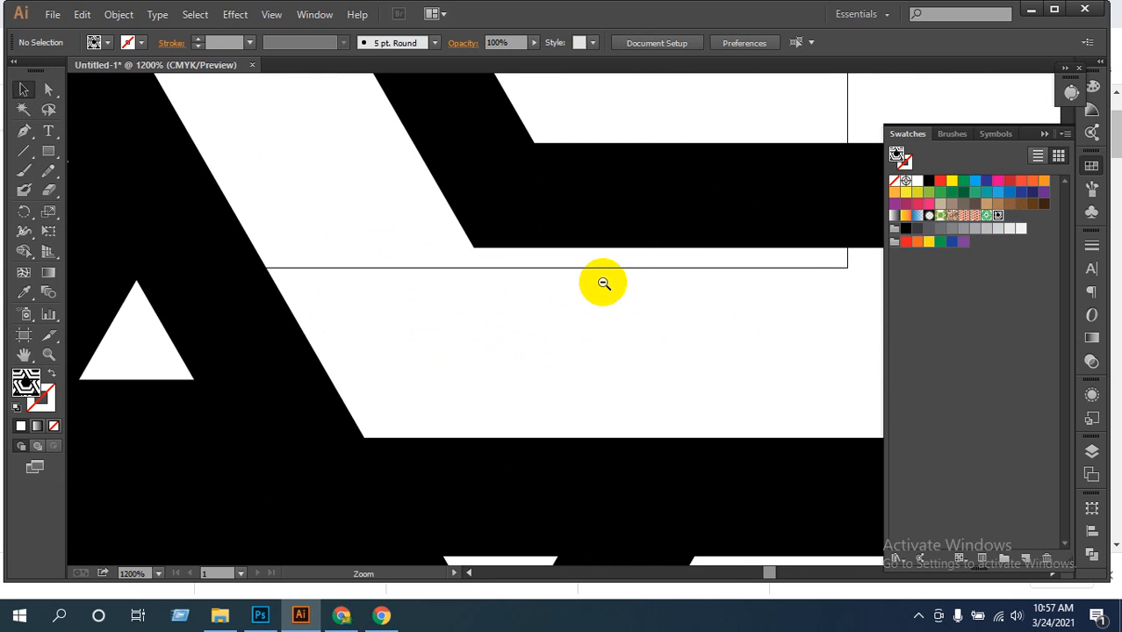
{"action": "left_click", "coordinate": [603, 283], "text": "ctrl+alt"}
{"action": "left_click", "coordinate": [603, 283], "text": "ctrl+alt"}
{"action": "left_click", "coordinate": [604, 283], "text": "ctrl+alt"}
{"action": "left_click", "coordinate": [602, 283], "text": "ctrl+alt"}
{"action": "left_click", "coordinate": [601, 283], "text": "ctrl+alt"}
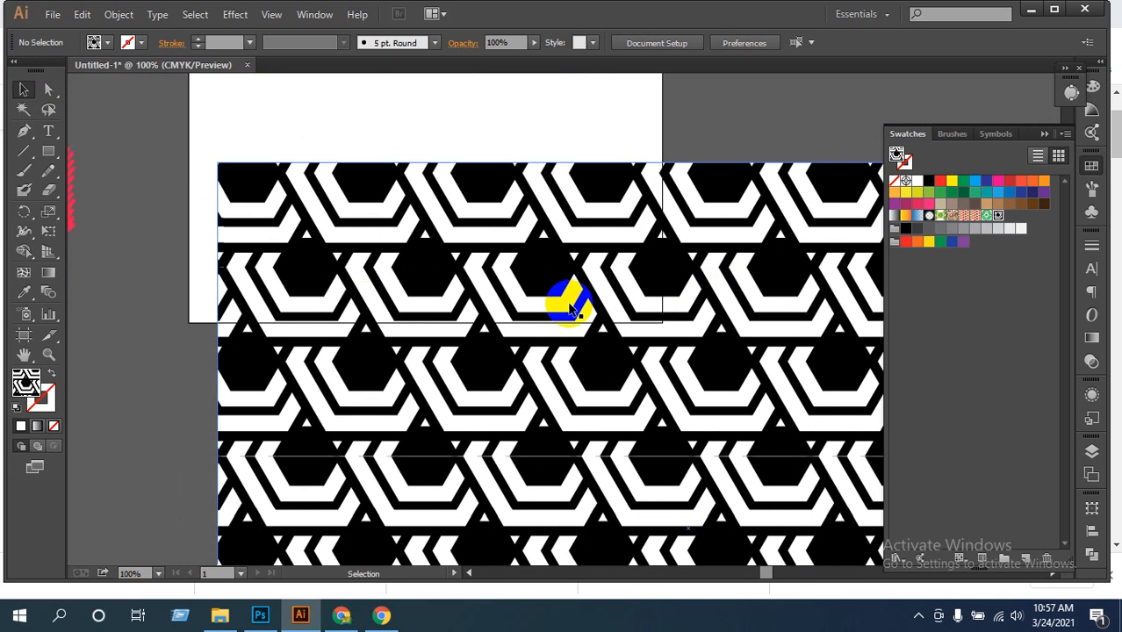
{"action": "left_click", "coordinate": [467, 284], "text": "ctrl+alt"}
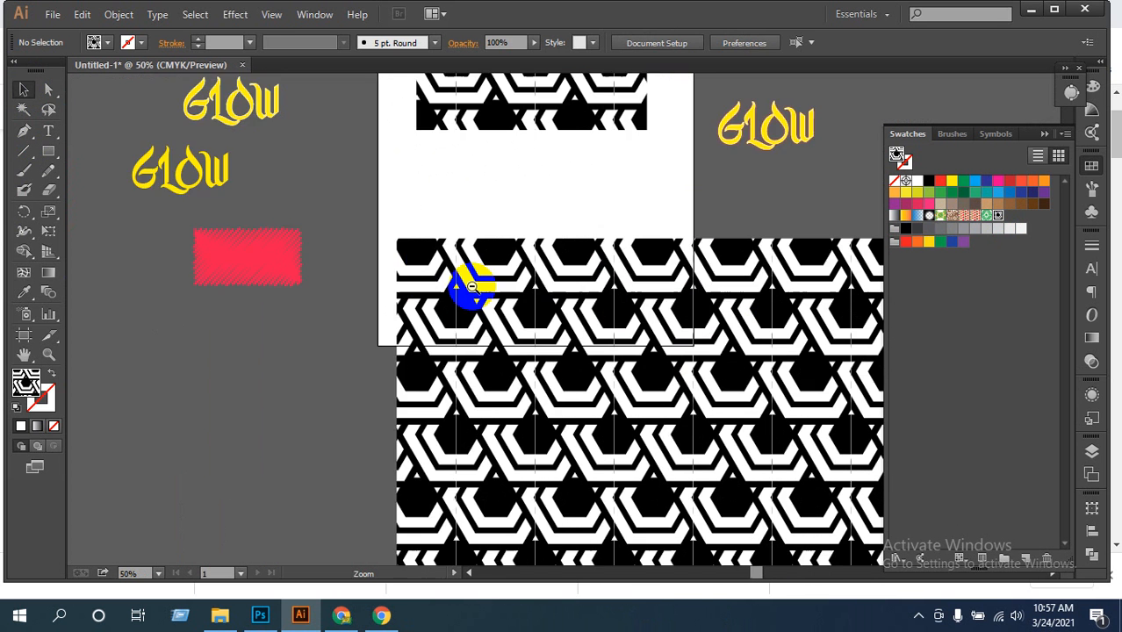
{"action": "left_click", "coordinate": [468, 283], "text": "ctrl+alt"}
Move the large pattern rectangle off the artboard, to the empty area below and left of it
{"action": "left_click_drag", "start_coordinate": [508, 277], "coordinate": [691, 466]}
{"action": "left_click_drag", "start_coordinate": [614, 320], "coordinate": [224, 408]}
{"action": "left_click_drag", "start_coordinate": [656, 429], "coordinate": [734, 284]}
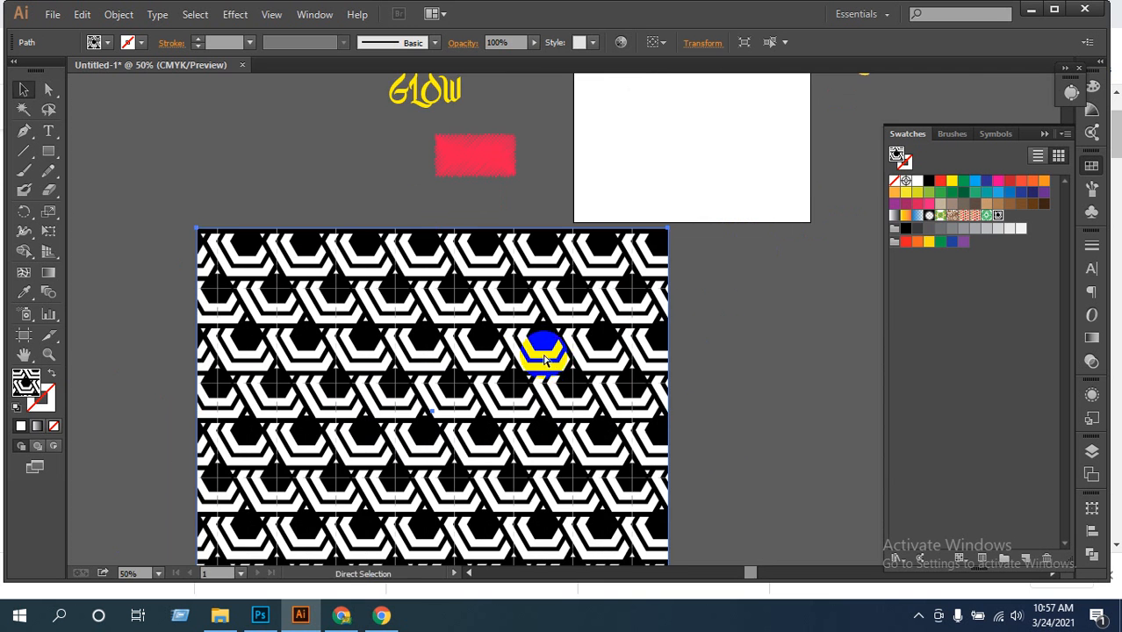
Inspect the thin seam lines between the pattern tiles in the moved rectangle at high magnification
{"action": "left_click", "coordinate": [510, 314], "text": "ctrl"}
{"action": "left_click", "coordinate": [498, 300], "text": "ctrl"}
{"action": "left_click", "coordinate": [500, 316], "text": "ctrl"}
{"action": "left_click", "coordinate": [503, 331], "text": "ctrl"}
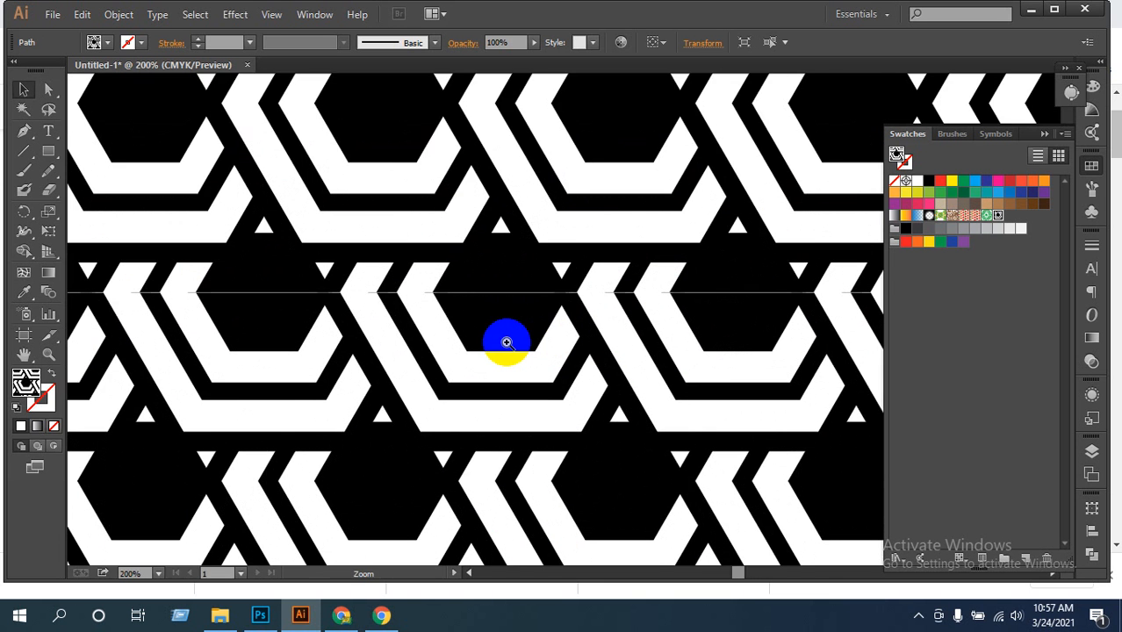
{"action": "left_click", "coordinate": [518, 283], "text": "ctrl"}
{"action": "left_click", "coordinate": [531, 283], "text": "ctrl"}
{"action": "left_click", "coordinate": [532, 282], "text": "ctrl"}
{"action": "left_click", "coordinate": [555, 286], "text": "ctrl"}
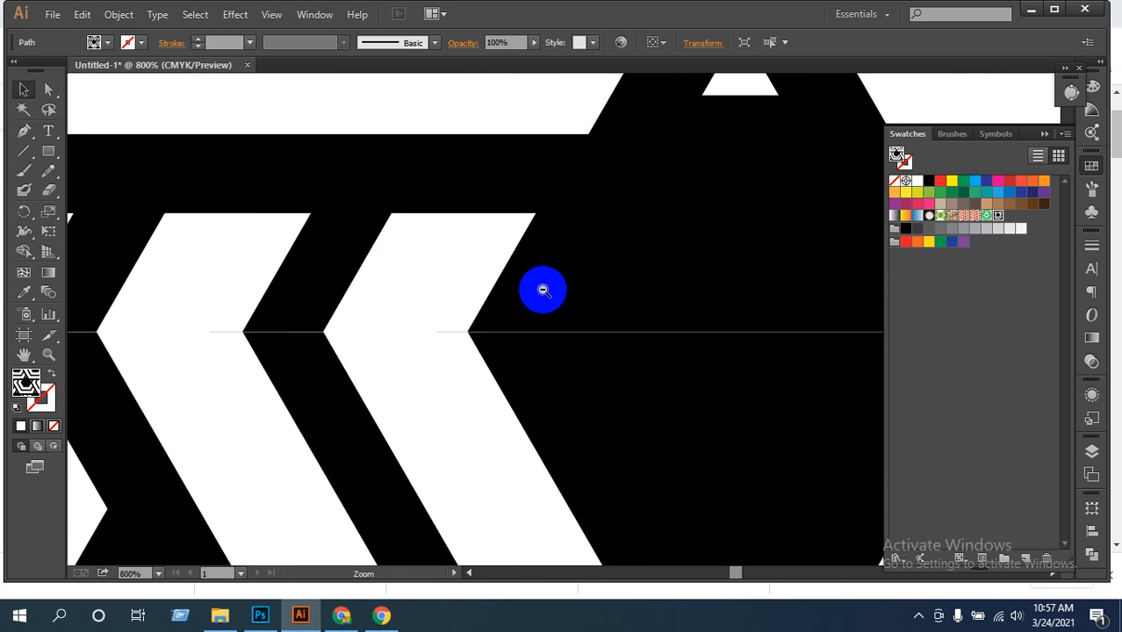
{"action": "left_click", "coordinate": [540, 291], "text": "ctrl+alt"}
{"action": "left_click", "coordinate": [535, 292], "text": "ctrl+alt"}
{"action": "left_click", "coordinate": [536, 292], "text": "ctrl+alt"}
{"action": "left_click", "coordinate": [539, 293], "text": "ctrl+alt"}
{"action": "left_click", "coordinate": [556, 295], "text": "ctrl+alt"}
{"action": "left_click", "coordinate": [557, 295], "text": "ctrl+alt"}
{"action": "left_click", "coordinate": [558, 293], "text": "ctrl+alt"}
{"action": "left_click", "coordinate": [562, 289], "text": "ctrl+alt"}
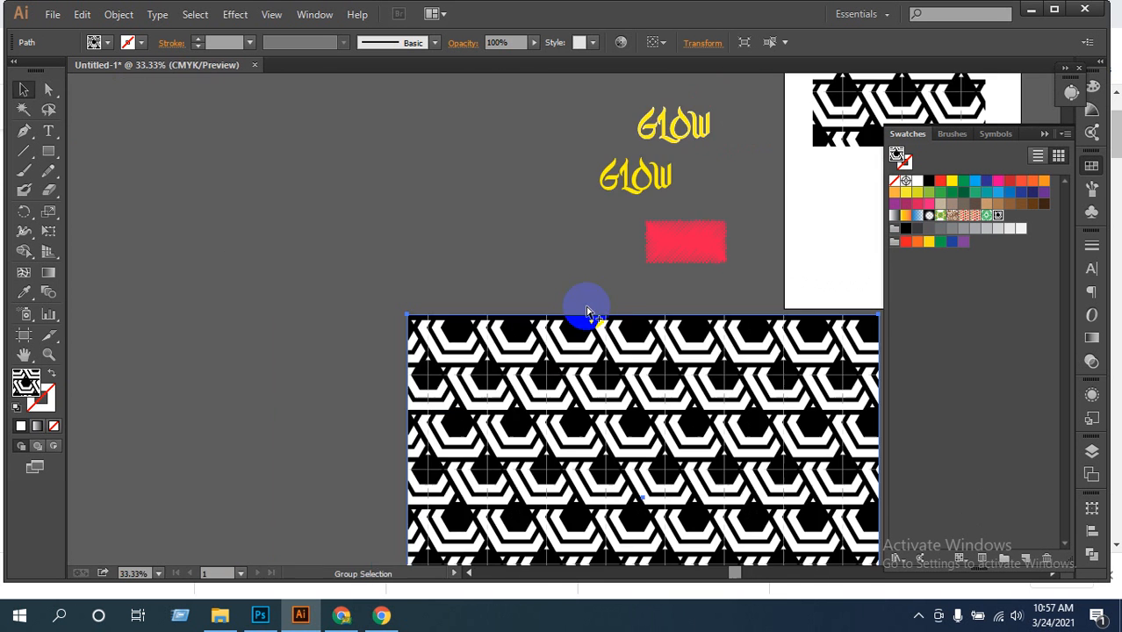
{"action": "left_click", "coordinate": [582, 311], "text": "ctrl+alt"}
Lower the opacity of the large pattern rectangle to 8%
{"action": "left_click_drag", "start_coordinate": [637, 456], "coordinate": [480, 310]}
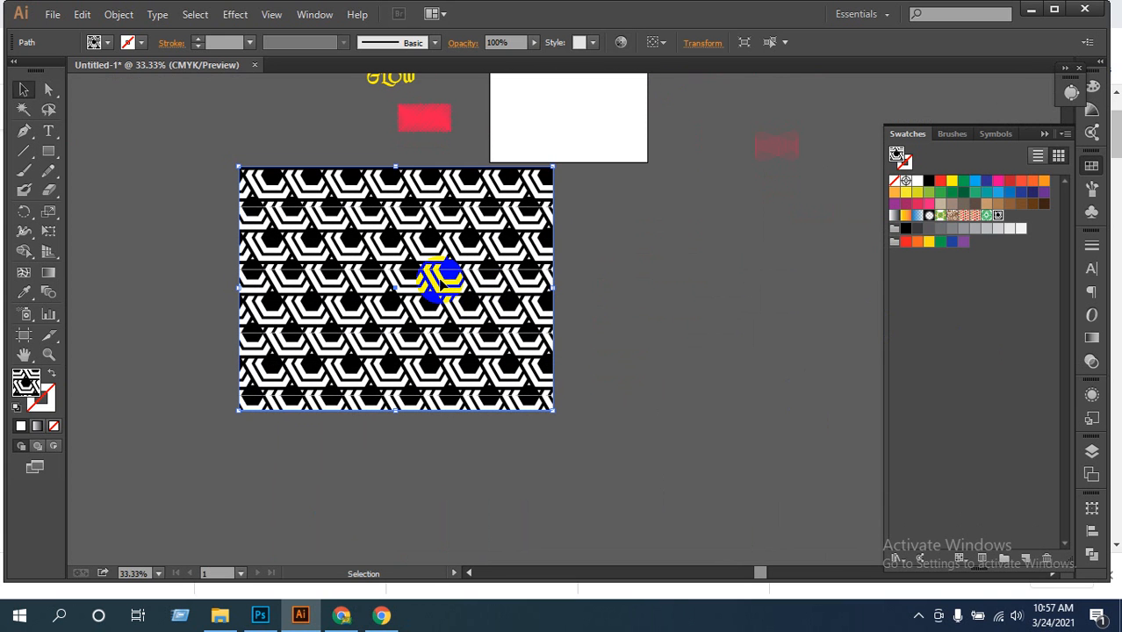
{"action": "scroll", "coordinate": [594, 70], "scroll_direction": "up", "scroll_amount": 1}
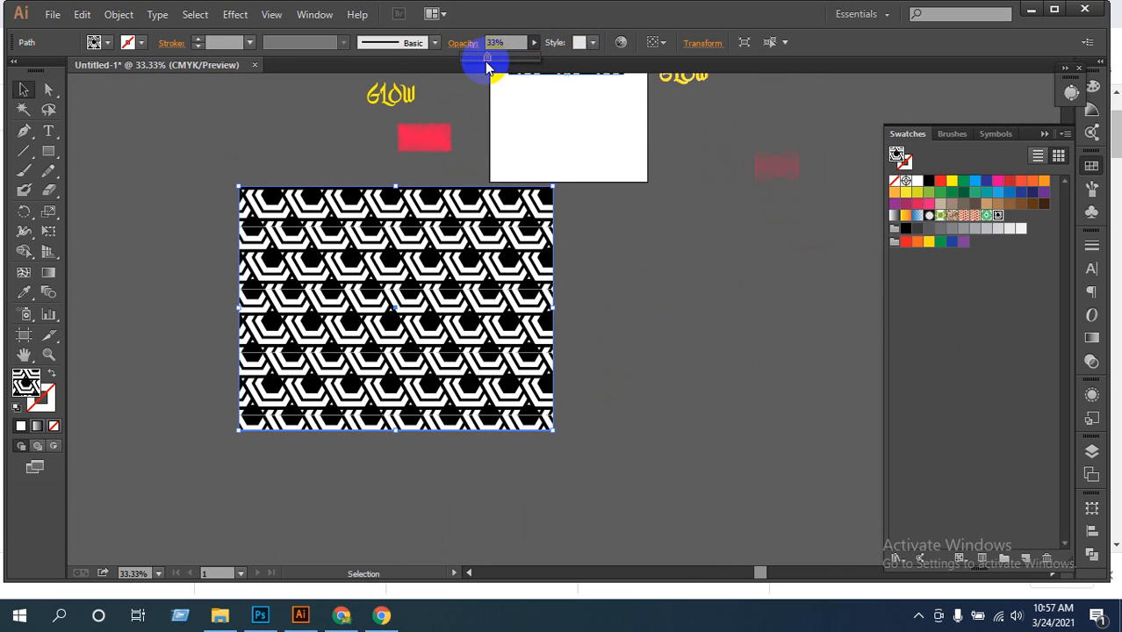
{"action": "left_click_drag", "start_coordinate": [486, 63], "coordinate": [473, 66]}
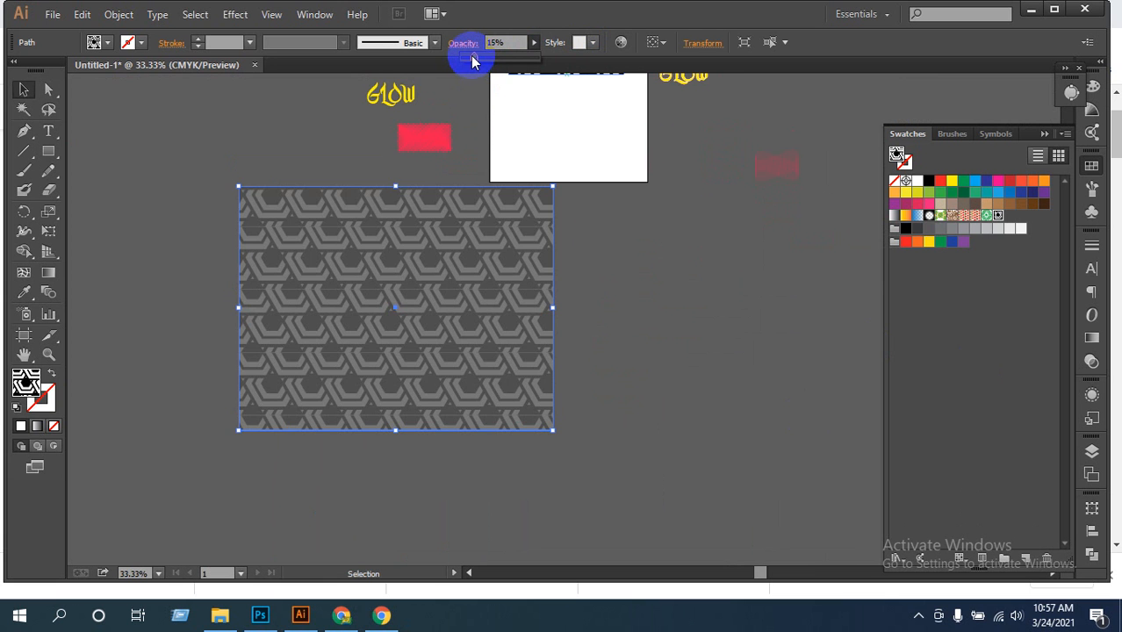
Delete the small pattern rectangle and move the faded large one over the artboard, level with its top edge
{"action": "scroll", "coordinate": [505, 338], "scroll_direction": "up", "scroll_amount": 4}
{"action": "left_click_drag", "start_coordinate": [439, 362], "coordinate": [690, 288]}
{"action": "left_click", "coordinate": [395, 355]}
{"action": "scroll", "coordinate": [458, 420], "scroll_direction": "up", "scroll_amount": 5}
{"action": "left_click", "coordinate": [553, 292]}
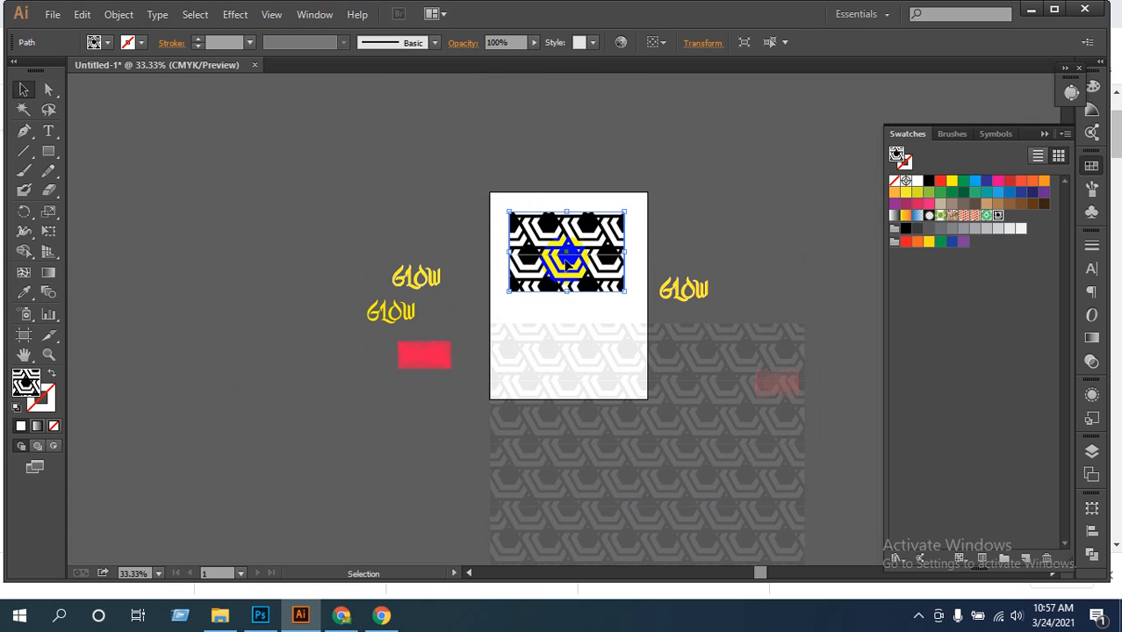
{"action": "key", "text": "Delete"}
{"action": "left_click_drag", "start_coordinate": [626, 400], "coordinate": [638, 311]}
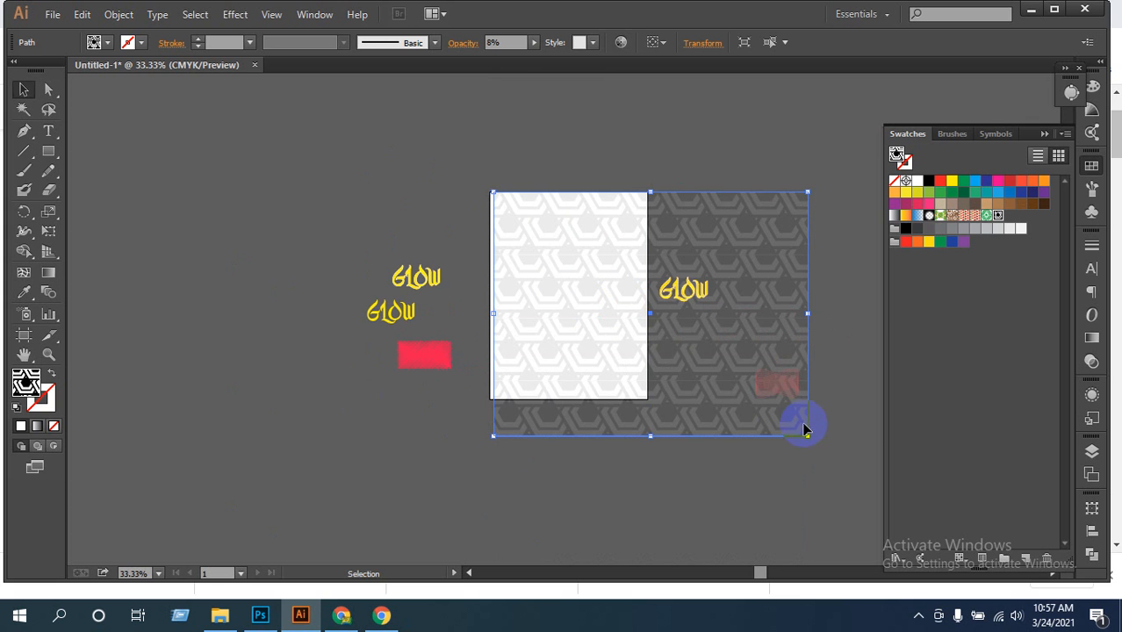
Delete the faded large pattern rectangle covering the artboard
{"action": "left_click", "coordinate": [559, 320], "text": "ctrl"}
{"action": "left_click_drag", "start_coordinate": [739, 391], "coordinate": [603, 389]}
{"action": "left_click", "coordinate": [691, 367]}
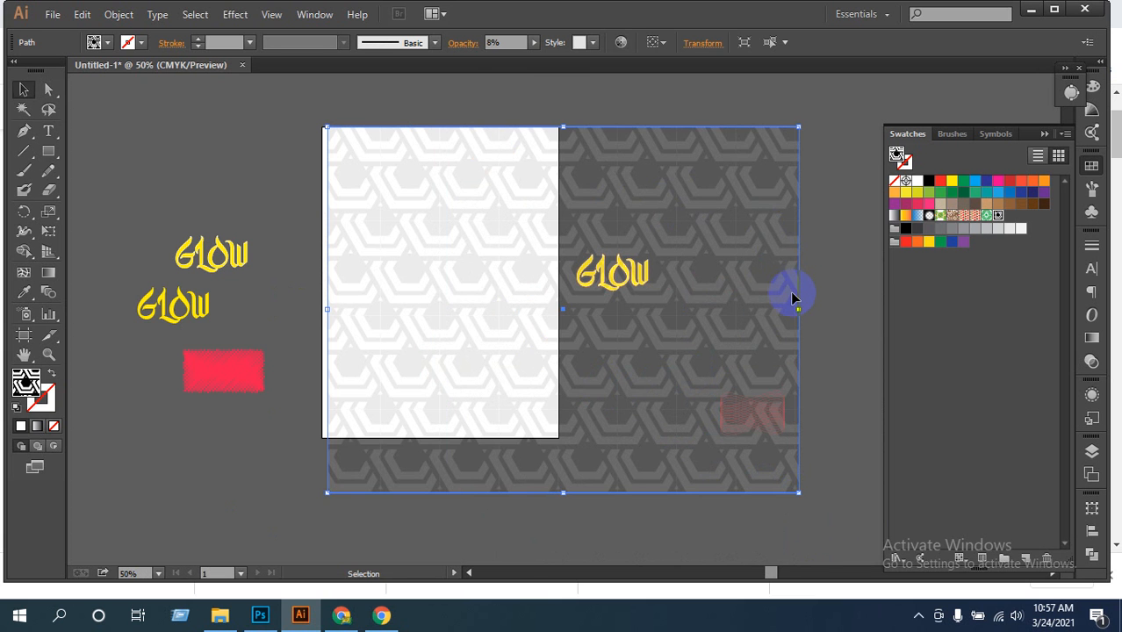
{"action": "key", "text": "Delete"}
Draw a rectangle with the hexagon pattern fill covering the whole artboard and lower its opacity to 8%
{"action": "left_click", "coordinate": [48, 153]}
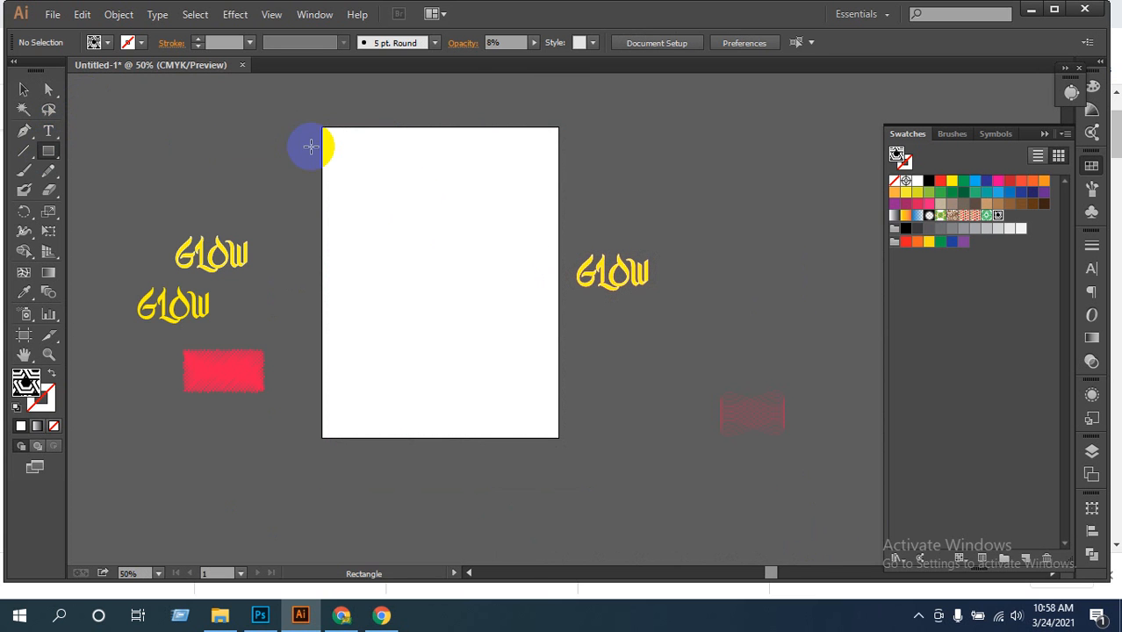
{"action": "left_click_drag", "start_coordinate": [325, 130], "coordinate": [560, 439]}
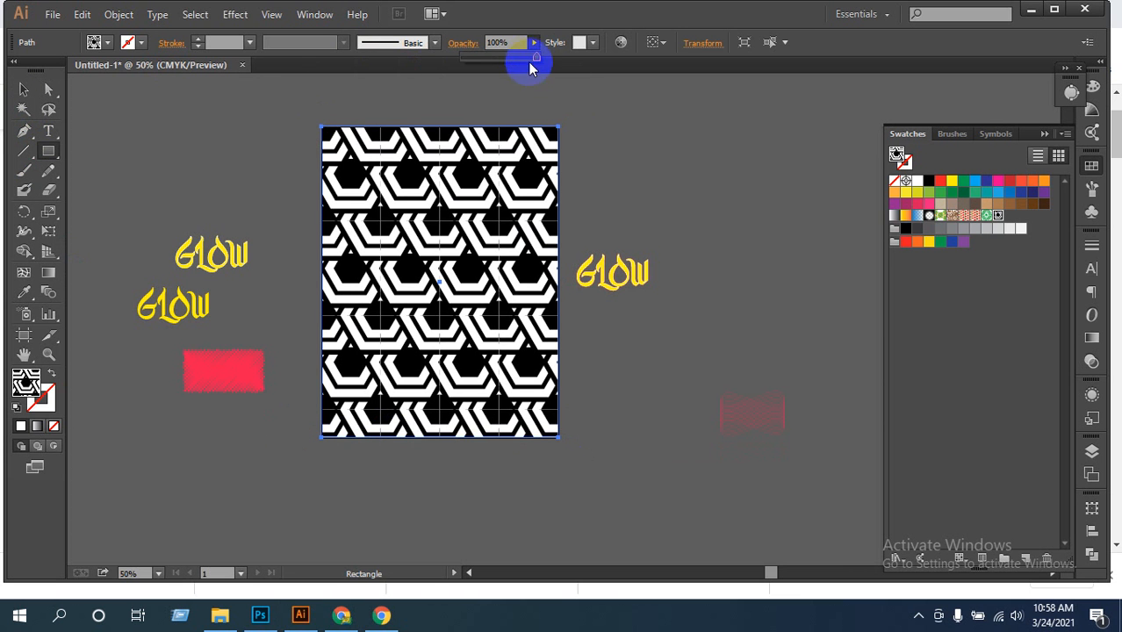
{"action": "left_click_drag", "start_coordinate": [472, 64], "coordinate": [470, 63]}
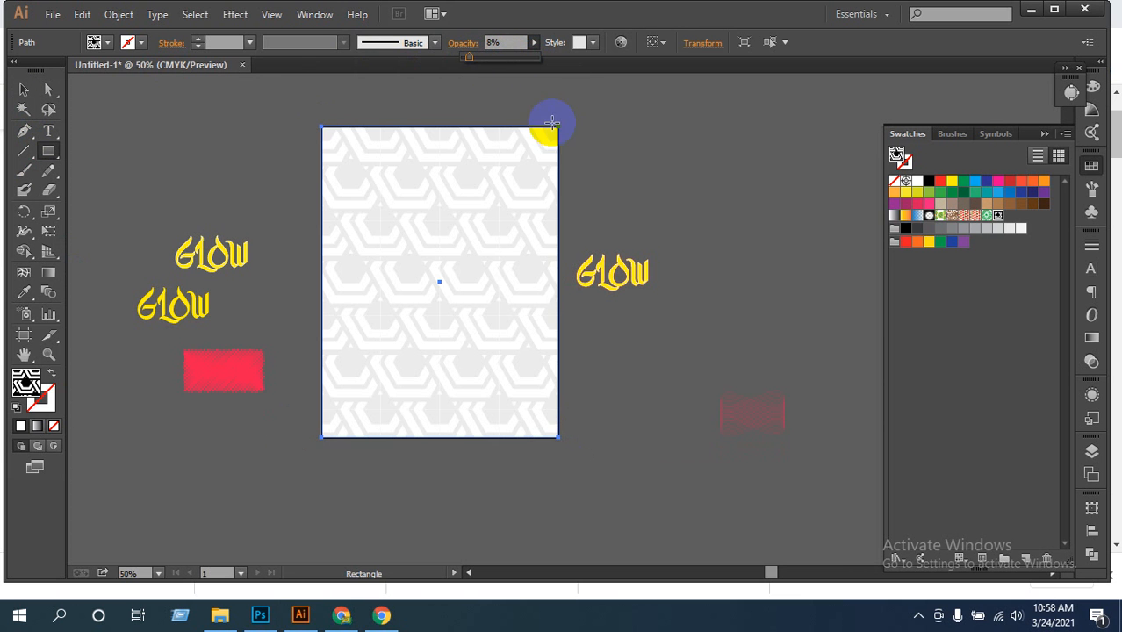
{"action": "left_click", "coordinate": [24, 93]}
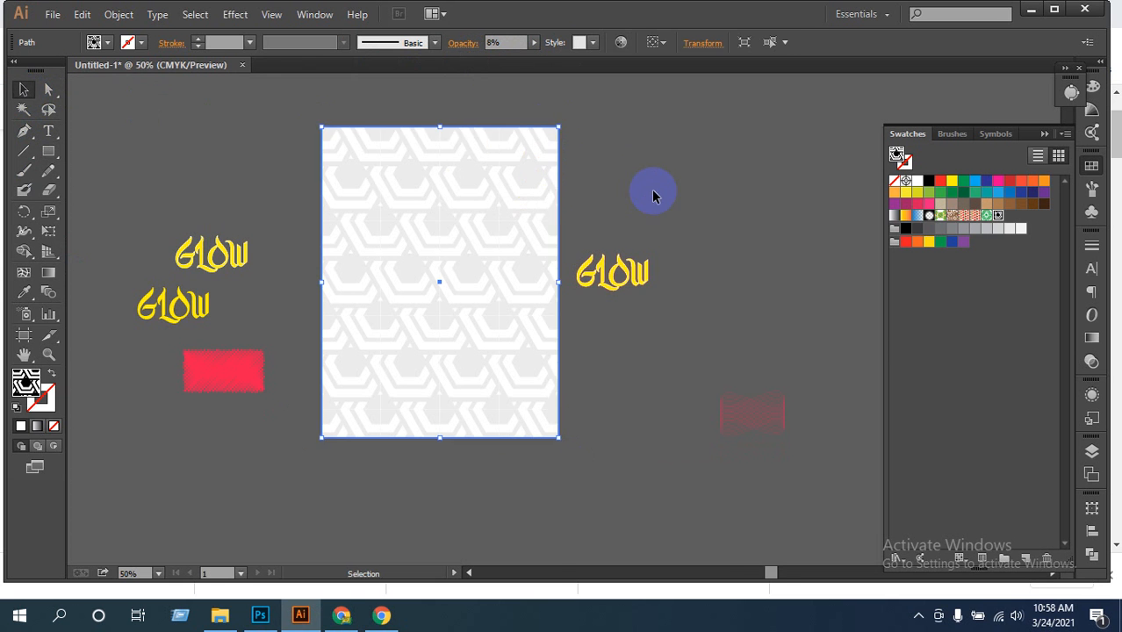
{"action": "left_click", "coordinate": [655, 202]}
Delete the yellow GLOW lettering just outside the artboard, beside the faded pattern rectangle
{"action": "left_click", "coordinate": [644, 253], "text": "ctrl"}
{"action": "left_click", "coordinate": [453, 304], "text": "ctrl"}
{"action": "left_click_drag", "start_coordinate": [512, 378], "coordinate": [606, 352]}
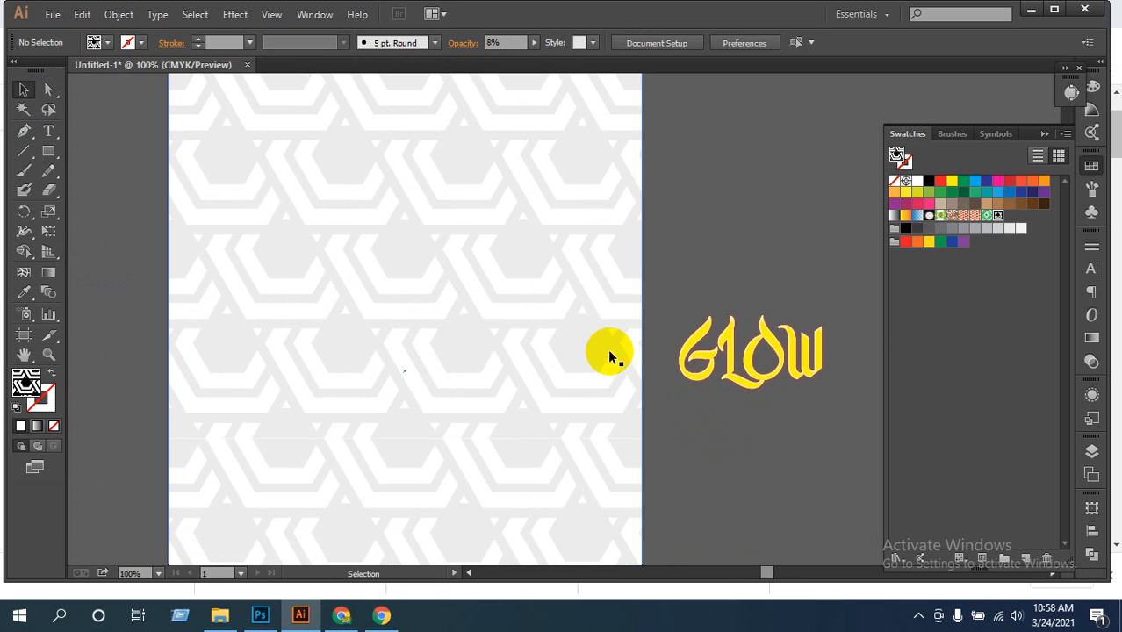
{"action": "left_click_drag", "start_coordinate": [660, 311], "coordinate": [771, 409]}
{"action": "key", "text": "Delete"}
{"action": "left_click", "coordinate": [364, 342]}
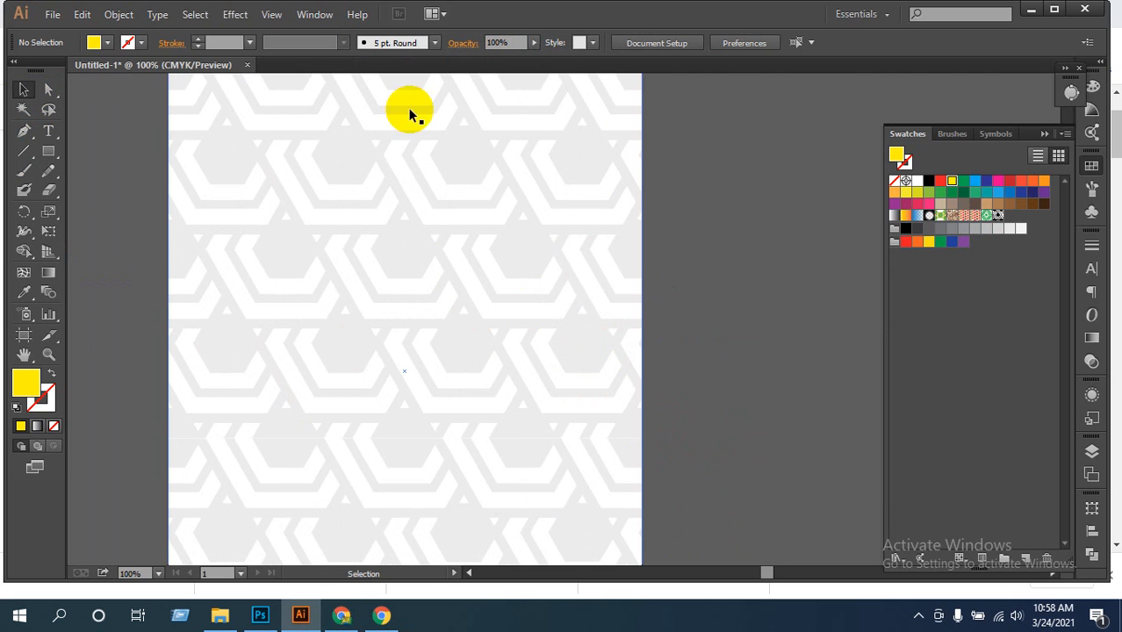
Expand the faded pattern rectangle on the artboard into editable shapes
{"action": "left_click", "coordinate": [119, 14]}
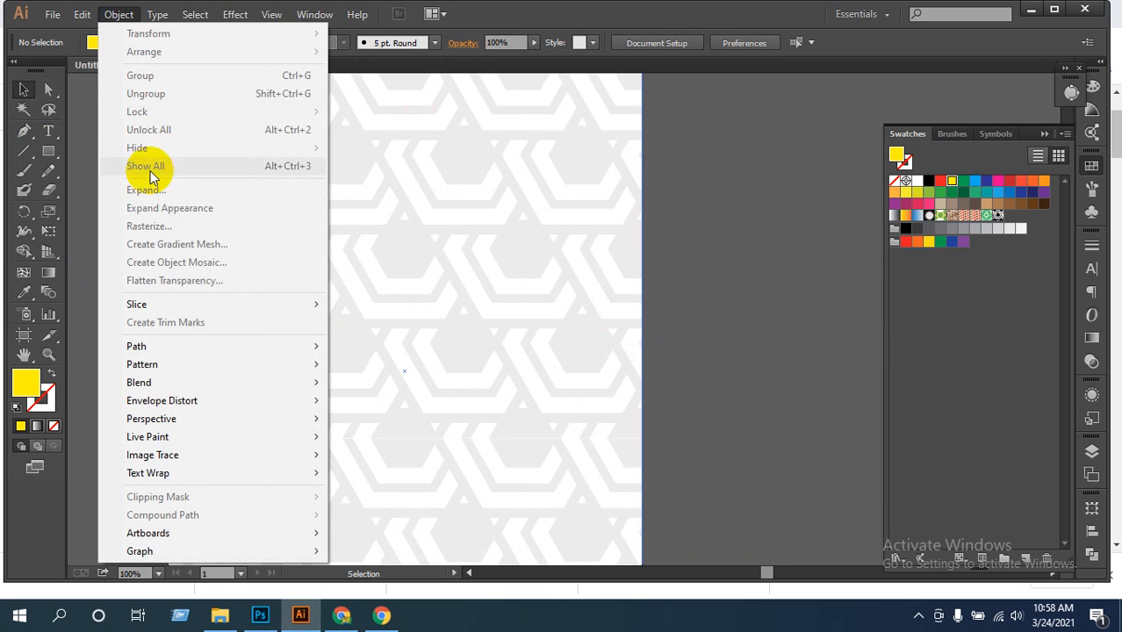
{"action": "left_click", "coordinate": [525, 326]}
{"action": "left_click", "coordinate": [119, 14]}
{"action": "left_click", "coordinate": [145, 186]}
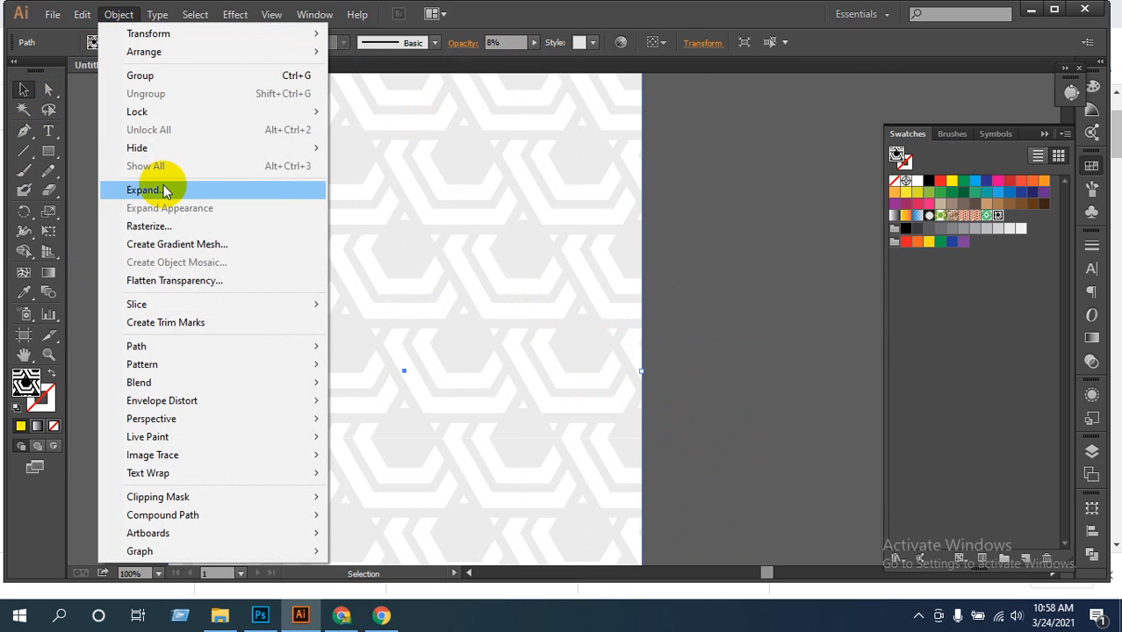
{"action": "left_click", "coordinate": [525, 400]}
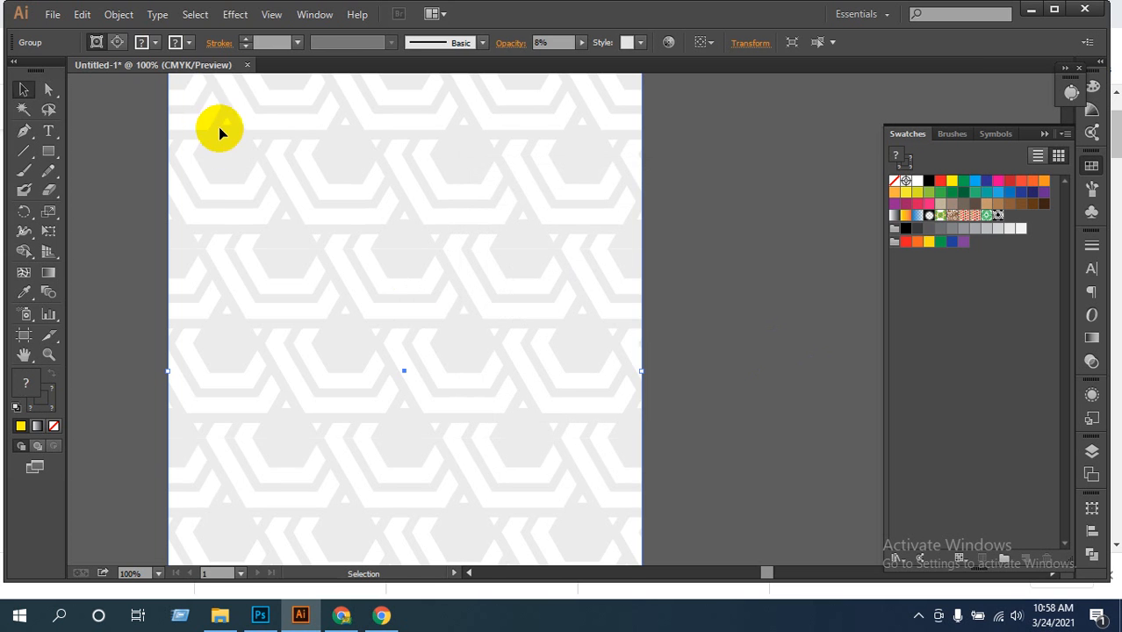
Expand the fill and stroke of the expanded pattern group once more
{"action": "left_click", "coordinate": [118, 14]}
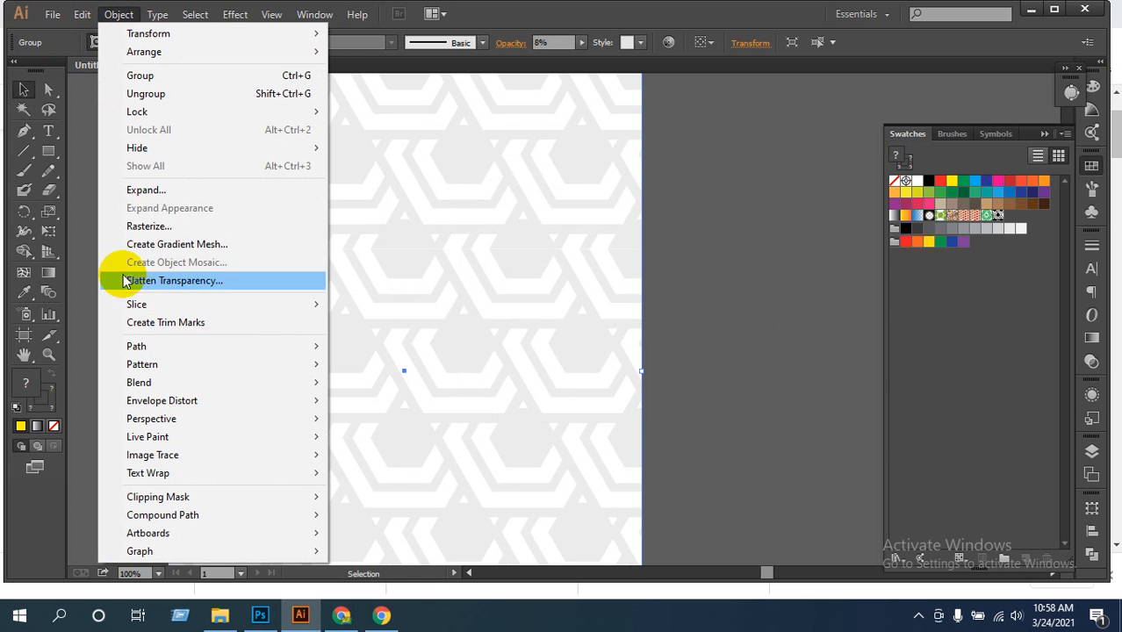
{"action": "left_click", "coordinate": [132, 189]}
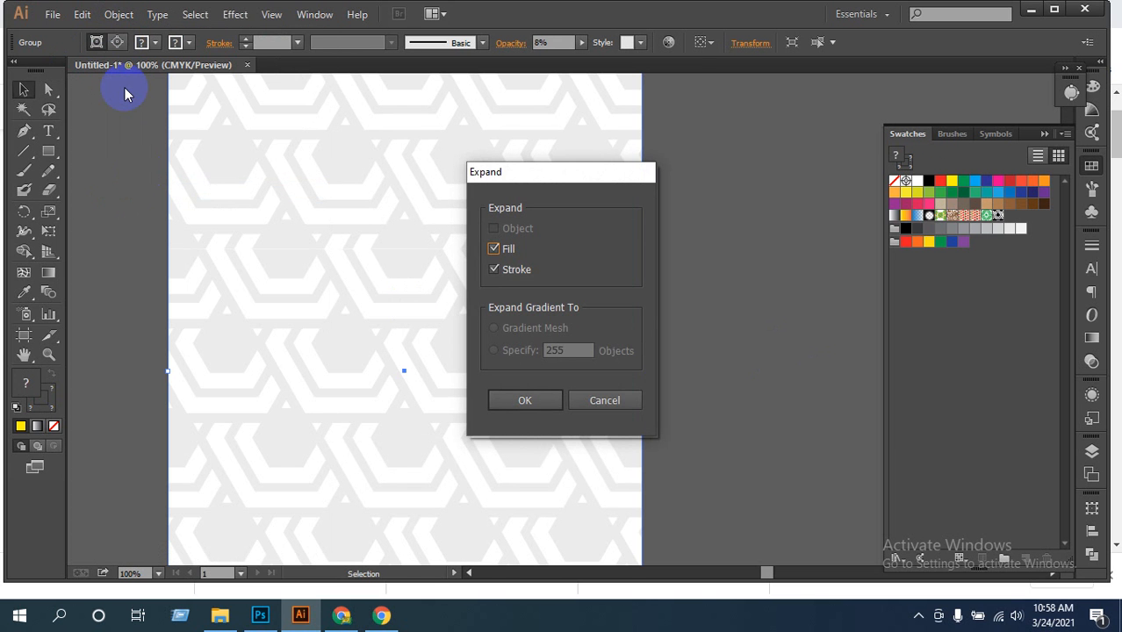